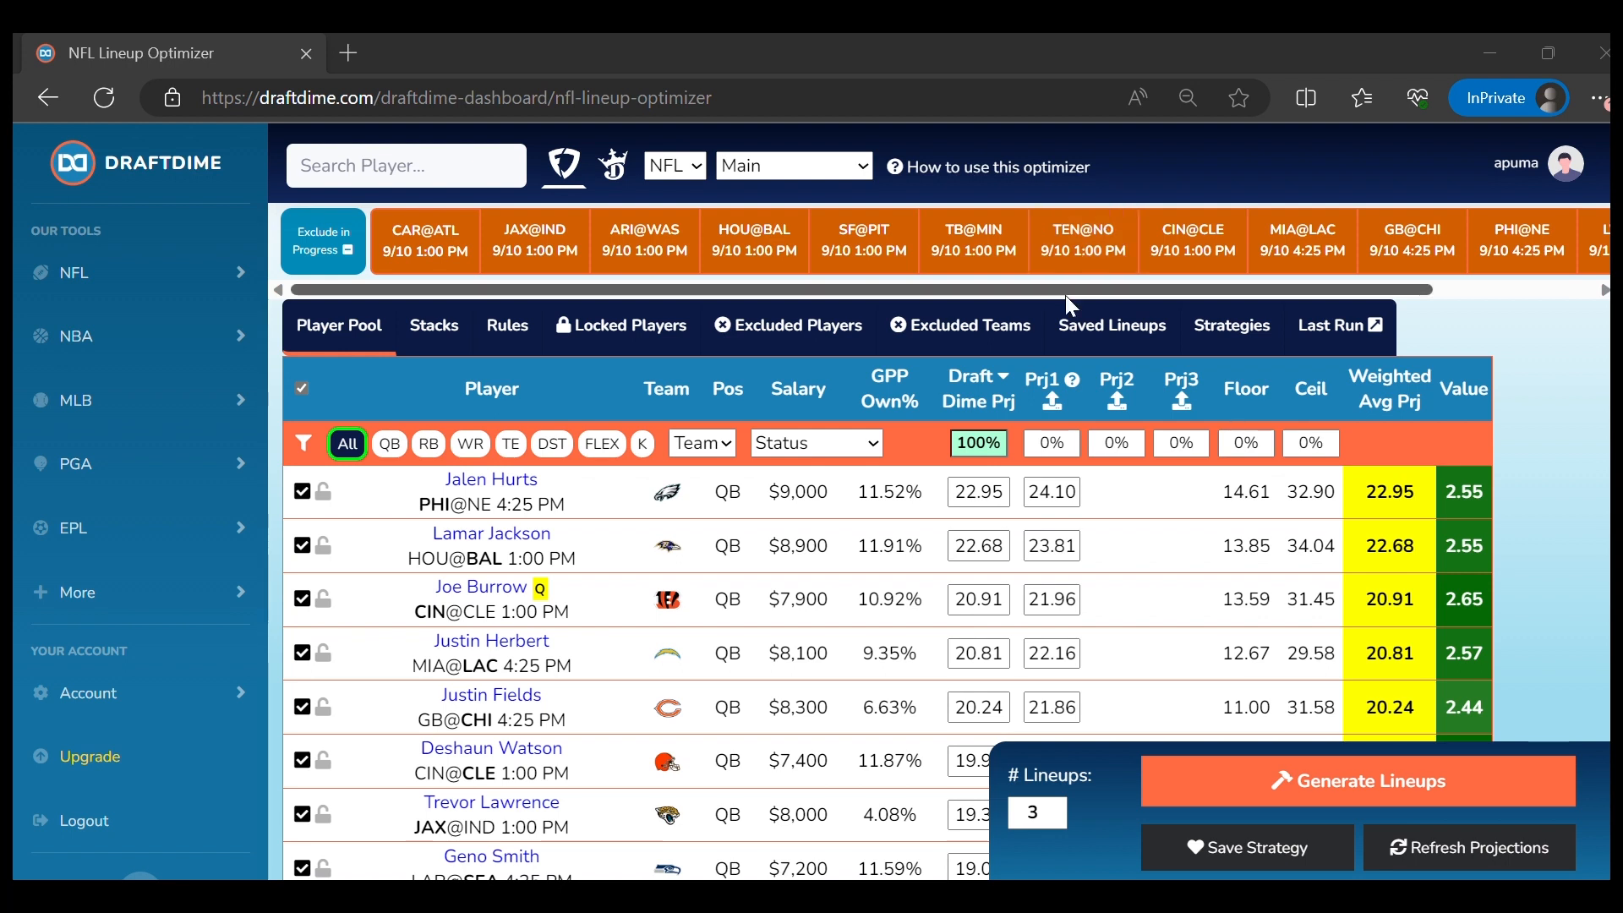
Generate 3 lineups from the full player pool, look through the results and close them
{"action": "left_click", "coordinate": [1201, 533]}
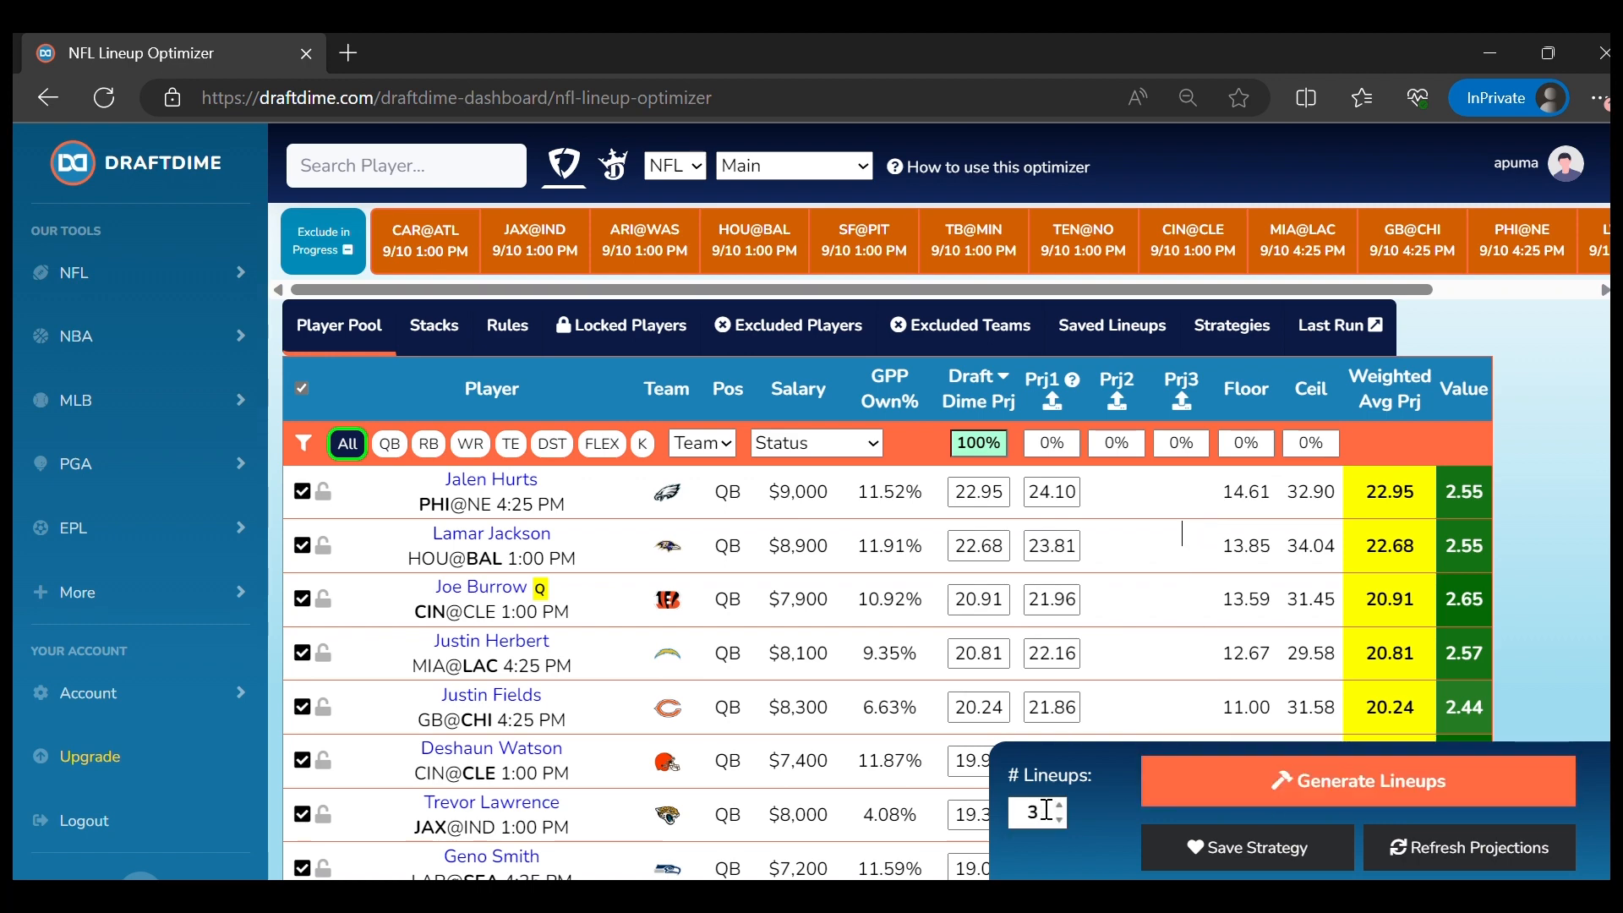
{"action": "left_click", "coordinate": [1205, 788]}
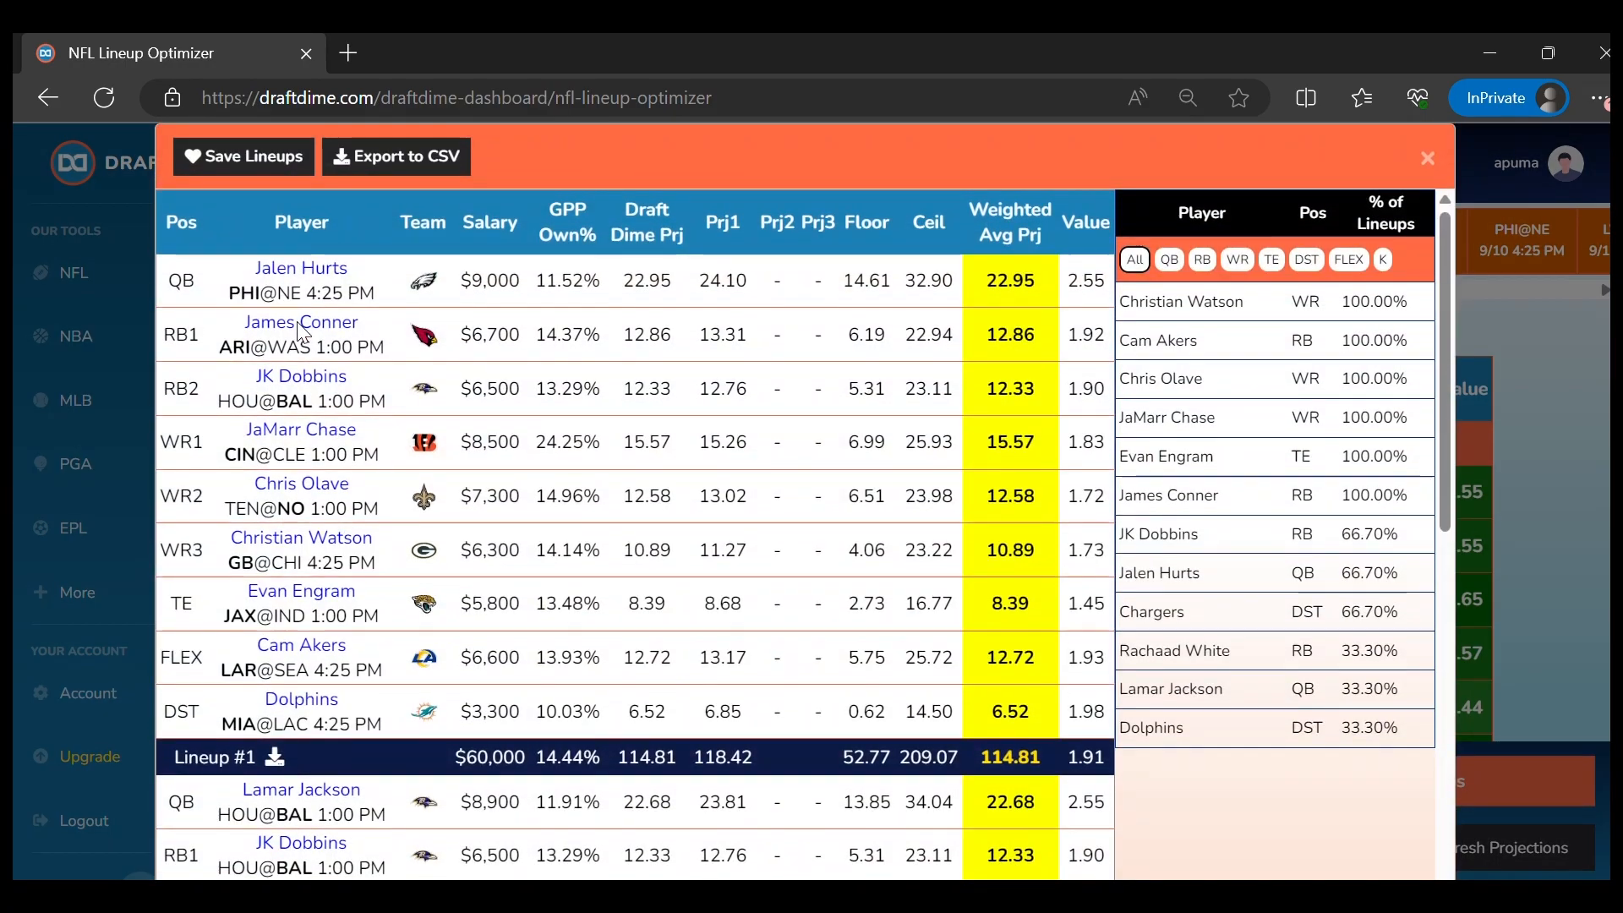
{"action": "scroll", "coordinate": [450, 551], "scroll_direction": "down", "scroll_amount": 6}
{"action": "scroll", "coordinate": [451, 551], "scroll_direction": "up", "scroll_amount": 6}
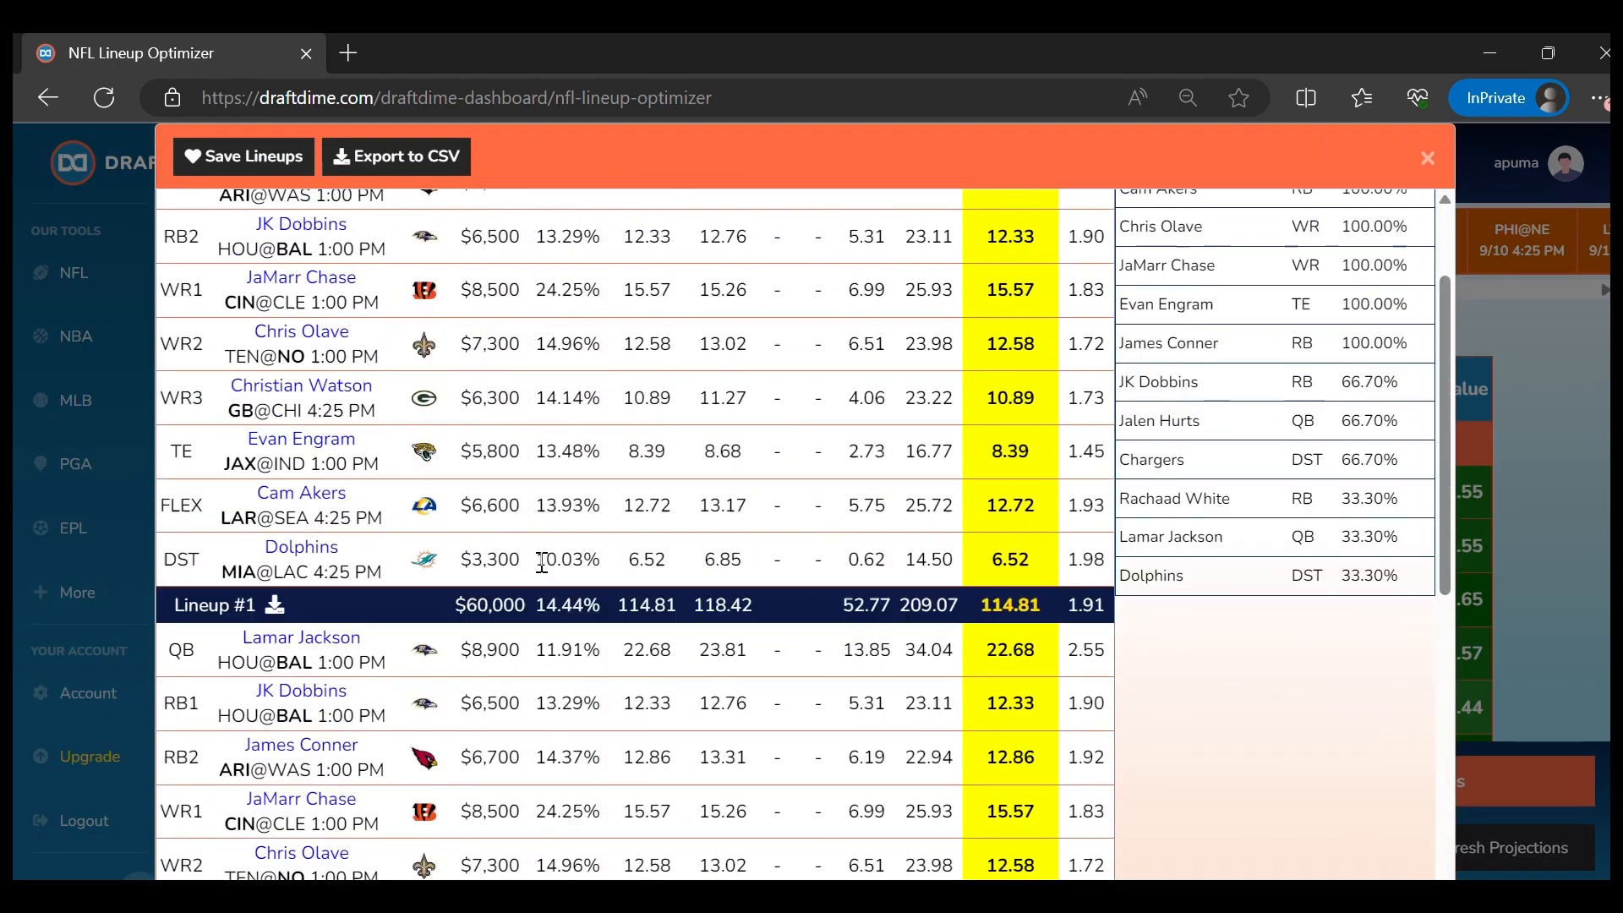
{"action": "left_click", "coordinate": [1428, 158]}
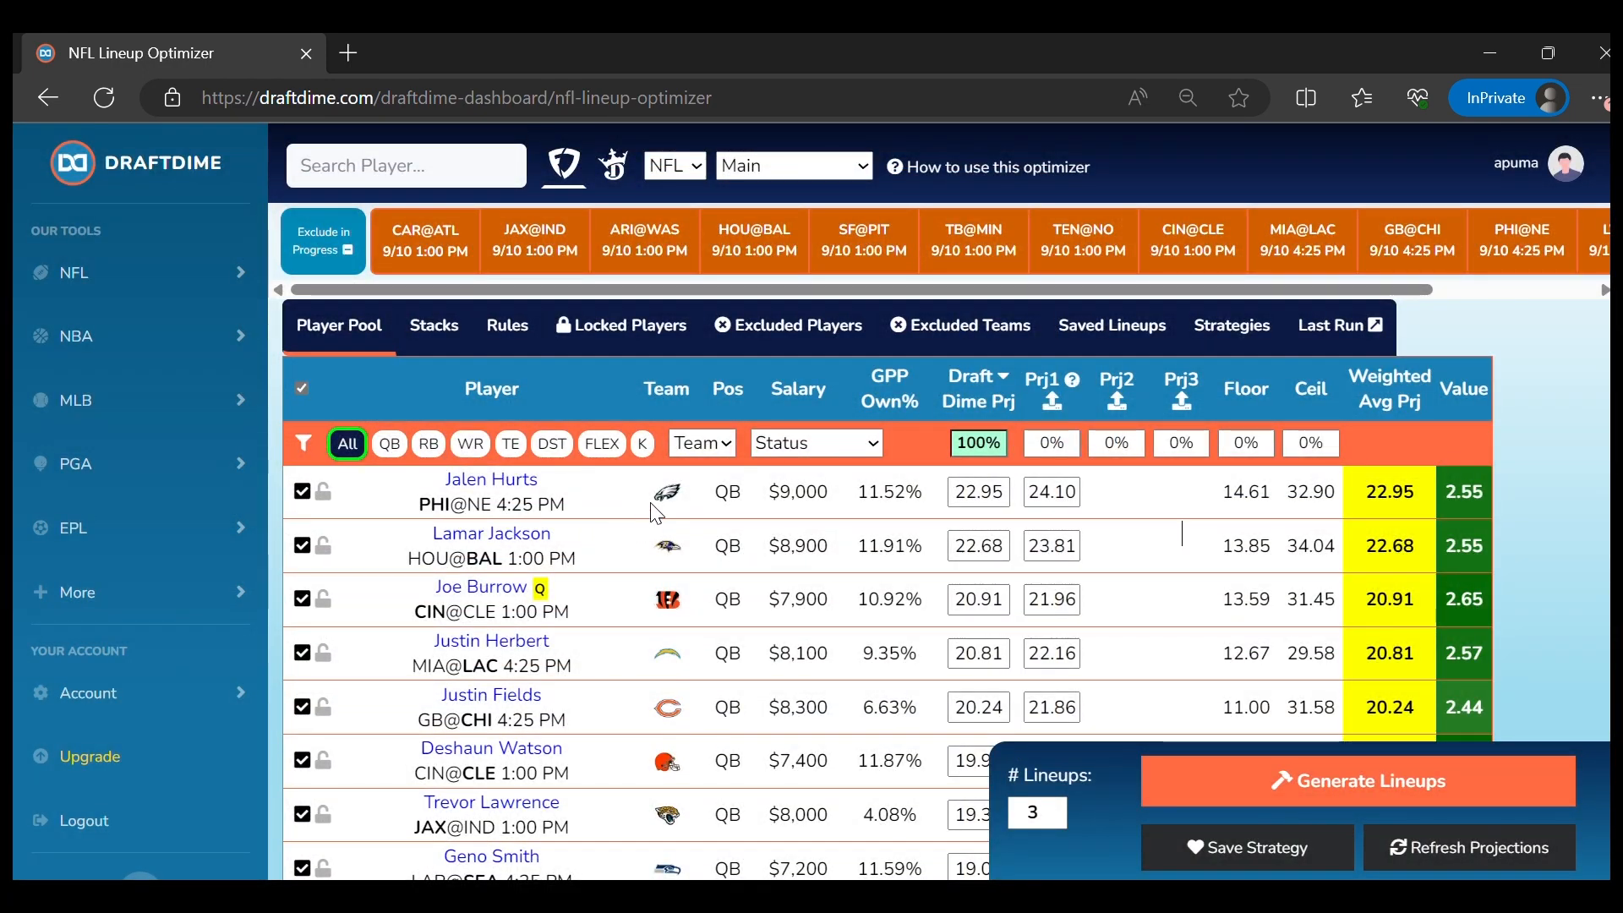
Filter the player pool to team CIN and lock Joe Burrow and JaMarr Chase
{"action": "left_click", "coordinate": [706, 448]}
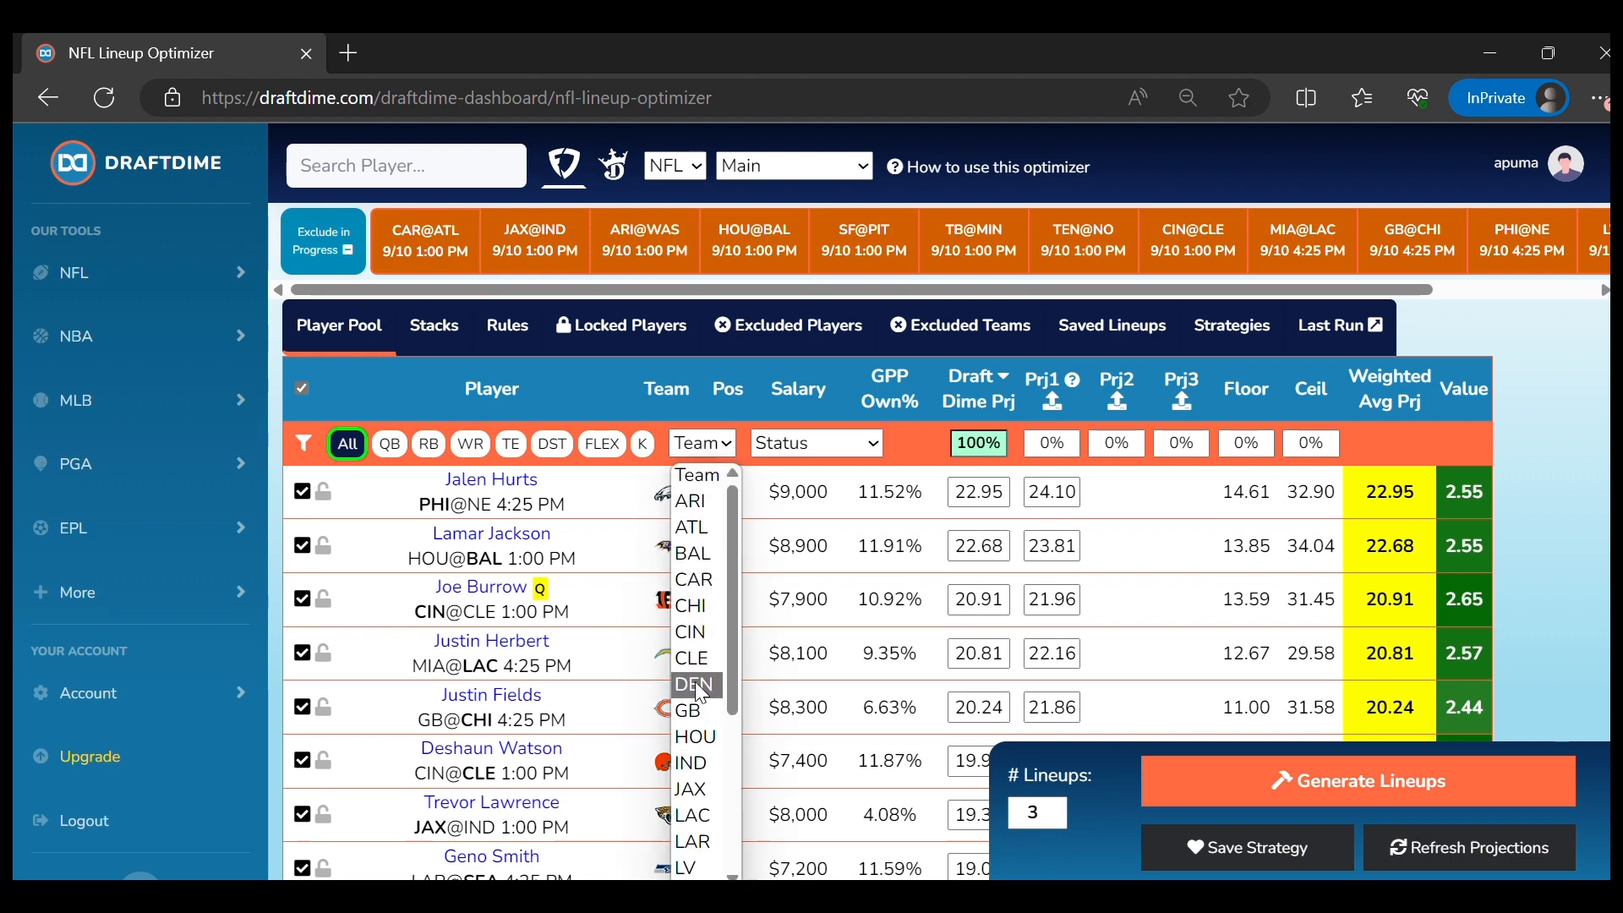
{"action": "left_click", "coordinate": [697, 632]}
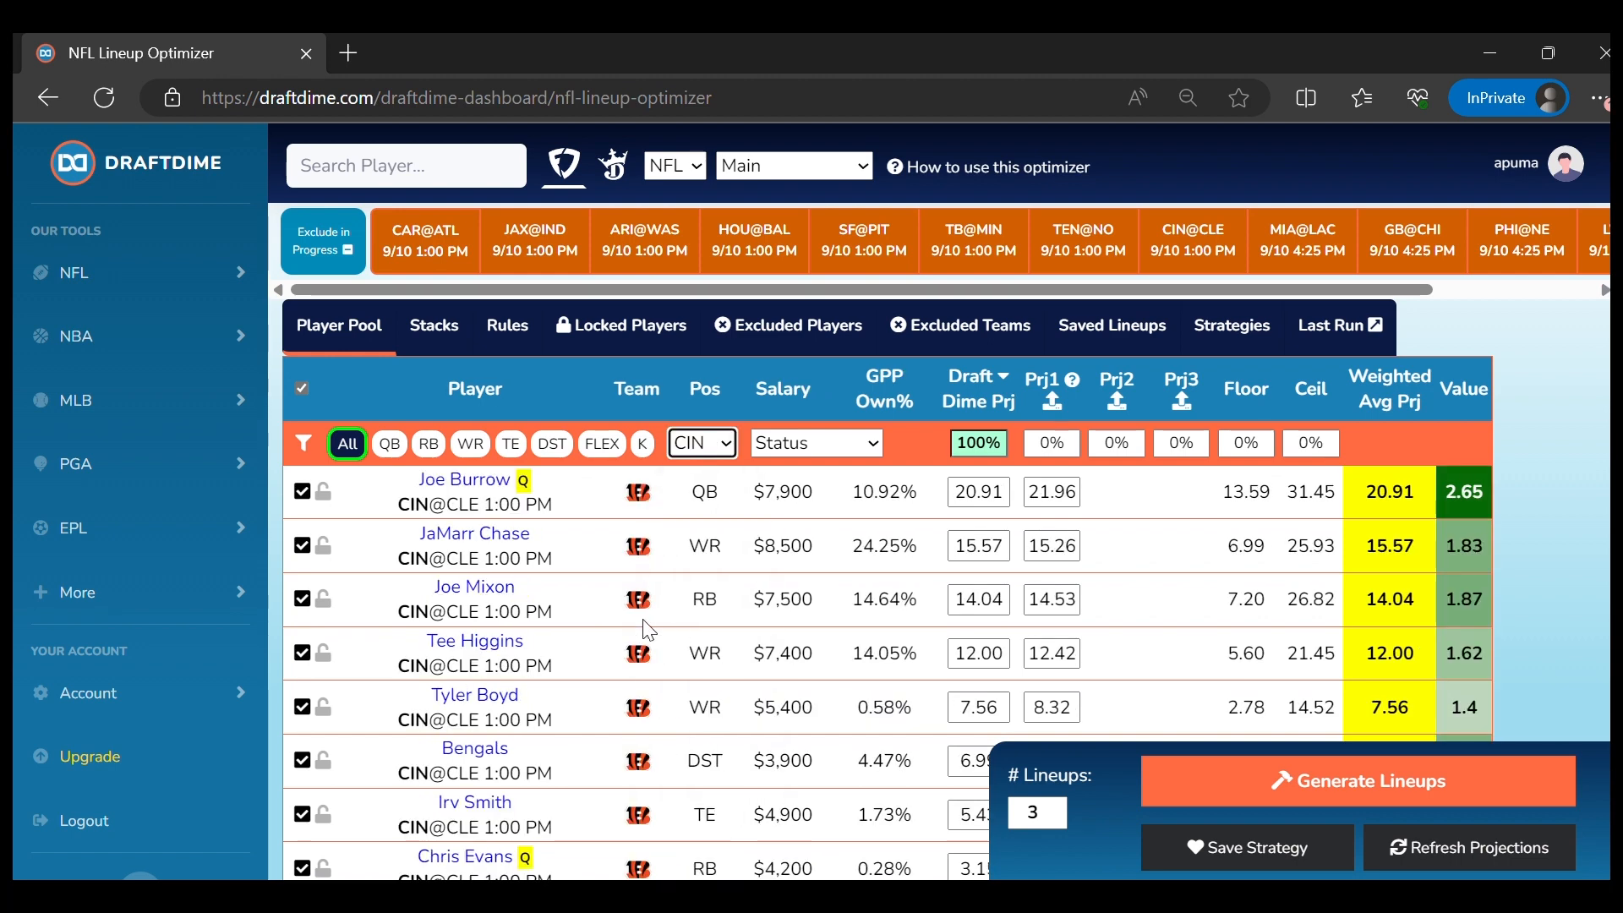
{"action": "left_click", "coordinate": [325, 496]}
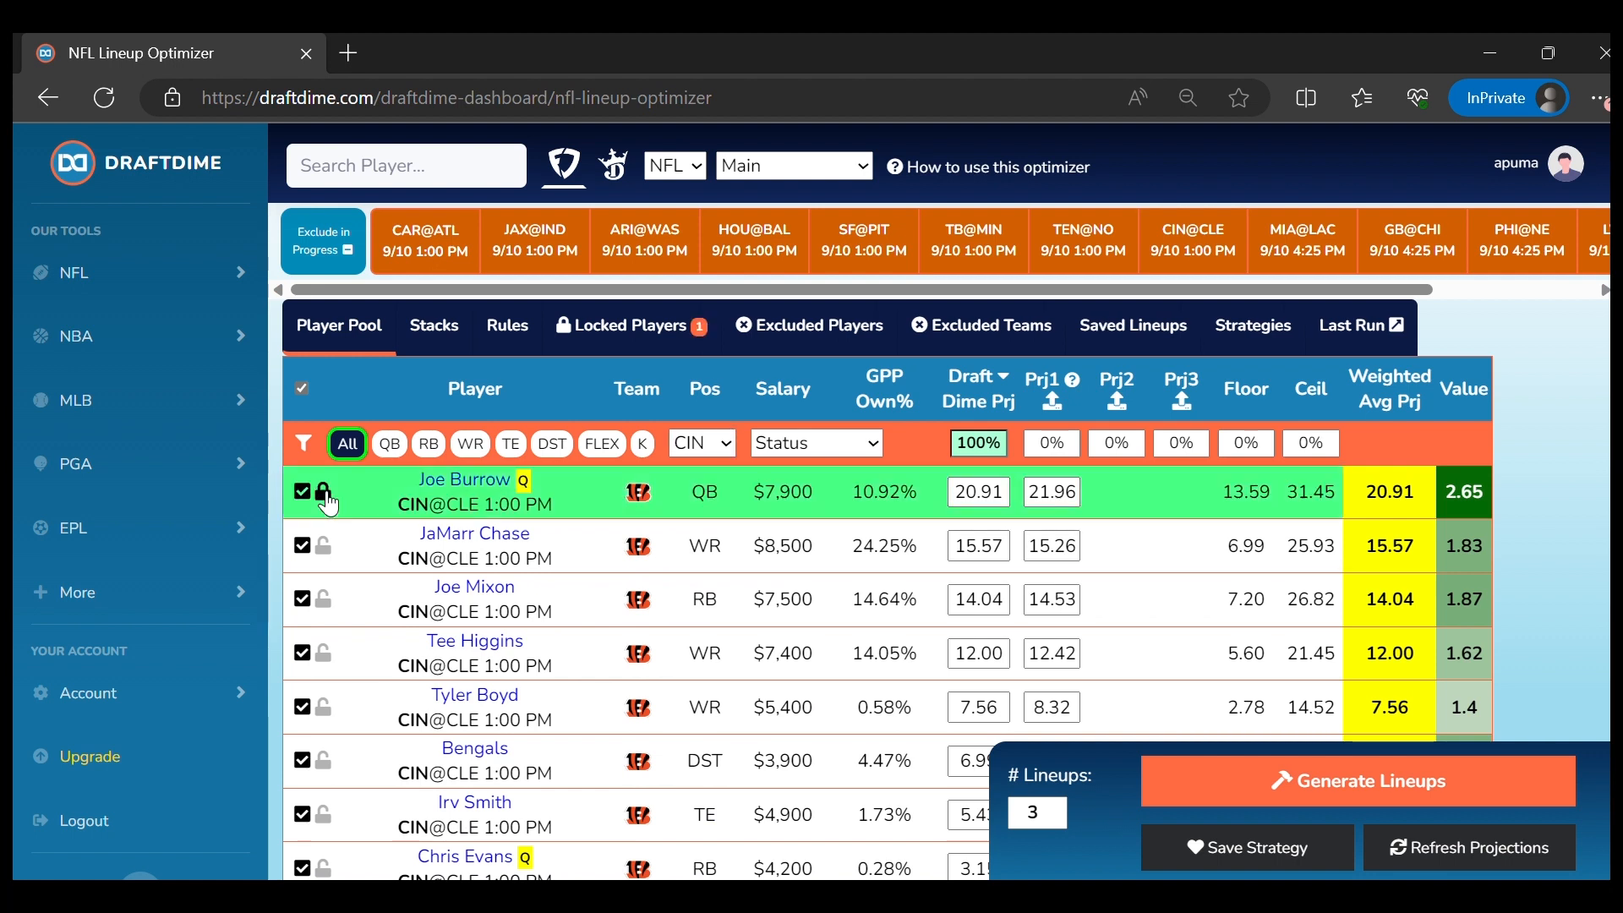
{"action": "left_click", "coordinate": [324, 548]}
Set the number of lineups to 1, generate the lineup with the locked players and close the result
{"action": "double_click", "coordinate": [1058, 820]}
{"action": "left_click", "coordinate": [1186, 784]}
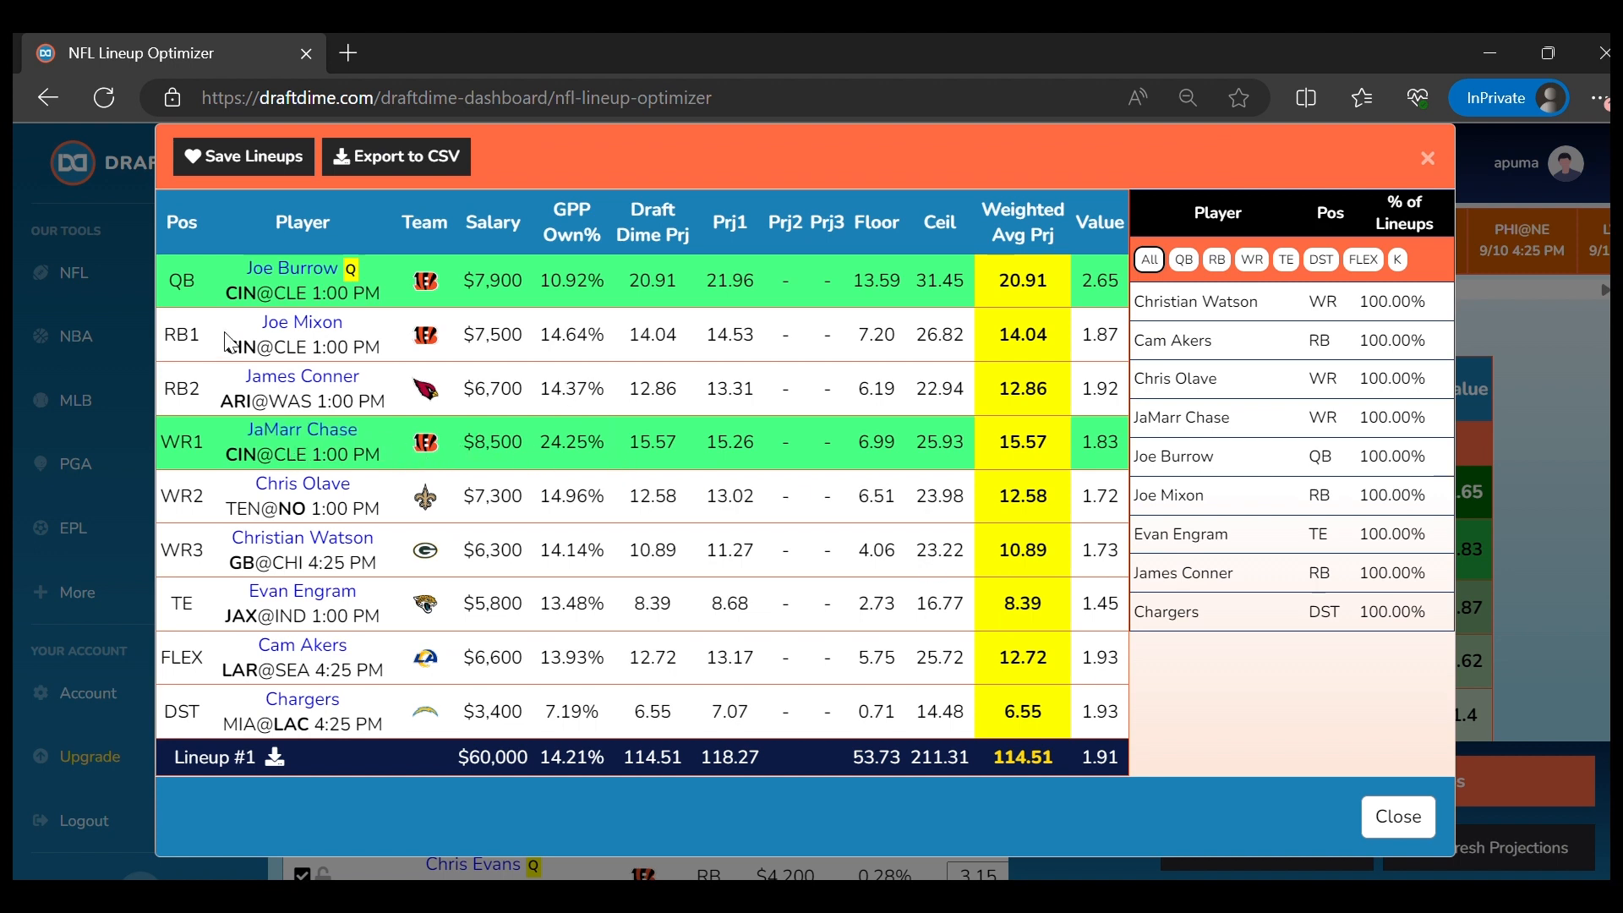
{"action": "left_click", "coordinate": [1369, 825]}
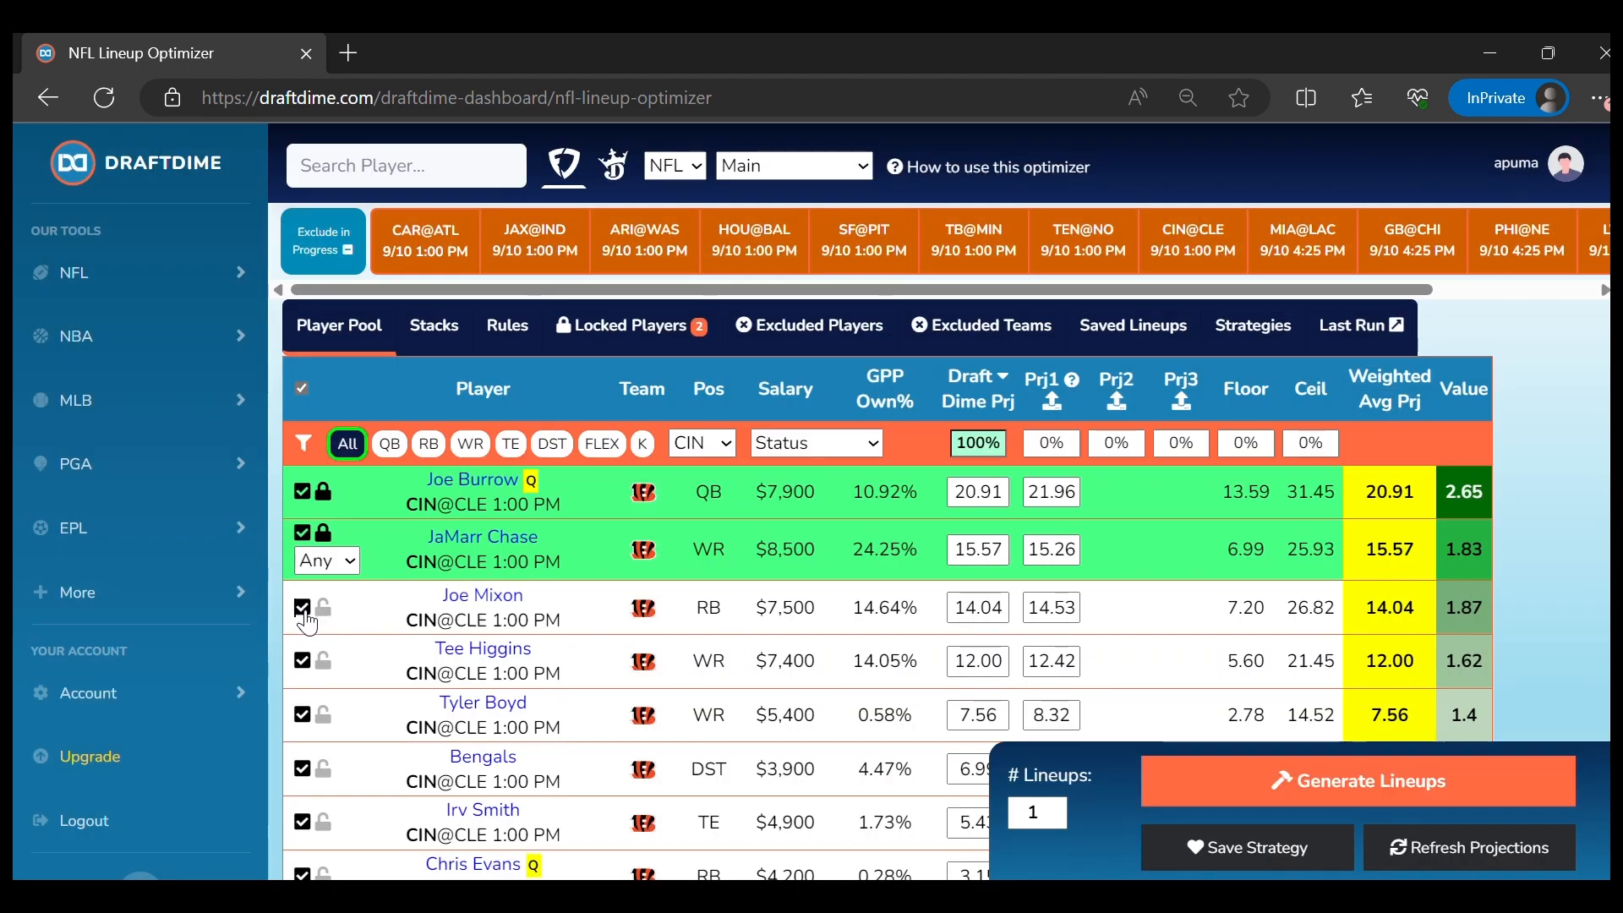
Exclude Joe Mixon from the player pool, generate a new lineup and close the result
{"action": "left_click", "coordinate": [303, 608]}
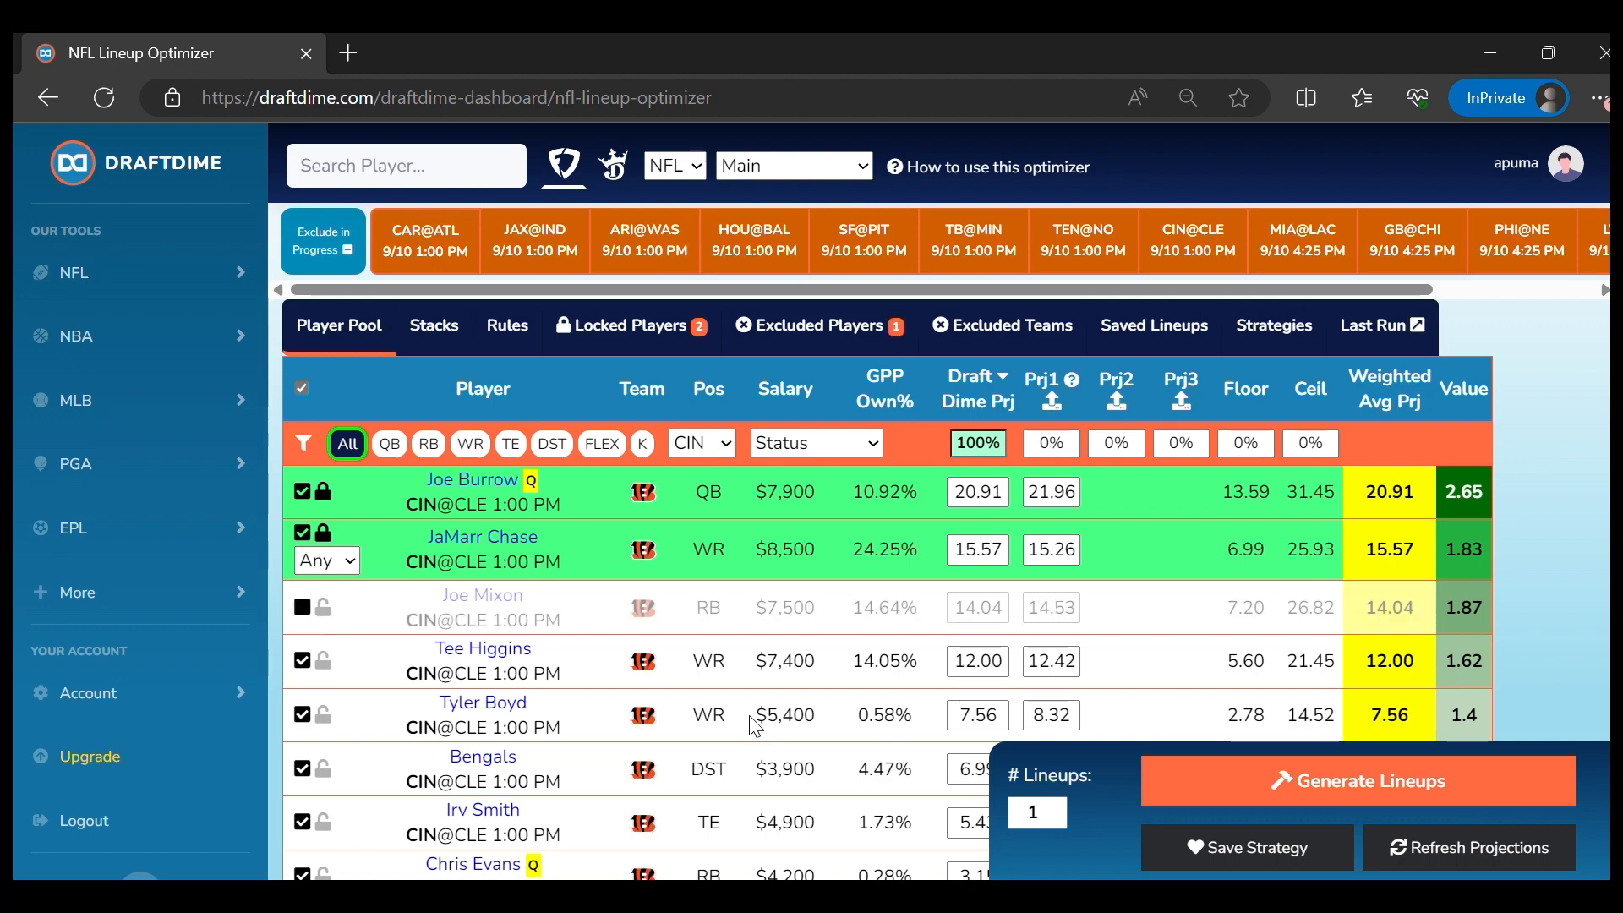
{"action": "left_click", "coordinate": [1221, 780]}
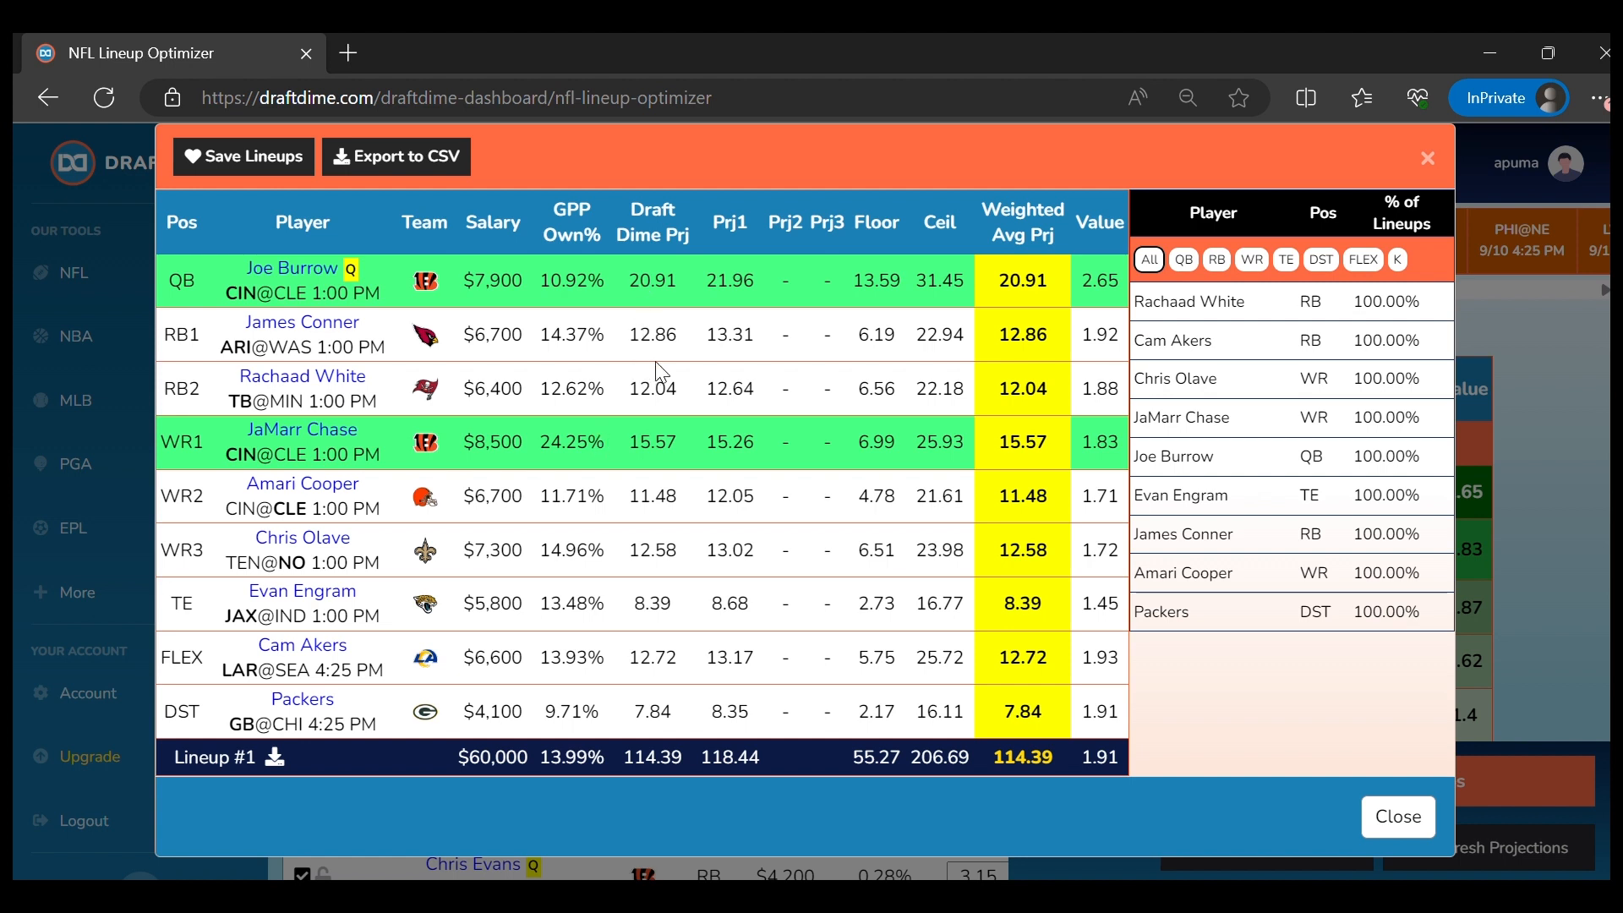
{"action": "left_click", "coordinate": [1418, 818]}
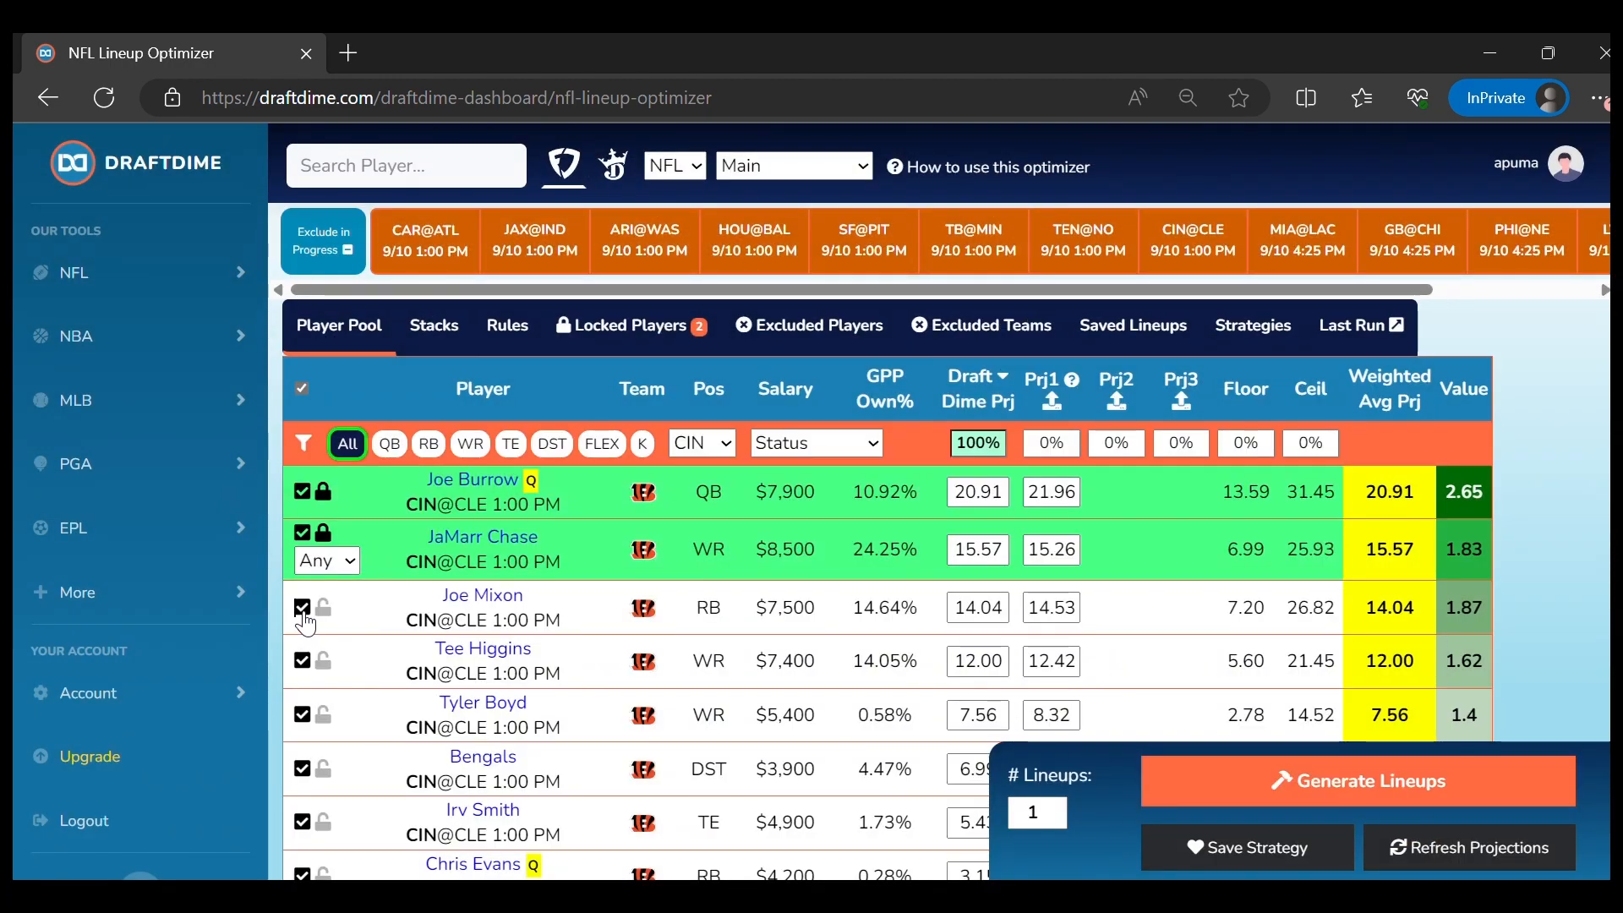
Unlock JaMarr Chase and Joe Burrow in the player pool
{"action": "left_click", "coordinate": [323, 535]}
{"action": "left_click", "coordinate": [324, 493]}
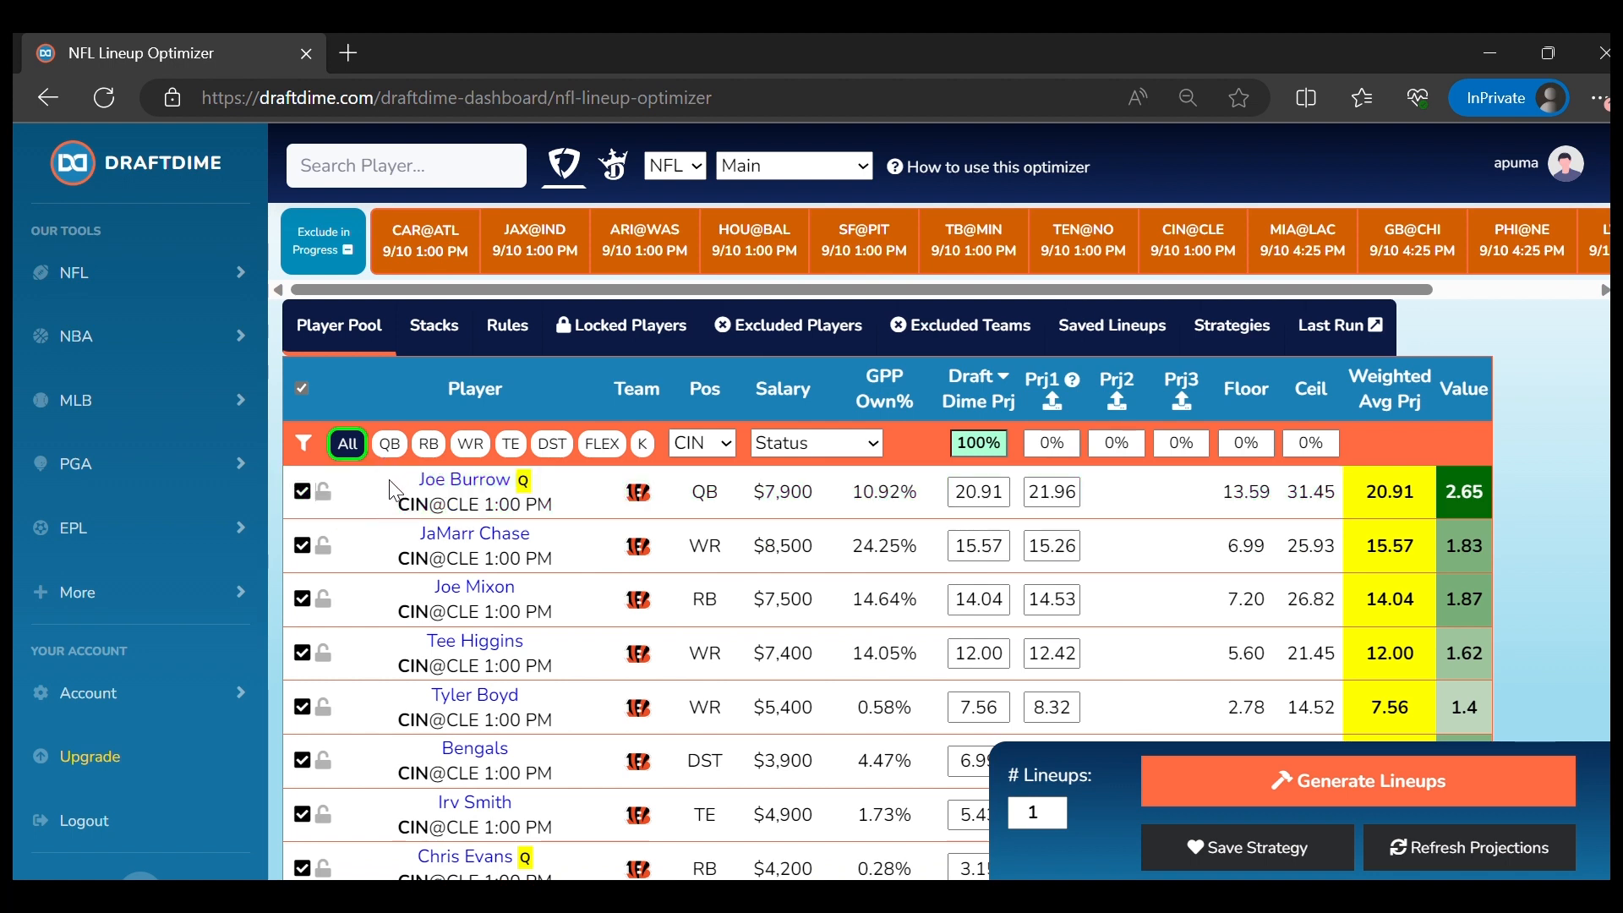
Create and save a QB/Receiver stack for MIA from the MIA at LAC game
{"action": "left_click", "coordinate": [431, 328]}
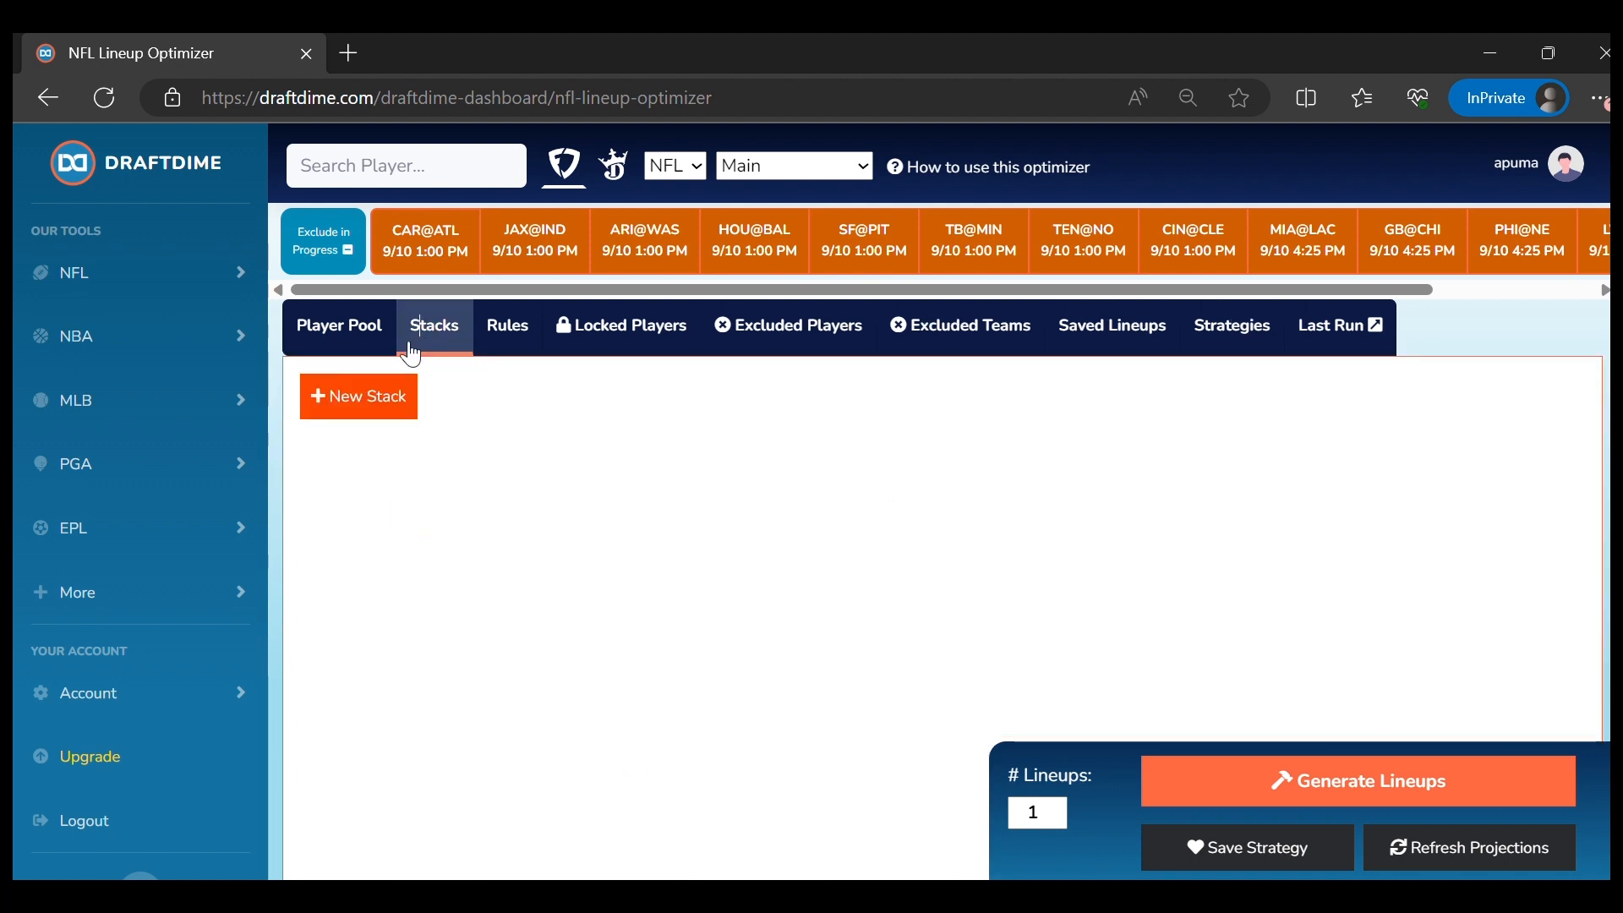
{"action": "left_click", "coordinate": [390, 410]}
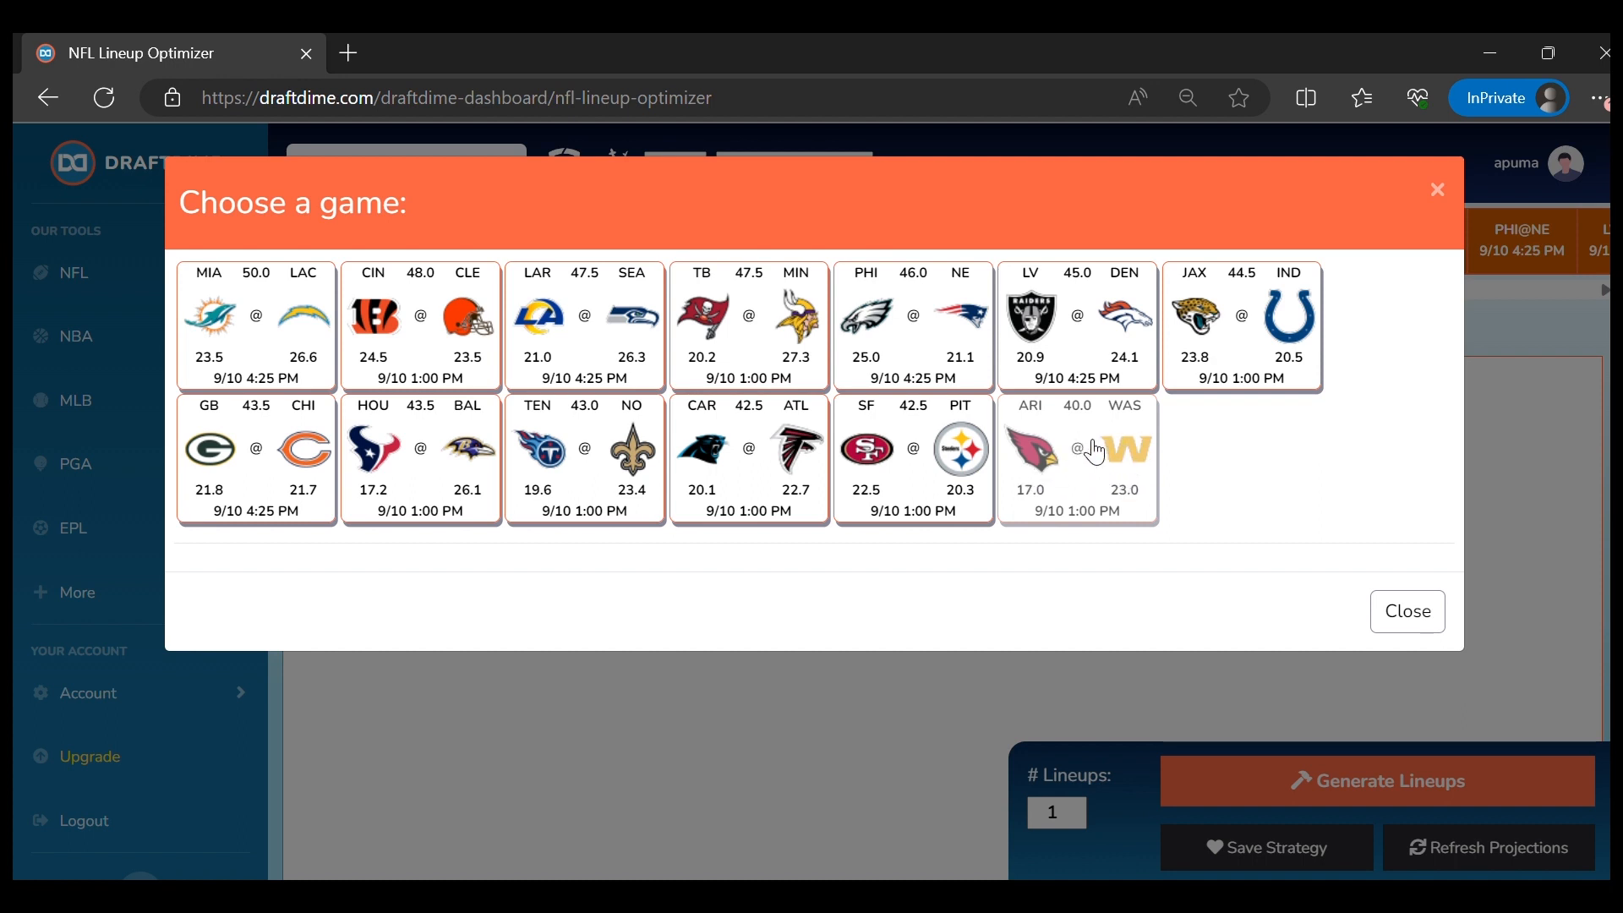
{"action": "left_click", "coordinate": [269, 327]}
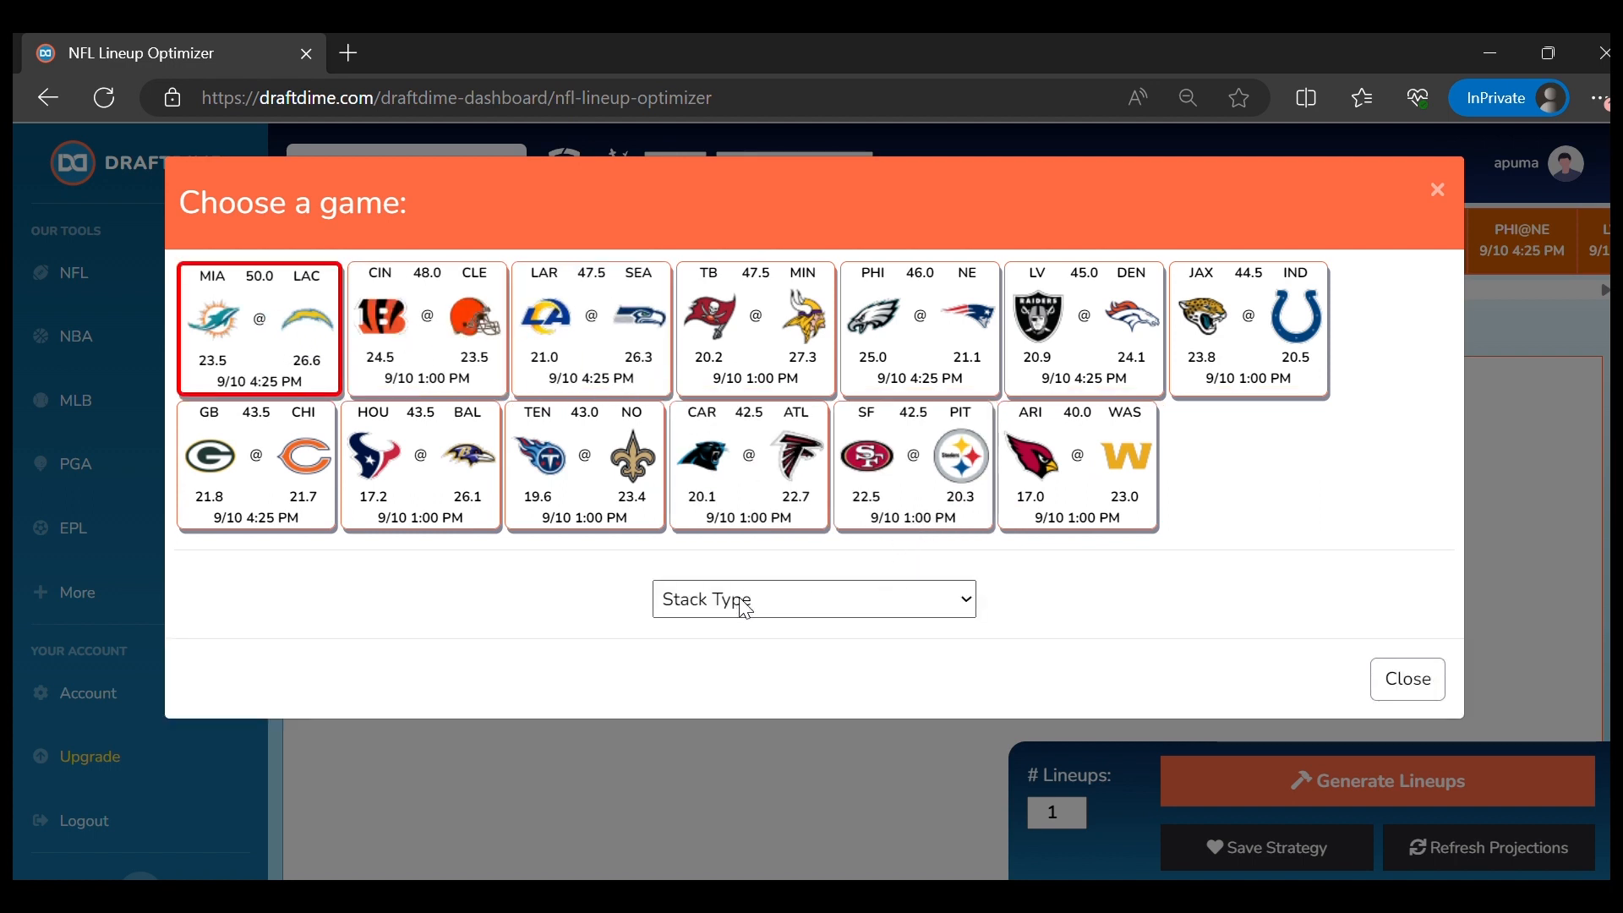
{"action": "left_click", "coordinate": [902, 613]}
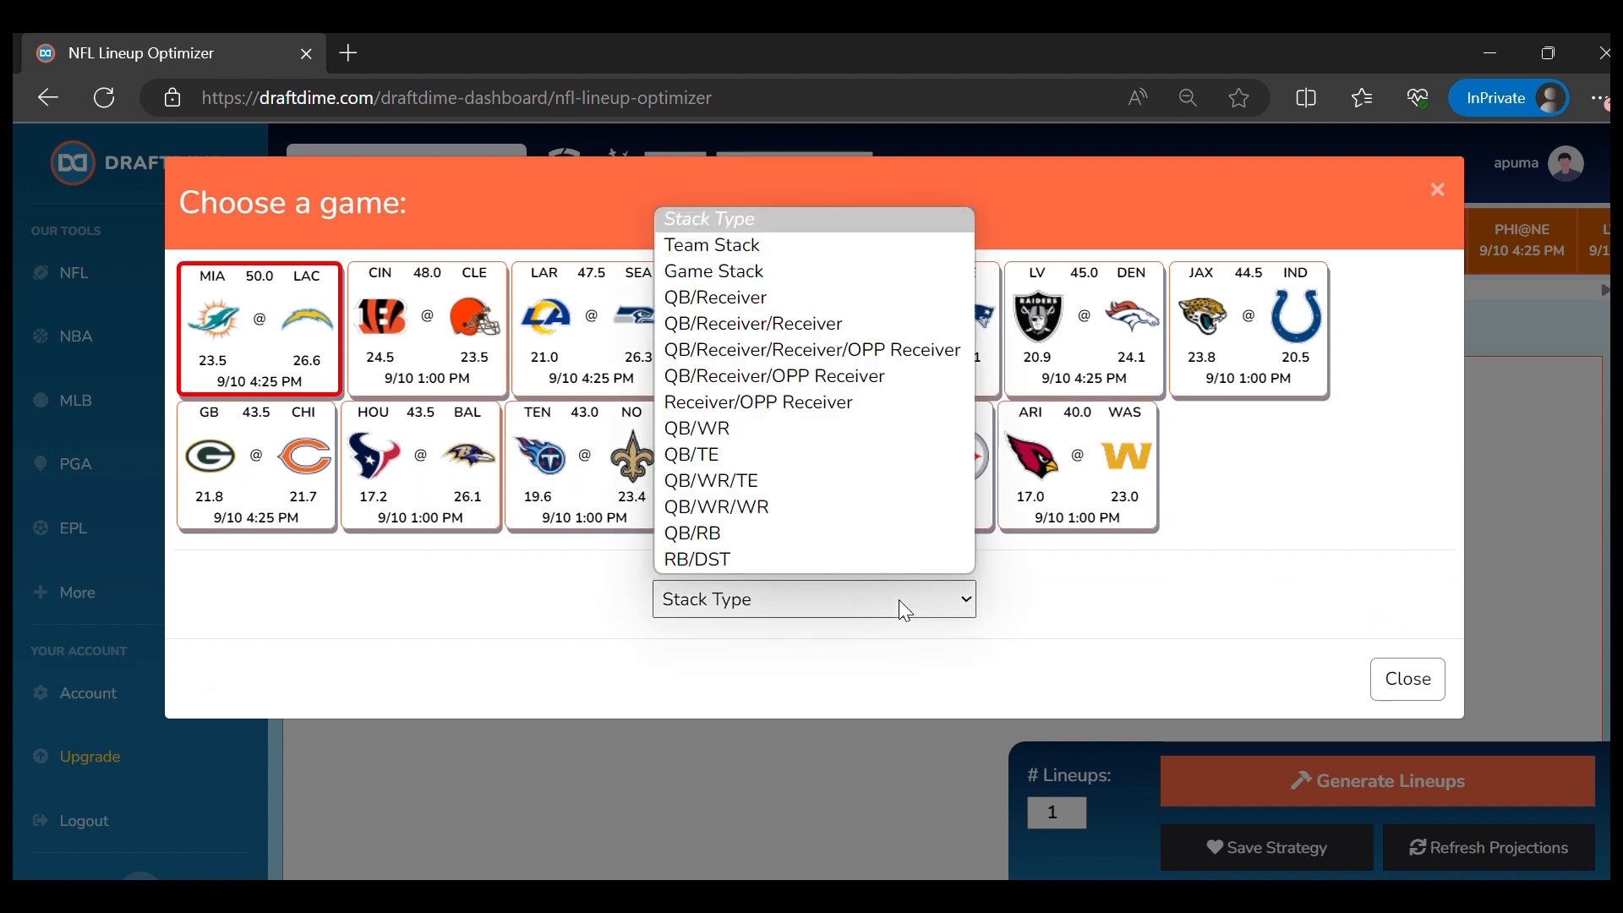
{"action": "left_click", "coordinate": [758, 296]}
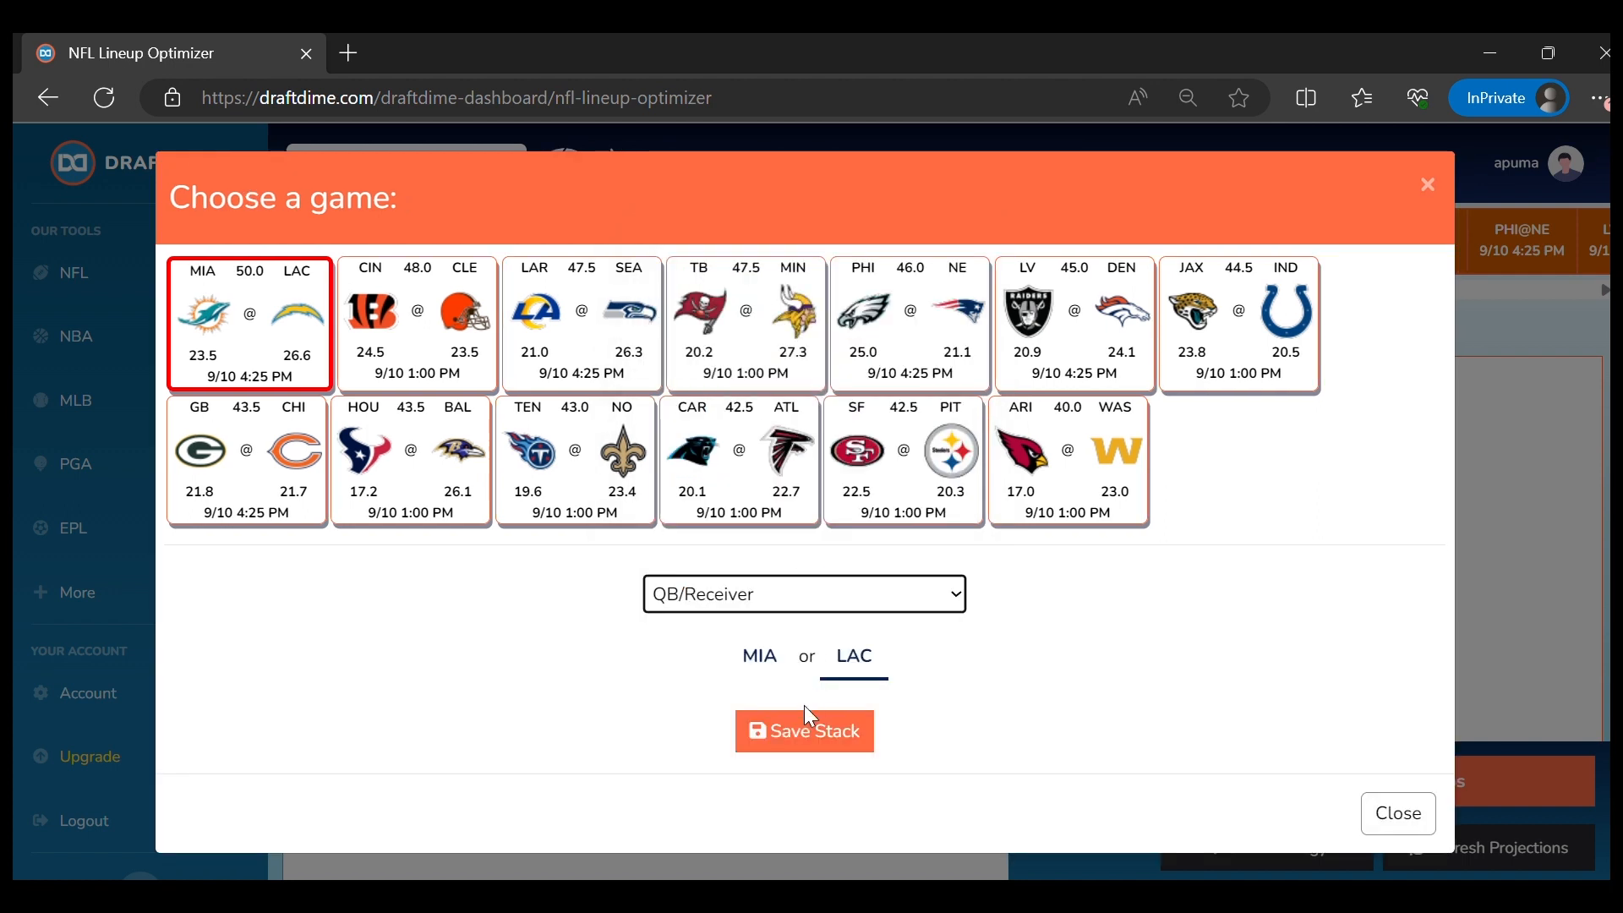
{"action": "left_click", "coordinate": [769, 663]}
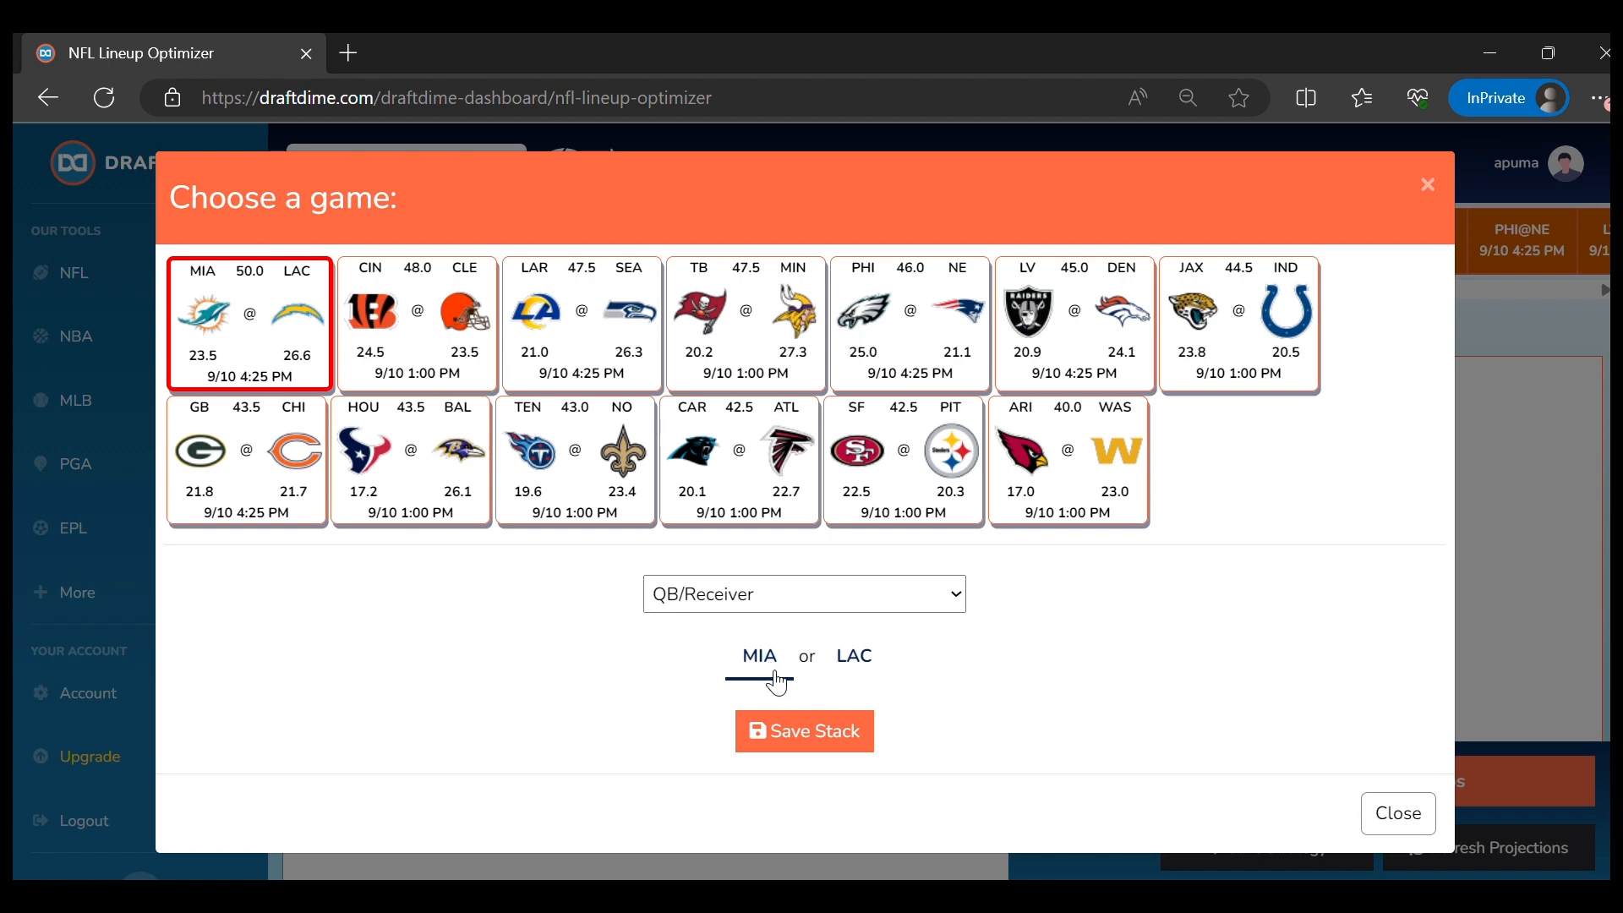
{"action": "left_click", "coordinate": [817, 734]}
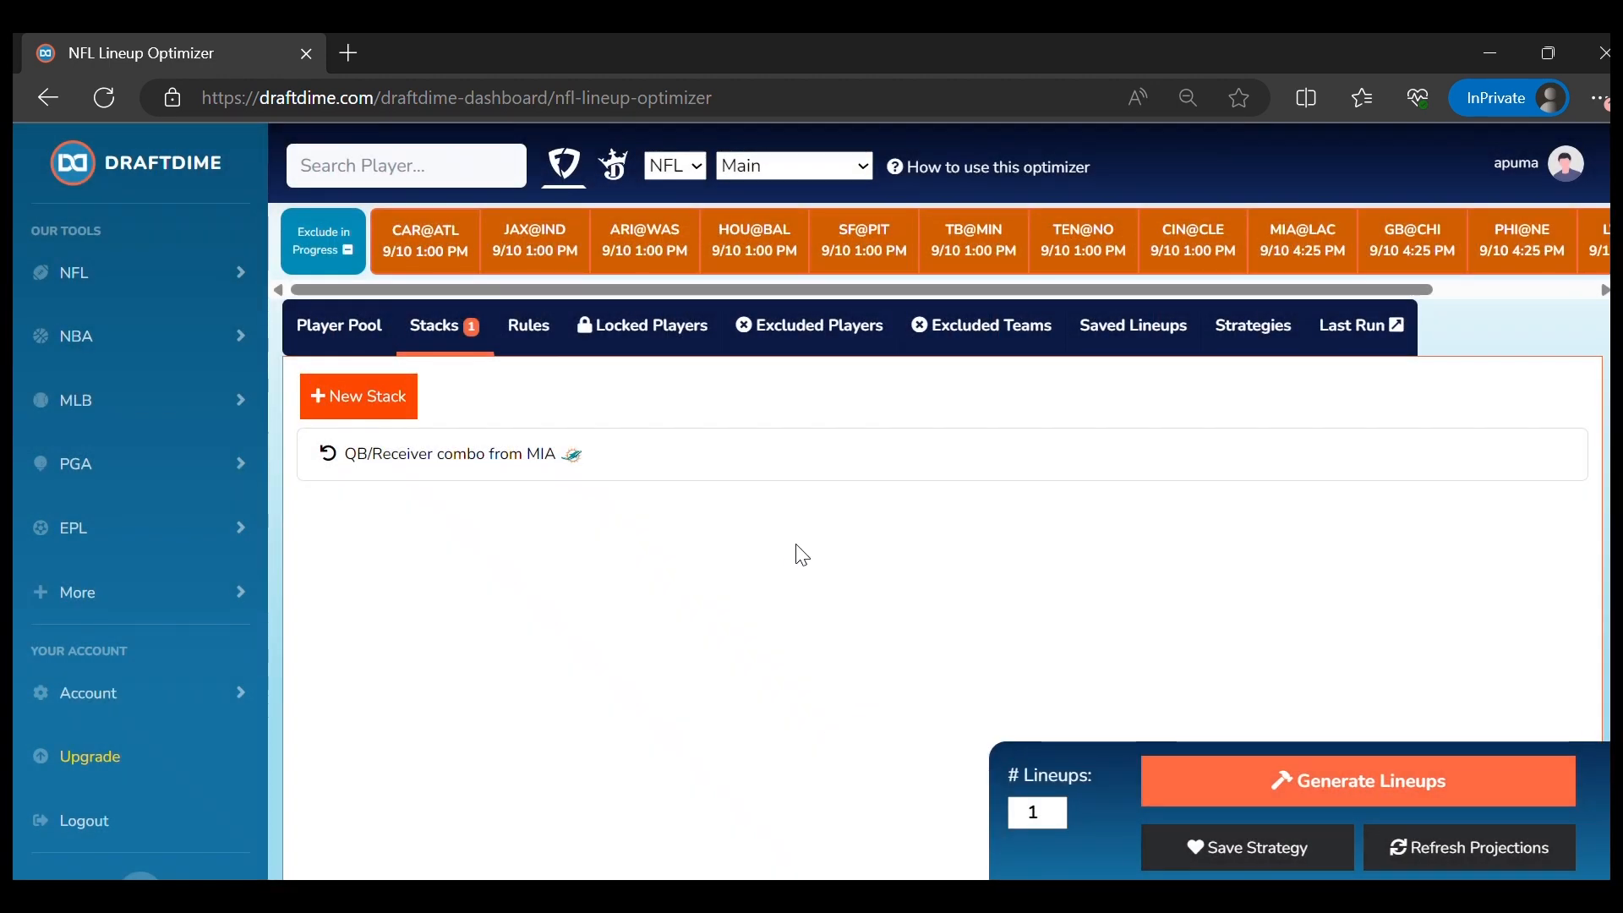
Generate a lineup with the QB/Receiver stack, check its MIA quarterback and receiver, and close the result
{"action": "left_click", "coordinate": [1310, 803]}
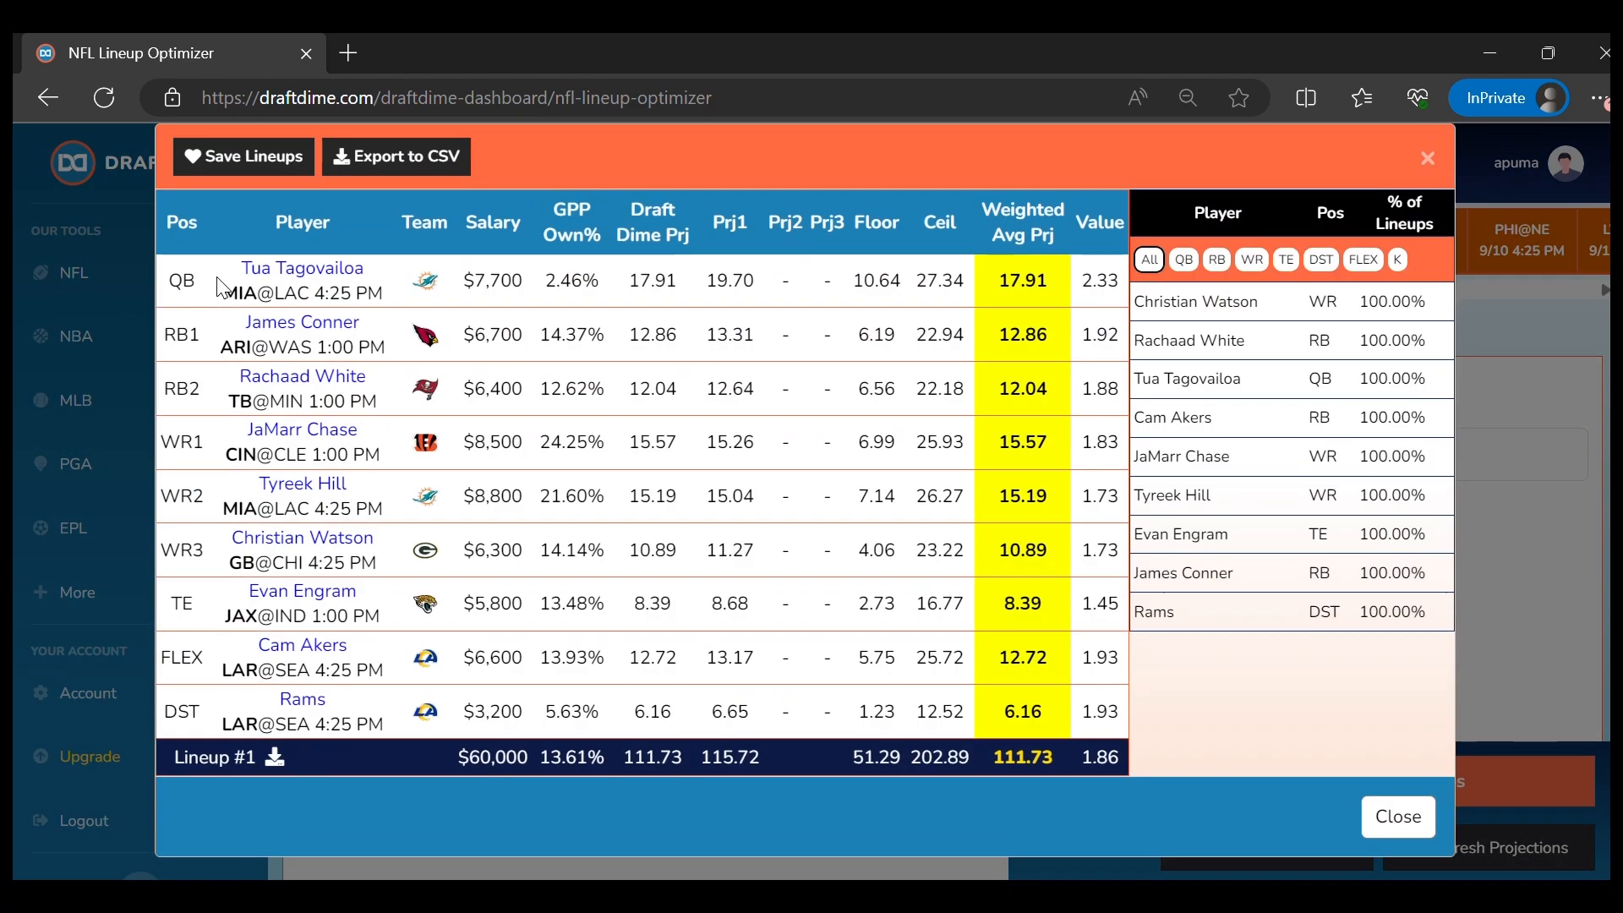
{"action": "left_click_drag", "start_coordinate": [228, 269], "coordinate": [428, 306]}
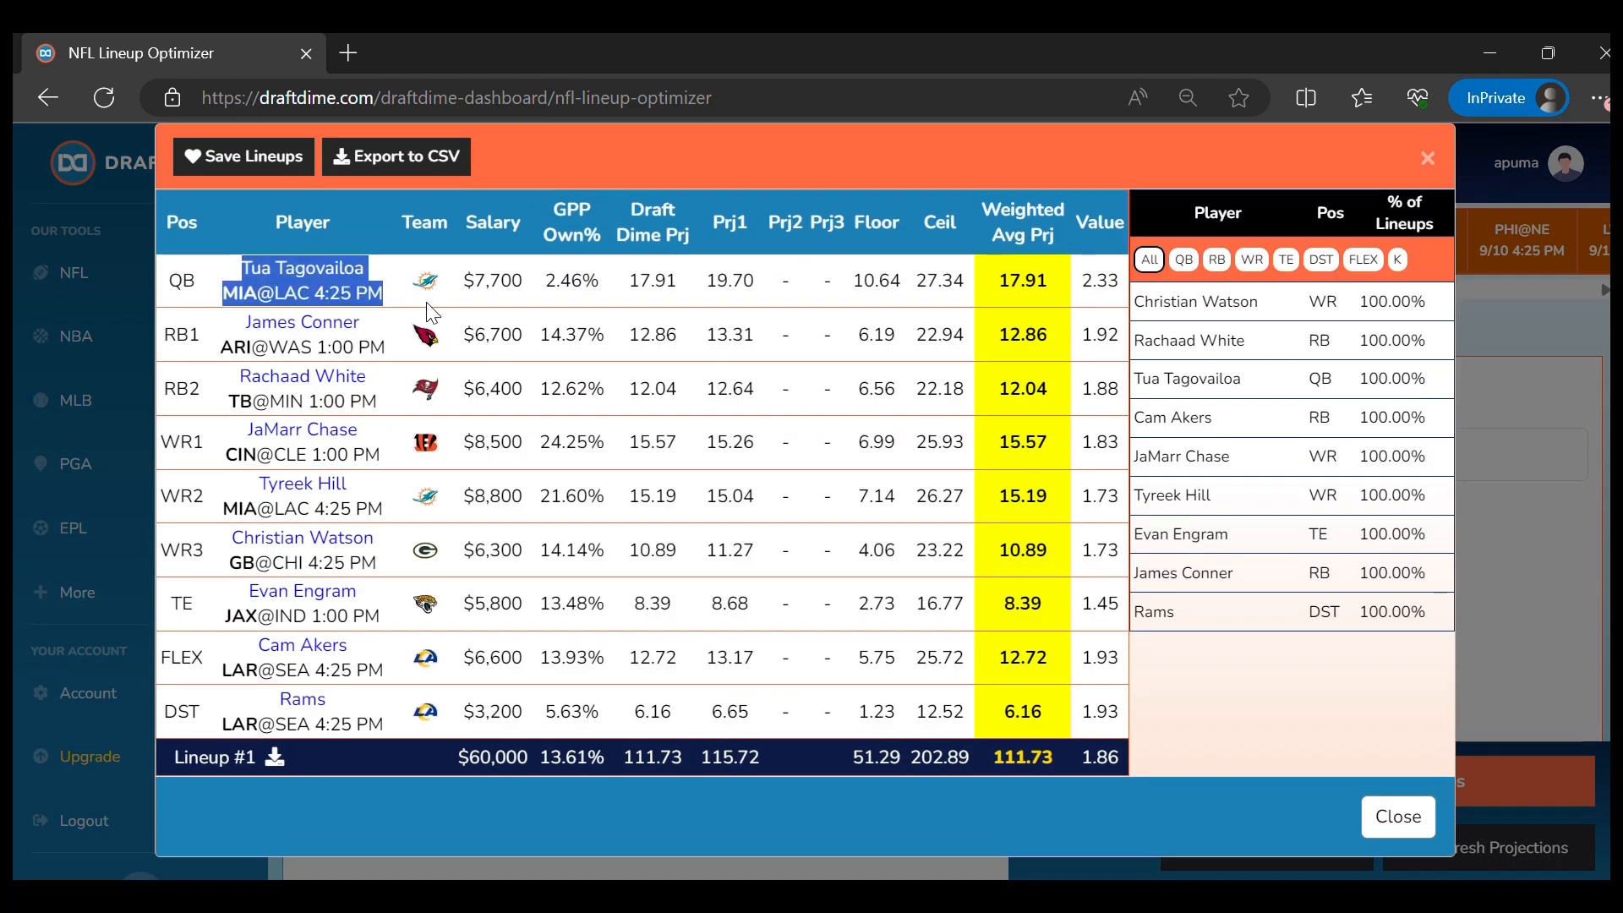
{"action": "left_click", "coordinate": [317, 501]}
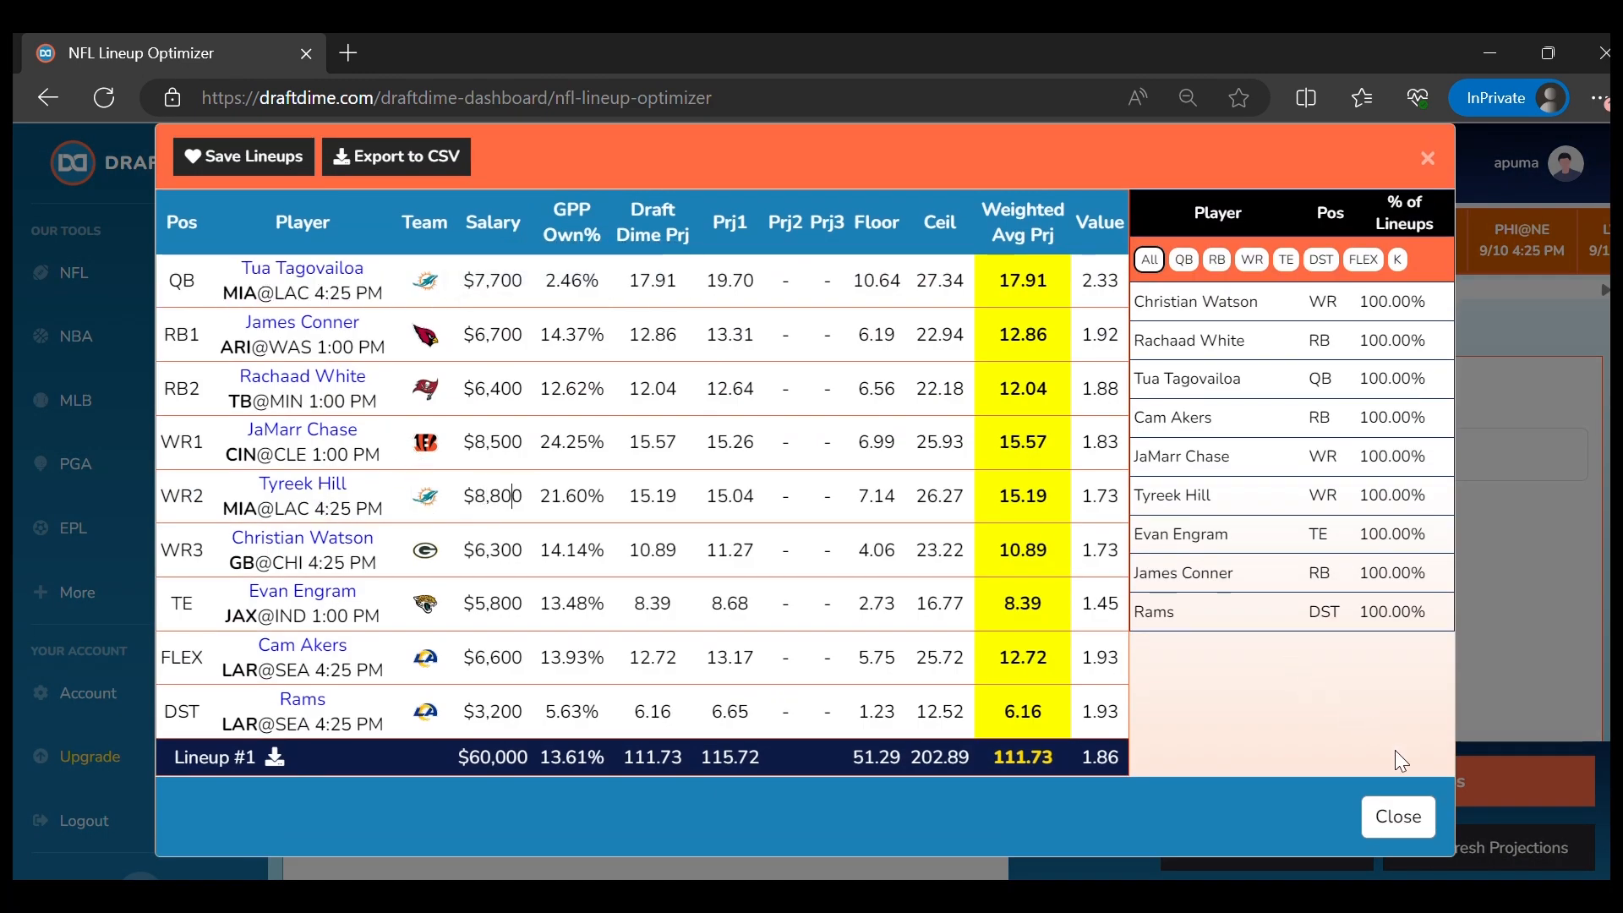
{"action": "left_click", "coordinate": [1397, 816]}
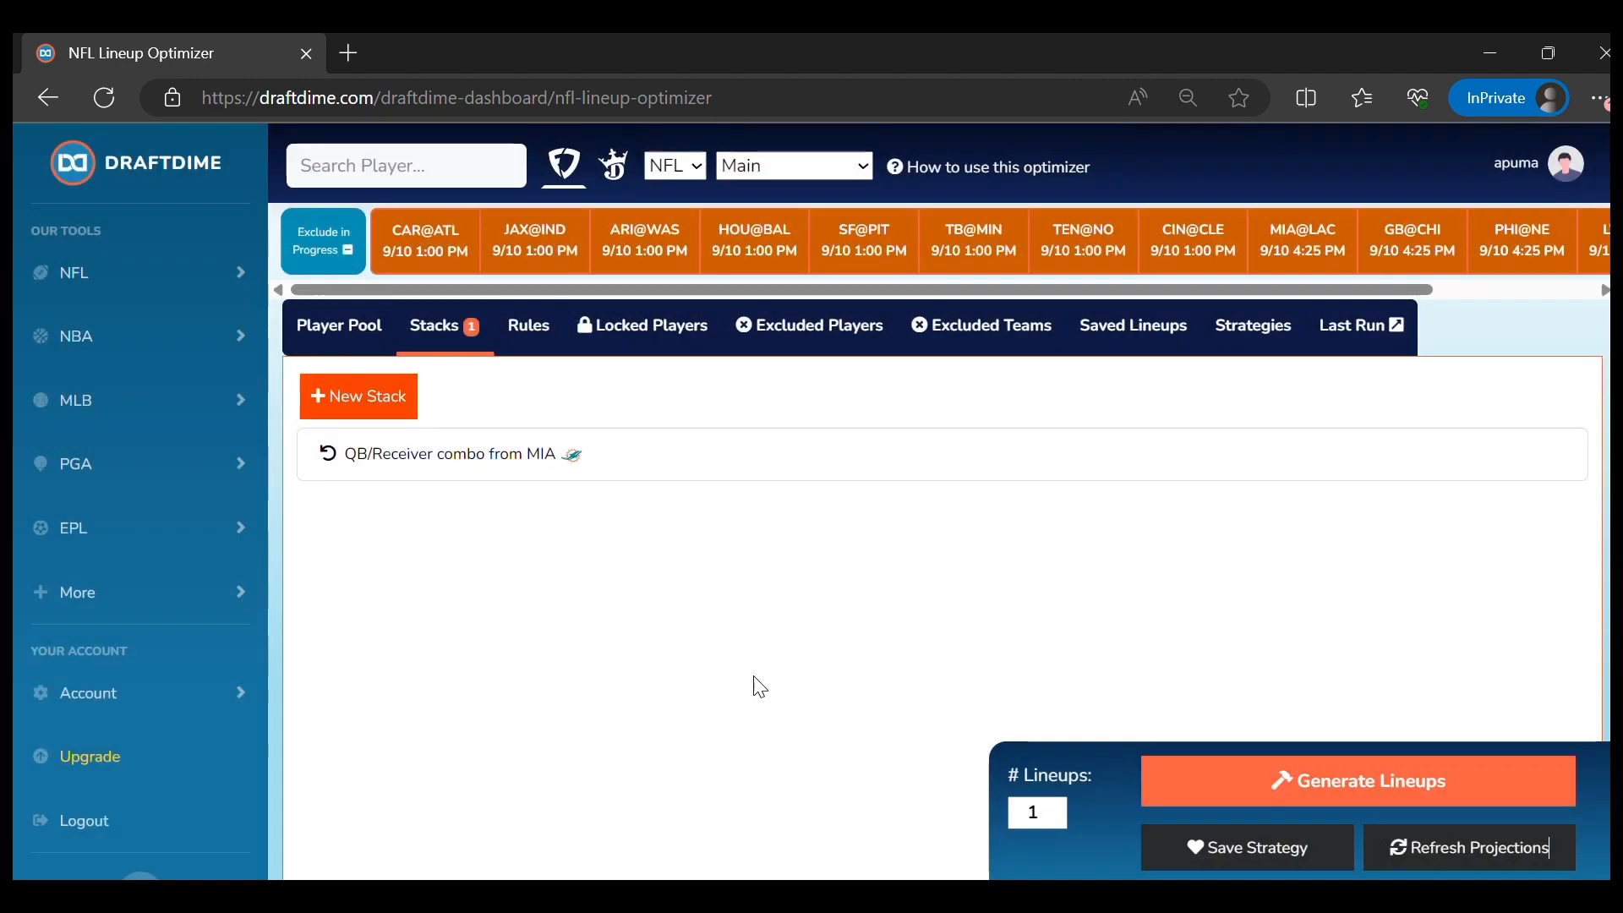
Replace the stack with a QB/Receiver/Receiver stack for MIA from the MIA at LAC game, then generate and review a lineup
{"action": "left_click", "coordinate": [328, 459]}
{"action": "left_click", "coordinate": [366, 398]}
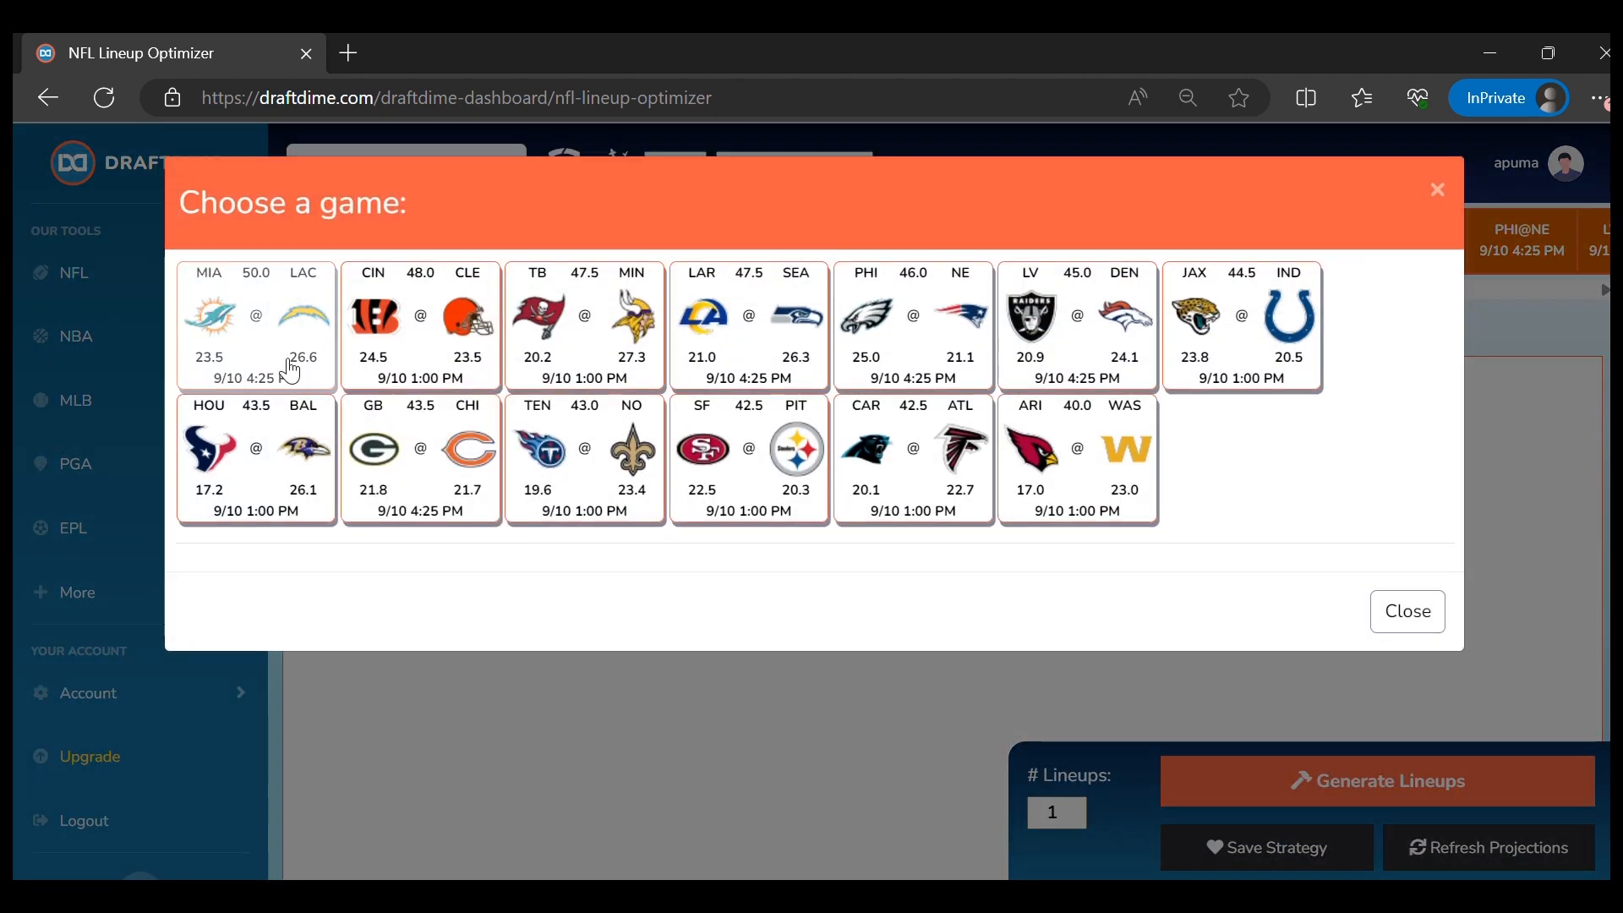
{"action": "left_click", "coordinate": [295, 376]}
{"action": "left_click", "coordinate": [858, 602]}
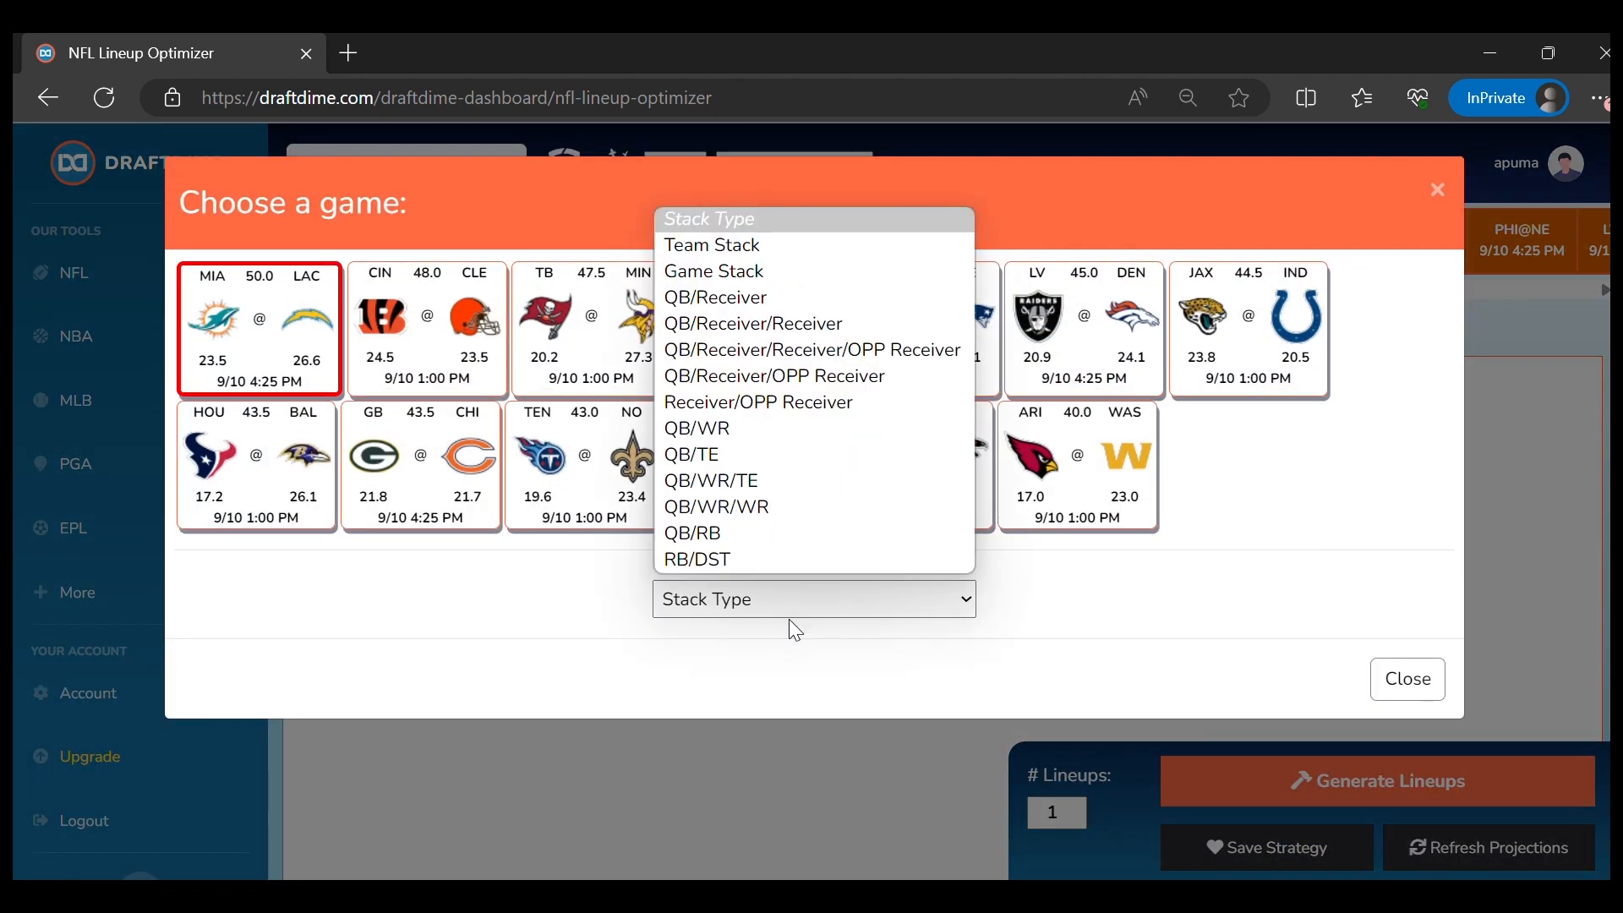
{"action": "left_click", "coordinate": [725, 325]}
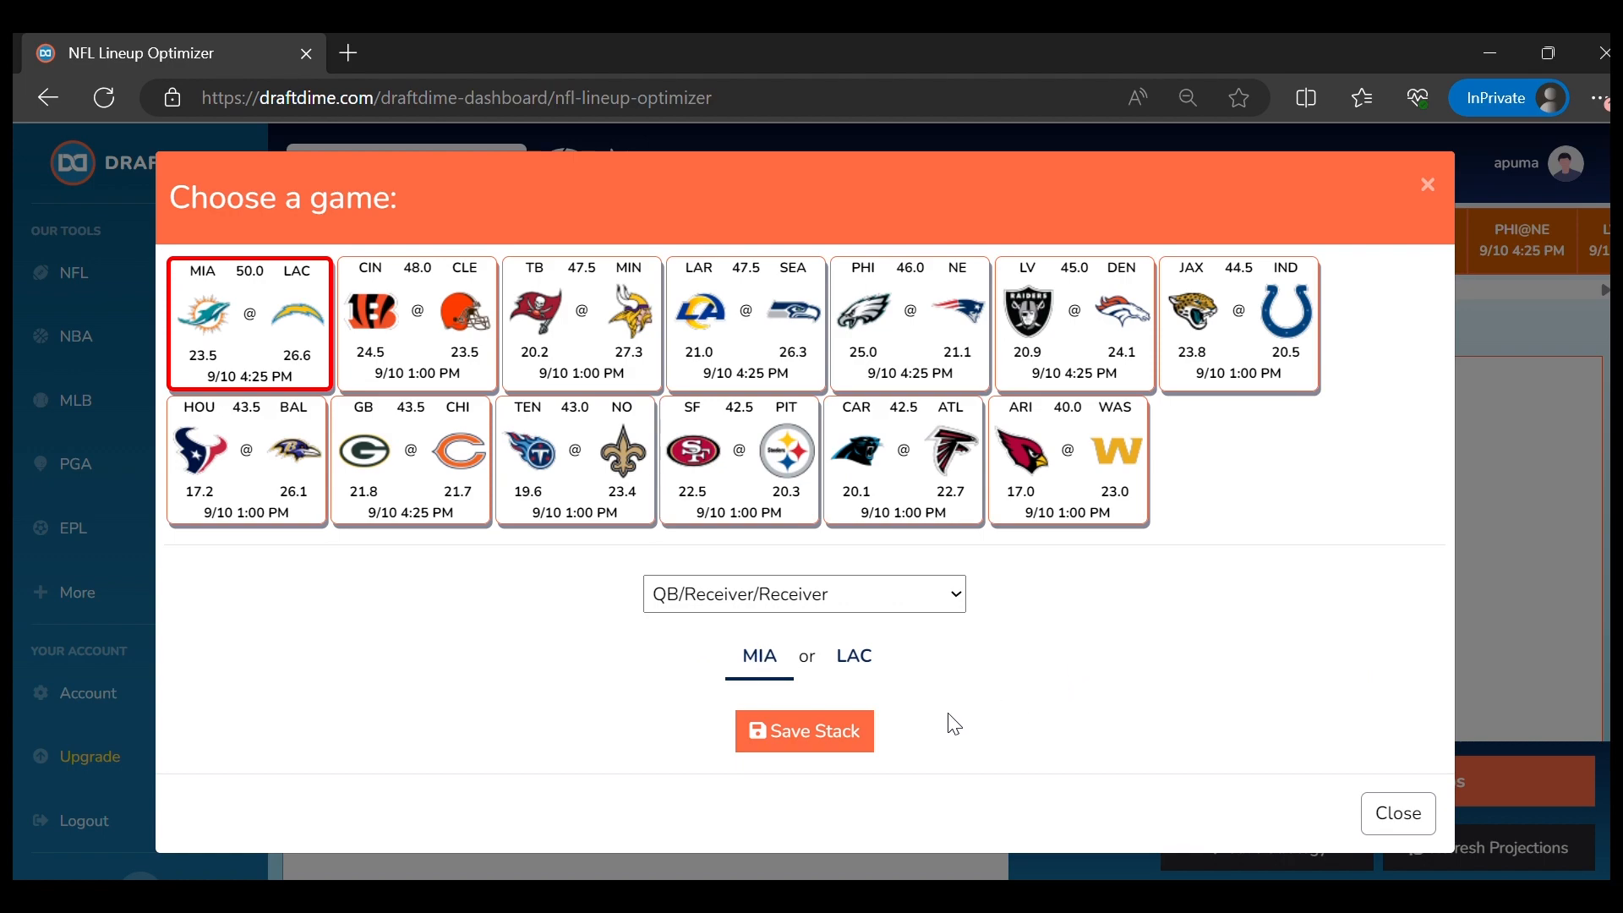
{"action": "left_click", "coordinate": [850, 740]}
{"action": "left_click", "coordinate": [1258, 774]}
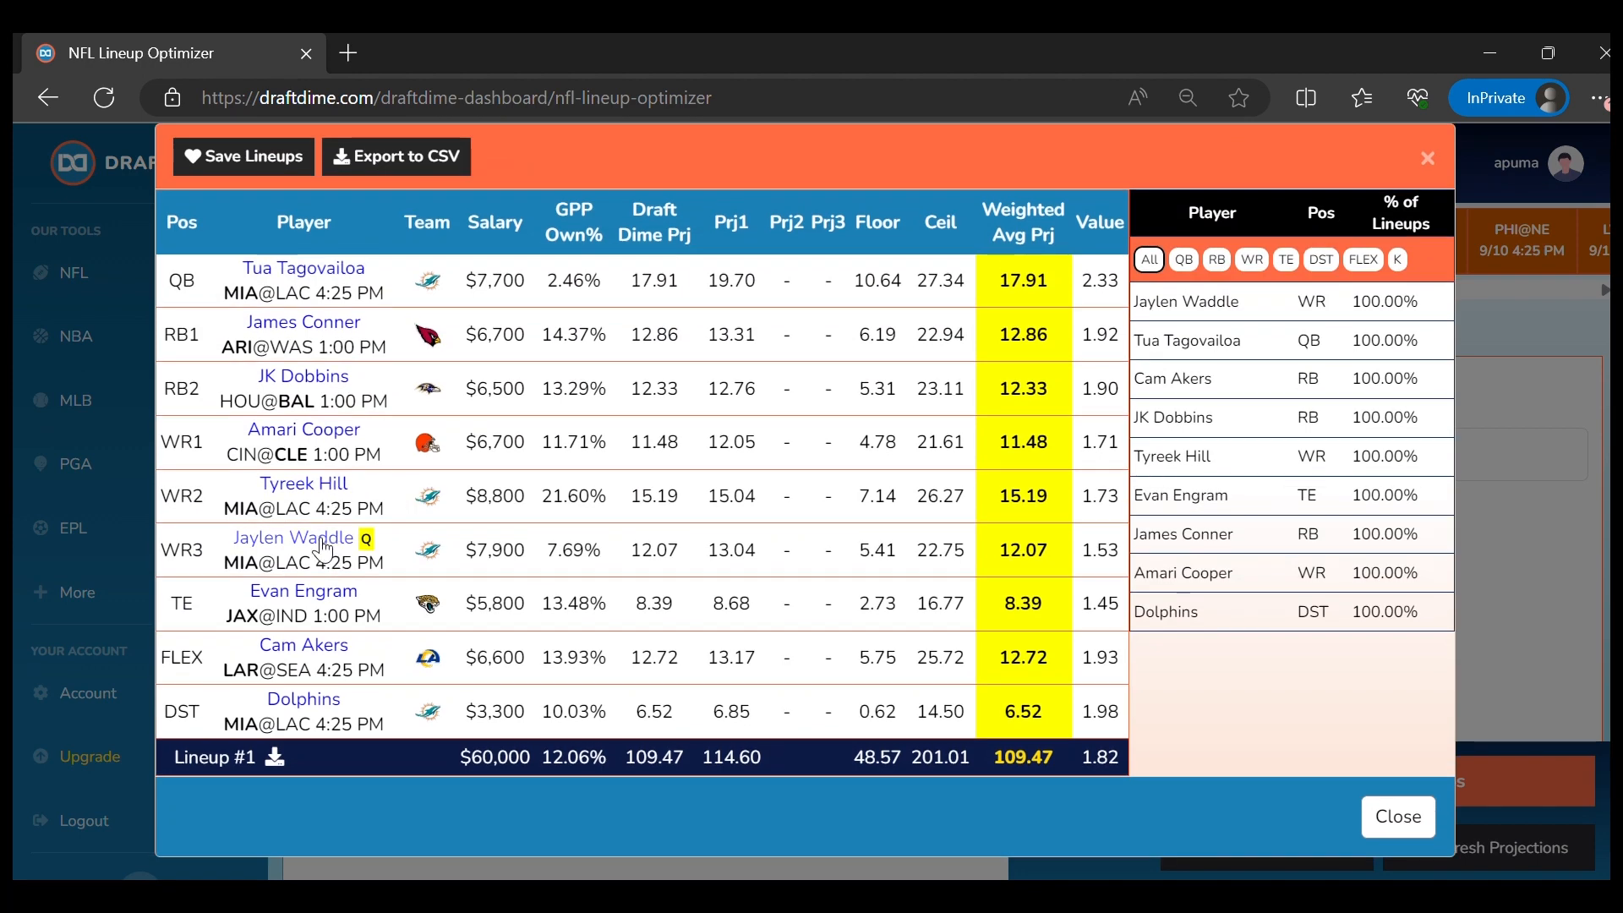
{"action": "left_click", "coordinate": [1398, 816]}
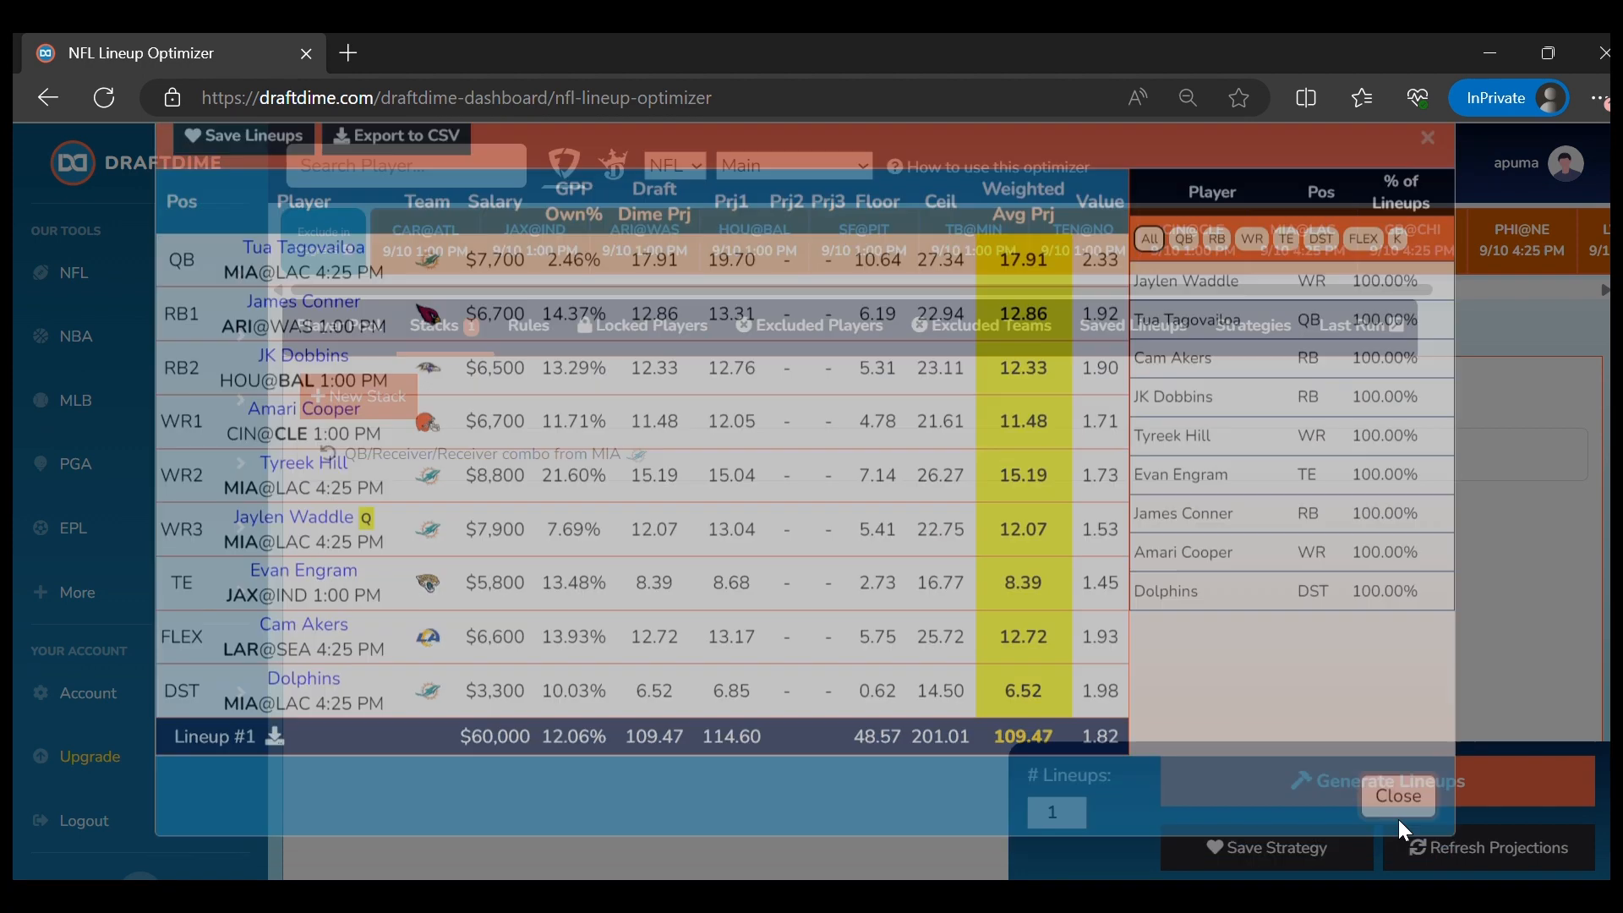
Replace the stack with a QB/Receiver/Receiver/OPP Receiver stack for MIA from the MIA at LAC game and generate a lineup
{"action": "left_click", "coordinate": [328, 454]}
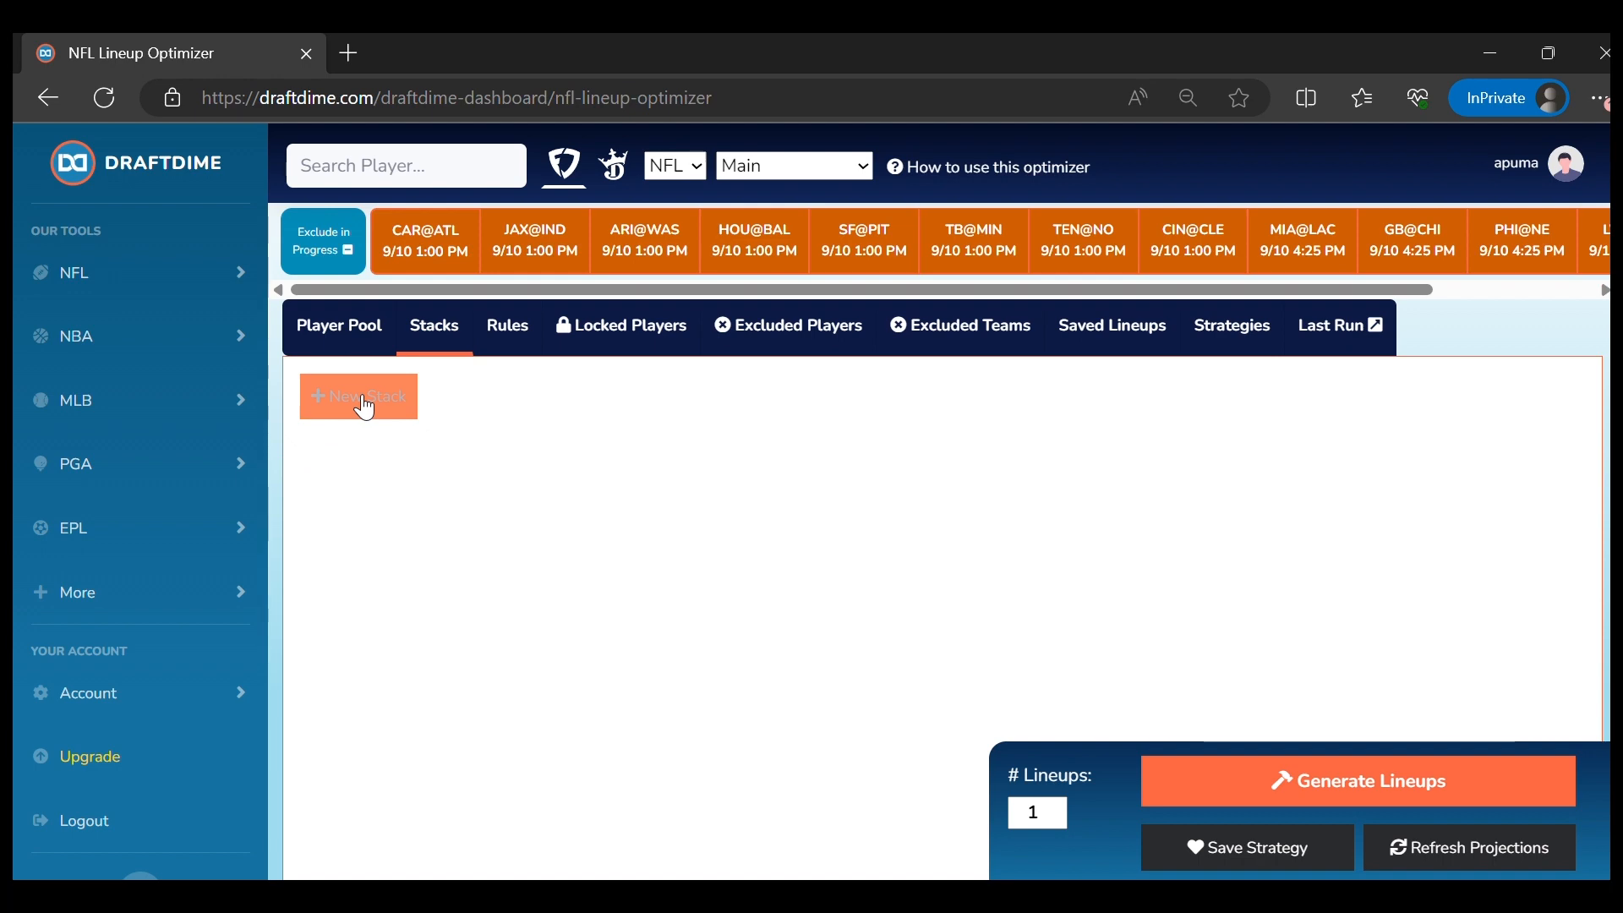
{"action": "left_click", "coordinate": [364, 398]}
{"action": "left_click", "coordinate": [327, 358]}
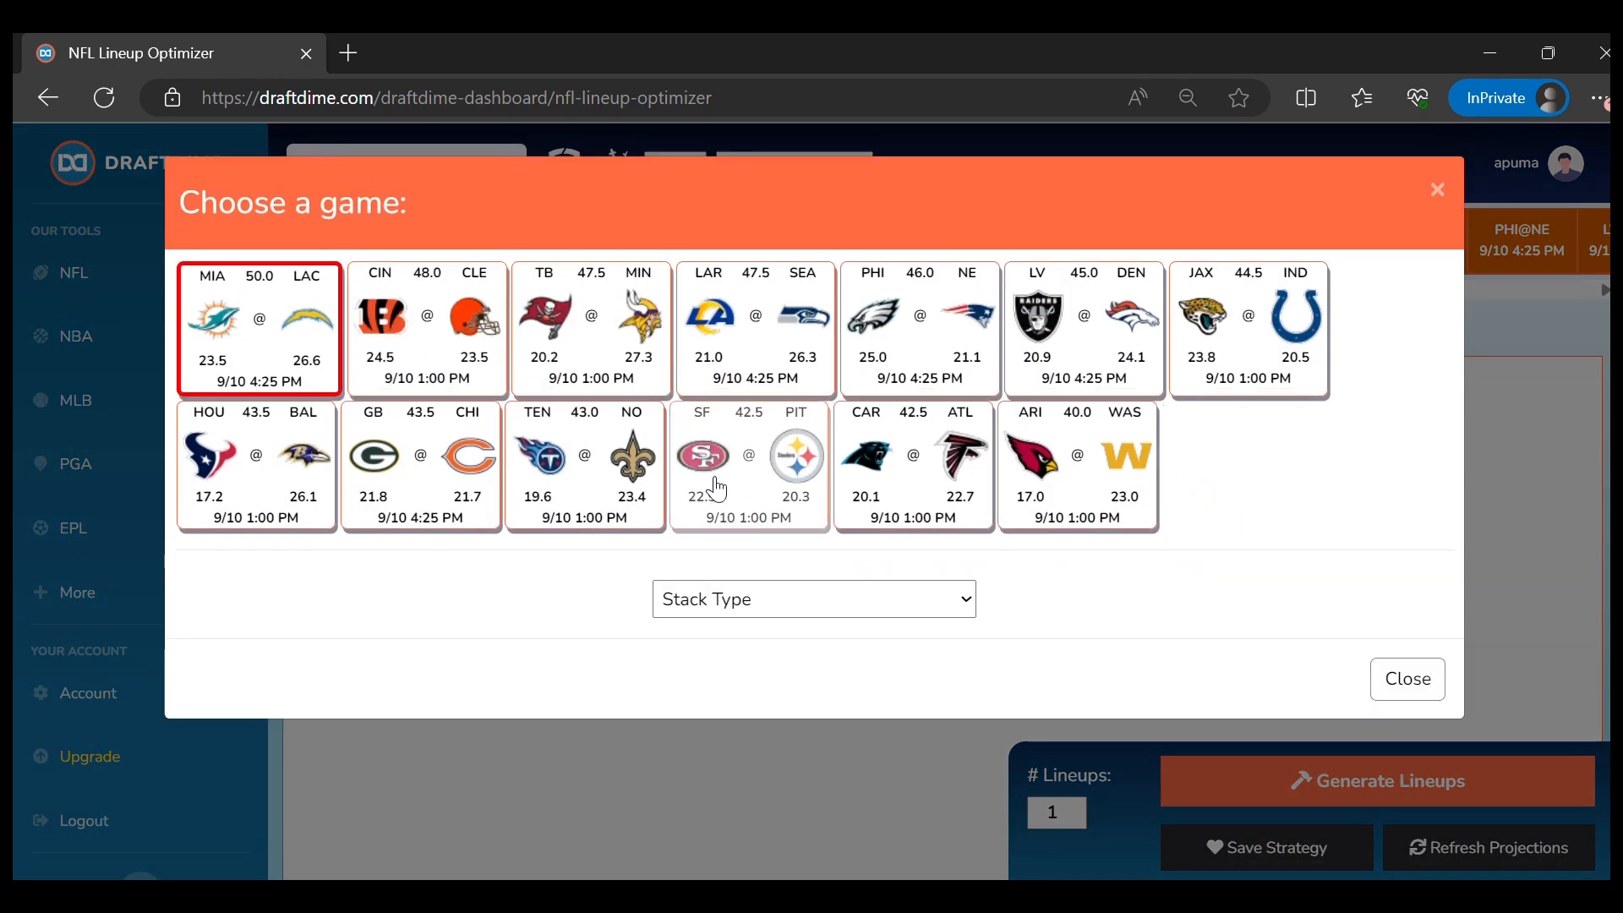
{"action": "left_click", "coordinate": [778, 602]}
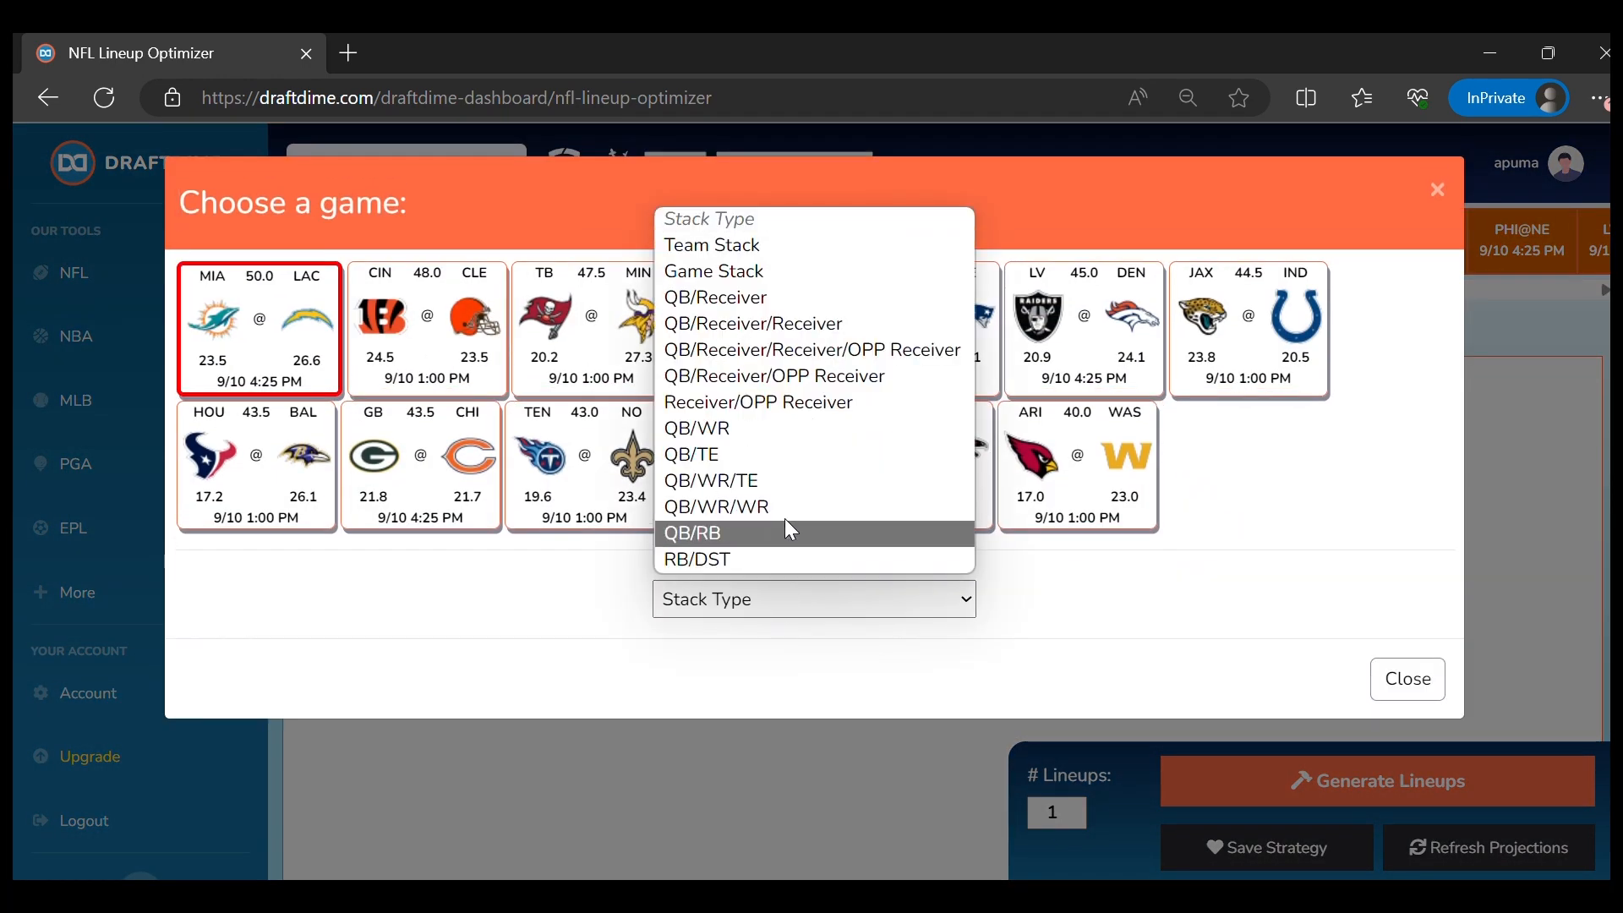
{"action": "left_click", "coordinate": [873, 353]}
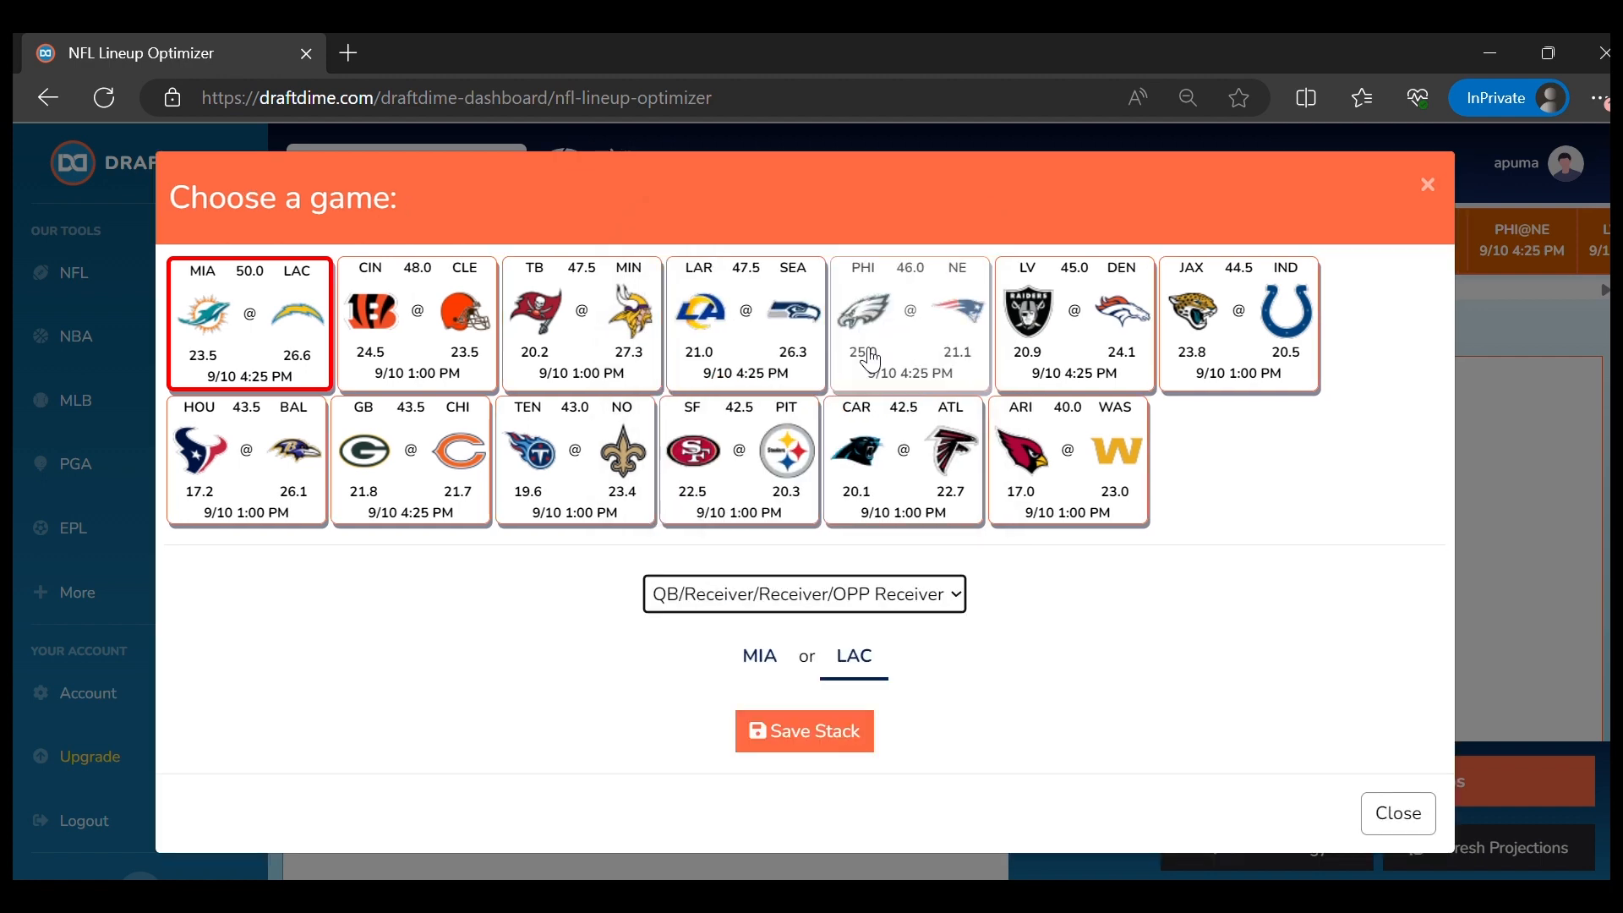
{"action": "left_click", "coordinate": [802, 732]}
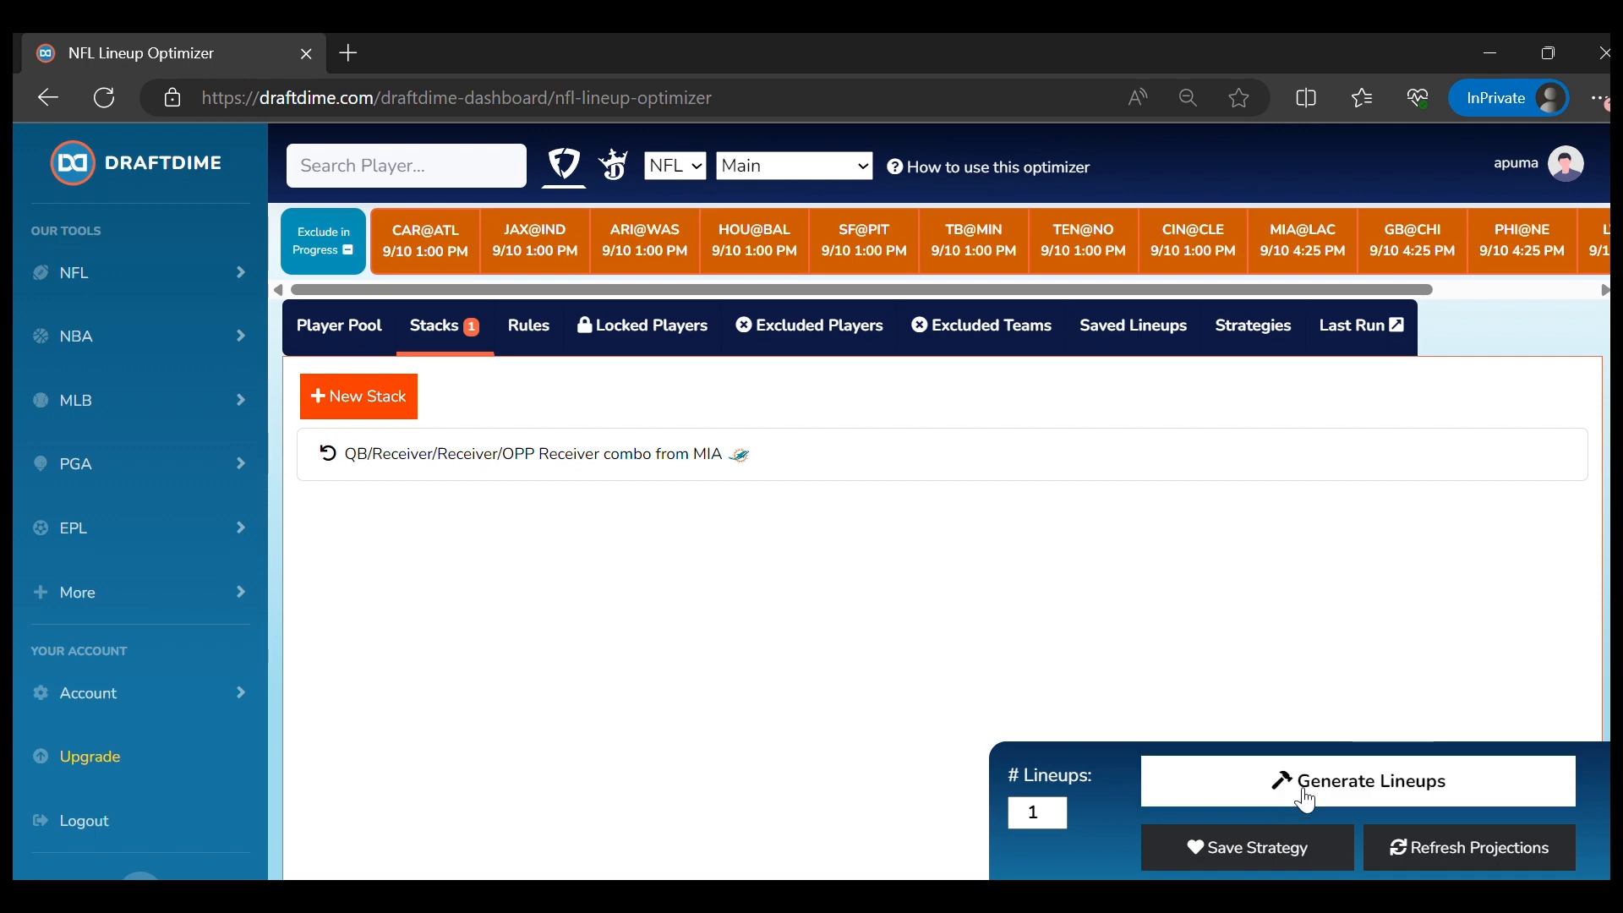
{"action": "left_click", "coordinate": [1305, 787]}
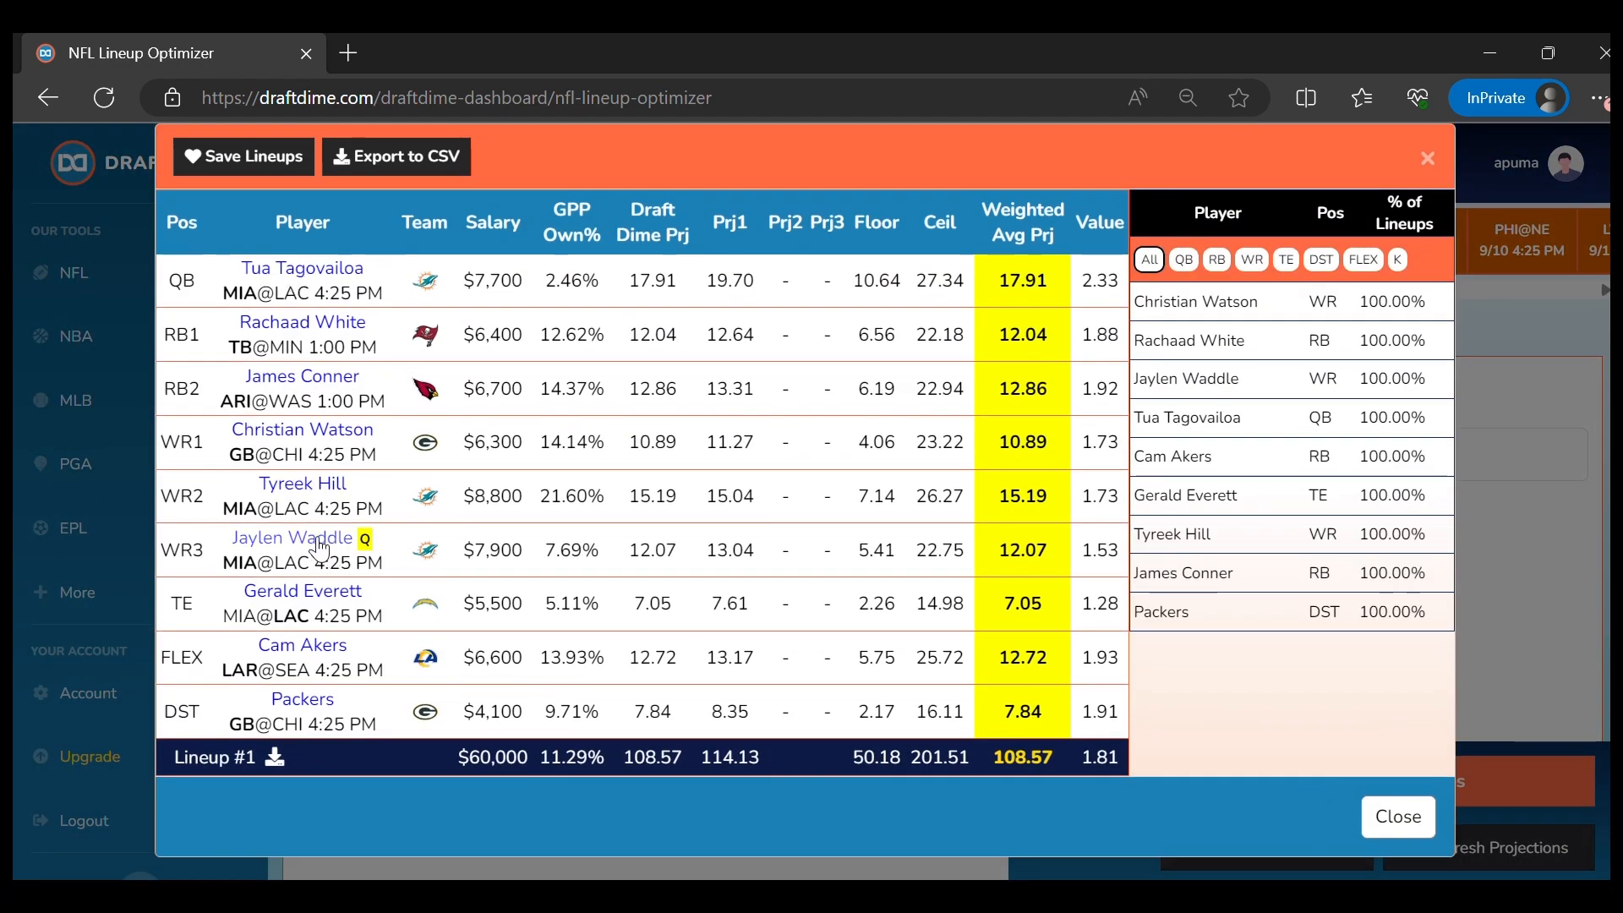
Check the opposing LAC receiver in the generated lineup and close the result
{"action": "left_click_drag", "start_coordinate": [213, 594], "coordinate": [630, 608]}
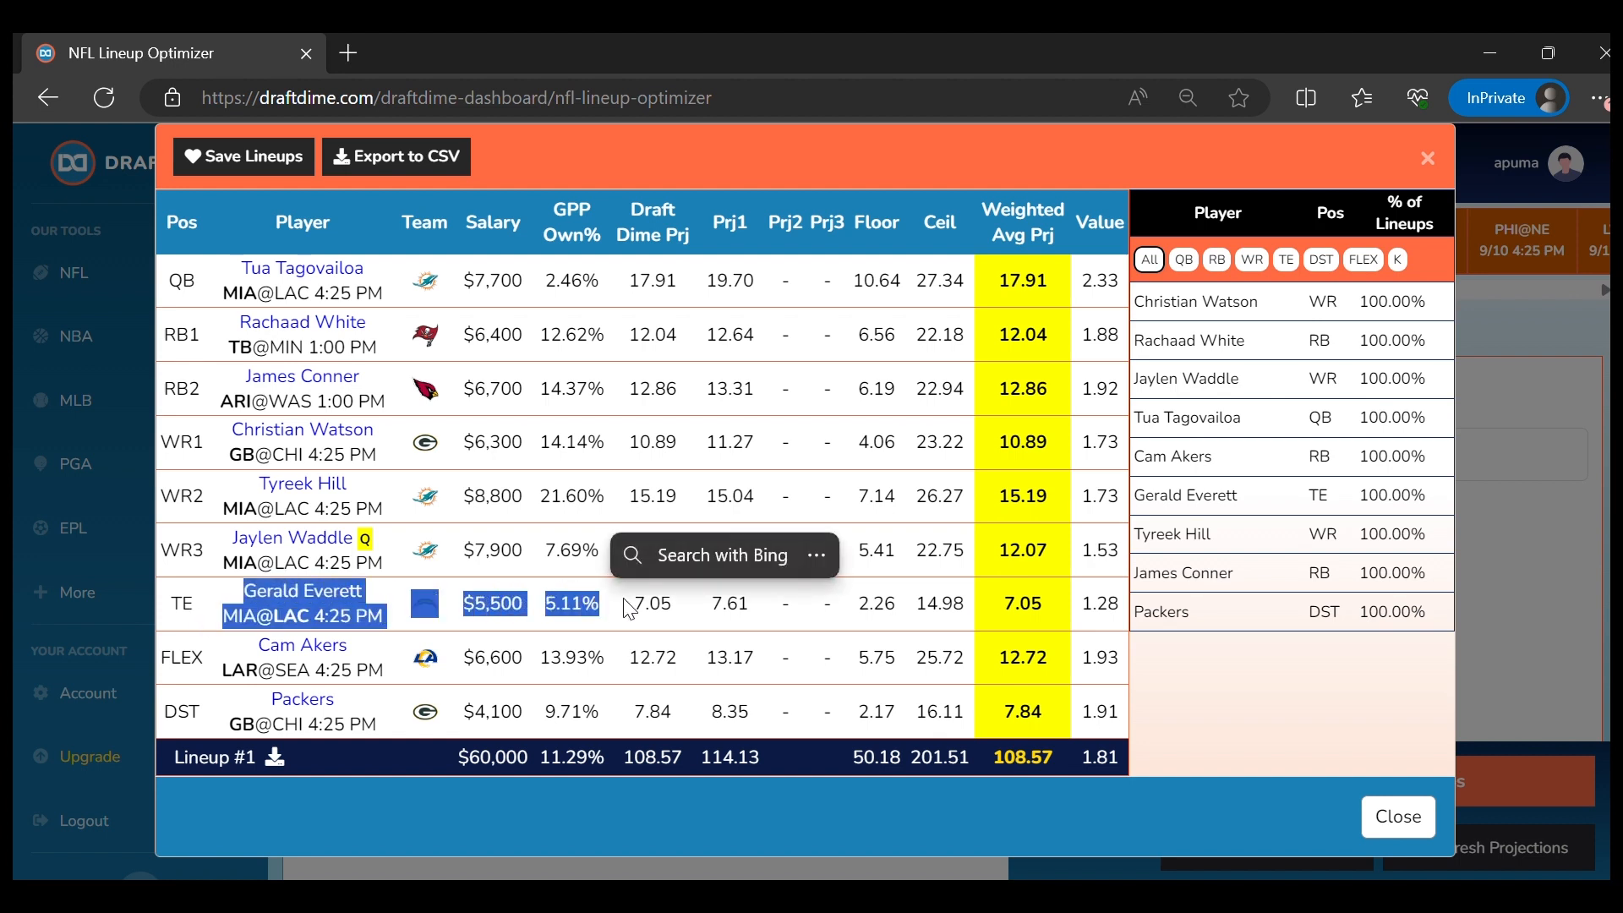
{"action": "left_click", "coordinate": [632, 610]}
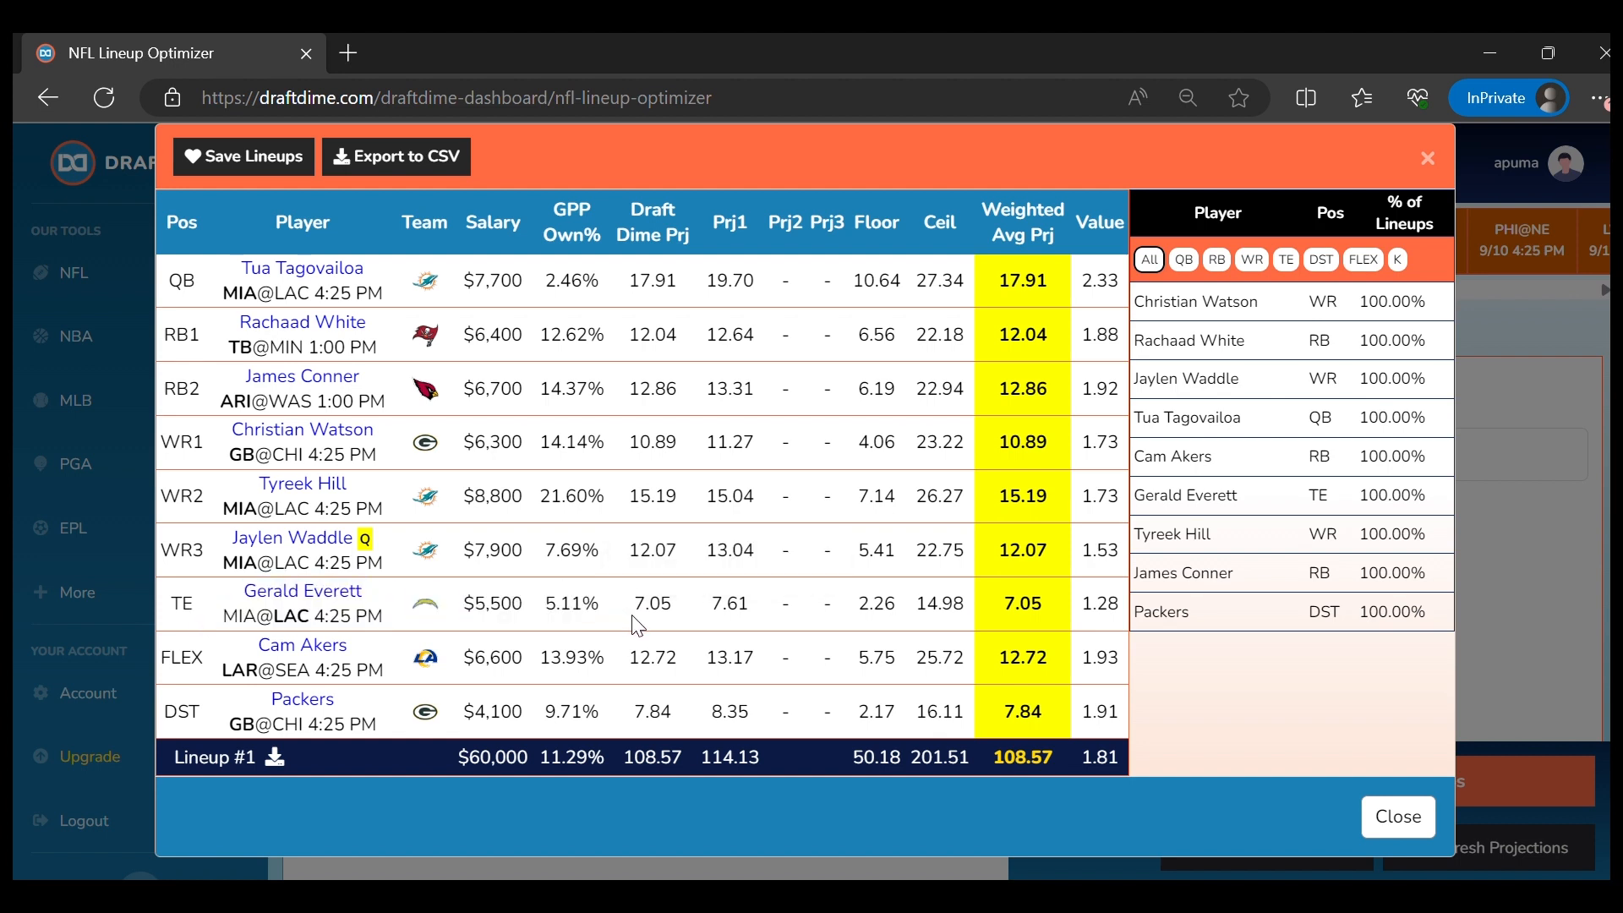
{"action": "left_click", "coordinate": [1420, 832]}
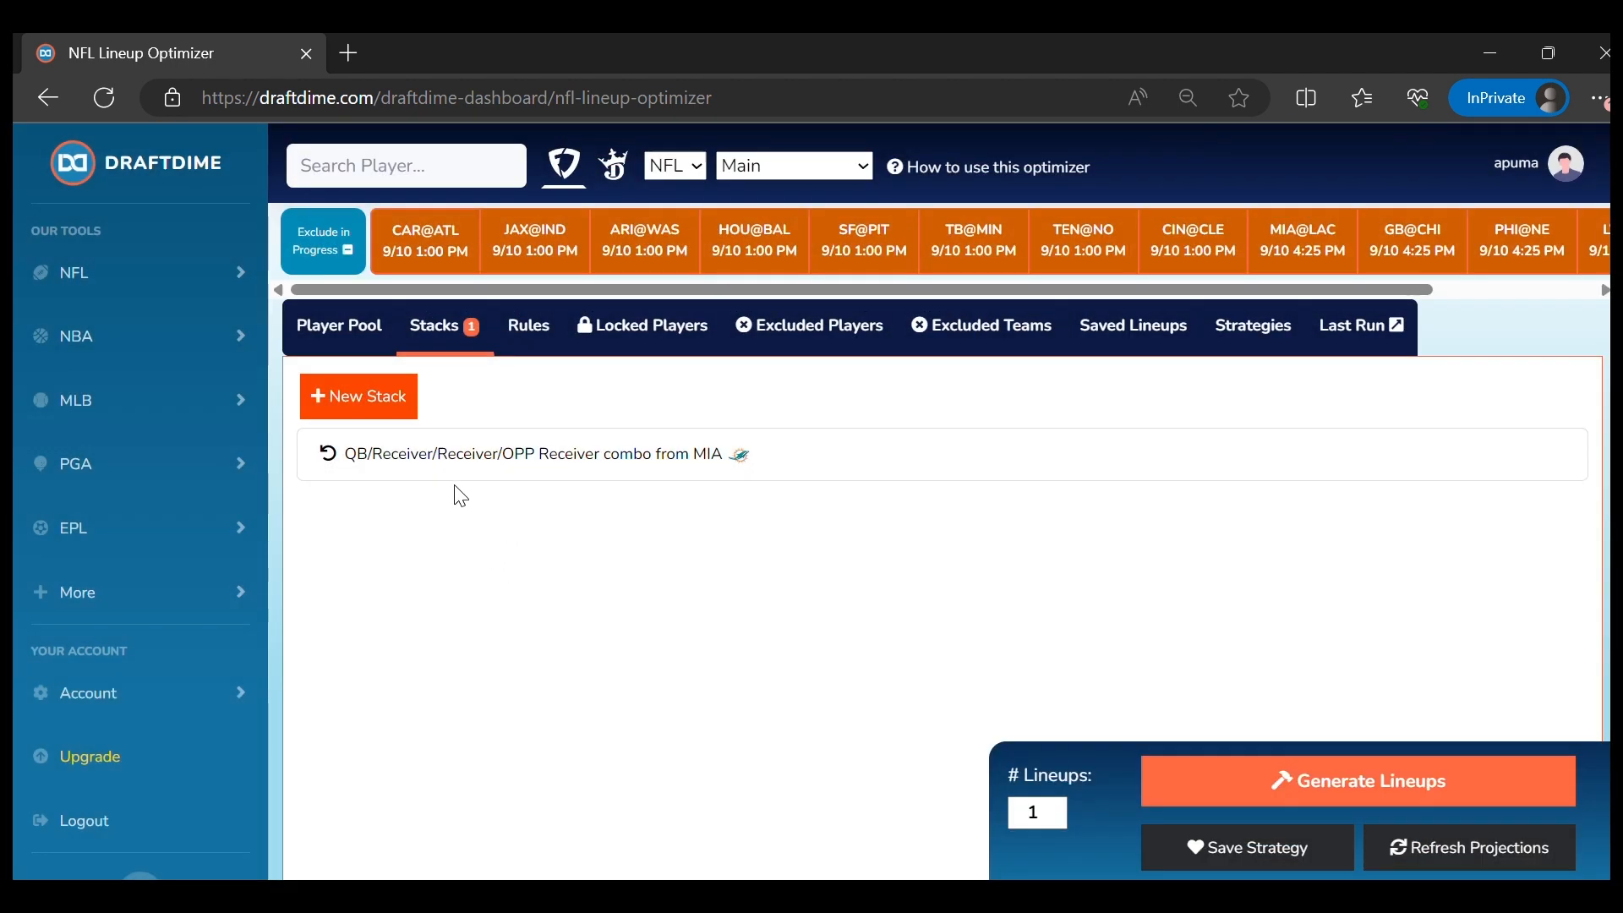
Add an RB/DST stack for CIN from the CIN at CLE game and save it
{"action": "left_click", "coordinate": [376, 396]}
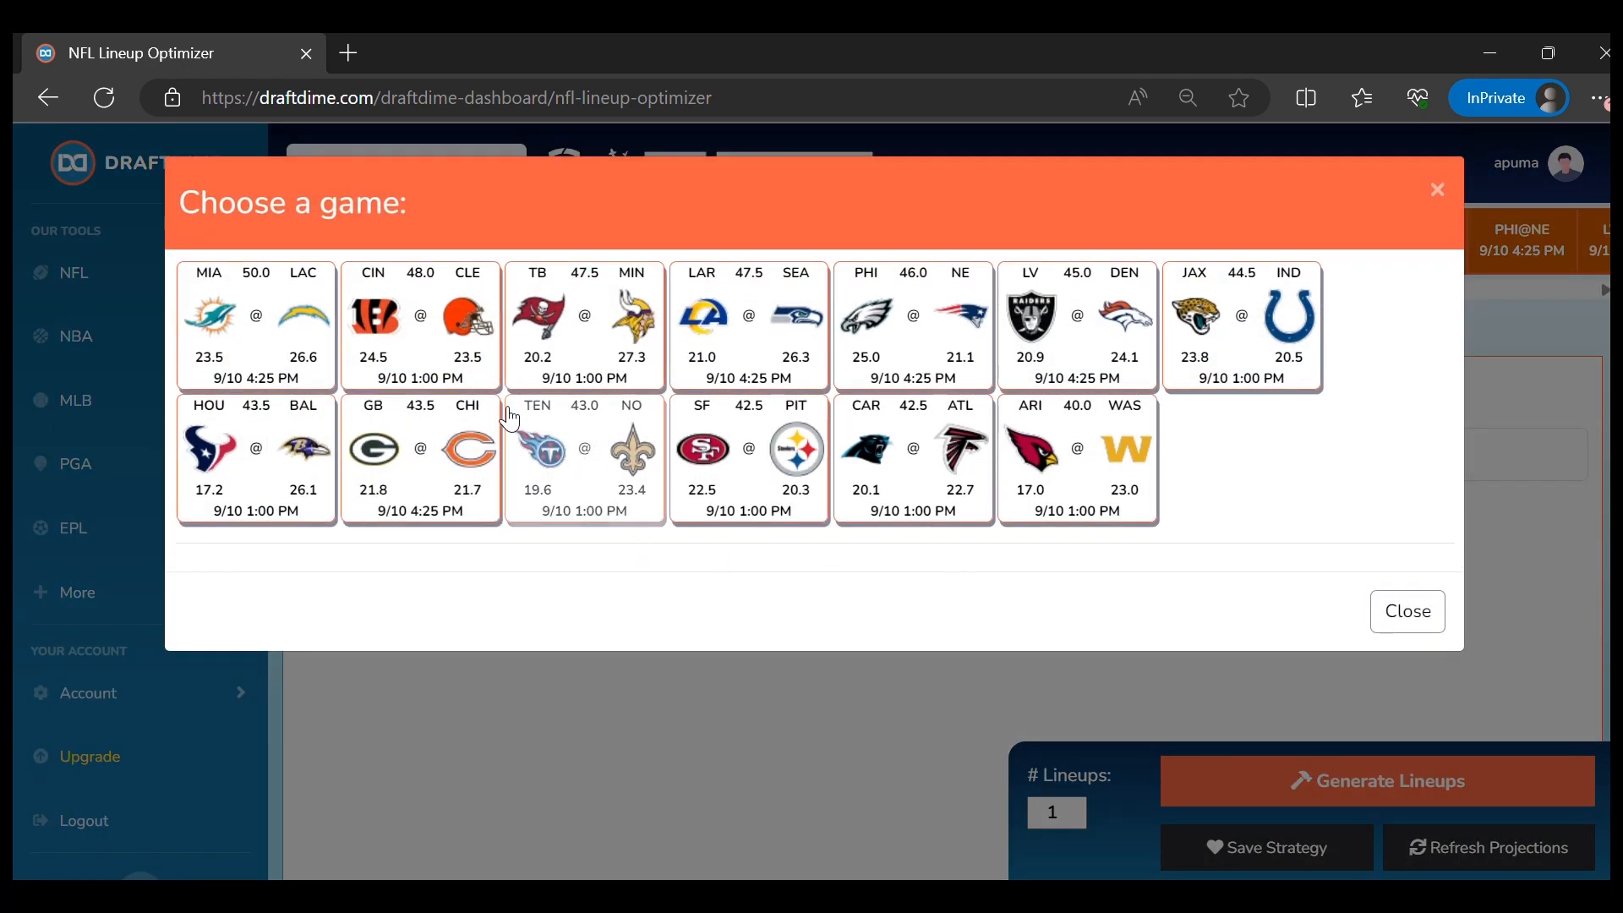
{"action": "left_click", "coordinate": [414, 314]}
{"action": "left_click", "coordinate": [823, 602]}
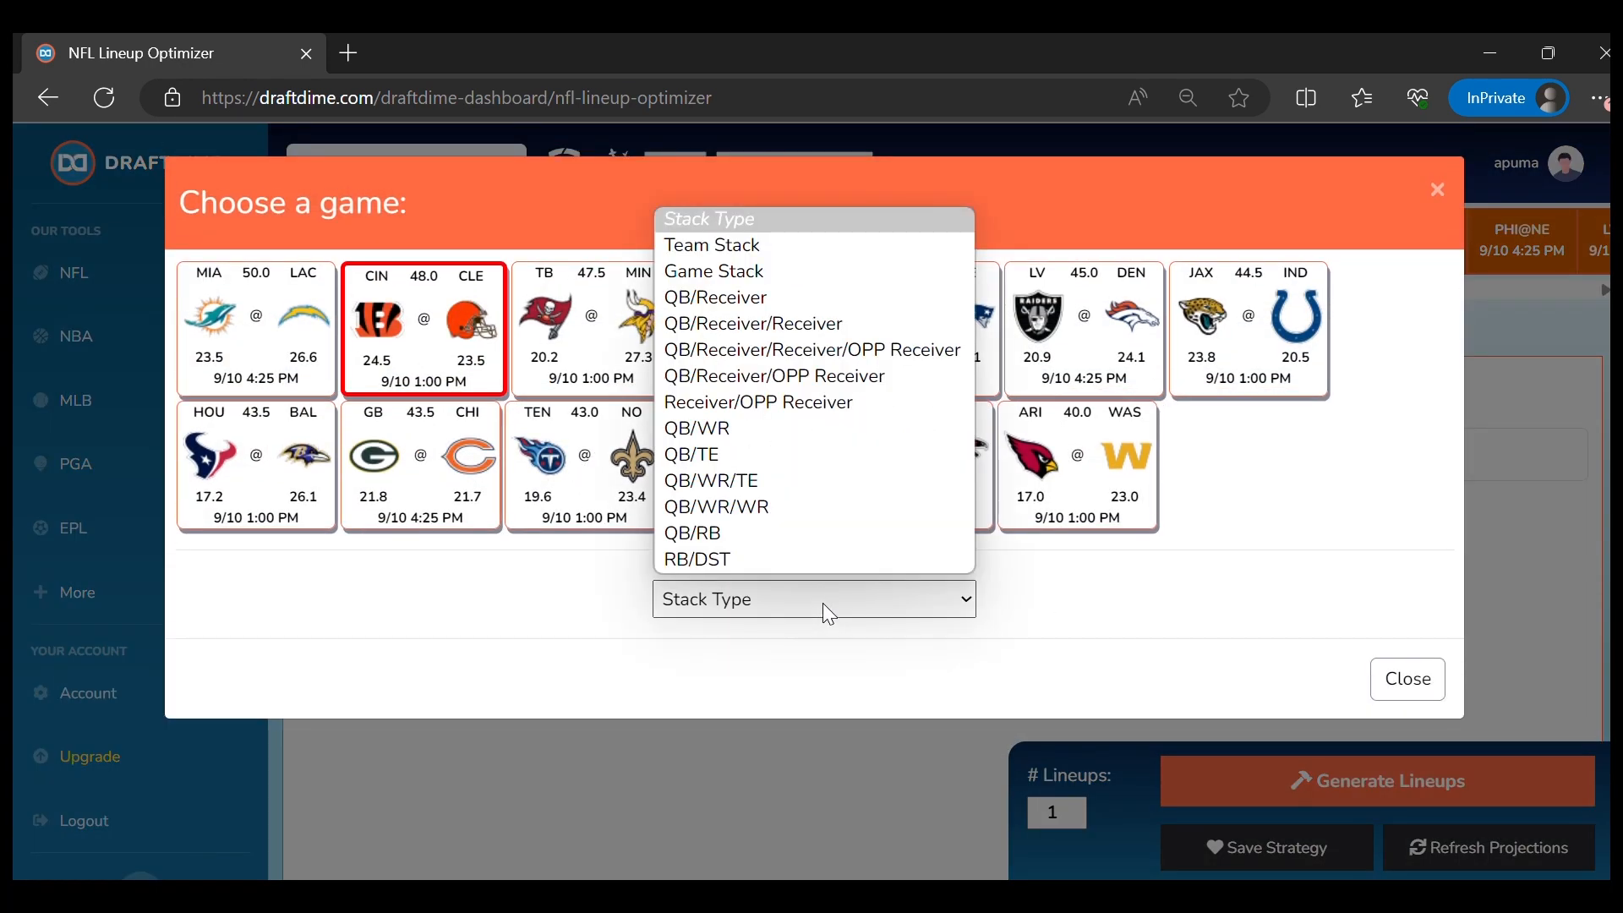
{"action": "left_click", "coordinate": [705, 561]}
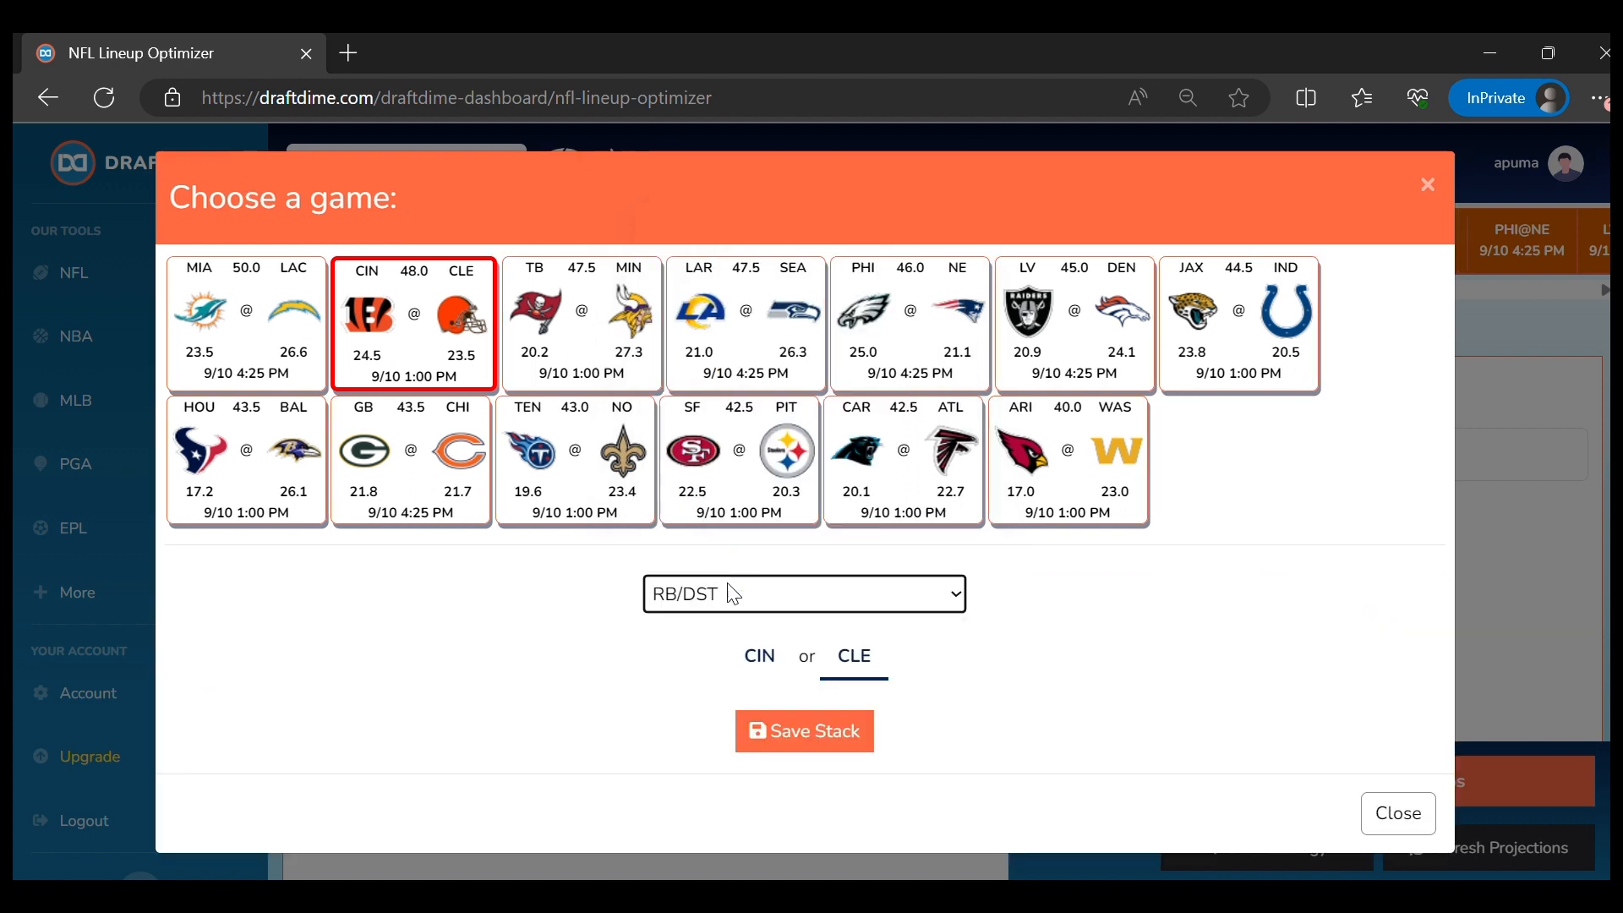
{"action": "left_click", "coordinate": [759, 657]}
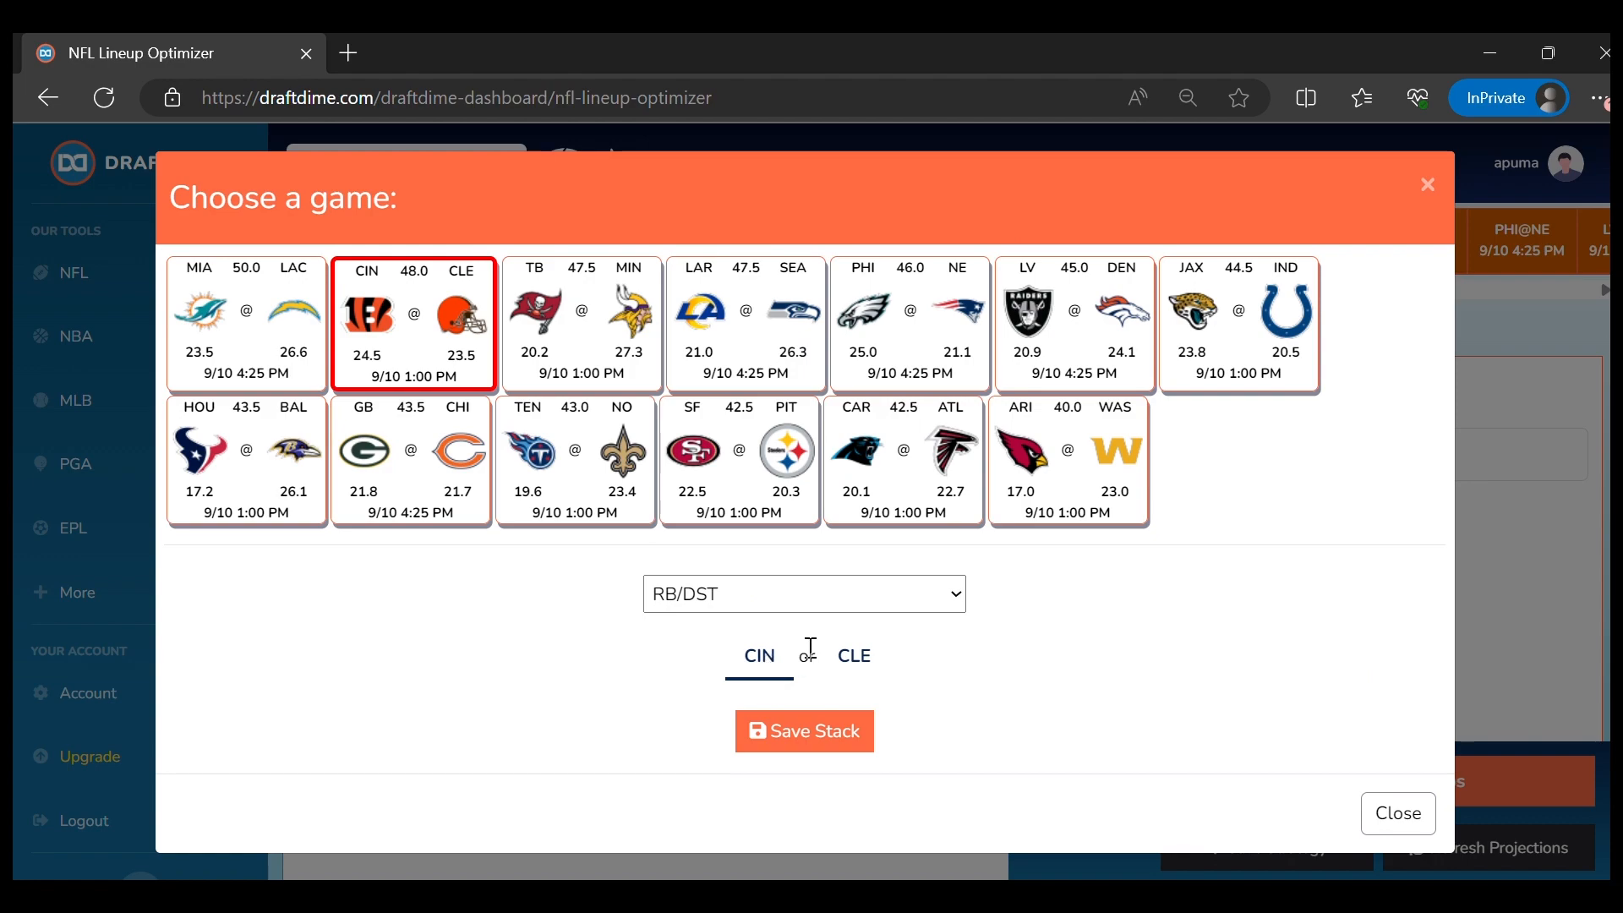
{"action": "left_click", "coordinate": [826, 742]}
Generate a lineup with both stacks, check its MIA stack players and CIN running back and defense, and close the result
{"action": "left_click", "coordinate": [1180, 795]}
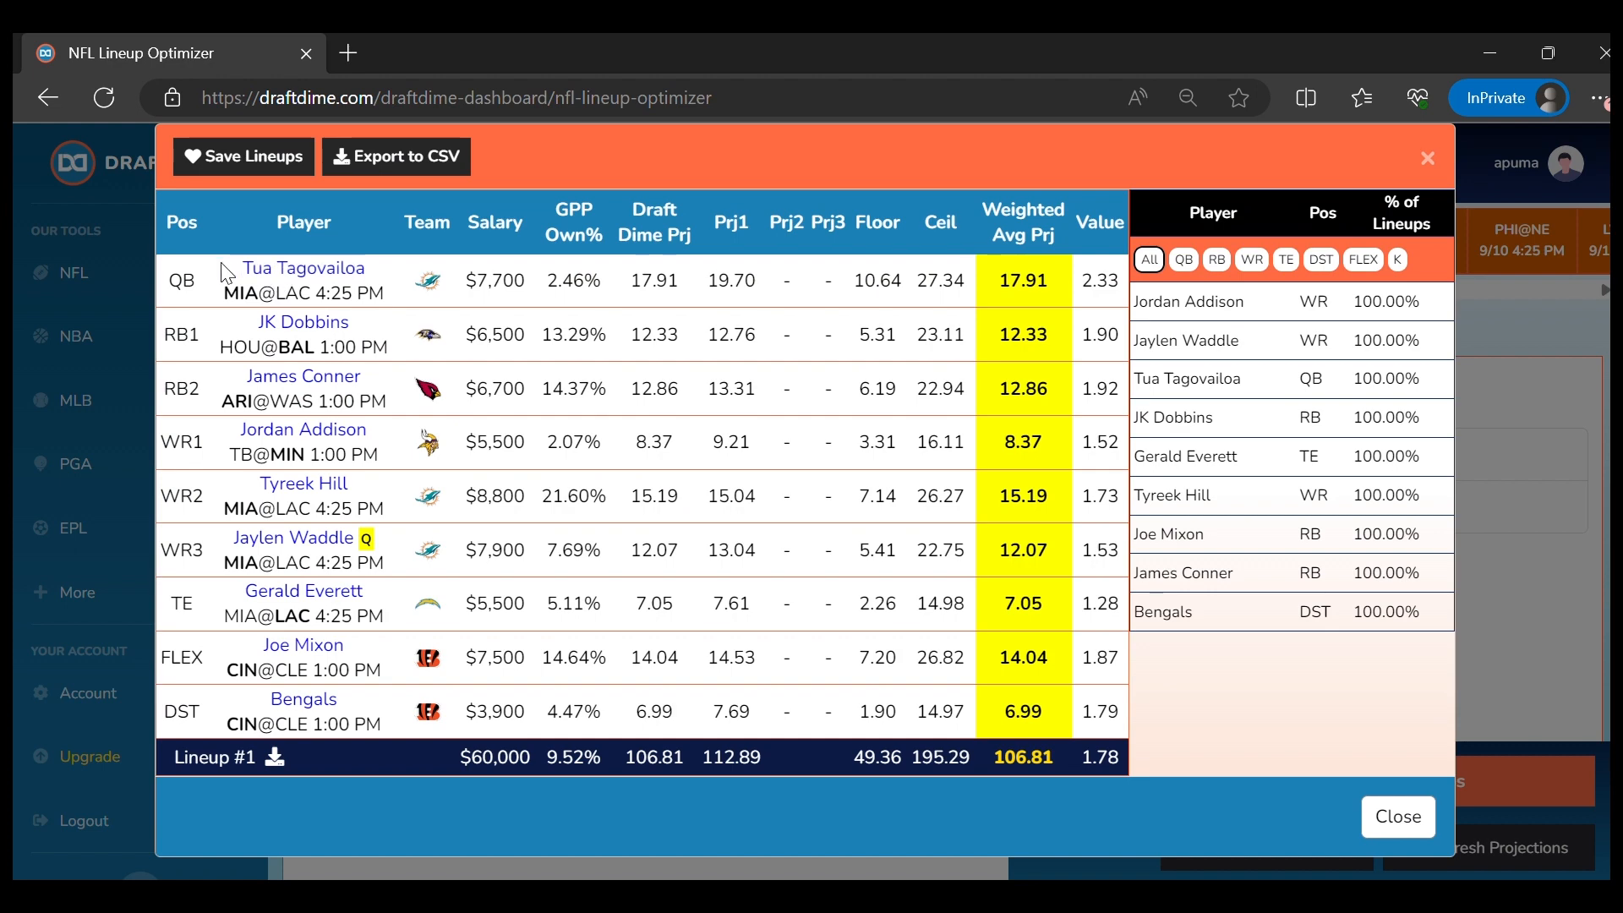
{"action": "left_click_drag", "start_coordinate": [227, 273], "coordinate": [471, 536]}
{"action": "left_click", "coordinate": [485, 545]}
{"action": "left_click_drag", "start_coordinate": [264, 644], "coordinate": [401, 721]}
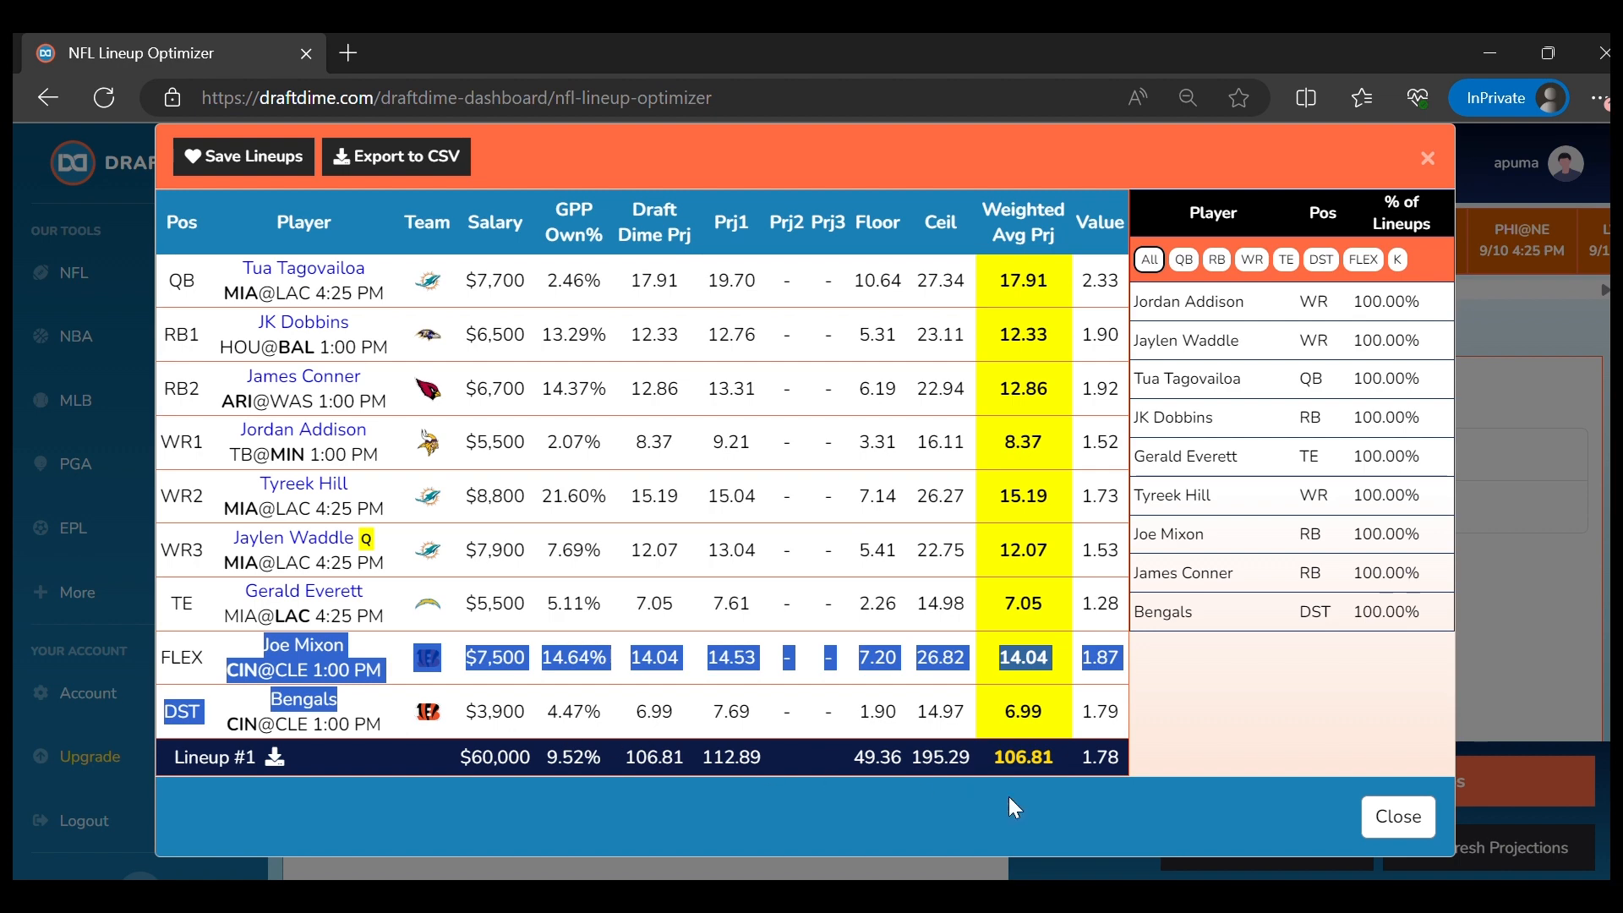
{"action": "left_click", "coordinate": [1396, 816]}
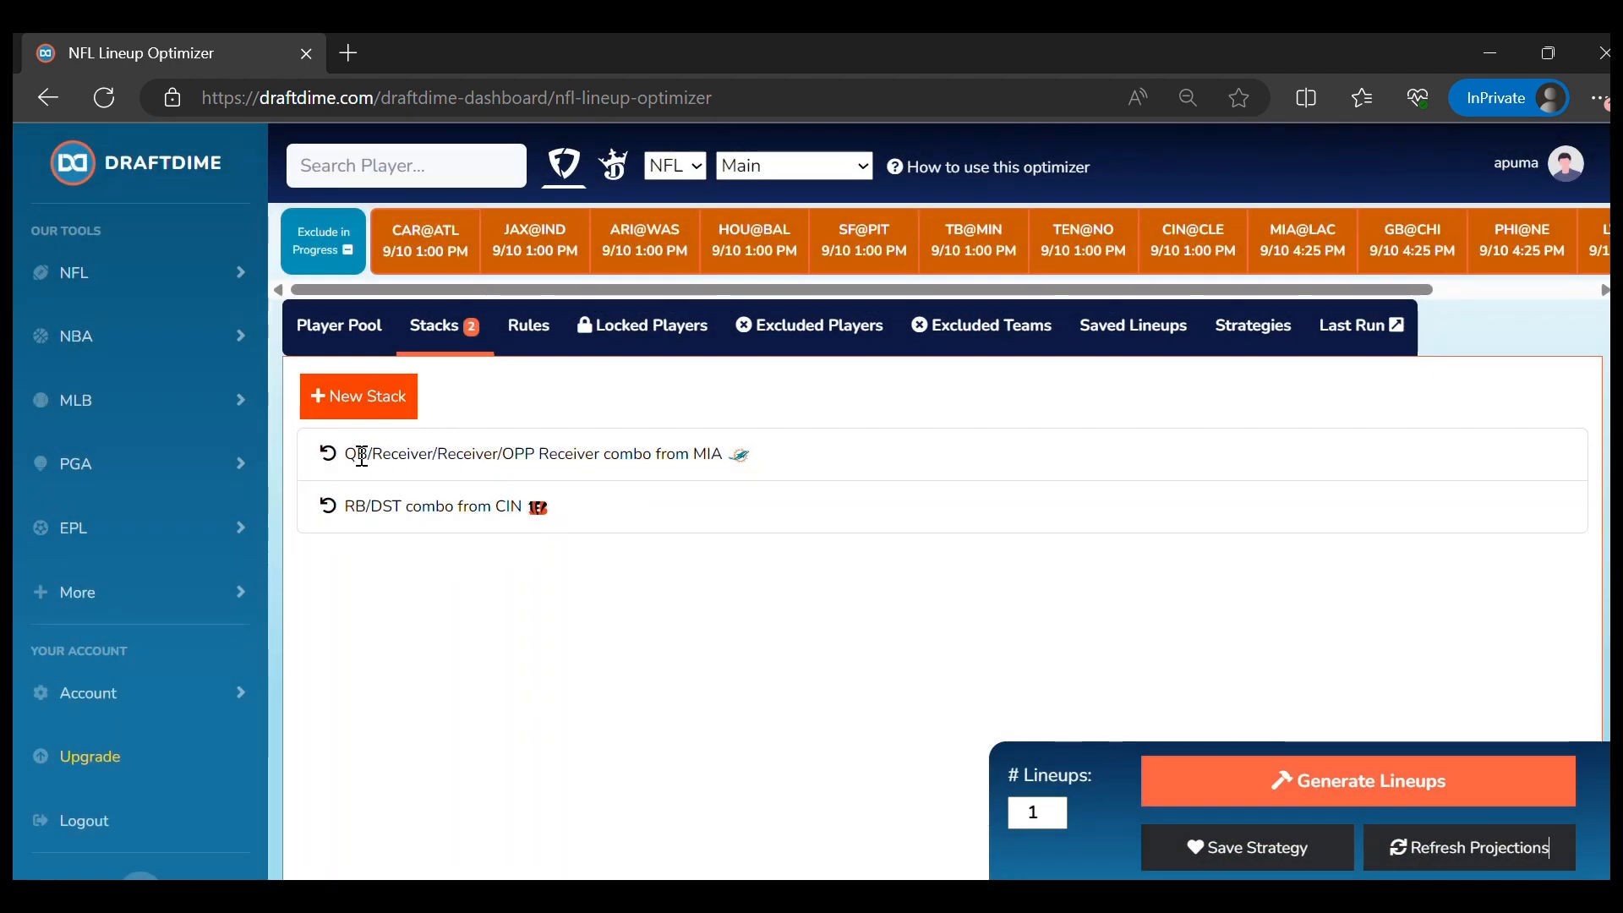
Remove both saved stacks, the MIA receiver combo and the CIN RB/DST combo
{"action": "left_click", "coordinate": [329, 455]}
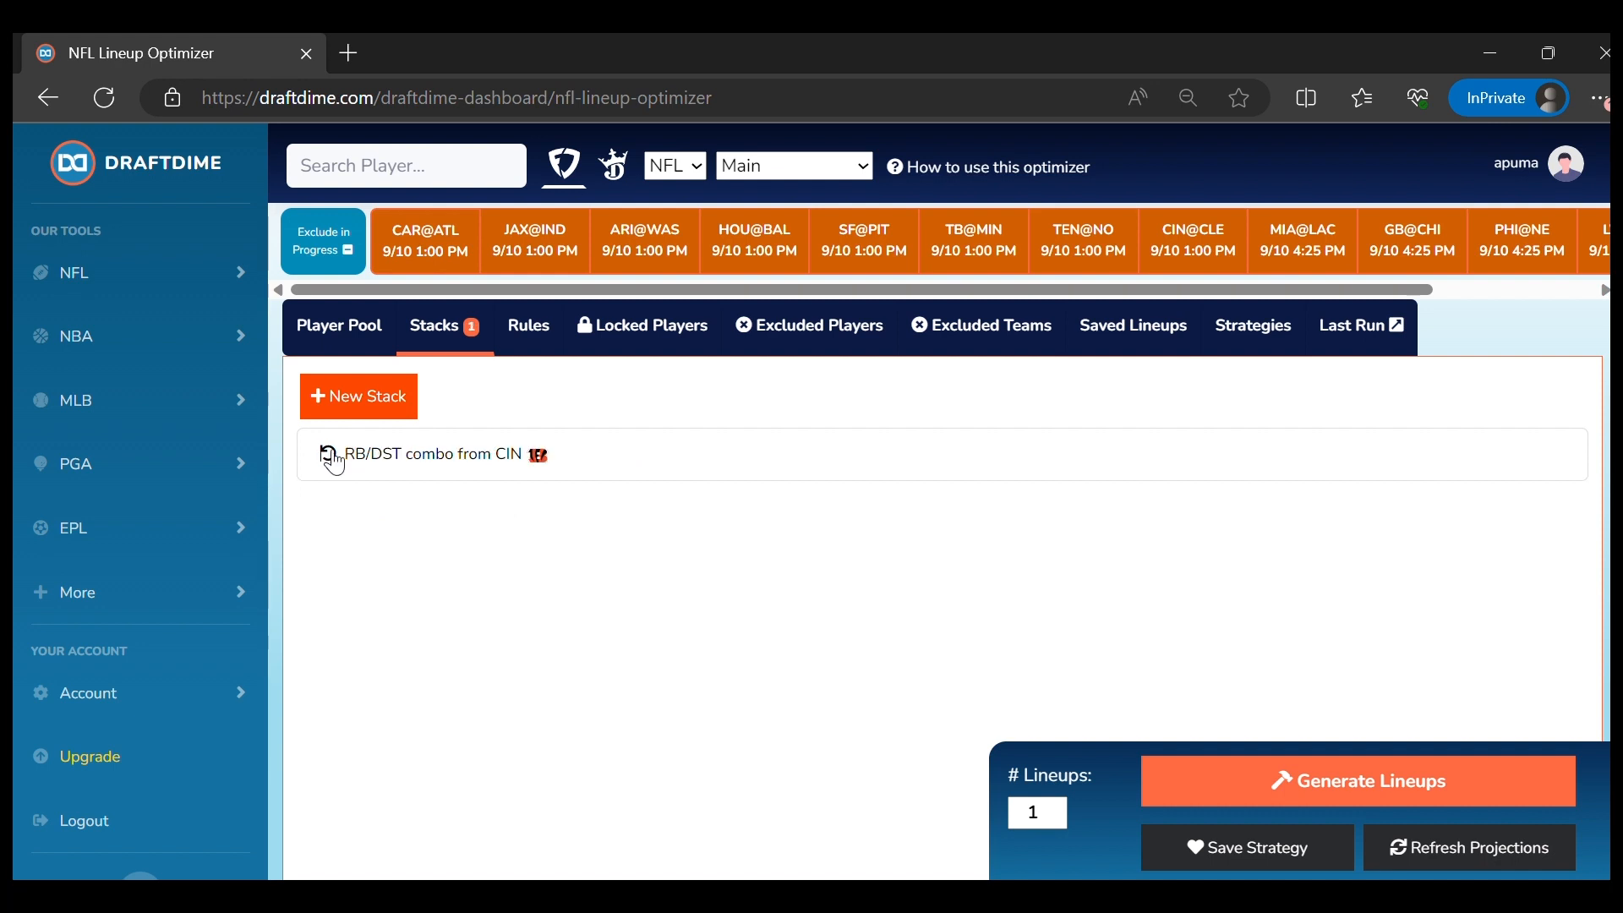
{"action": "left_click", "coordinate": [329, 454]}
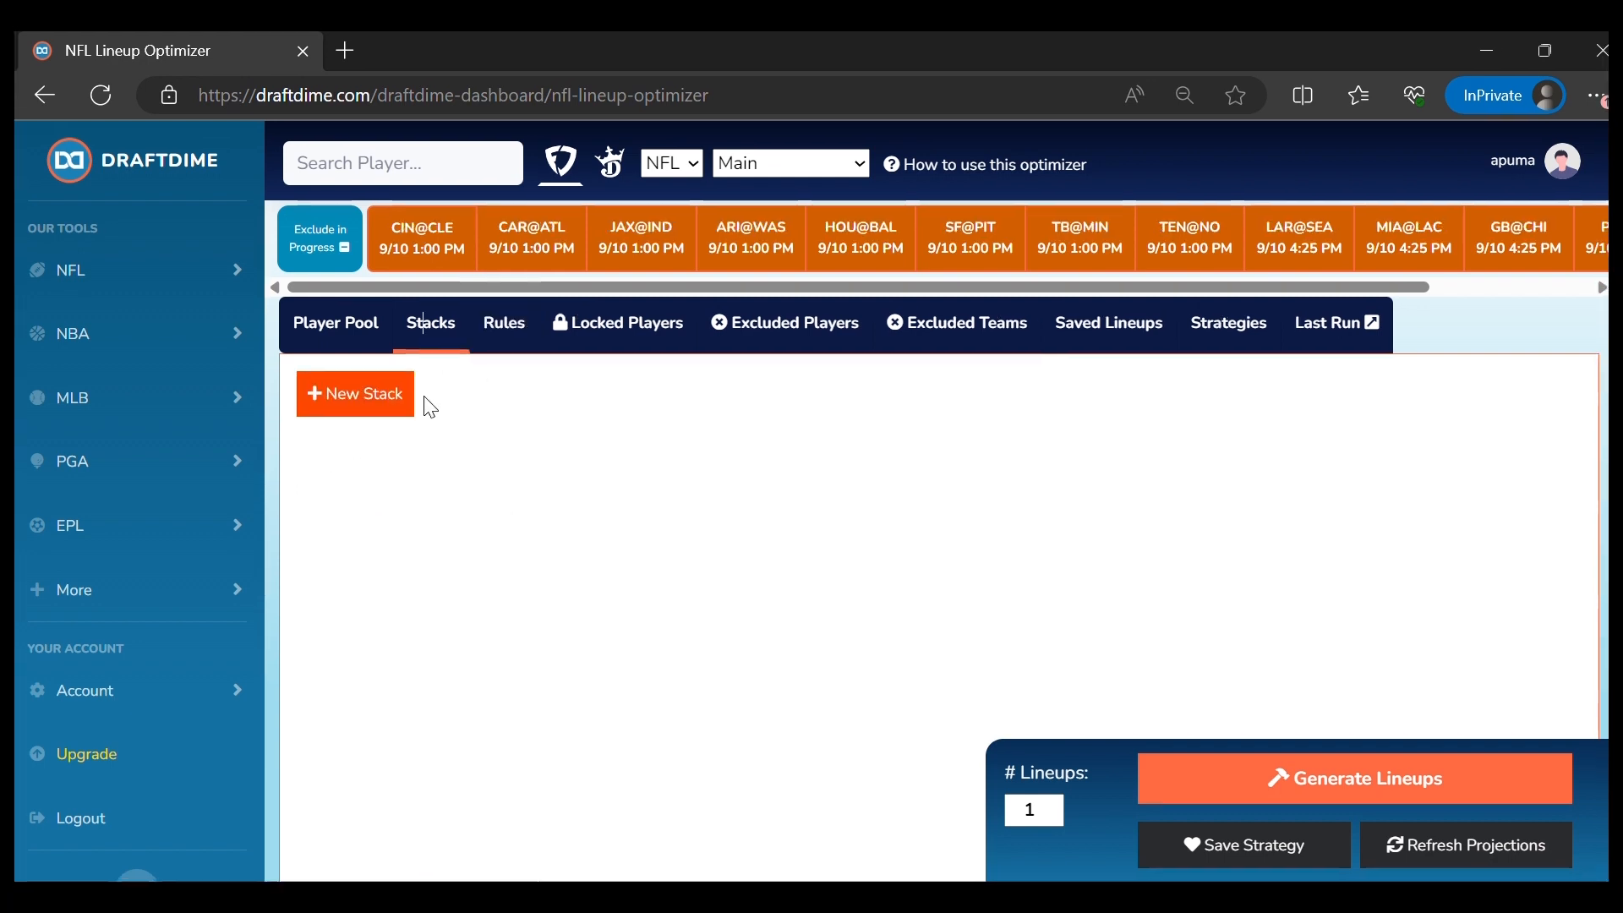
Enable the basic rule to always include a QB and 1 receiver from the same team, then generate and review a lineup
{"action": "left_click", "coordinate": [504, 334]}
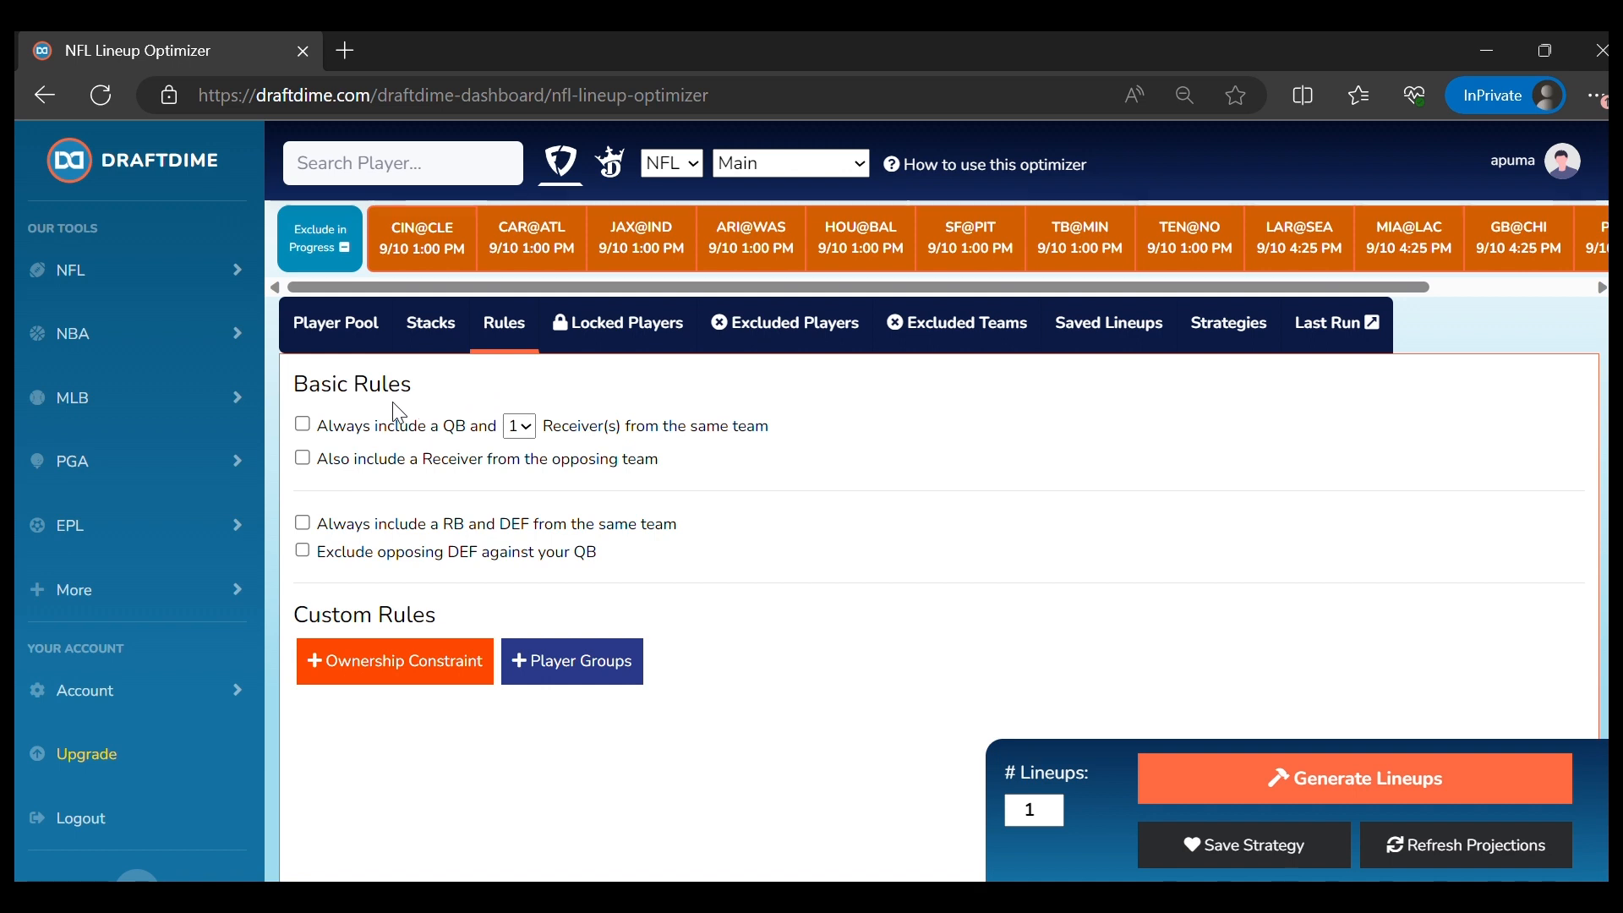
{"action": "left_click", "coordinate": [319, 425]}
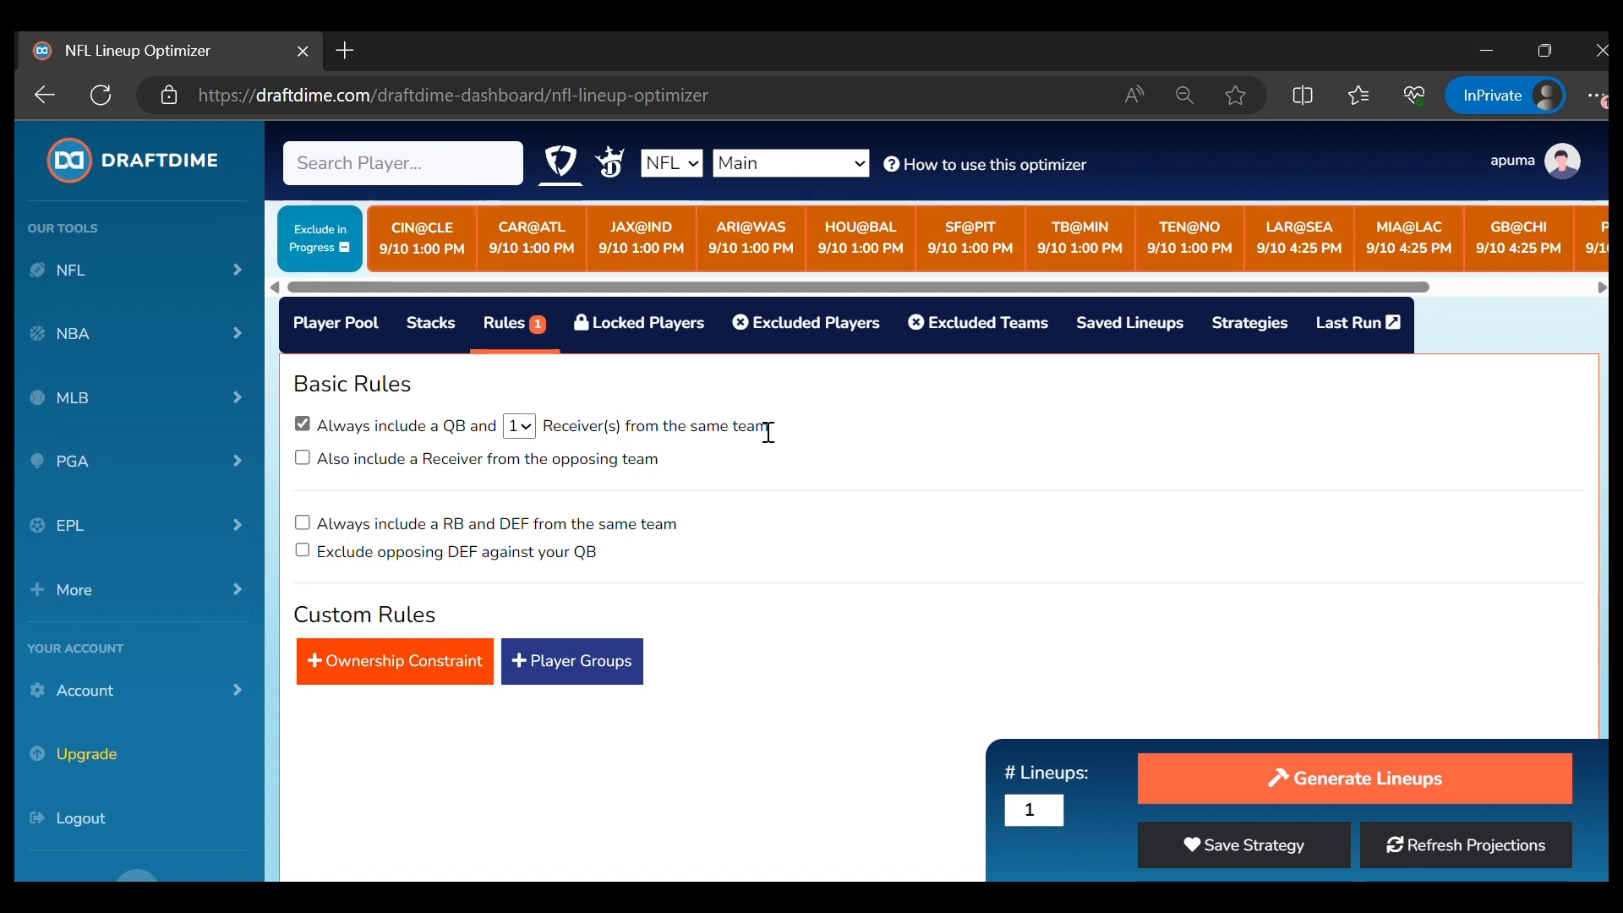
{"action": "left_click", "coordinate": [1276, 774]}
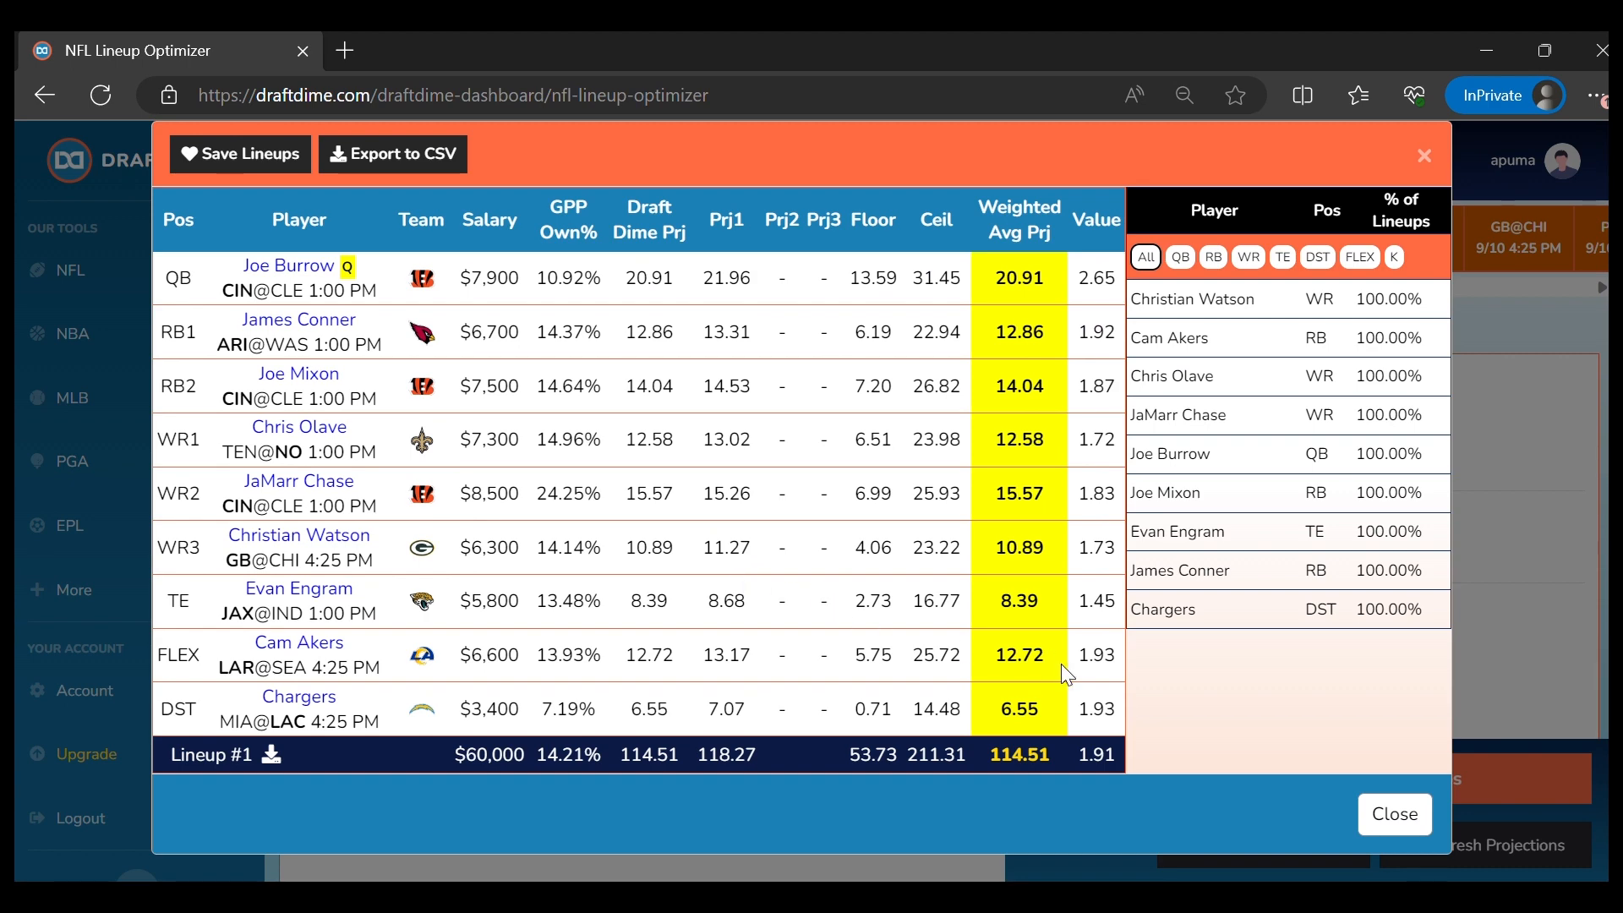
{"action": "left_click", "coordinate": [1414, 820]}
Set the same-team QB rule to 2 receivers, then generate and review a lineup
{"action": "left_click", "coordinate": [520, 428]}
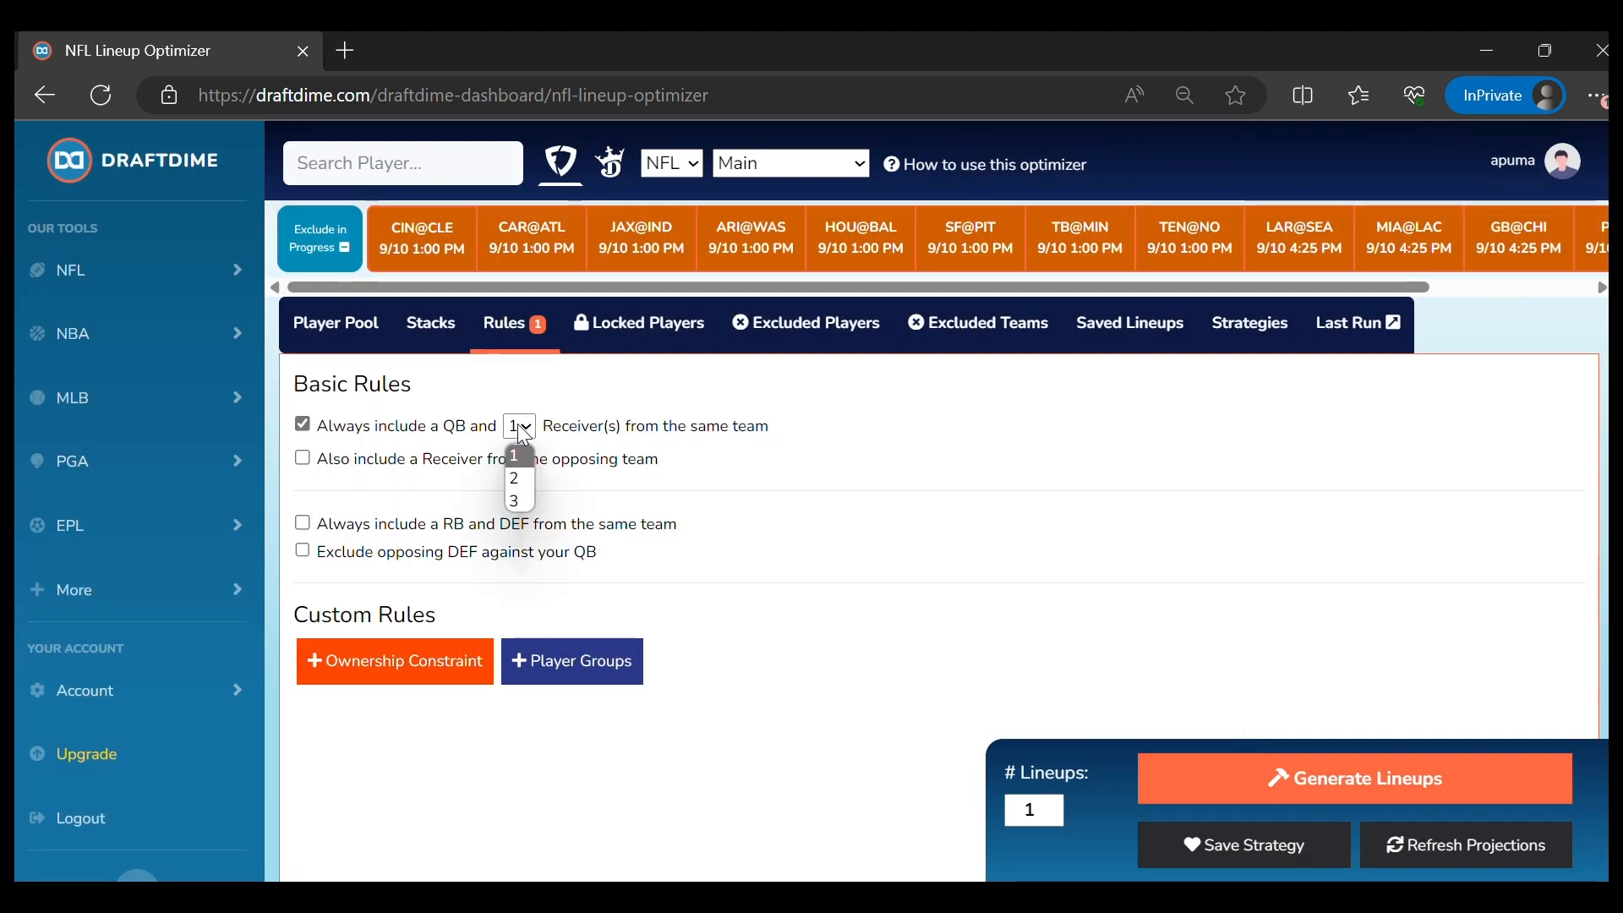
{"action": "left_click", "coordinate": [528, 477]}
{"action": "left_click", "coordinate": [1228, 776]}
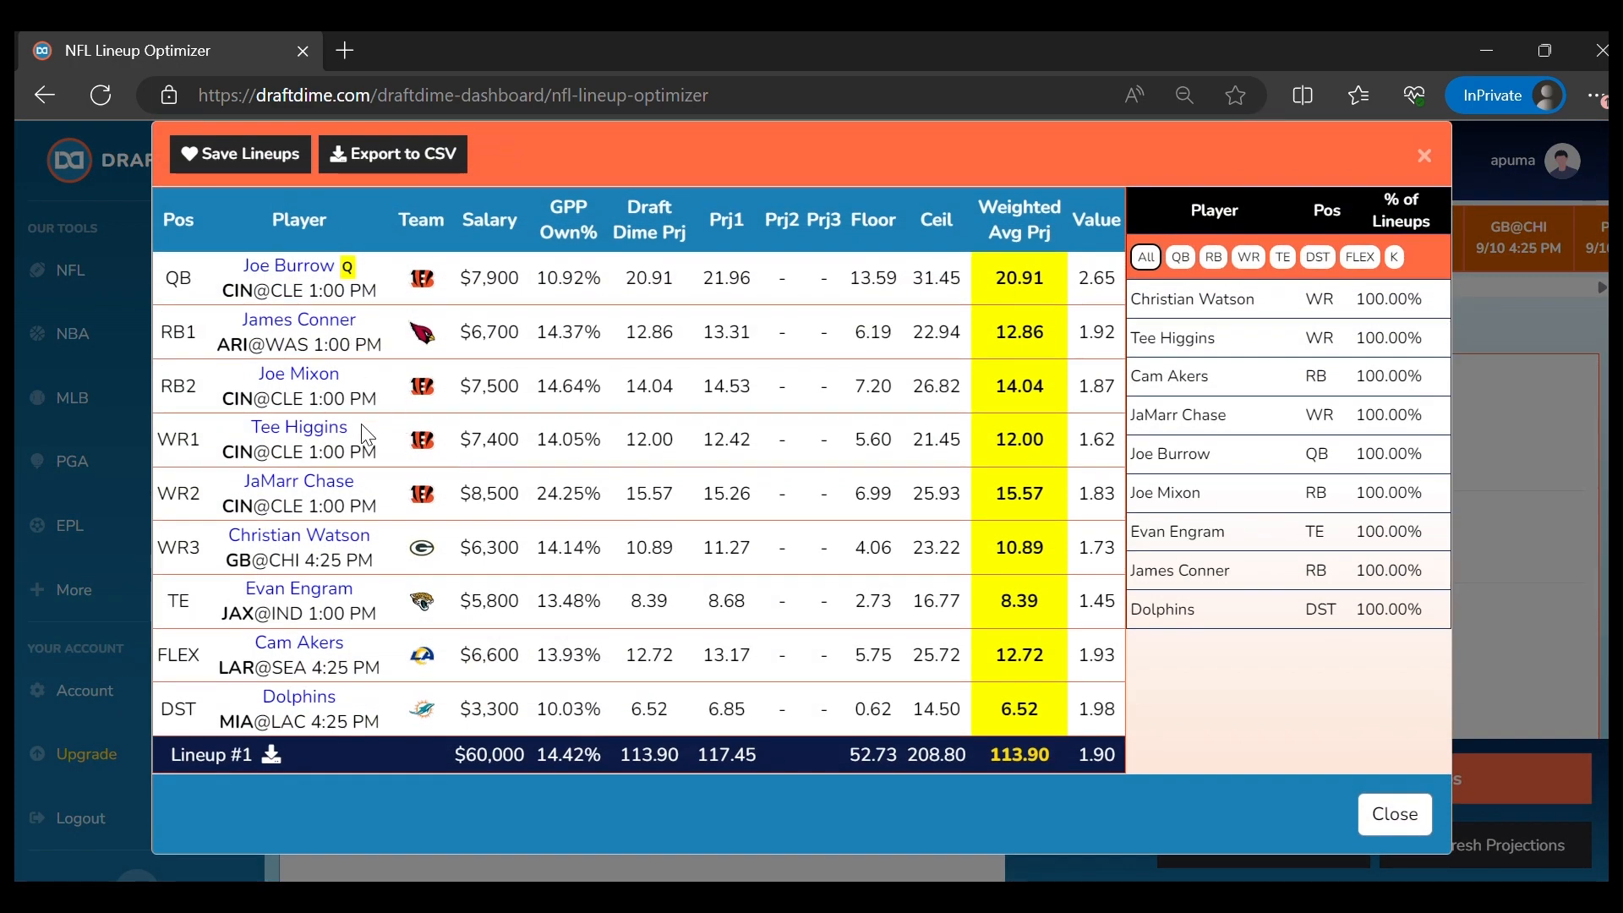
{"action": "left_click", "coordinate": [1423, 155]}
Enable the rule to also include a receiver from the opposing team, then generate a lineup and check its opposing receiver
{"action": "left_click", "coordinate": [302, 458]}
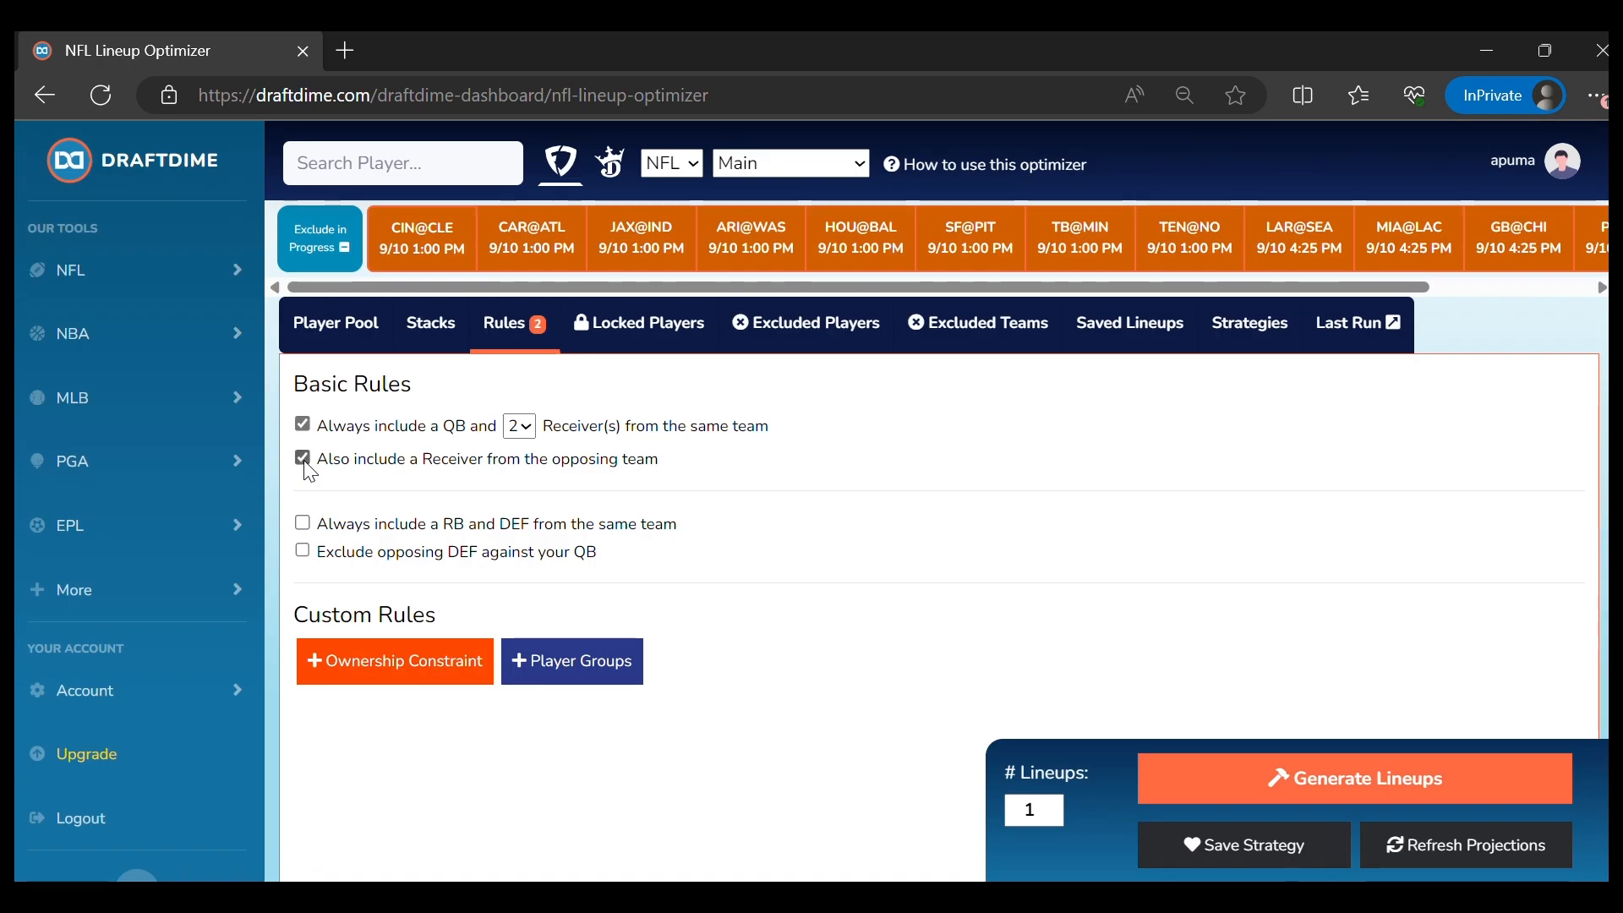
{"action": "left_click", "coordinate": [1268, 779]}
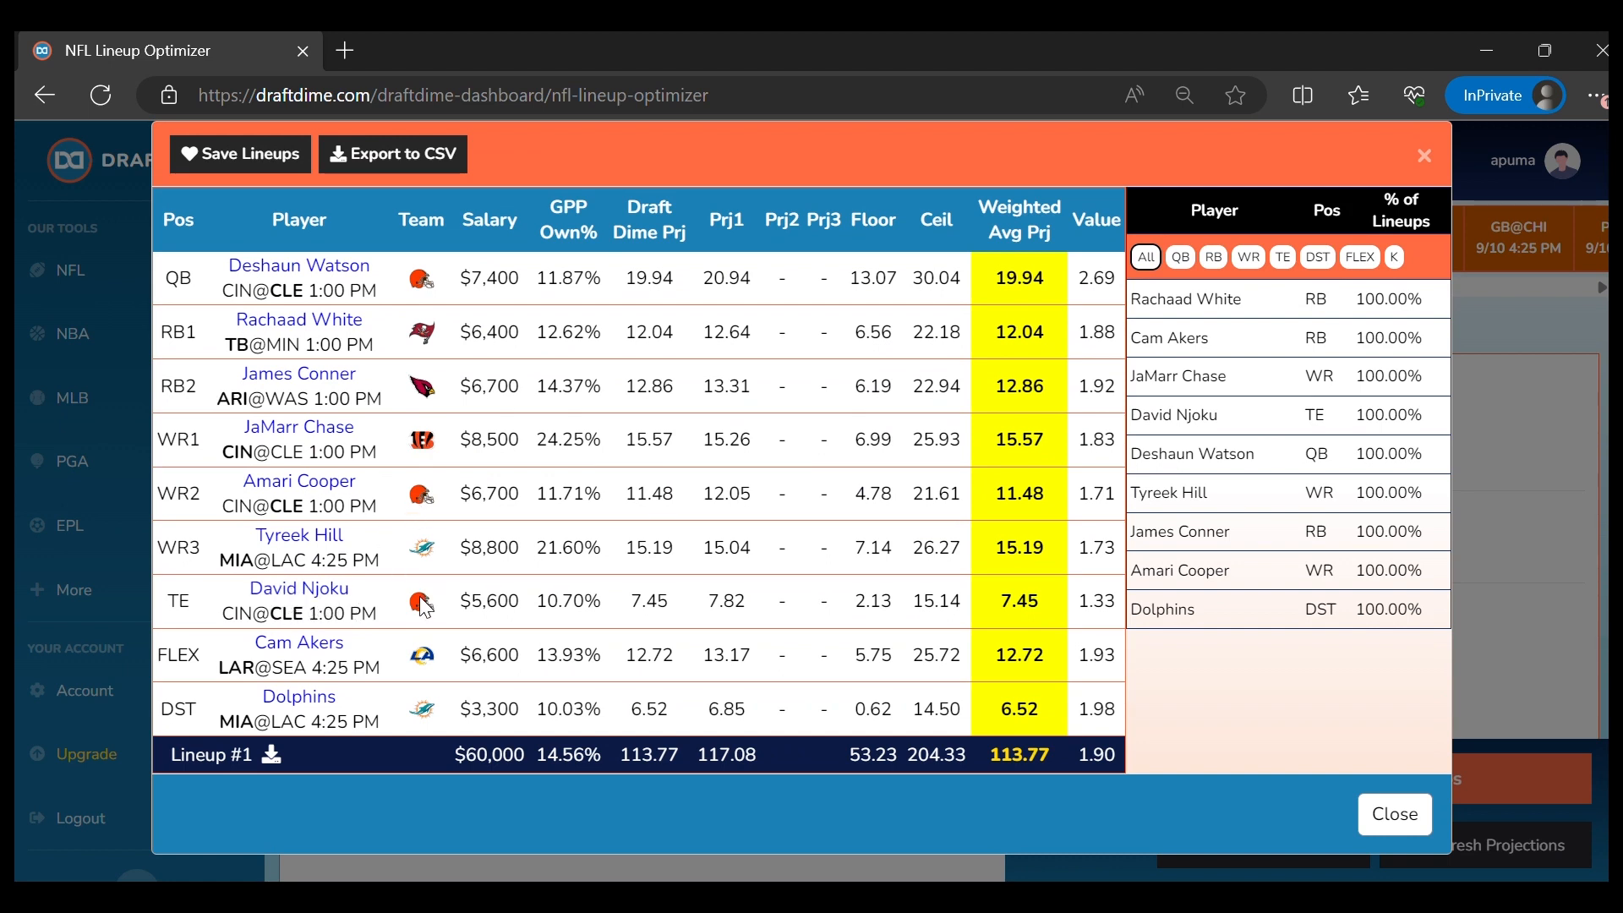
{"action": "left_click_drag", "start_coordinate": [376, 445], "coordinate": [220, 447]}
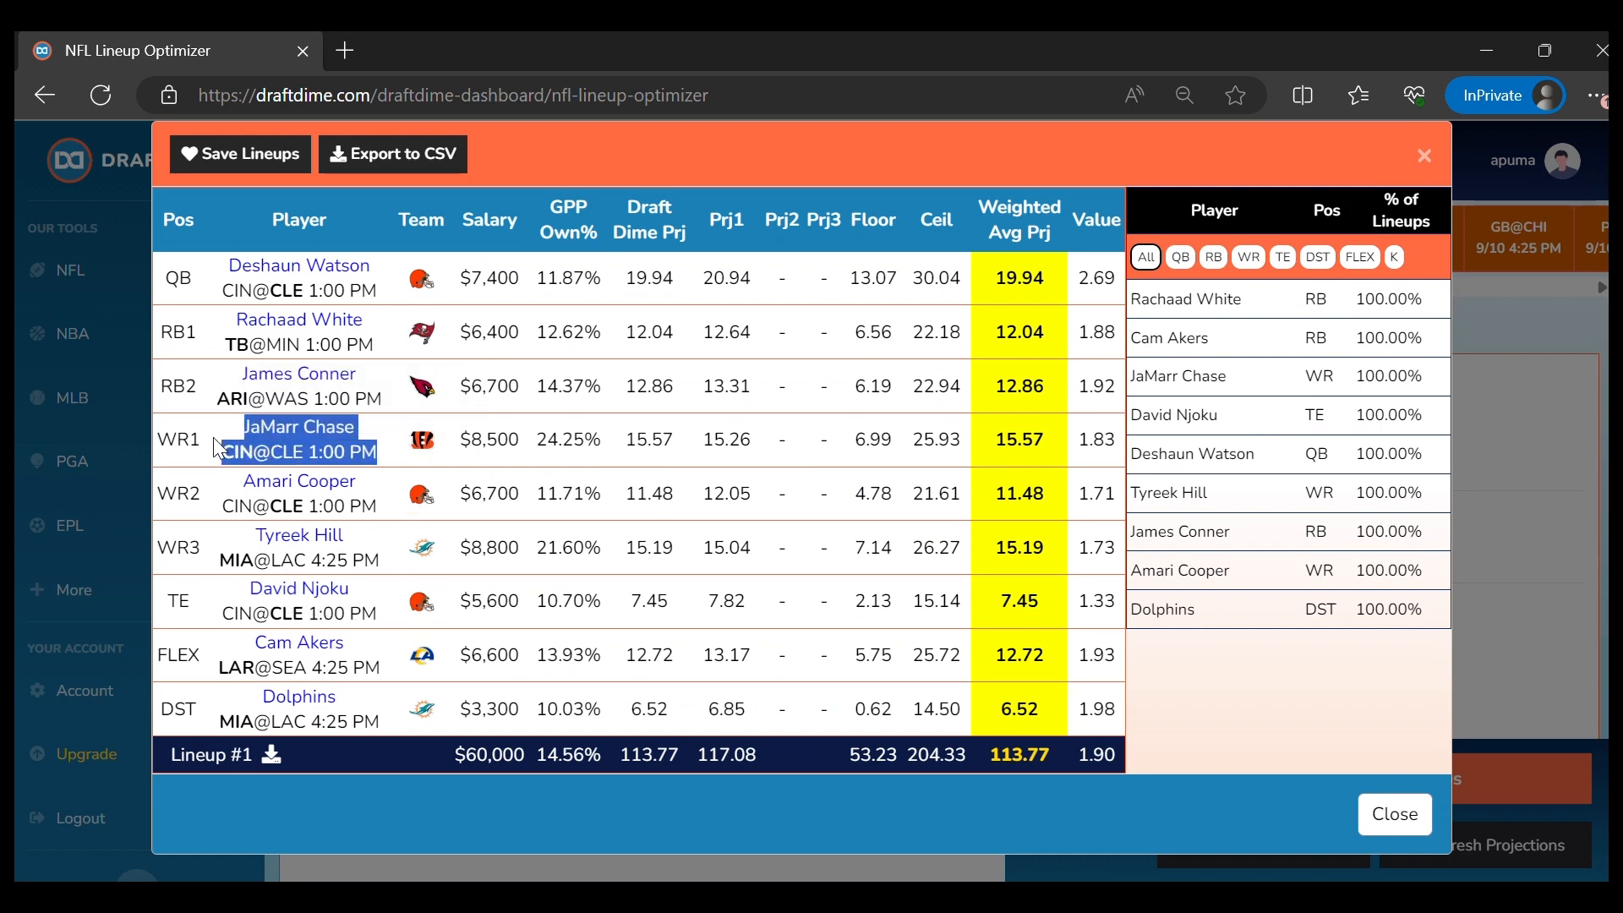
{"action": "left_click", "coordinate": [1396, 816]}
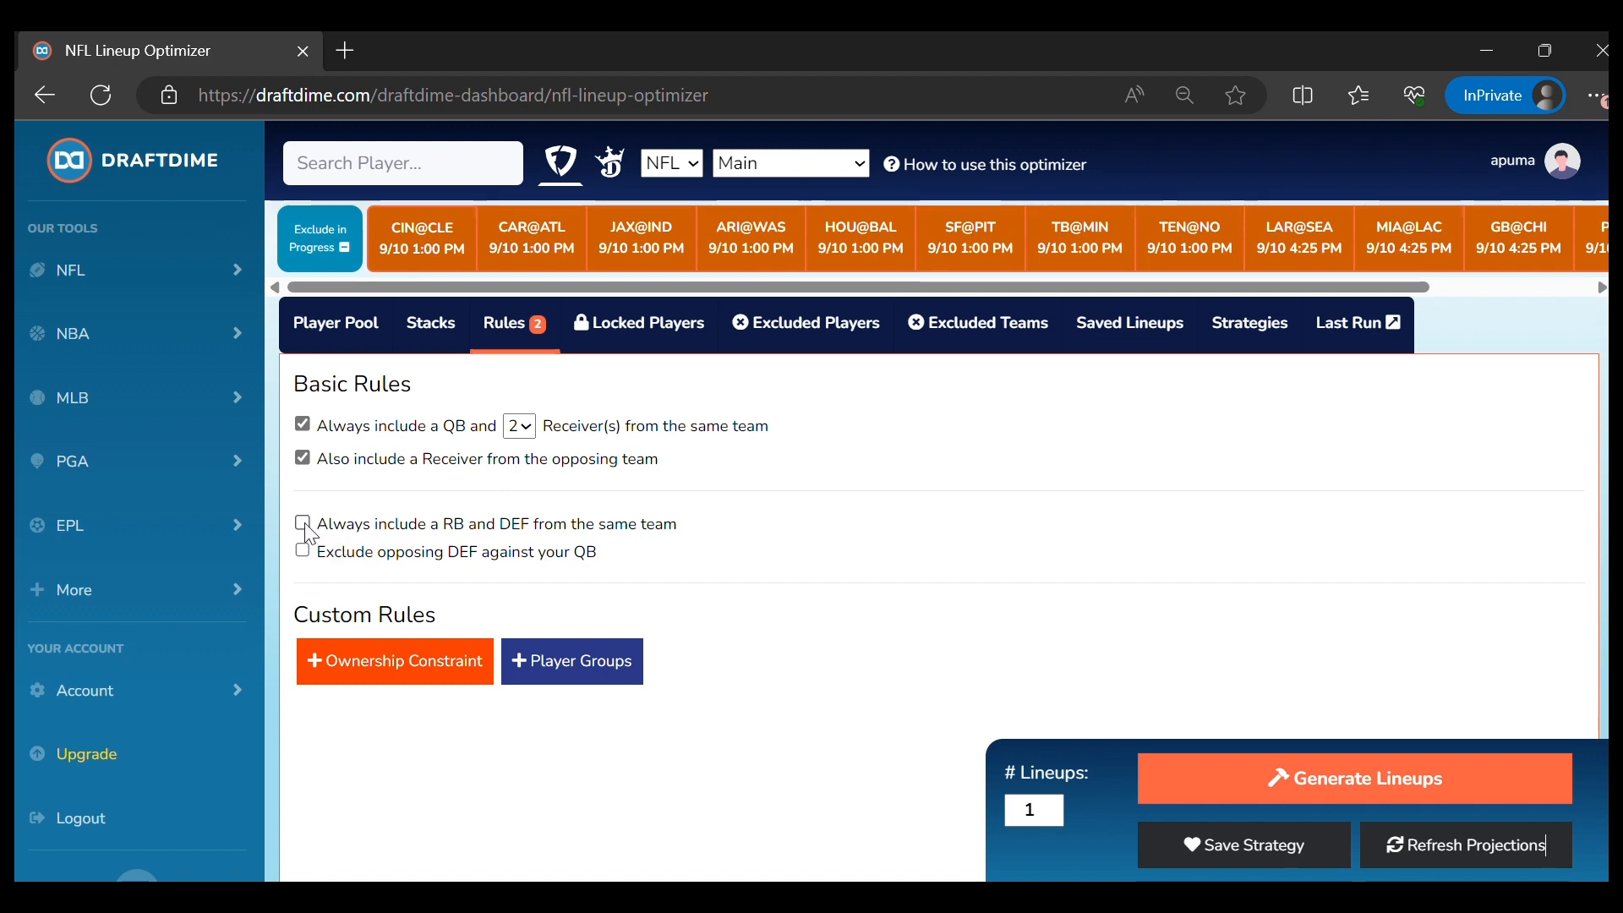
Enable the same-team RB and DEF rule and the opposing DEF exclusion against the QB, then generate and review a lineup
{"action": "left_click", "coordinate": [309, 532]}
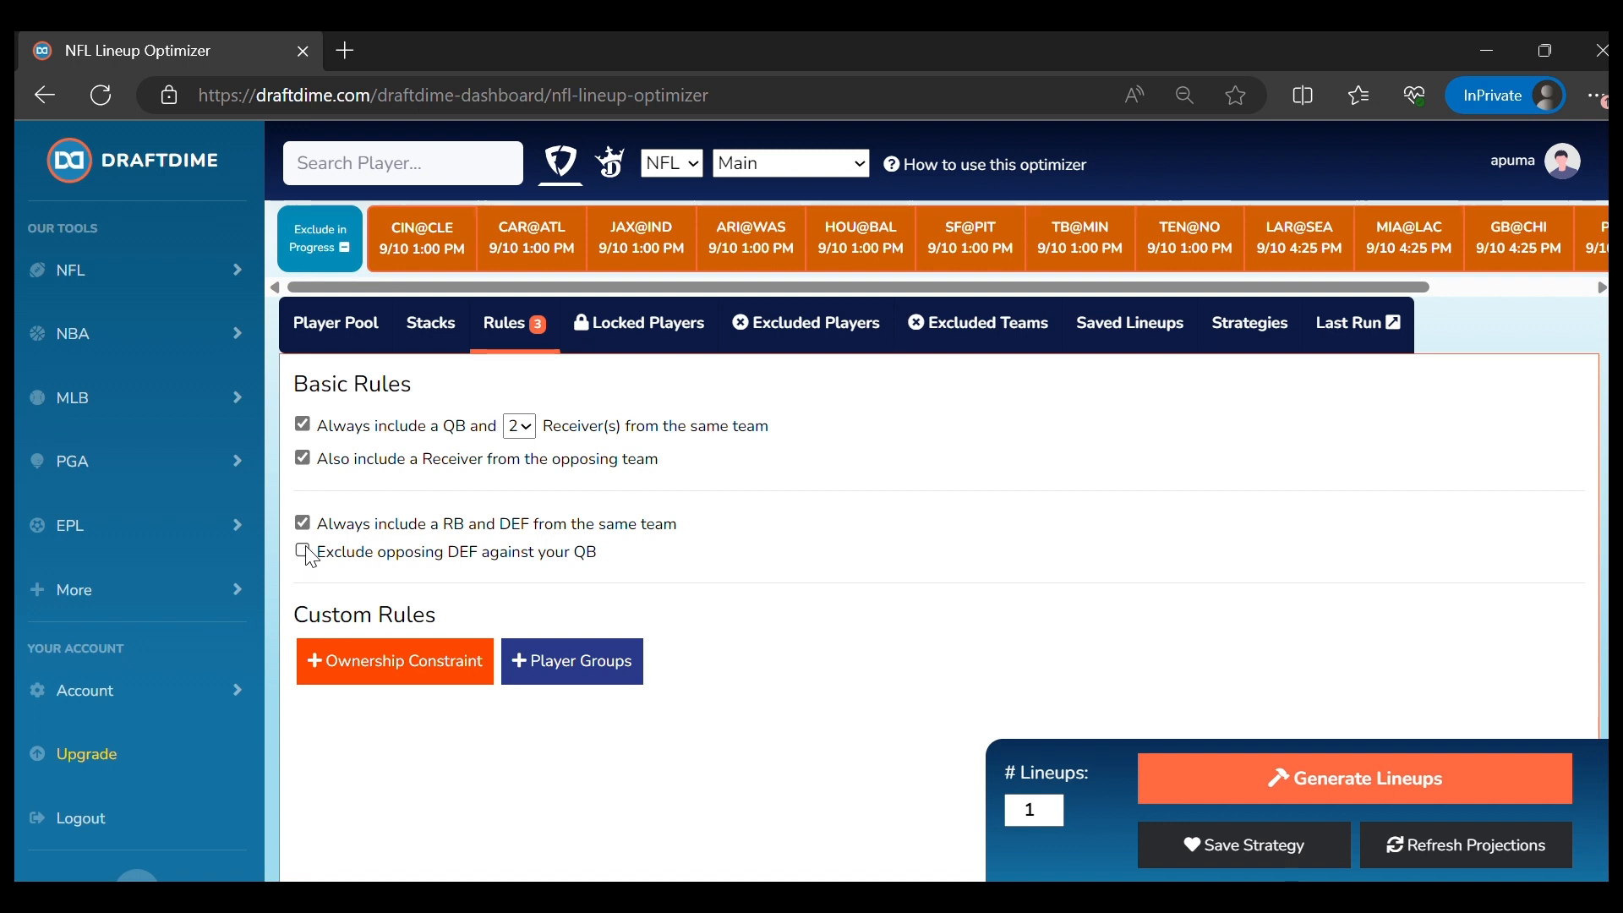
{"action": "left_click", "coordinate": [303, 551]}
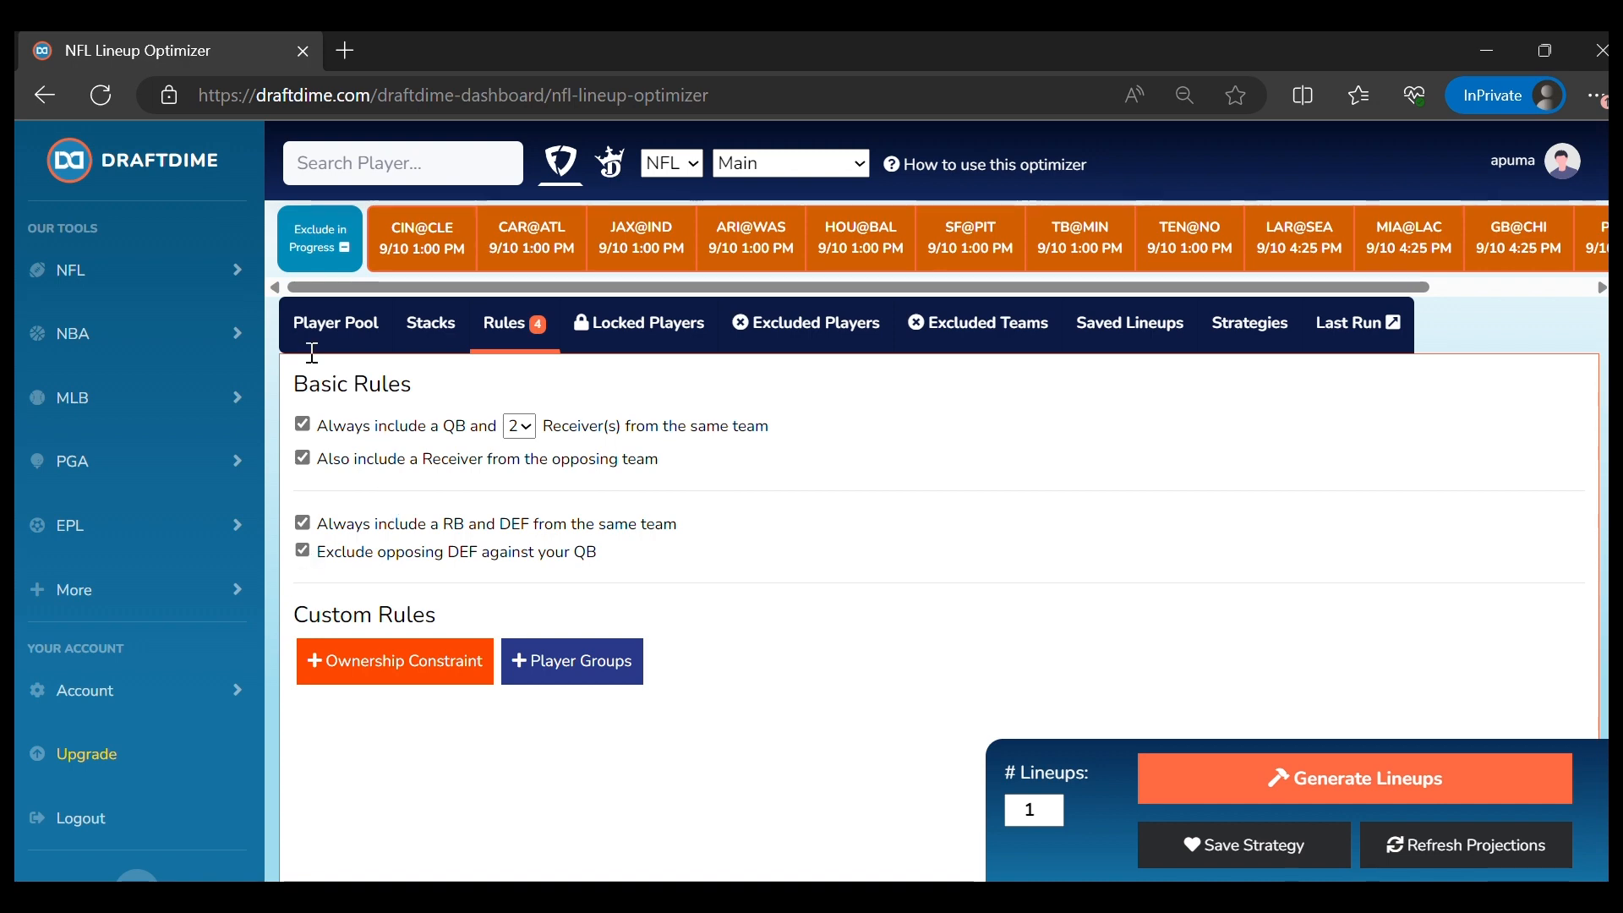
{"action": "left_click", "coordinate": [1296, 791]}
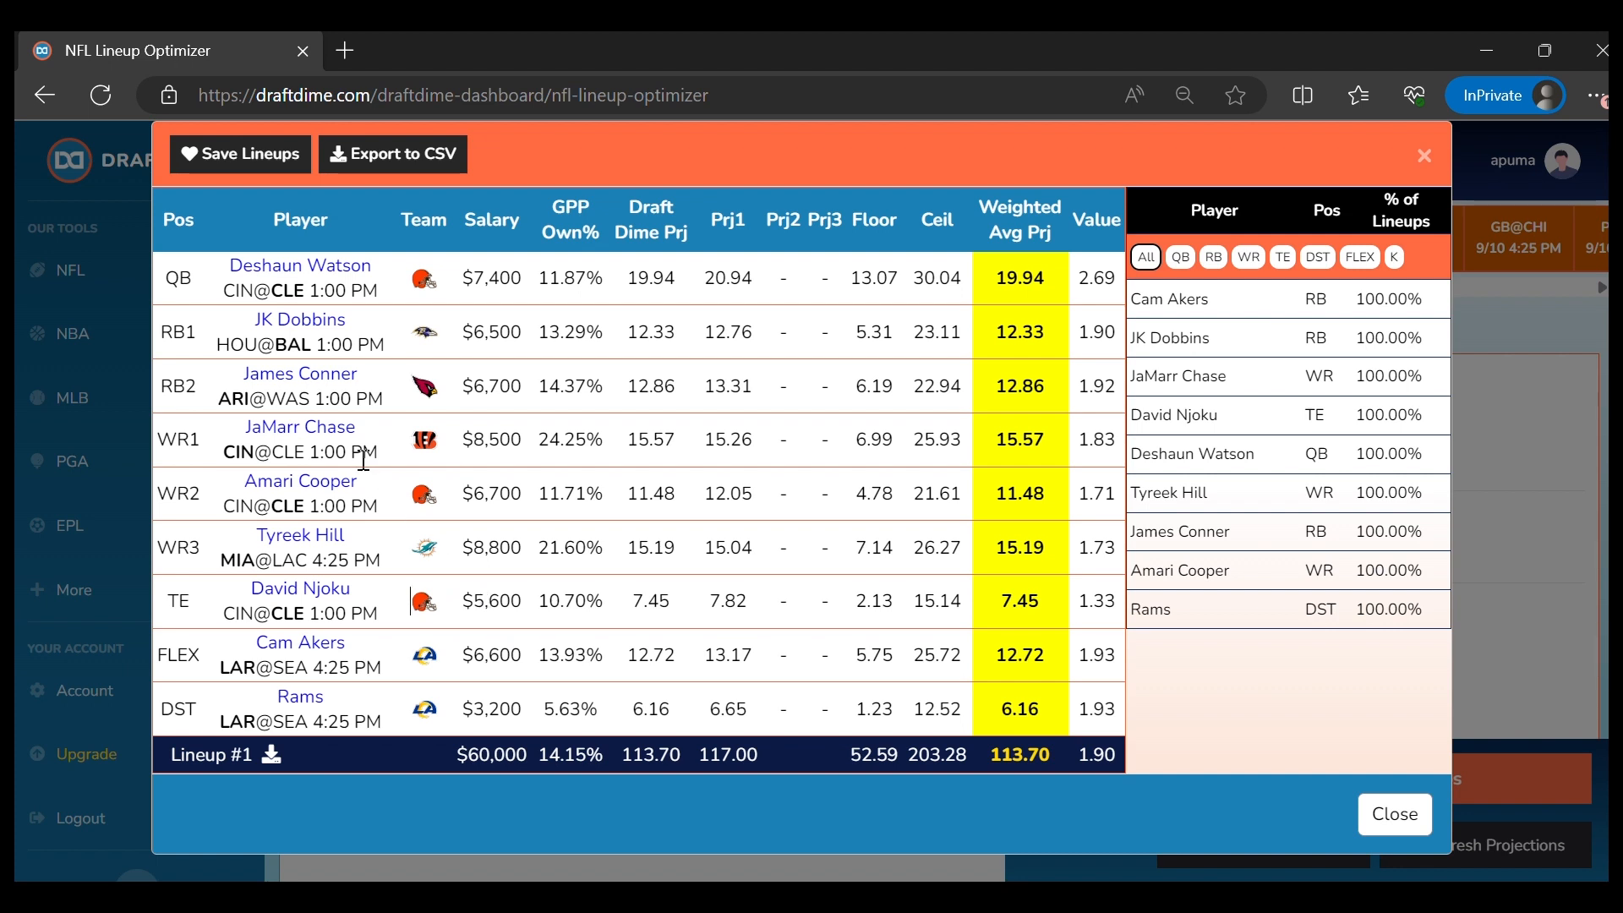
{"action": "left_click_drag", "start_coordinate": [422, 448], "coordinate": [292, 448]}
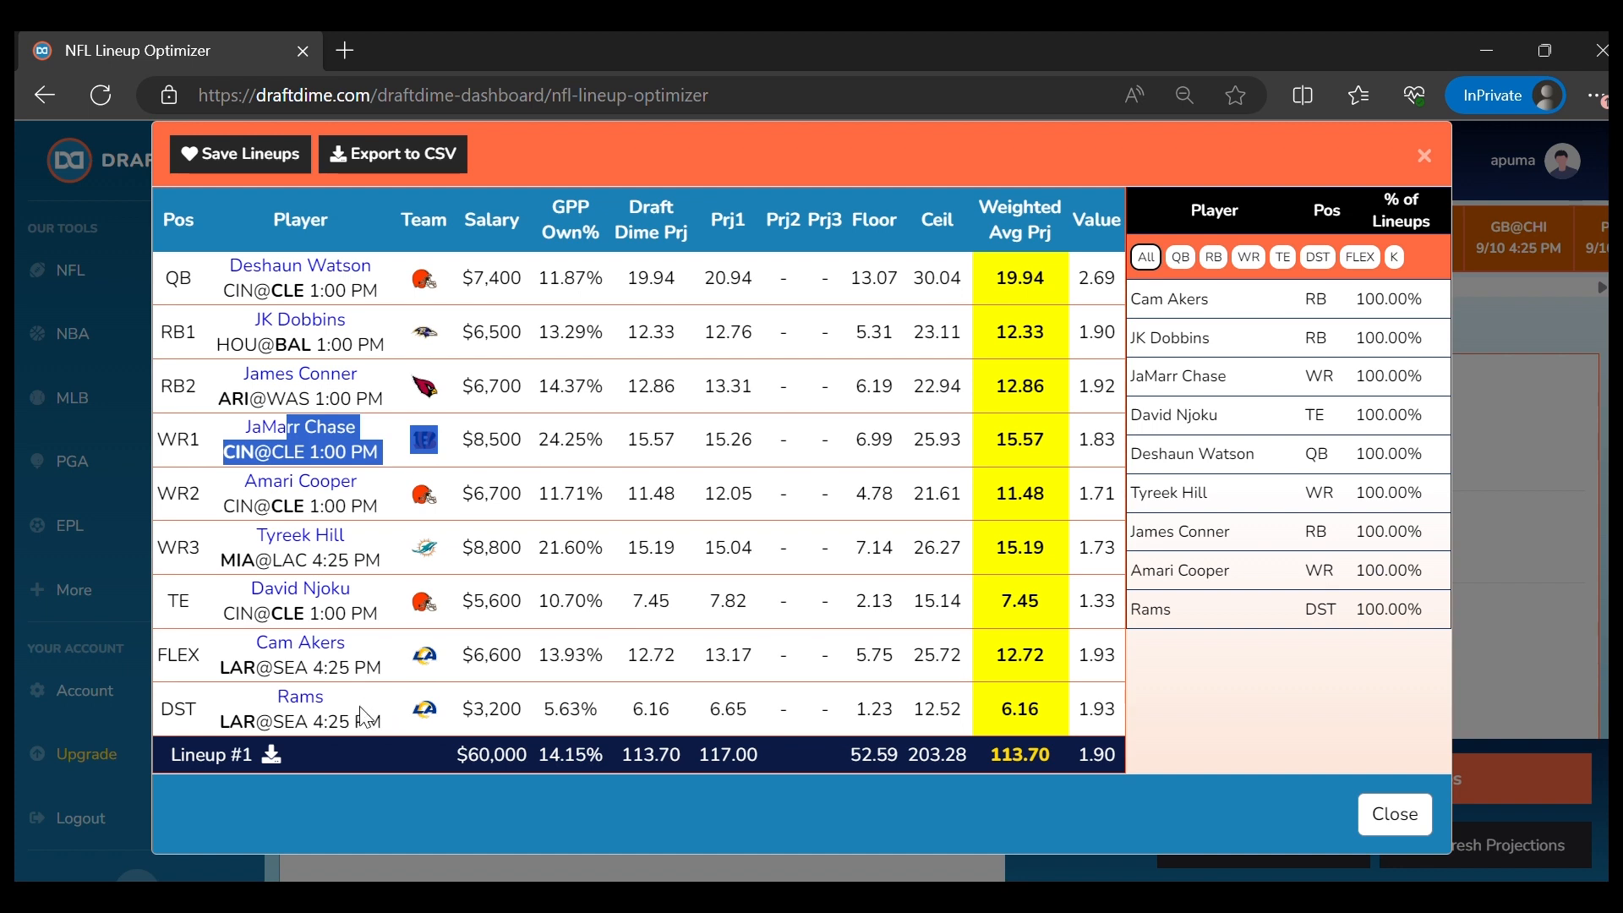
{"action": "left_click_drag", "start_coordinate": [226, 652], "coordinate": [397, 725]}
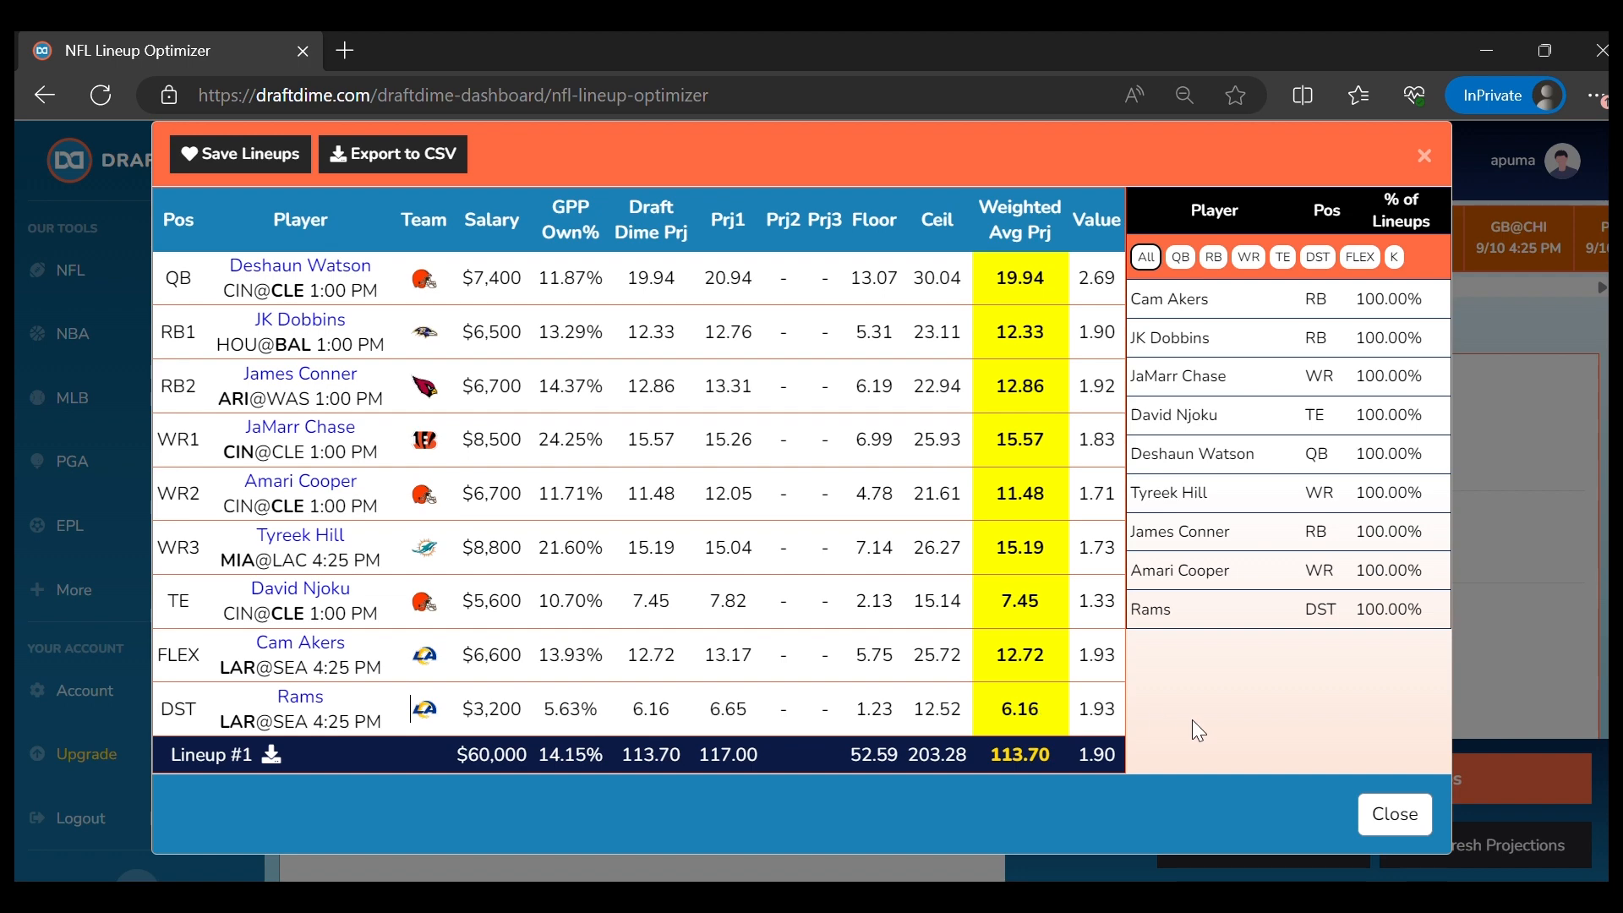
{"action": "left_click", "coordinate": [1404, 809]}
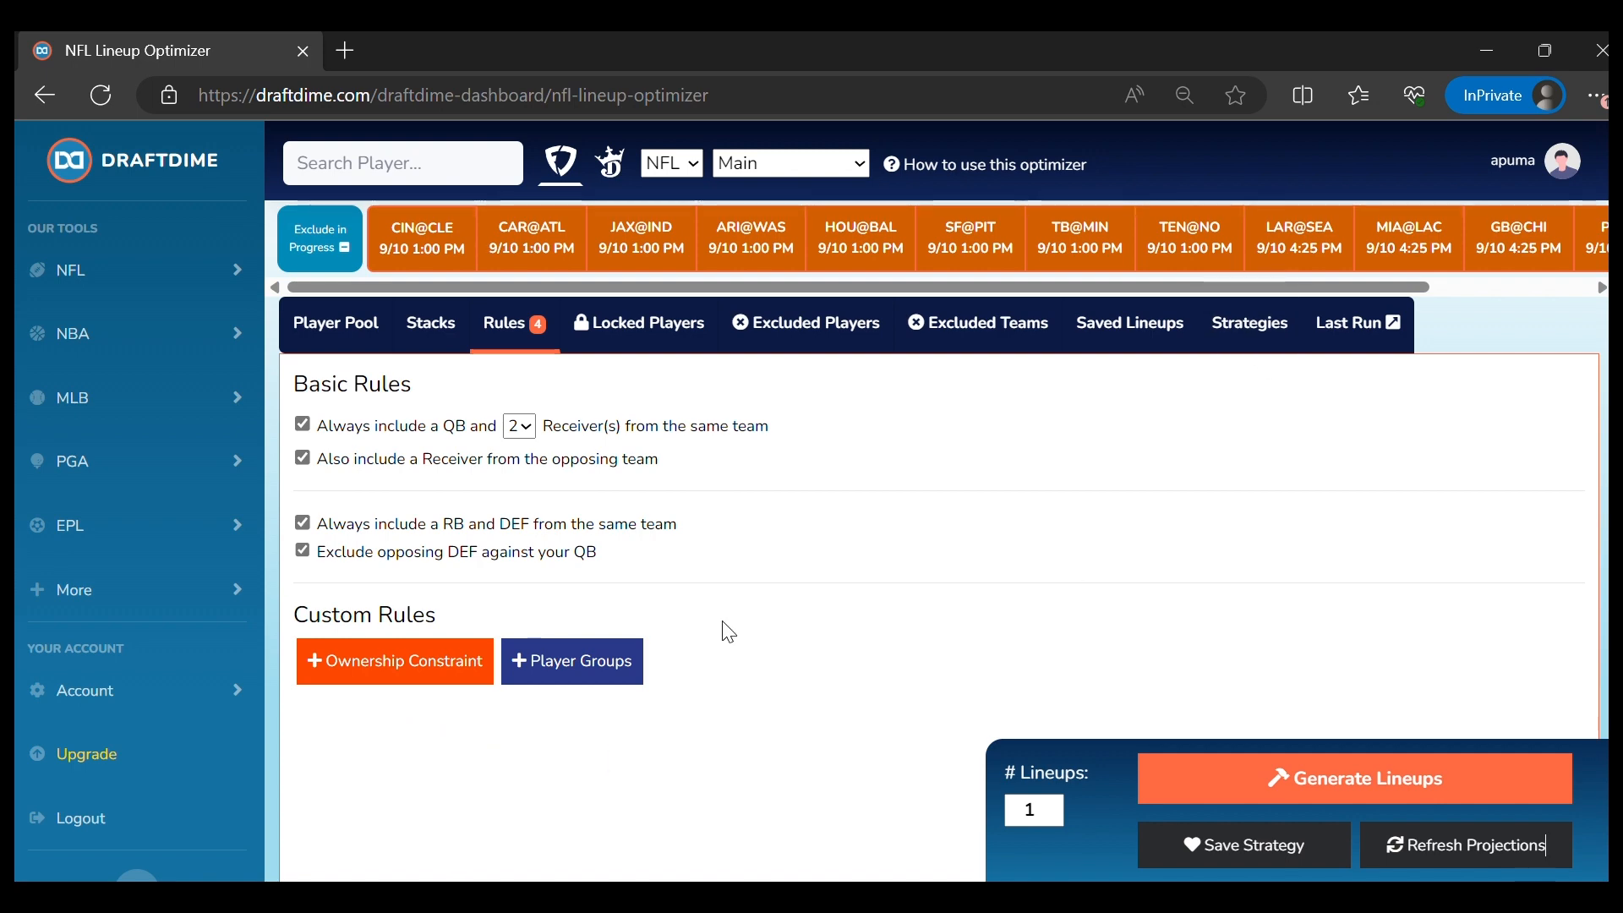
Reopen the last run, examine the players' GPP ownership percentages, especially the defense's, and close the result
{"action": "left_click", "coordinate": [1359, 324]}
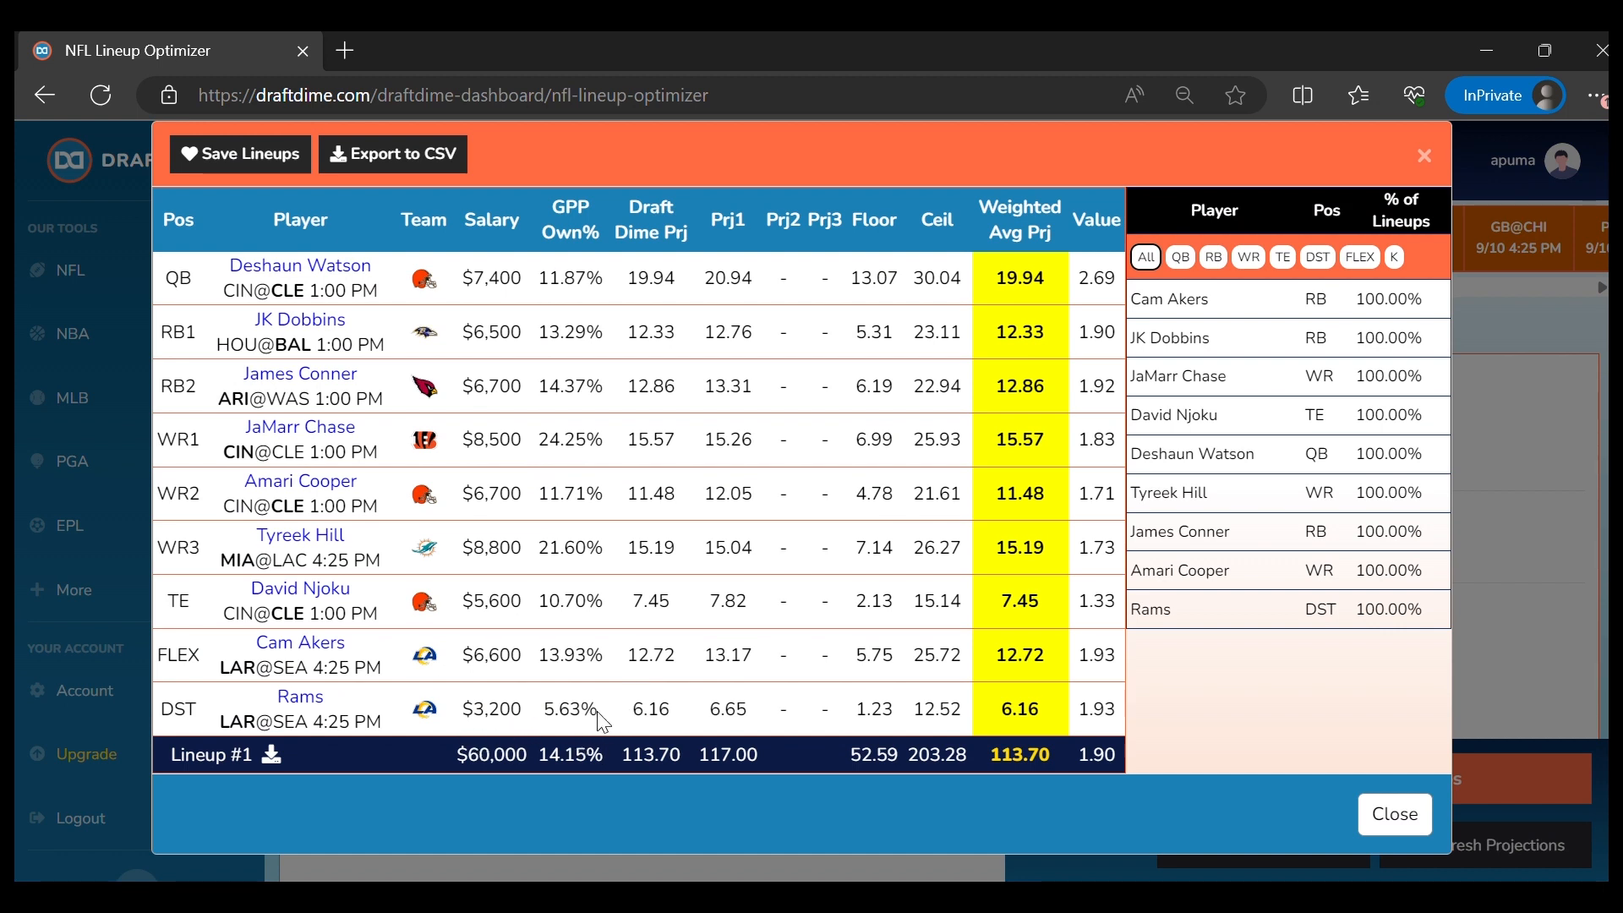
{"action": "left_click_drag", "start_coordinate": [508, 270], "coordinate": [604, 664]}
{"action": "left_click", "coordinate": [620, 717]}
{"action": "left_click_drag", "start_coordinate": [248, 714], "coordinate": [612, 717]}
{"action": "left_click", "coordinate": [626, 717]}
{"action": "left_click", "coordinate": [1396, 824]}
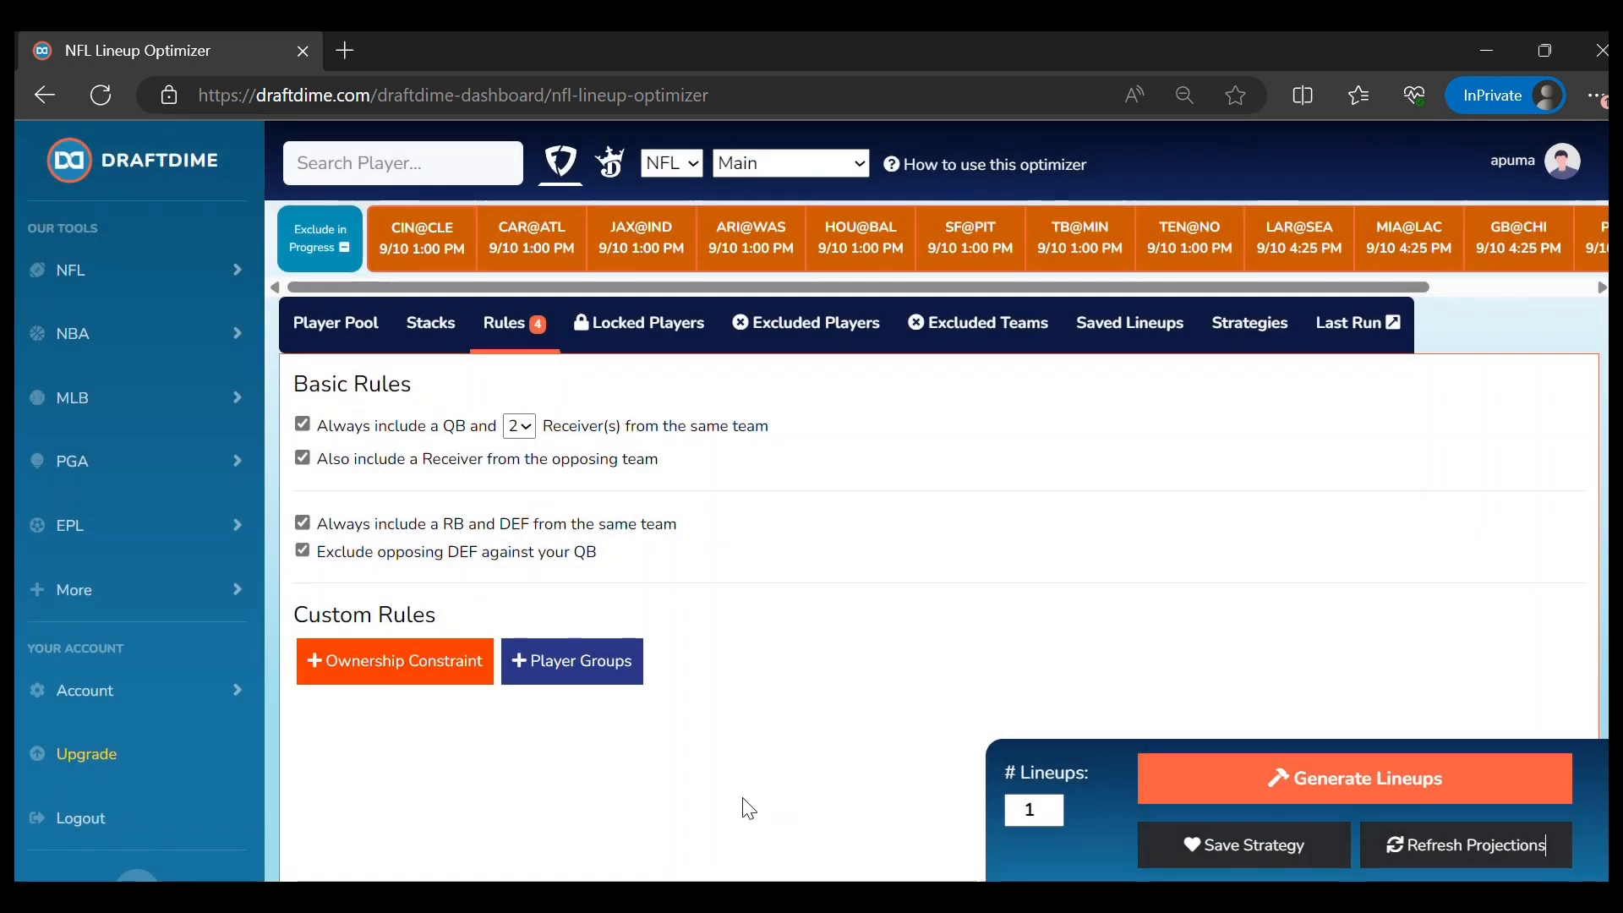
Add an ownership constraint for at least 3 players at any position and edit its upper ownership limit
{"action": "left_click", "coordinate": [408, 667]}
{"action": "scroll", "coordinate": [471, 533], "scroll_direction": "down", "scroll_amount": 1}
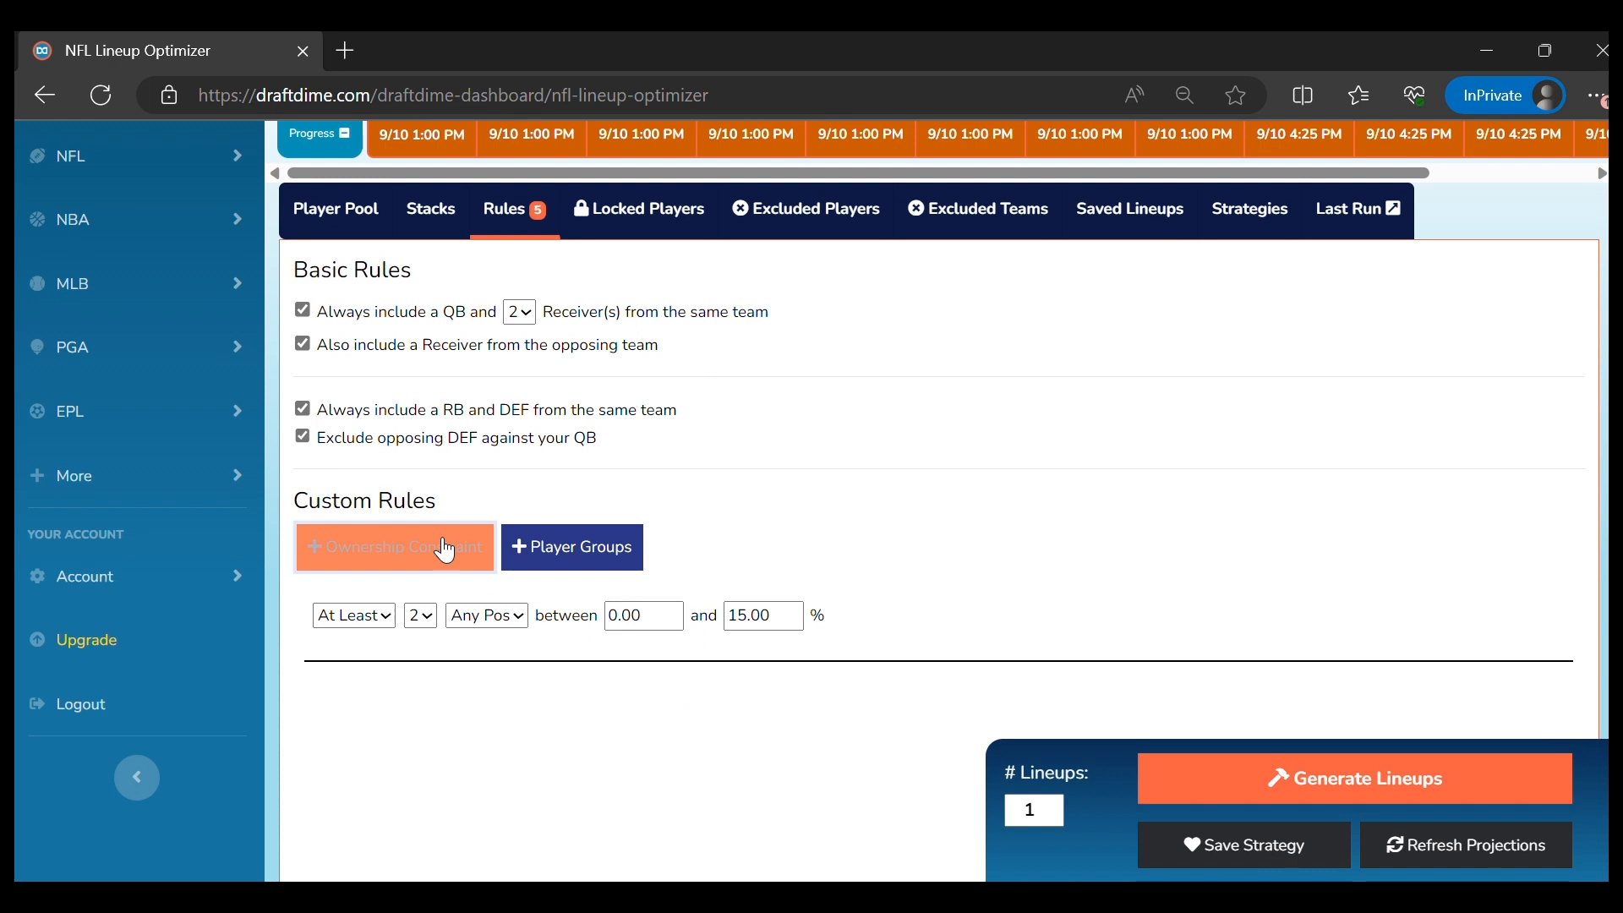
{"action": "left_click", "coordinate": [426, 616]}
{"action": "left_click", "coordinate": [431, 721]}
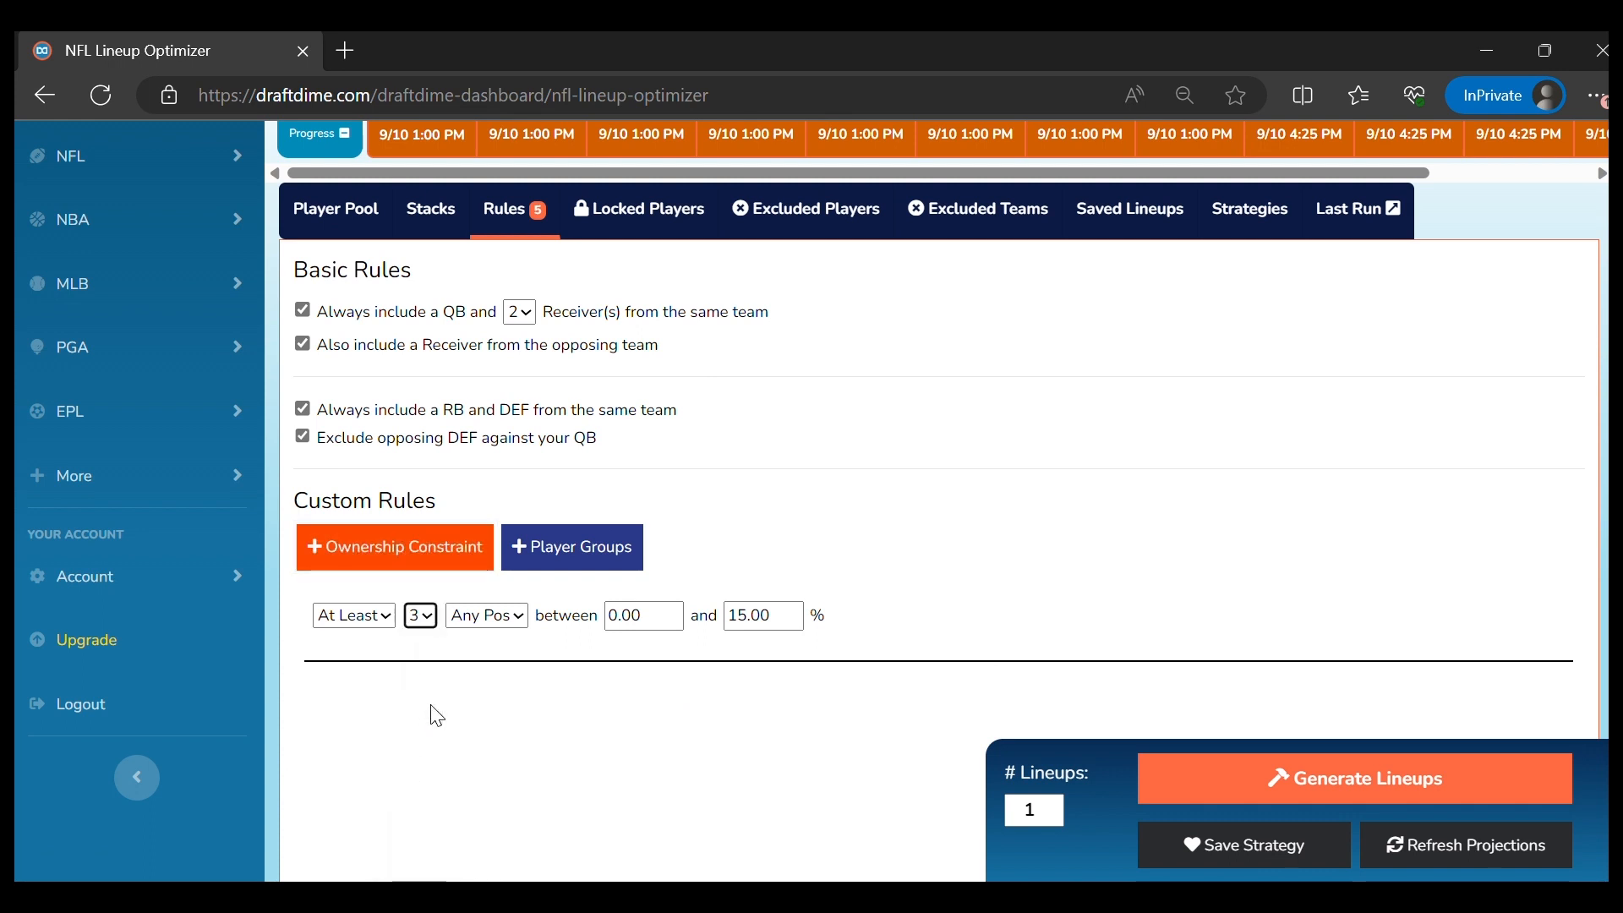
{"action": "left_click", "coordinate": [494, 618]}
{"action": "left_click", "coordinate": [494, 618]}
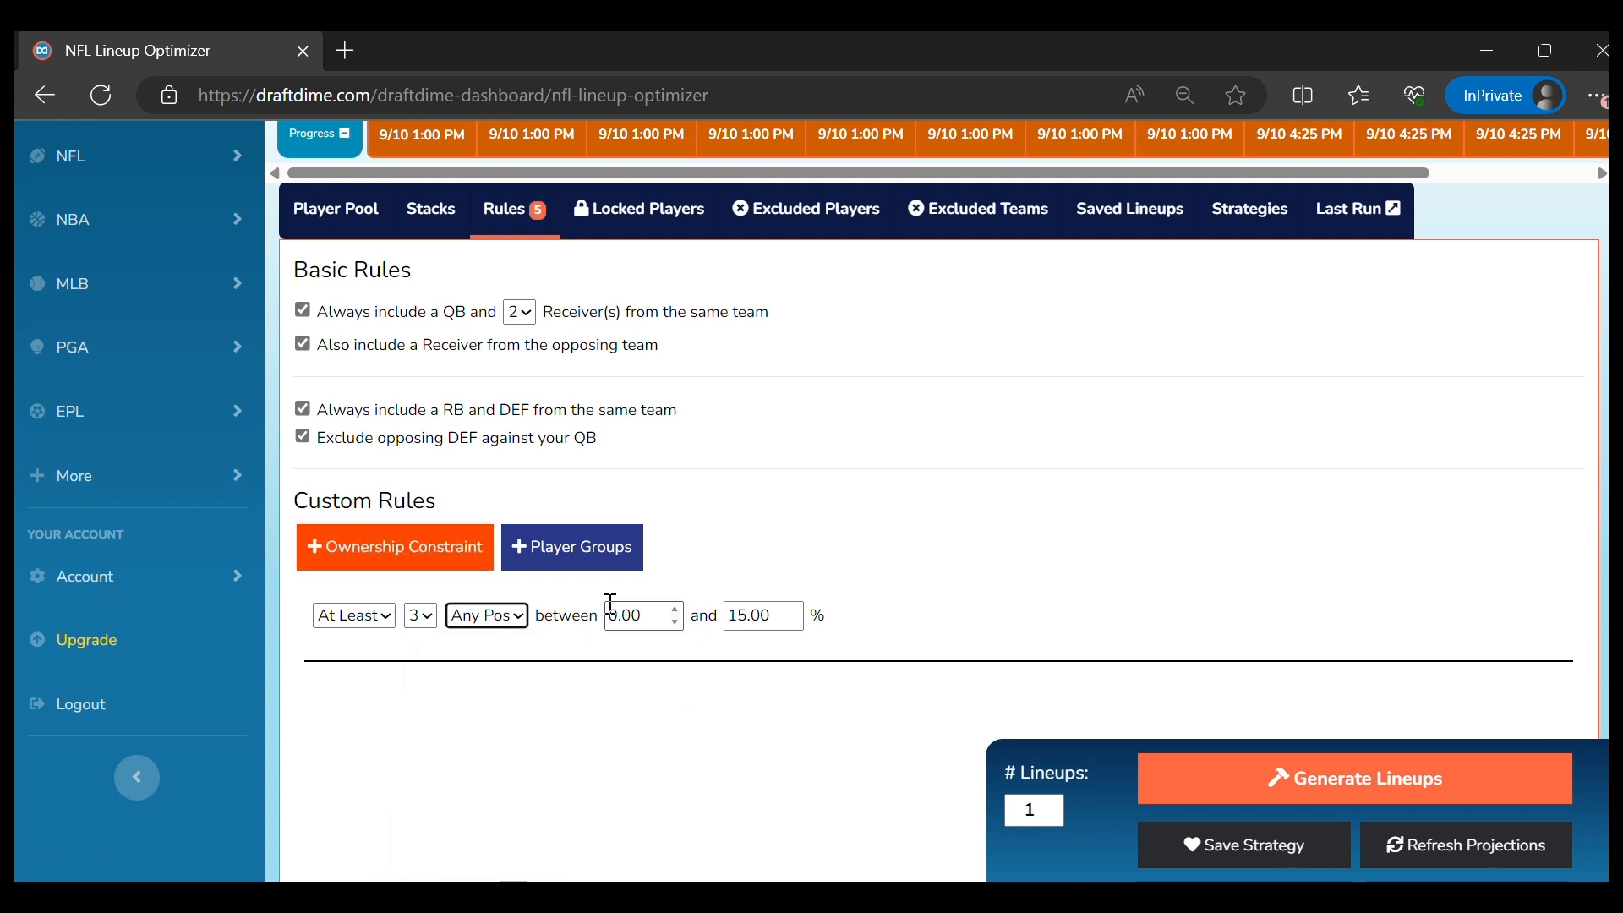
{"action": "left_click_drag", "start_coordinate": [748, 616], "coordinate": [743, 615]}
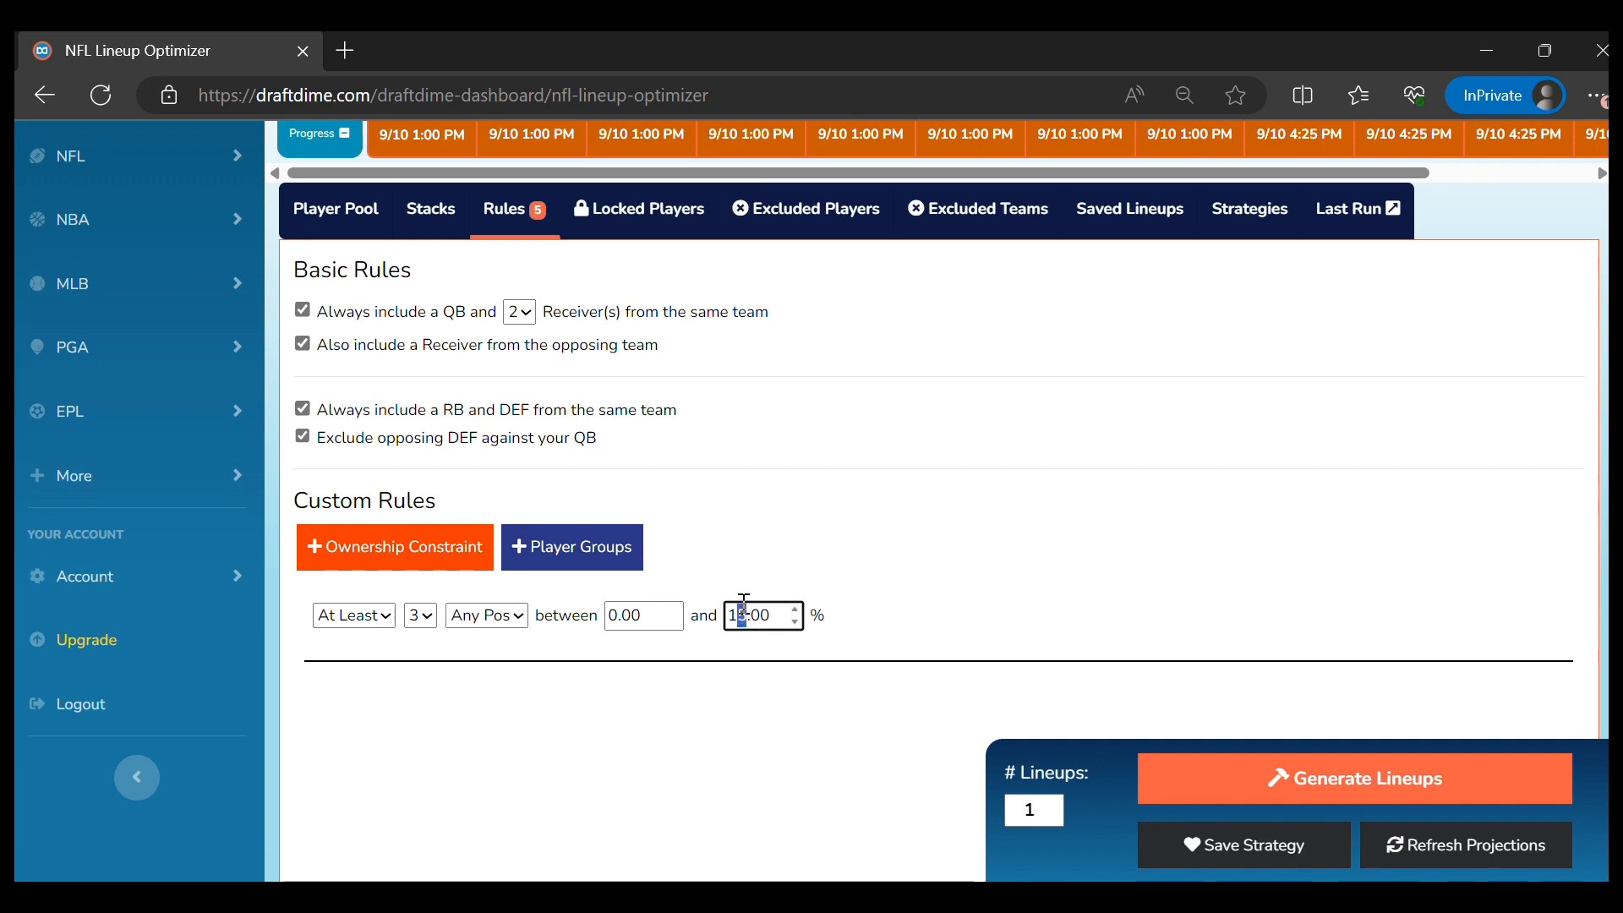
Generate a lineup with the ownership constraint and examine the GPP ownership of its low-owned players
{"action": "left_click", "coordinate": [1330, 793]}
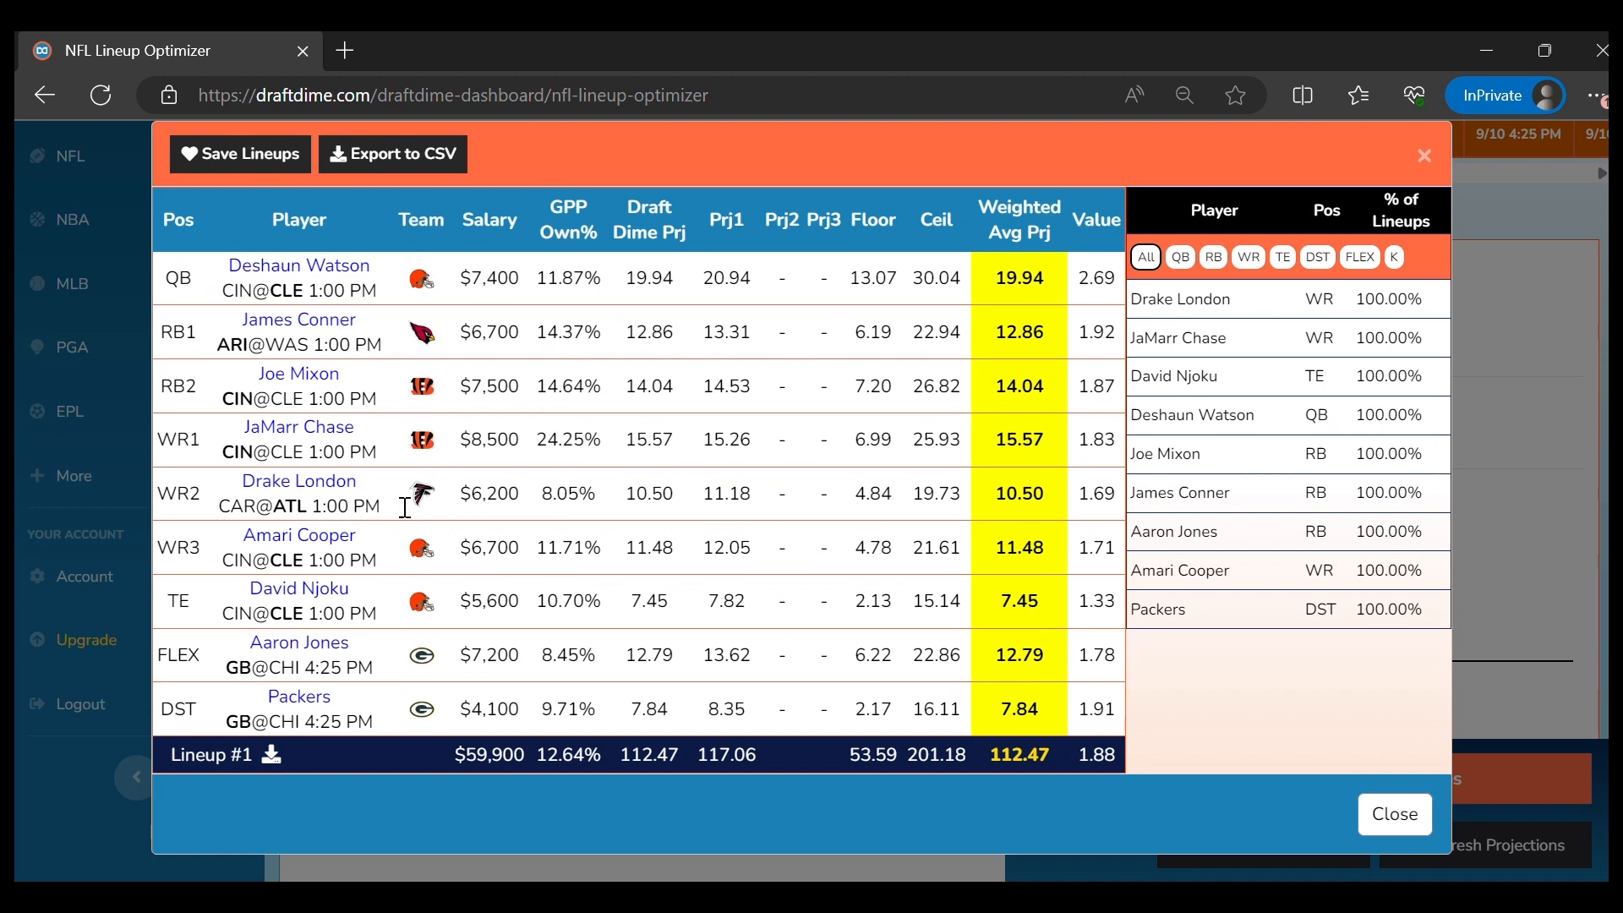
{"action": "left_click_drag", "start_coordinate": [243, 480], "coordinate": [596, 497]}
{"action": "left_click_drag", "start_coordinate": [250, 642], "coordinate": [597, 712]}
{"action": "left_click_drag", "start_coordinate": [541, 494], "coordinate": [615, 713]}
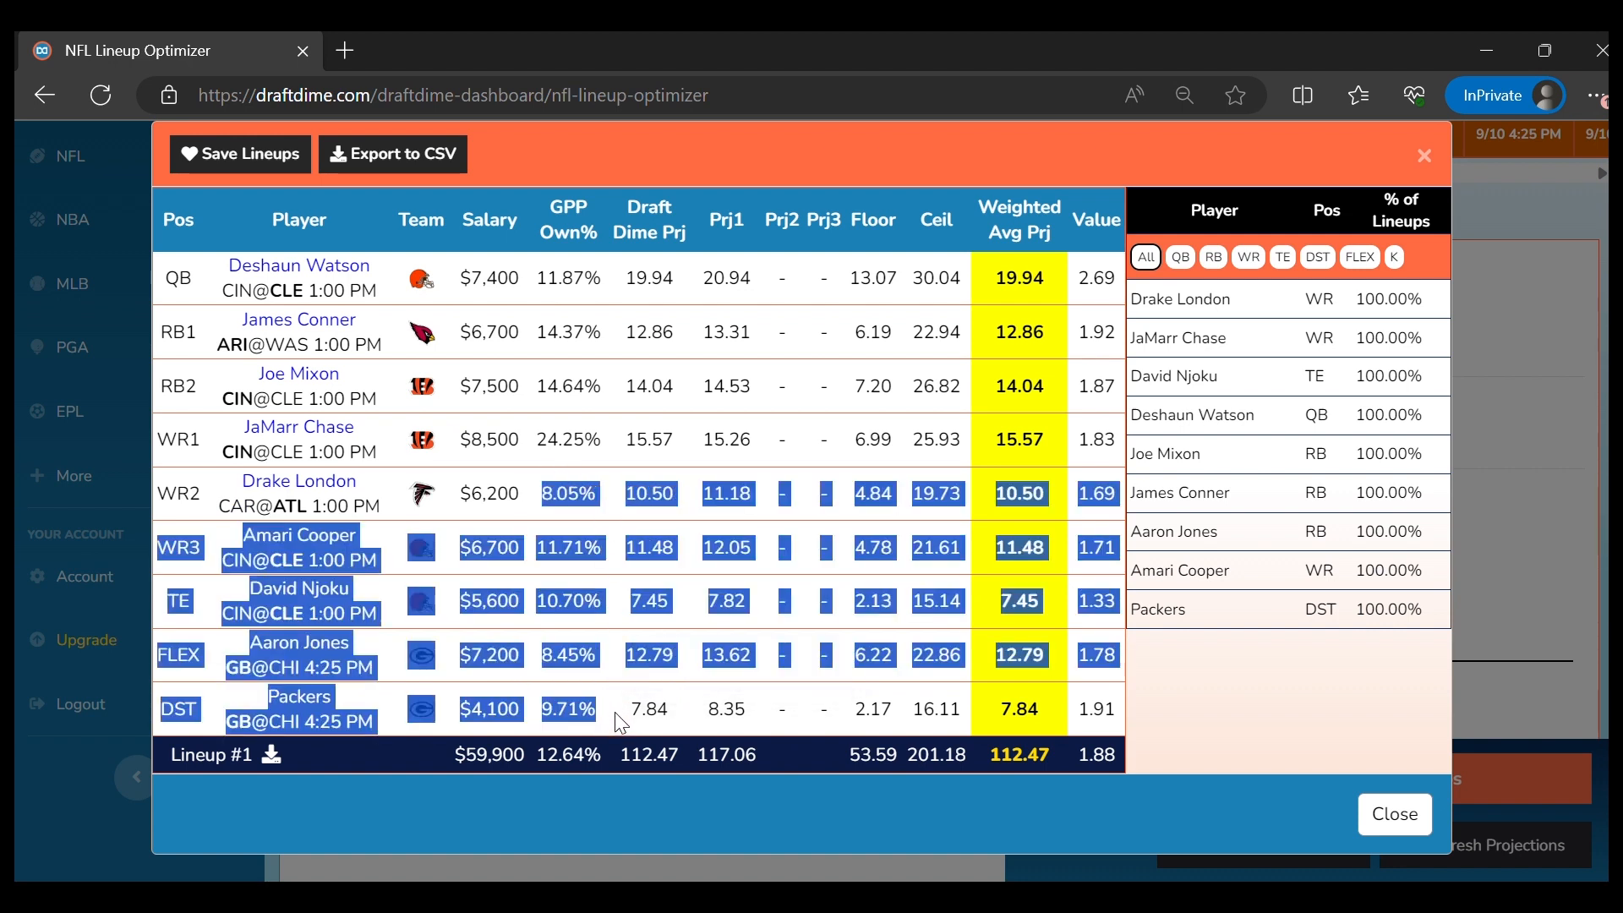
Add a second ownership constraint requiring at least 1 player at any position between 0.00 and 5.00% ownership
{"action": "left_click", "coordinate": [609, 710]}
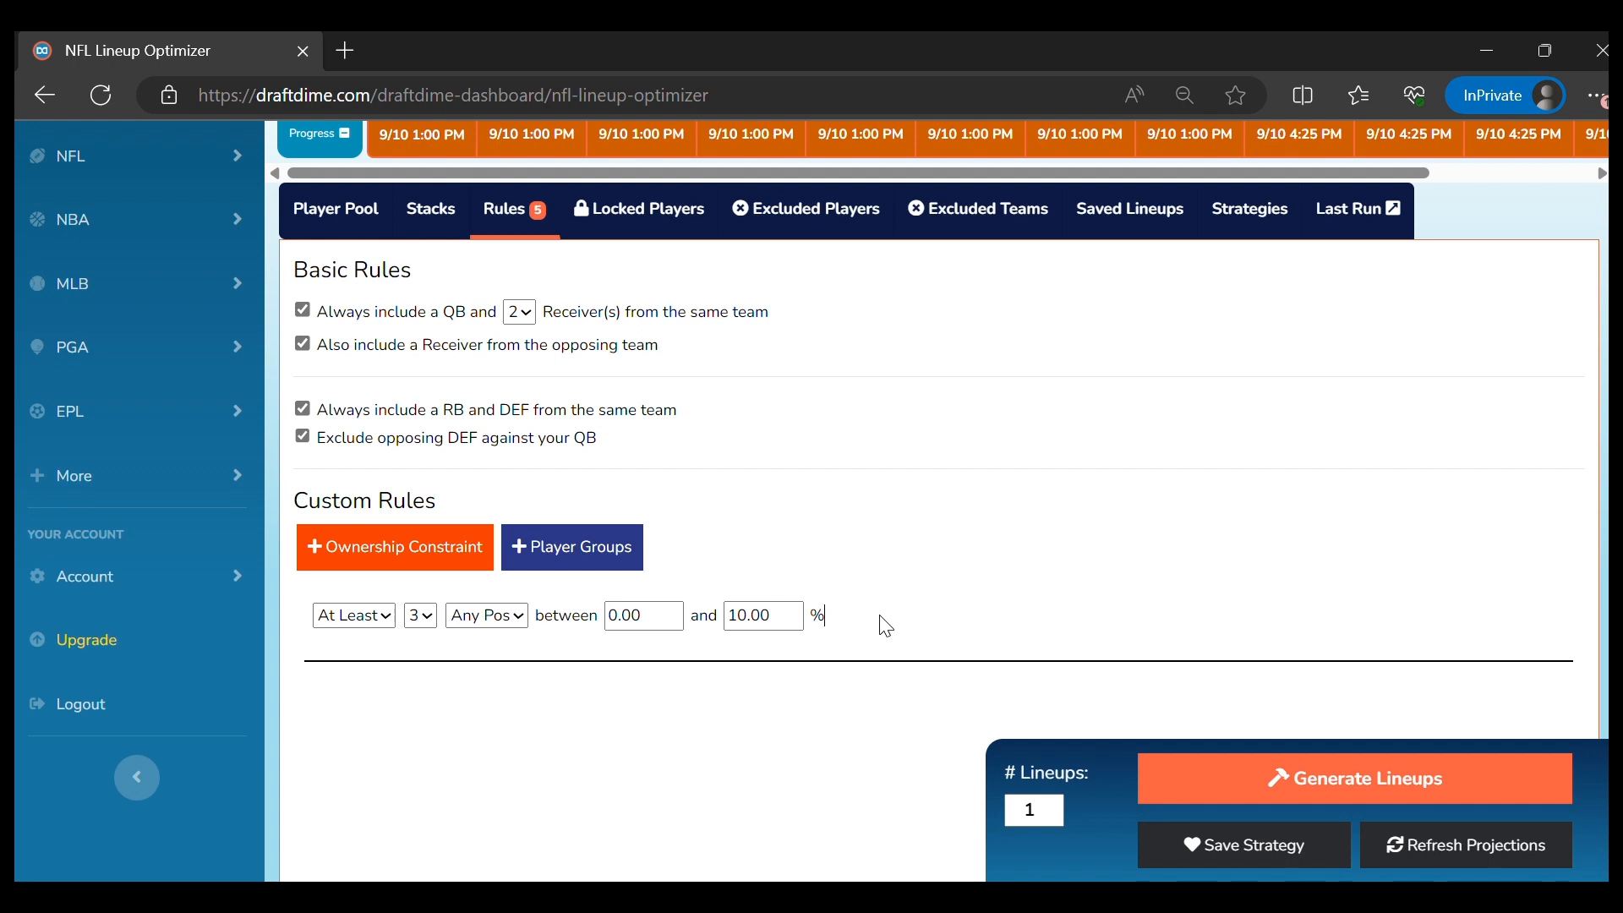
{"action": "left_click", "coordinate": [446, 570]}
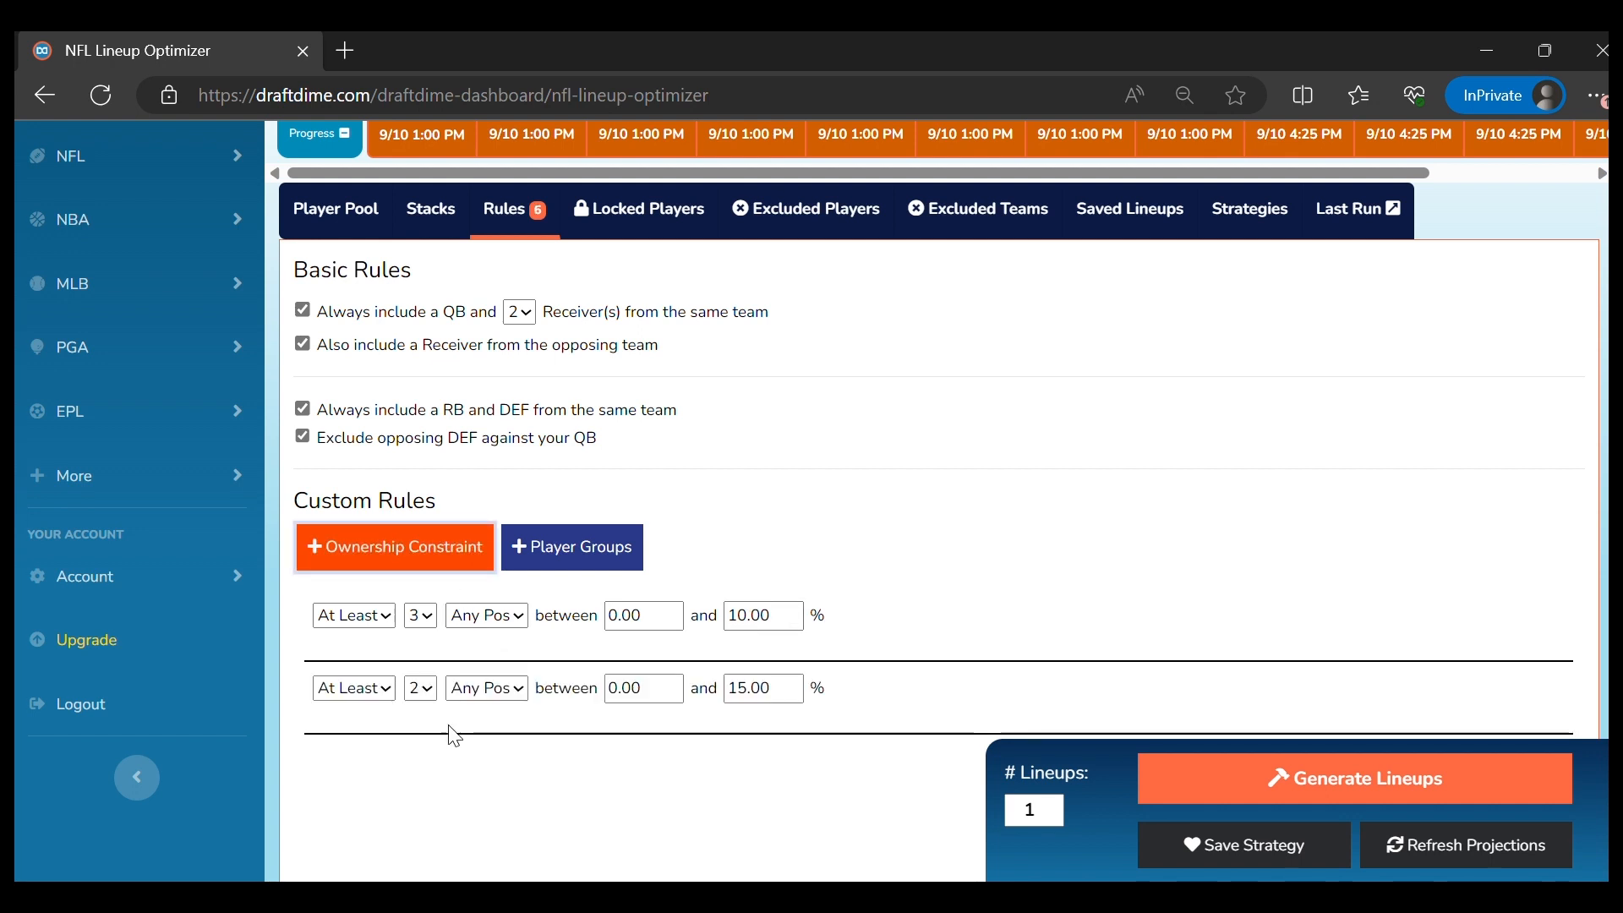
{"action": "left_click", "coordinate": [422, 693]}
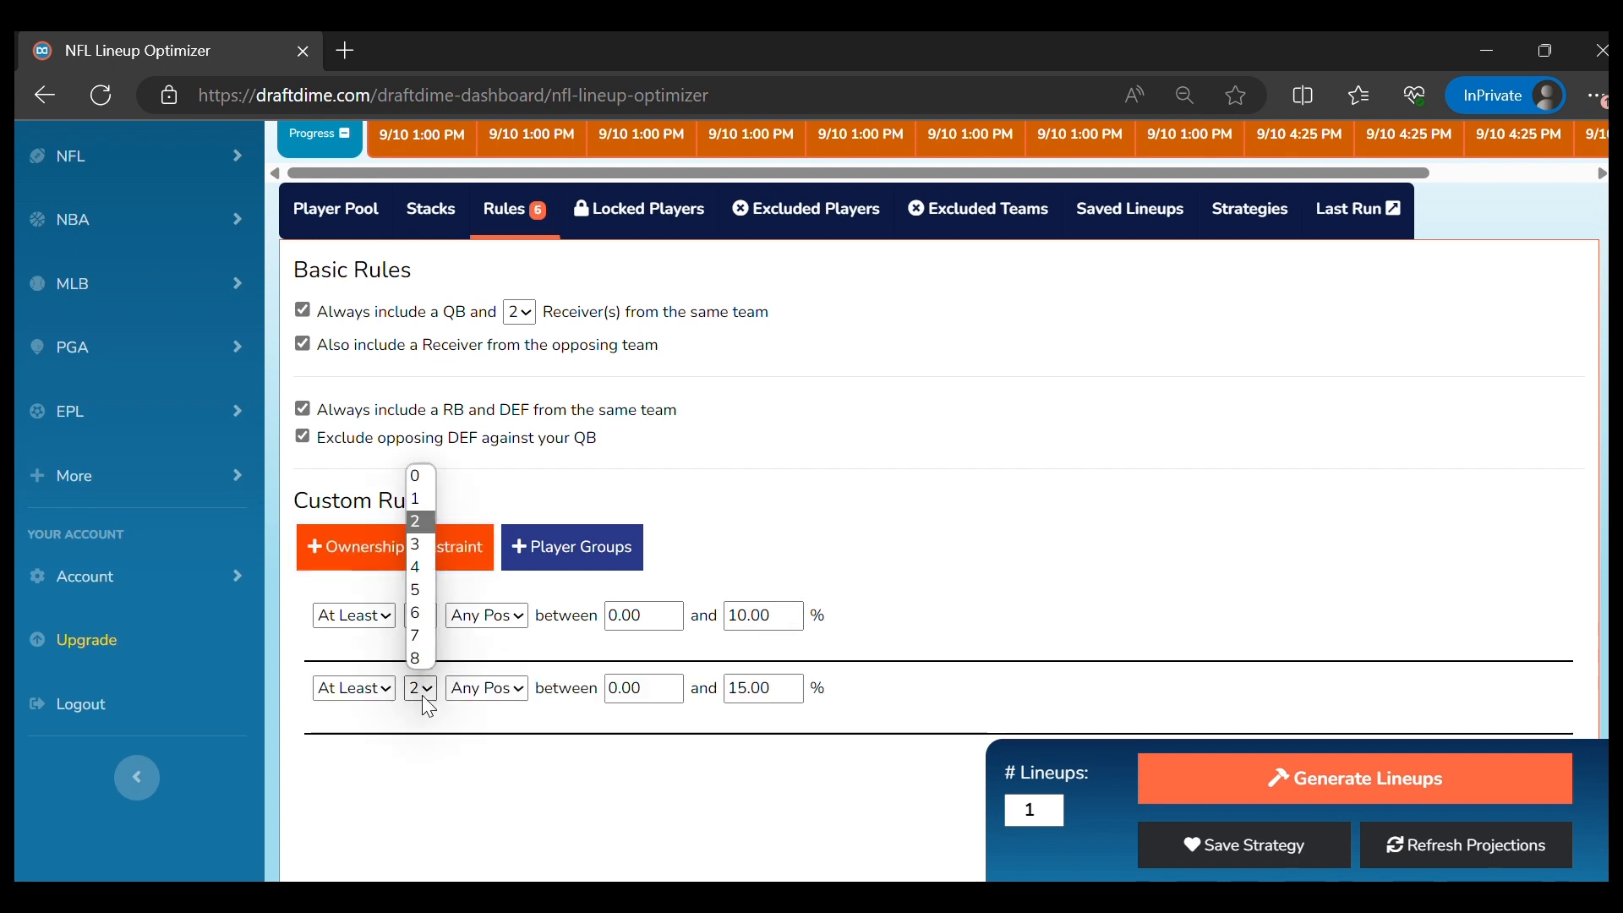
{"action": "left_click", "coordinate": [416, 499]}
{"action": "left_click", "coordinate": [729, 689]}
{"action": "key", "text": "Delete"}
{"action": "left_click", "coordinate": [784, 776]}
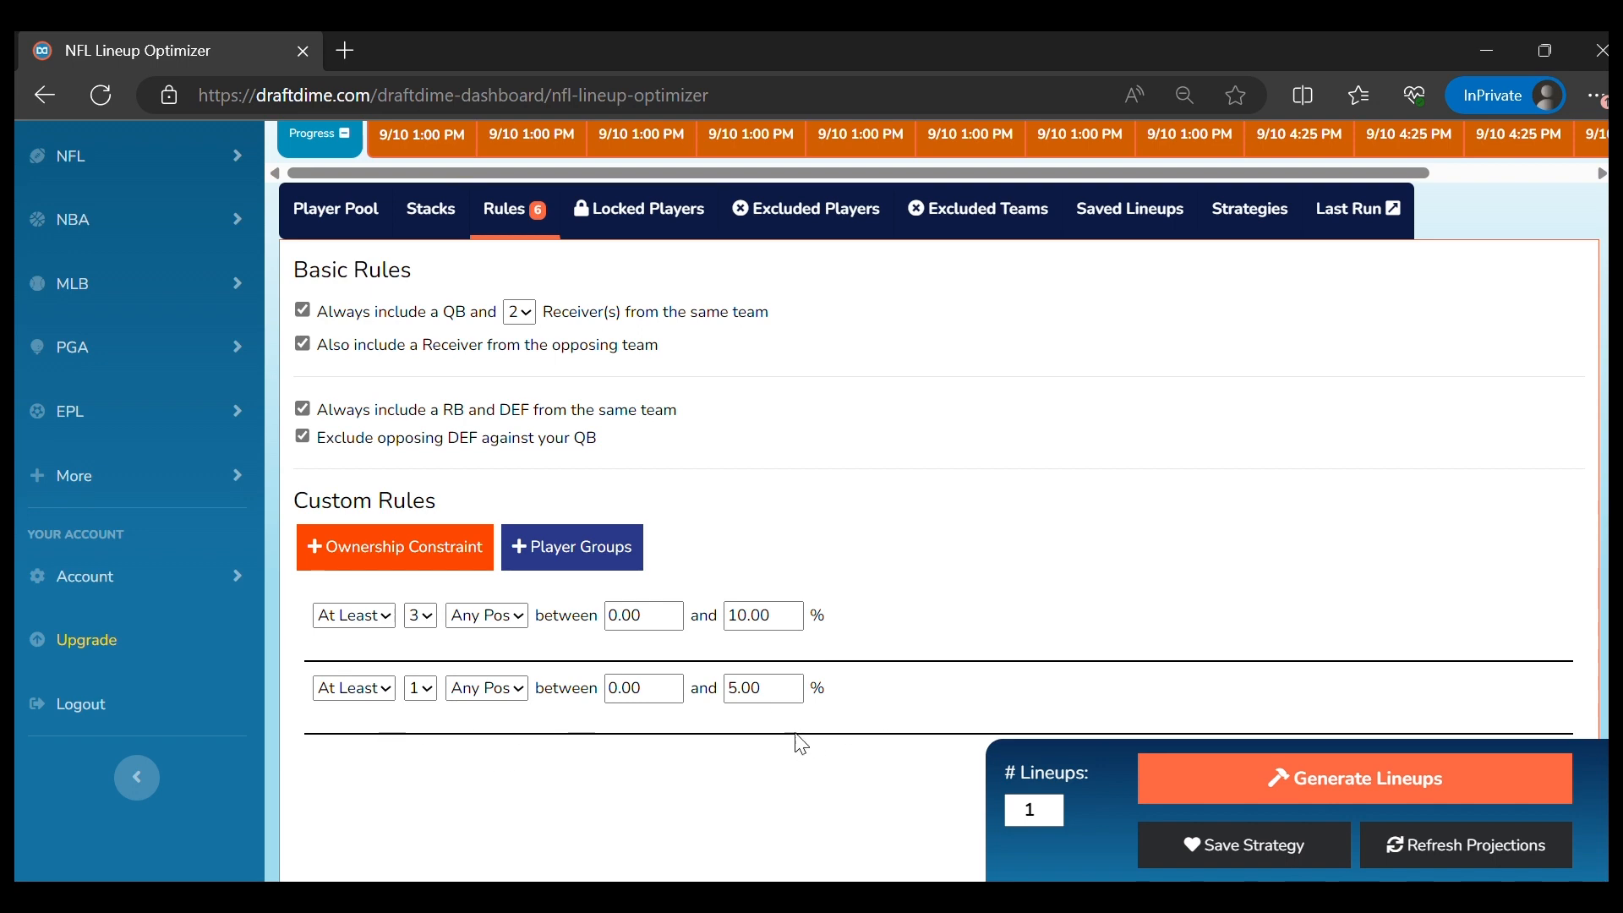
Generate a lineup with both ownership constraints, examine the WR1 and TE players' GPP ownership, and close the result
{"action": "left_click", "coordinate": [1239, 783]}
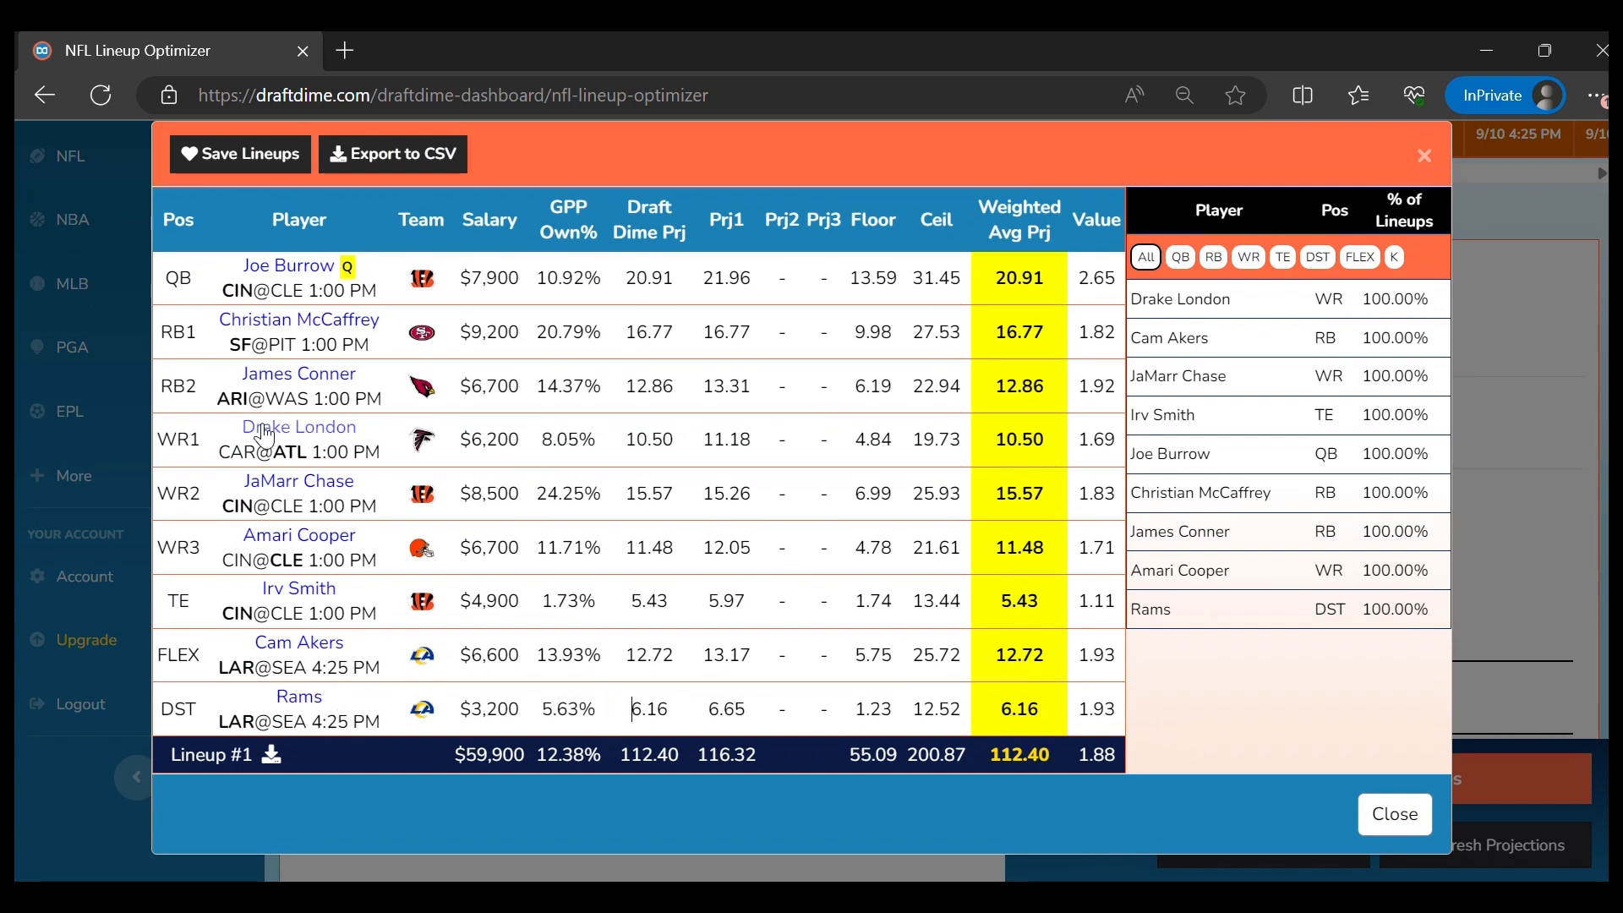
{"action": "left_click_drag", "start_coordinate": [243, 427], "coordinate": [646, 434]}
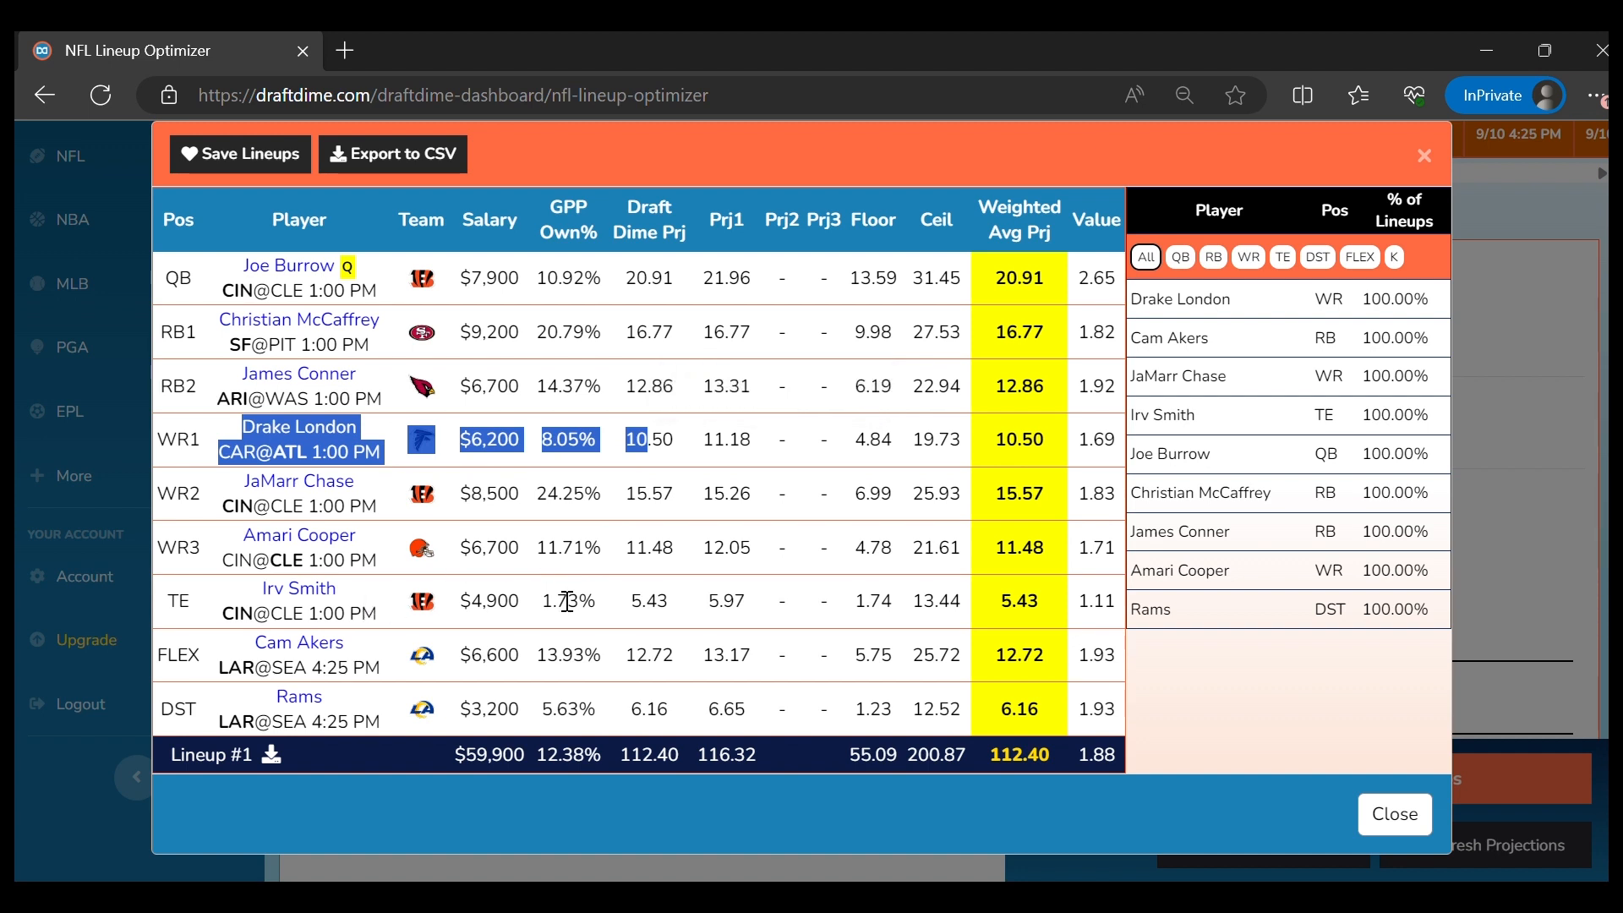
{"action": "left_click_drag", "start_coordinate": [623, 604], "coordinate": [241, 598]}
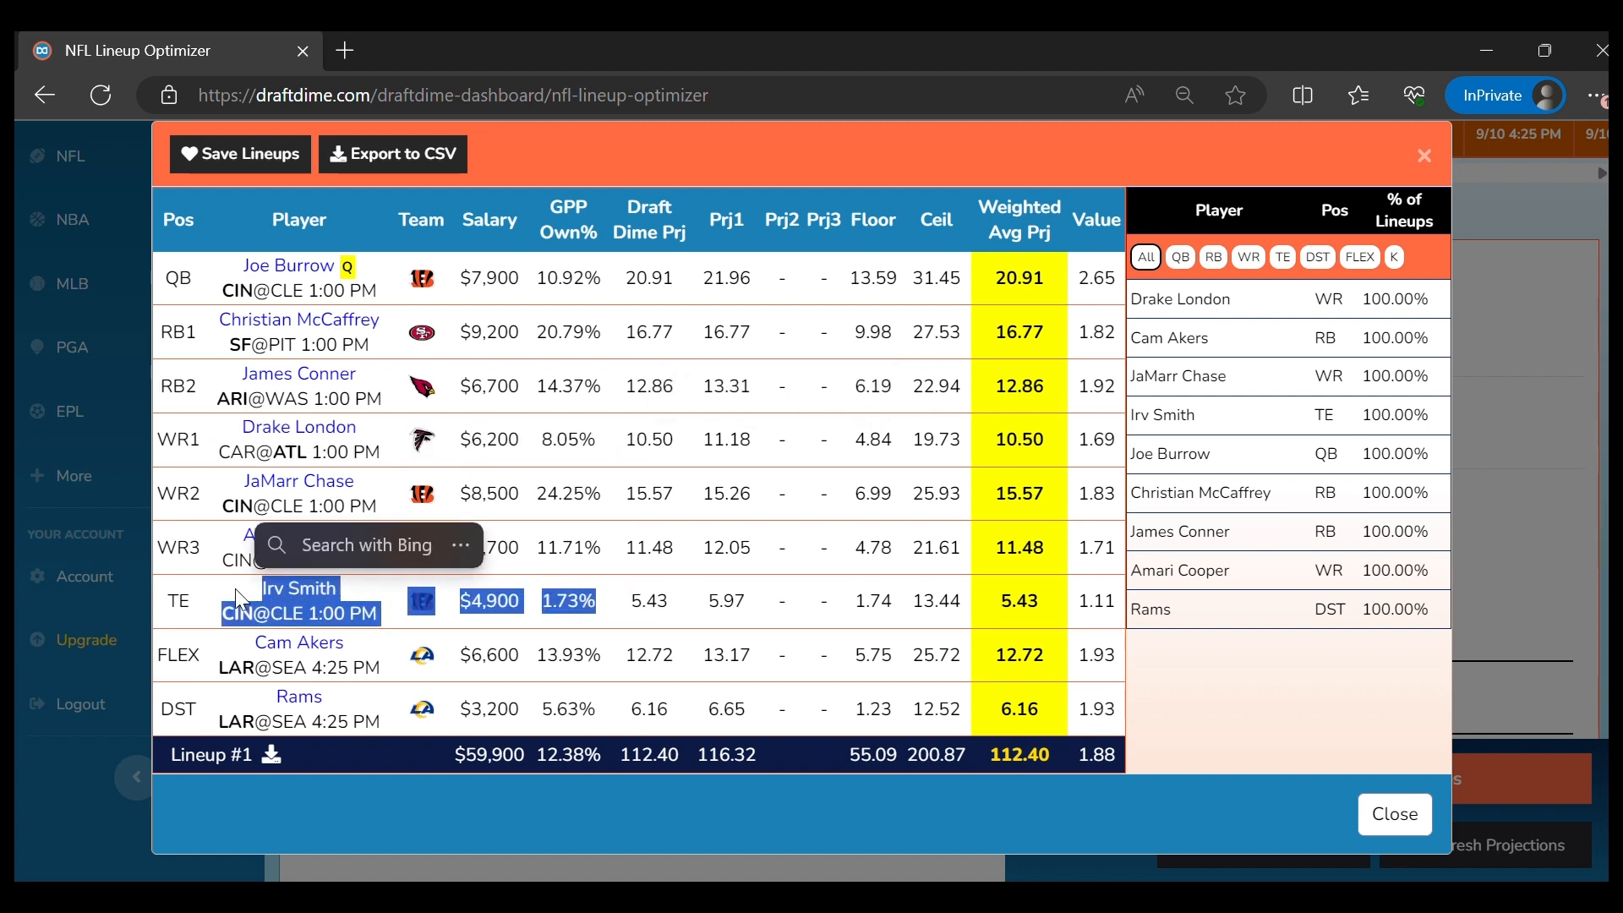
{"action": "left_click", "coordinate": [1370, 813]}
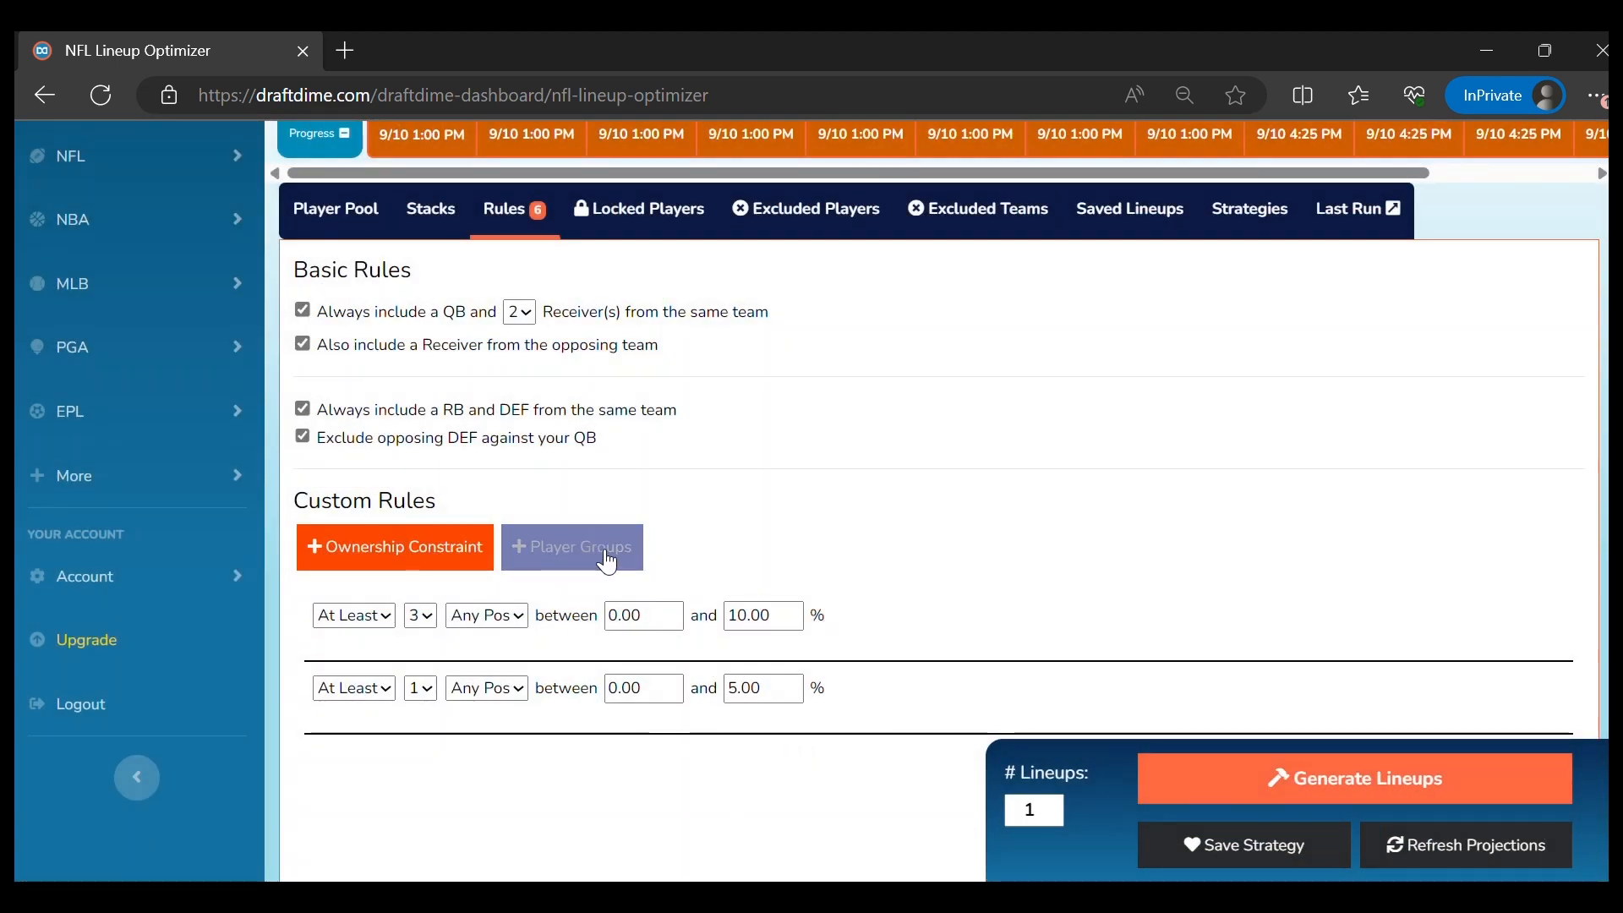
Reload the optimizer page to clear the rules and select the Main slate
{"action": "scroll", "coordinate": [595, 566], "scroll_direction": "up", "scroll_amount": 2}
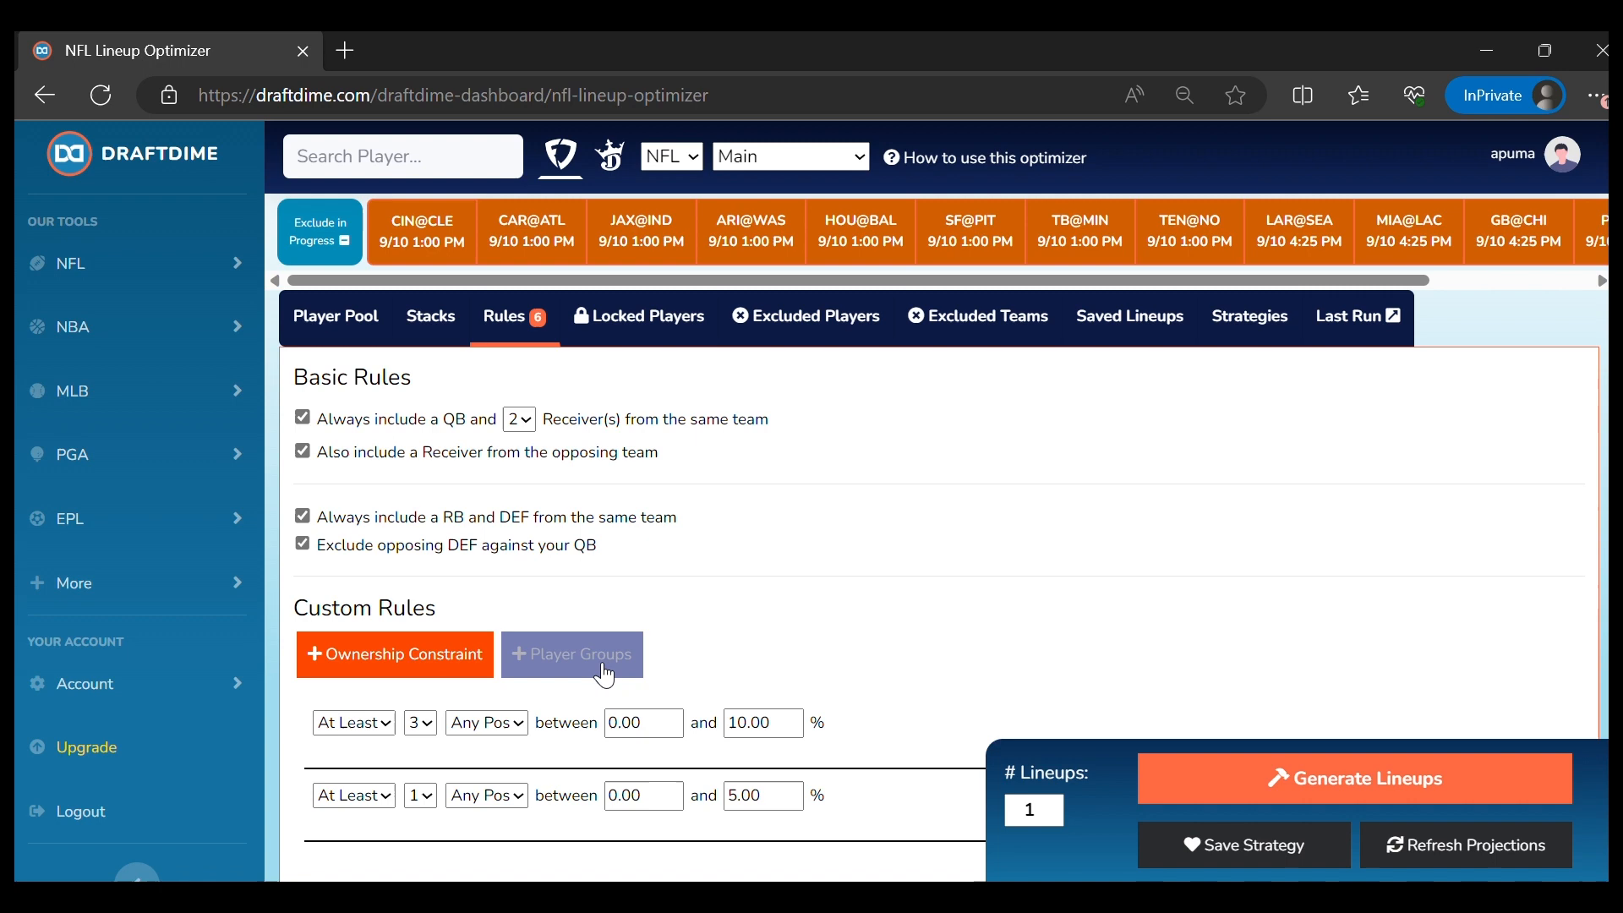
{"action": "scroll", "coordinate": [596, 566], "scroll_direction": "down", "scroll_amount": 2}
{"action": "left_click", "coordinate": [594, 560]}
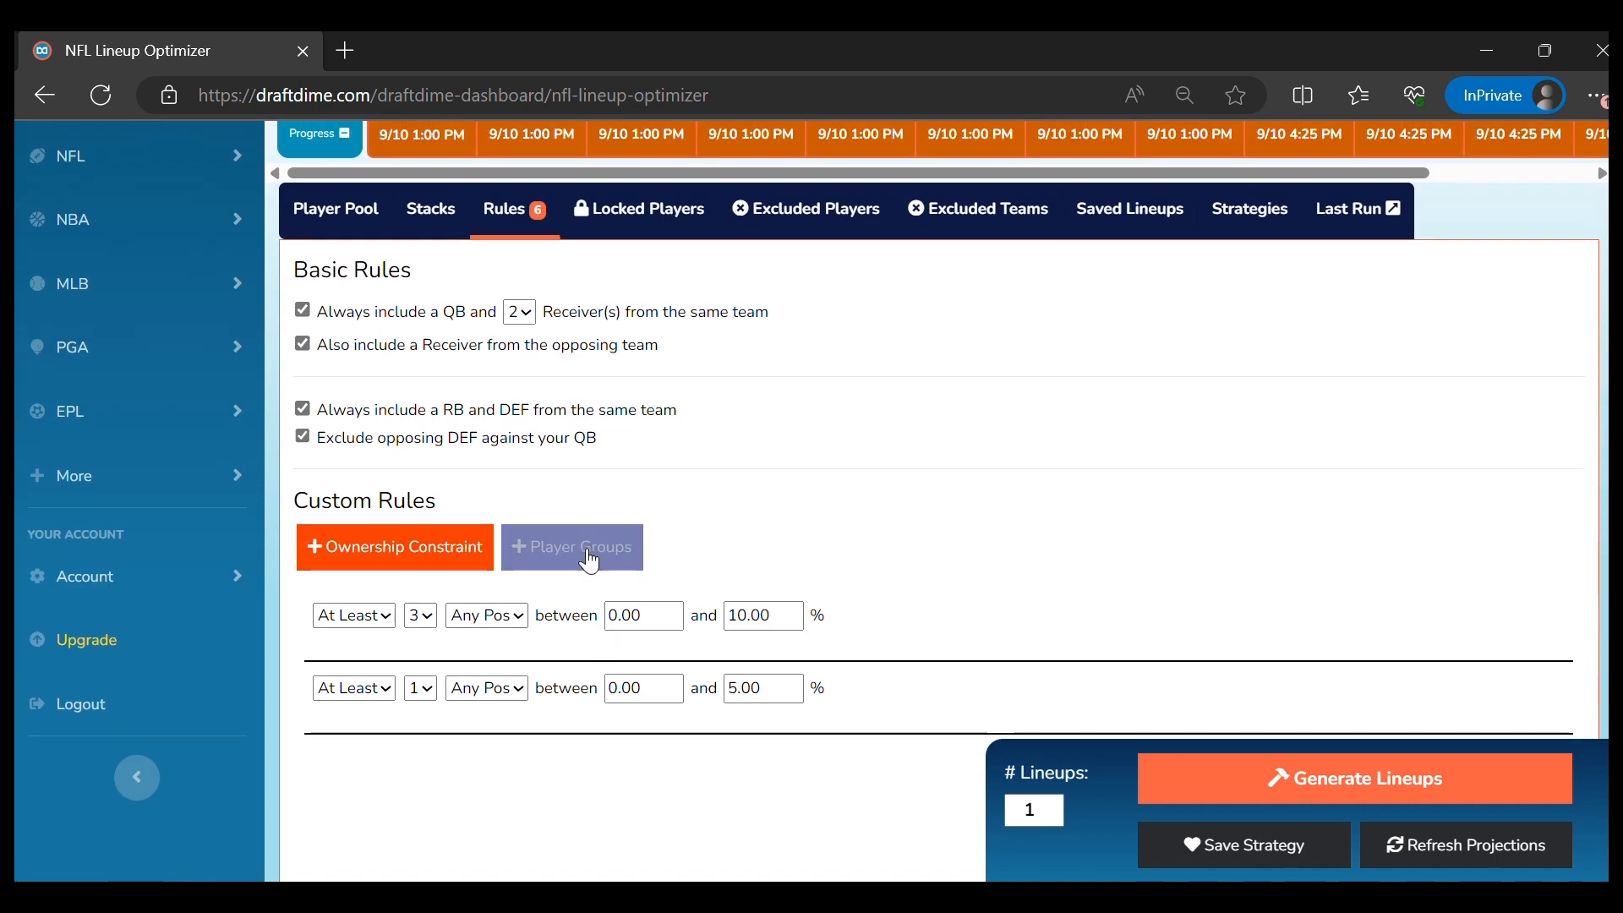
{"action": "left_click", "coordinate": [103, 93]}
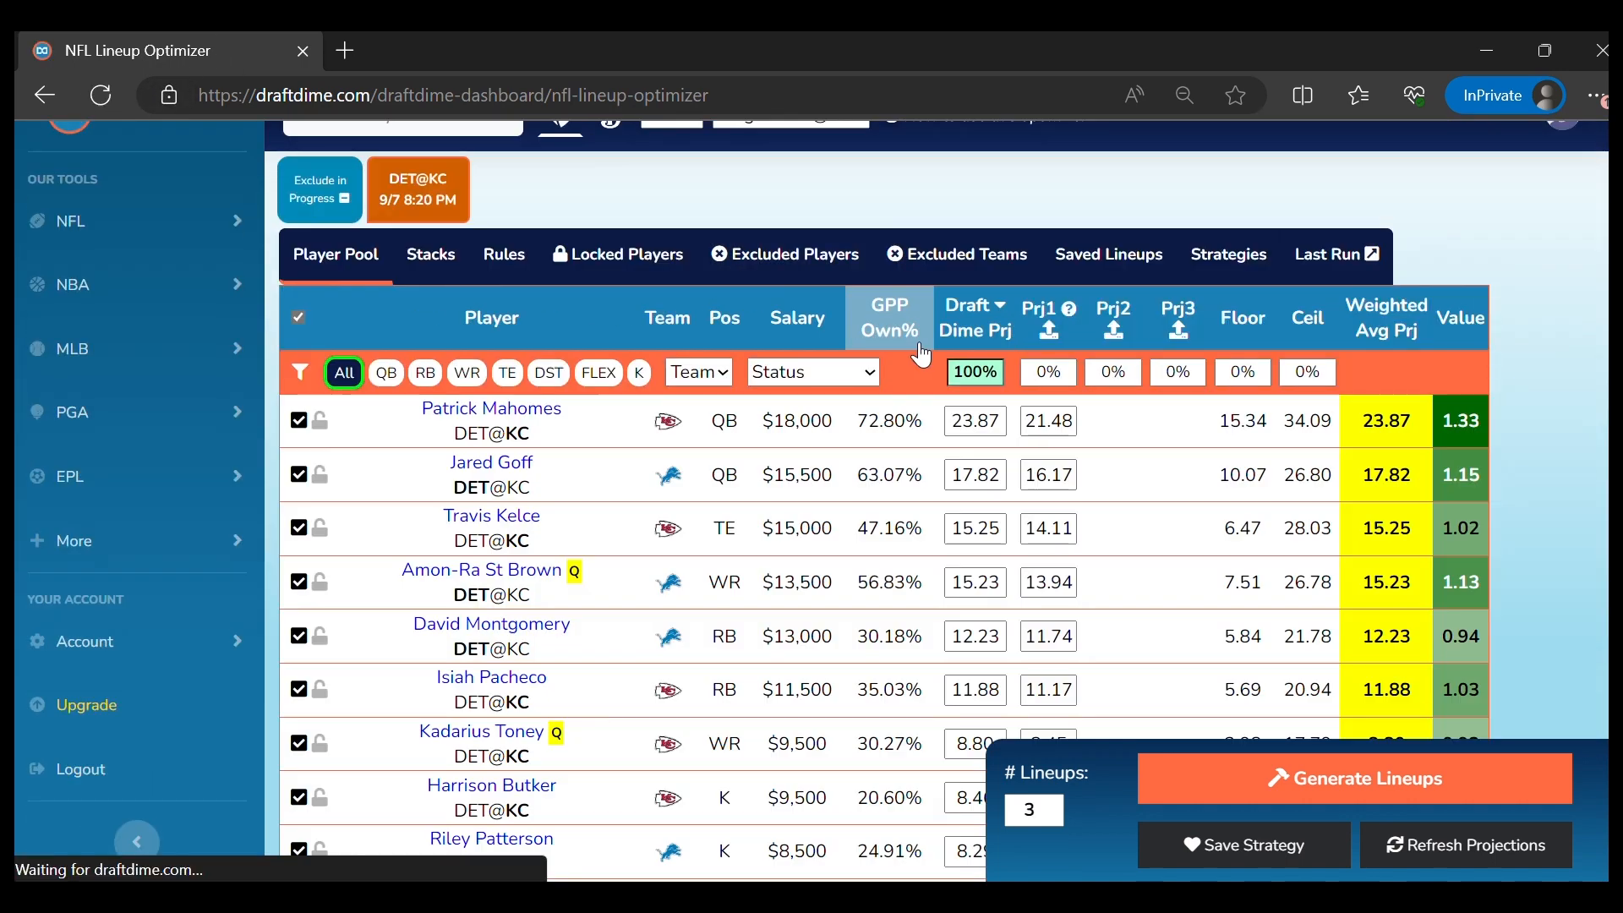
{"action": "left_click", "coordinate": [773, 160]}
{"action": "left_click", "coordinate": [773, 218]}
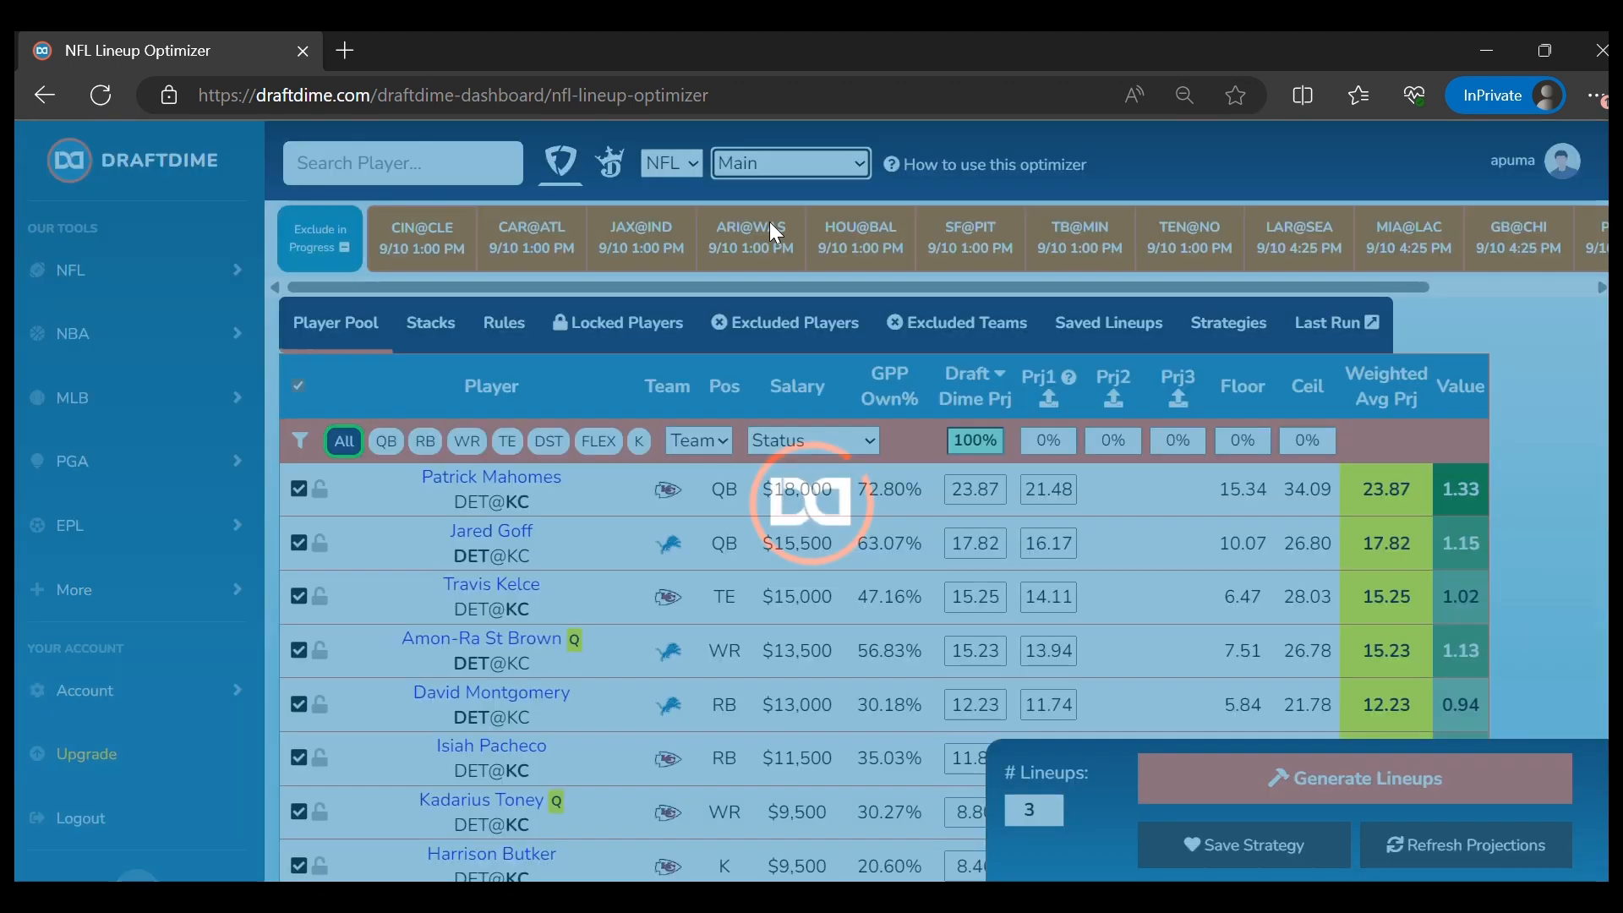
Create a custom player group rule containing DeVonta Smith and AJ Brown
{"action": "left_click", "coordinate": [506, 324]}
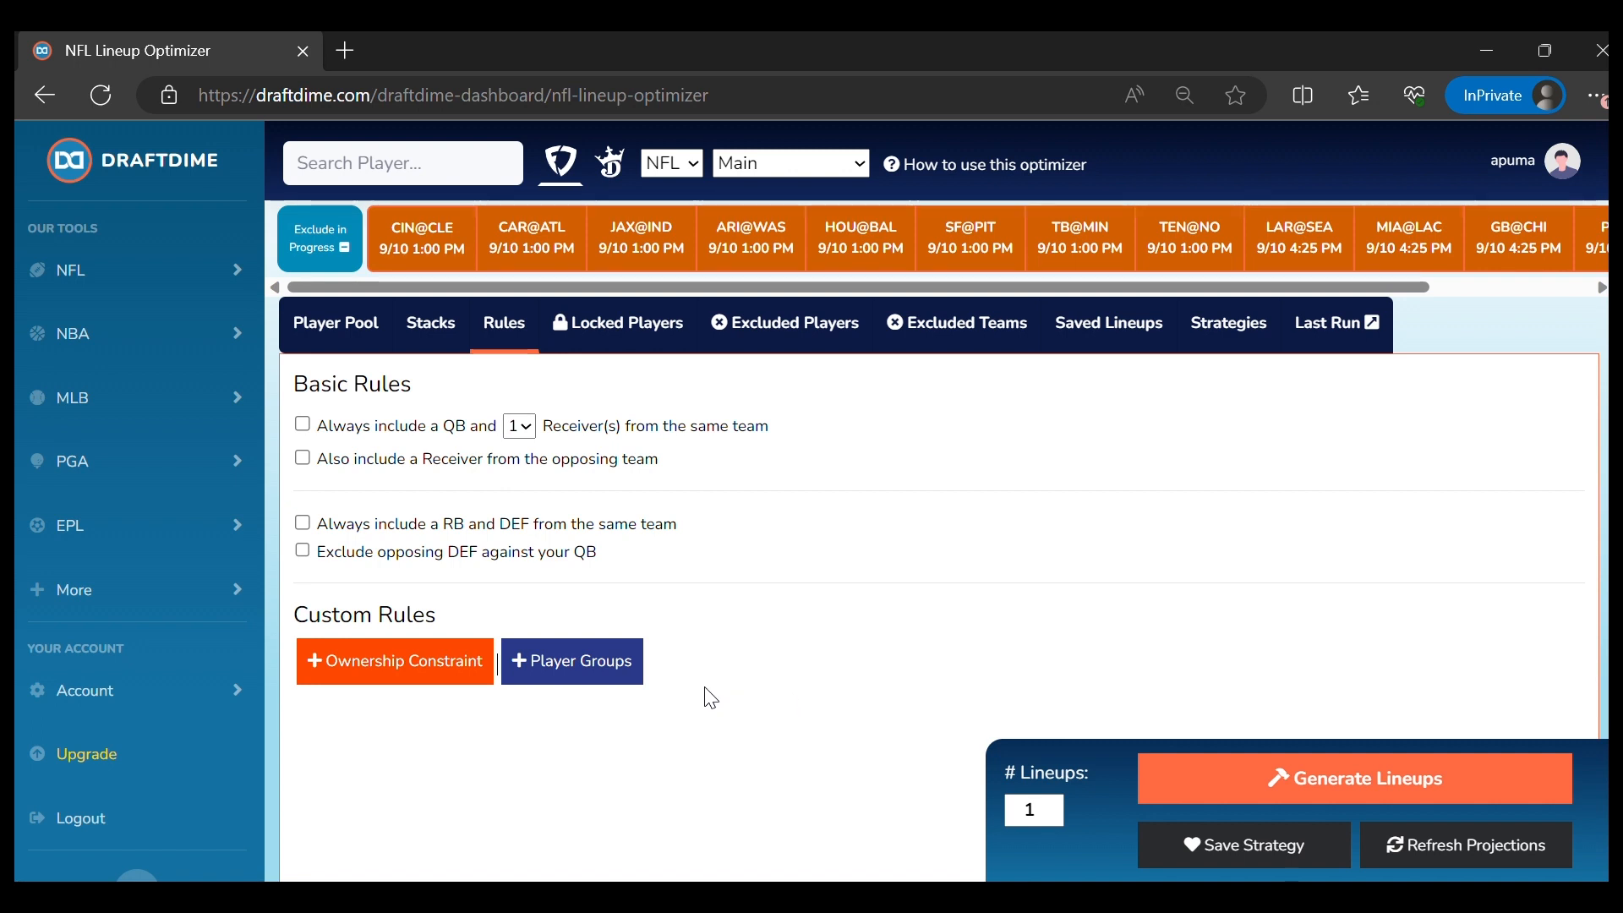
{"action": "left_click", "coordinate": [625, 686]}
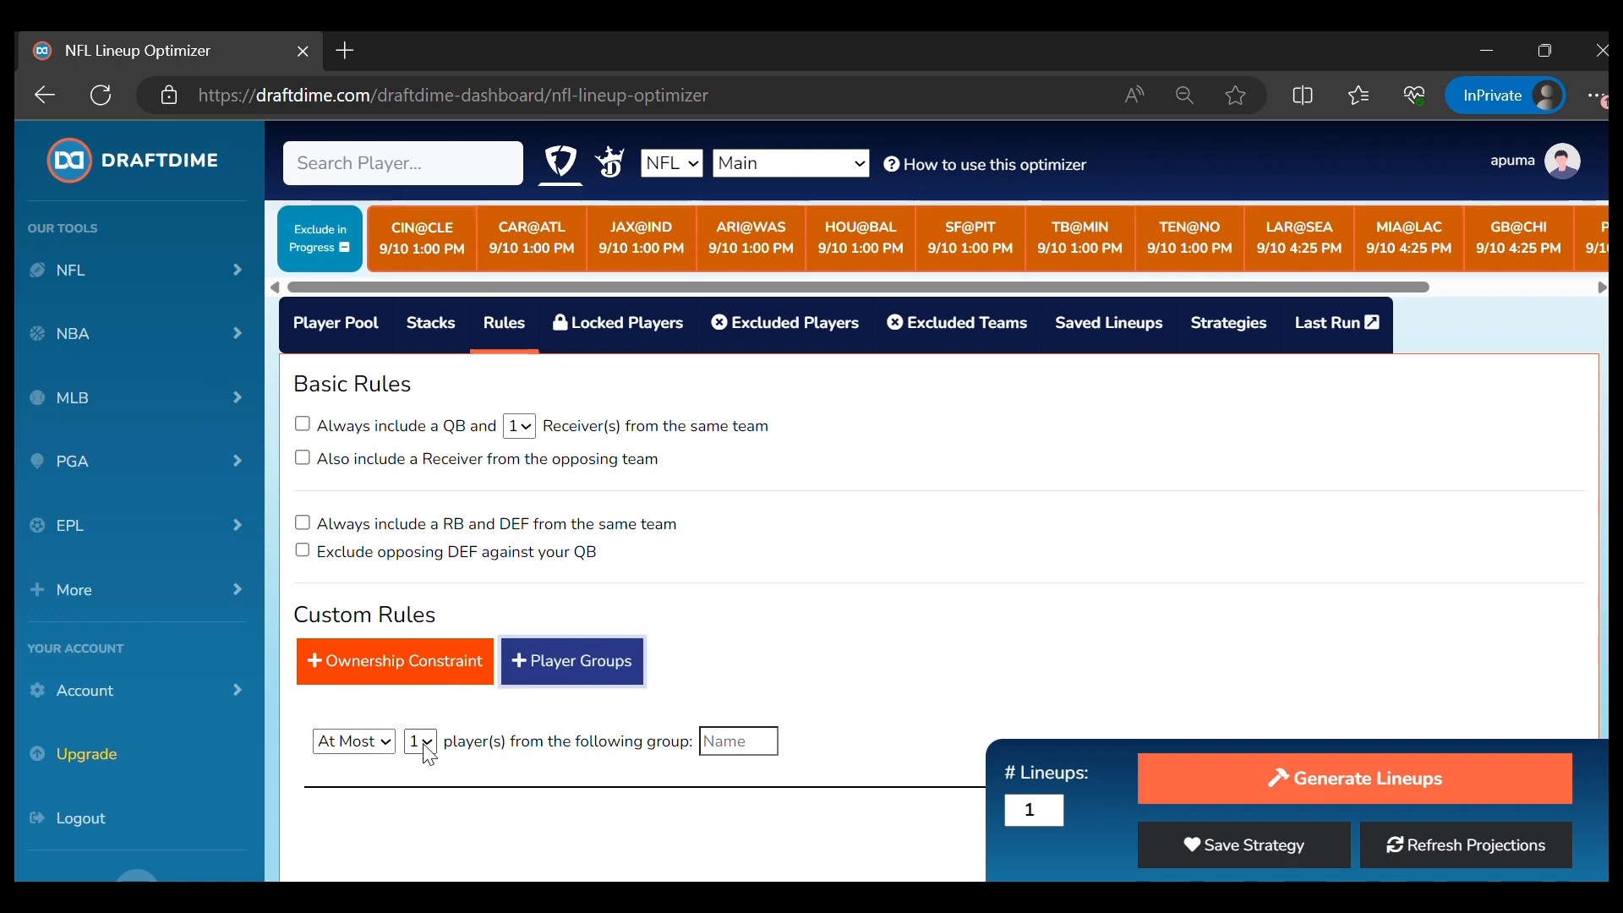
{"action": "left_click", "coordinate": [732, 744]}
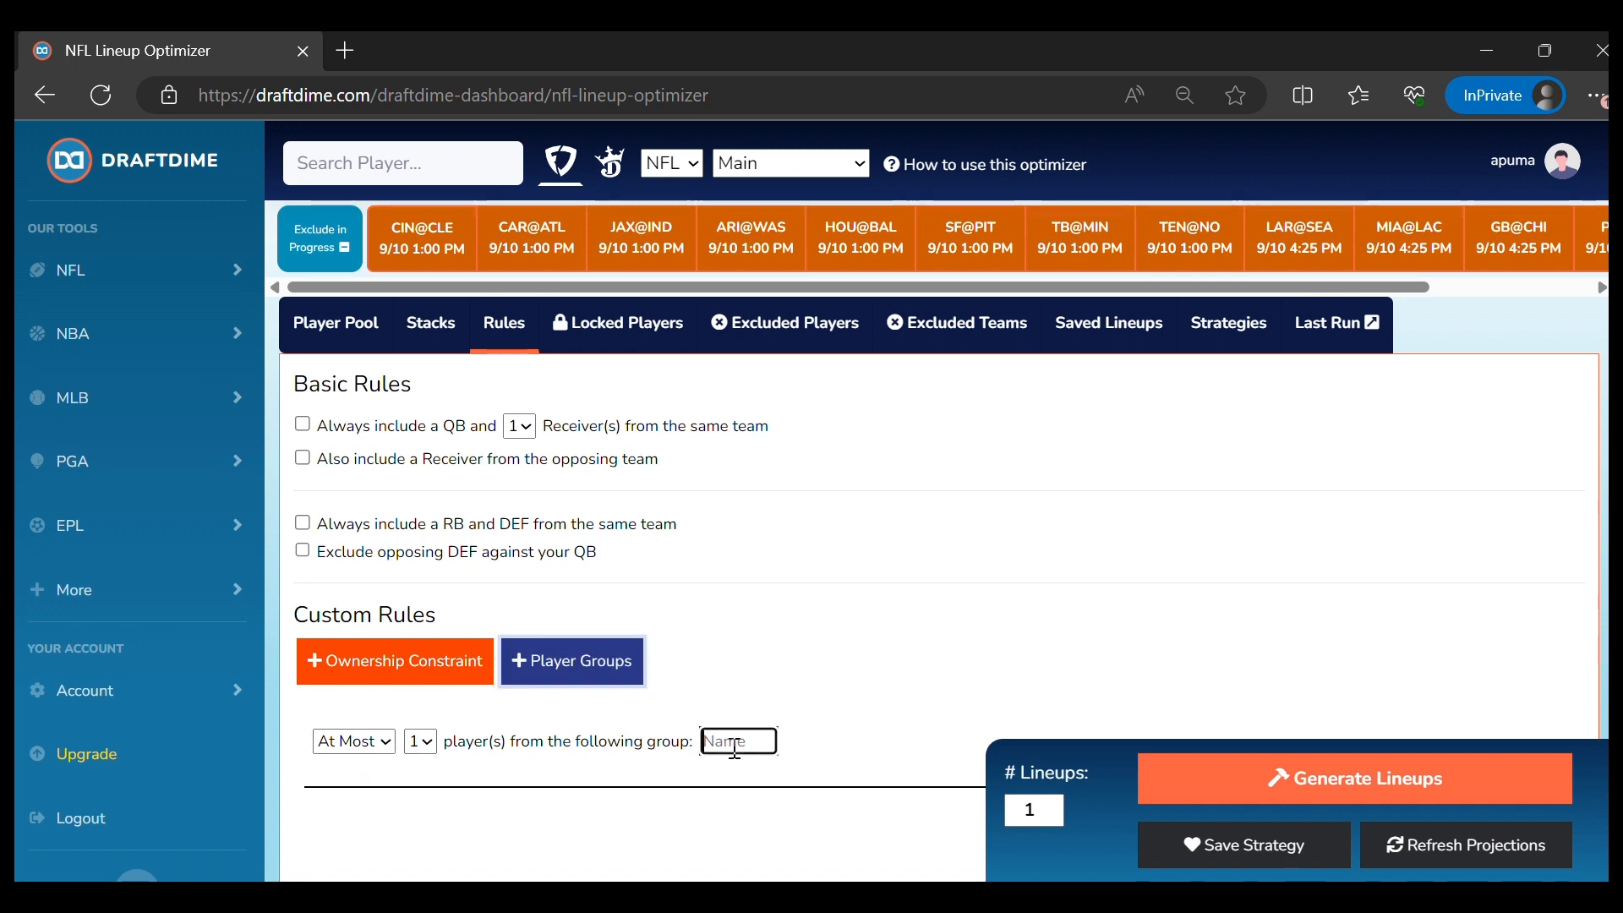
{"action": "type", "text": "dev"}
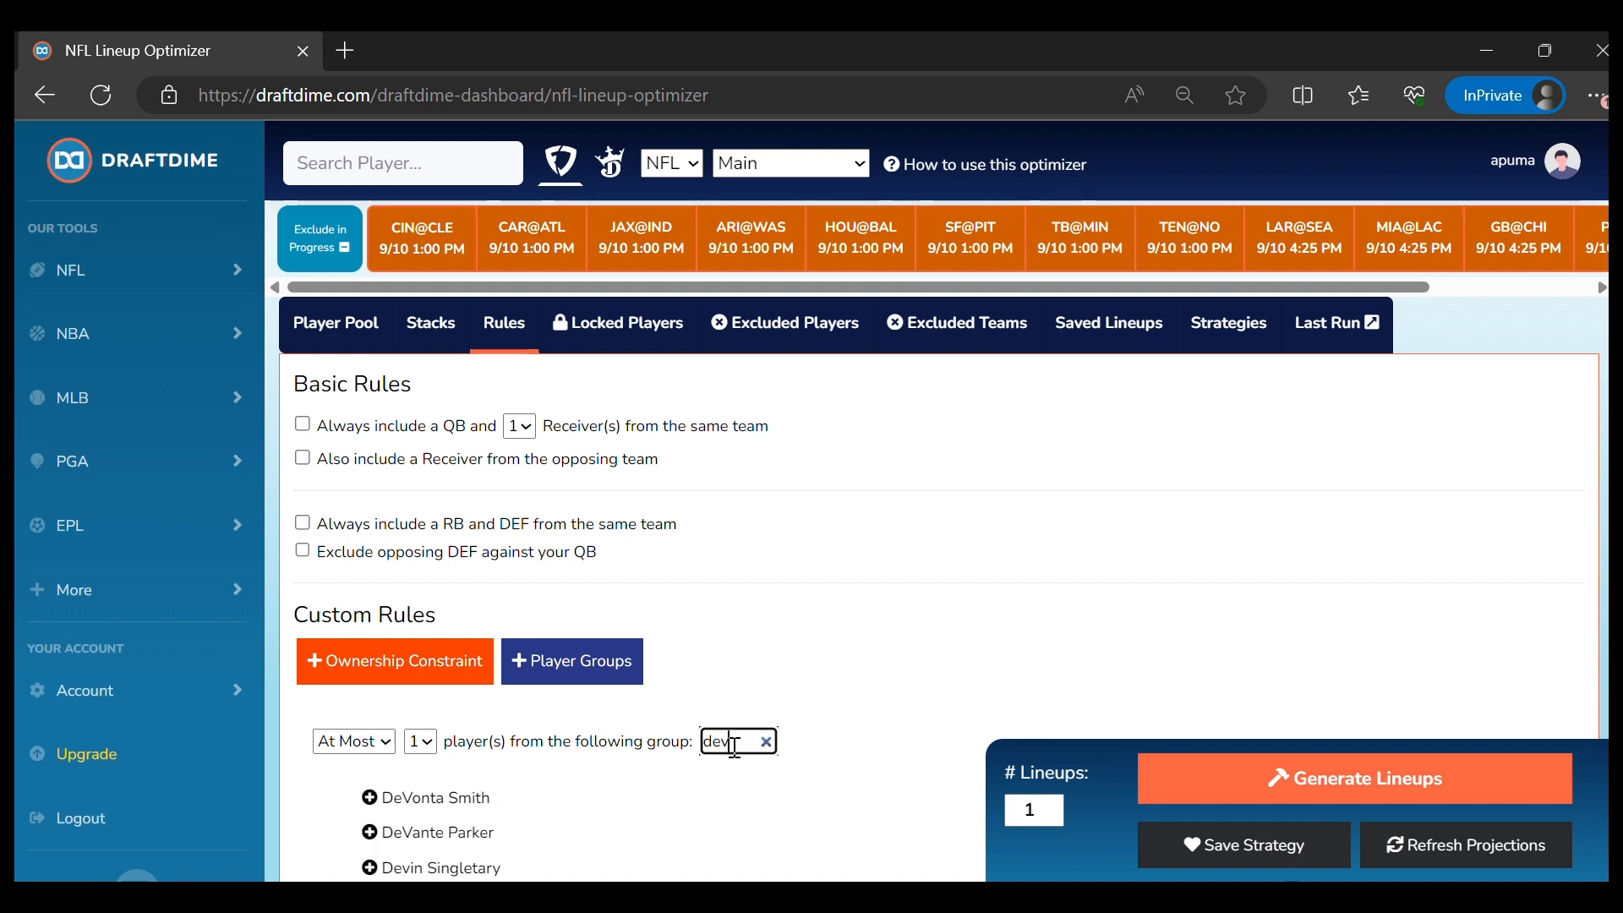
{"action": "scroll", "coordinate": [679, 728], "scroll_direction": "down", "scroll_amount": 1}
{"action": "left_click", "coordinate": [478, 688]}
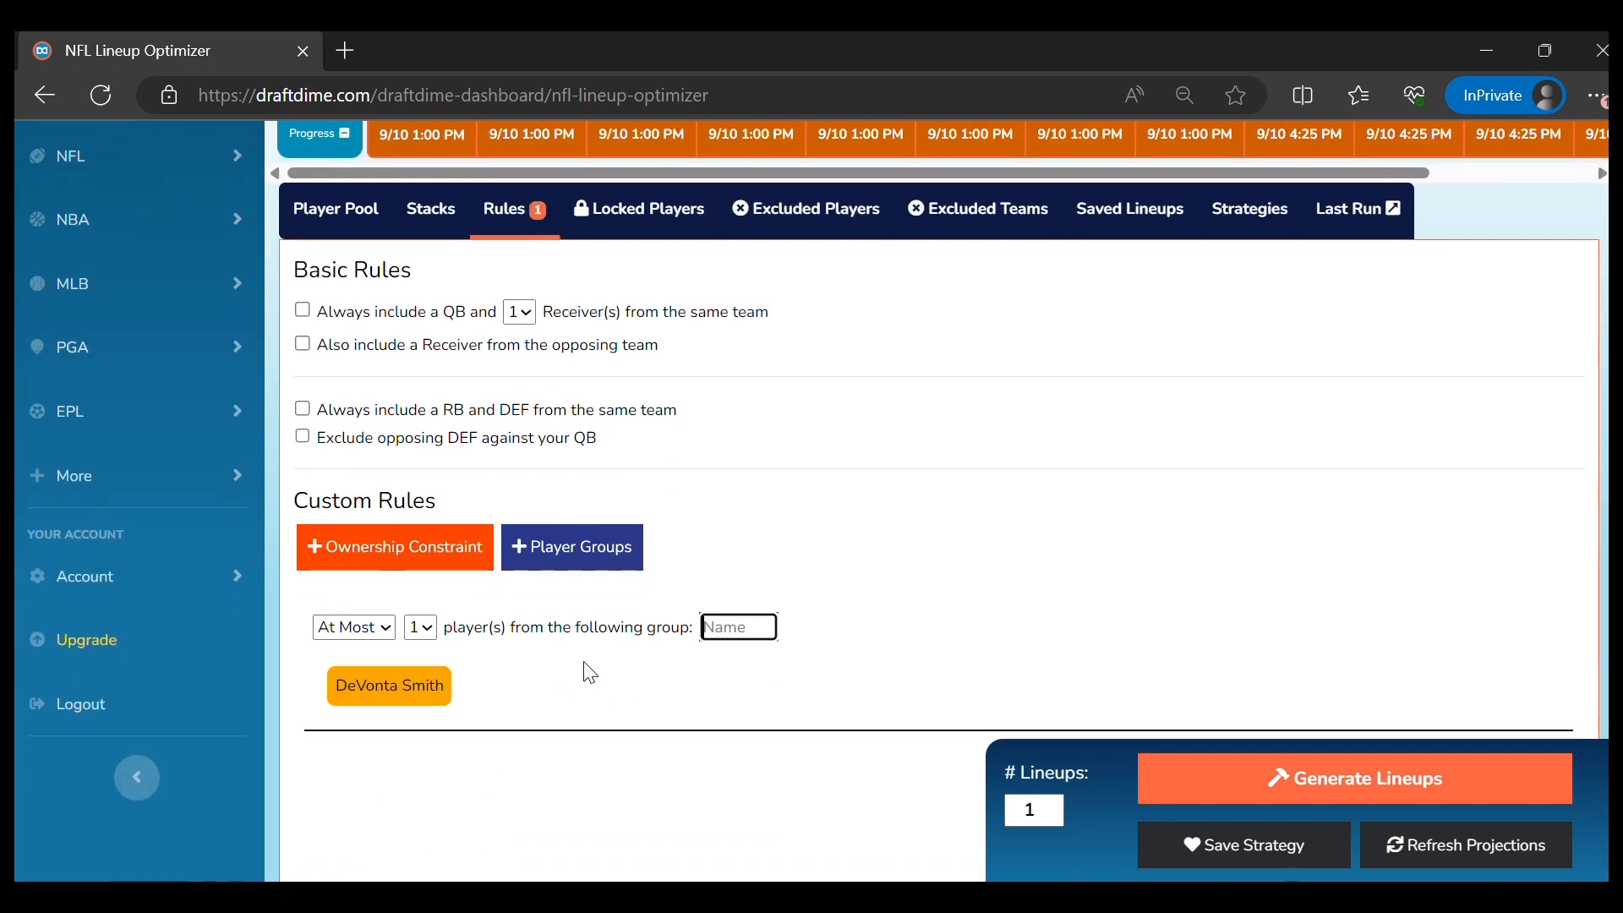
{"action": "type", "text": "aj b"}
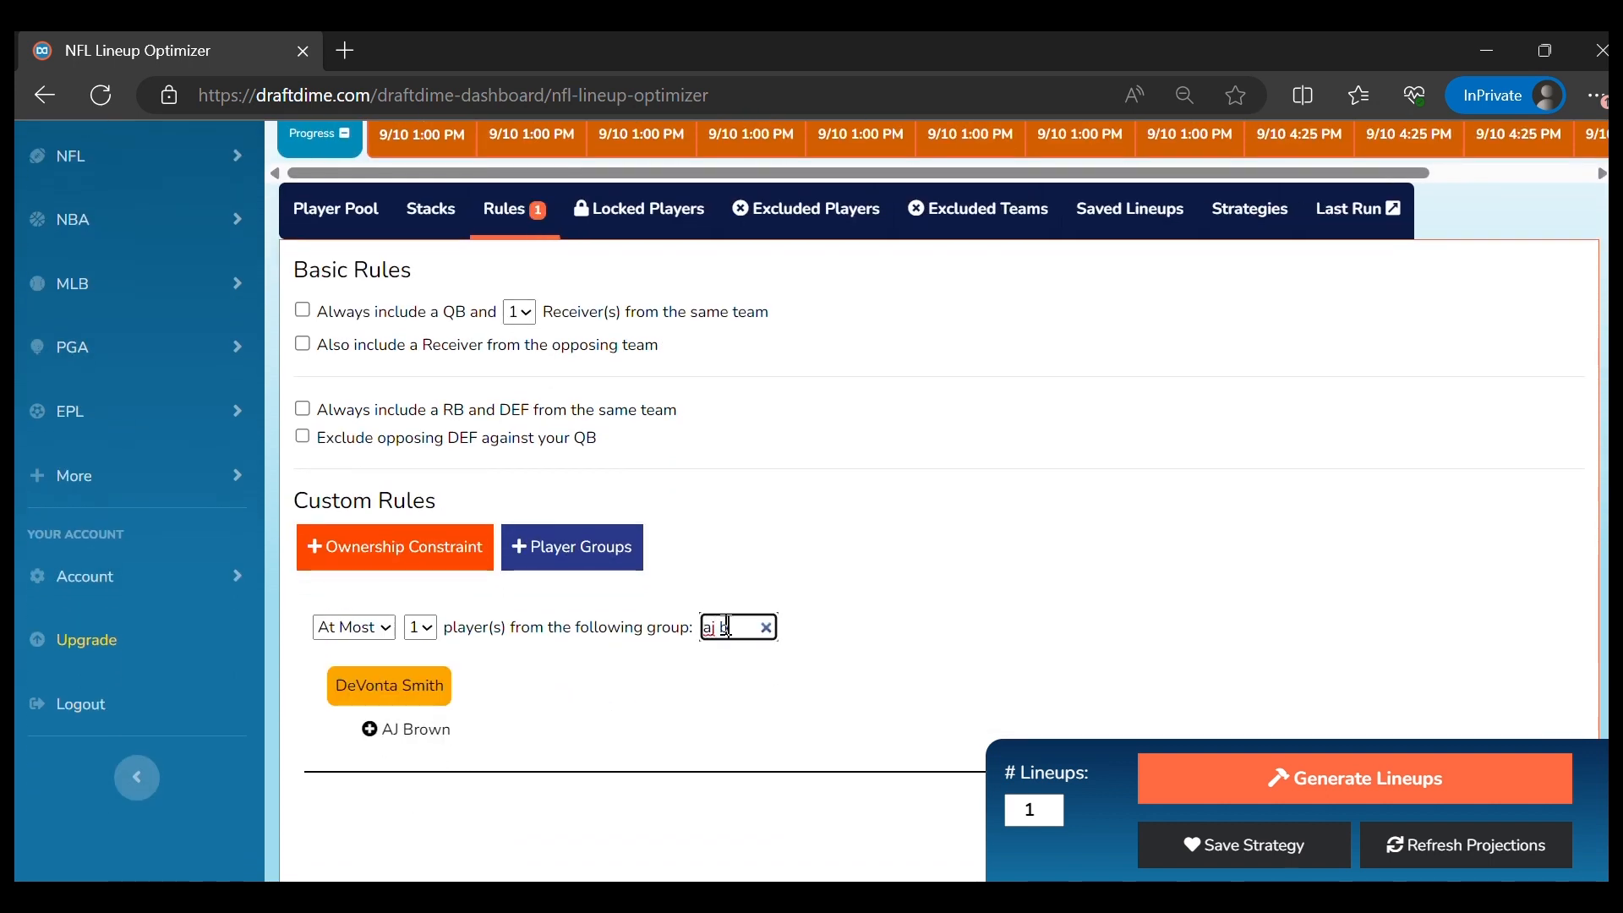
{"action": "left_click", "coordinate": [369, 728]}
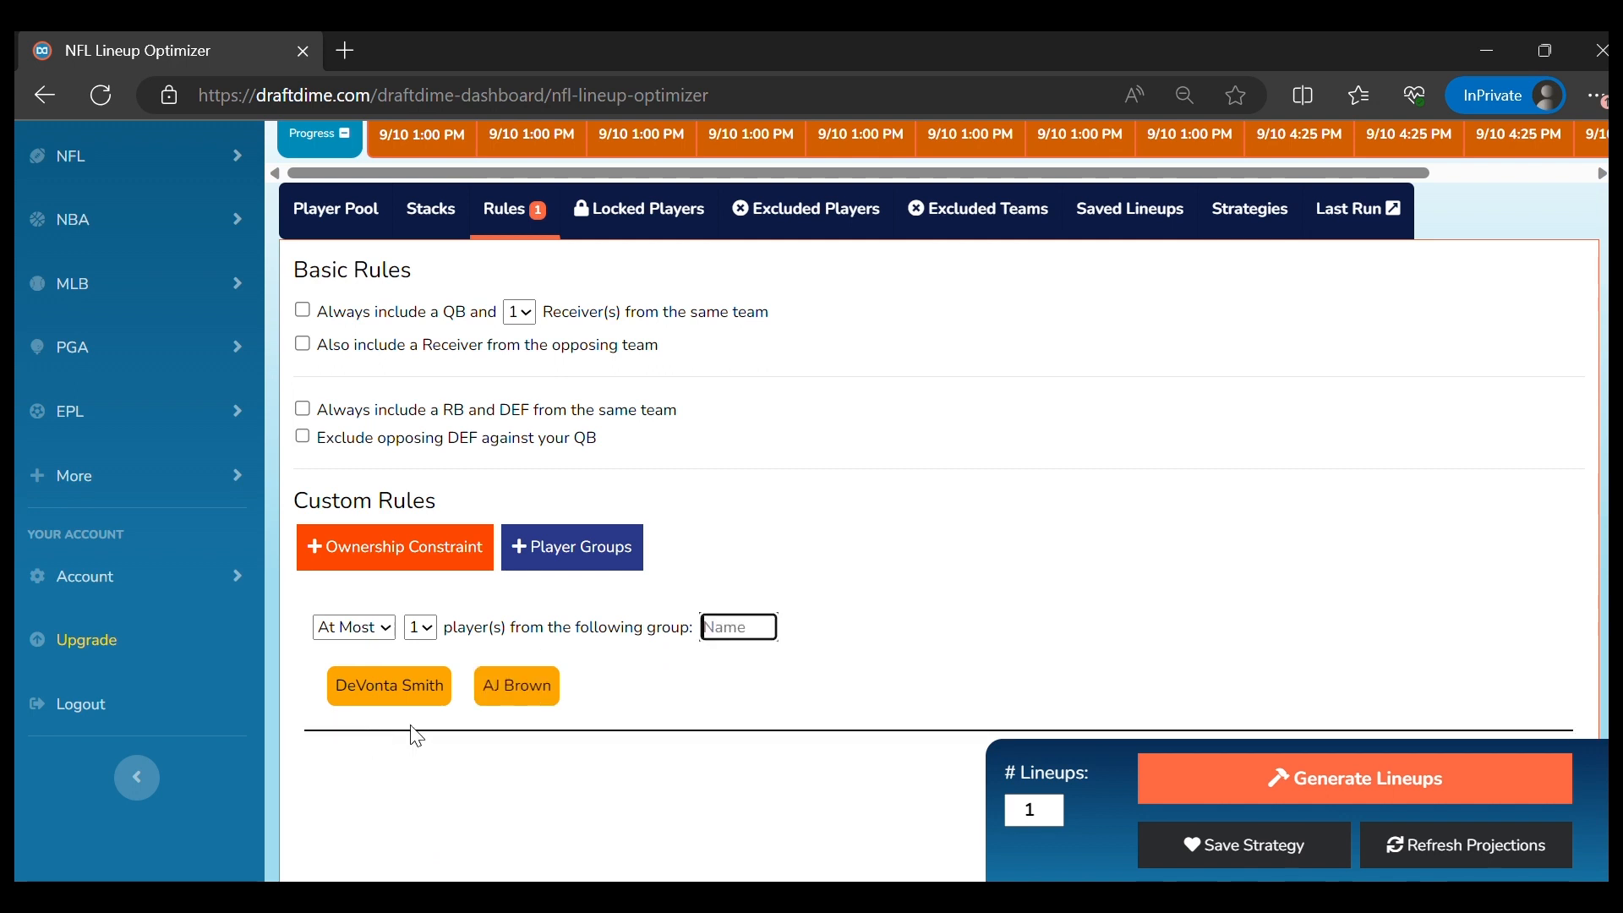
Require at least 1 player from the group, generate a lineup to review the rule's effect, and close the result
{"action": "left_click", "coordinate": [355, 626]}
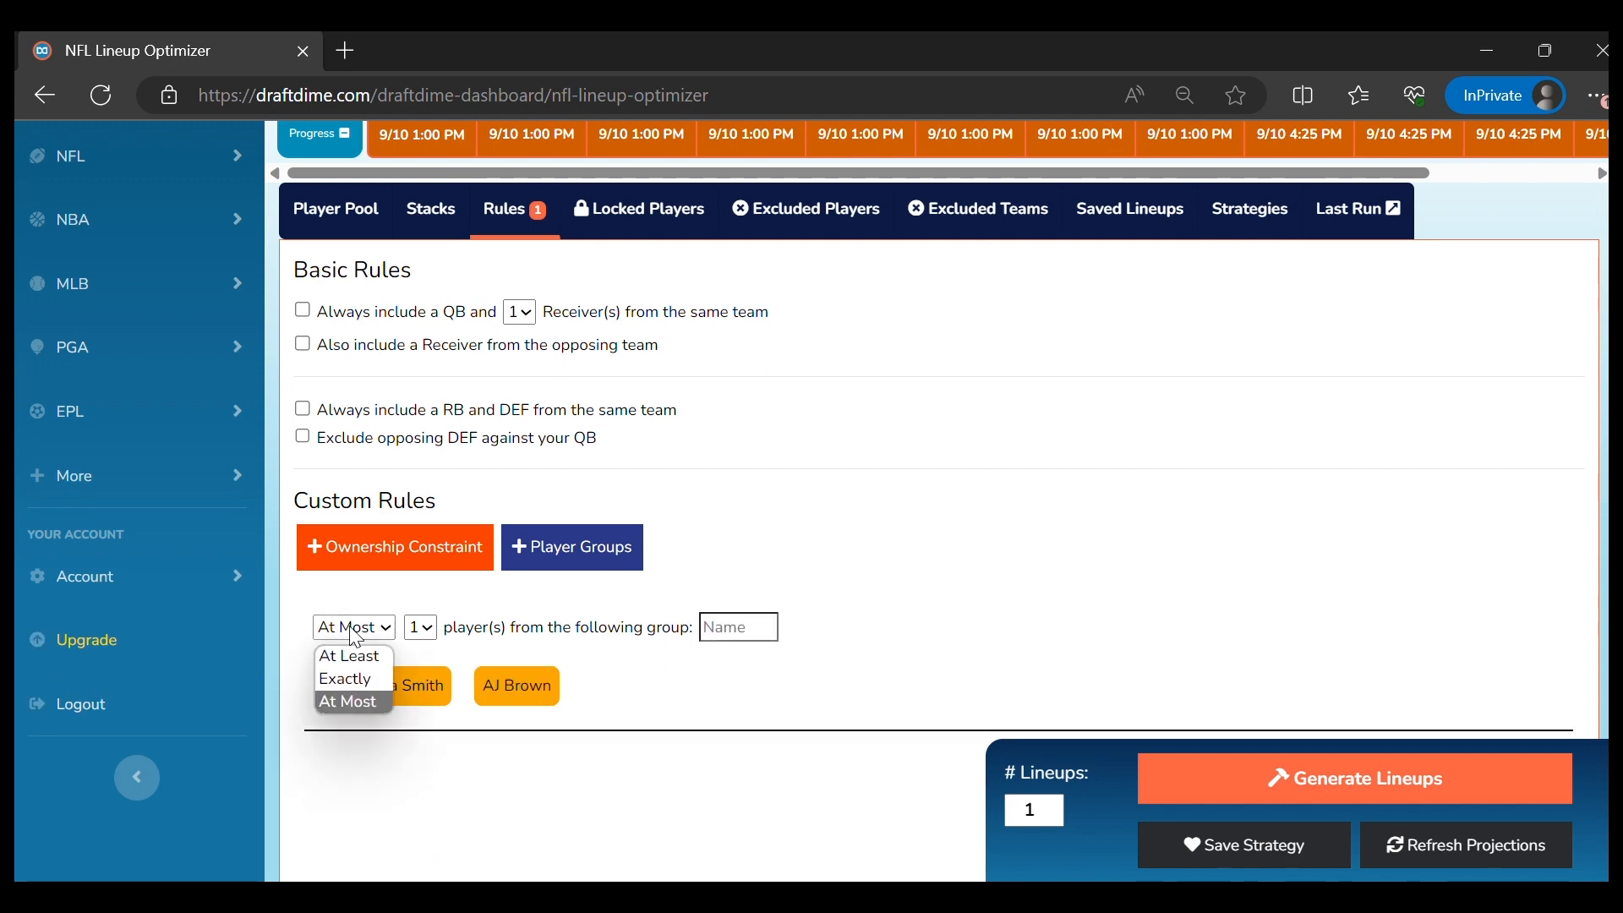
{"action": "left_click", "coordinate": [359, 657]}
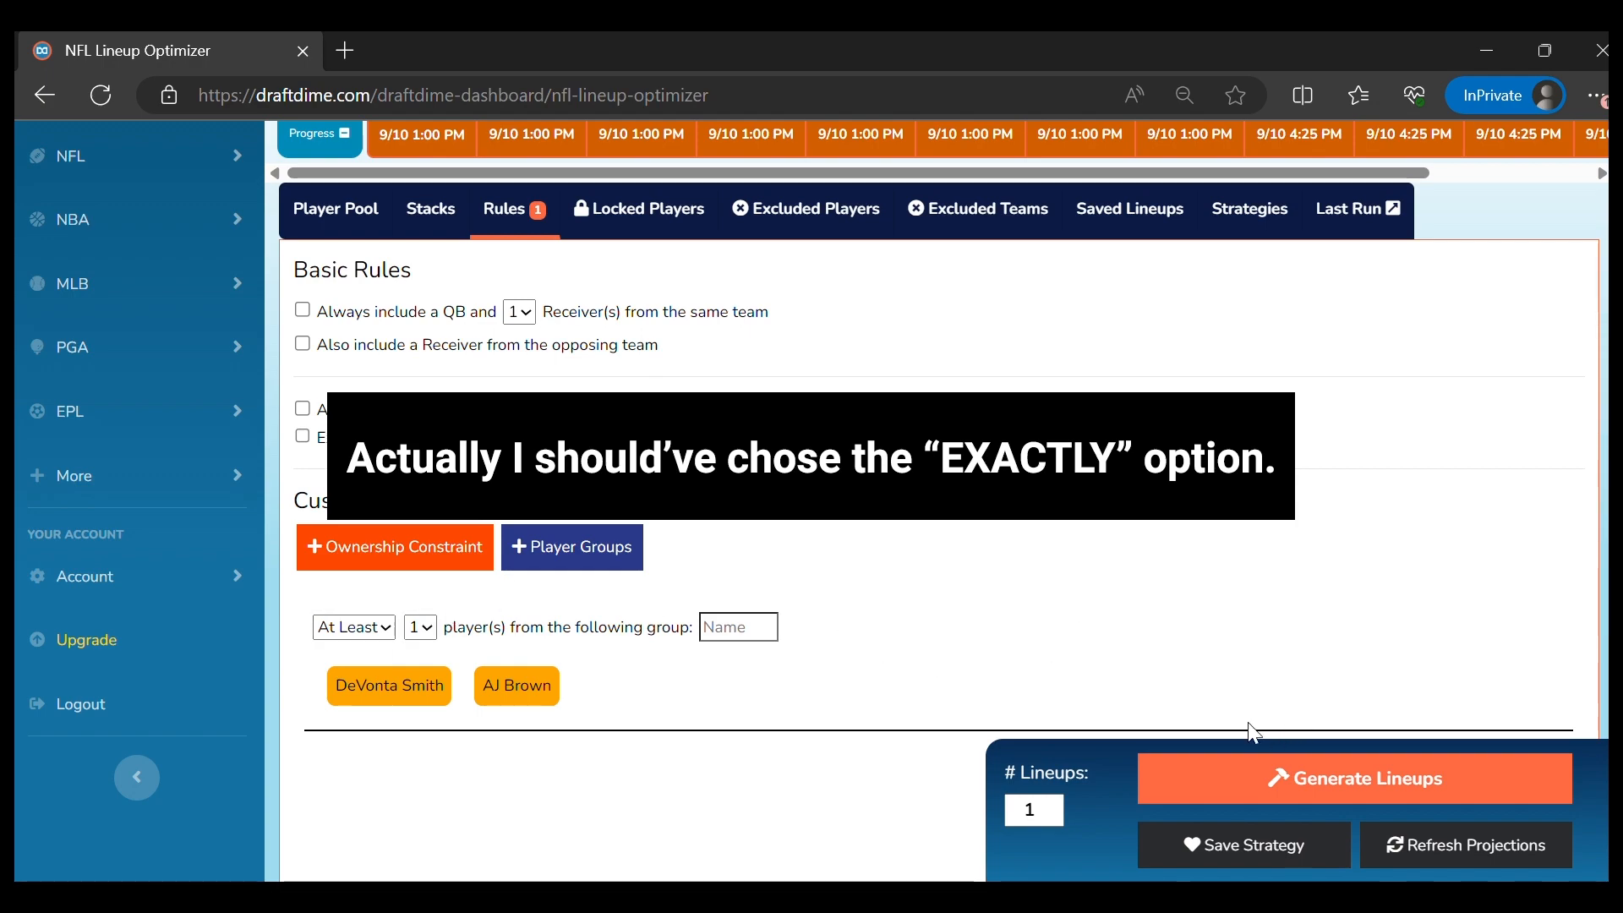
{"action": "left_click", "coordinate": [1270, 793]}
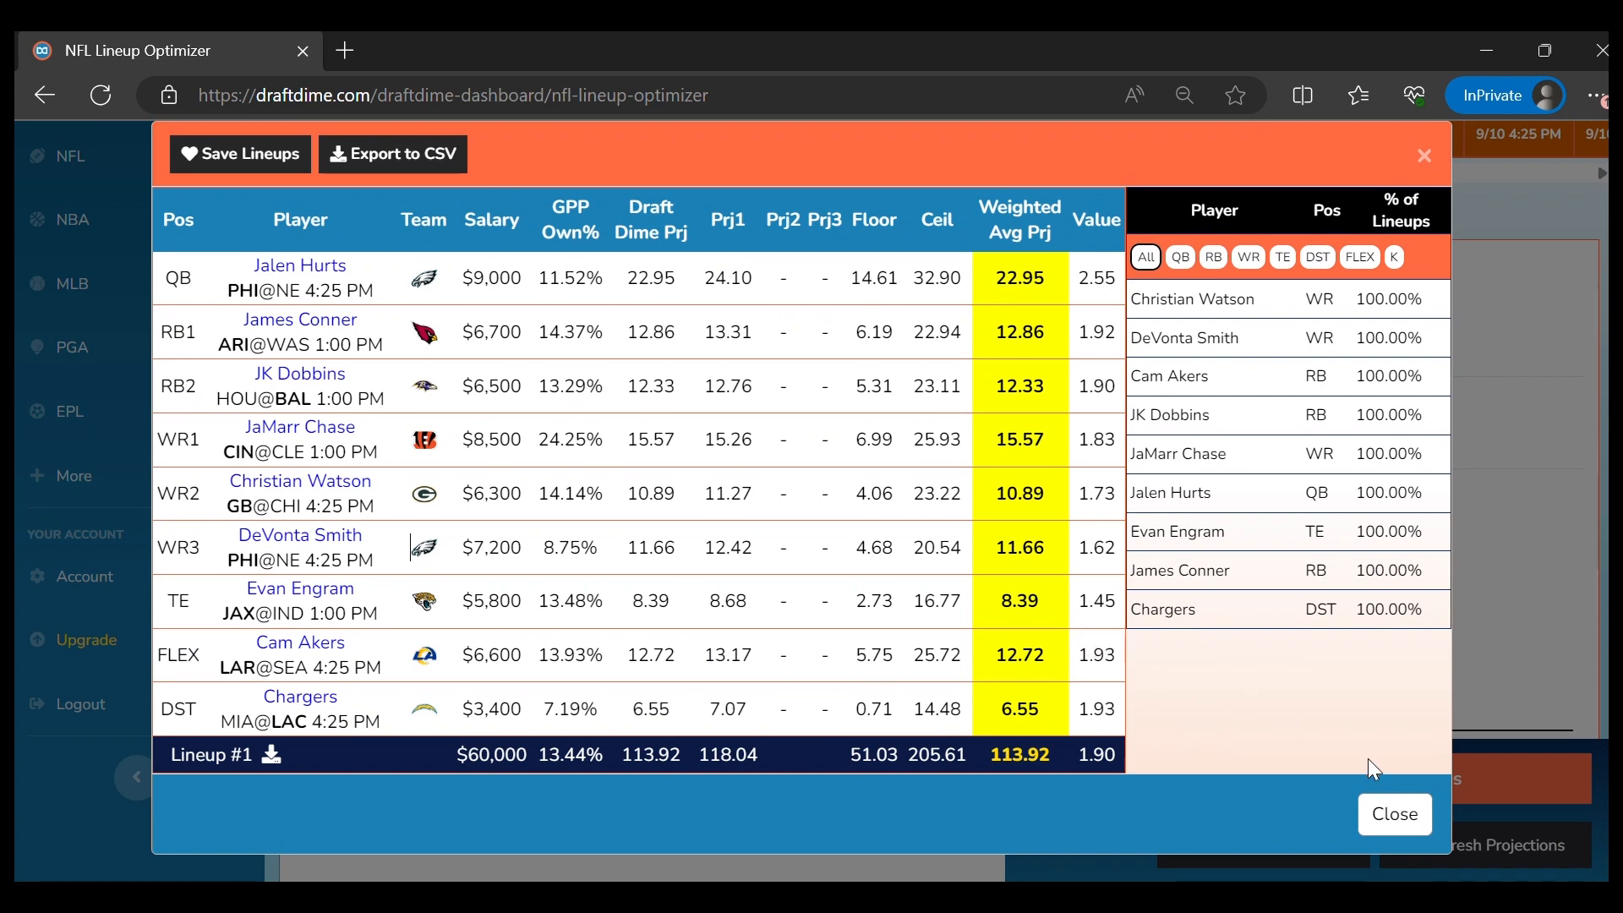
{"action": "left_click", "coordinate": [1365, 813]}
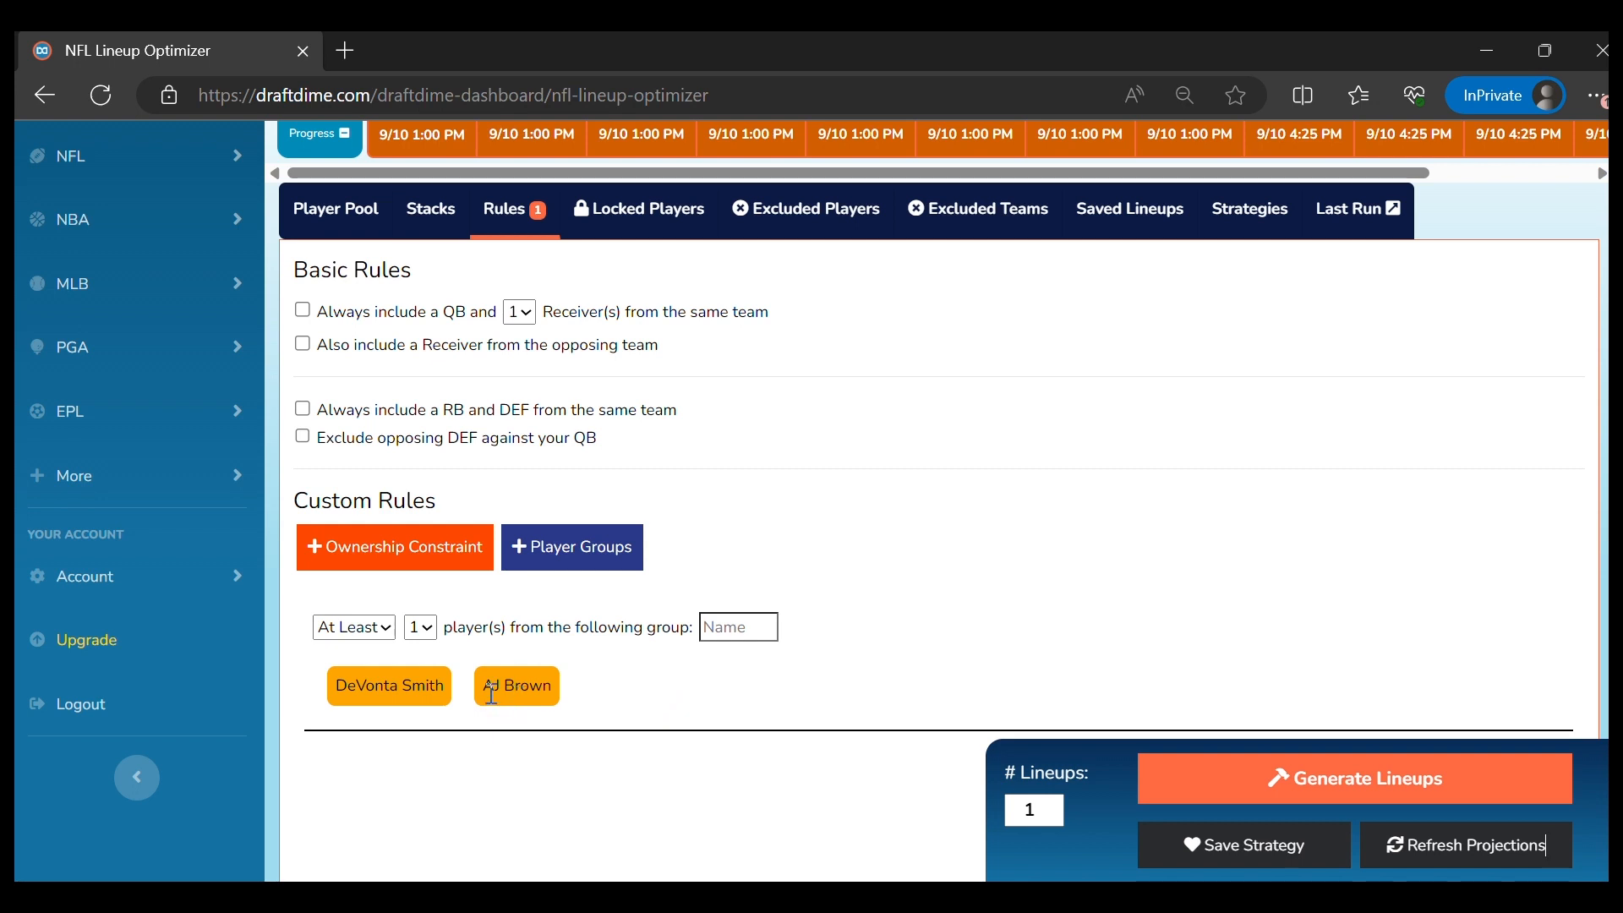
Change the DeVonta Smith and AJ Brown group rule to At Most
{"action": "left_click", "coordinate": [379, 630]}
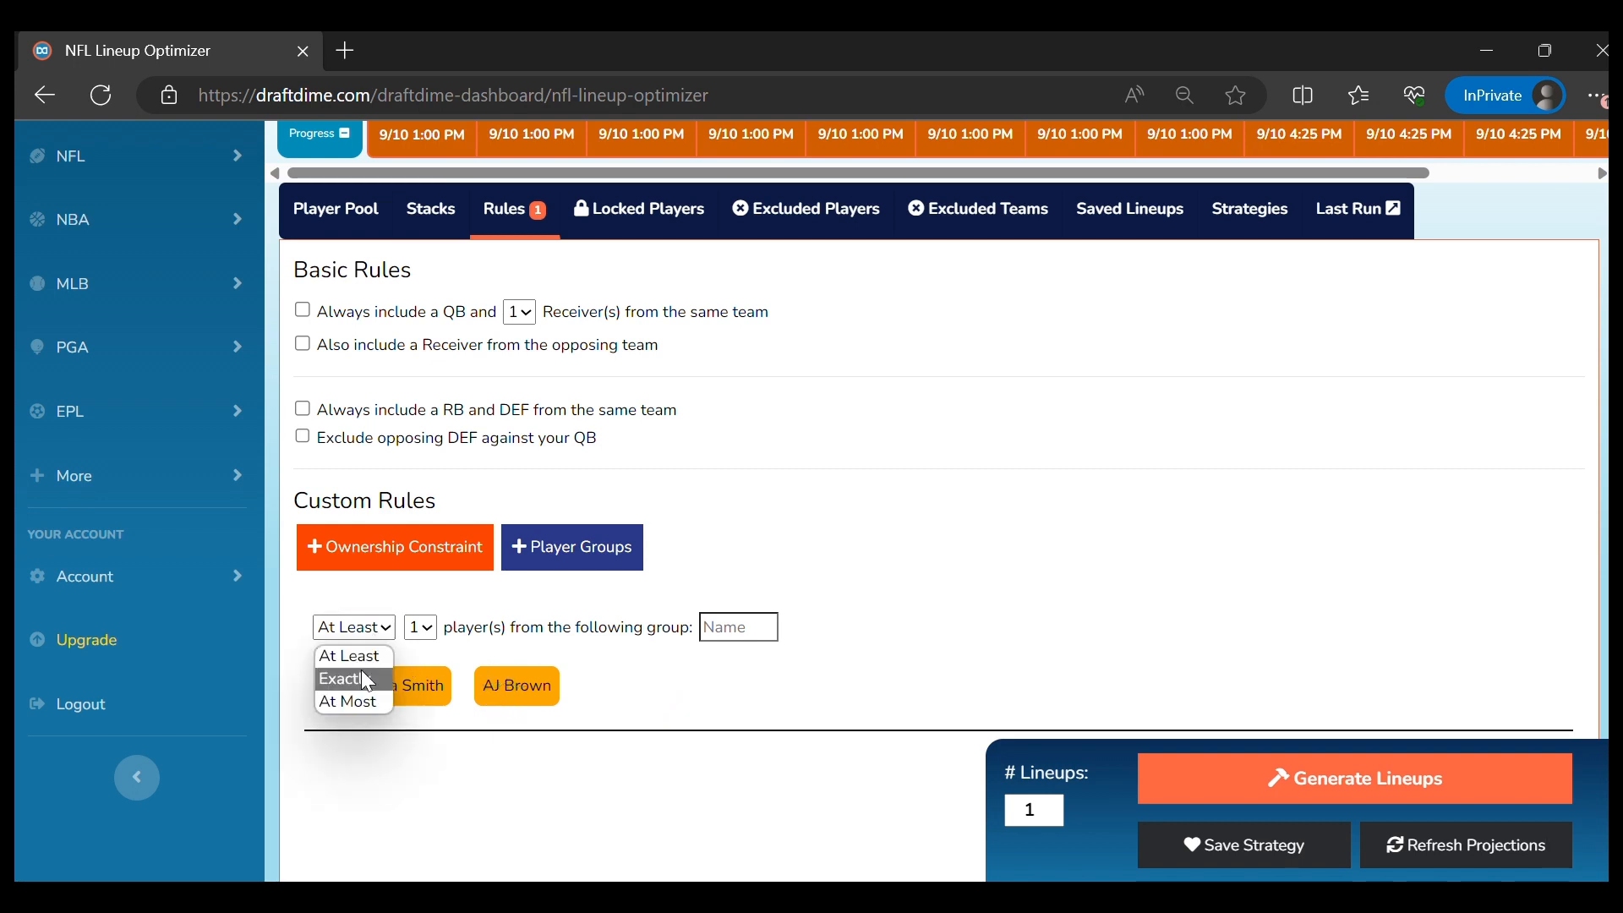
{"action": "left_click", "coordinate": [353, 701]}
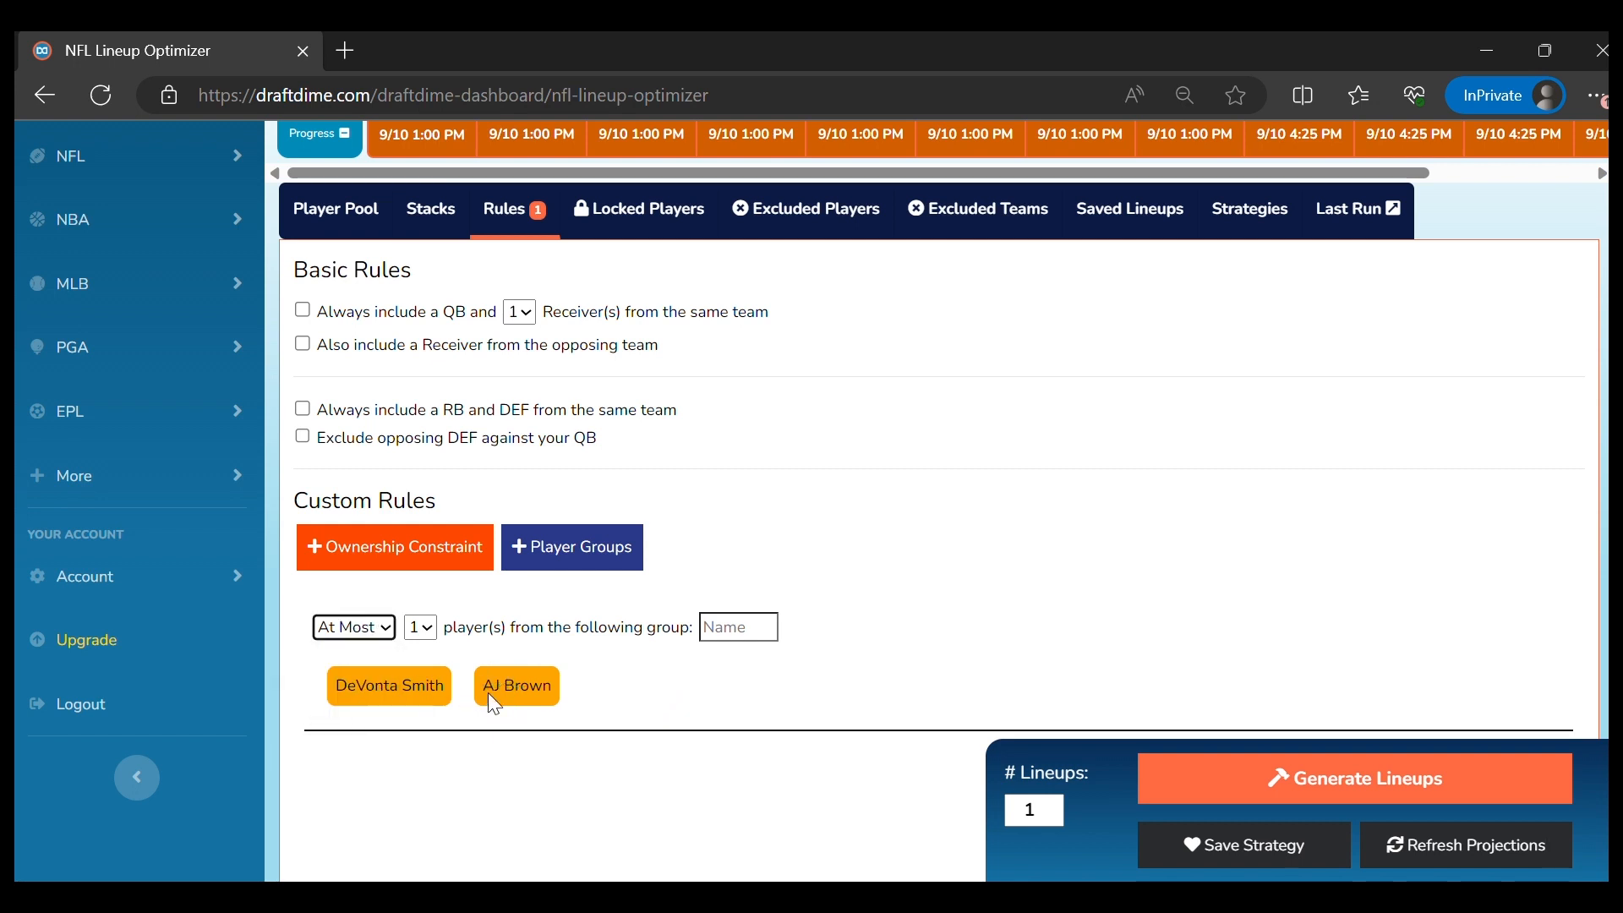
{"action": "left_click", "coordinate": [715, 706]}
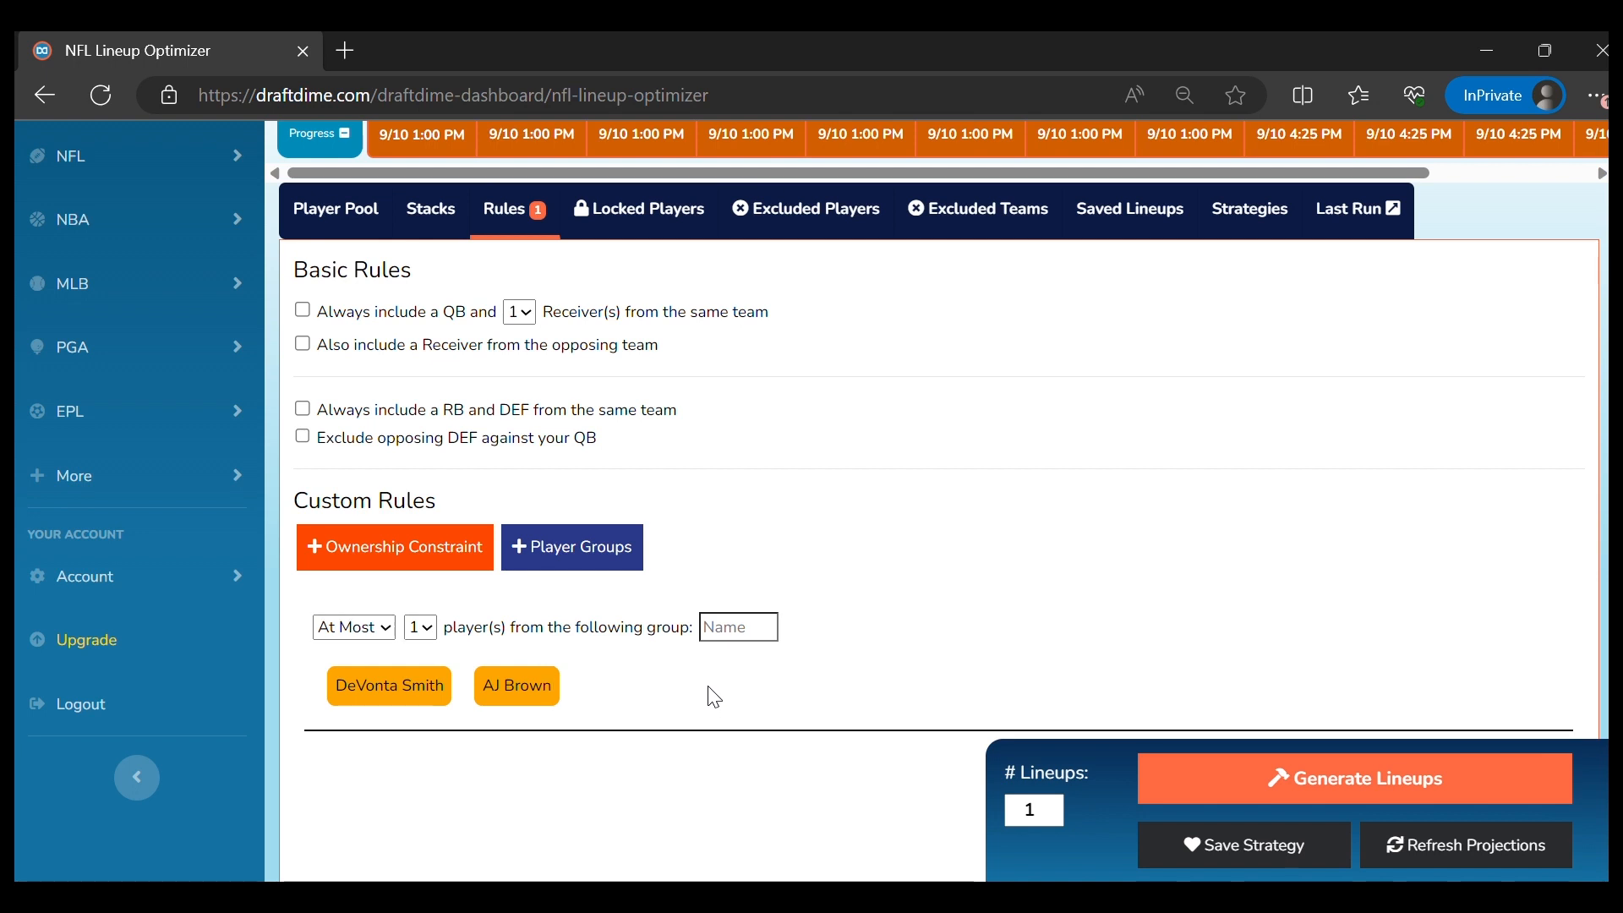
Add a second player group rule and look at its player count choices
{"action": "scroll", "coordinate": [677, 669], "scroll_direction": "down", "scroll_amount": 2}
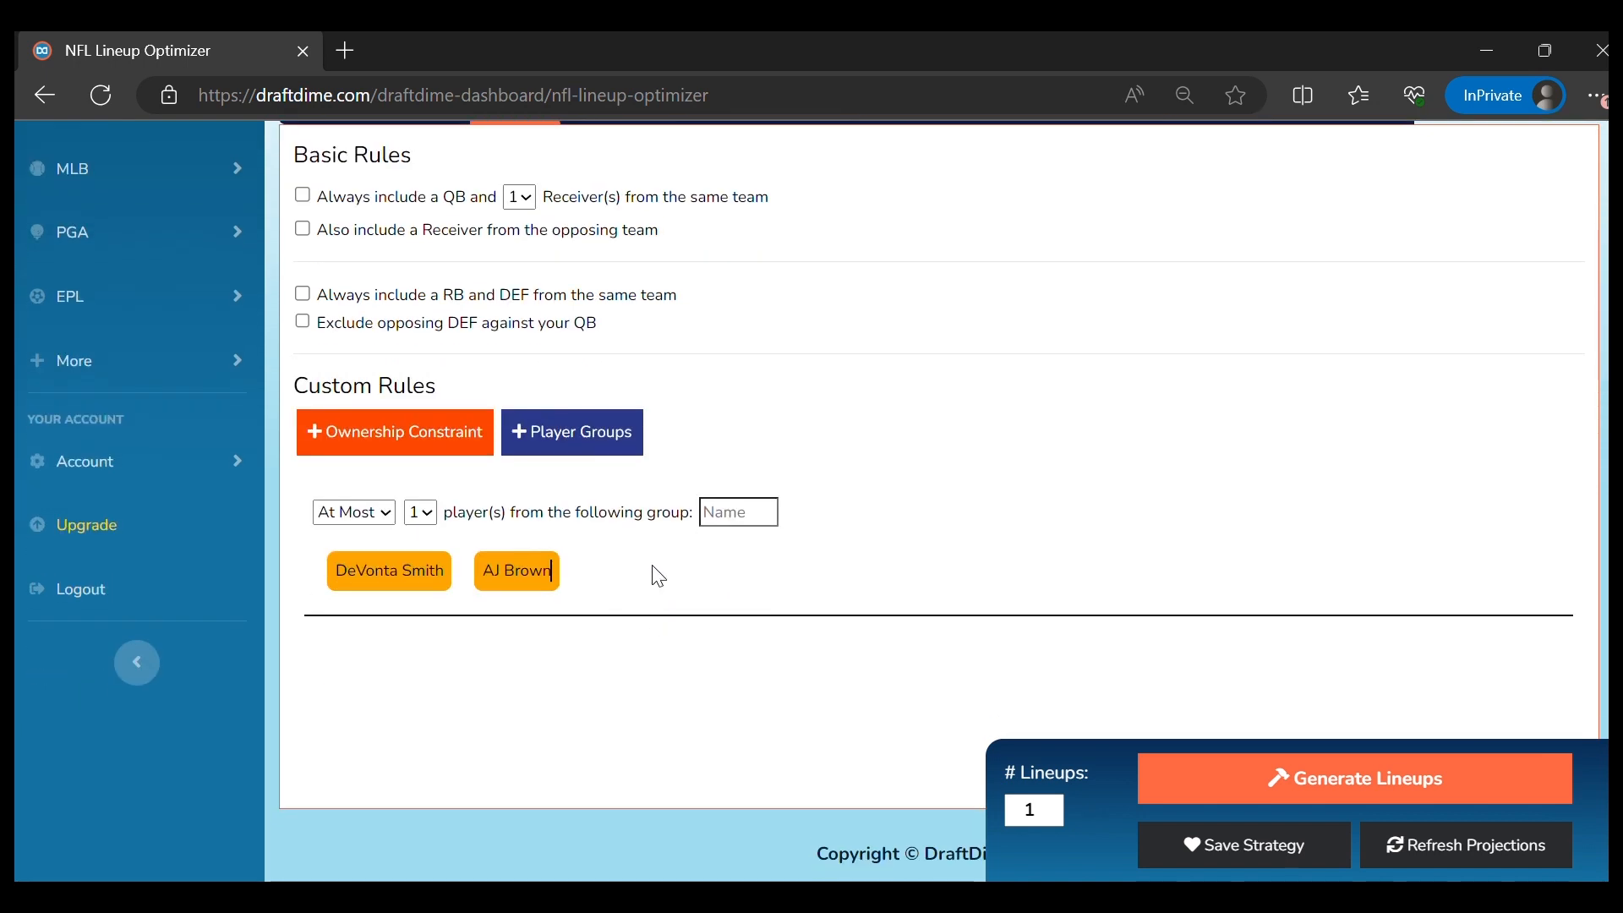
{"action": "left_click", "coordinate": [583, 443]}
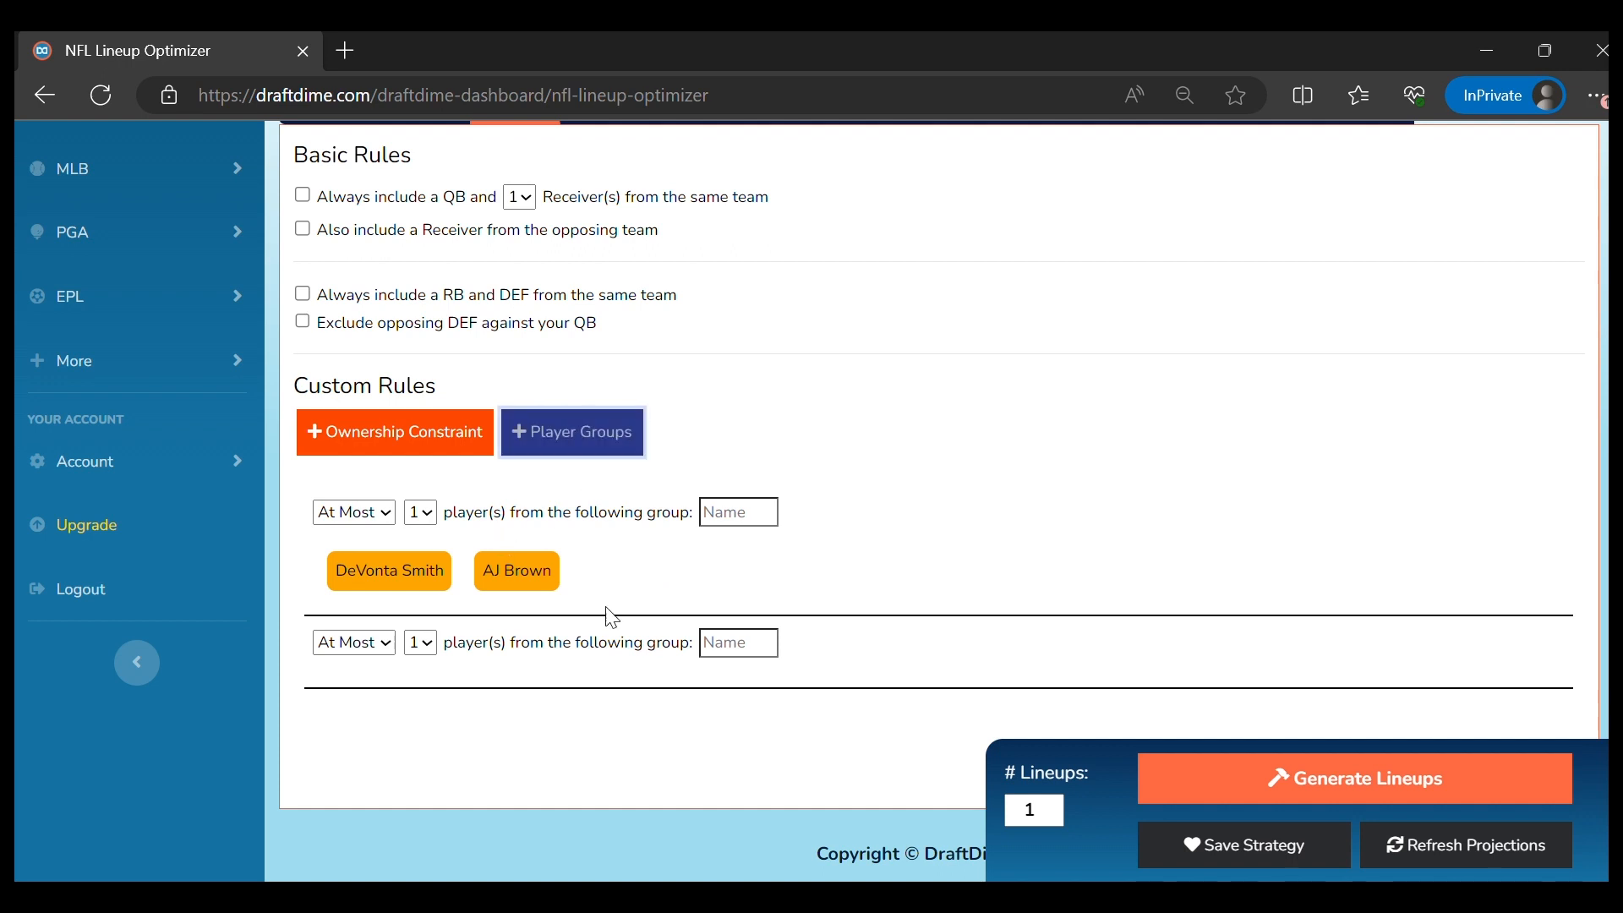
{"action": "left_click", "coordinate": [420, 650]}
{"action": "left_click", "coordinate": [420, 652]}
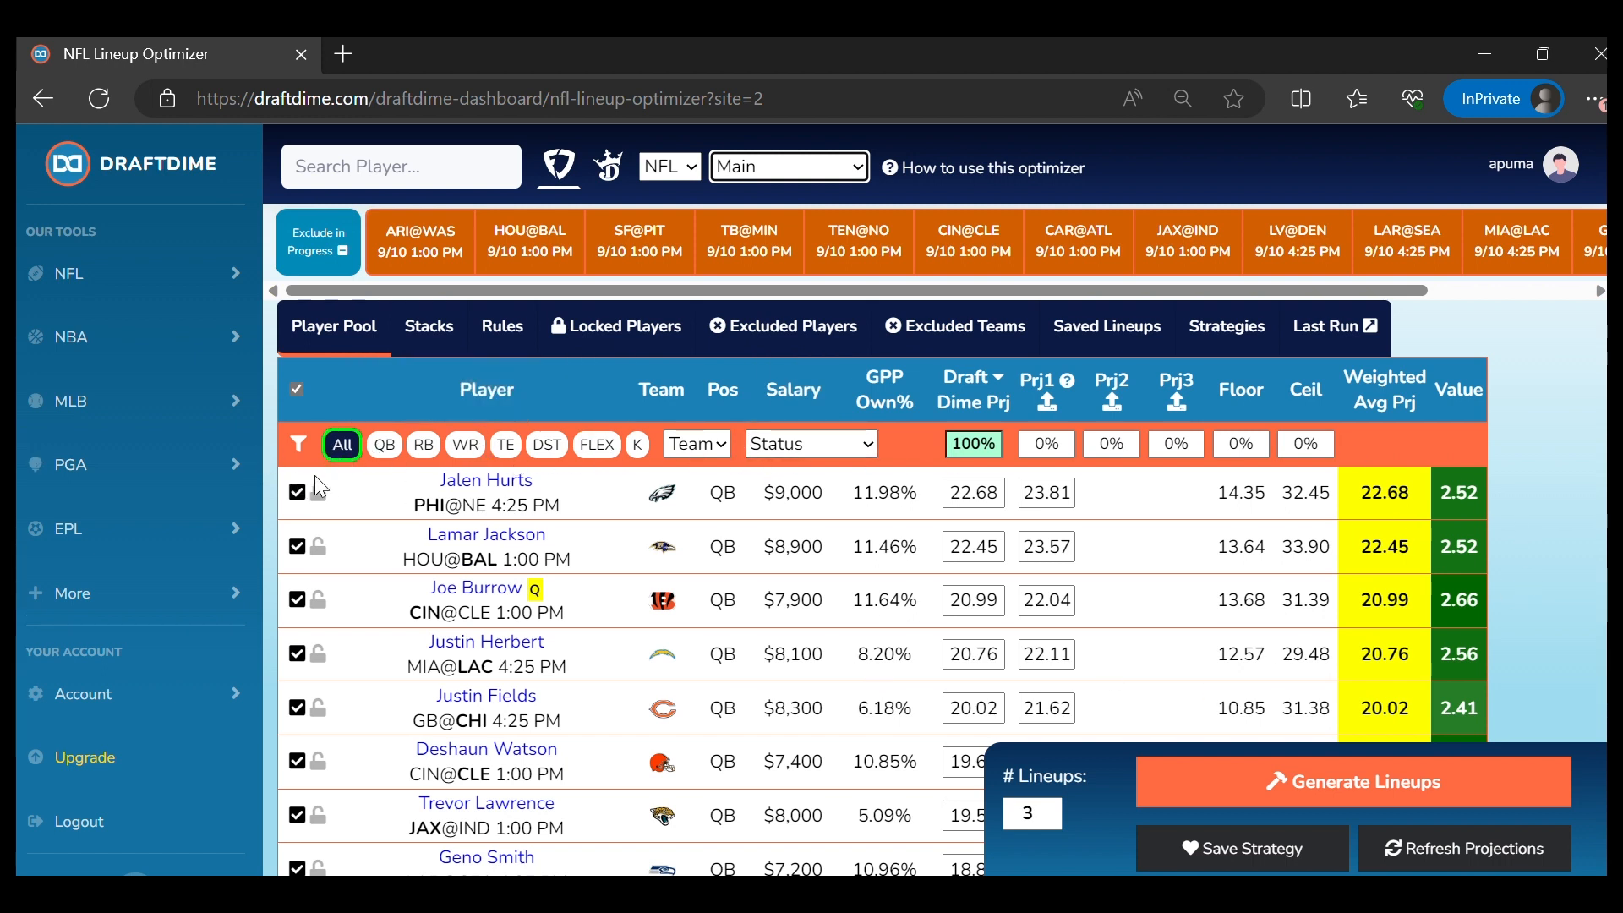
Look through the team and status filter options of the player pool
{"action": "left_click", "coordinate": [697, 444]}
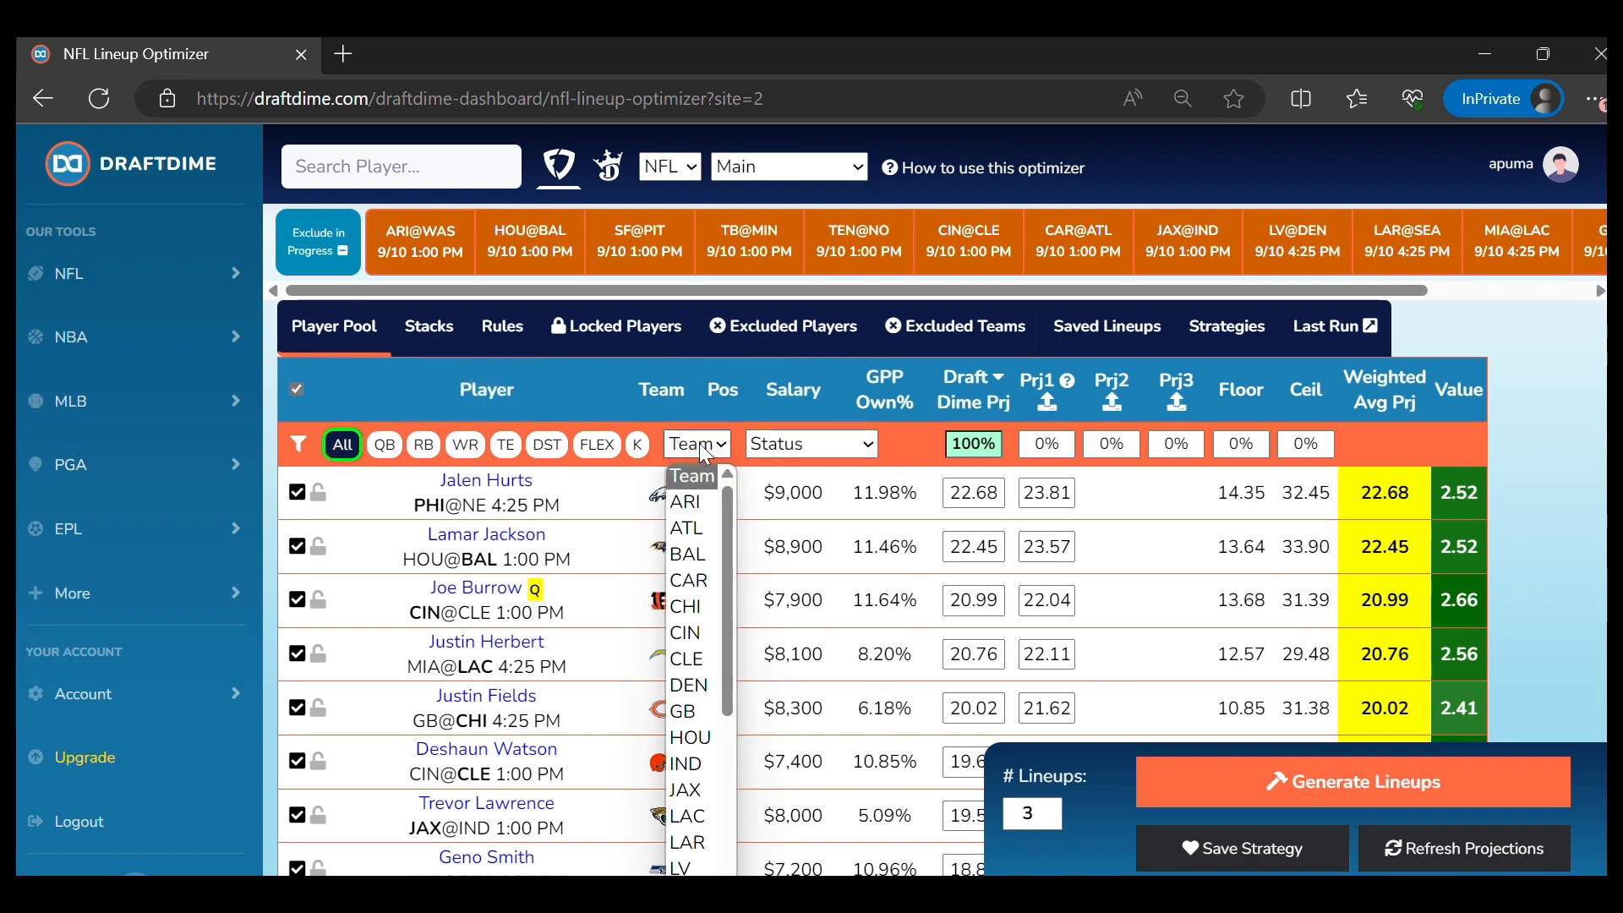
{"action": "left_click", "coordinate": [808, 445]}
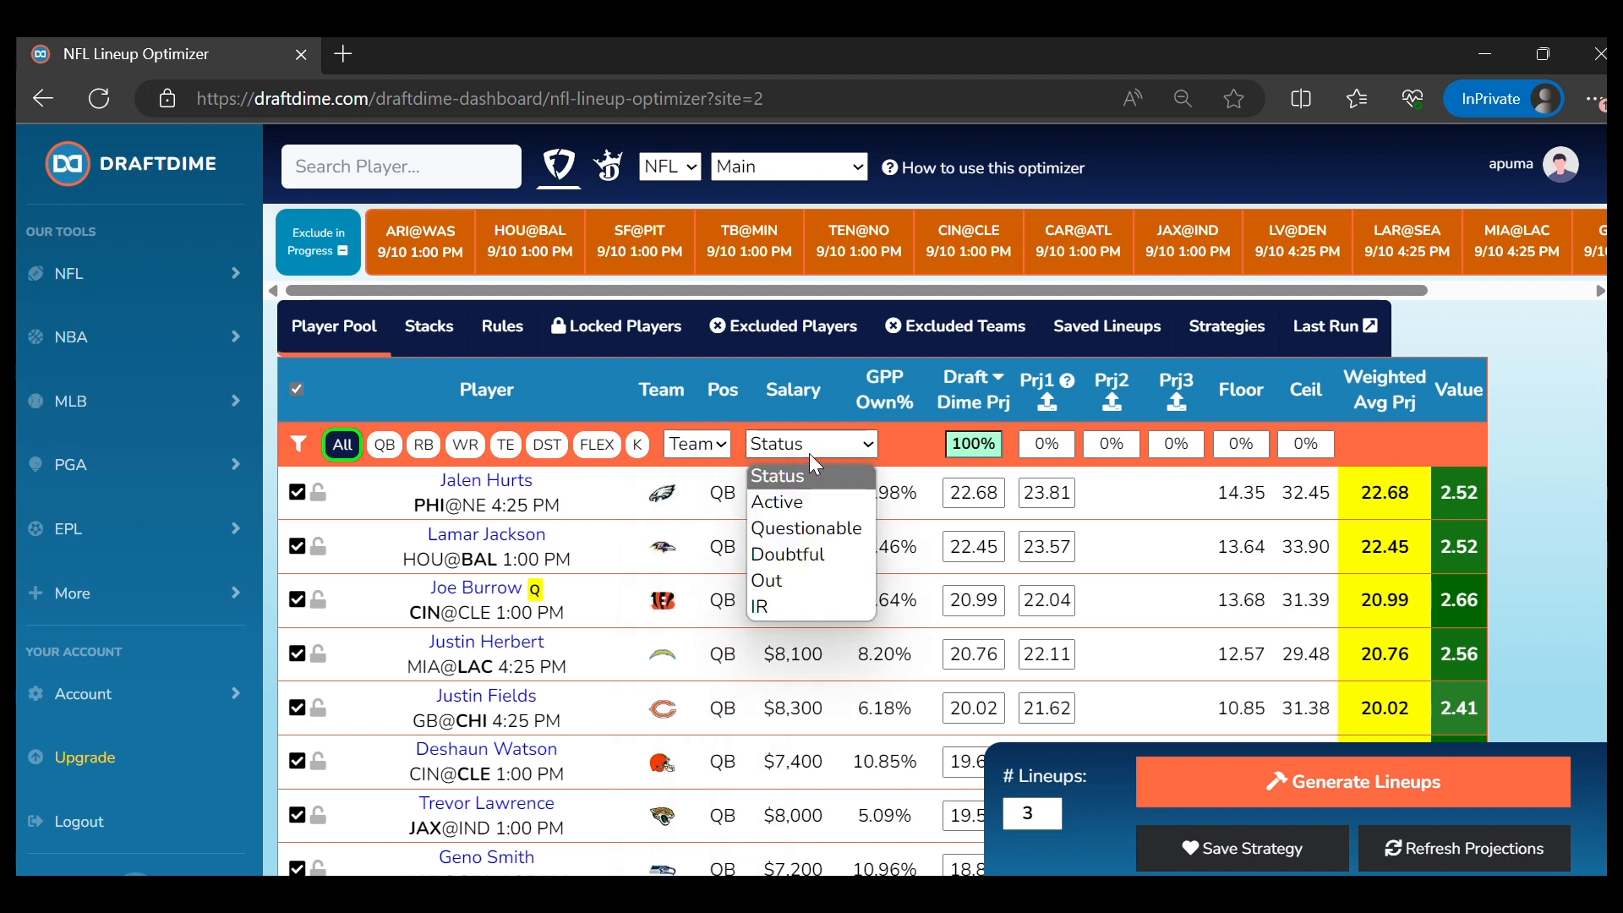
{"action": "left_click", "coordinate": [809, 441]}
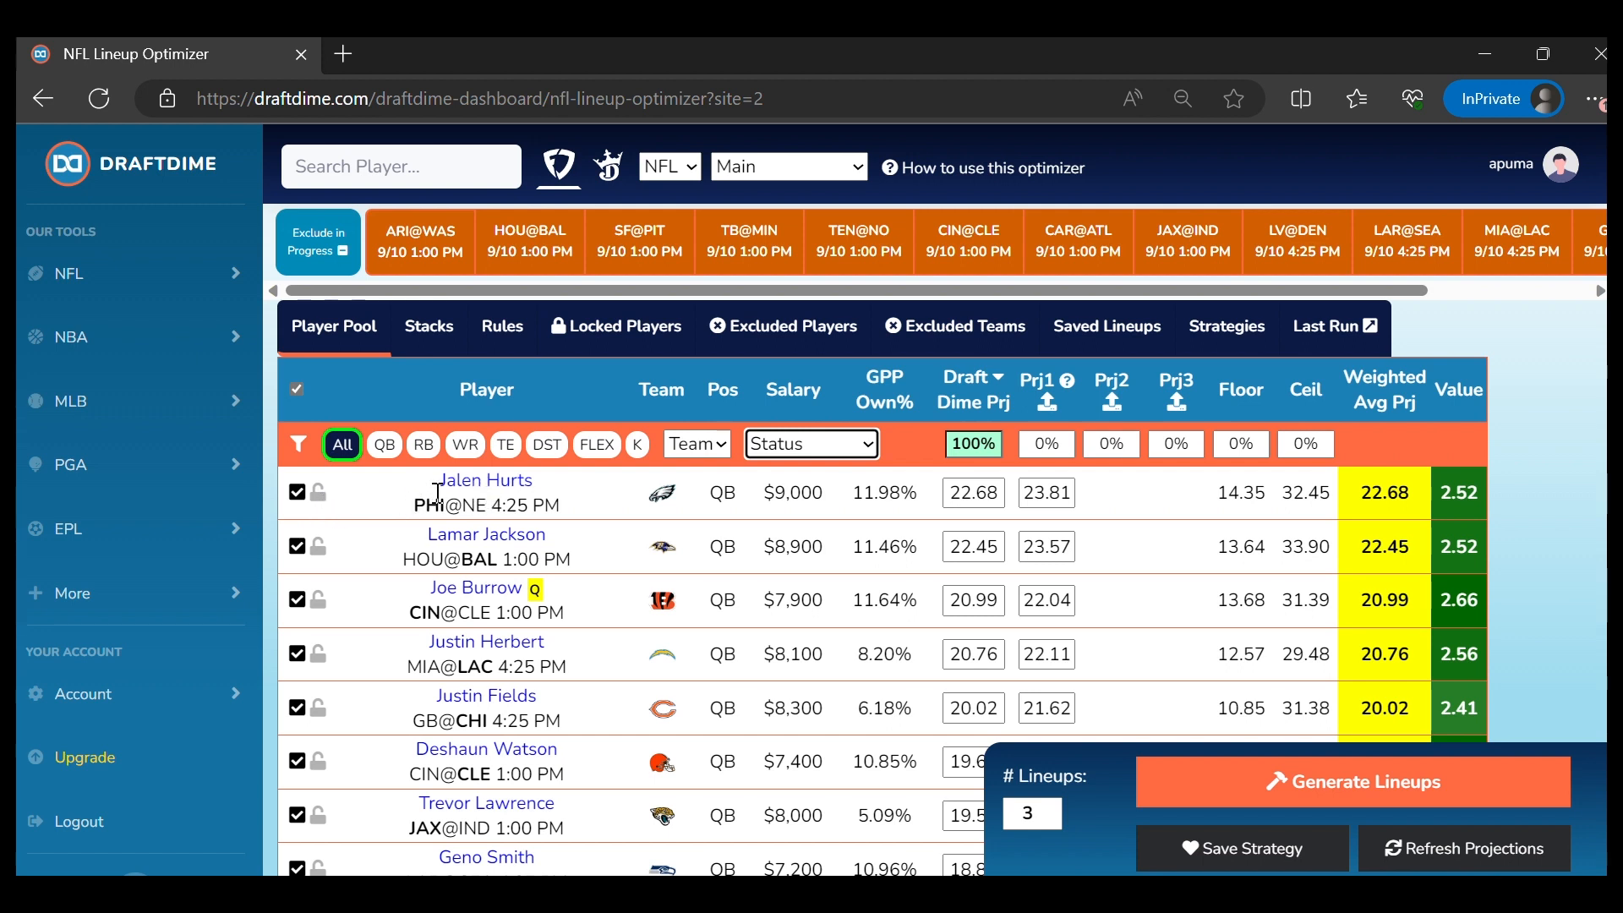
Check Jalen Hurts' matchup, open his player details, and examine his last 10 games
{"action": "left_click_drag", "start_coordinate": [412, 505], "coordinate": [583, 524]}
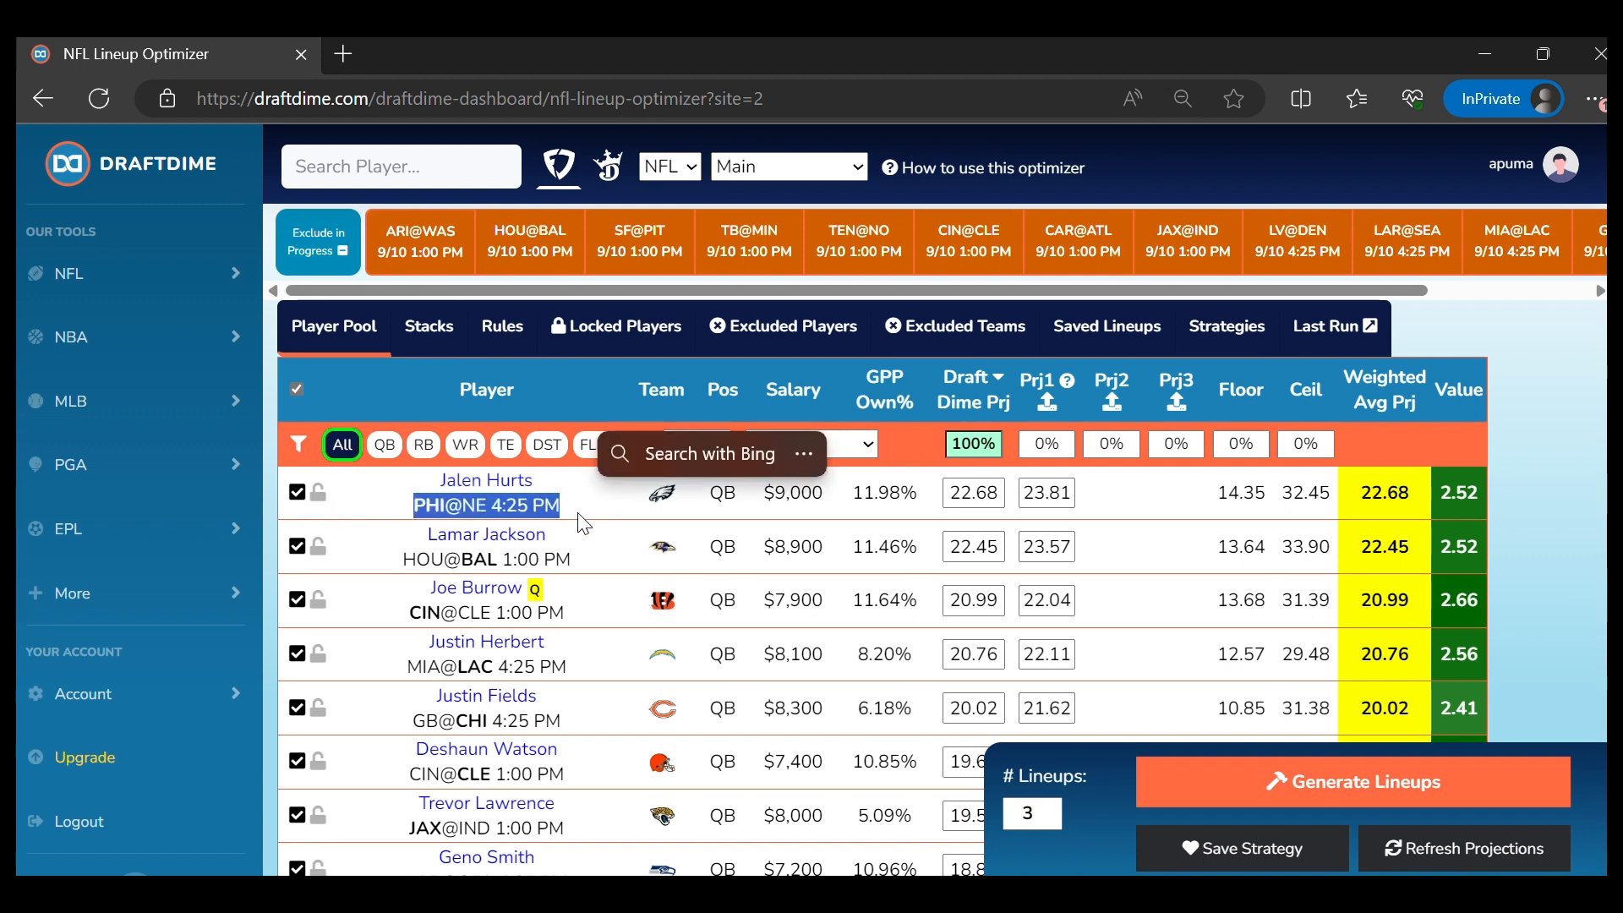
{"action": "left_click", "coordinate": [582, 514]}
{"action": "left_click", "coordinate": [529, 482]}
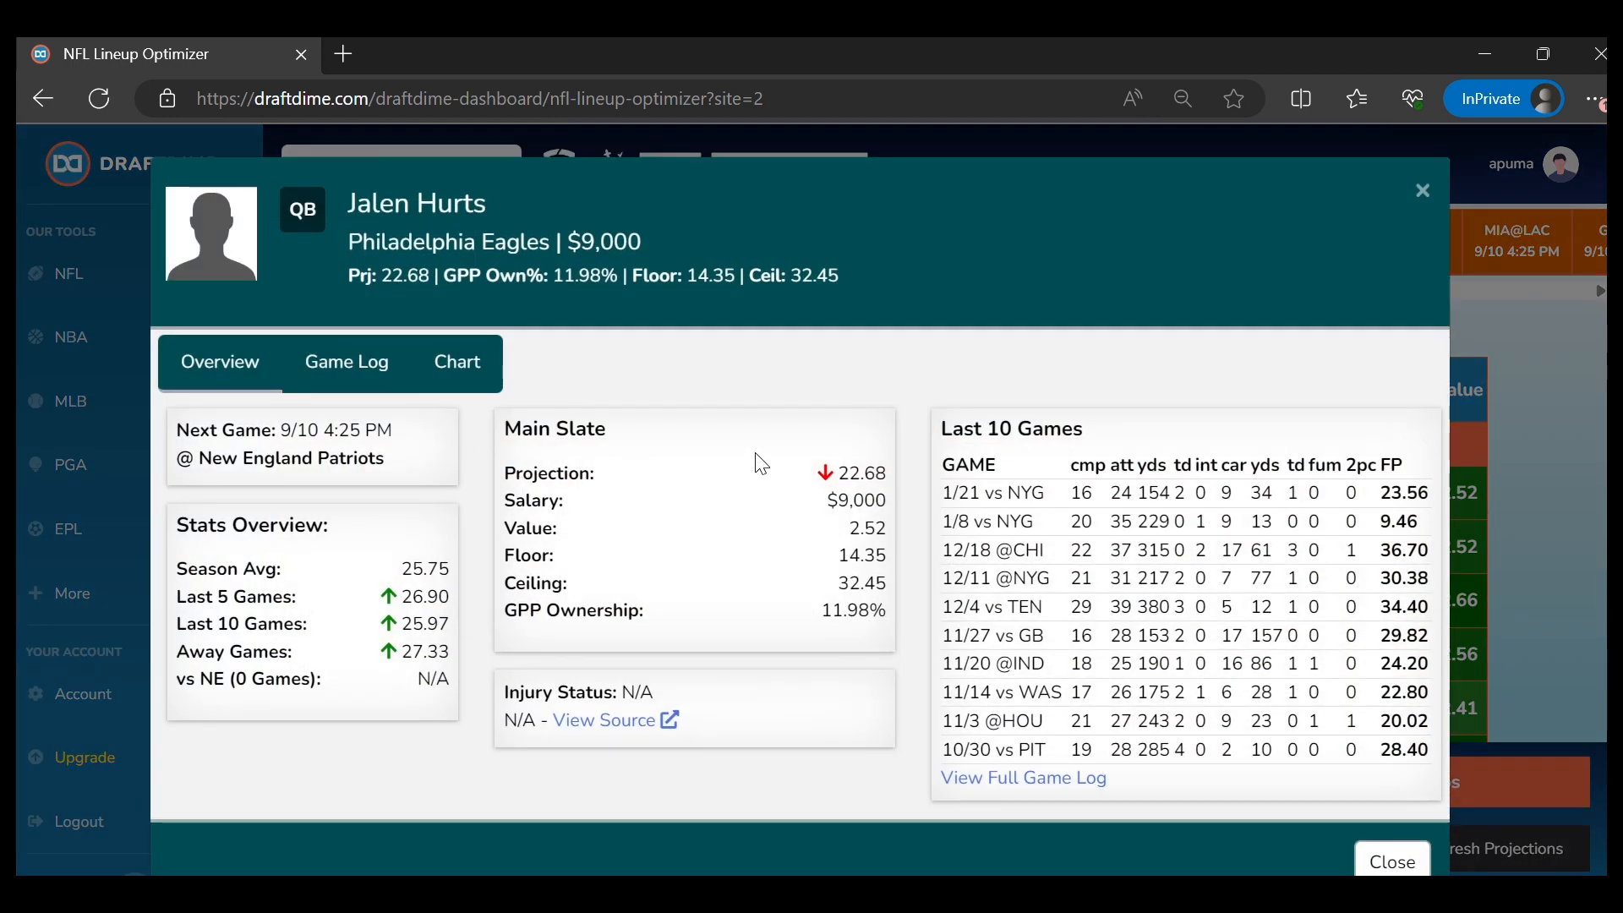
{"action": "left_click_drag", "start_coordinate": [949, 463], "coordinate": [1268, 691]}
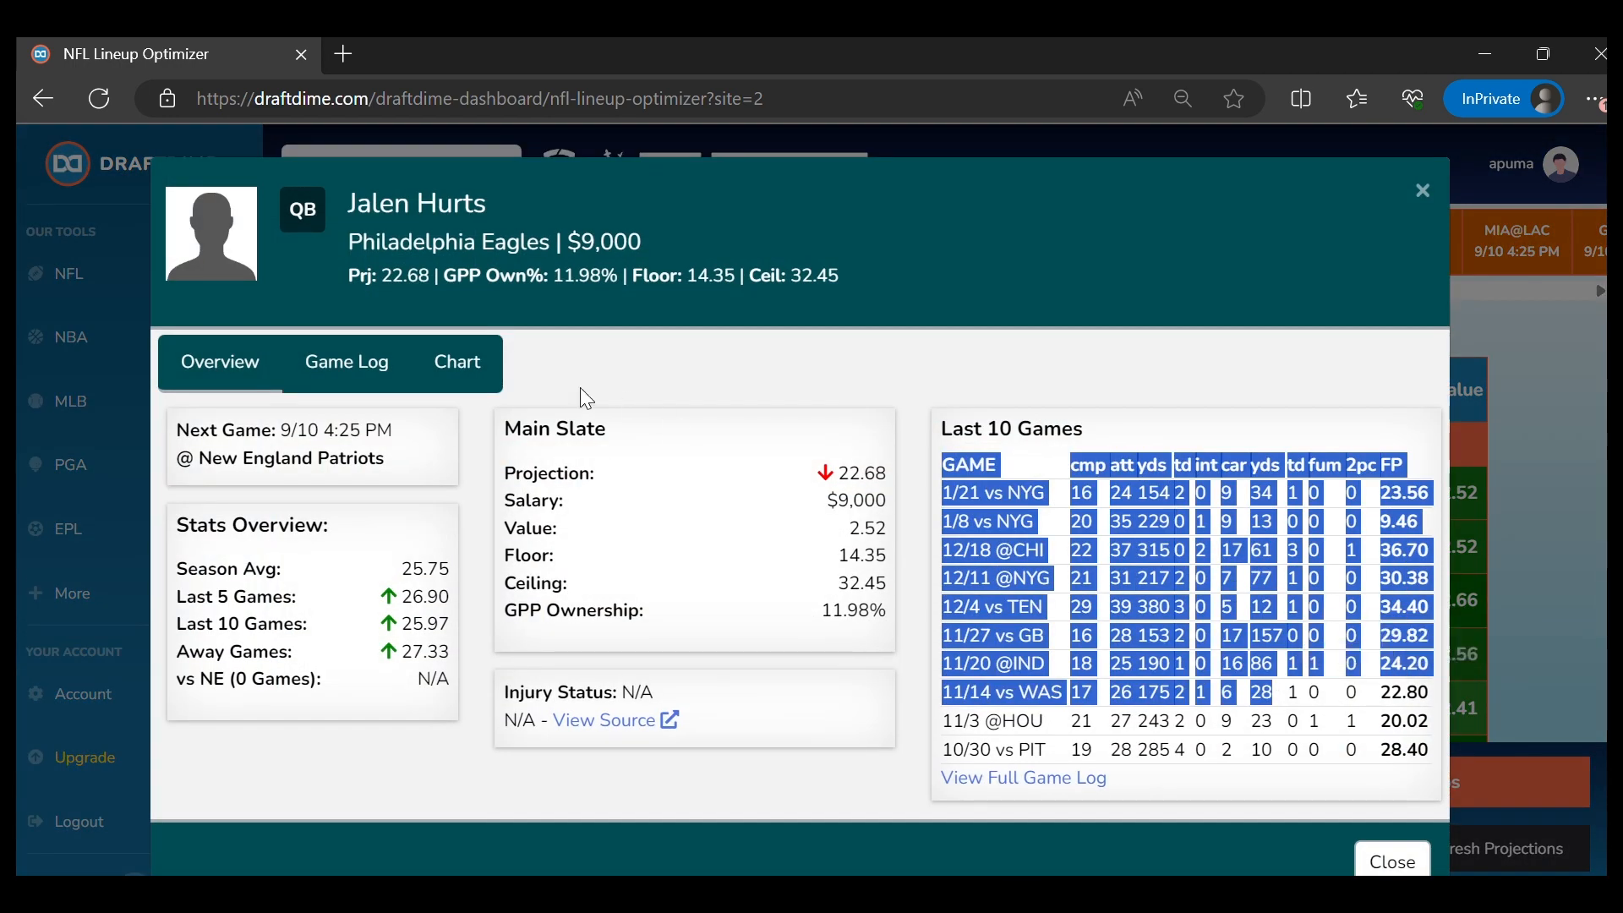
Examine Jalen Hurts' game log chart across the season and close his player details
{"action": "left_click", "coordinate": [475, 383]}
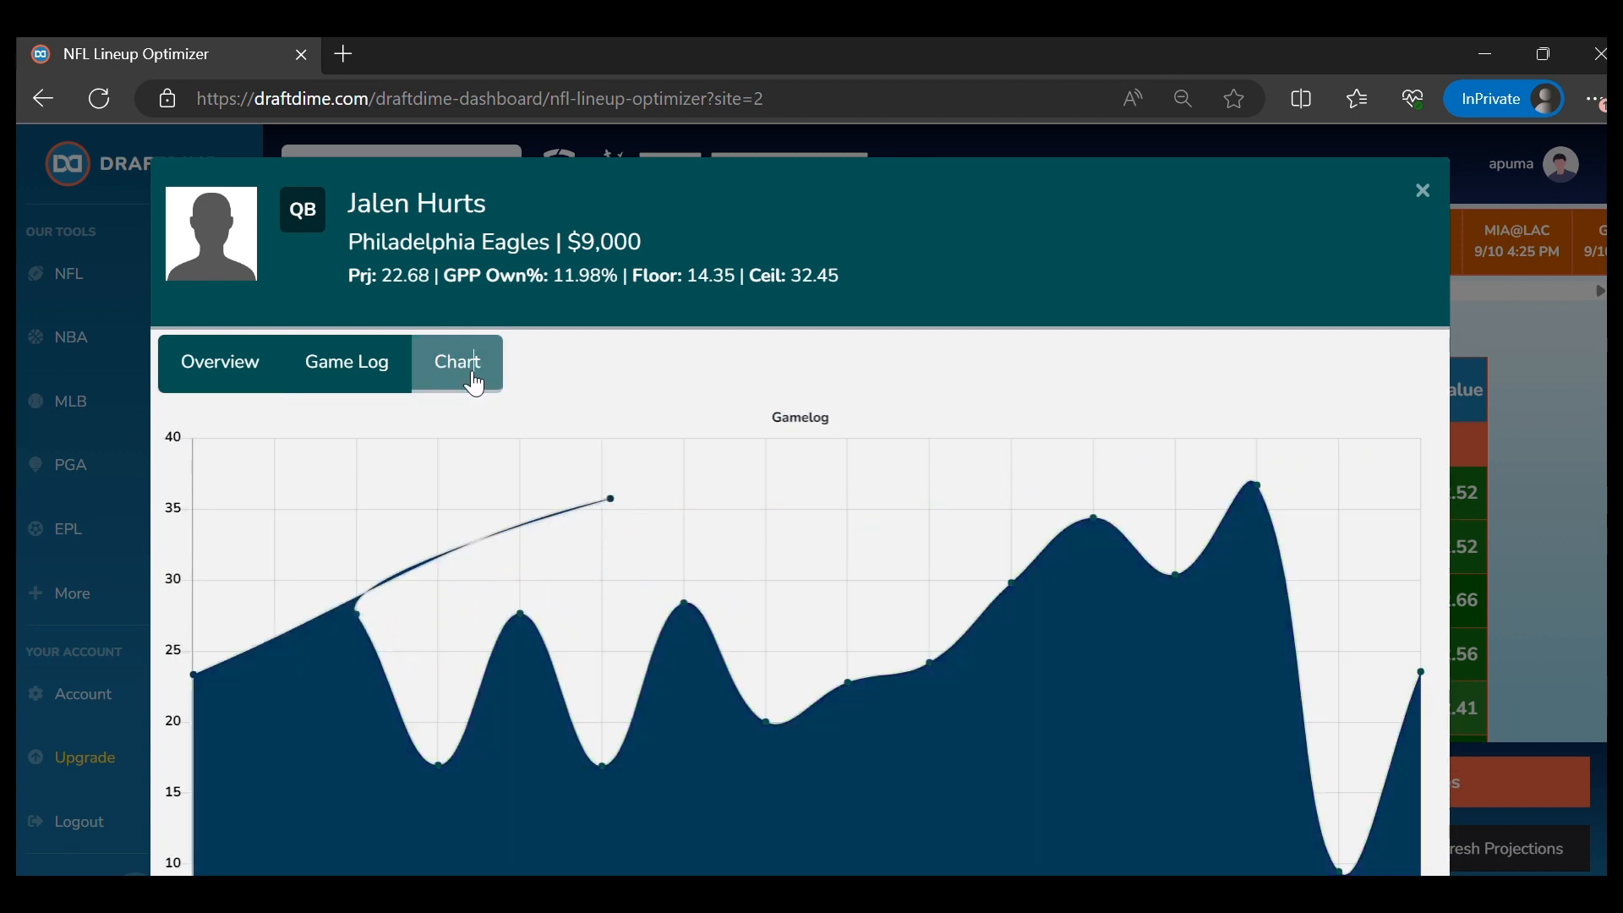
{"action": "scroll", "coordinate": [409, 474], "scroll_direction": "down", "scroll_amount": 3}
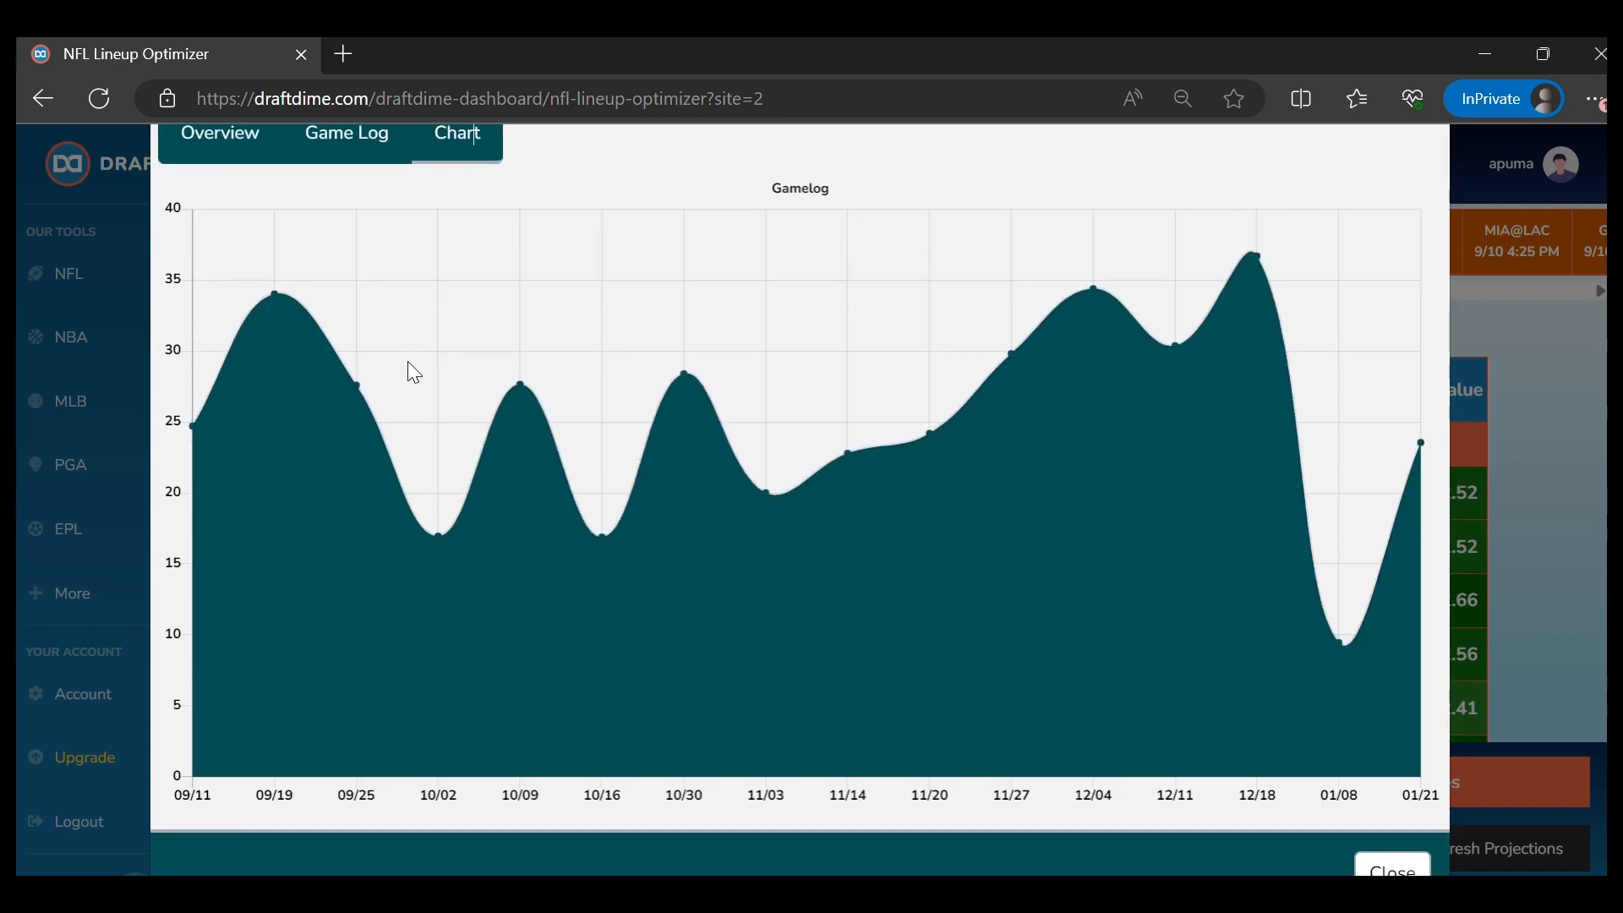
{"action": "scroll", "coordinate": [1172, 484], "scroll_direction": "down", "scroll_amount": 1}
{"action": "scroll", "coordinate": [1295, 587], "scroll_direction": "up", "scroll_amount": 3}
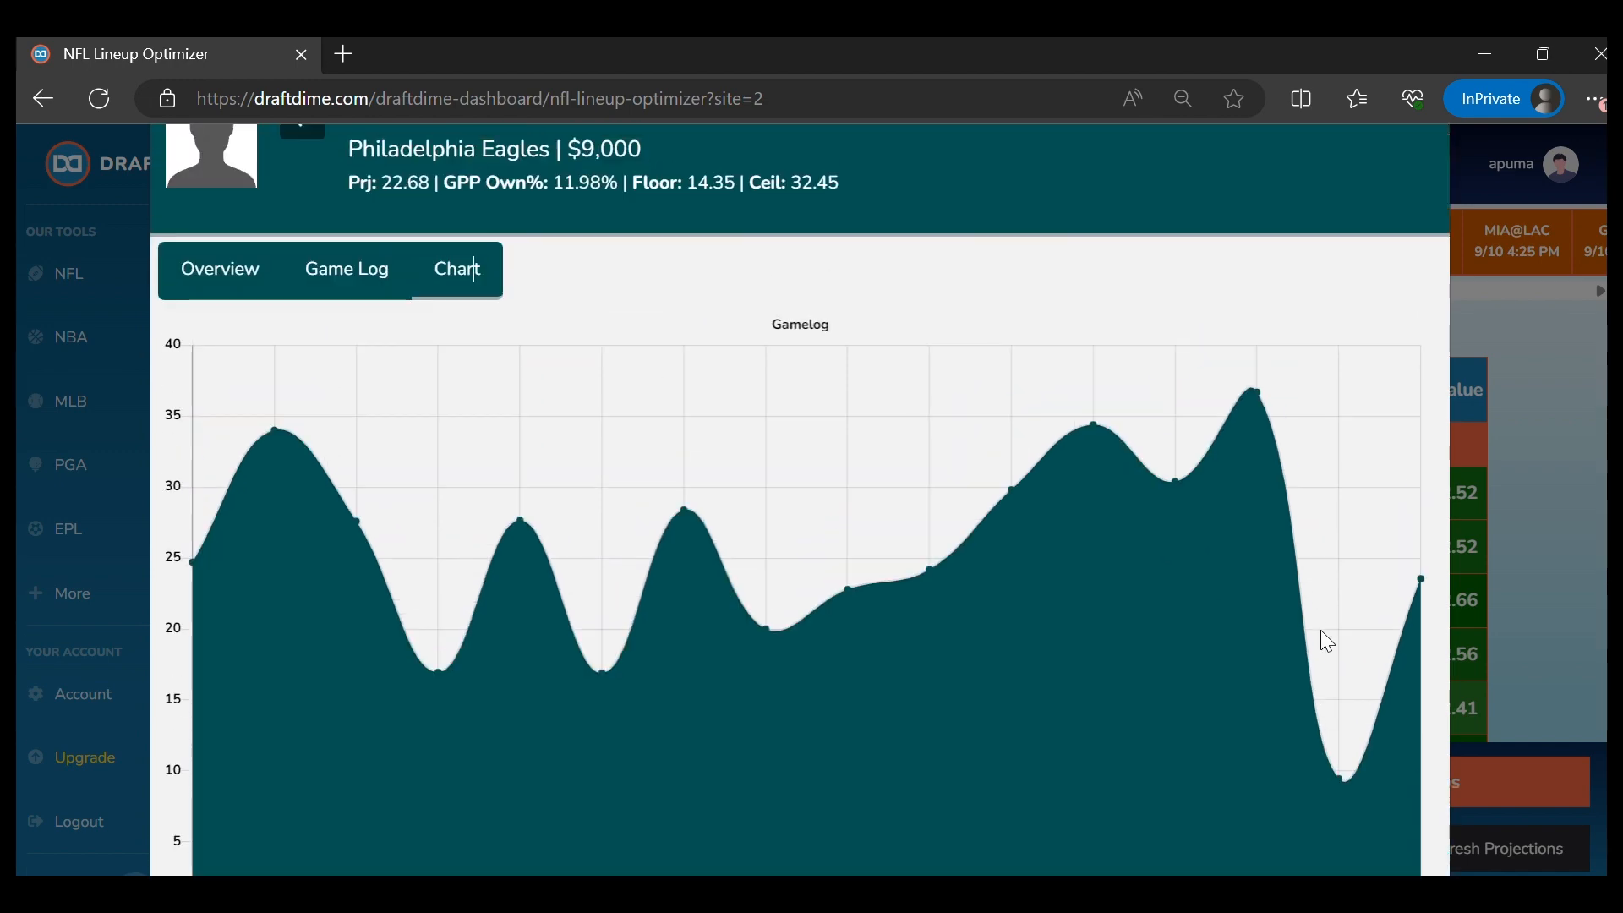
{"action": "scroll", "coordinate": [1376, 639], "scroll_direction": "down", "scroll_amount": 3}
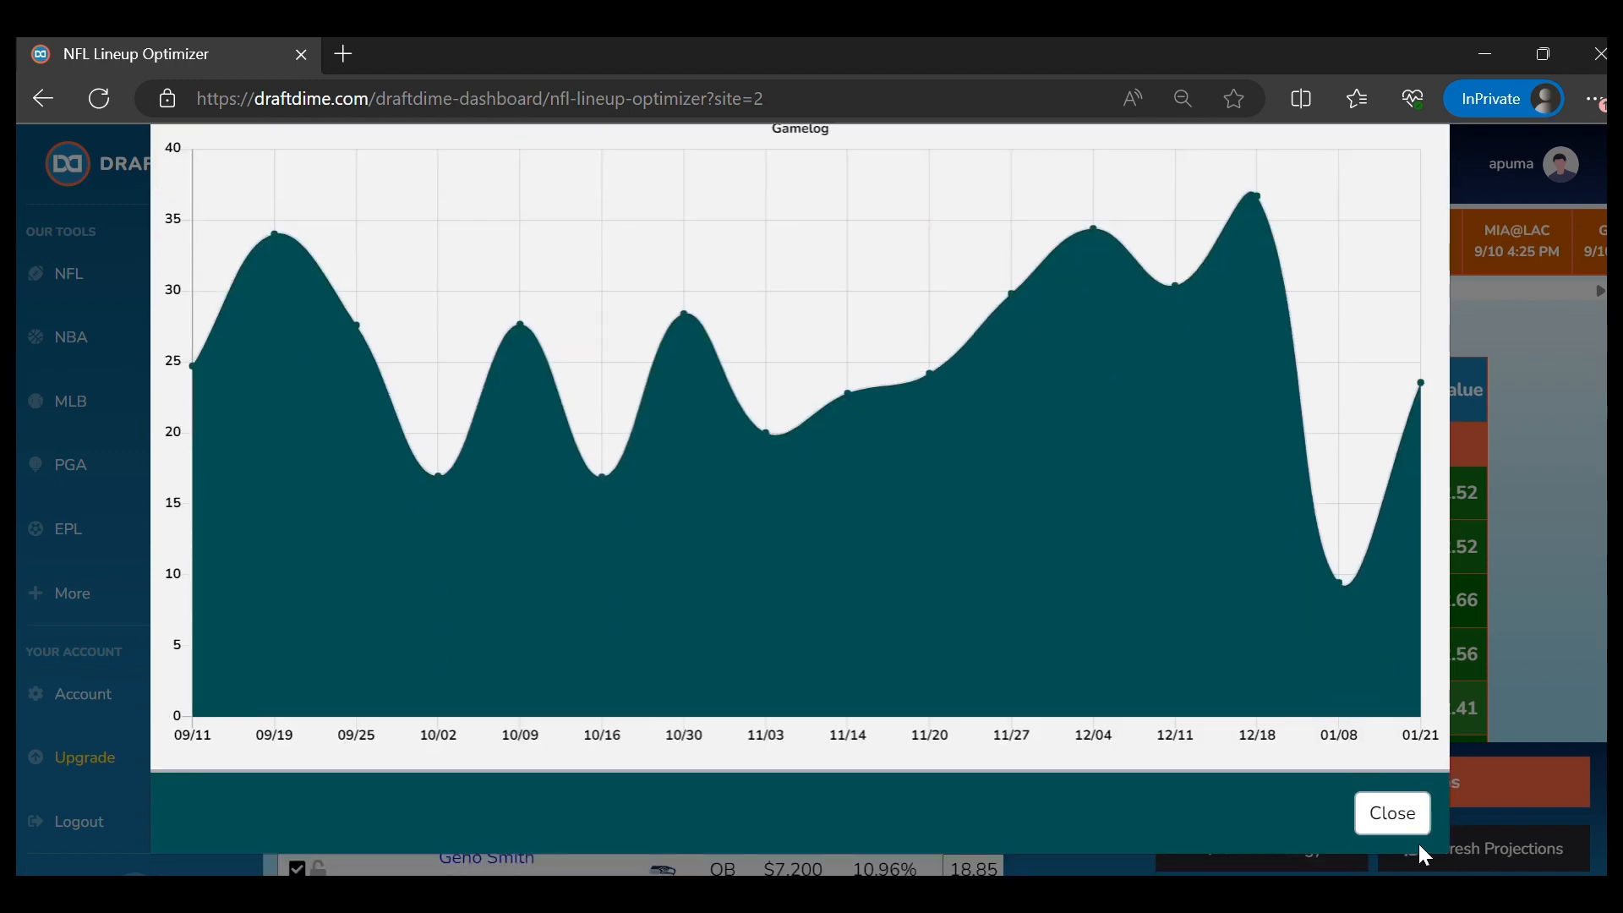
{"action": "left_click", "coordinate": [1403, 814]}
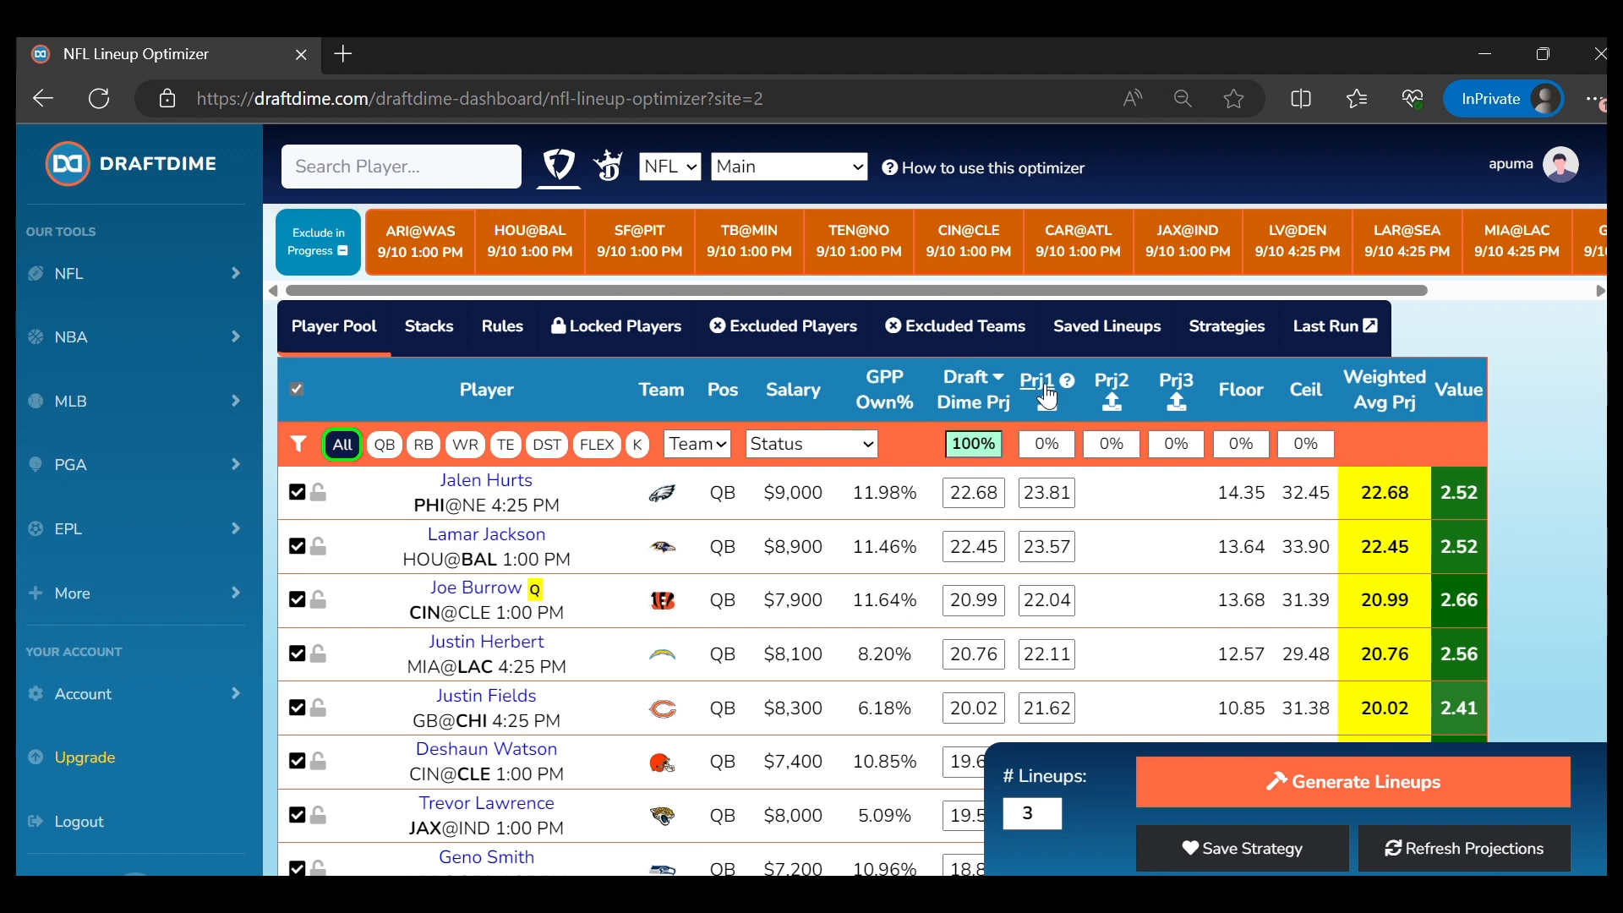
Import the prj2 file from Downloads as the Prj2 player projections
{"action": "mouse_move", "coordinate": [1069, 382]}
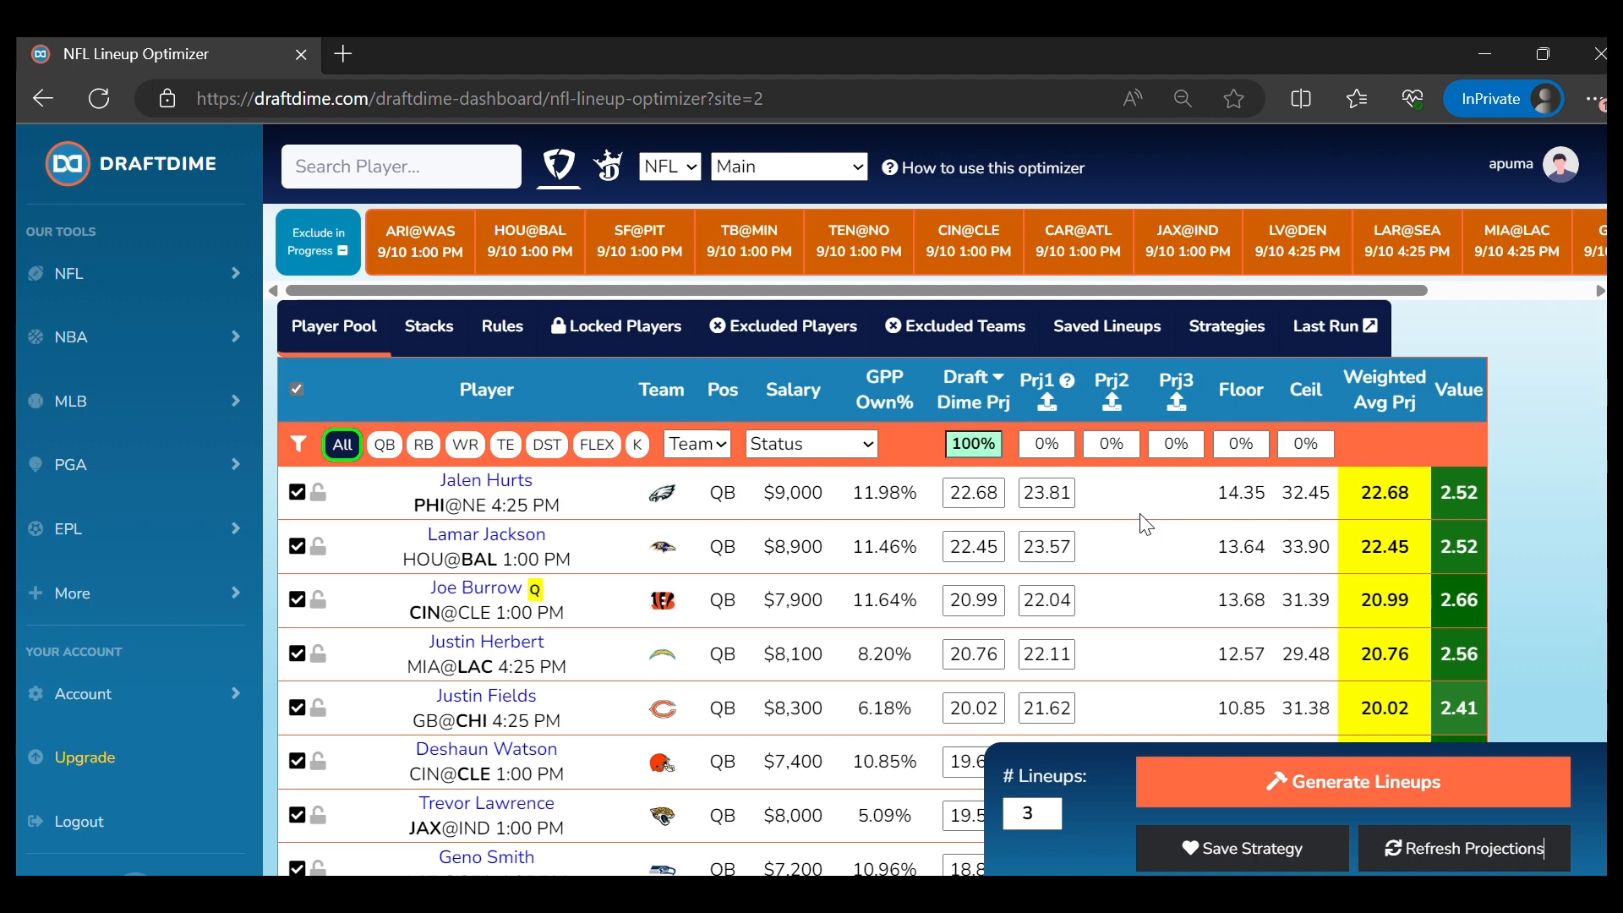
{"action": "left_click", "coordinate": [1113, 404]}
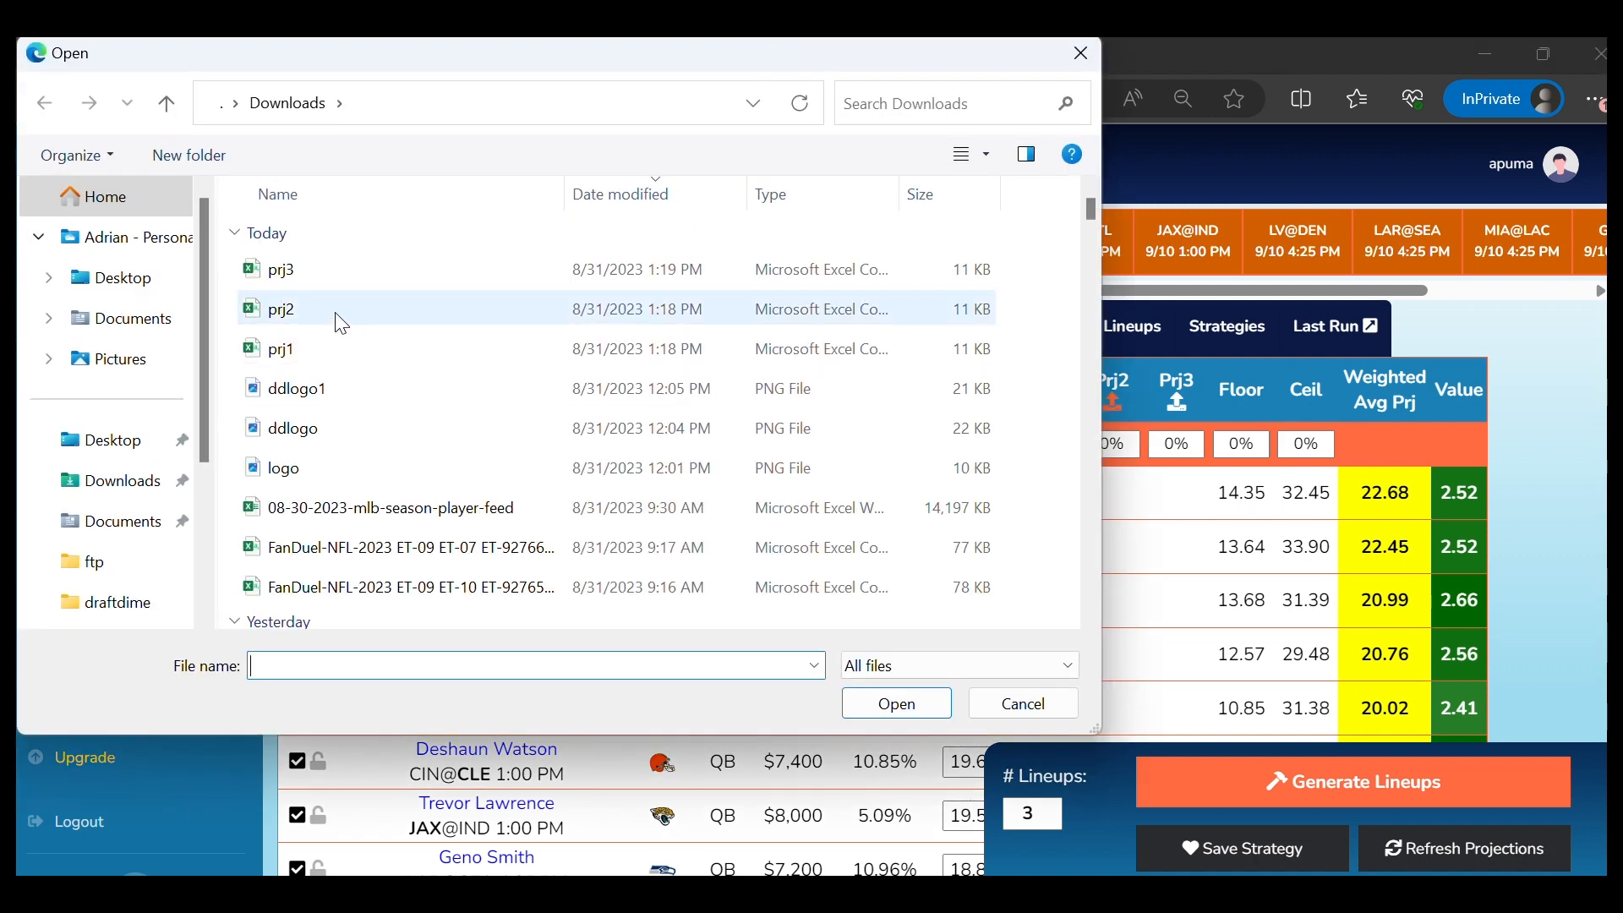
{"action": "double_click", "coordinate": [340, 319]}
{"action": "left_click", "coordinate": [1025, 230]}
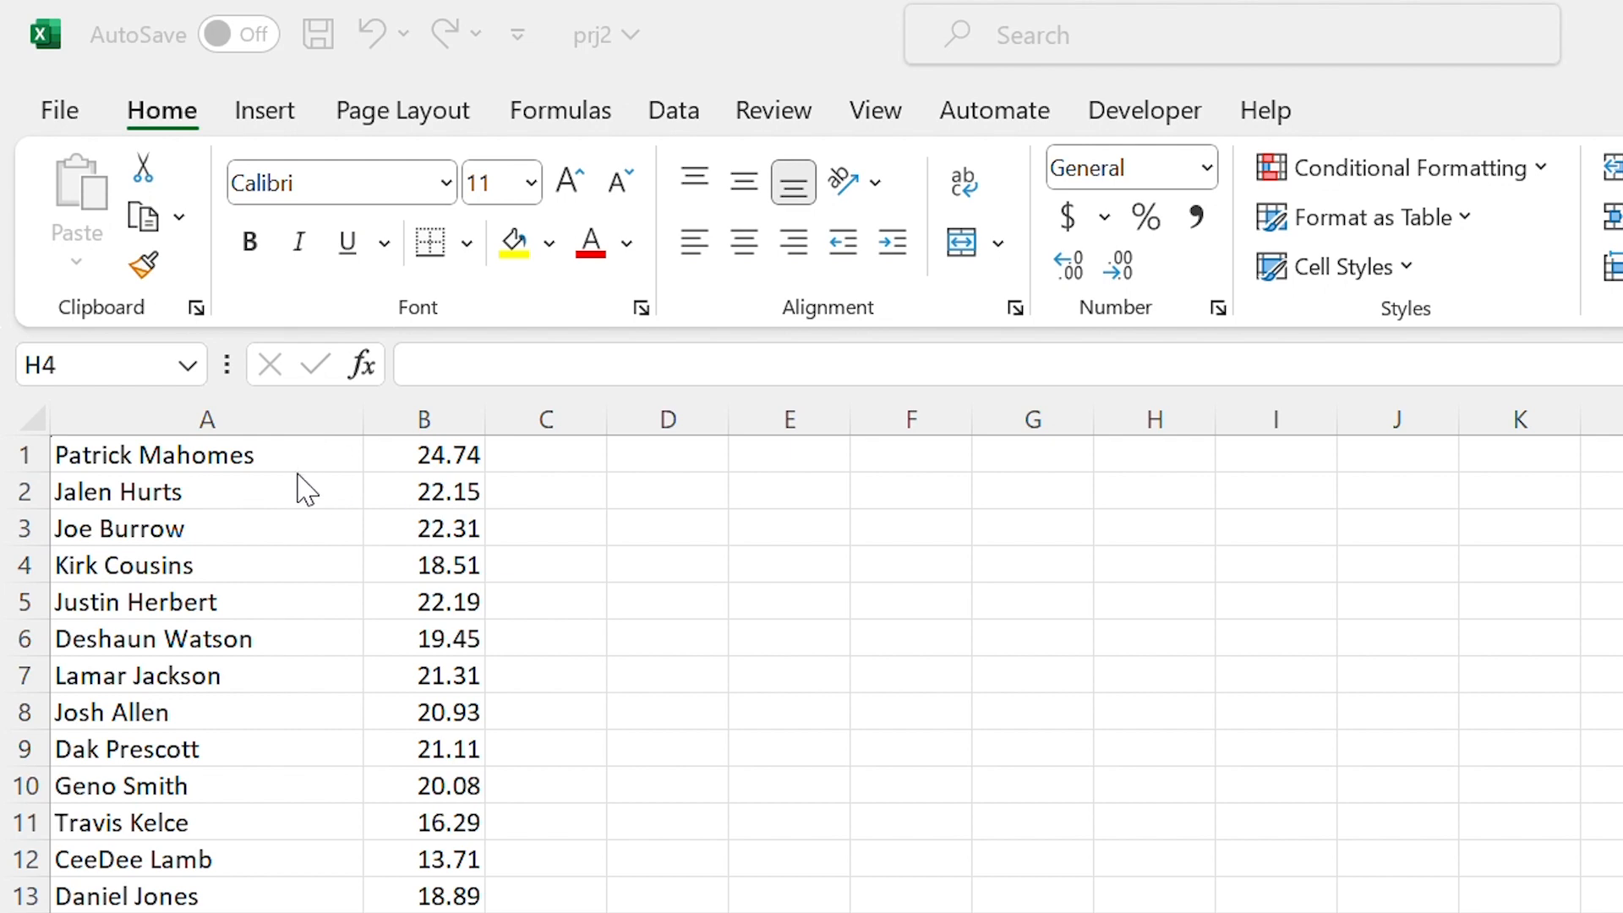
Switch to Excel and check the prj2 file's layout, with player names in column A and projections in column B
{"action": "left_click", "coordinate": [275, 417]}
{"action": "left_click", "coordinate": [276, 418]}
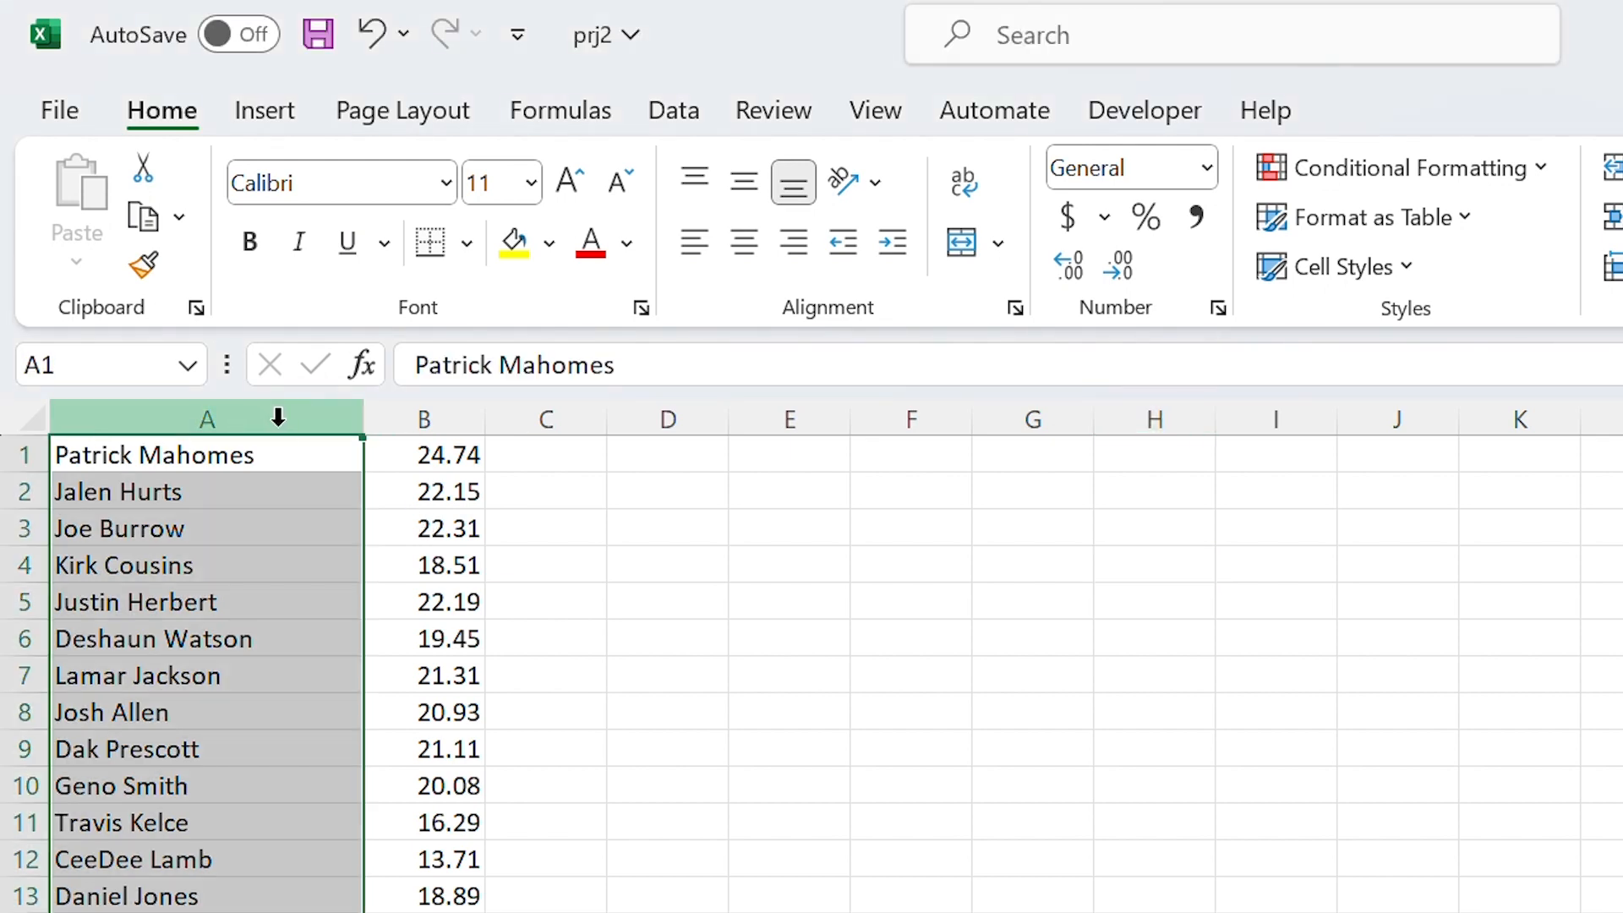
{"action": "left_click", "coordinate": [455, 421]}
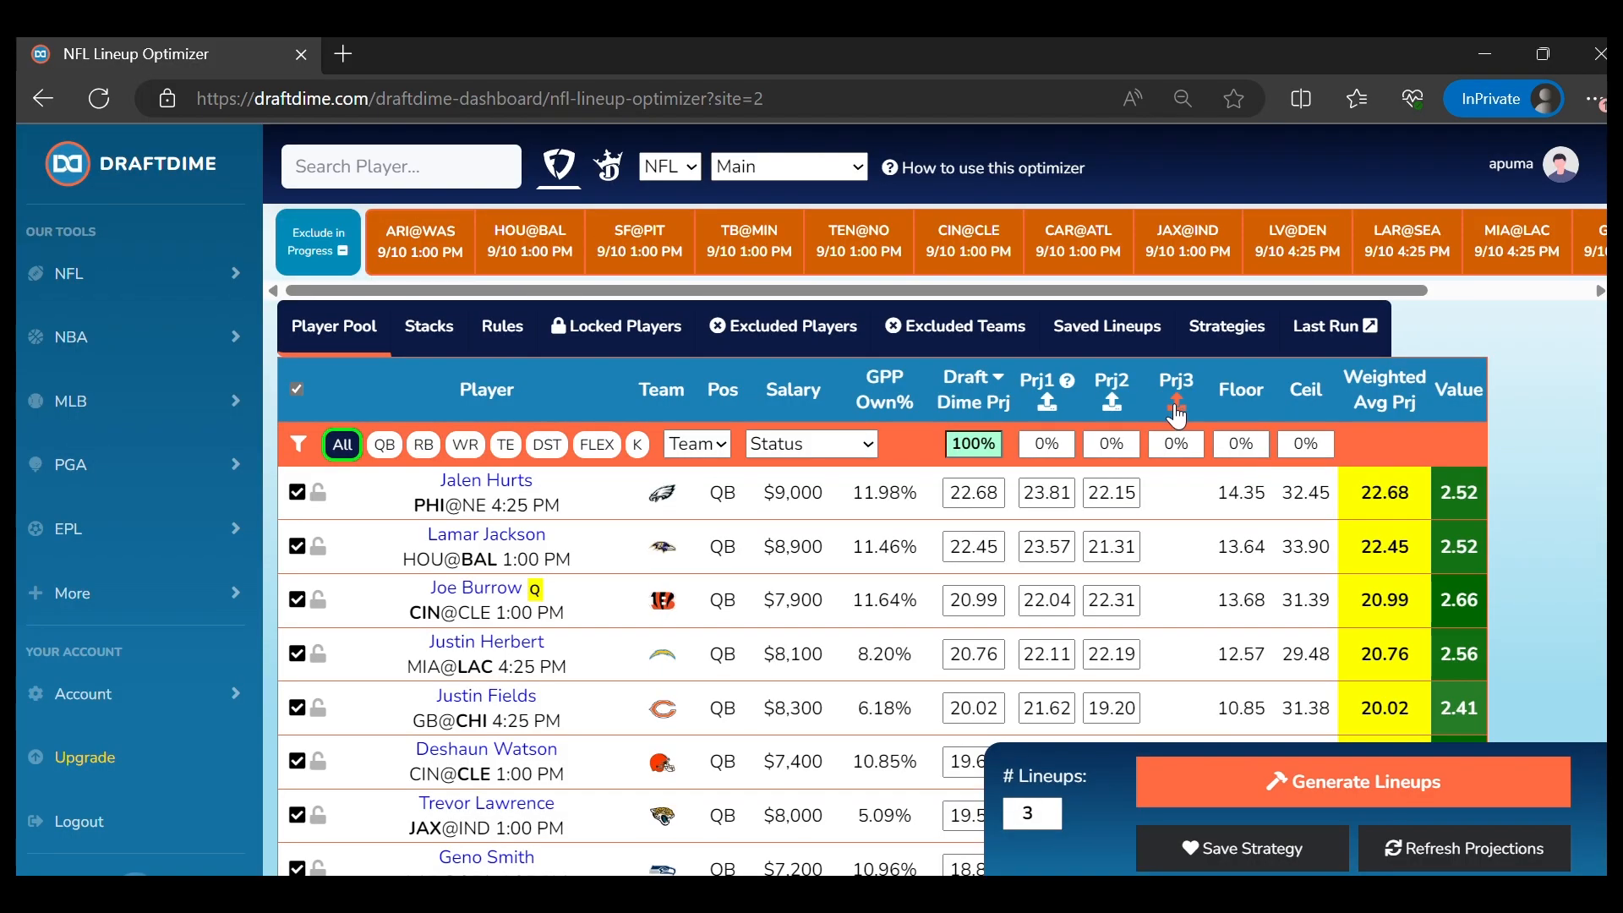
Import the prj3 file as the Prj3 projections, and look at the files available for replacing Prj1 without choosing one
{"action": "left_click", "coordinate": [1177, 406]}
{"action": "double_click", "coordinate": [372, 271]}
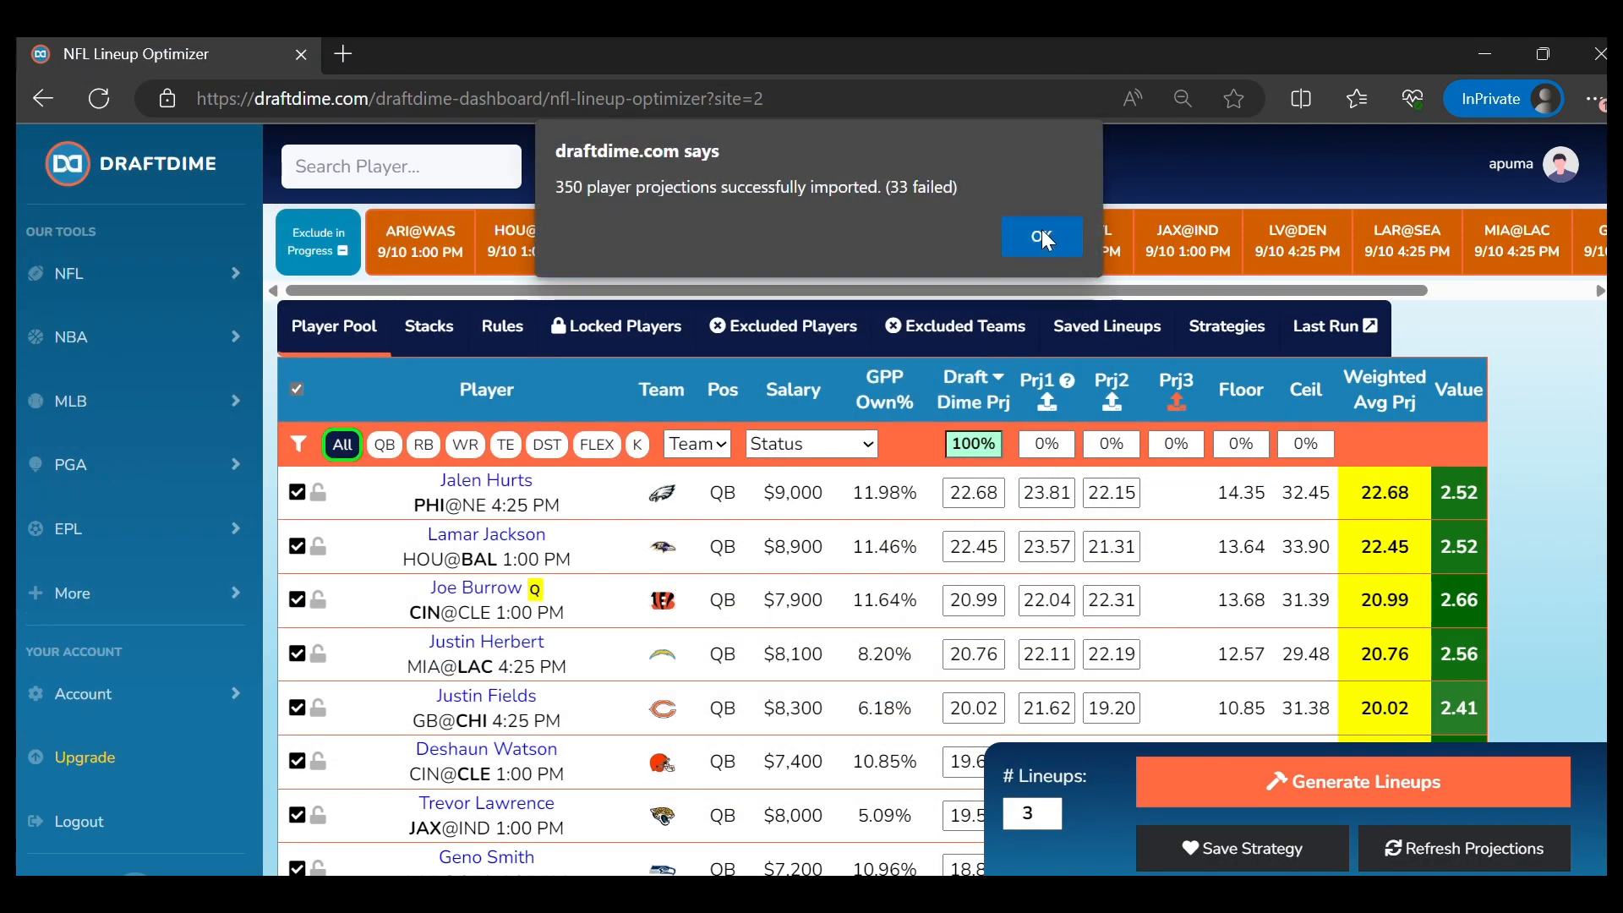
{"action": "left_click", "coordinate": [1041, 230]}
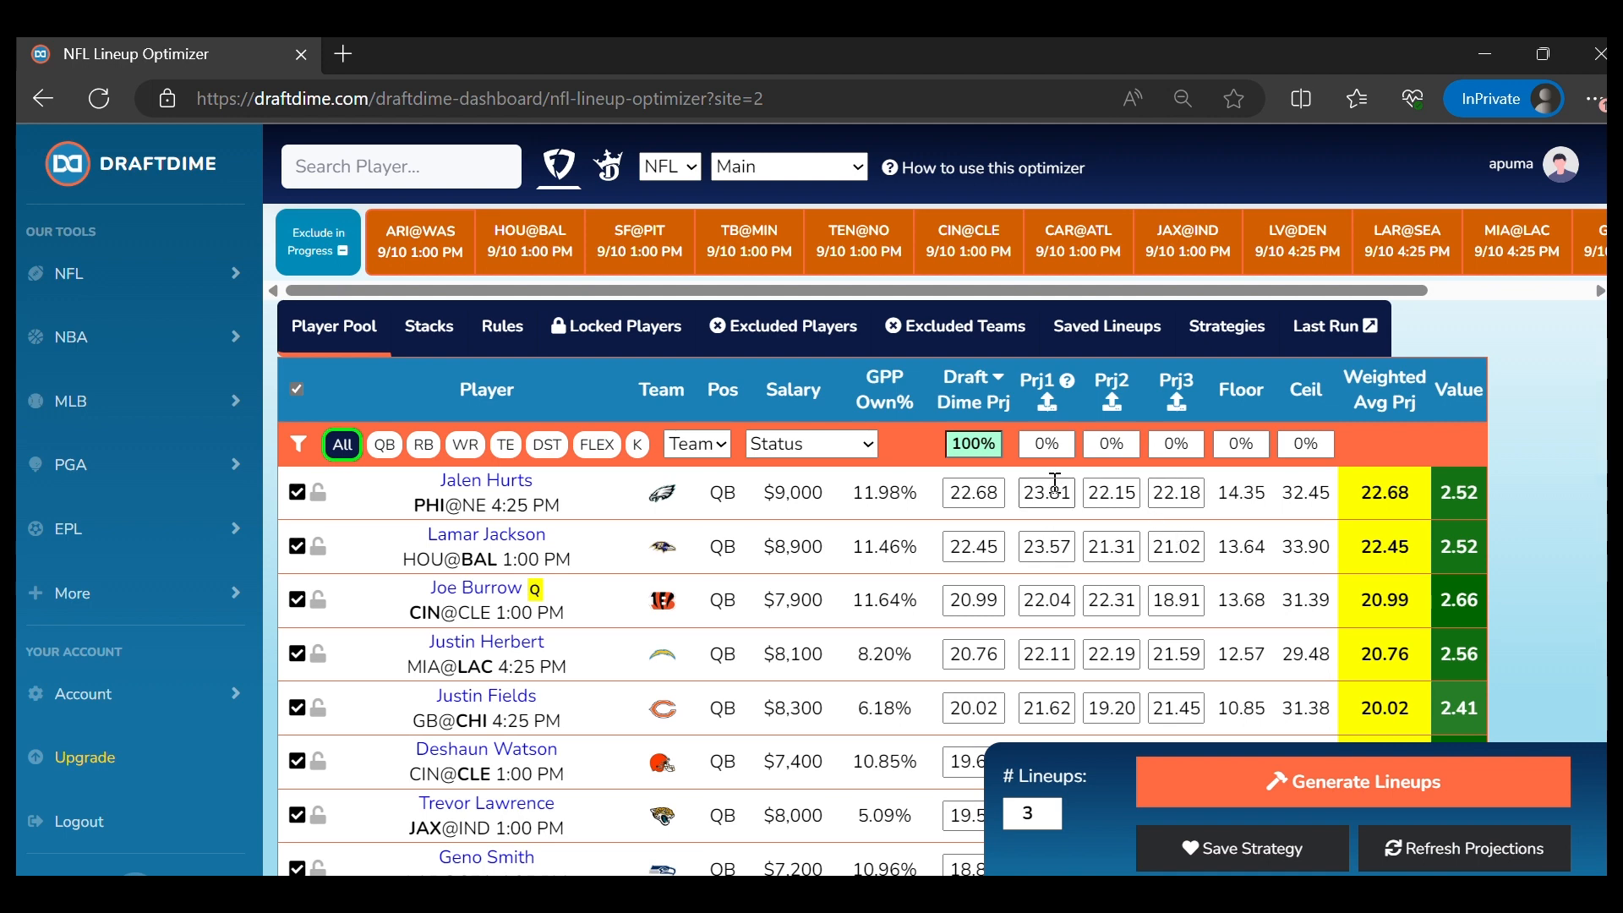
{"action": "left_click", "coordinate": [1047, 402]}
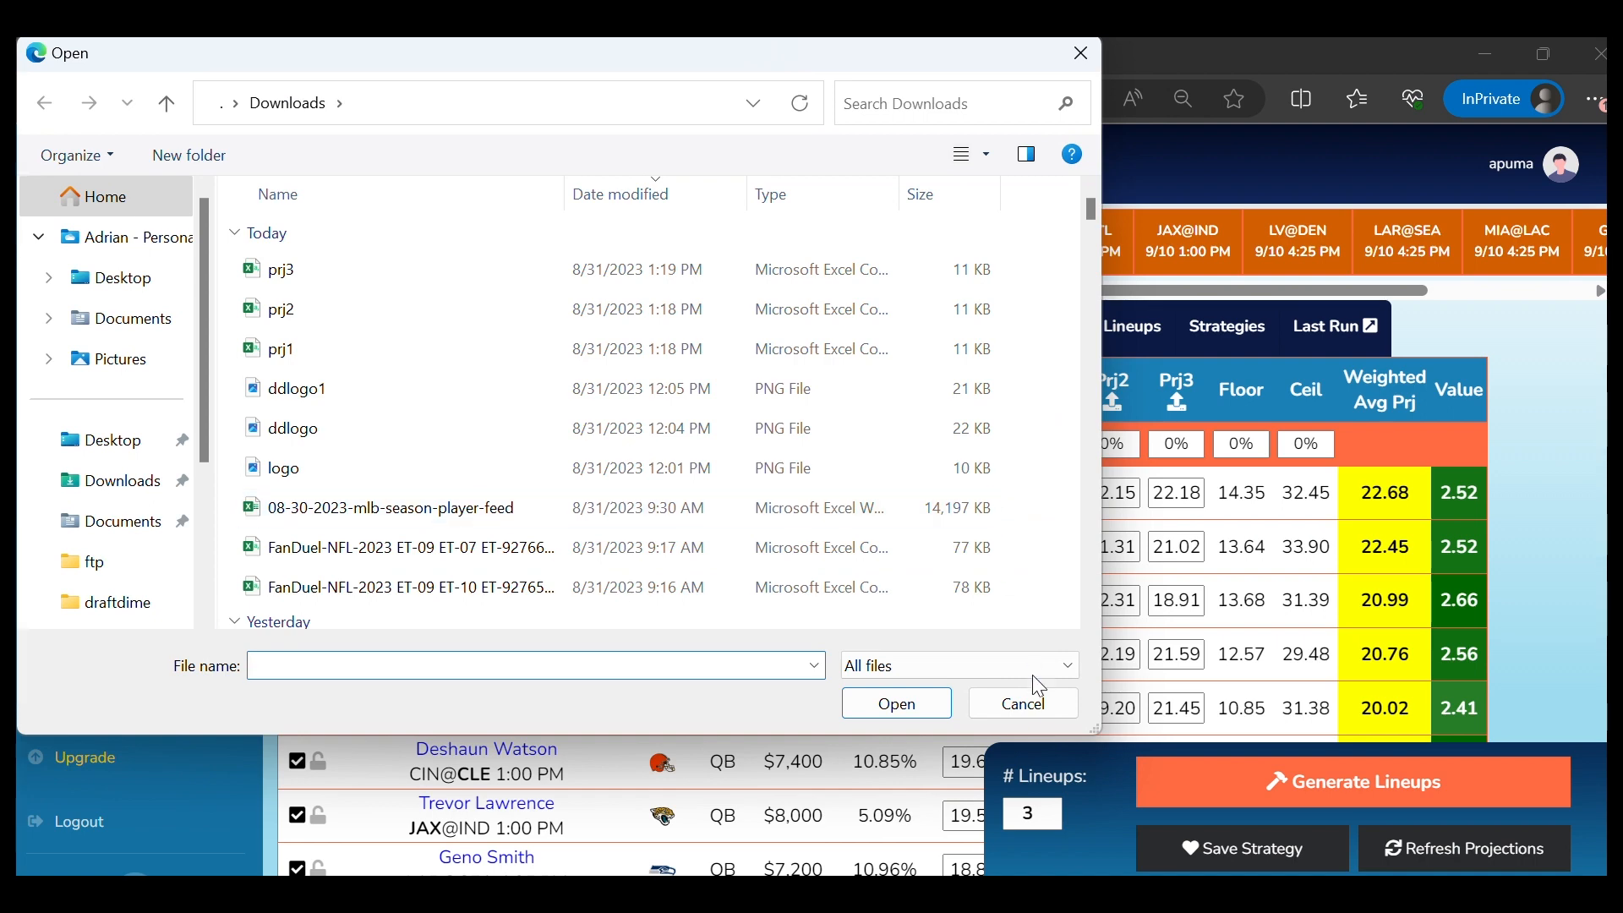
{"action": "left_click", "coordinate": [1024, 704]}
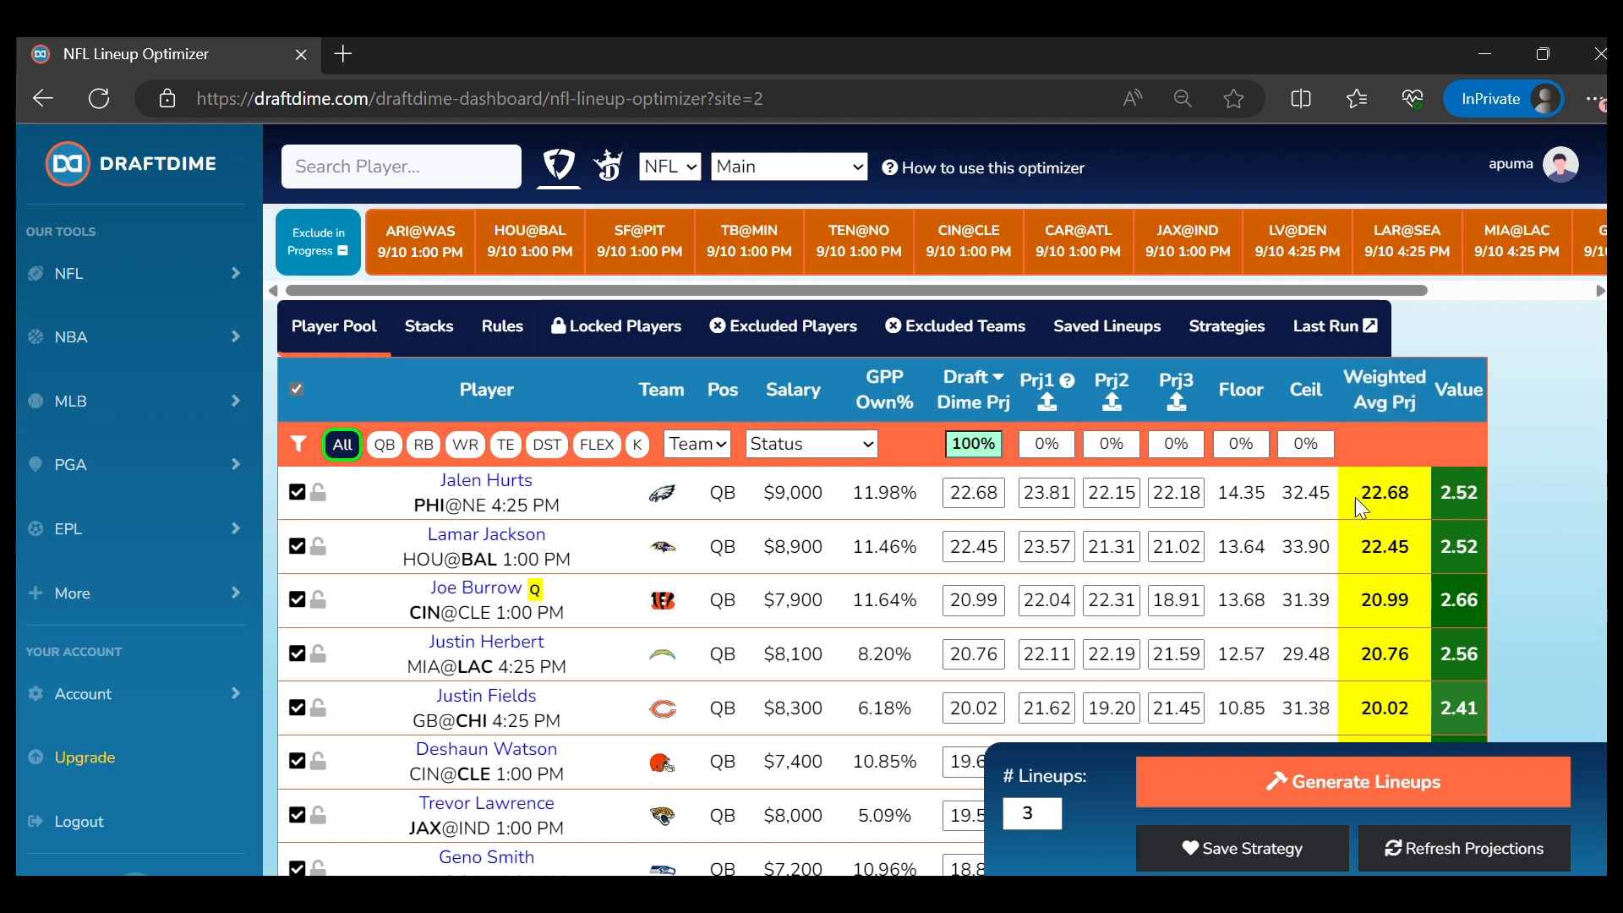
Set the Draft Dime projection weight to 0% and the ceiling weight to 100%
{"action": "double_click", "coordinate": [1387, 492]}
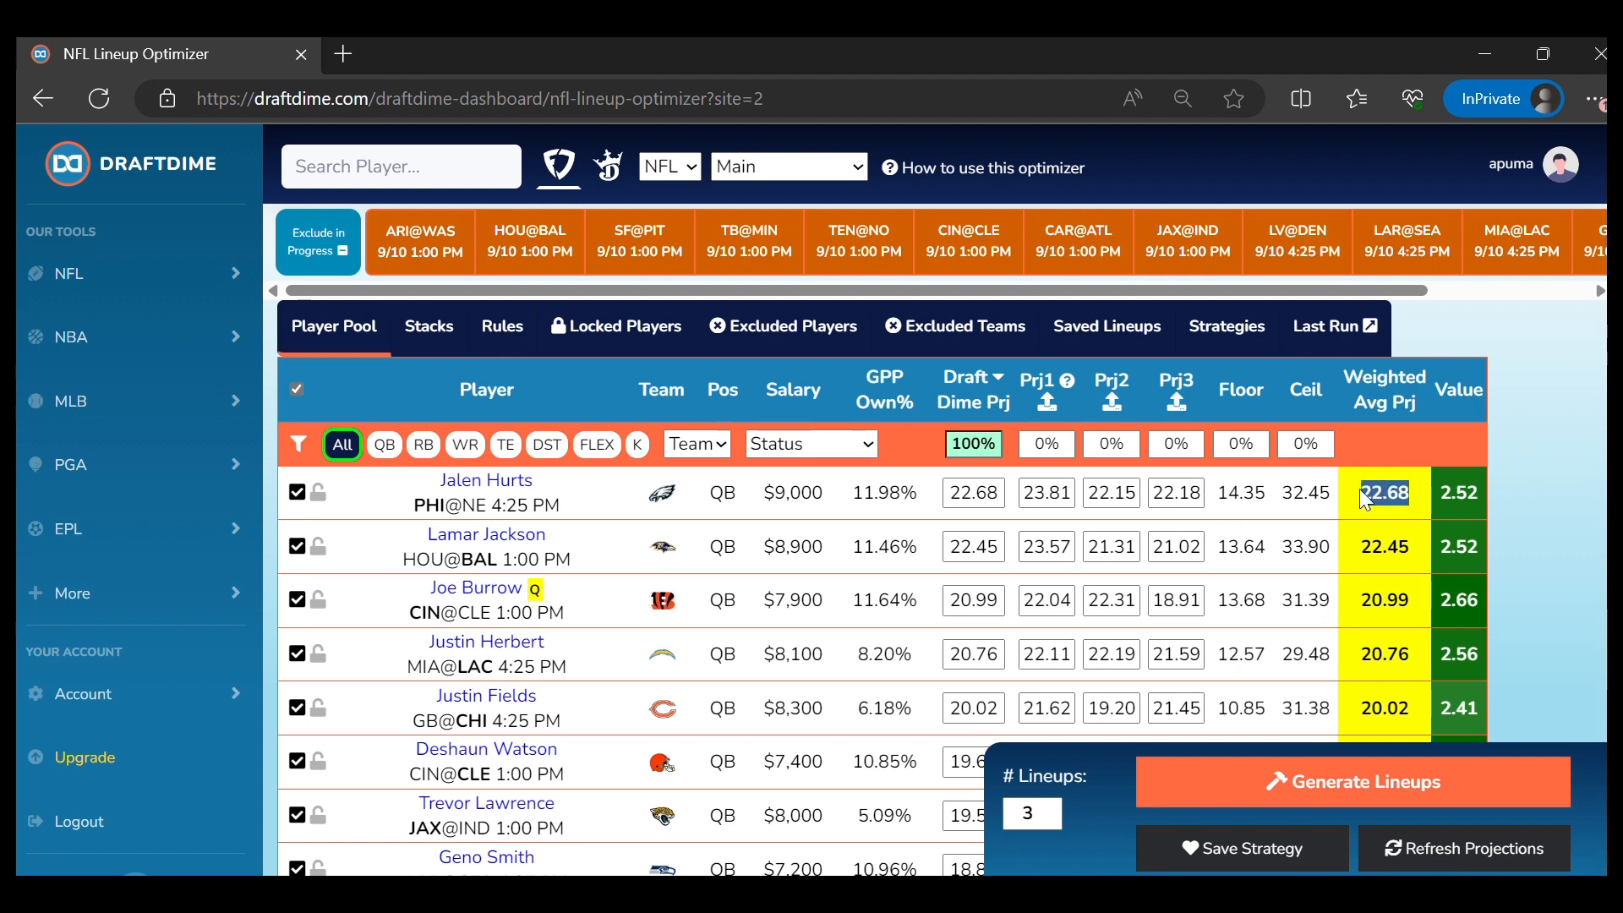
{"action": "left_click", "coordinate": [964, 489]}
{"action": "double_click", "coordinate": [973, 444]}
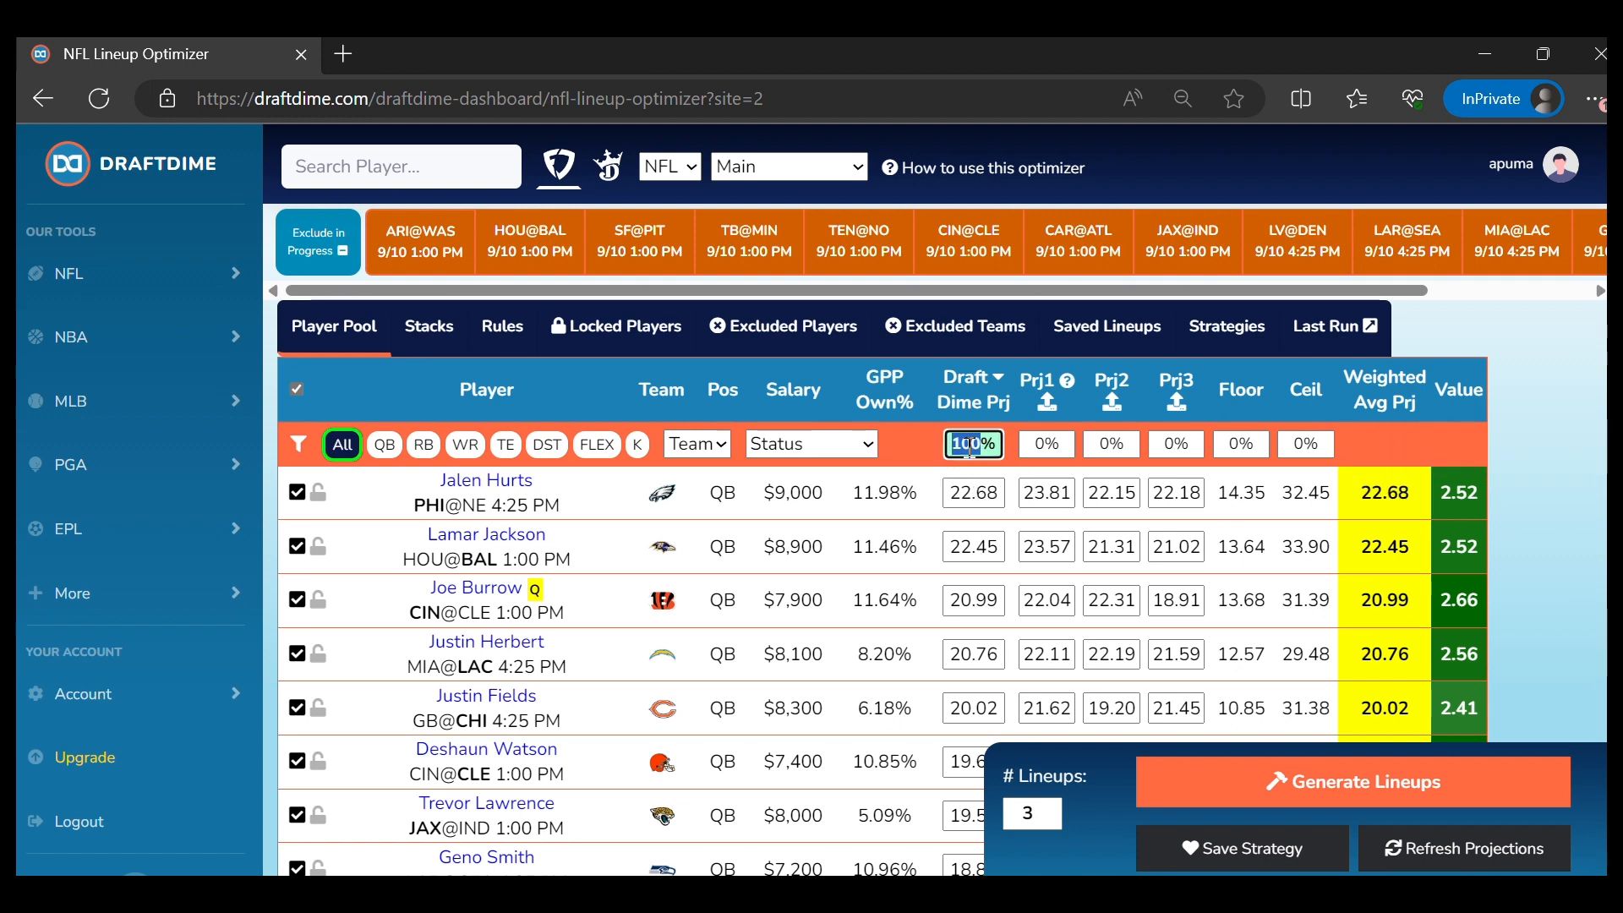
{"action": "type", "text": "0"}
{"action": "double_click", "coordinate": [1306, 444]}
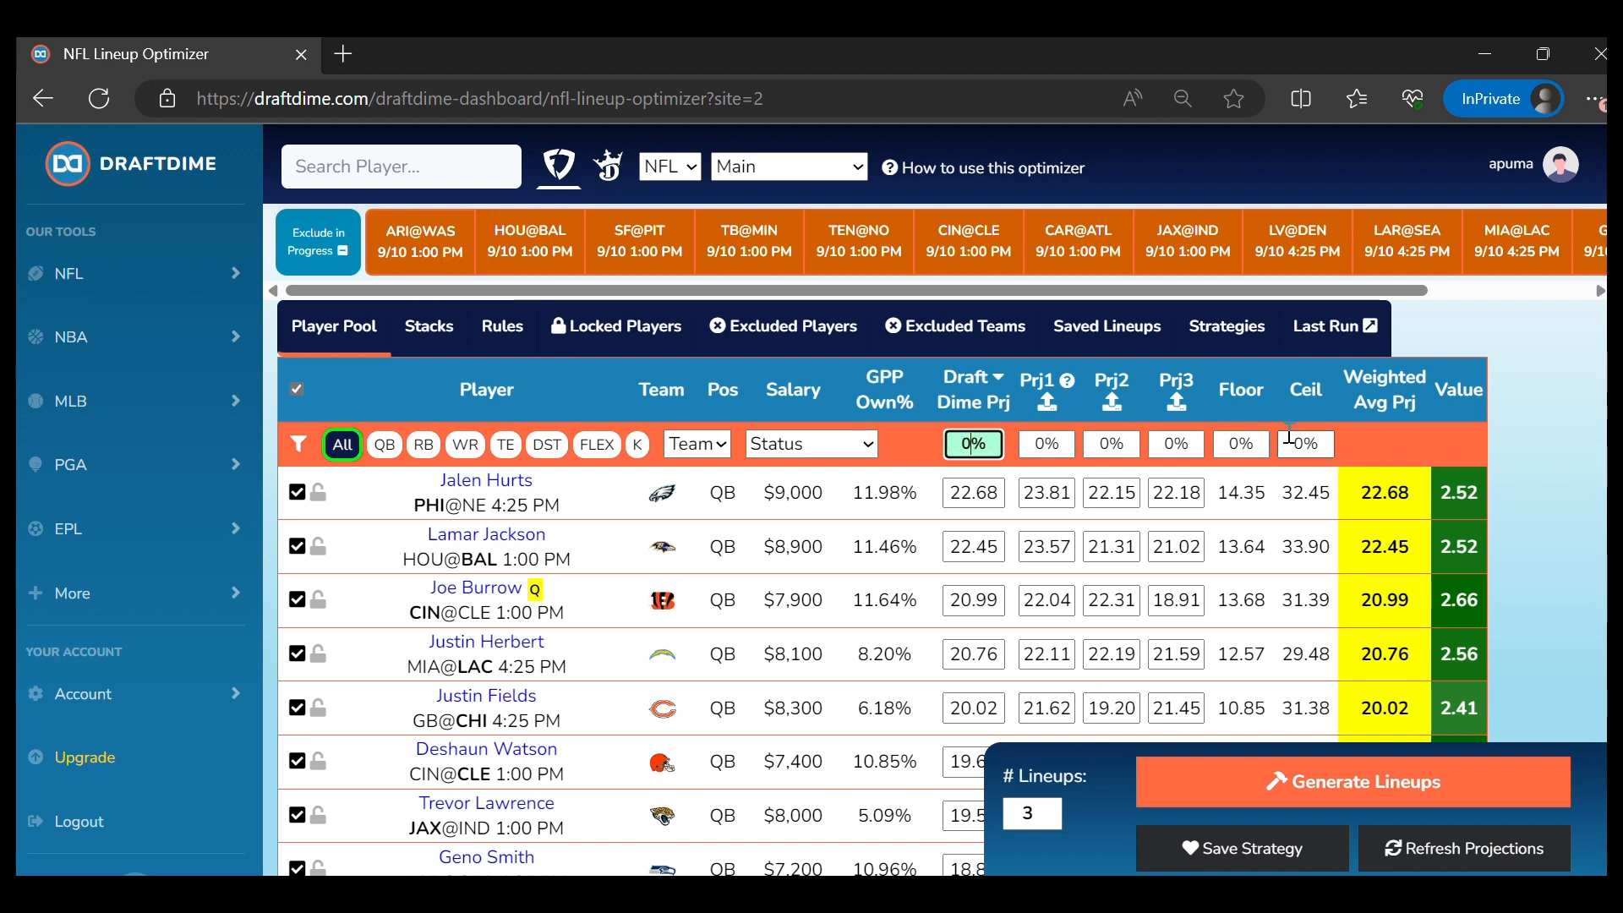
{"action": "type", "text": "100"}
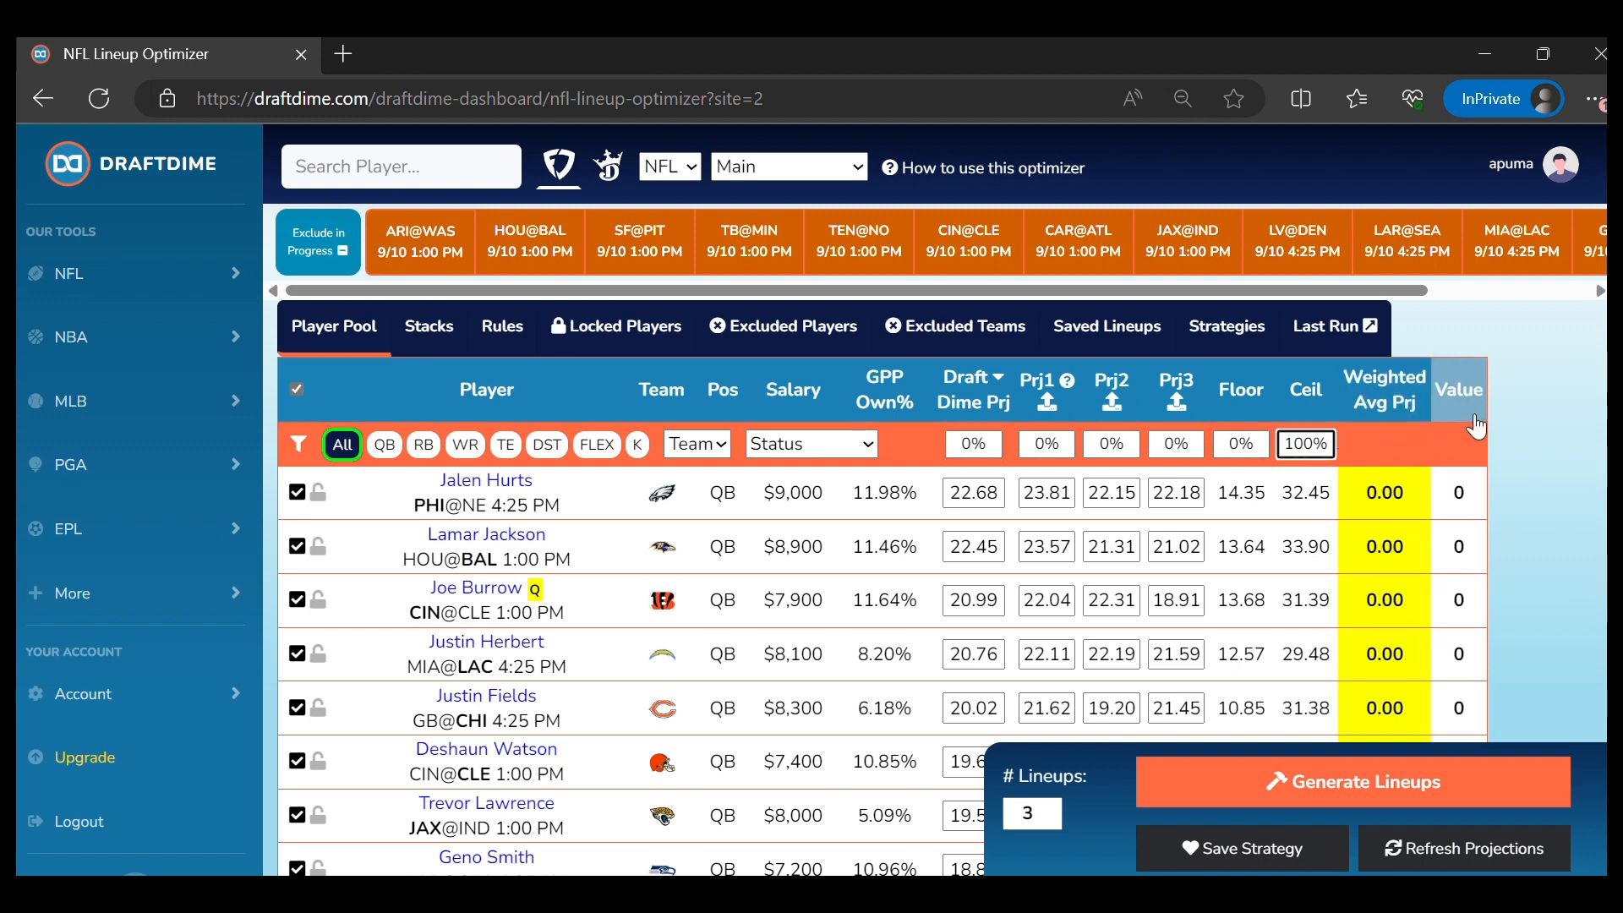
{"action": "left_click", "coordinate": [1535, 393]}
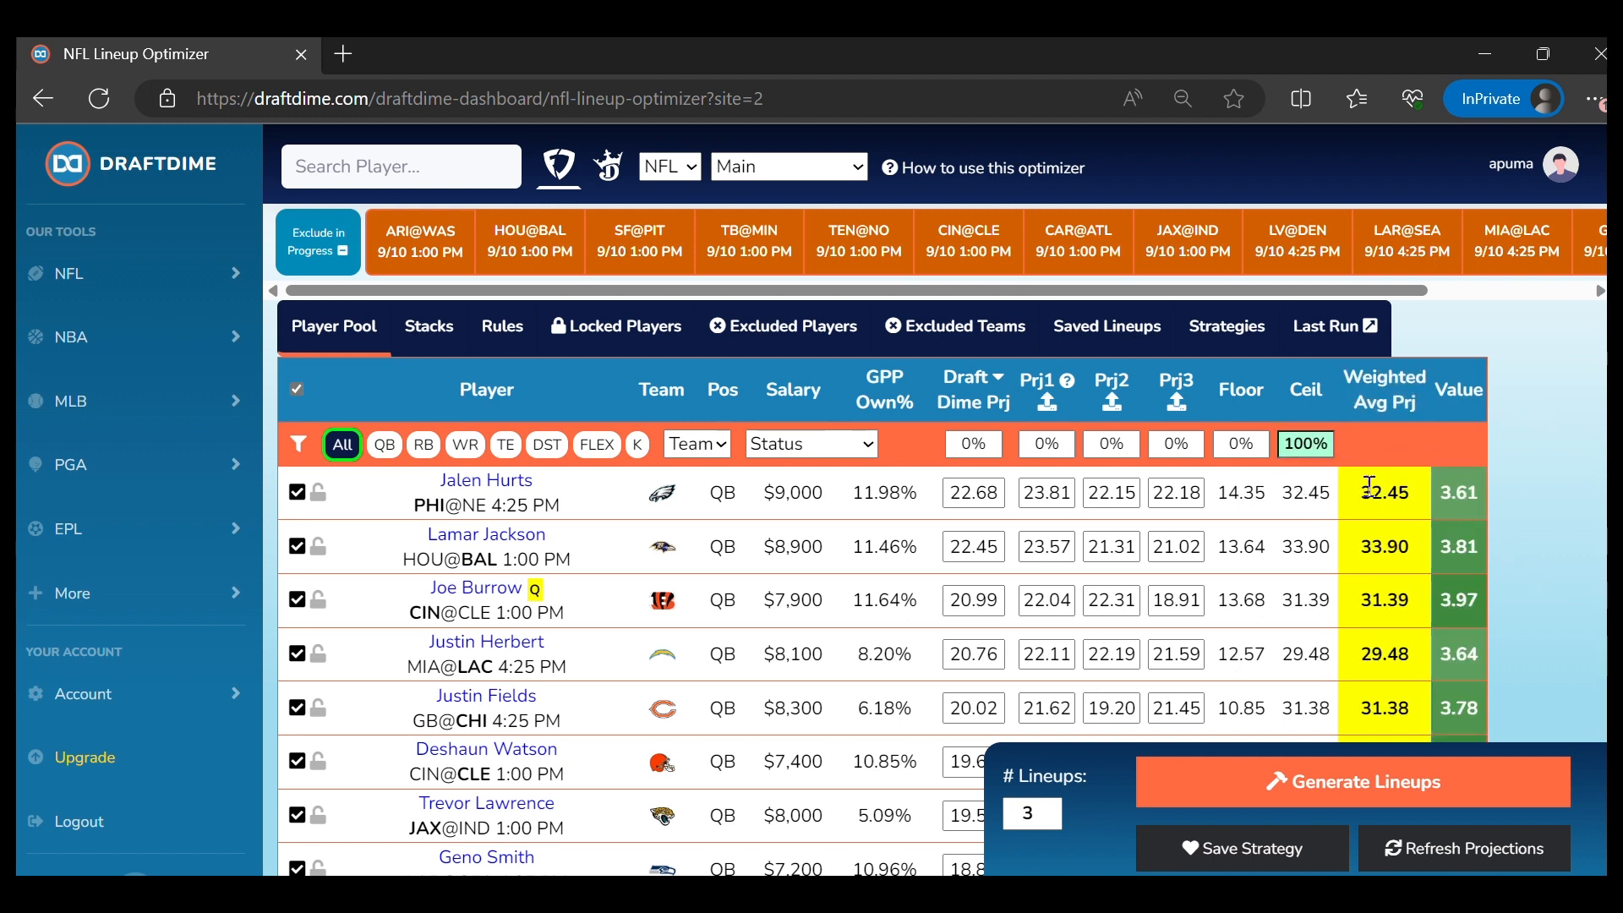
Compare Jalen Hurts' ceiling with his weighted average projection
{"action": "left_click_drag", "start_coordinate": [1294, 492], "coordinate": [1334, 484]}
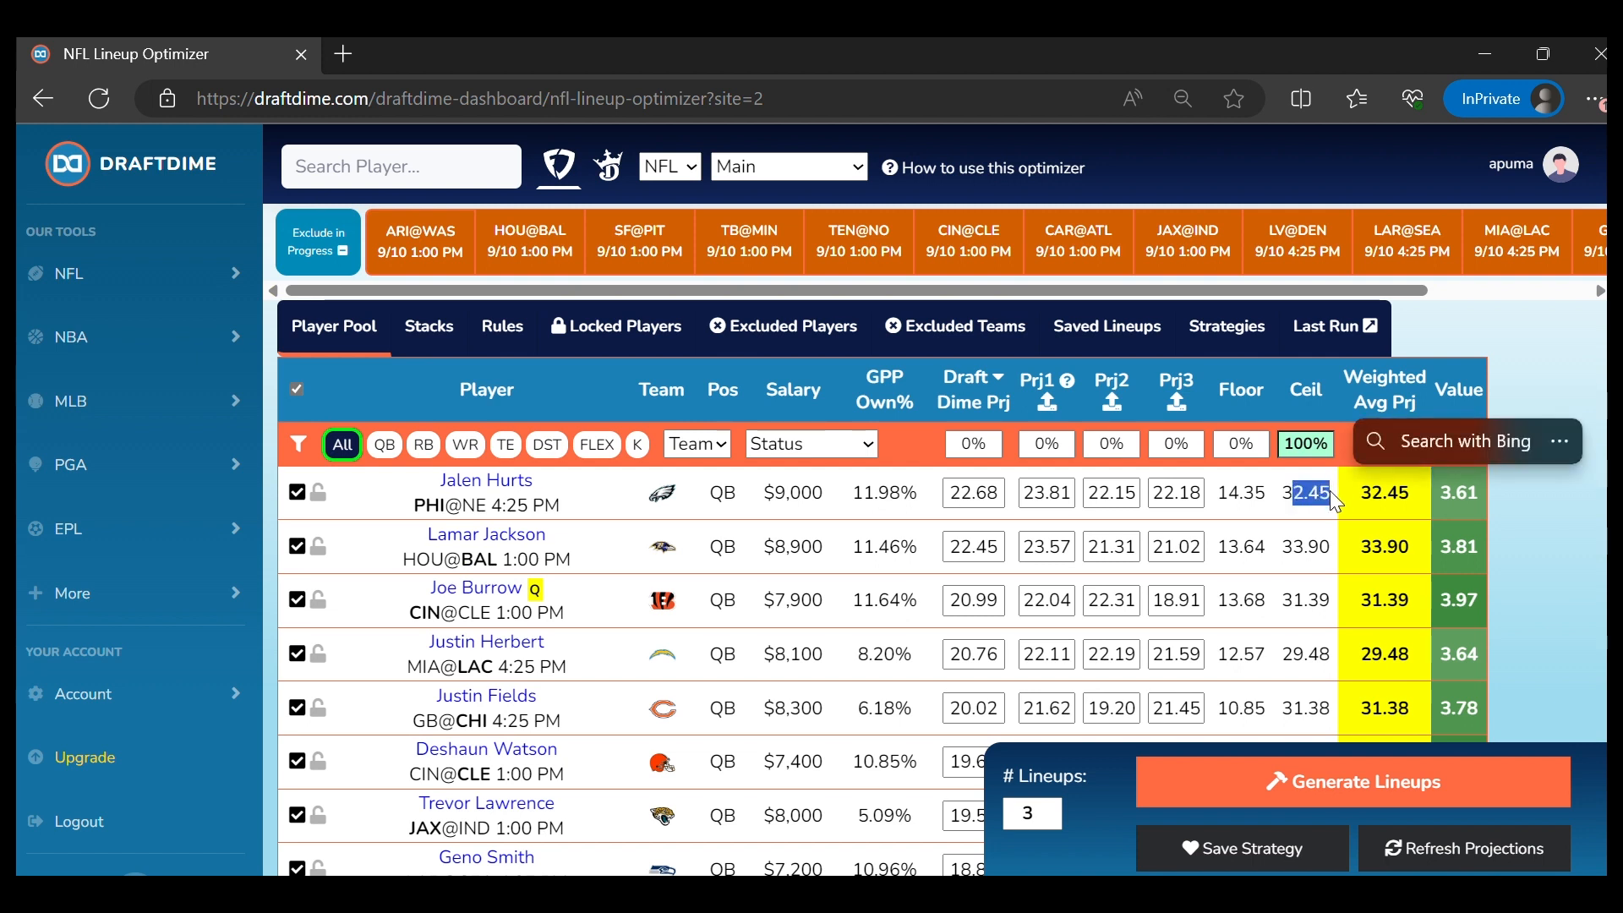
{"action": "left_click", "coordinate": [1379, 497]}
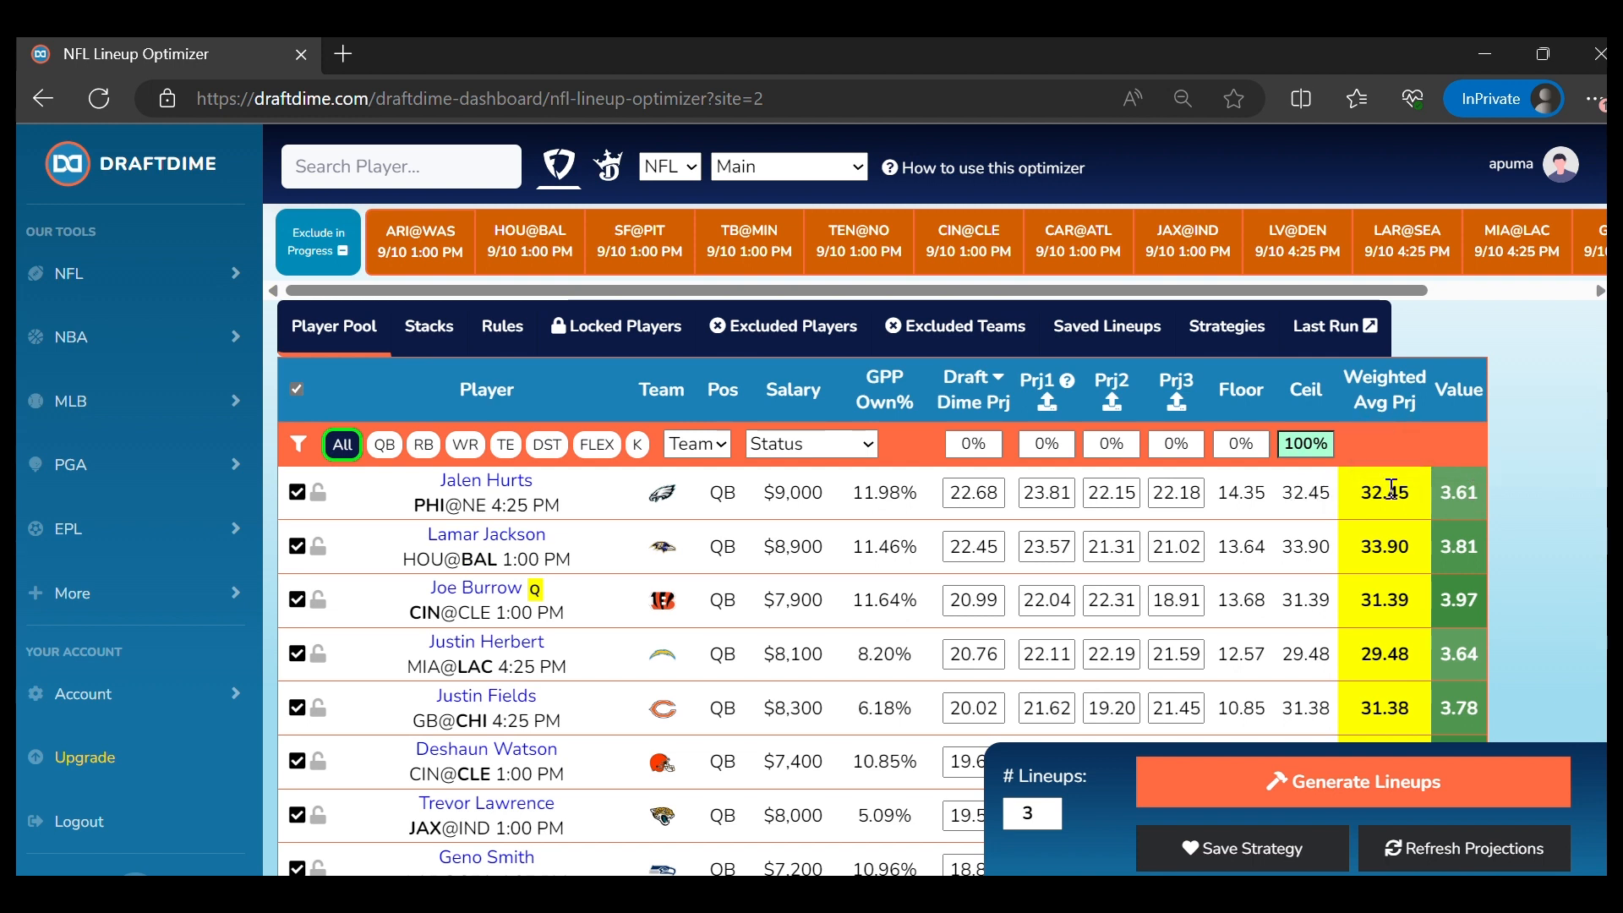
{"action": "left_click_drag", "start_coordinate": [1358, 500], "coordinate": [1420, 497]}
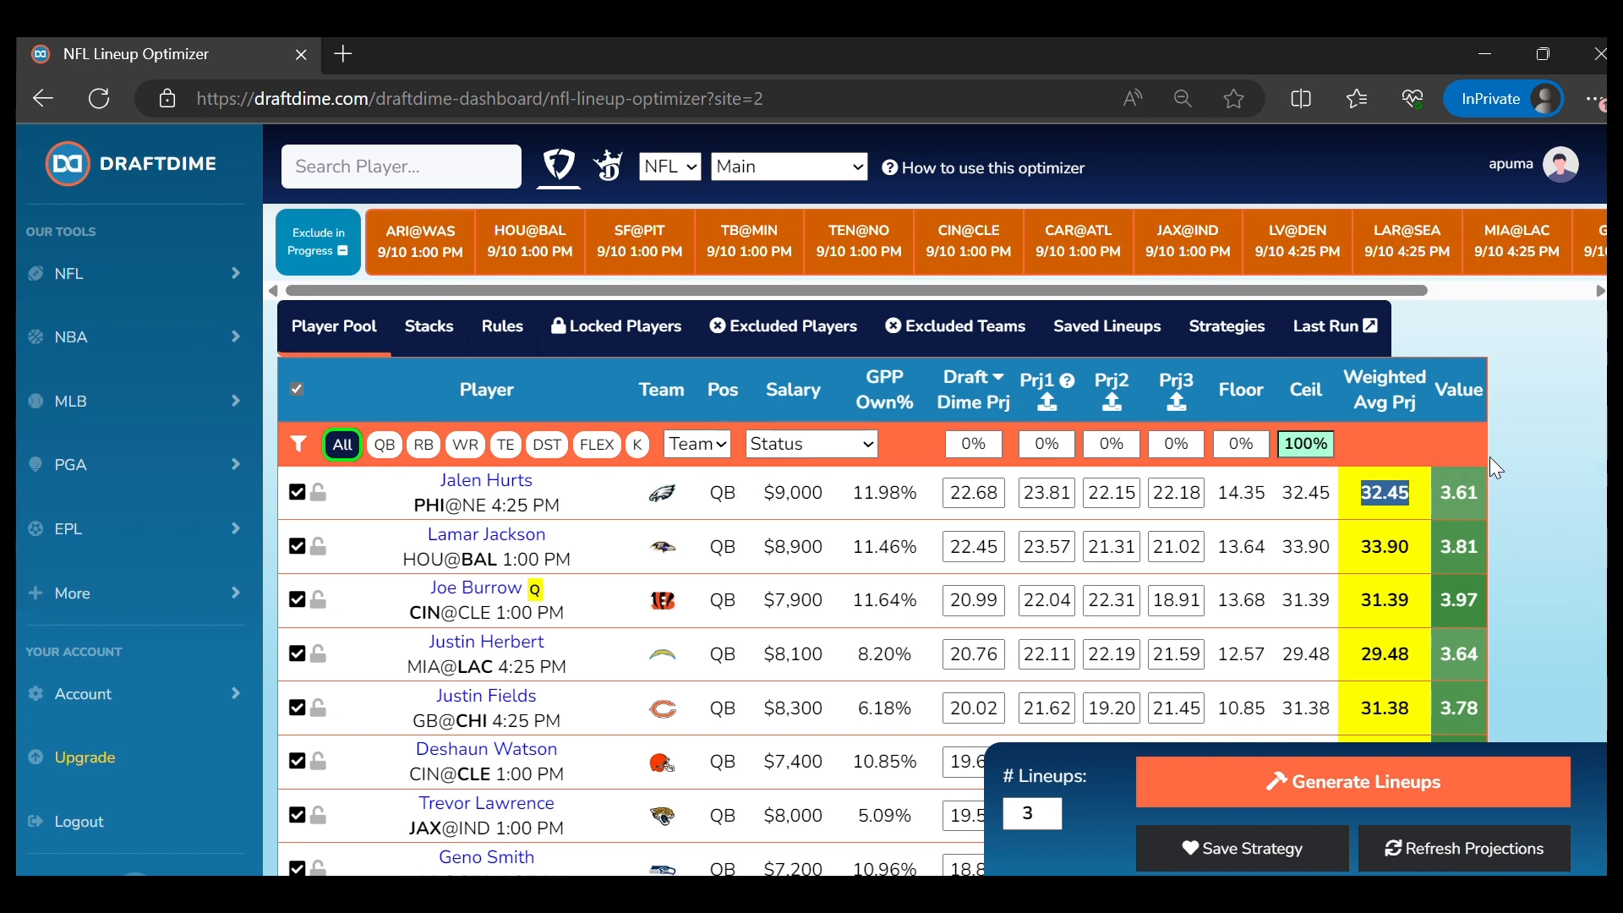
{"action": "left_click", "coordinate": [1376, 454]}
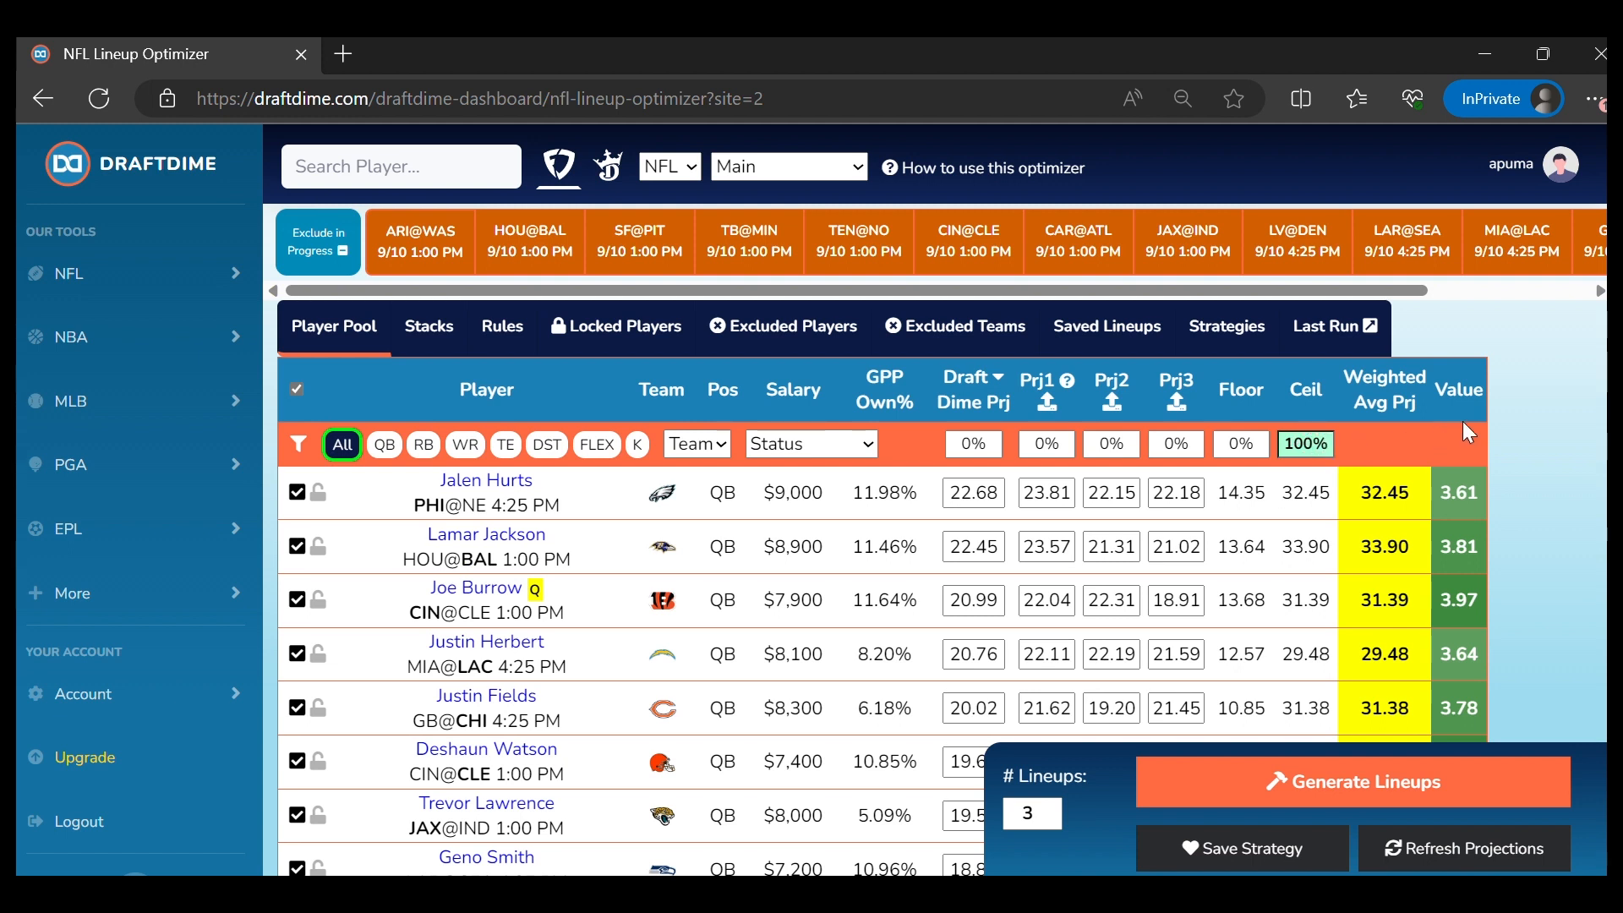
Set the Draft Dime weight to 50% and the Prj1 and ceiling weights to 10% each
{"action": "double_click", "coordinate": [974, 446]}
{"action": "type", "text": "50"}
{"action": "left_click", "coordinate": [1048, 443]}
{"action": "left_click", "coordinate": [1060, 238]}
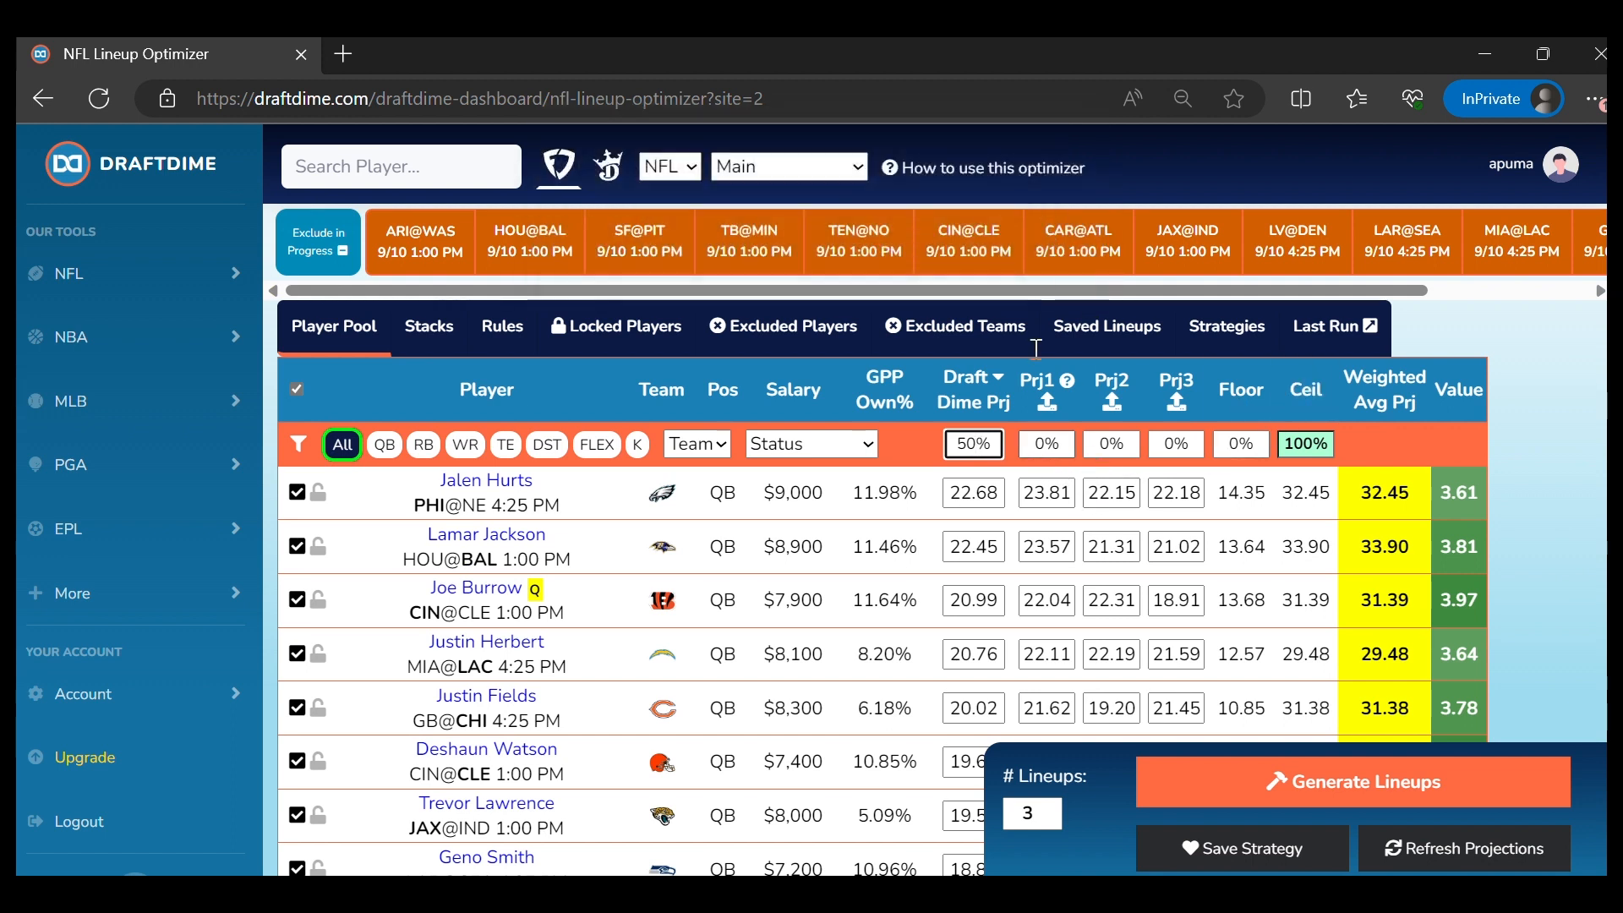
{"action": "left_click_drag", "start_coordinate": [1122, 444], "coordinate": [1051, 443]}
{"action": "double_click", "coordinate": [1048, 445]}
{"action": "type", "text": "10"}
{"action": "key", "text": "Return"}
{"action": "left_click", "coordinate": [1301, 444]}
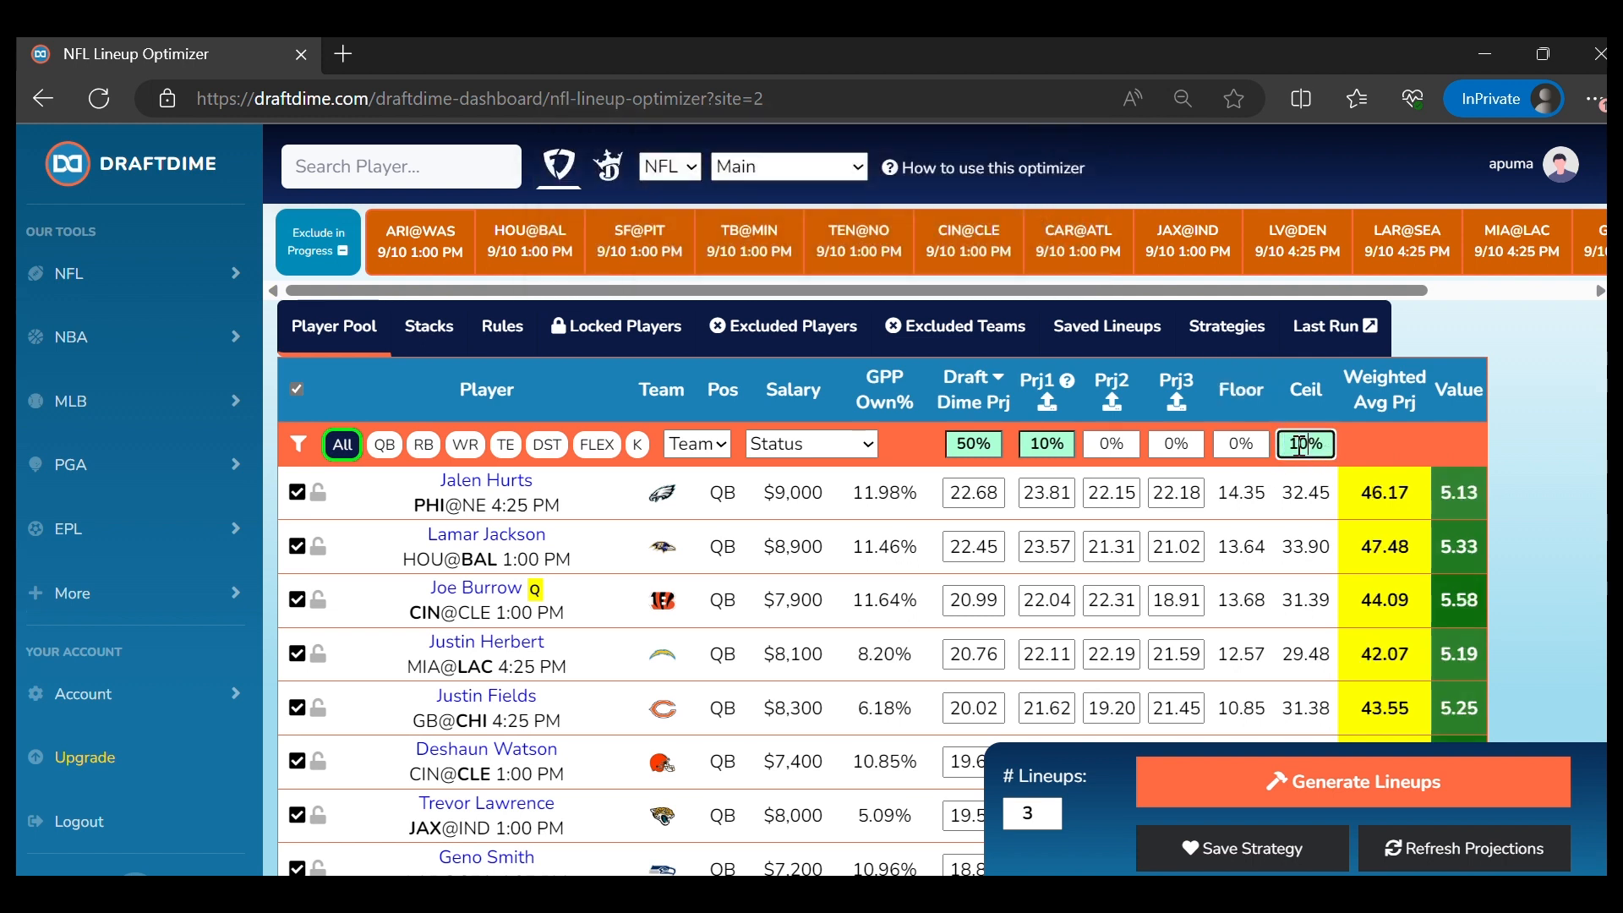
{"action": "key", "text": "Return"}
Set the Prj2, Prj3 and floor weights to 10% each
{"action": "left_click", "coordinate": [1104, 444]}
{"action": "type", "text": "1"}
{"action": "key", "text": "Tab"}
{"action": "type", "text": "10"}
{"action": "key", "text": "Tab"}
{"action": "type", "text": "10"}
{"action": "key", "text": "Return"}
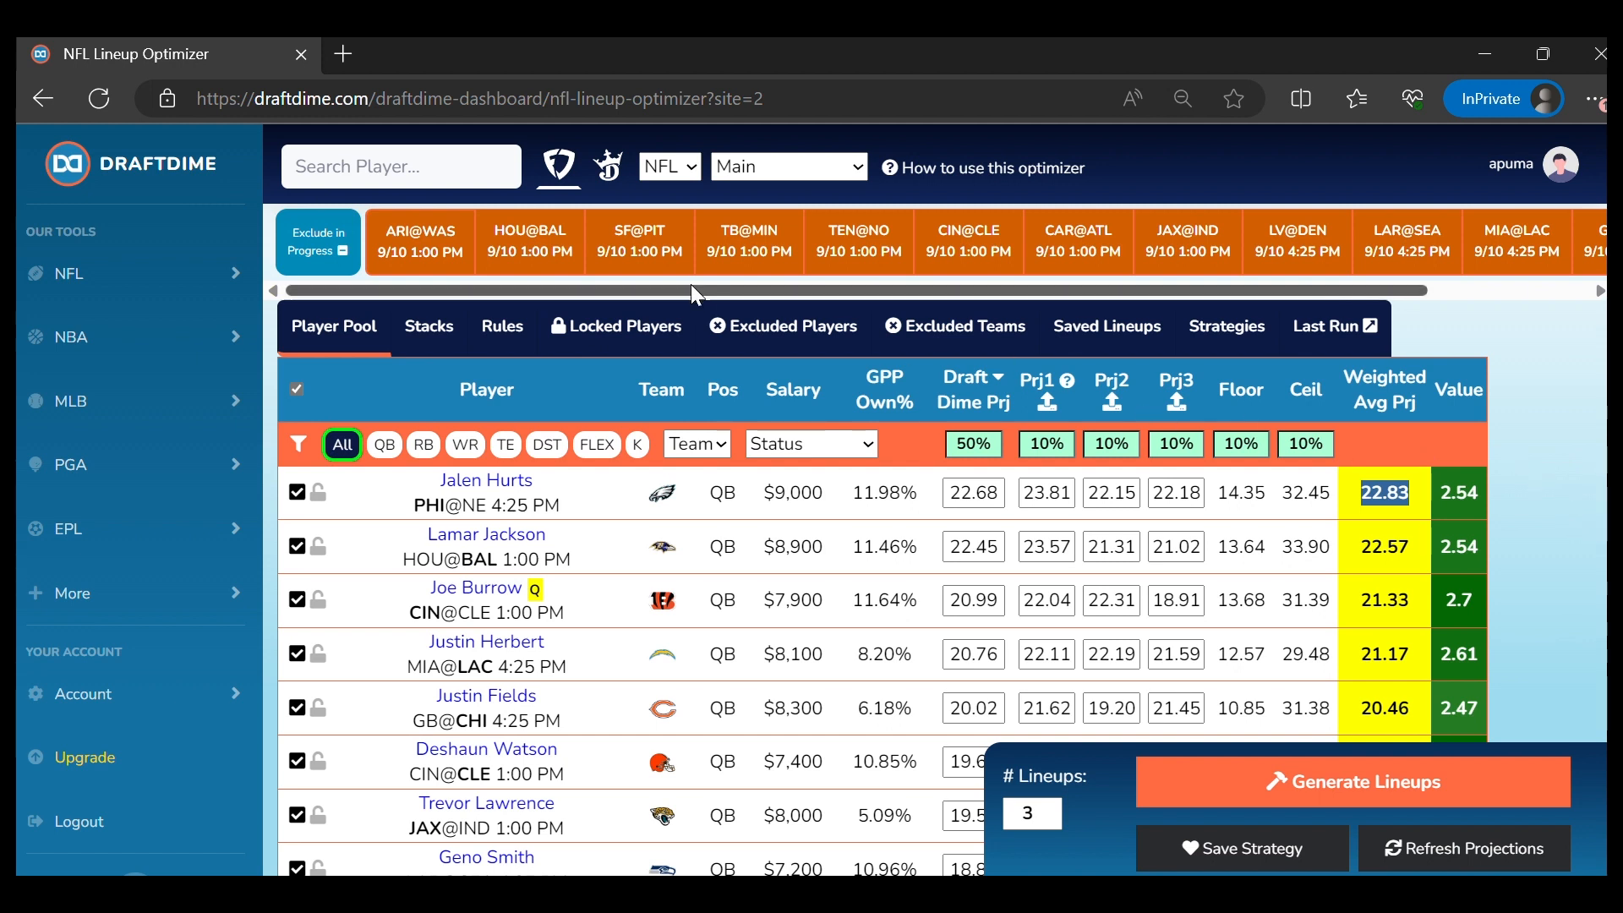
Reload the optimizer page and choose the Main slate again
{"action": "left_click", "coordinate": [97, 101]}
{"action": "left_click", "coordinate": [756, 162]}
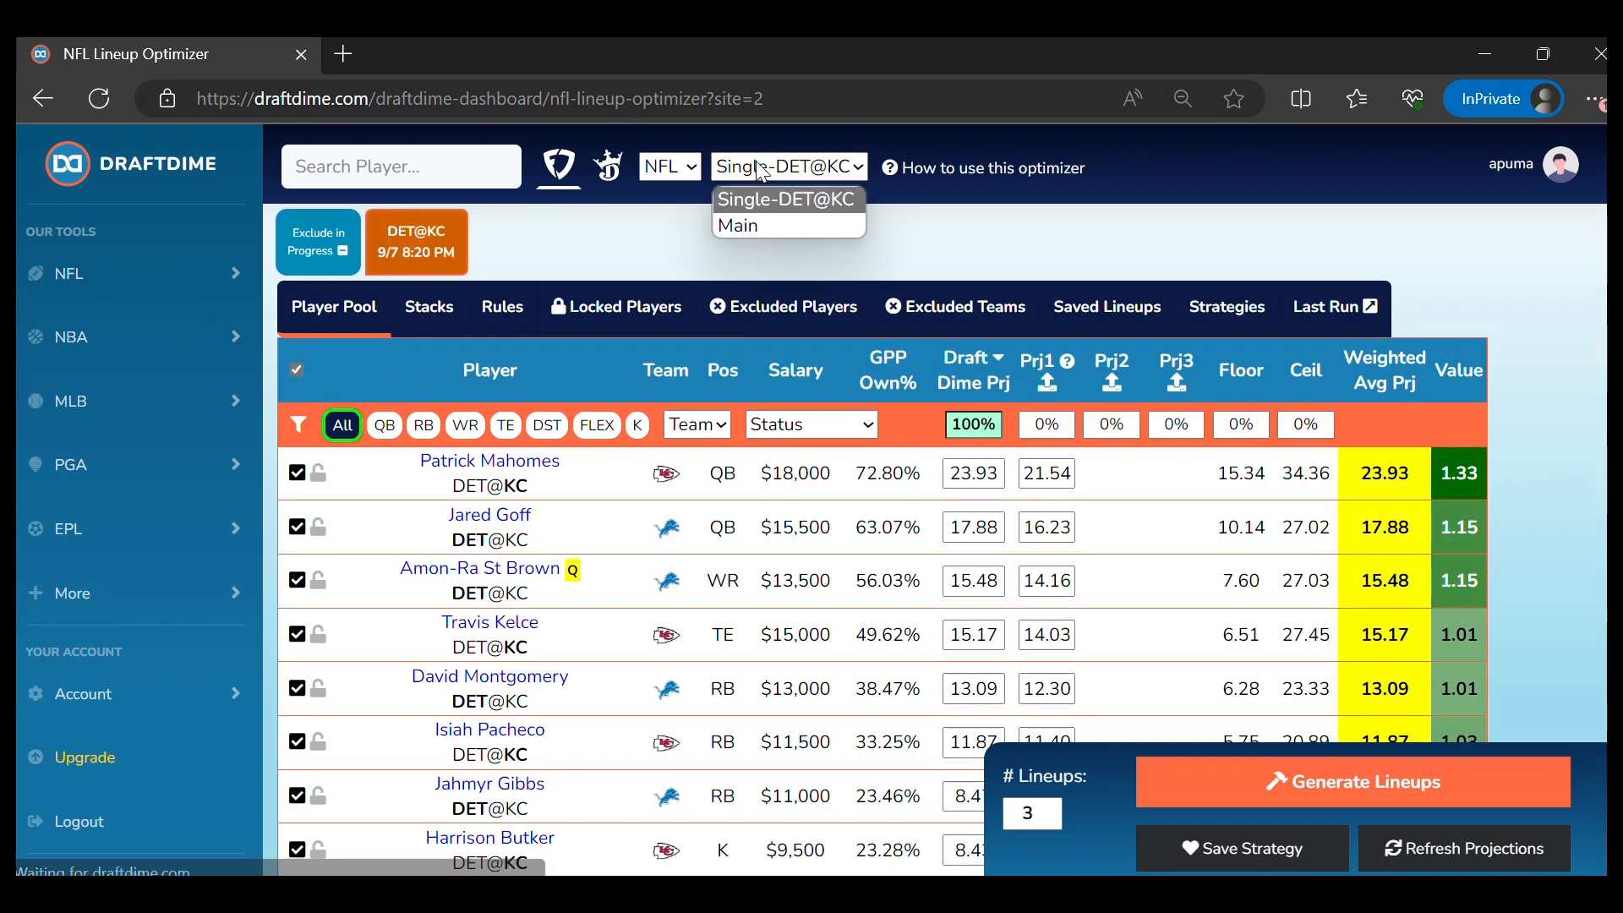
{"action": "left_click", "coordinate": [761, 226]}
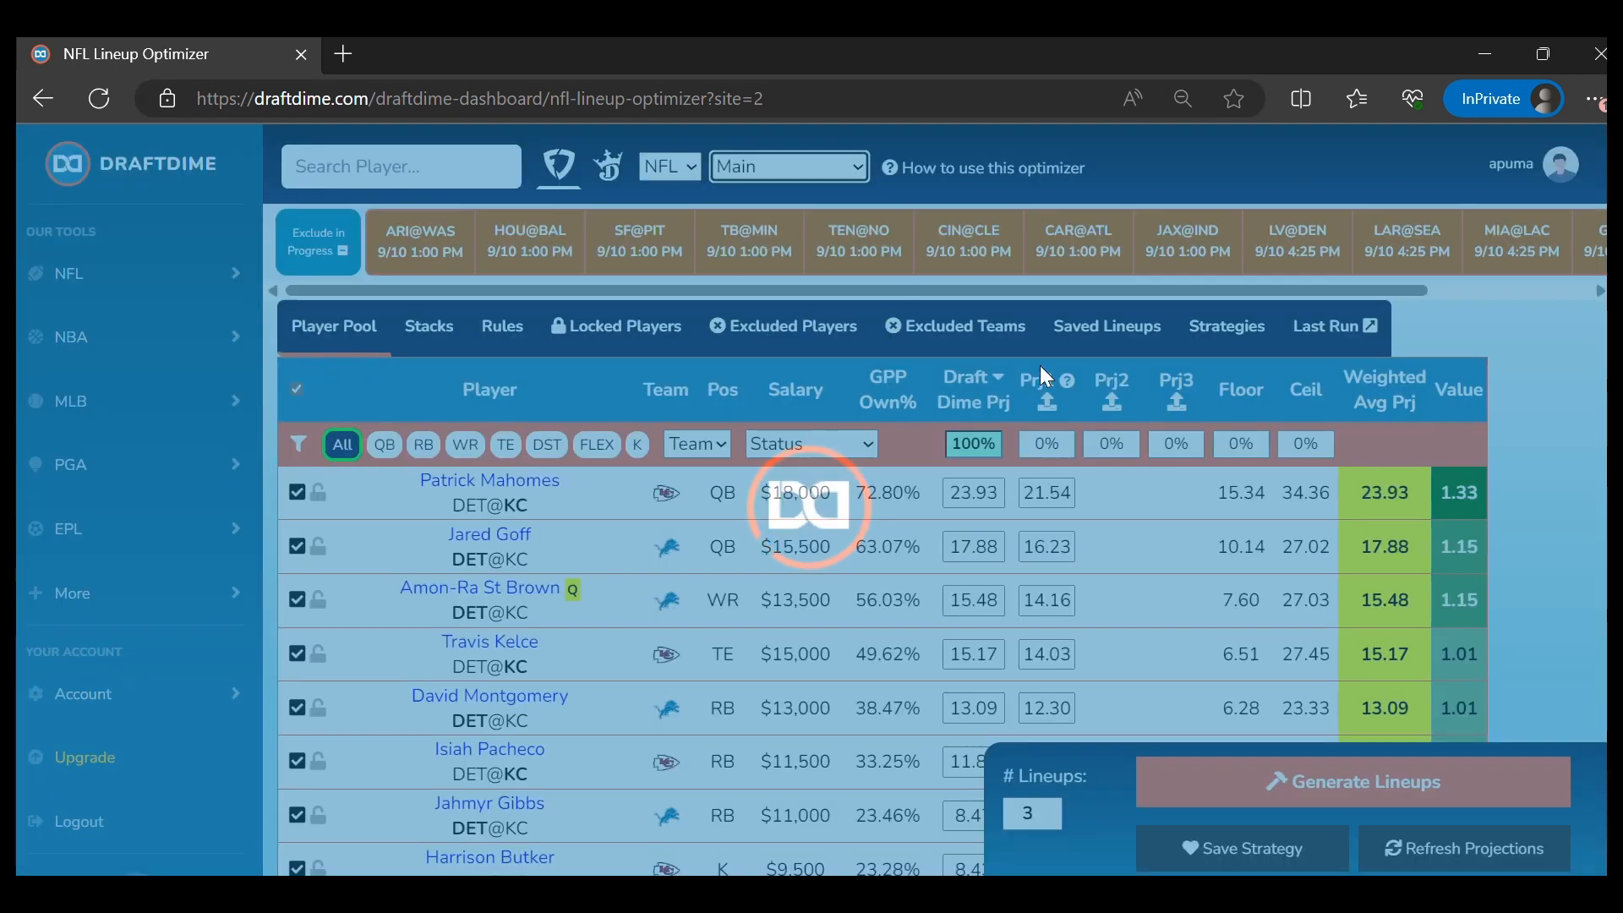
{"action": "mouse_move", "coordinate": [1067, 389]}
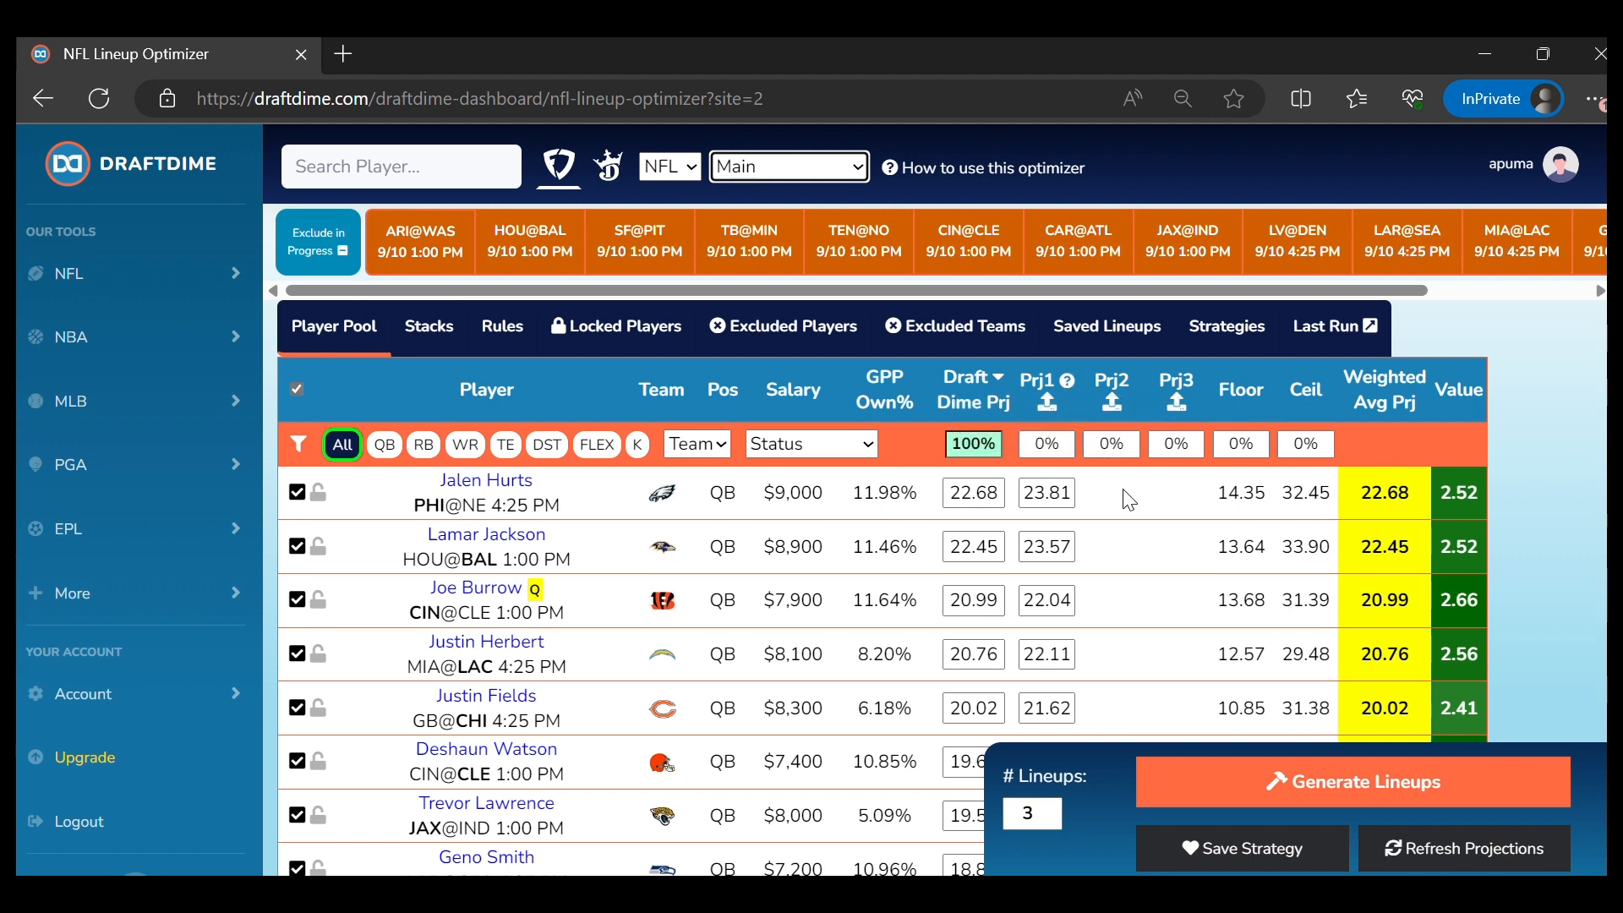
Sort the player pool by GPP ownership, highest first, and check Tyreek Hill's ownership percentage
{"action": "left_click", "coordinate": [884, 388]}
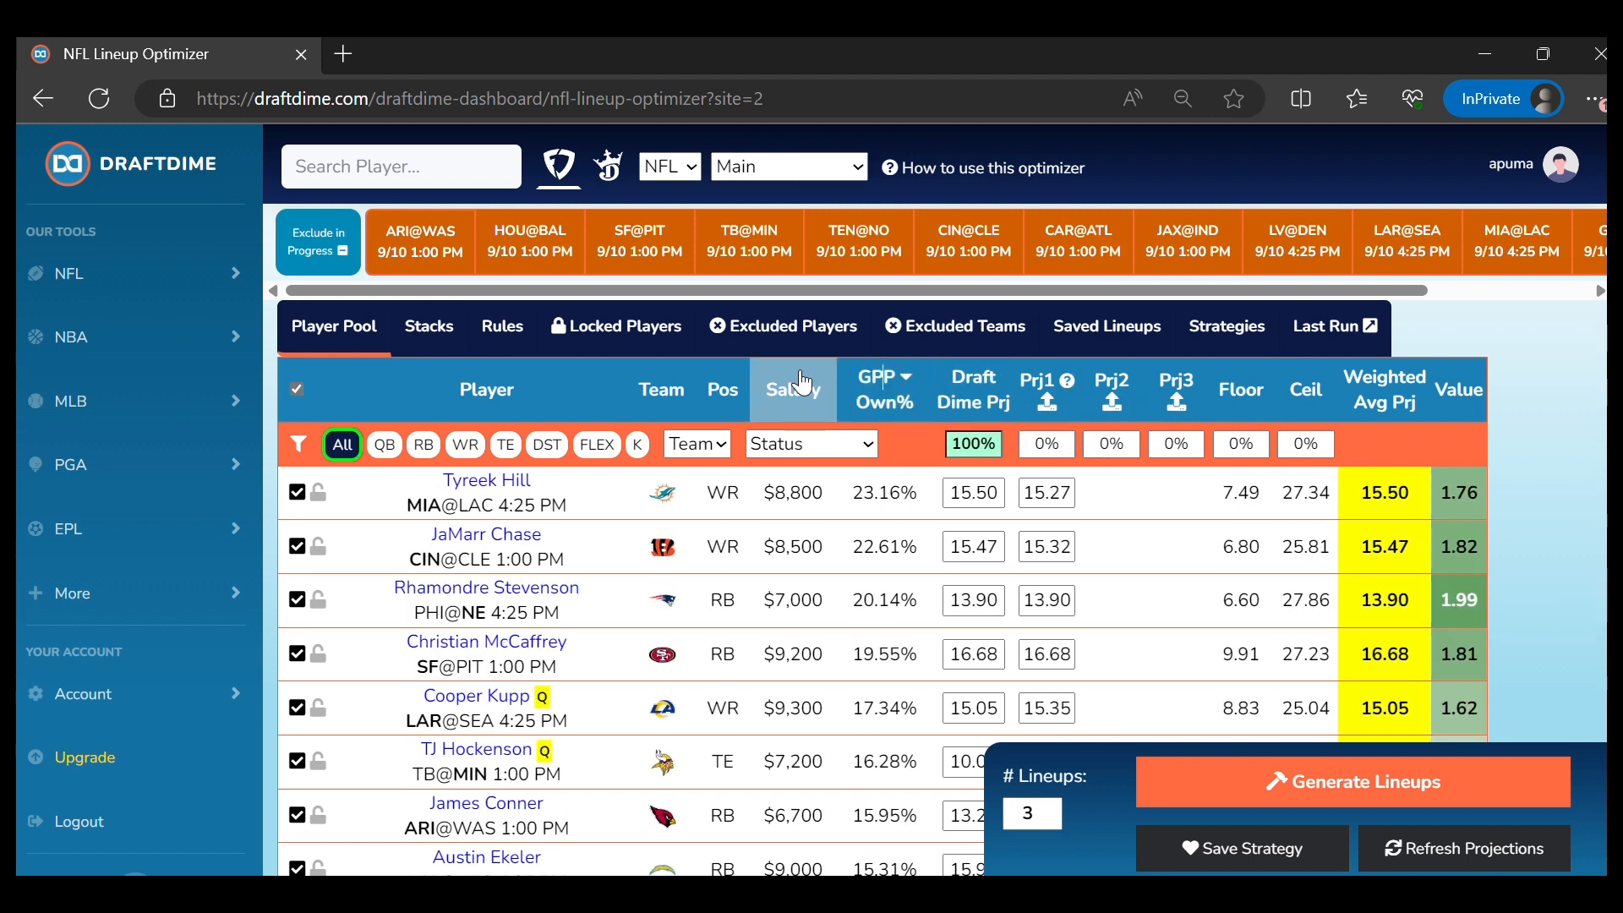
{"action": "double_click", "coordinate": [854, 495]}
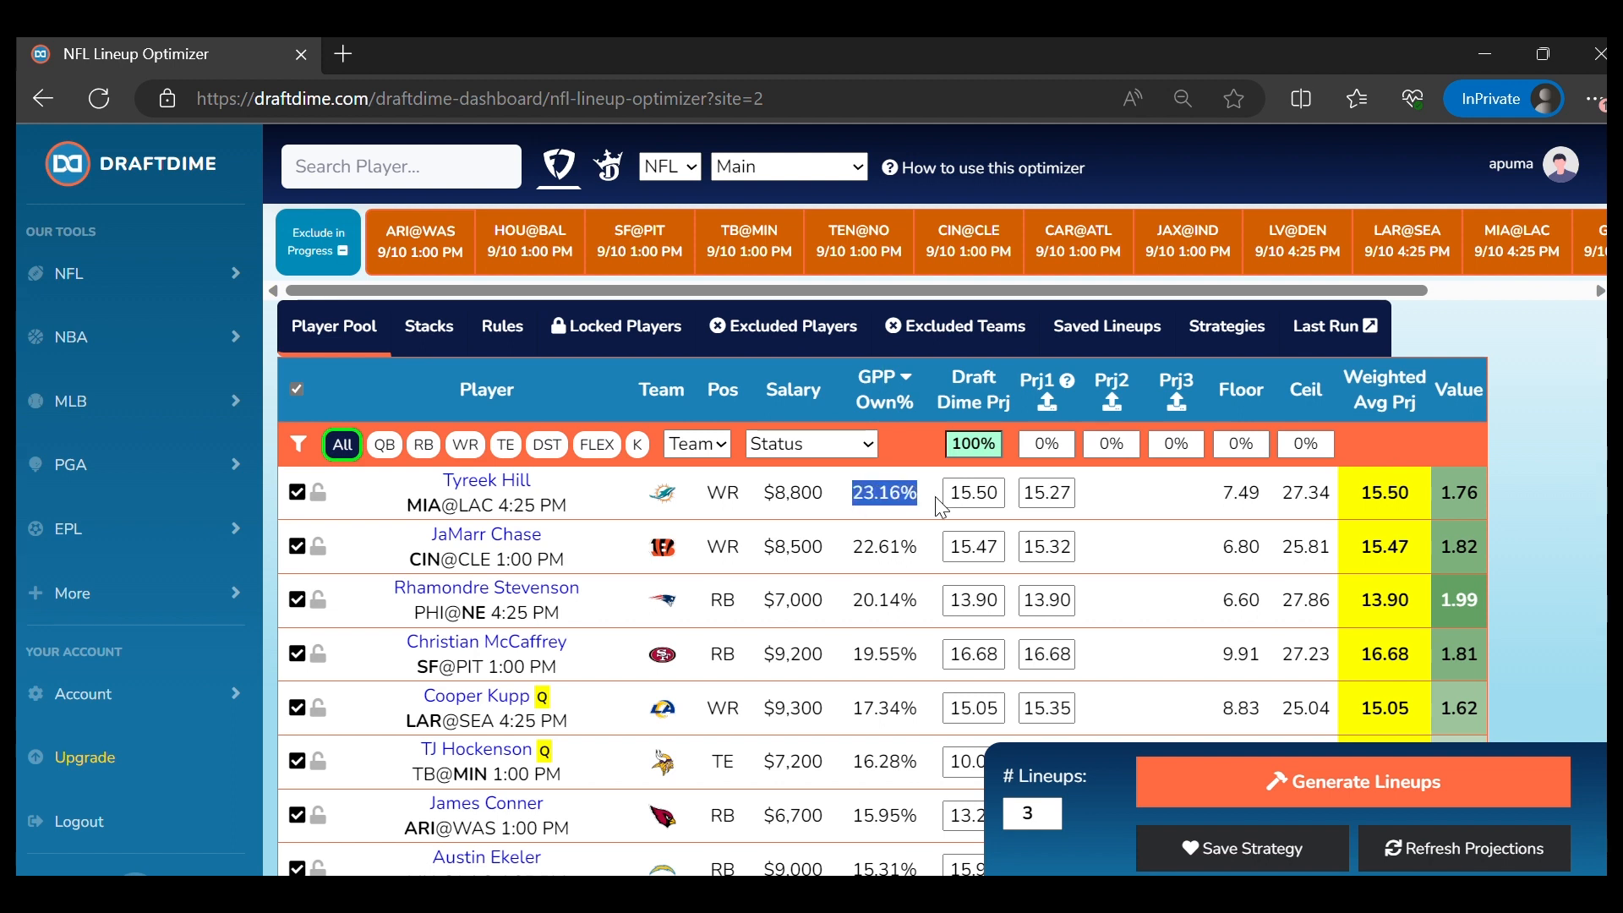
{"action": "left_click", "coordinate": [1104, 494]}
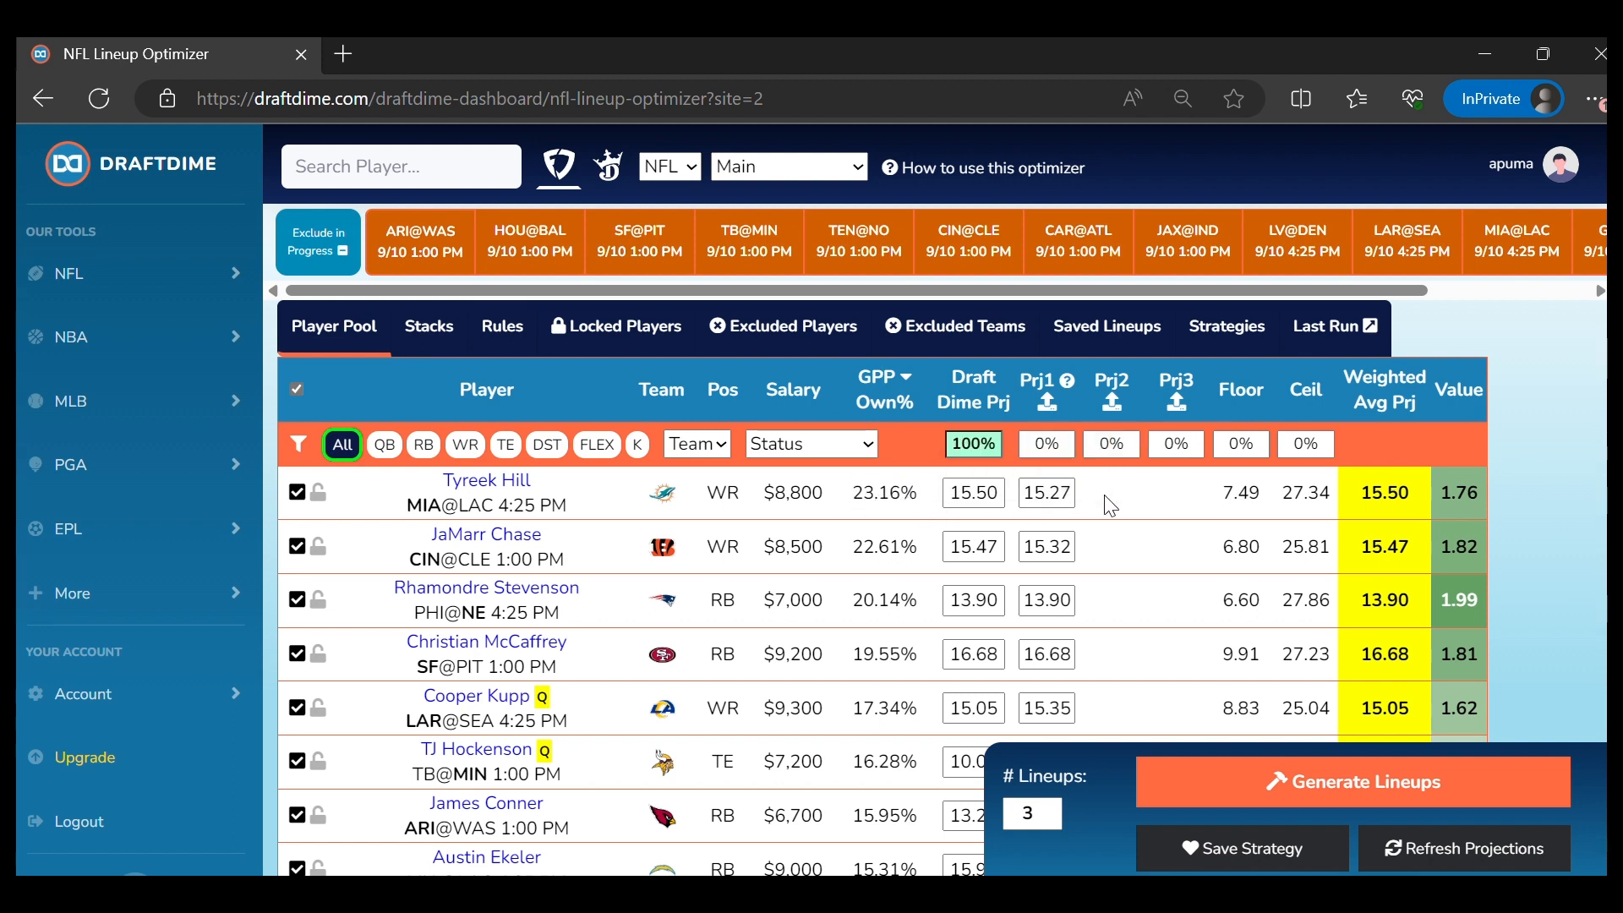
Compare the editable Draft Dime and Prj1 projection values for Tyreek Hill
{"action": "left_click", "coordinate": [972, 492]}
{"action": "double_click", "coordinate": [972, 492]}
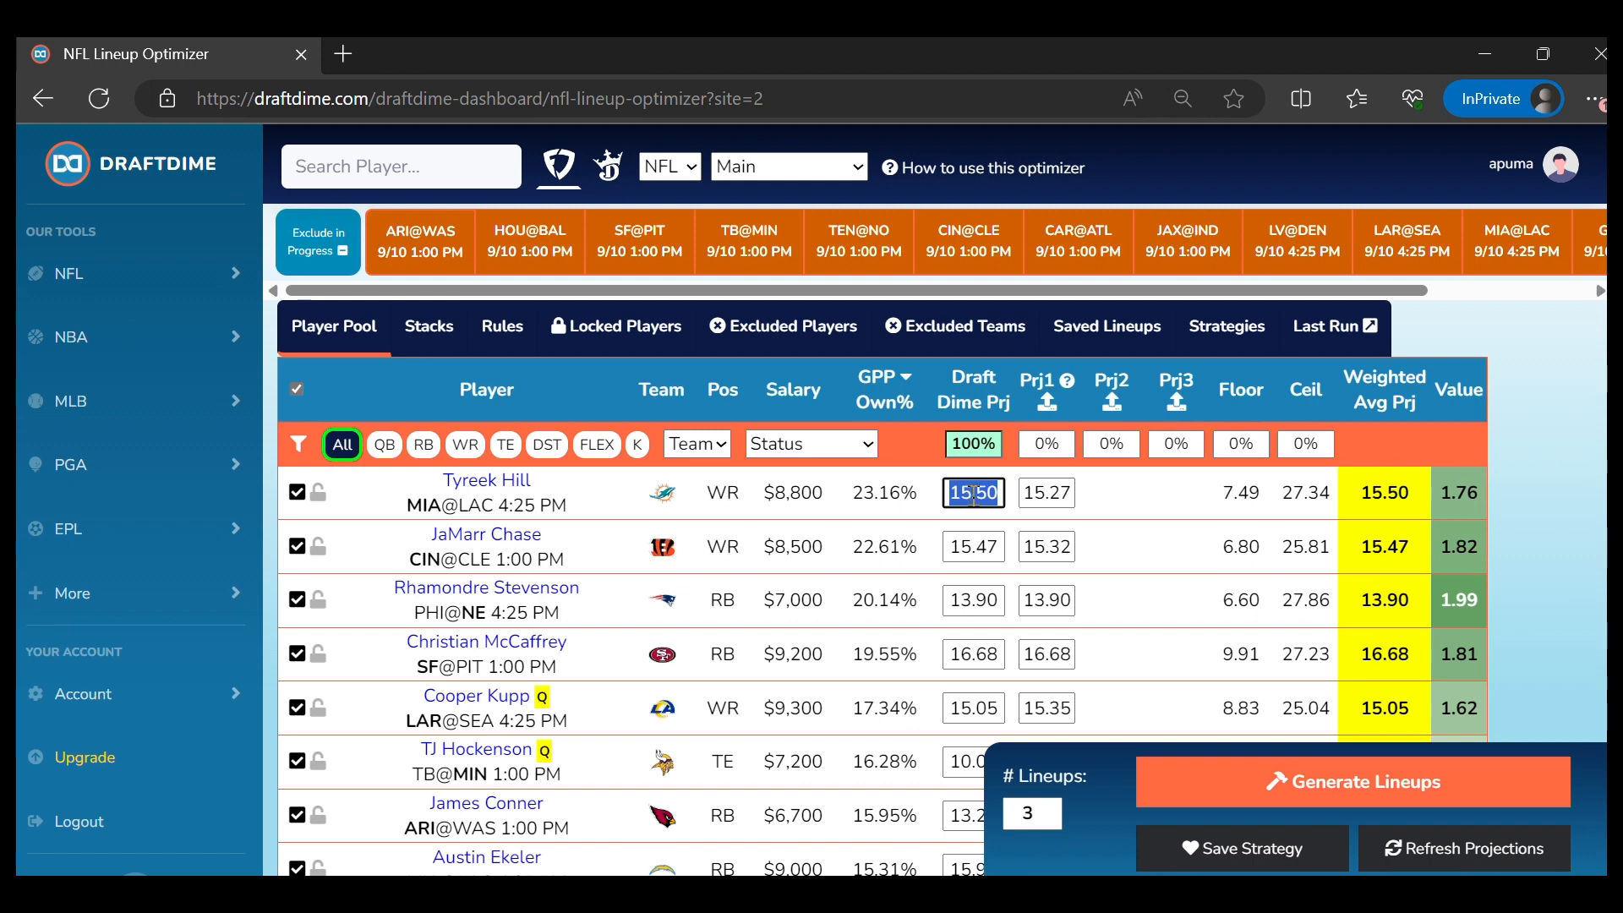
{"action": "left_click", "coordinate": [1047, 490]}
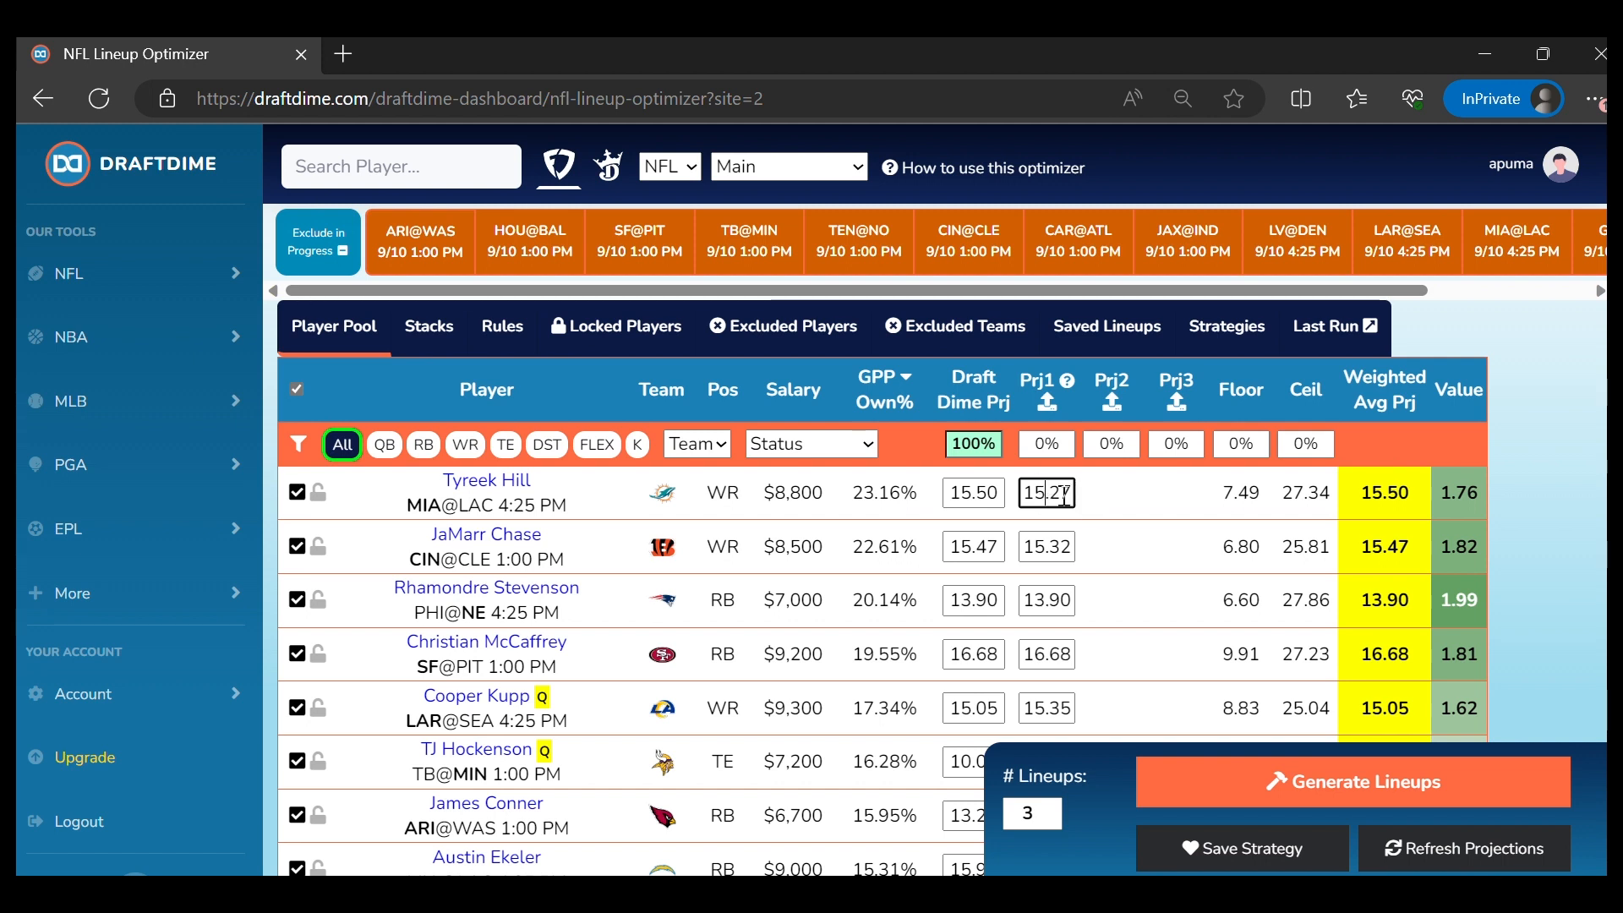
{"action": "double_click", "coordinate": [973, 492]}
{"action": "left_click", "coordinate": [1046, 492]}
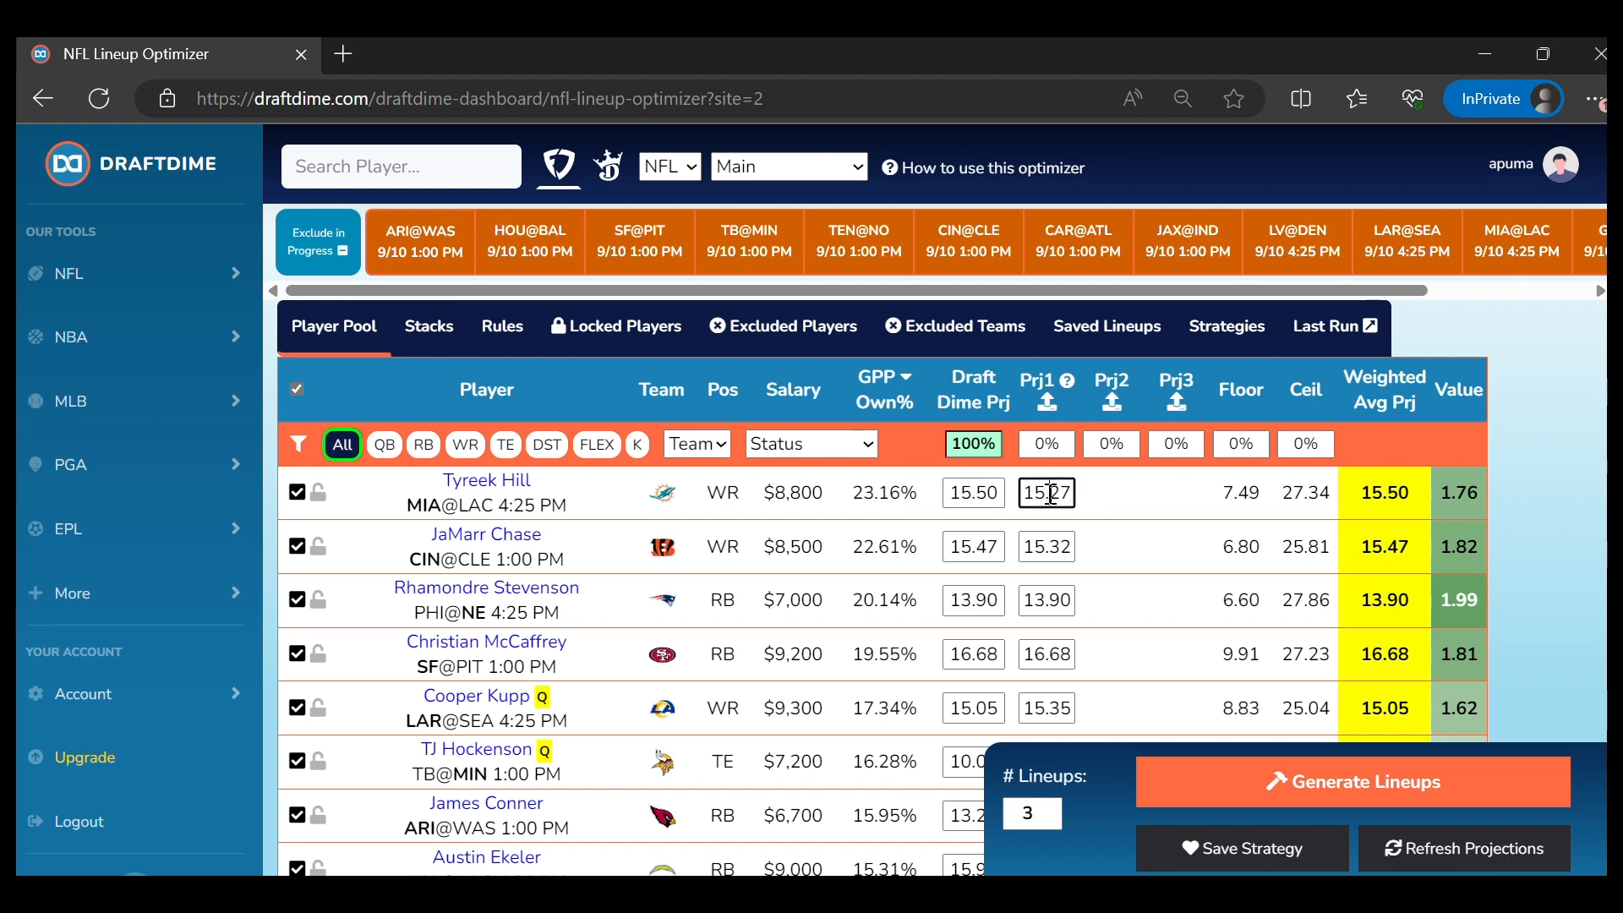
Generate 1 lineup with the Draft Dime projections and check its average GPP ownership
{"action": "left_click", "coordinate": [1126, 495]}
{"action": "left_click", "coordinate": [1169, 646]}
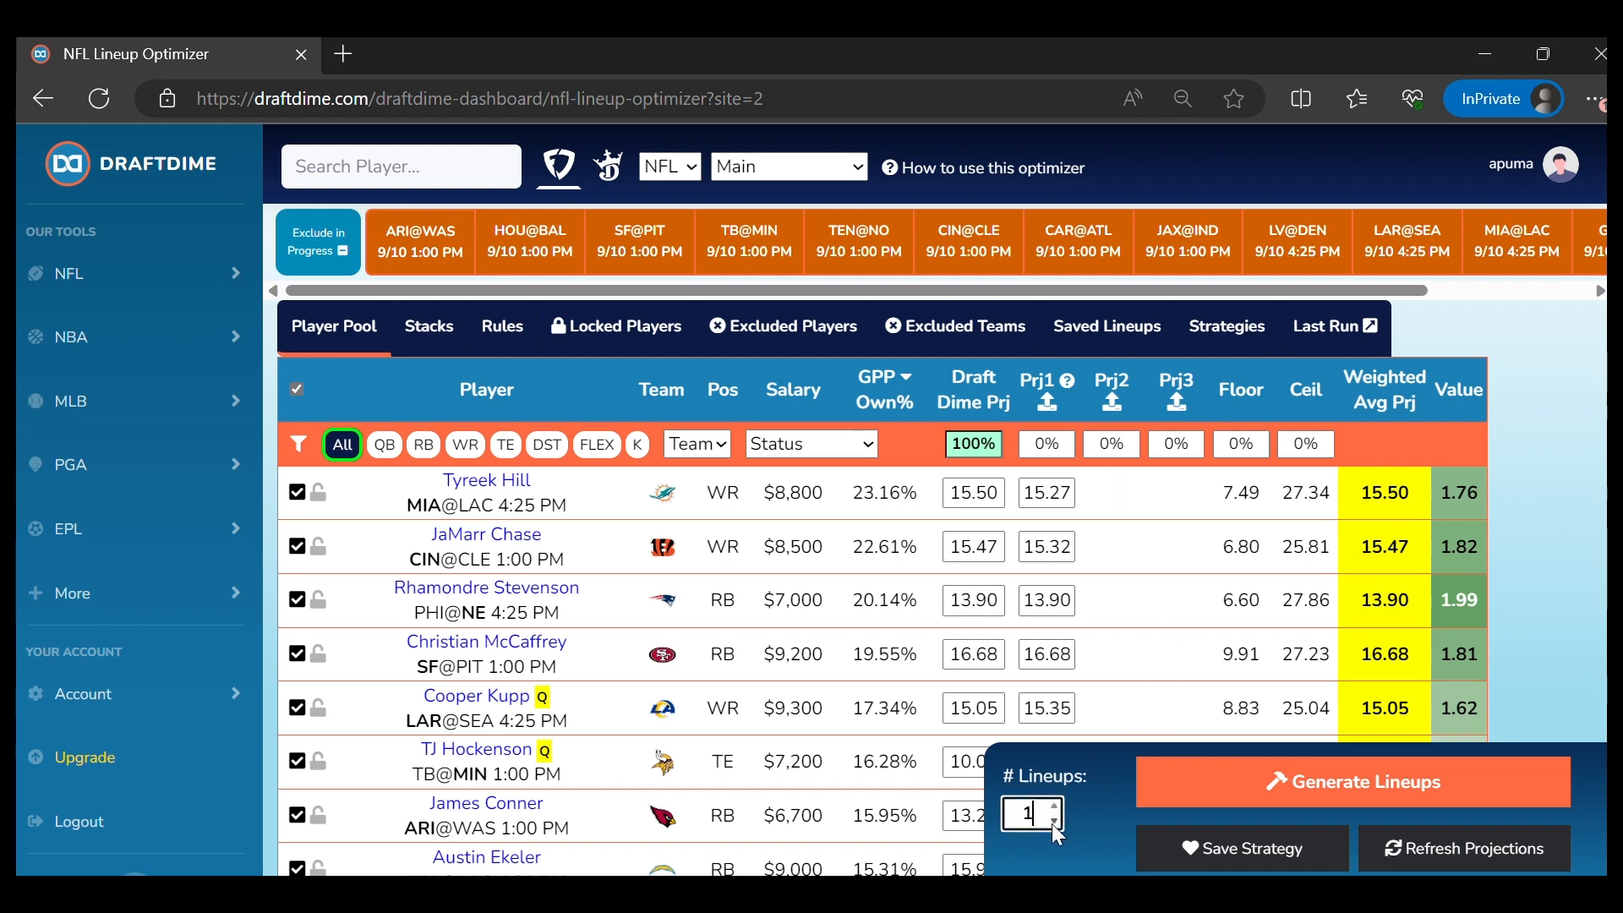
{"action": "left_click", "coordinate": [1211, 793]}
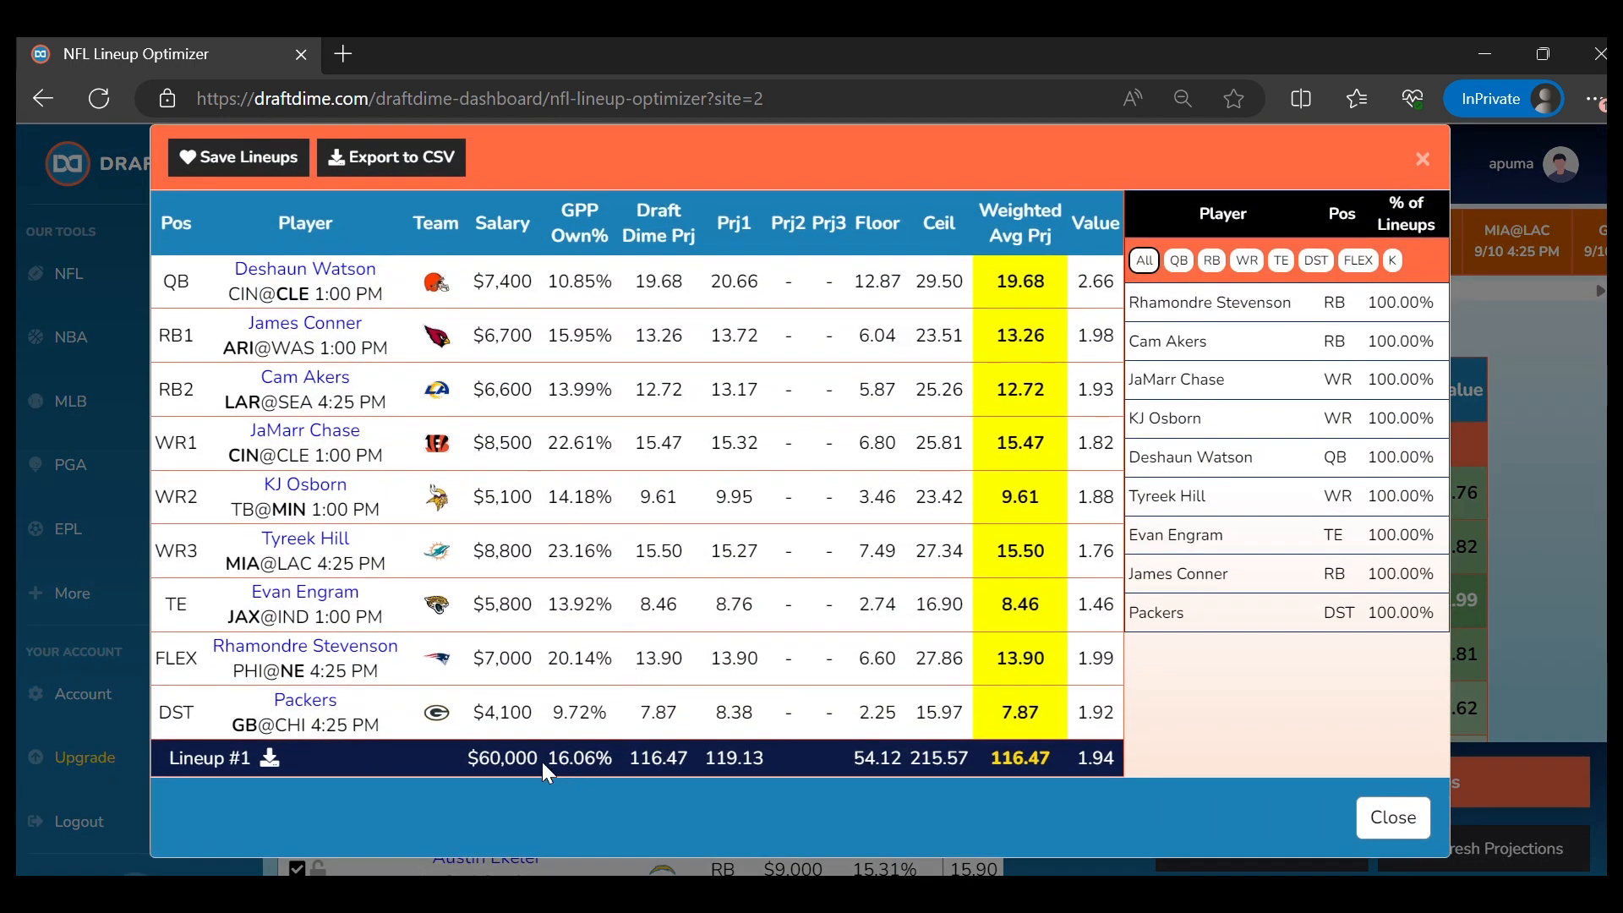
{"action": "left_click_drag", "start_coordinate": [543, 763], "coordinate": [610, 761]}
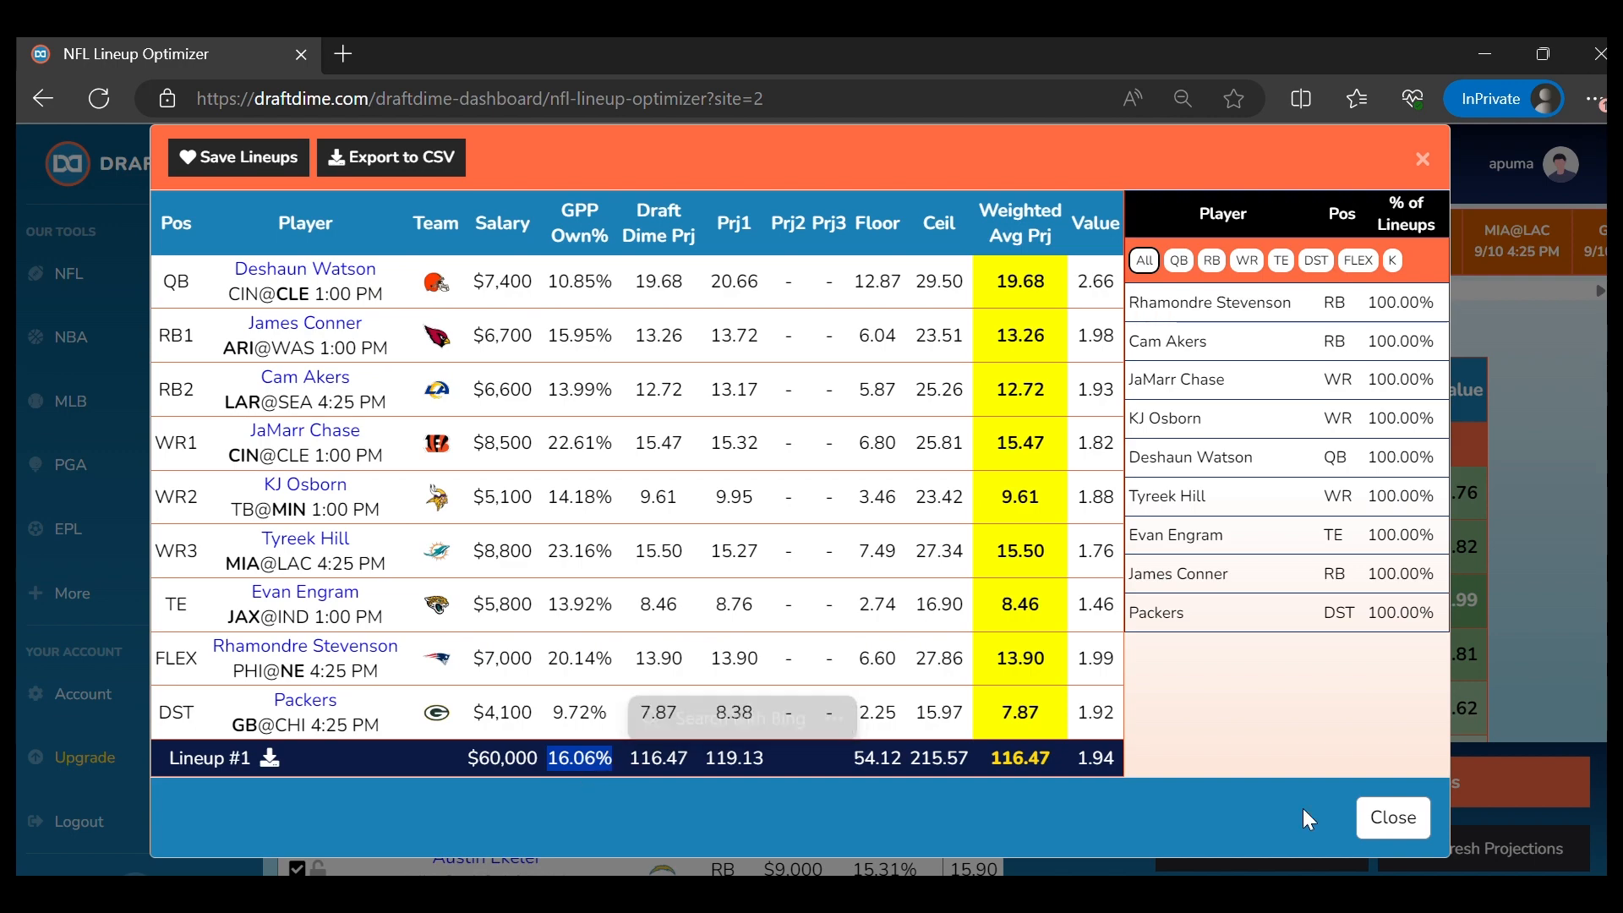
{"action": "left_click", "coordinate": [1388, 817]}
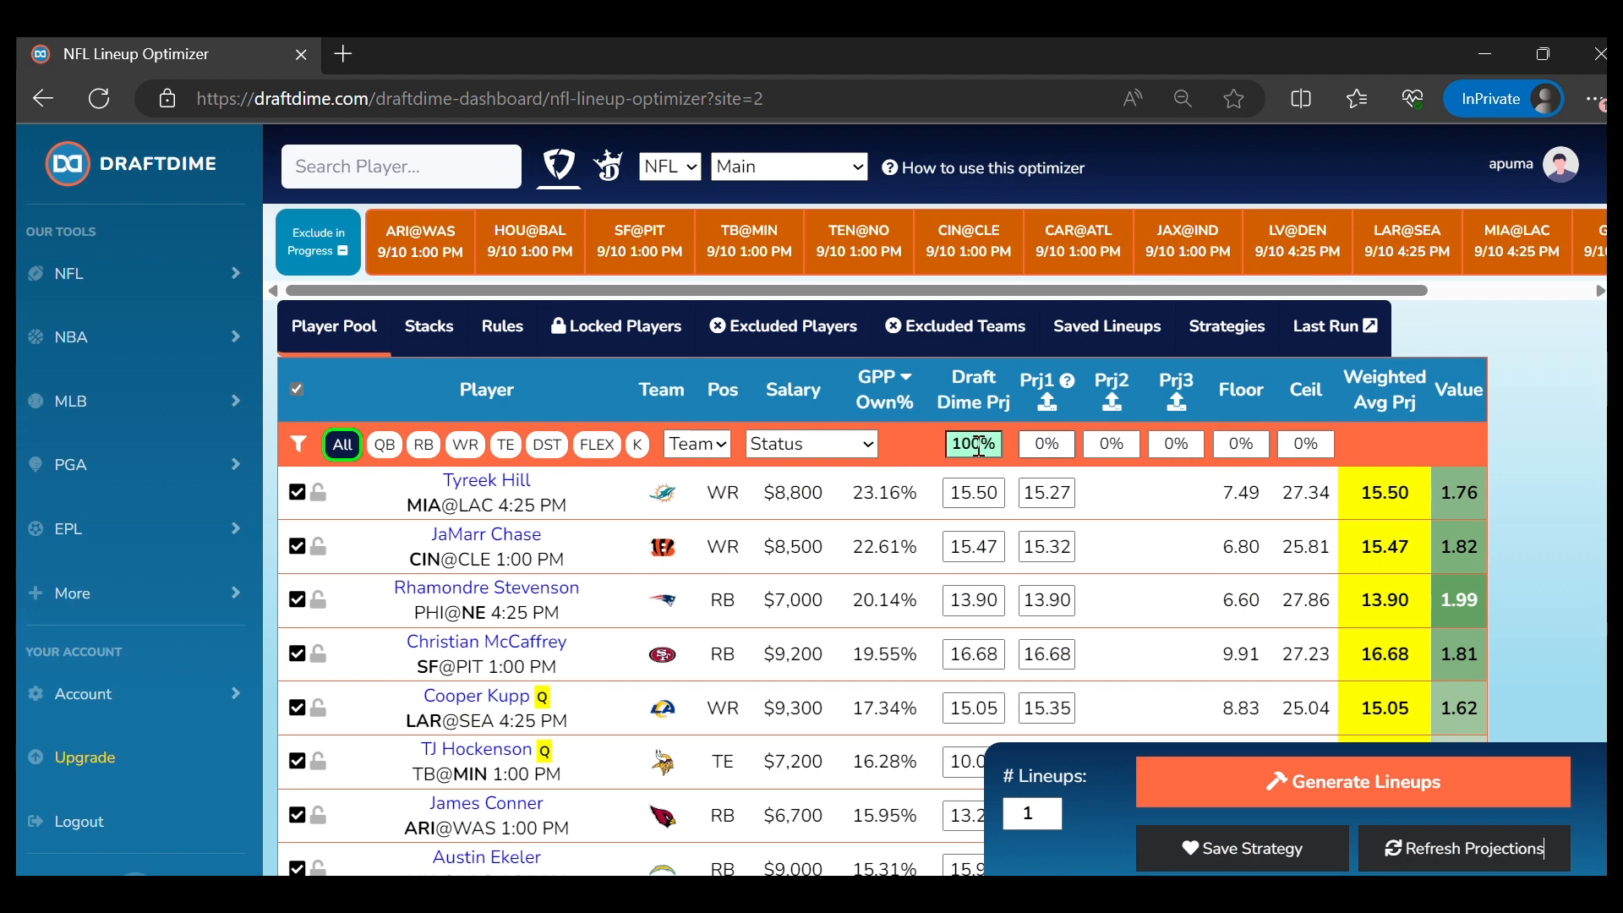
Set the Draft Dime projection weight to 0% and the Prj1 weight to 100%
{"action": "left_click", "coordinate": [968, 445]}
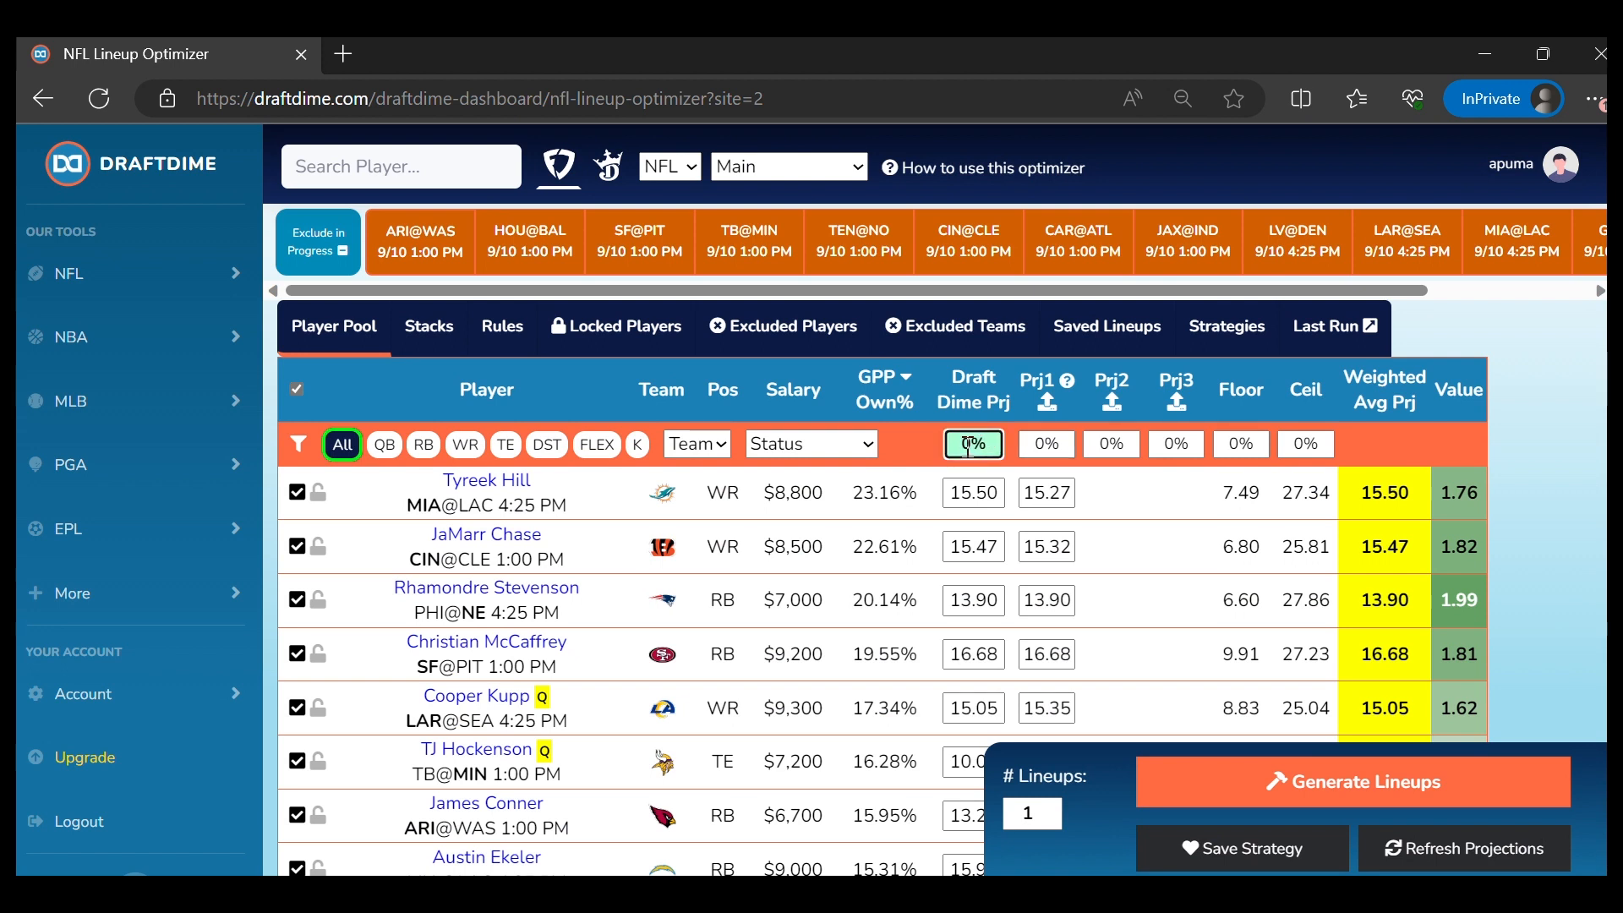
{"action": "key", "text": "Tab"}
{"action": "type", "text": "100"}
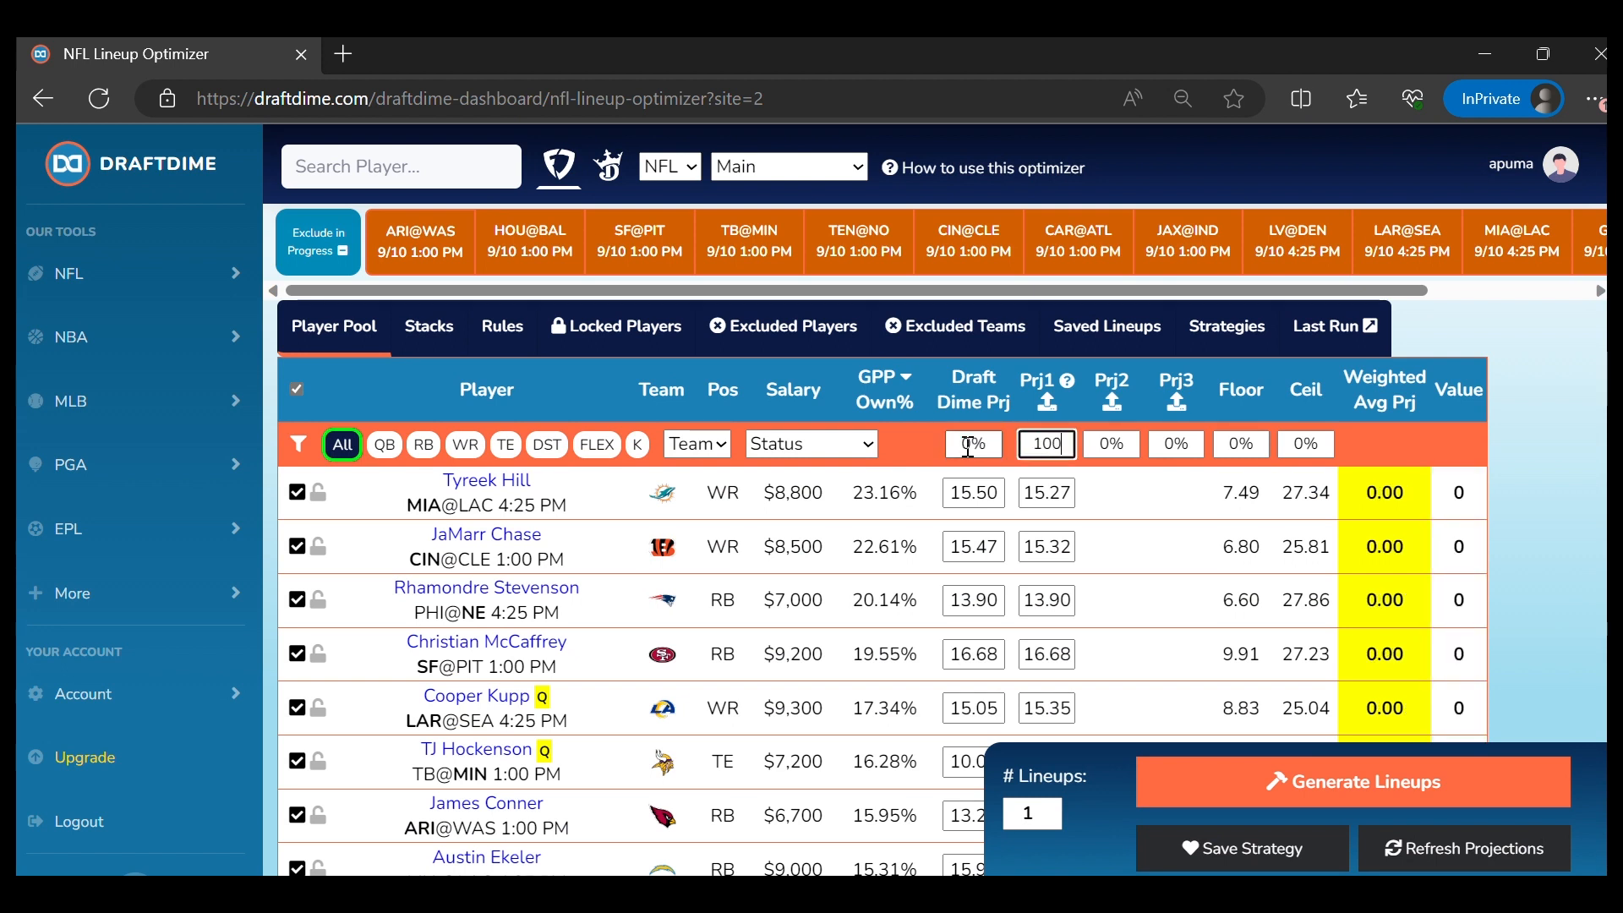
{"action": "left_click", "coordinate": [1181, 525]}
Generate a lineup from the Prj1 projections and check its average GPP ownership
{"action": "left_click", "coordinate": [1191, 789]}
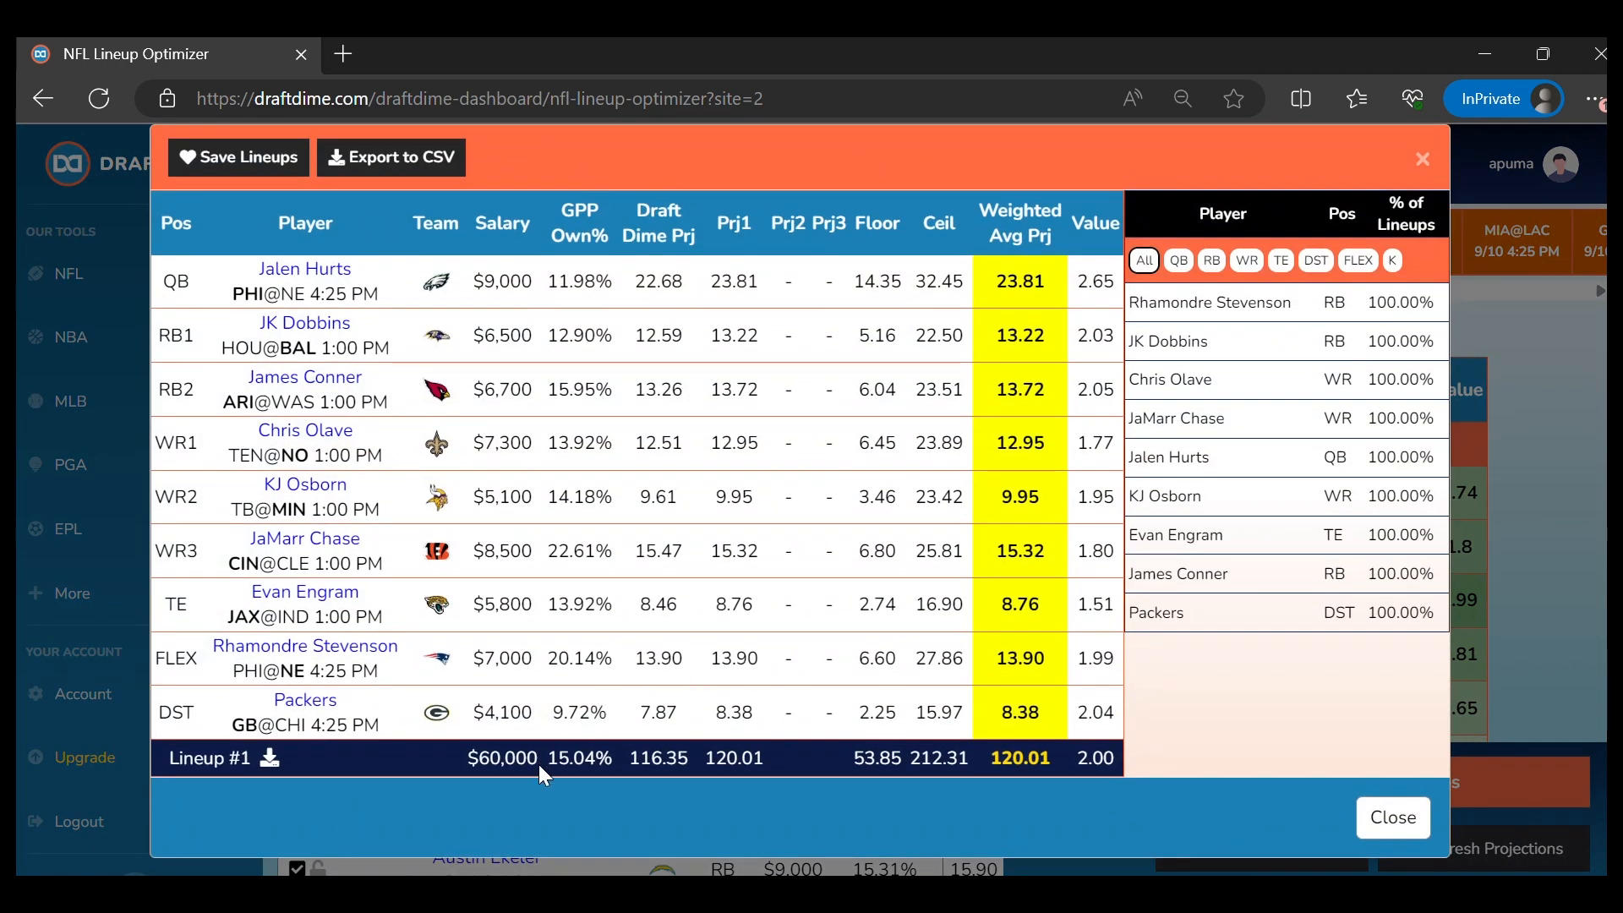
{"action": "left_click_drag", "start_coordinate": [552, 757], "coordinate": [617, 759]}
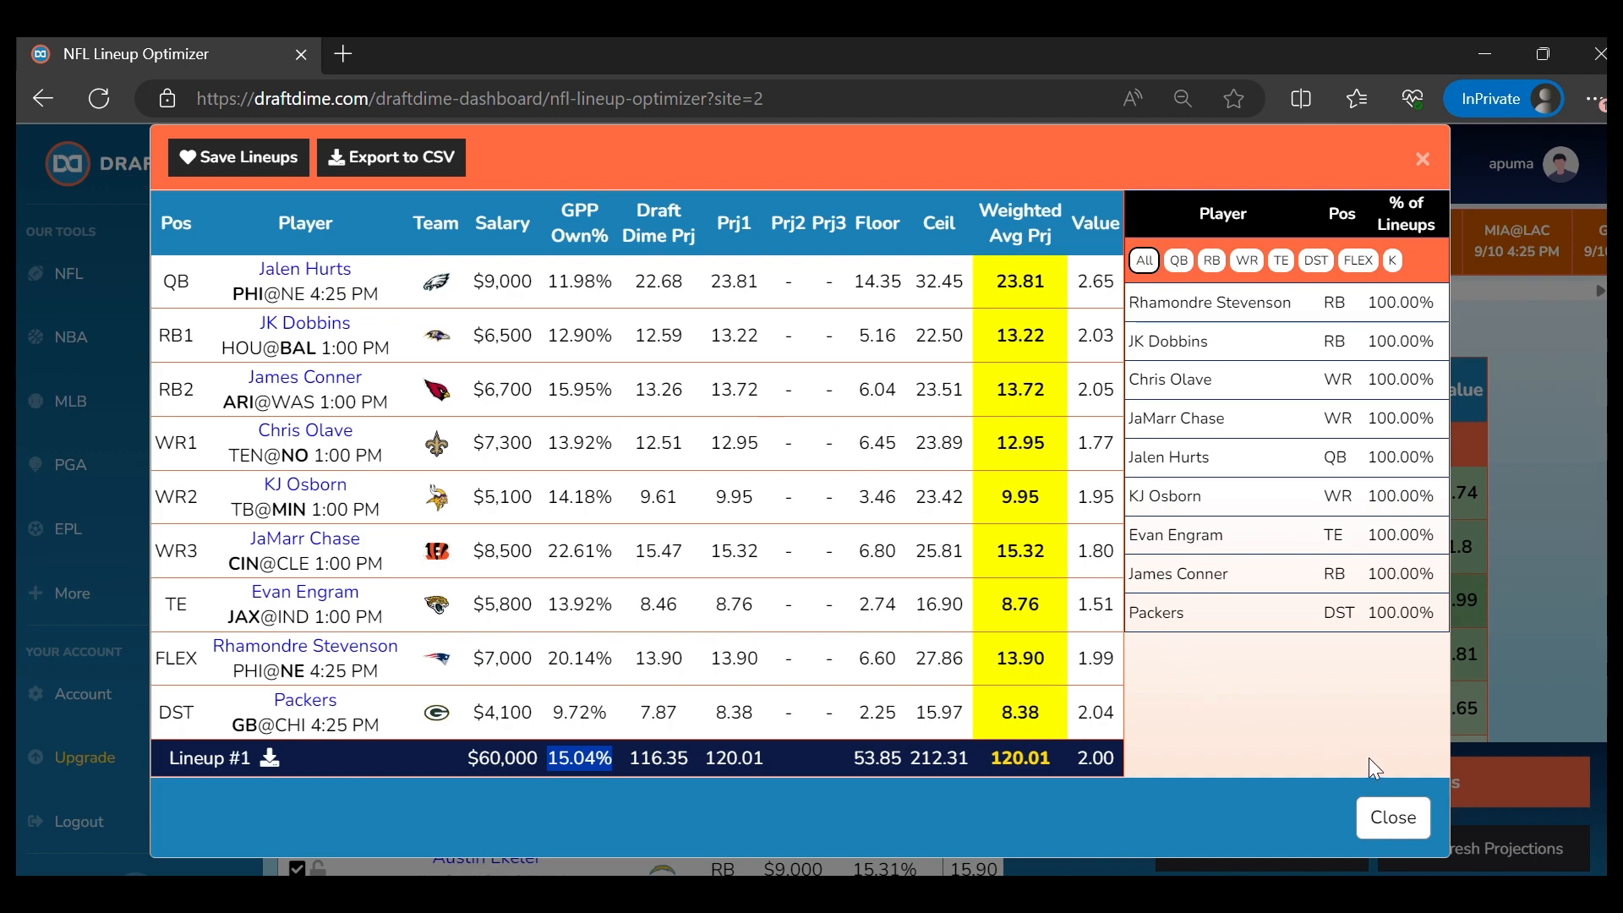
{"action": "left_click", "coordinate": [1393, 817]}
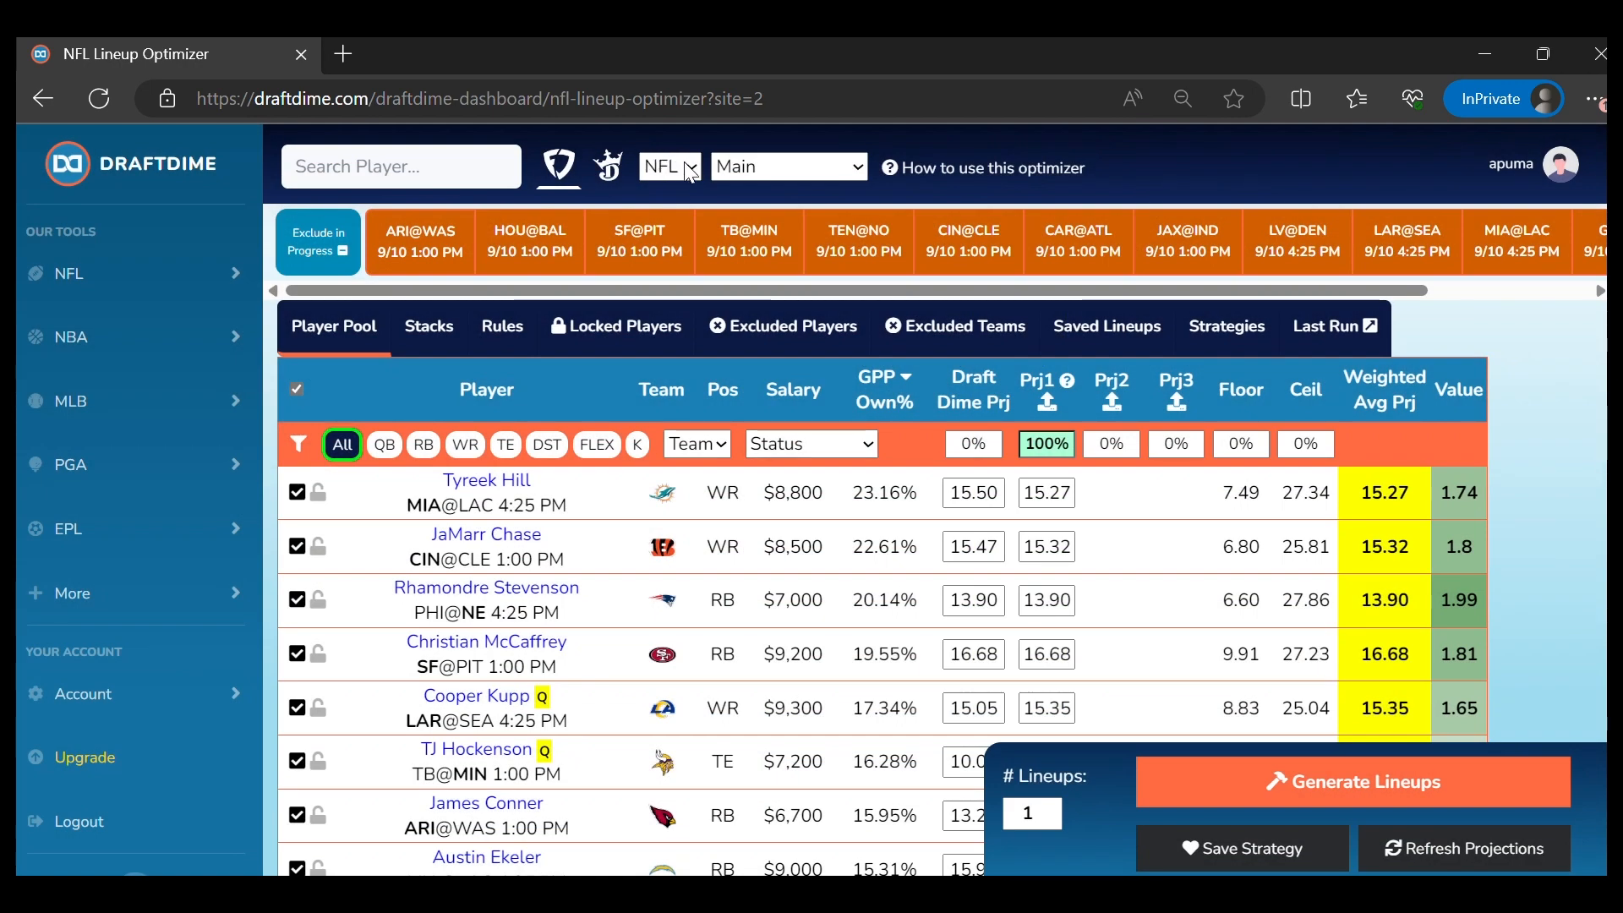
Switch to the Single-DET@KC slate and generate a lineup with Jared Goff locked as MVP
{"action": "left_click", "coordinate": [765, 169]}
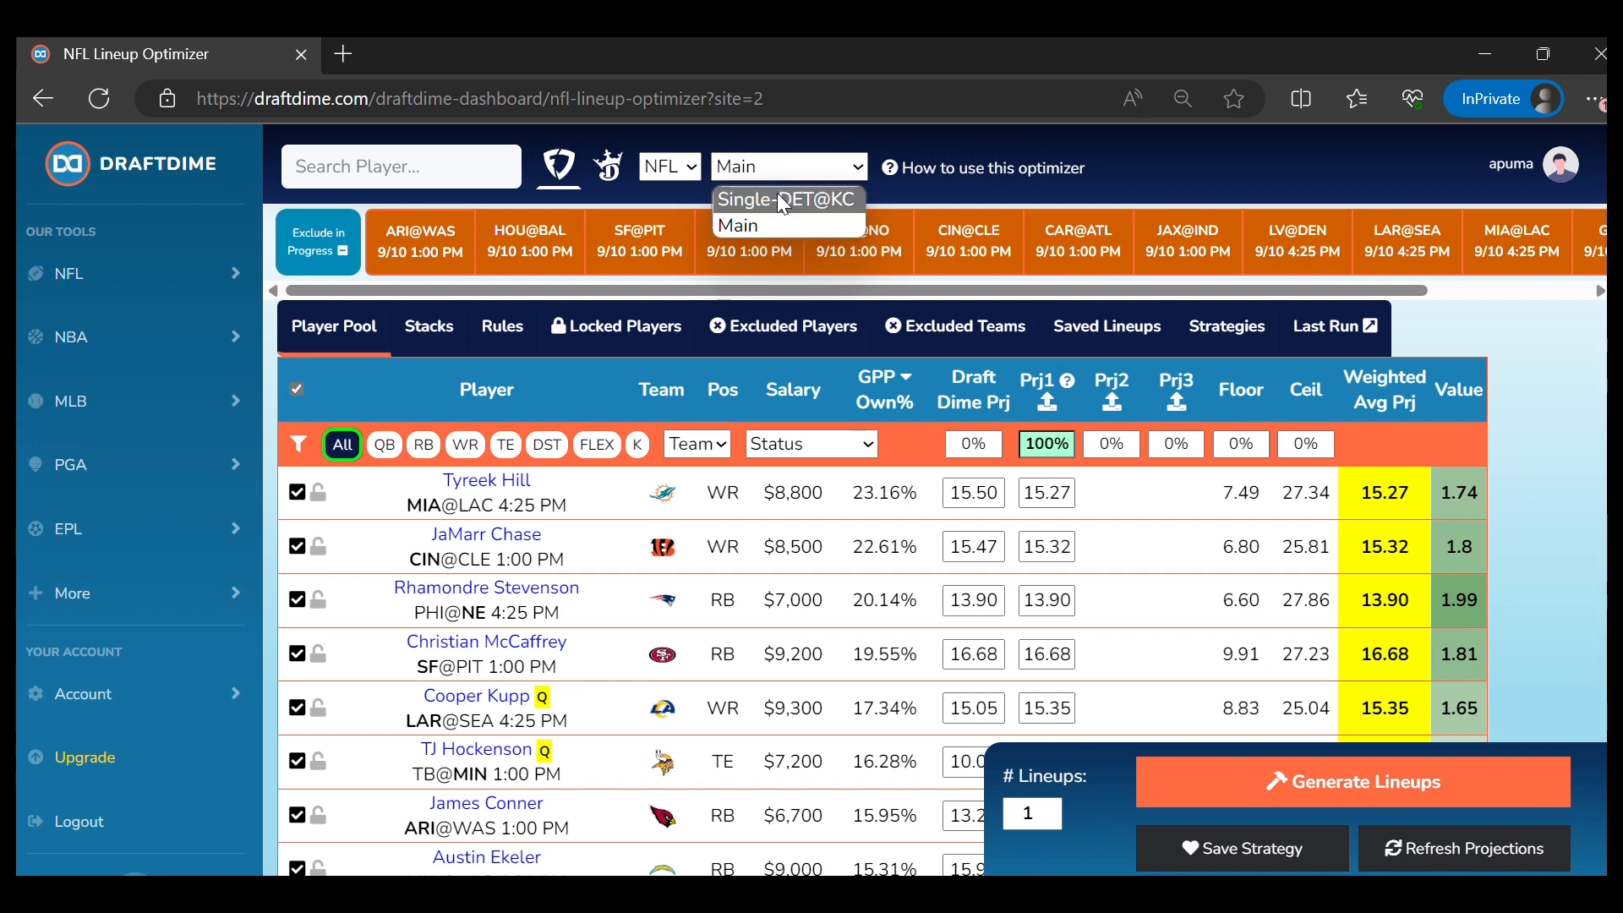
{"action": "left_click", "coordinate": [777, 201]}
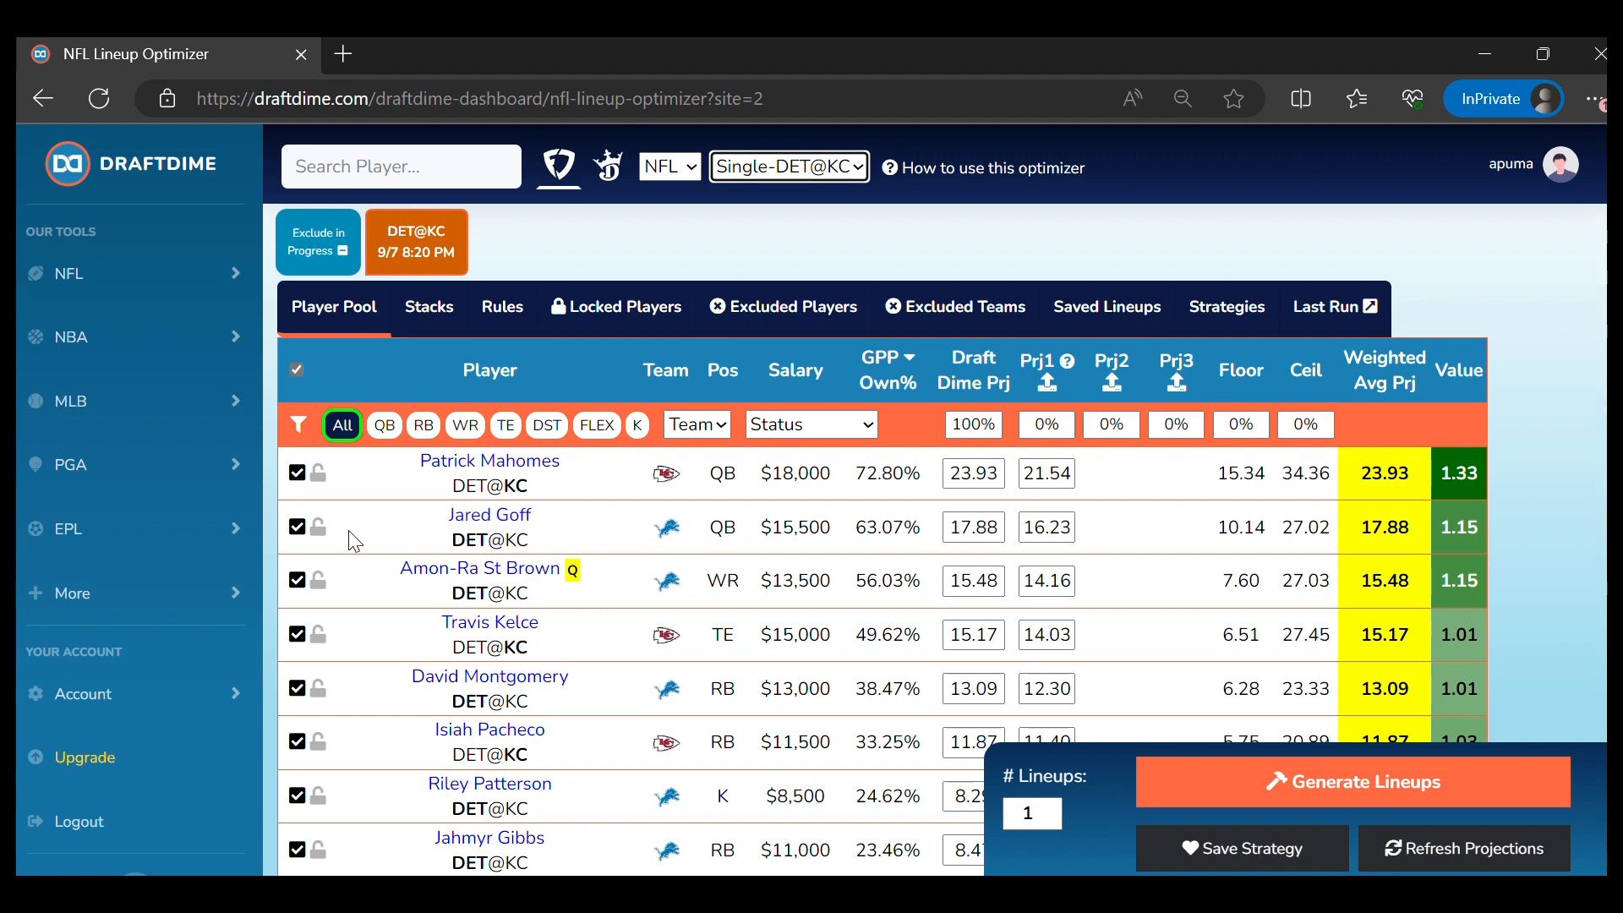
{"action": "left_click", "coordinate": [318, 527]}
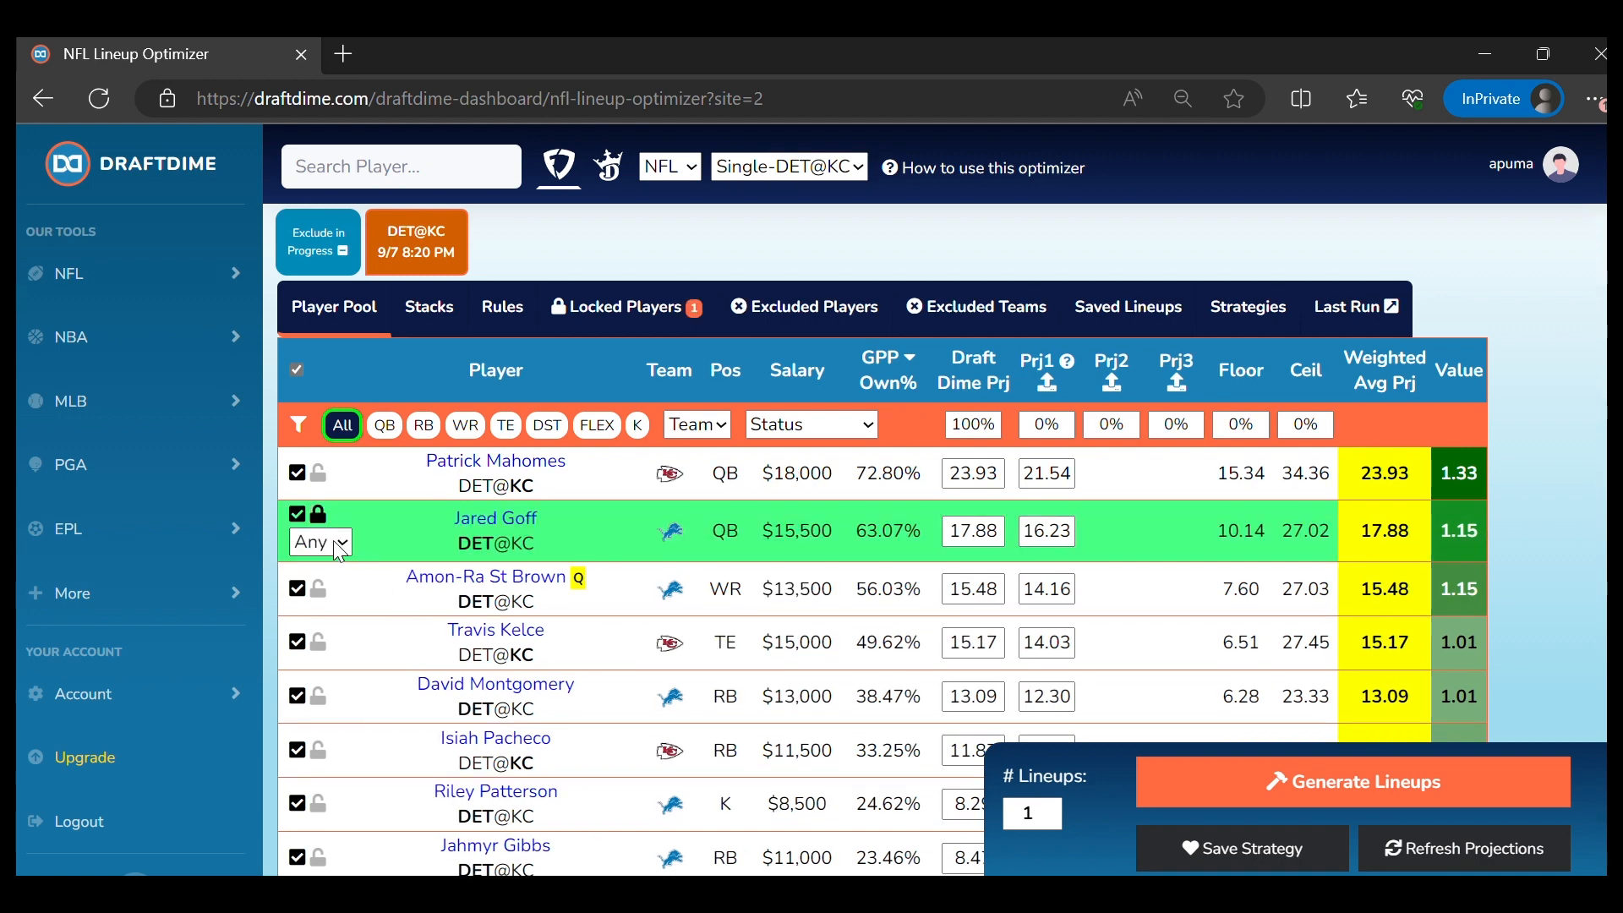
{"action": "left_click", "coordinate": [339, 545]}
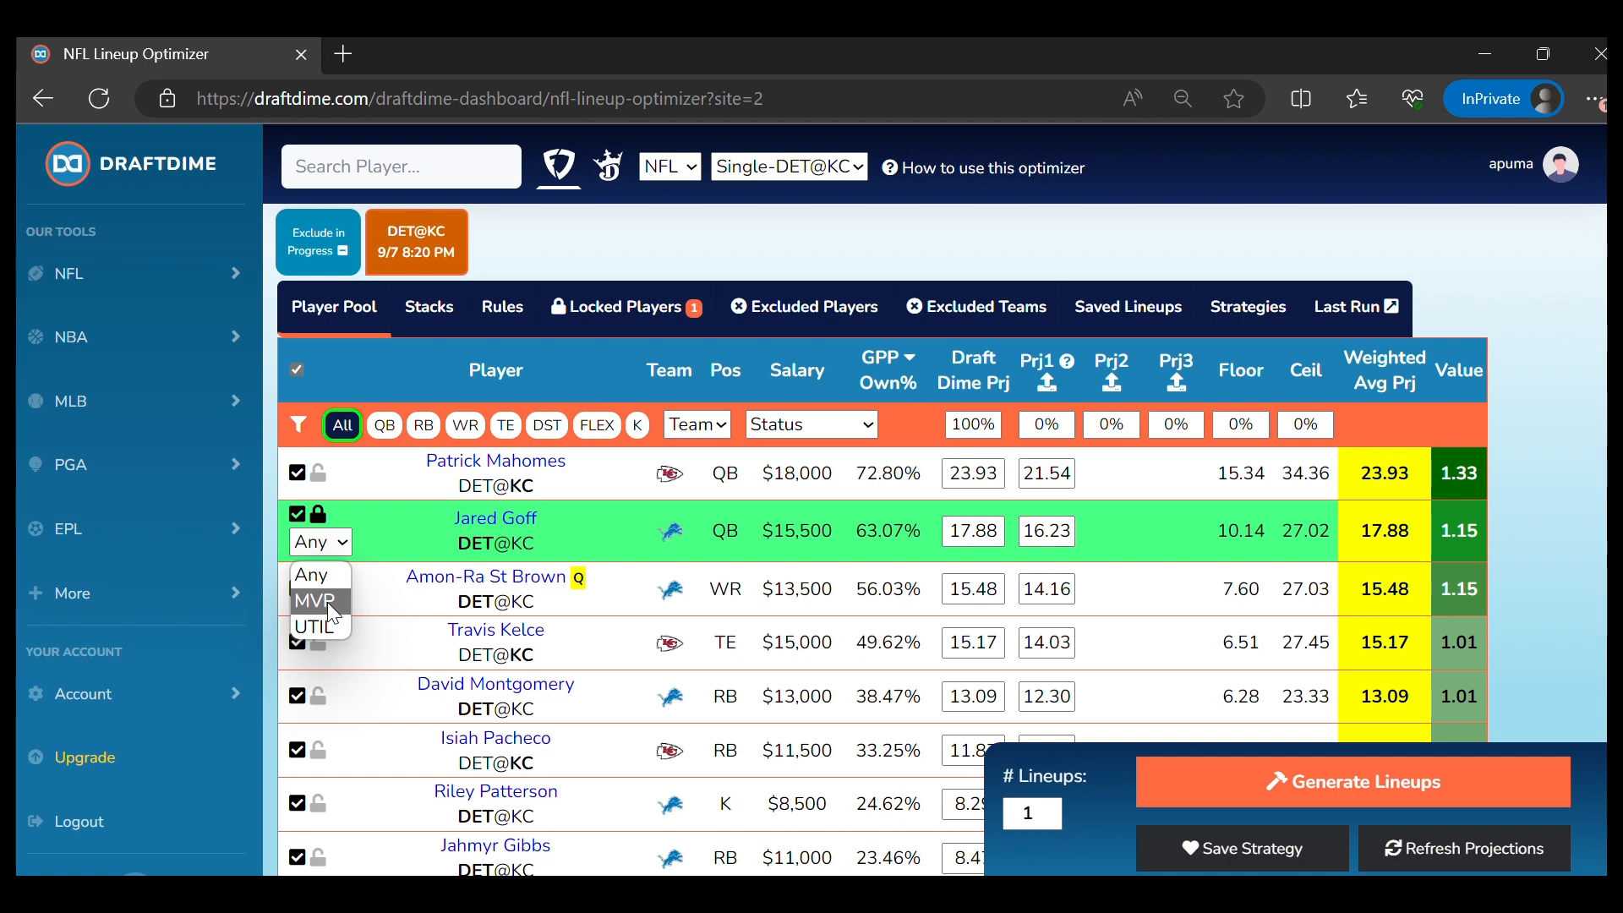
{"action": "left_click", "coordinate": [327, 602]}
{"action": "left_click", "coordinate": [1198, 802]}
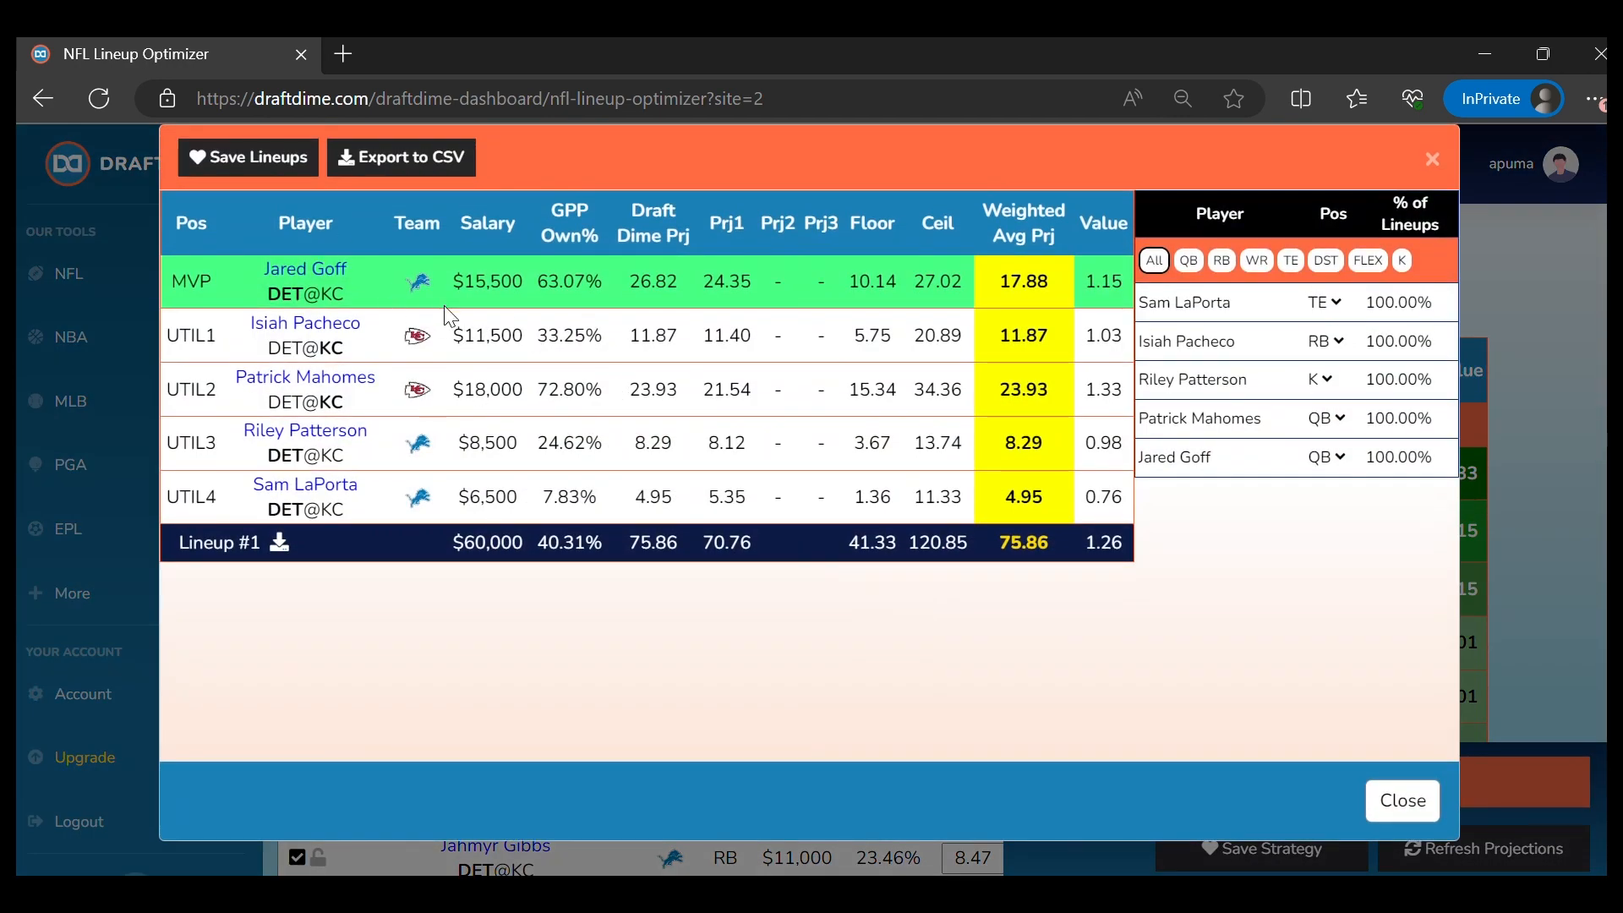
{"action": "left_click", "coordinate": [1400, 798]}
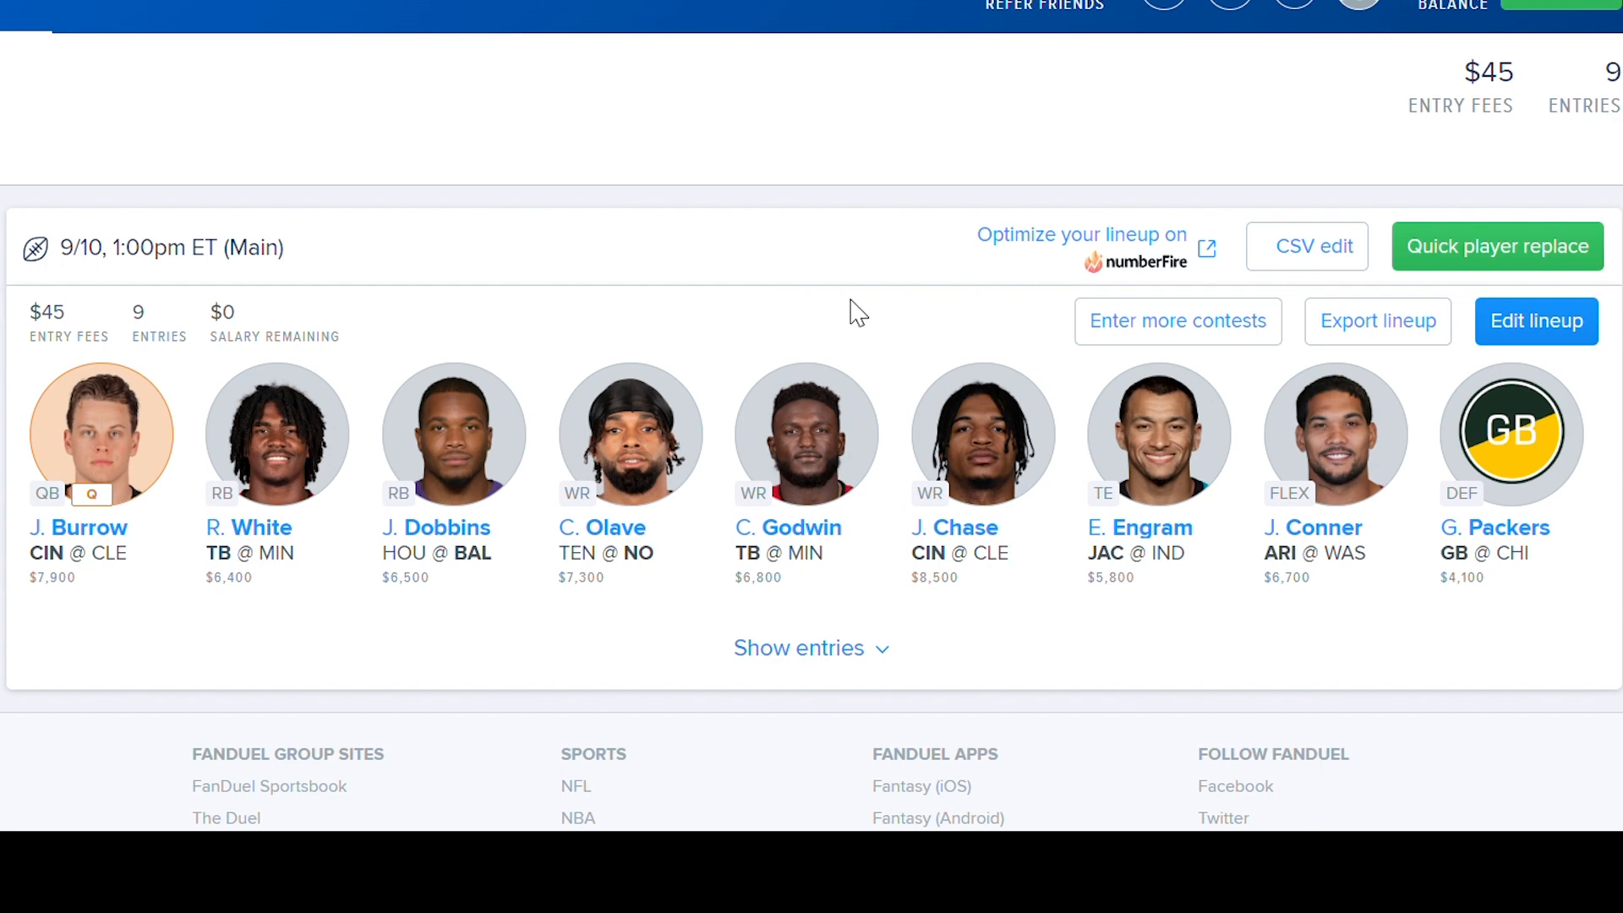
On FanDuel, expand the Main slate lineup's entries and review the contests they are entered in
{"action": "left_click", "coordinate": [862, 651]}
{"action": "scroll", "coordinate": [374, 463], "scroll_direction": "down", "scroll_amount": 5}
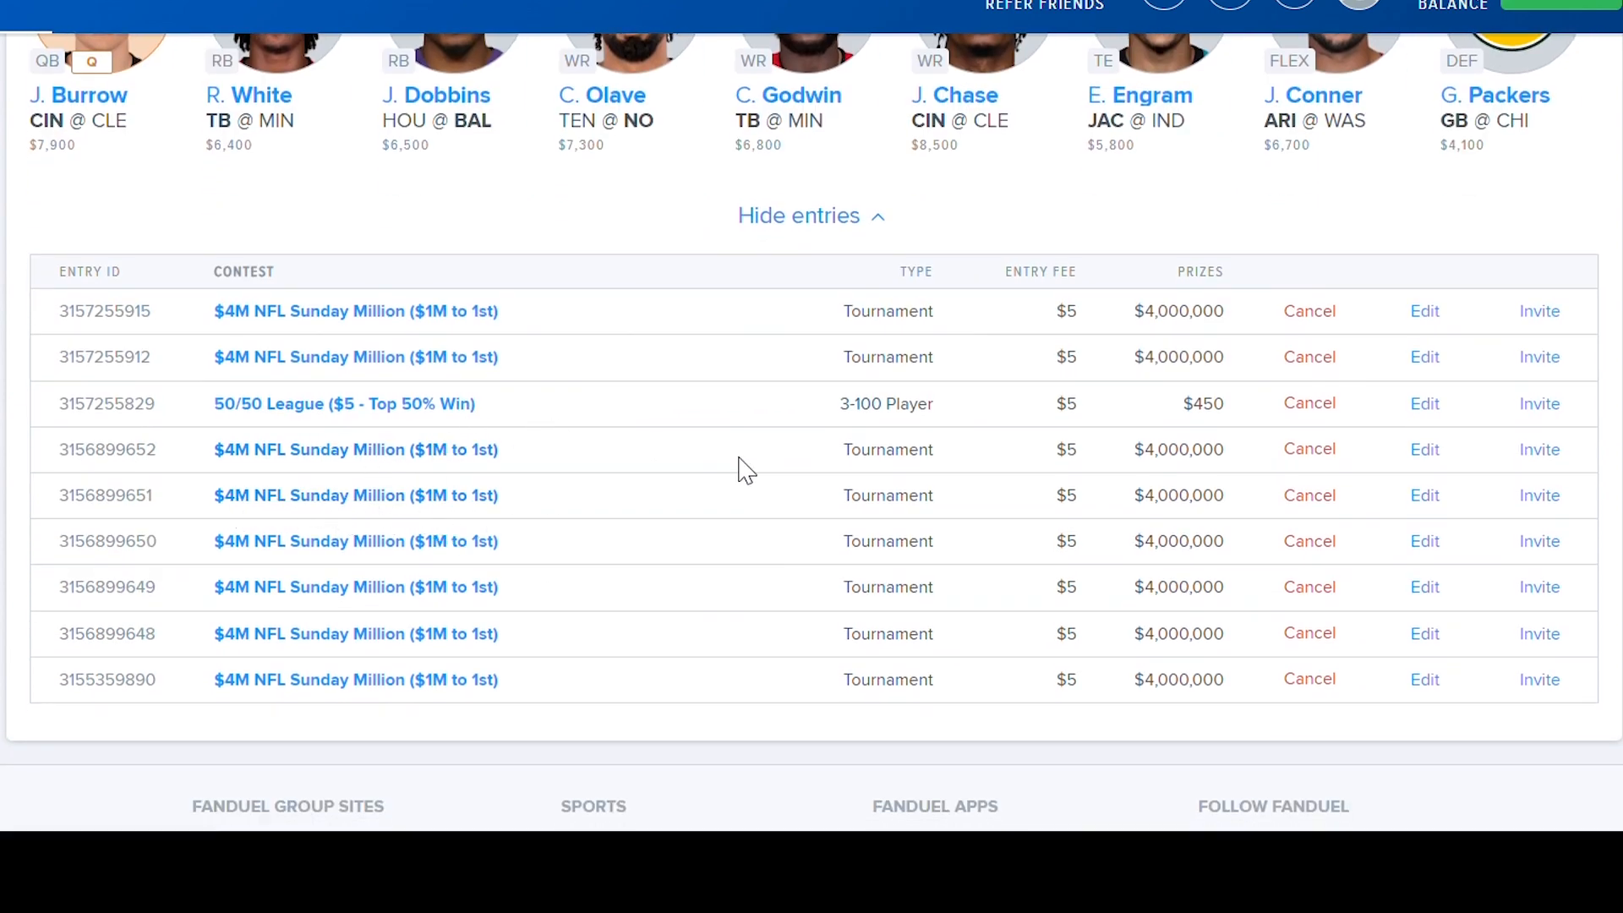
{"action": "scroll", "coordinate": [744, 469], "scroll_direction": "up", "scroll_amount": 5}
Download FanDuel's CSV template containing all entries in the Main slate
{"action": "left_click", "coordinate": [1301, 252]}
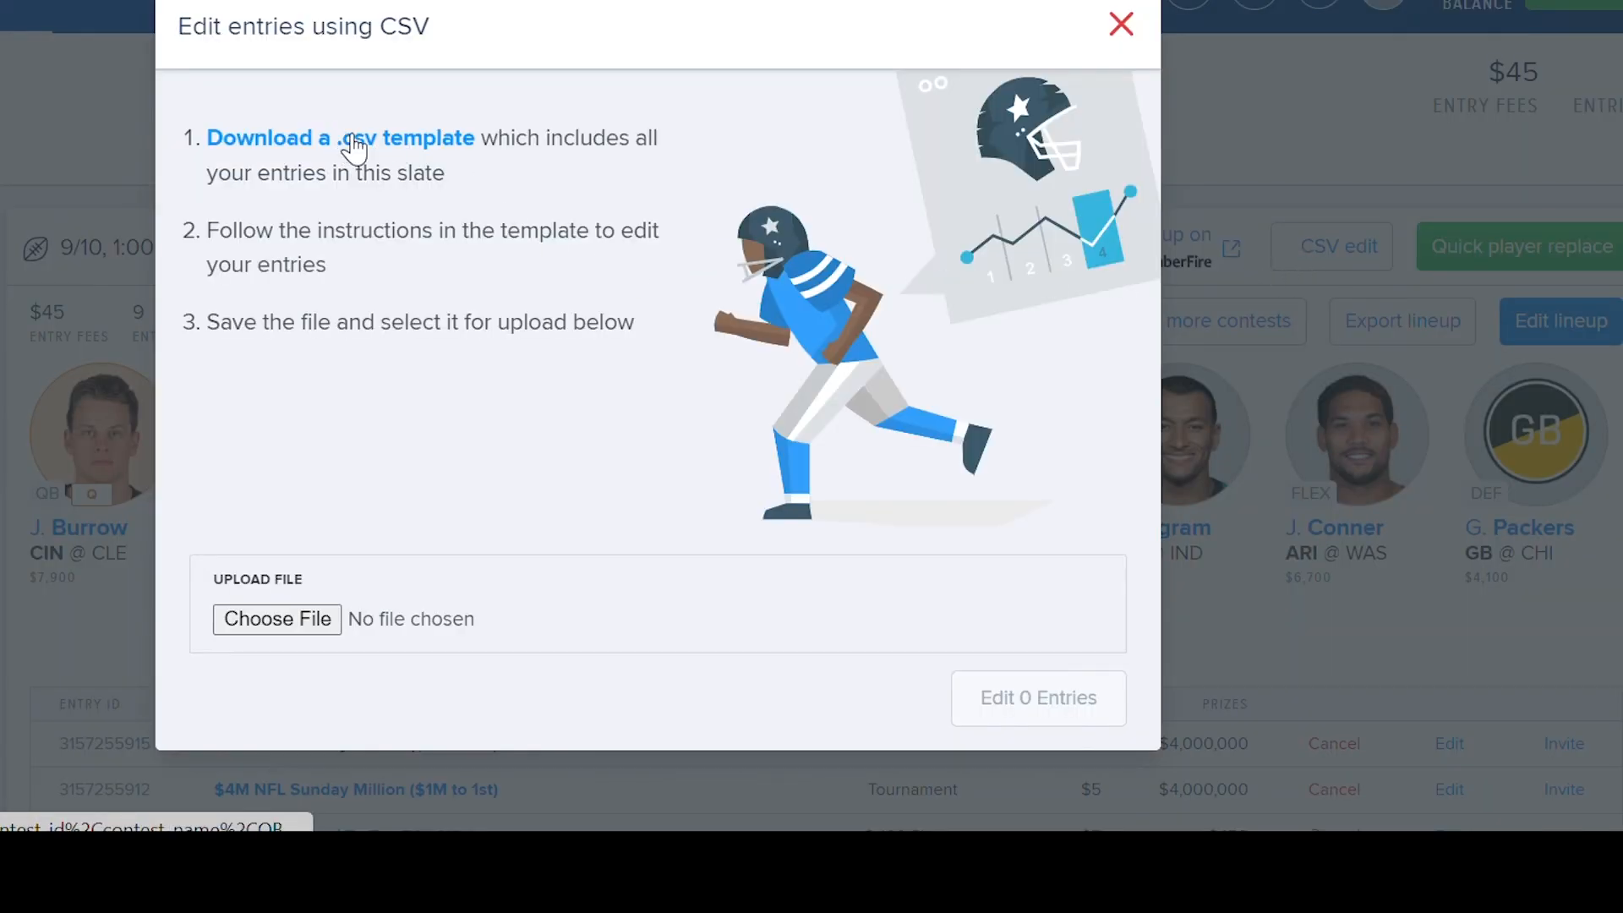
{"action": "left_click", "coordinate": [354, 147]}
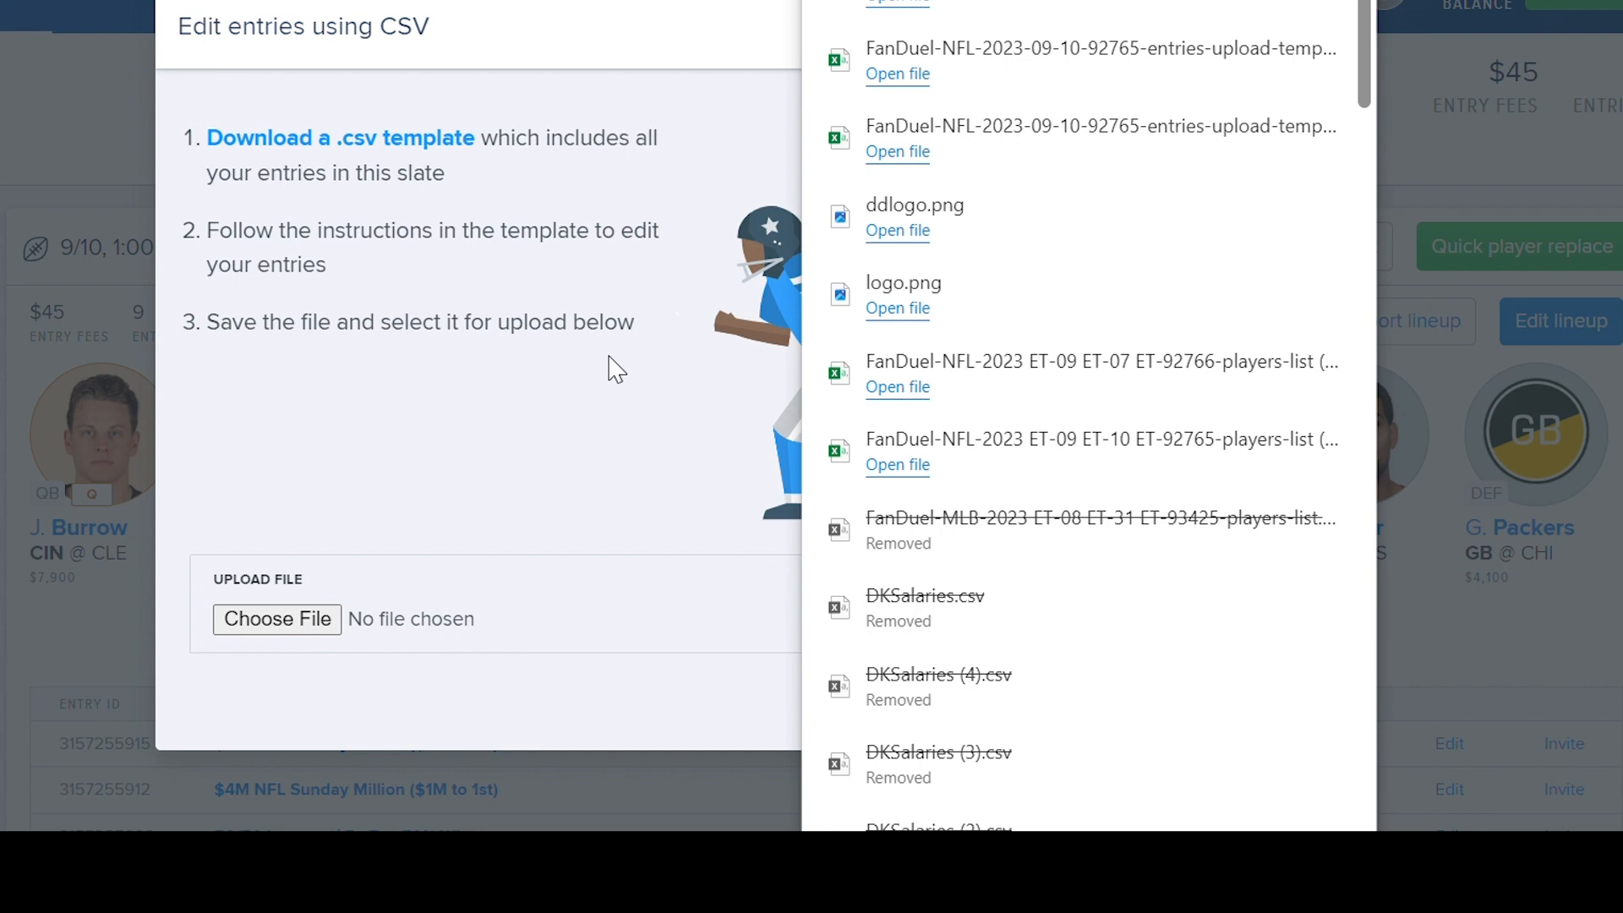
{"action": "left_click", "coordinate": [526, 413]}
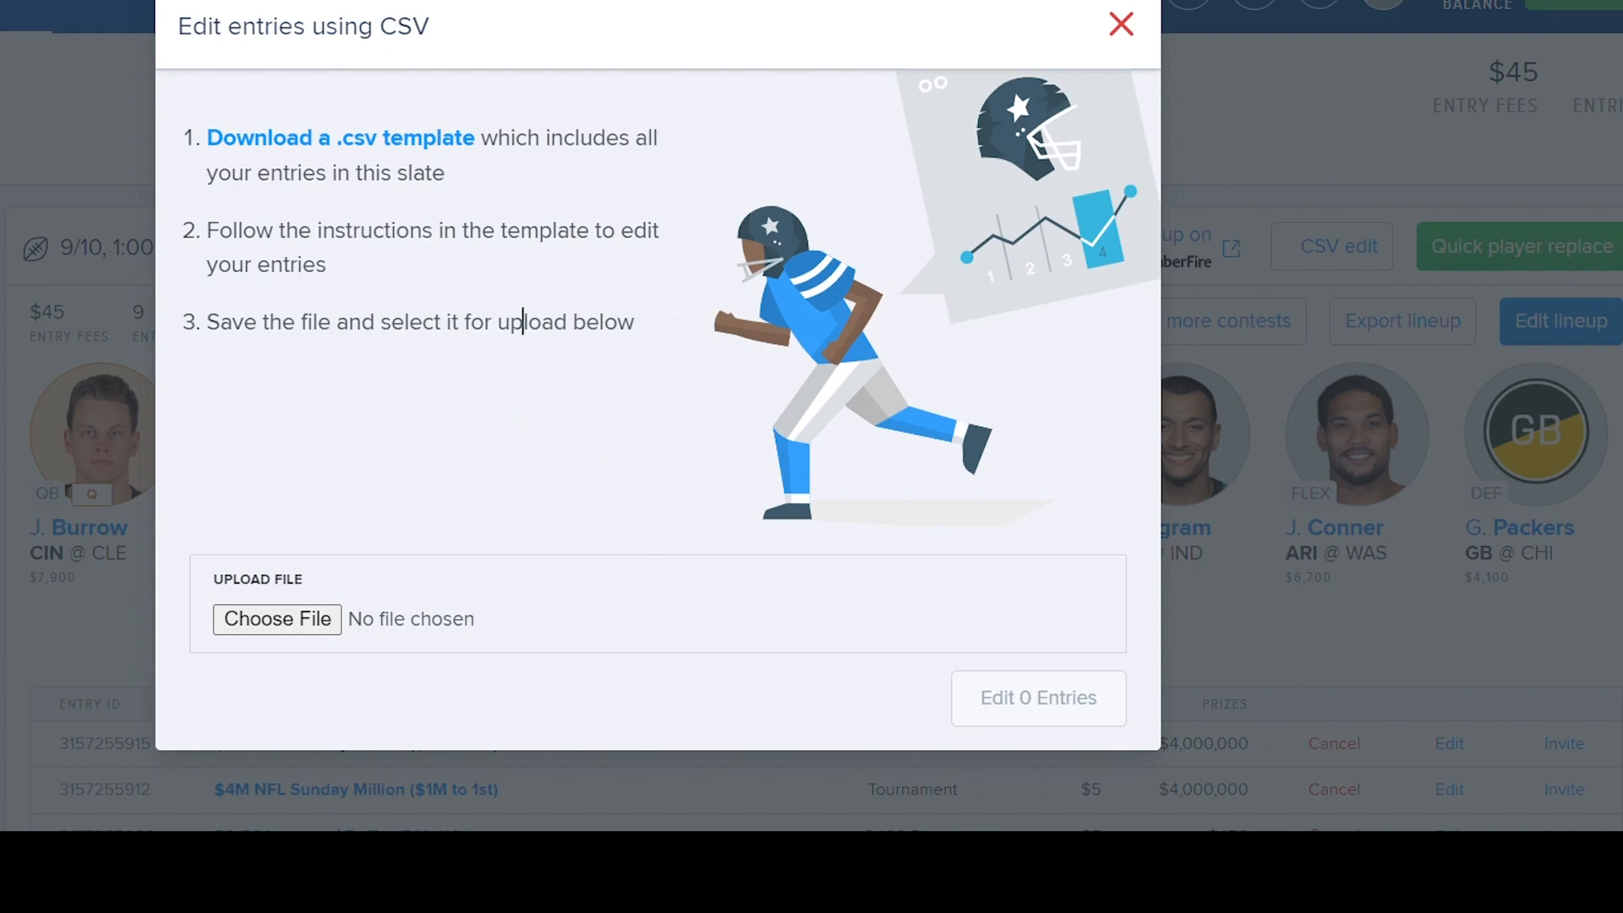
{"action": "mouse_move", "coordinate": [660, 879]}
{"action": "left_click", "coordinate": [661, 729]}
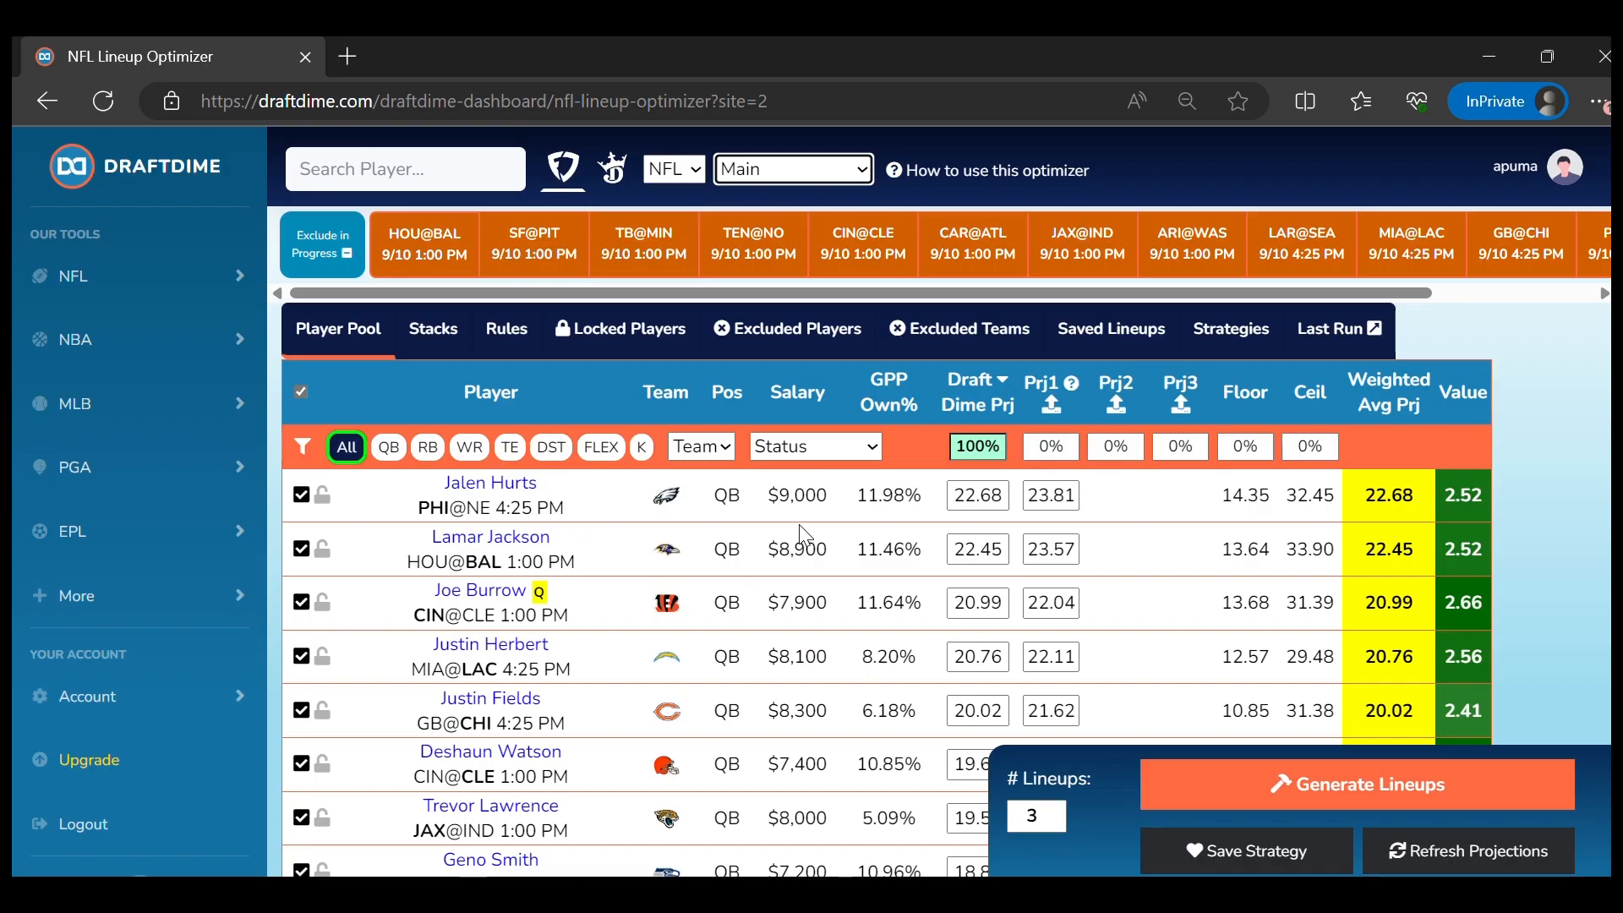
{"action": "left_click", "coordinate": [1114, 332]}
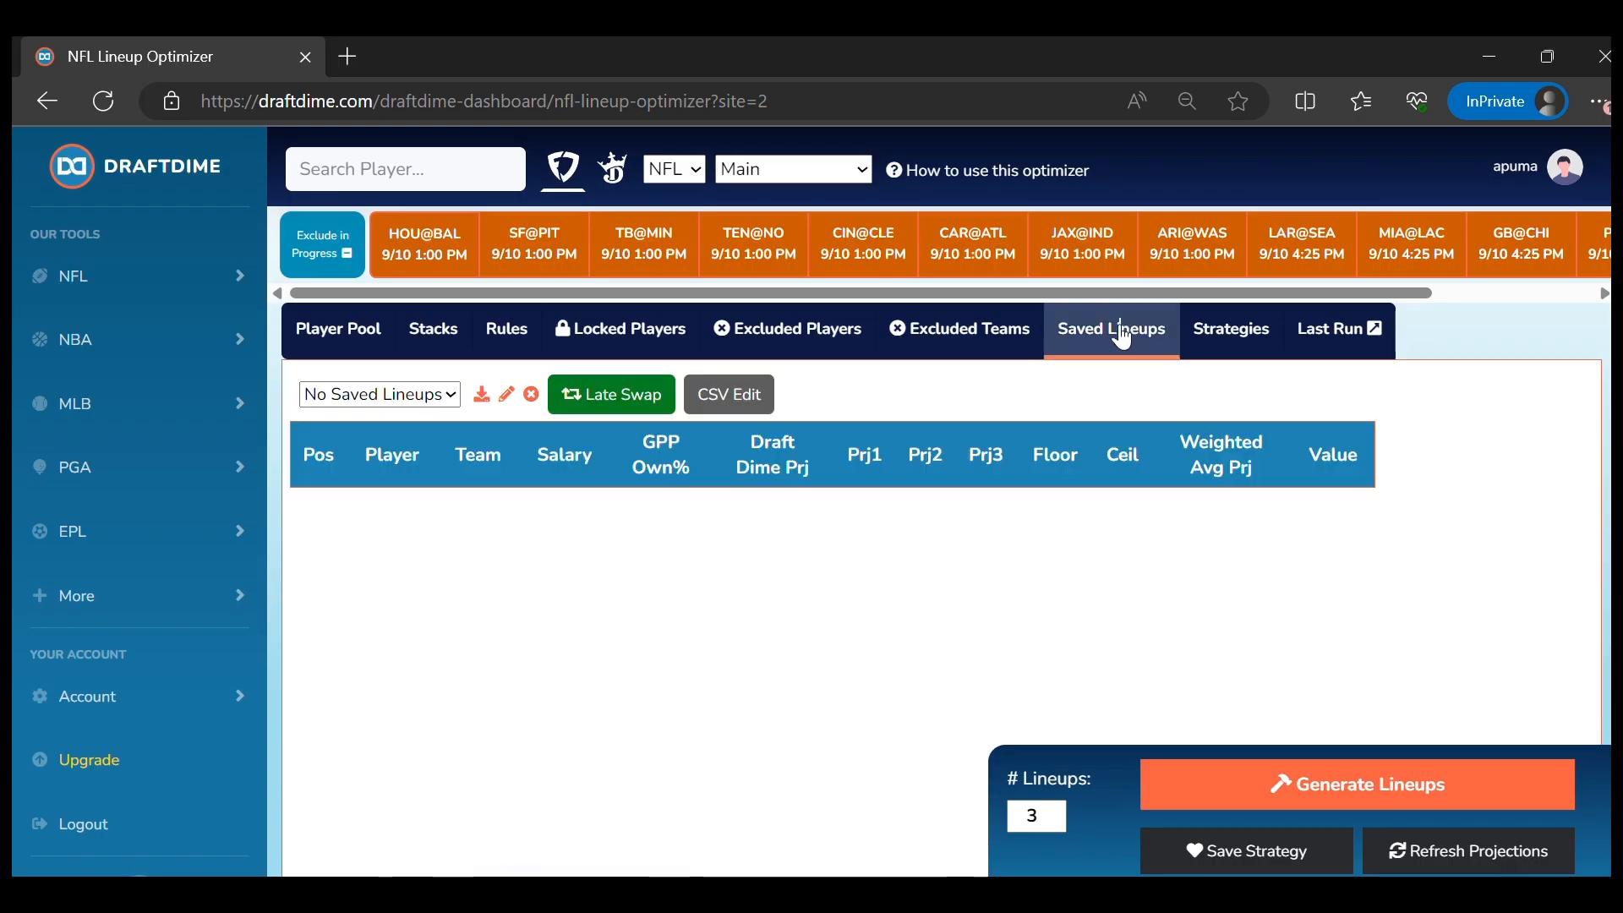
{"action": "left_click", "coordinate": [726, 398]}
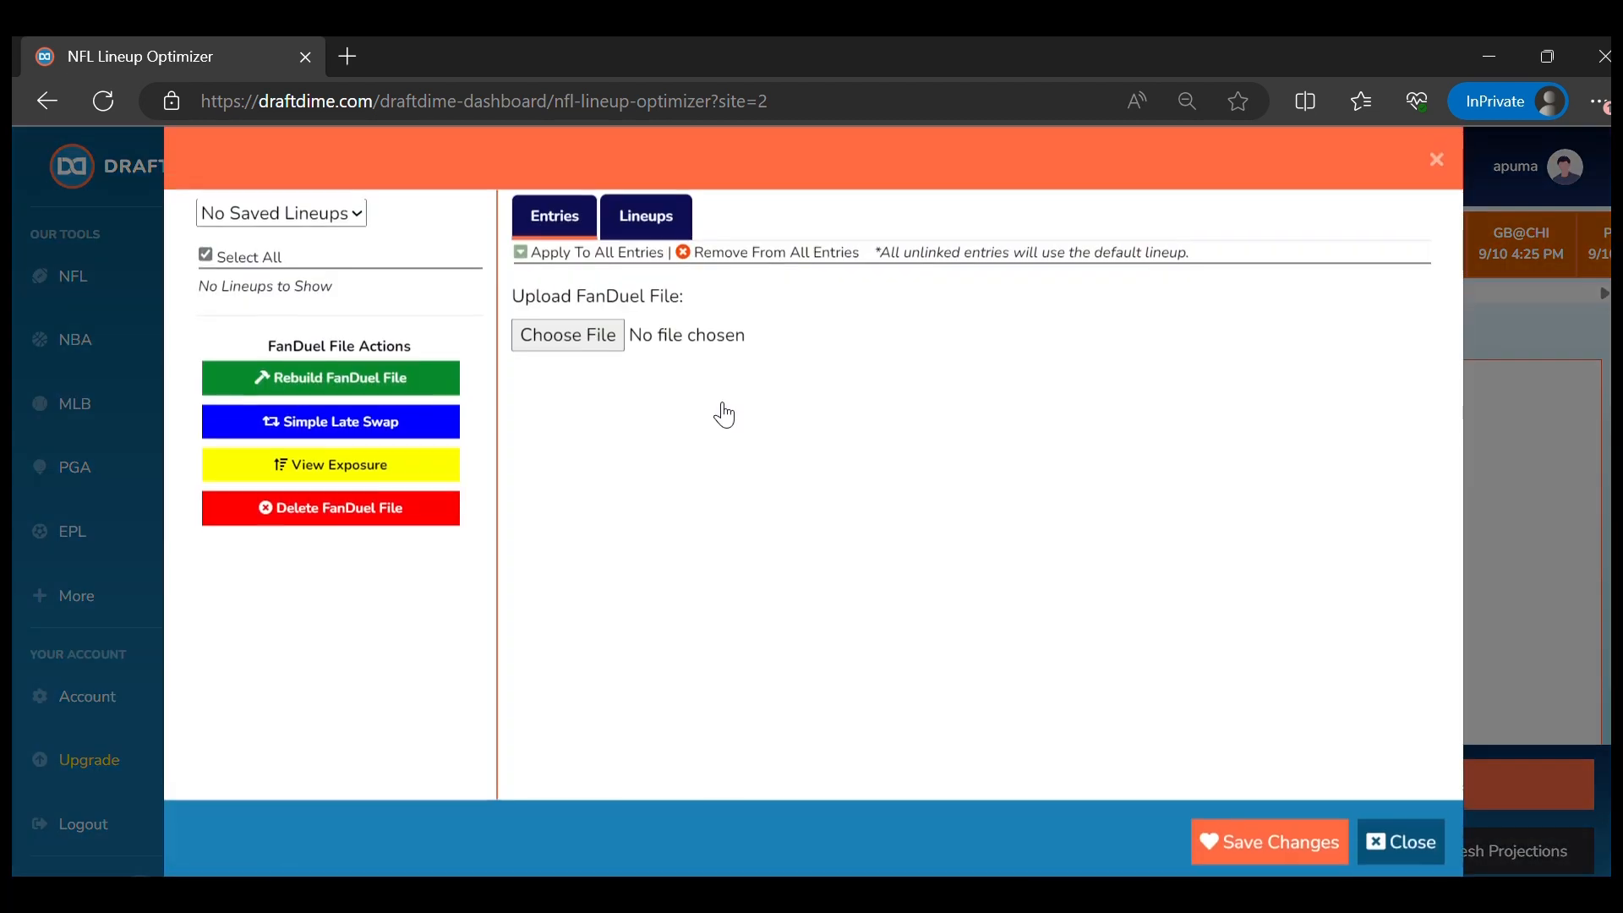
{"action": "left_click", "coordinate": [568, 337]}
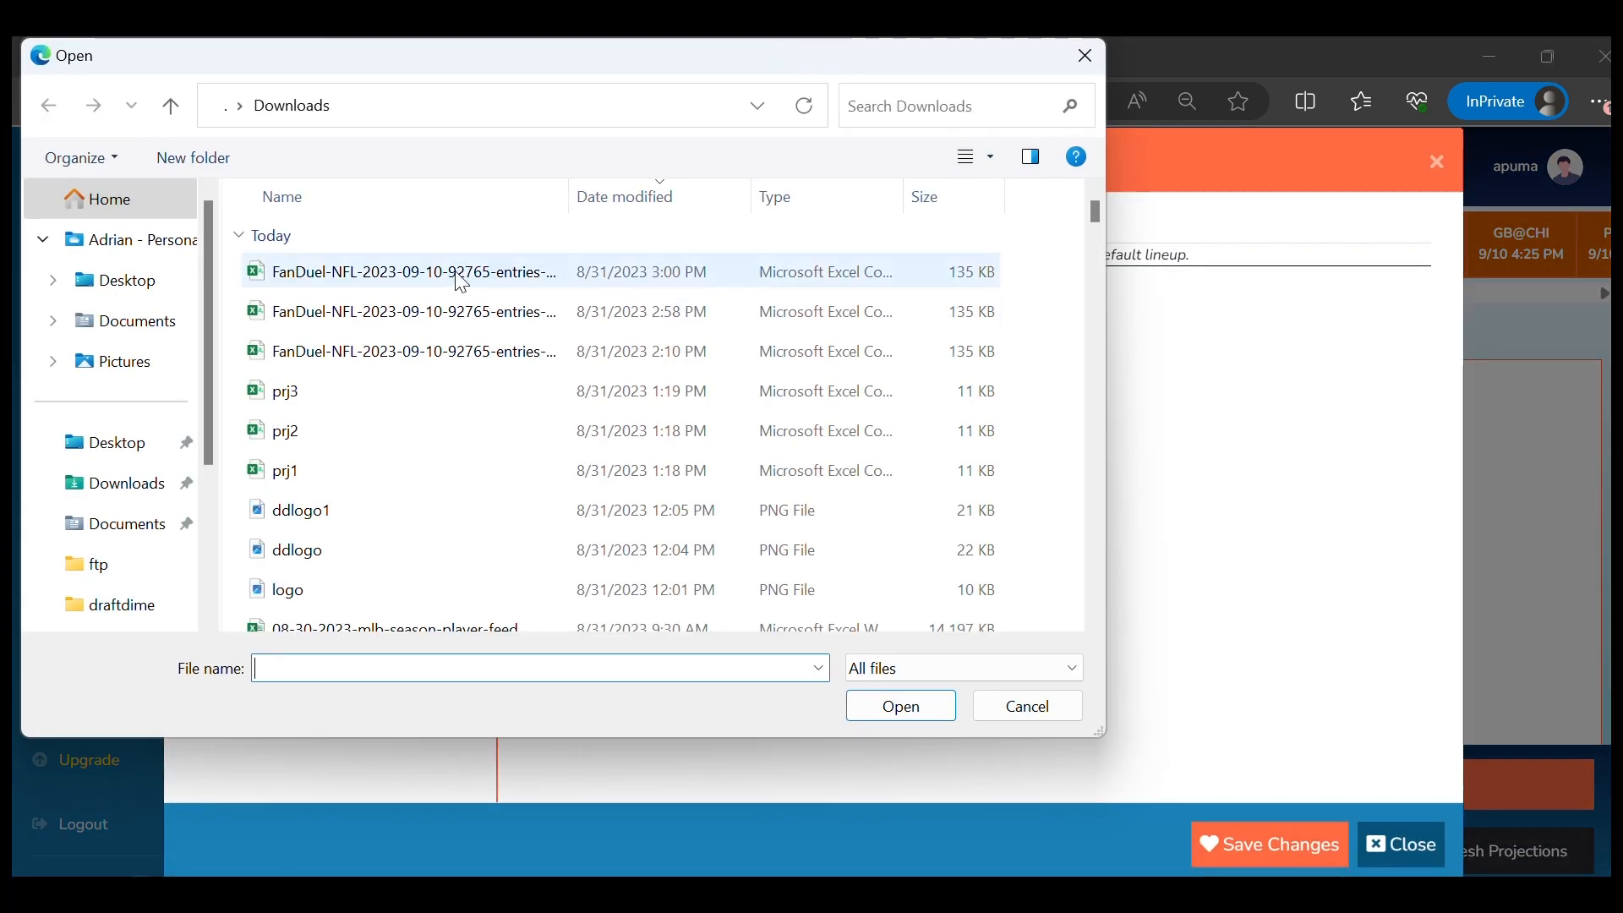
{"action": "double_click", "coordinate": [378, 274]}
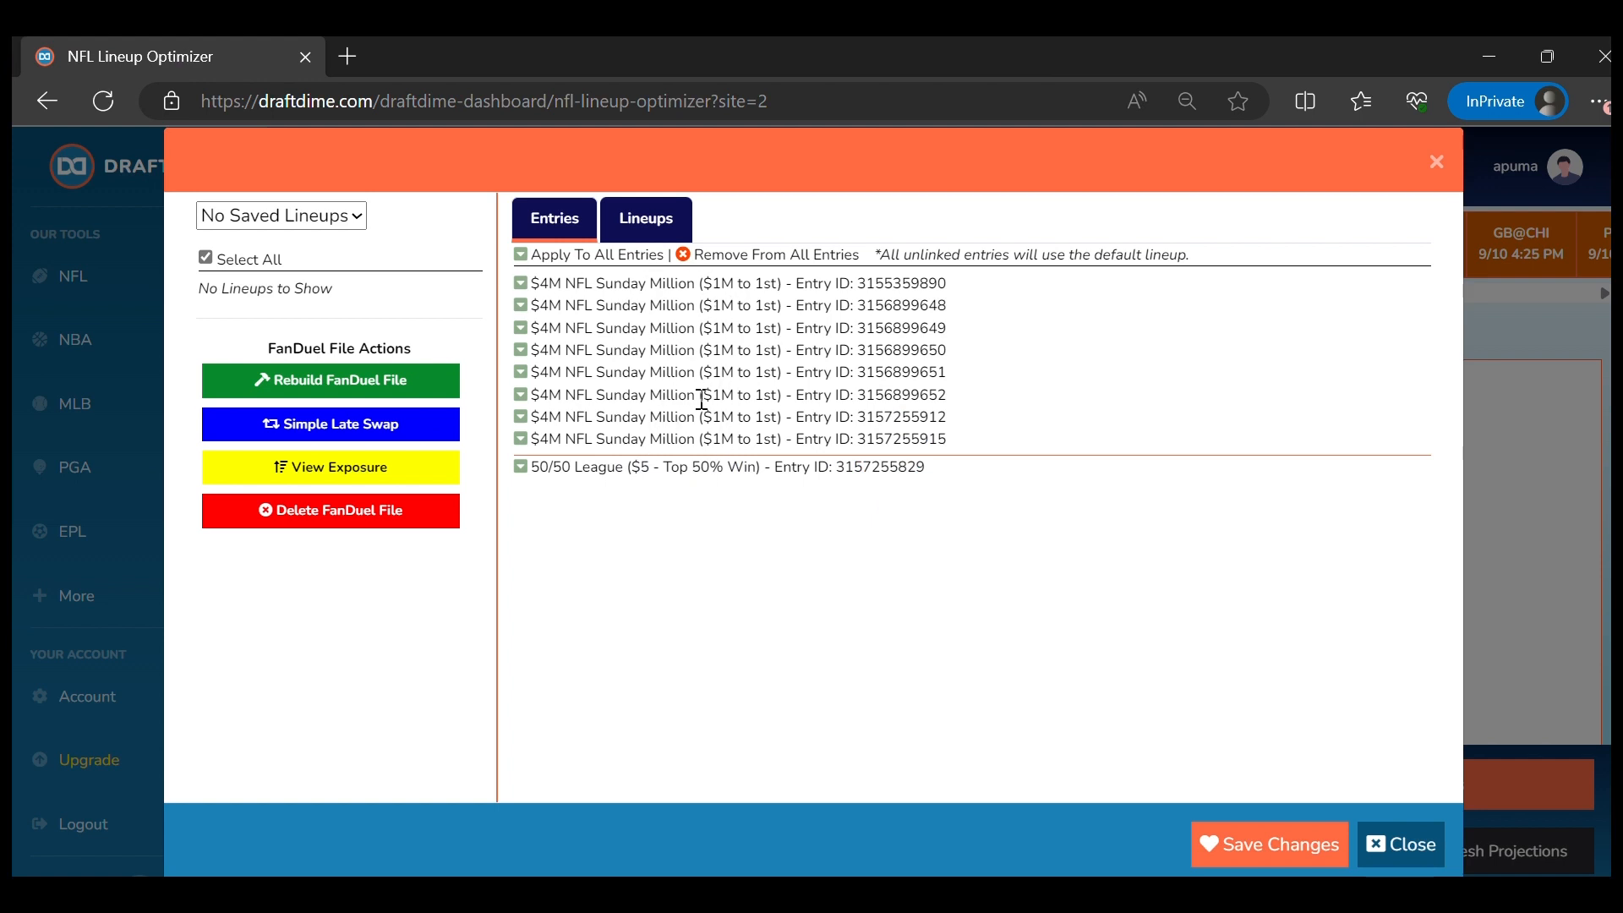
{"action": "left_click", "coordinate": [1425, 850]}
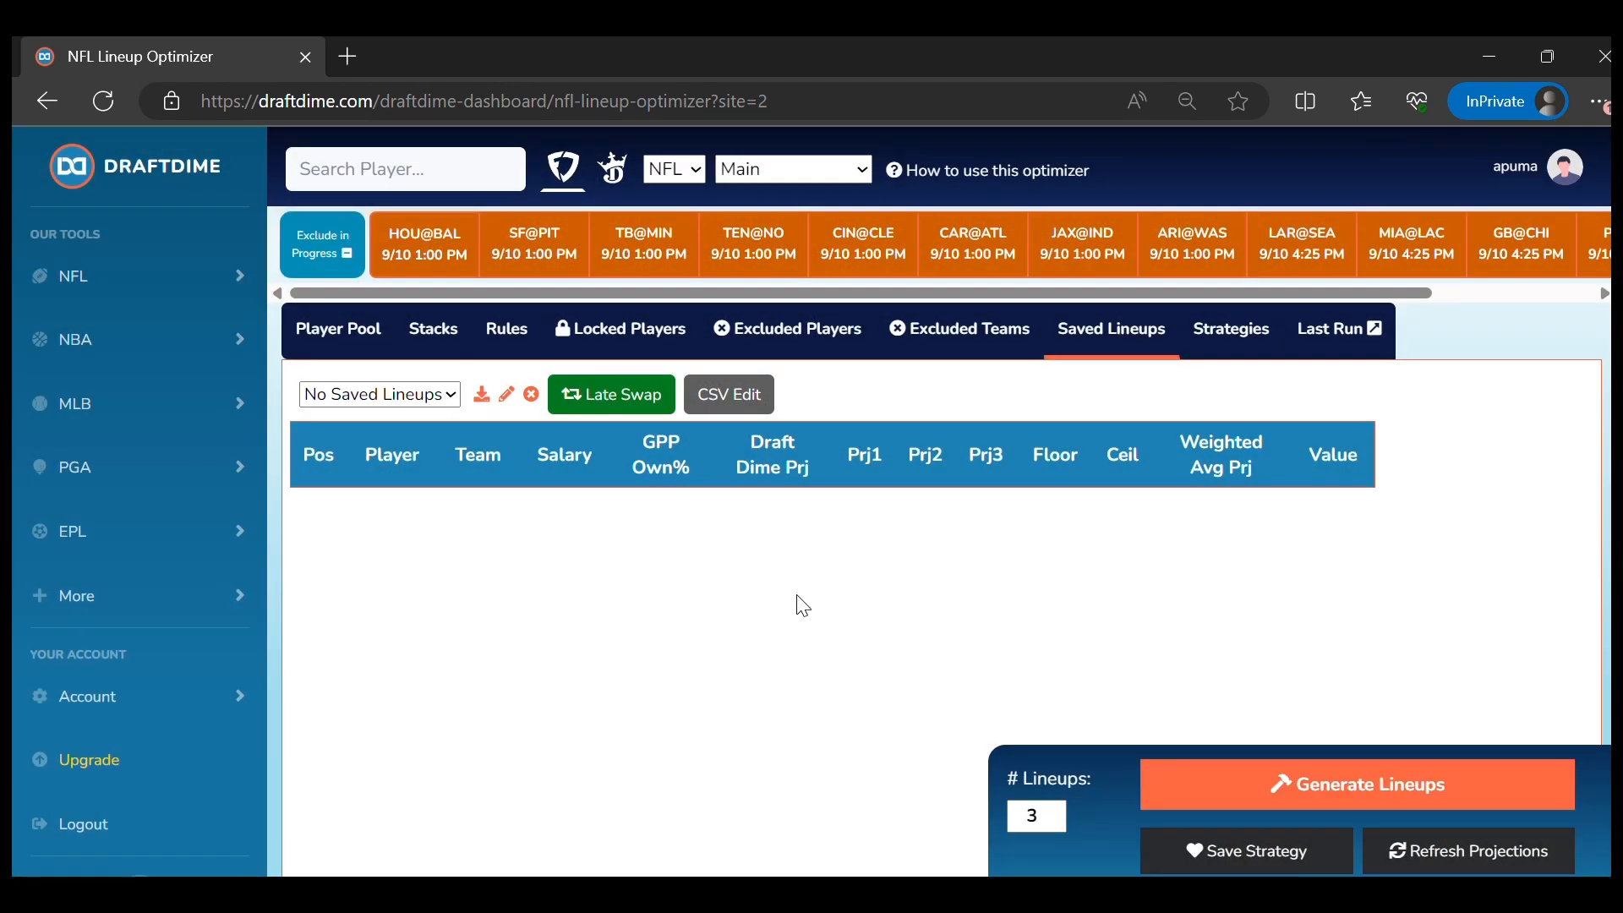
{"action": "left_click", "coordinate": [335, 330]}
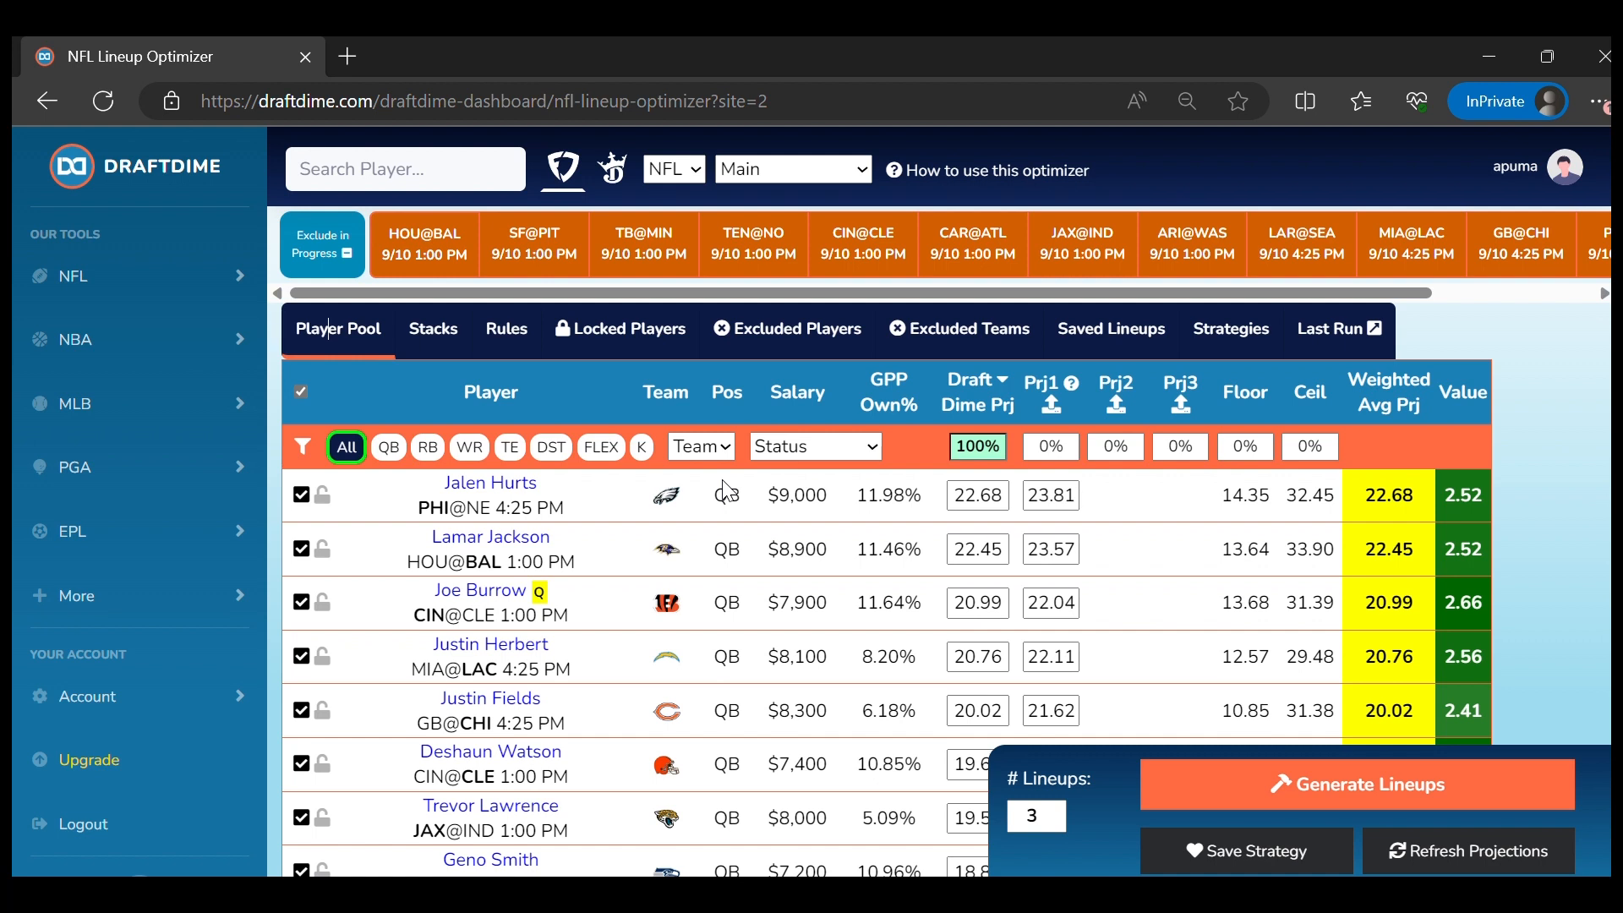
{"action": "left_click", "coordinate": [1184, 547]}
Create a QB/Receiver stack for MIA from the MIA@LAC game
{"action": "left_click", "coordinate": [434, 362]}
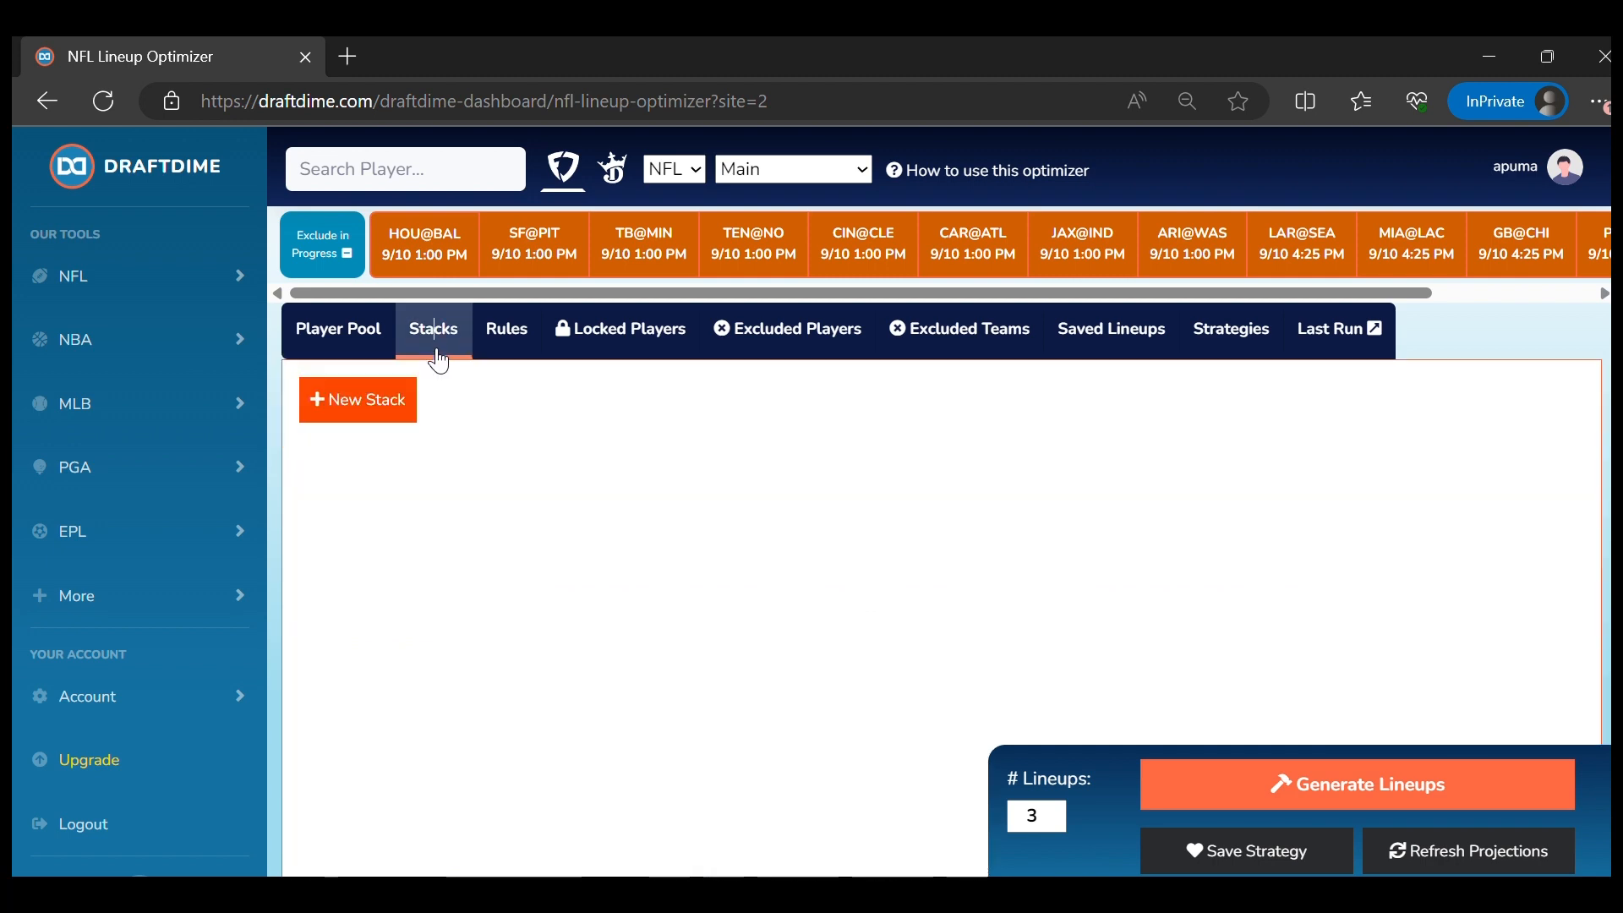
{"action": "left_click", "coordinate": [389, 418]}
{"action": "left_click", "coordinate": [256, 326]}
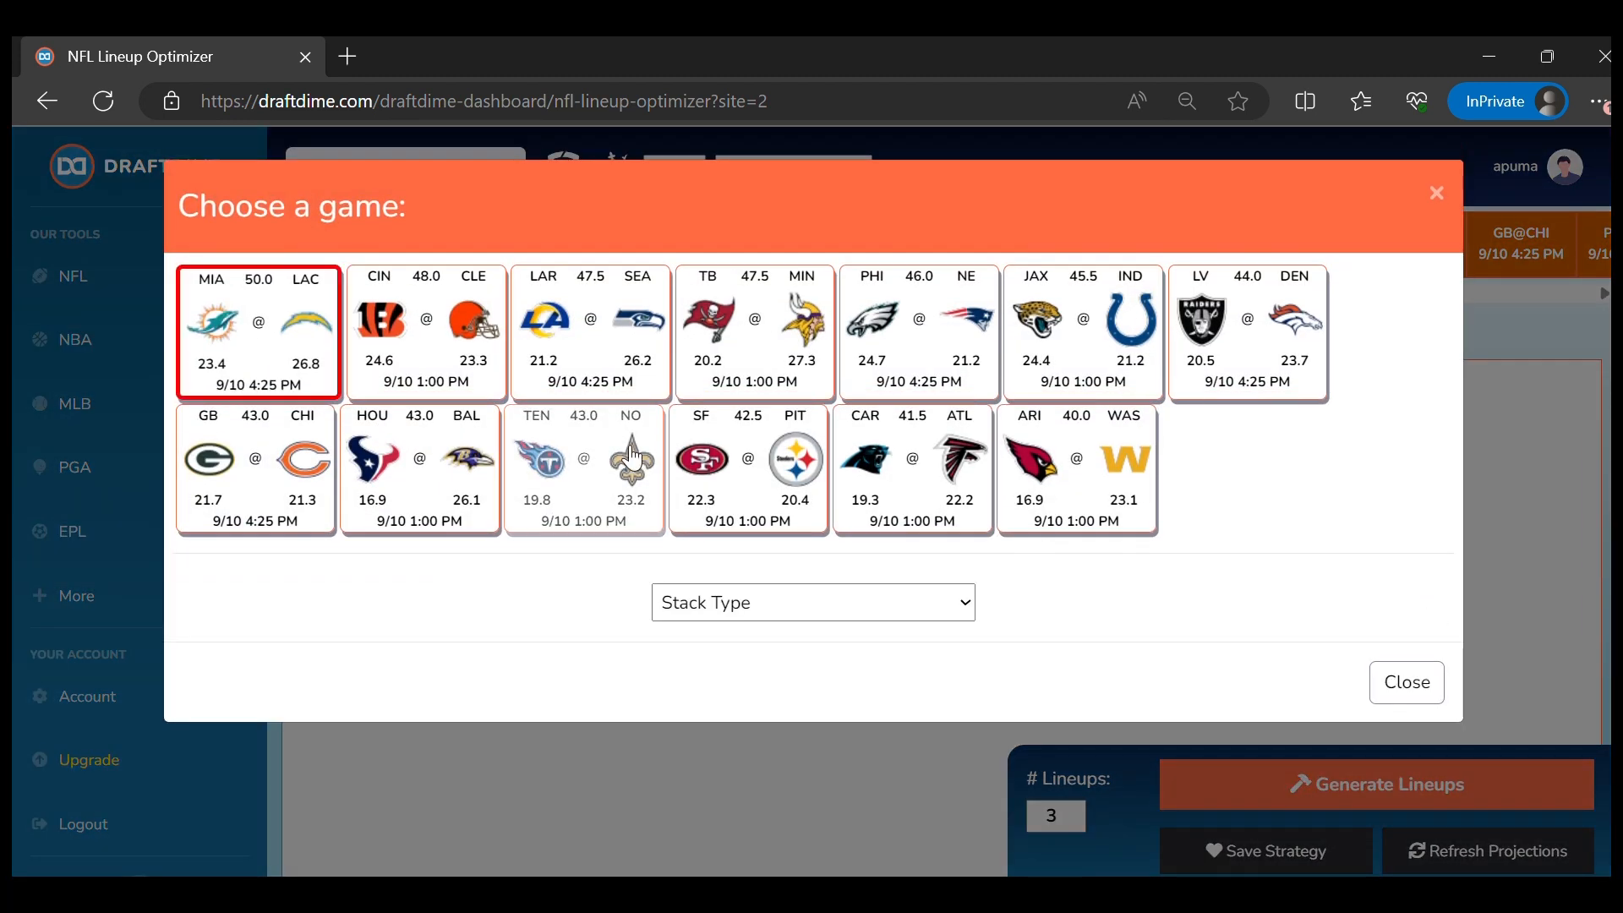
{"action": "left_click", "coordinate": [806, 602]}
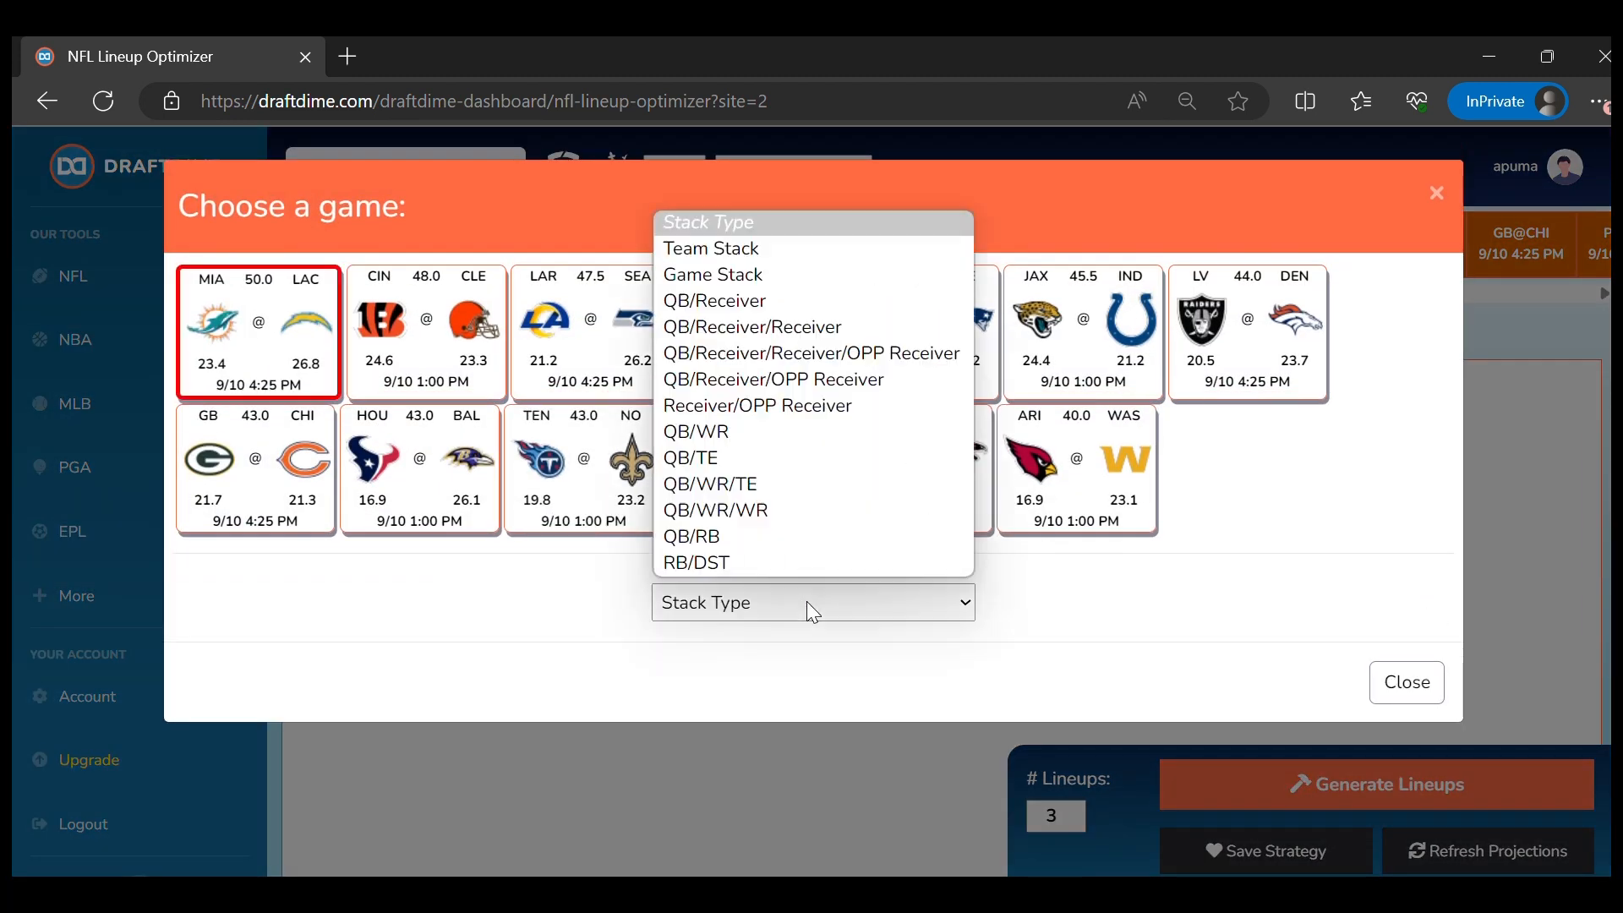
{"action": "left_click", "coordinate": [757, 304]}
{"action": "left_click", "coordinate": [761, 668]}
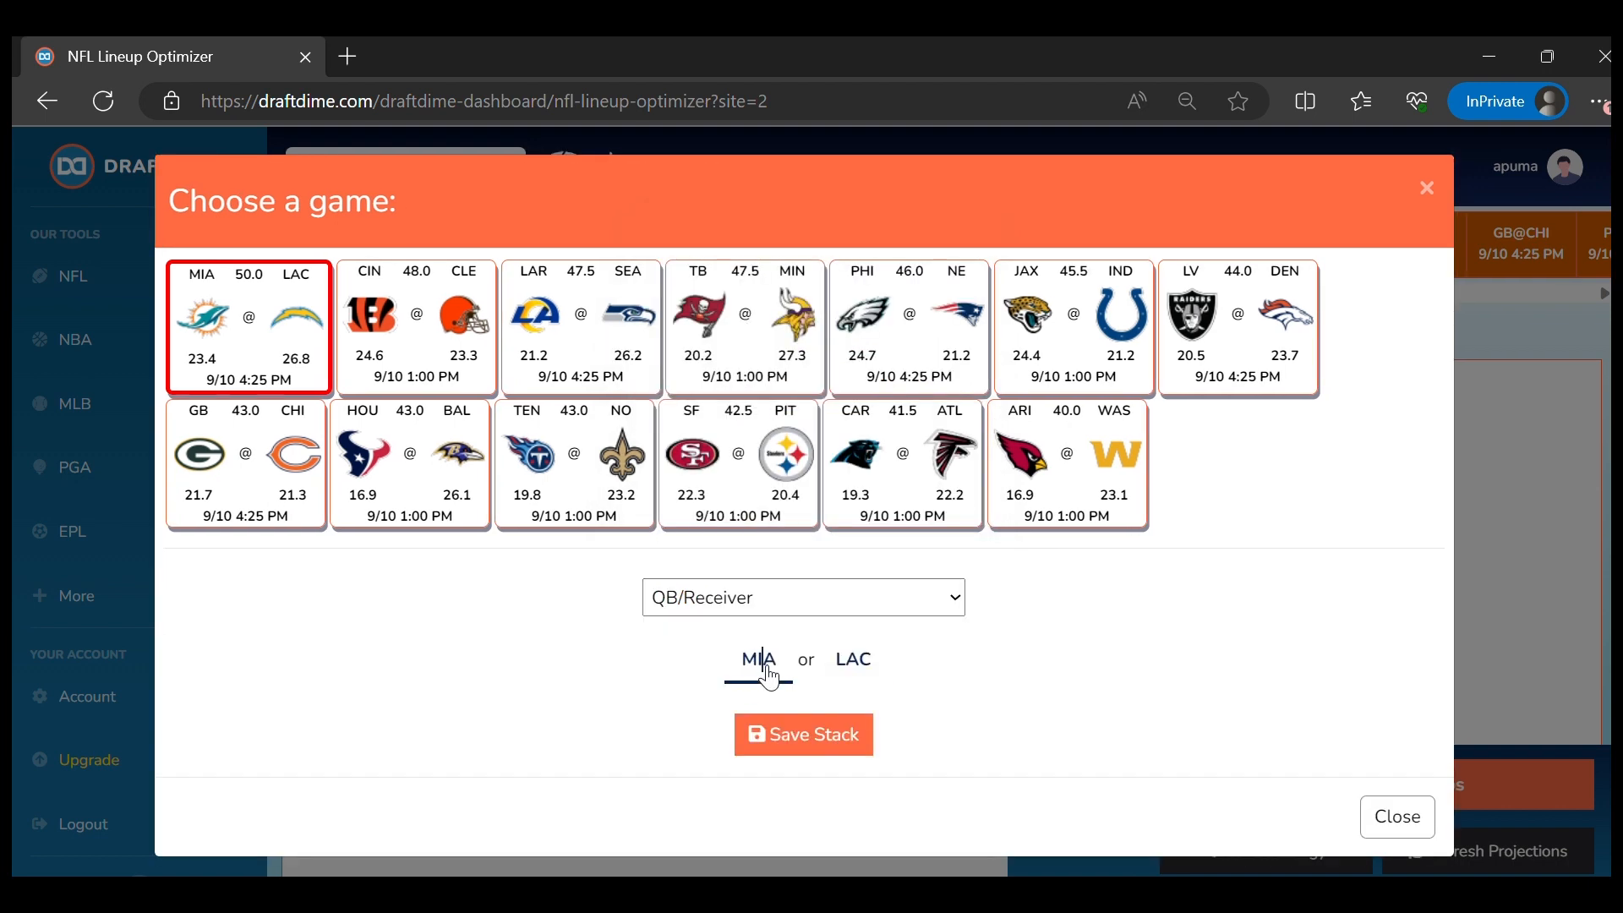
{"action": "left_click", "coordinate": [814, 735]}
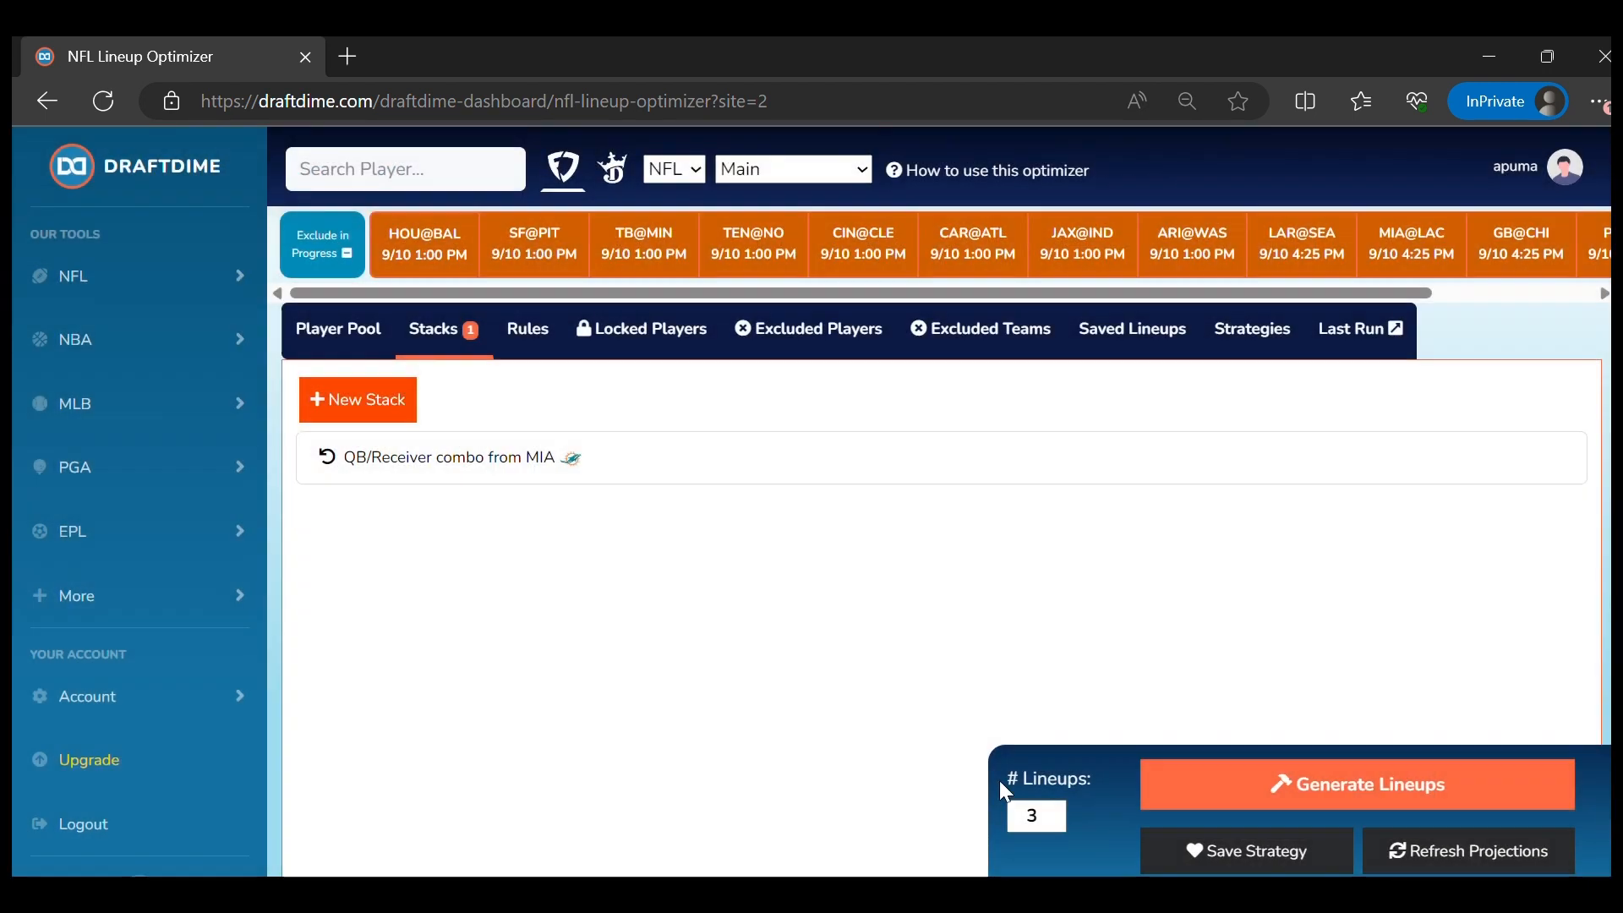
Set the number of lineups to 1 and review the stack listed in the strategy summary without saving the strategy
{"action": "left_click", "coordinate": [1062, 822]}
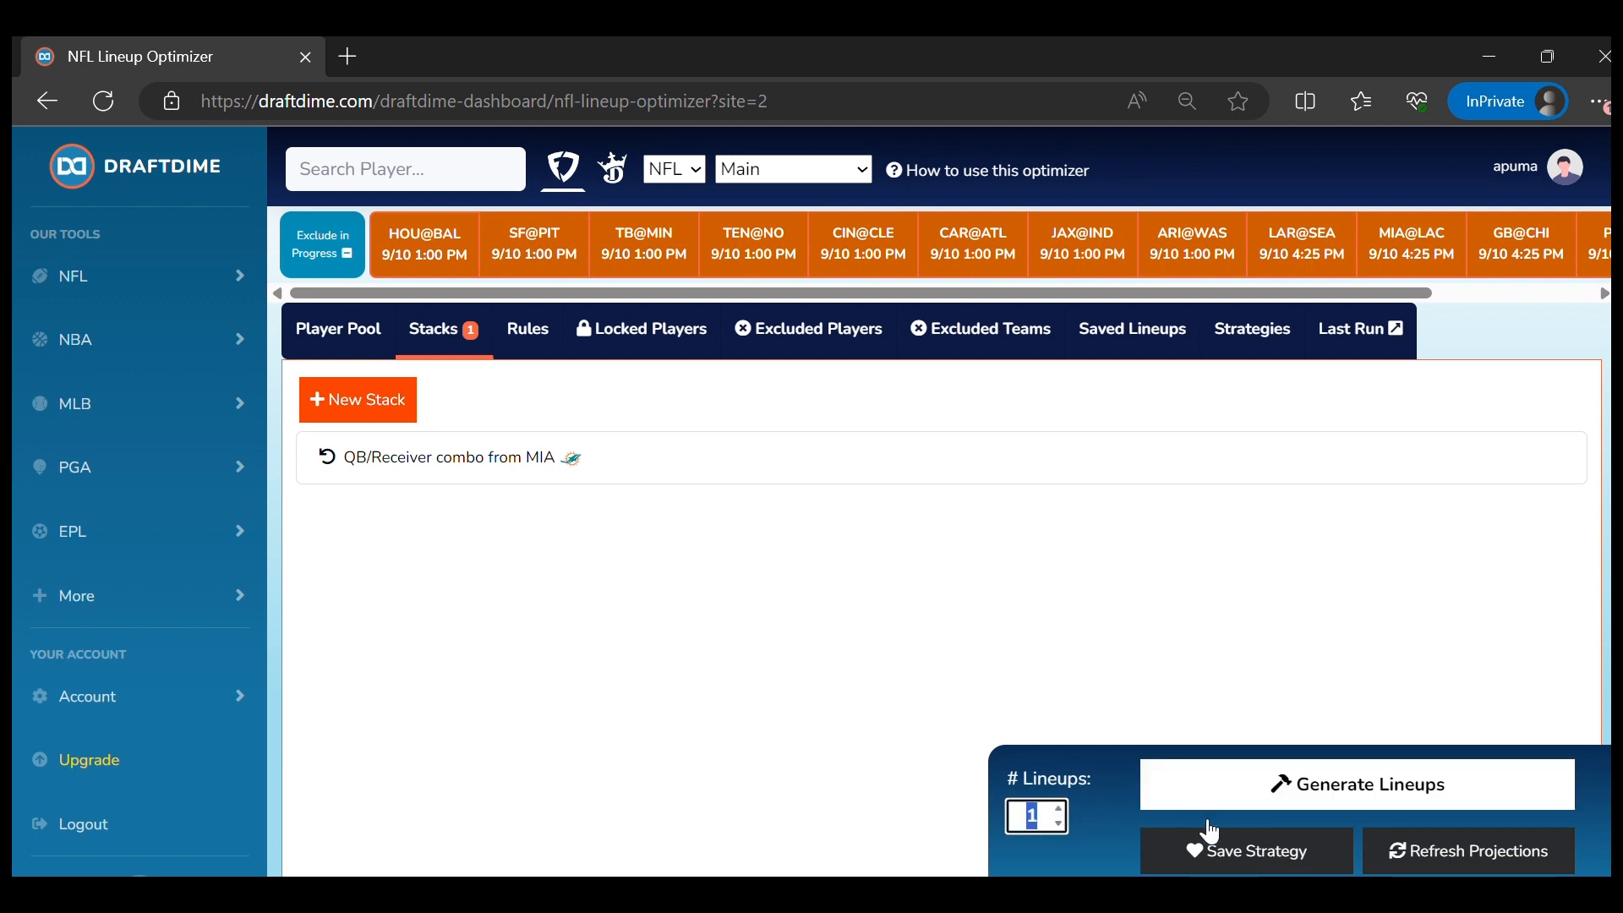
{"action": "left_click", "coordinate": [1233, 867]}
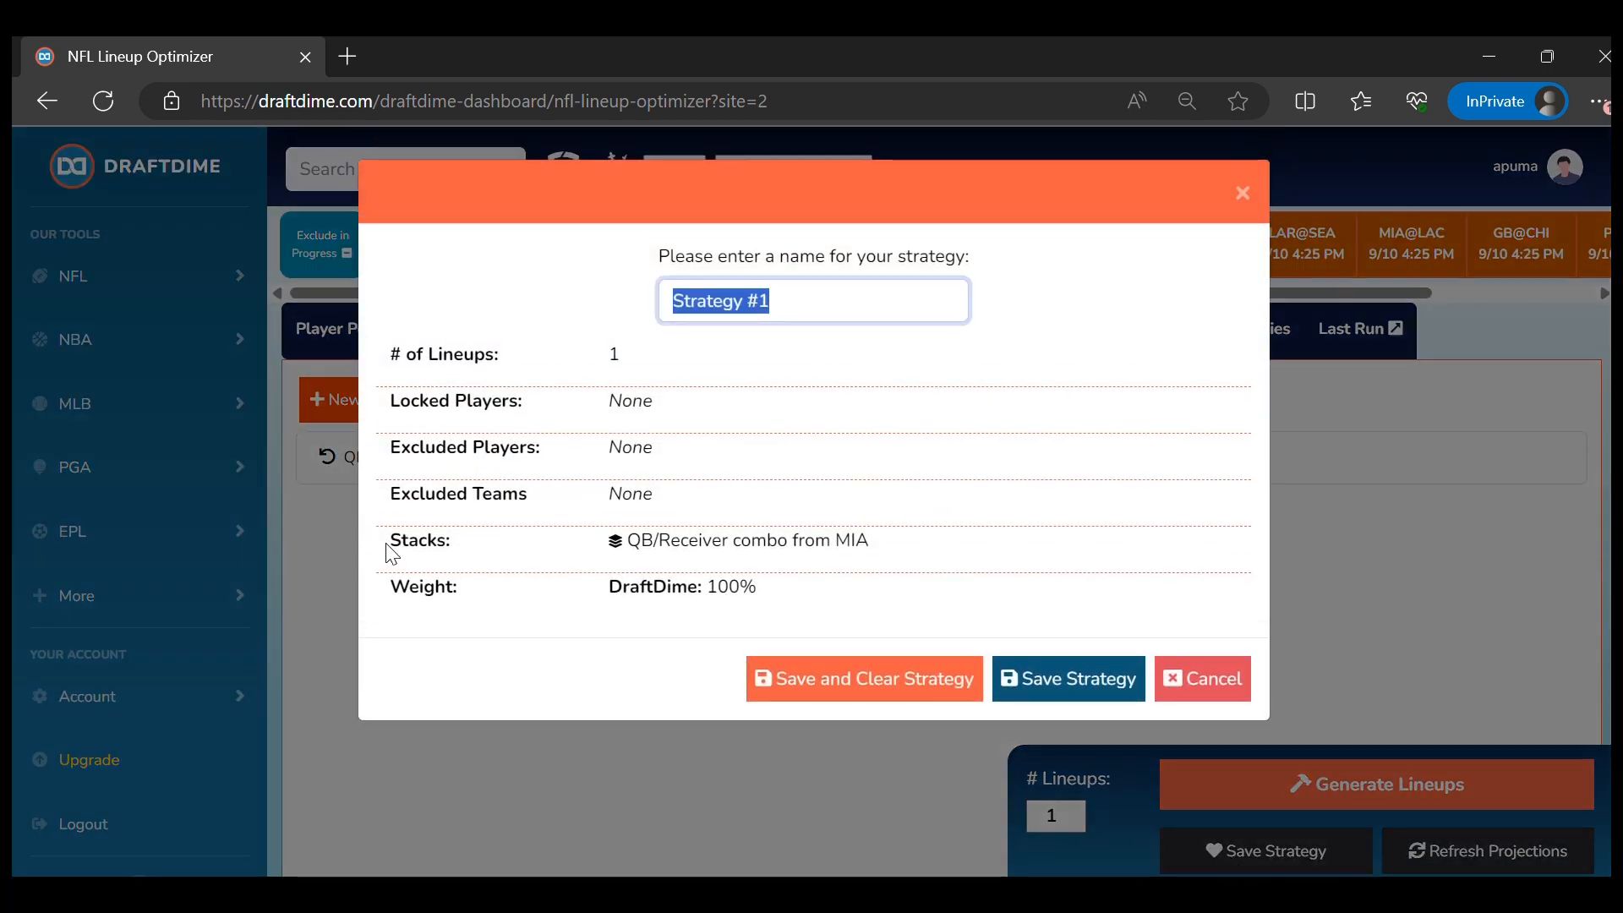
{"action": "left_click_drag", "start_coordinate": [393, 542], "coordinate": [961, 558]}
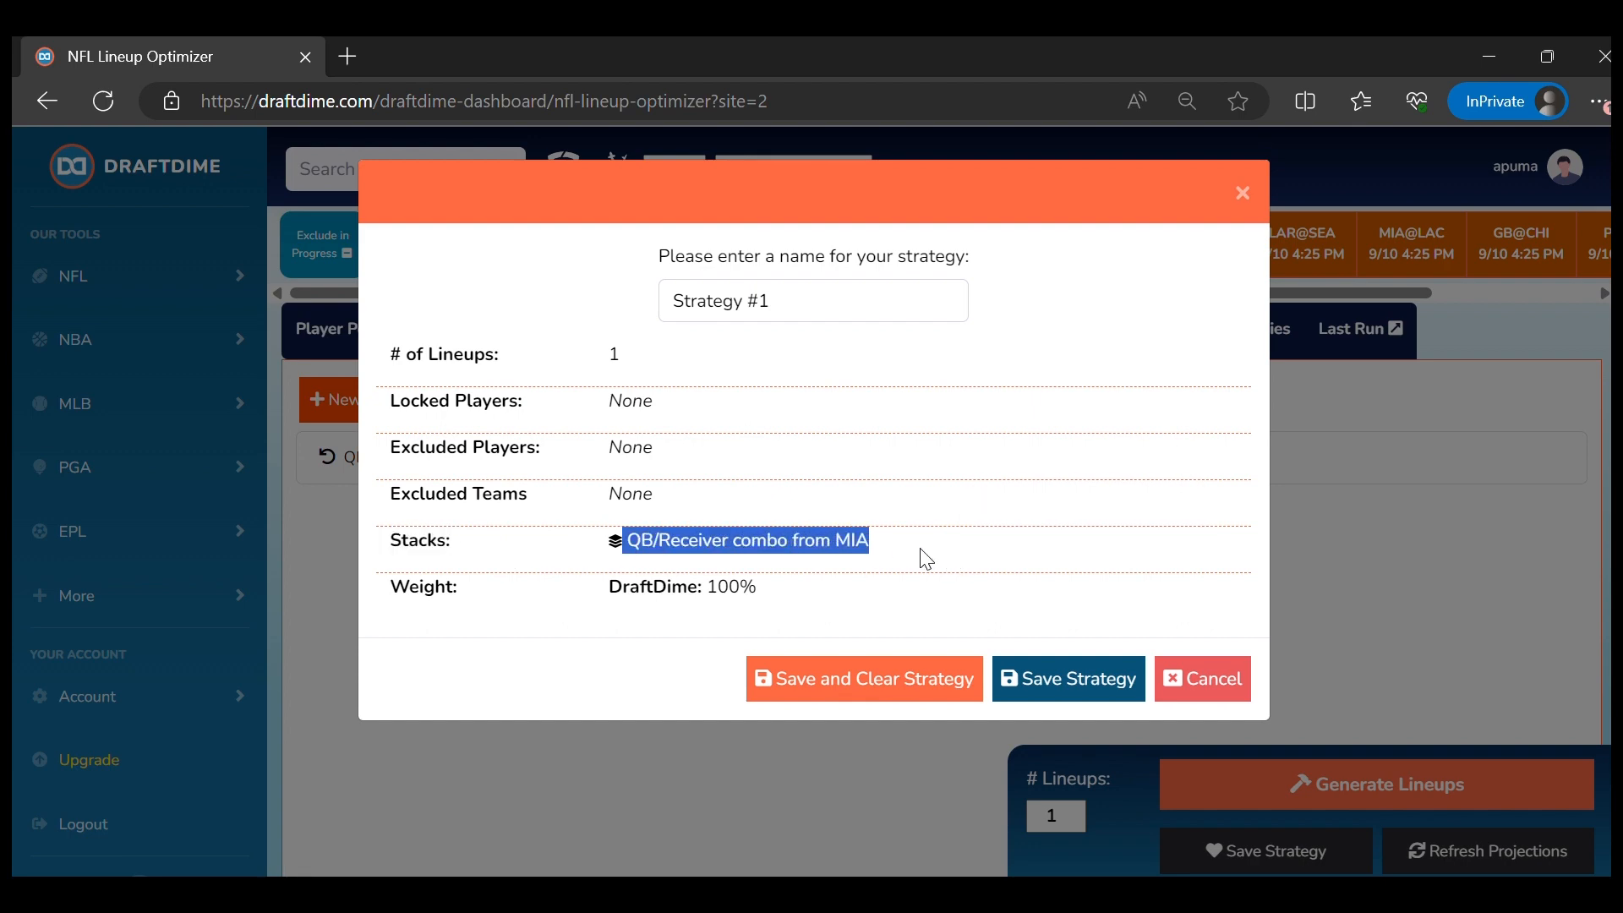
{"action": "left_click", "coordinate": [1241, 686]}
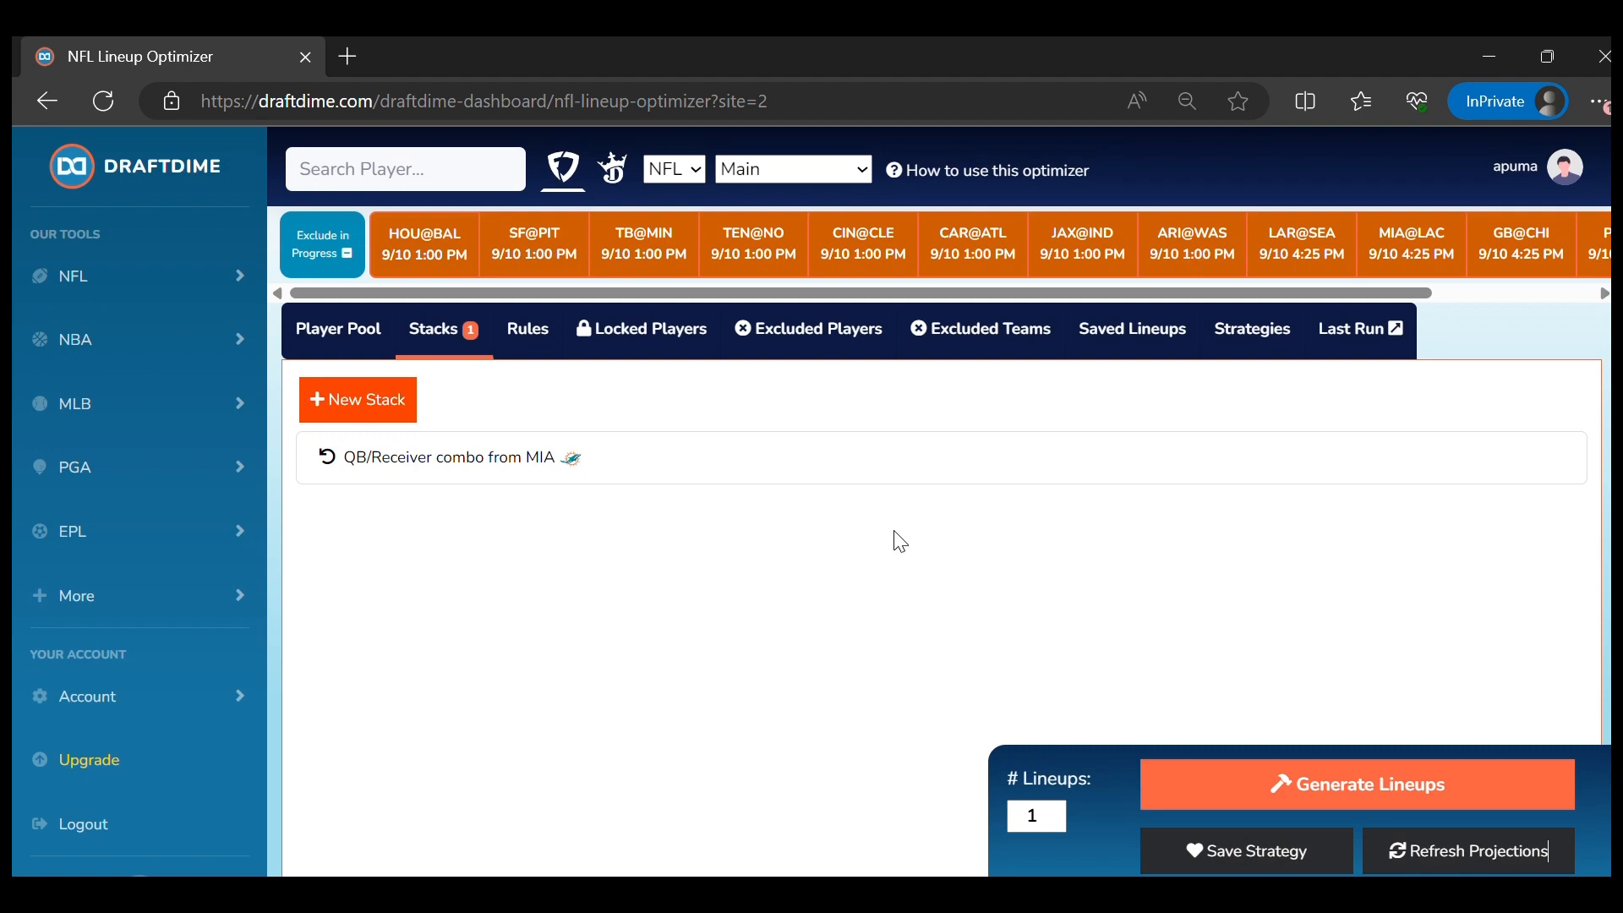
Enable the basic rule excluding the opposing DEF against your QB, and save and clear the strategy under the name MIA Stack
{"action": "left_click", "coordinate": [530, 336]}
{"action": "left_click", "coordinate": [305, 557]}
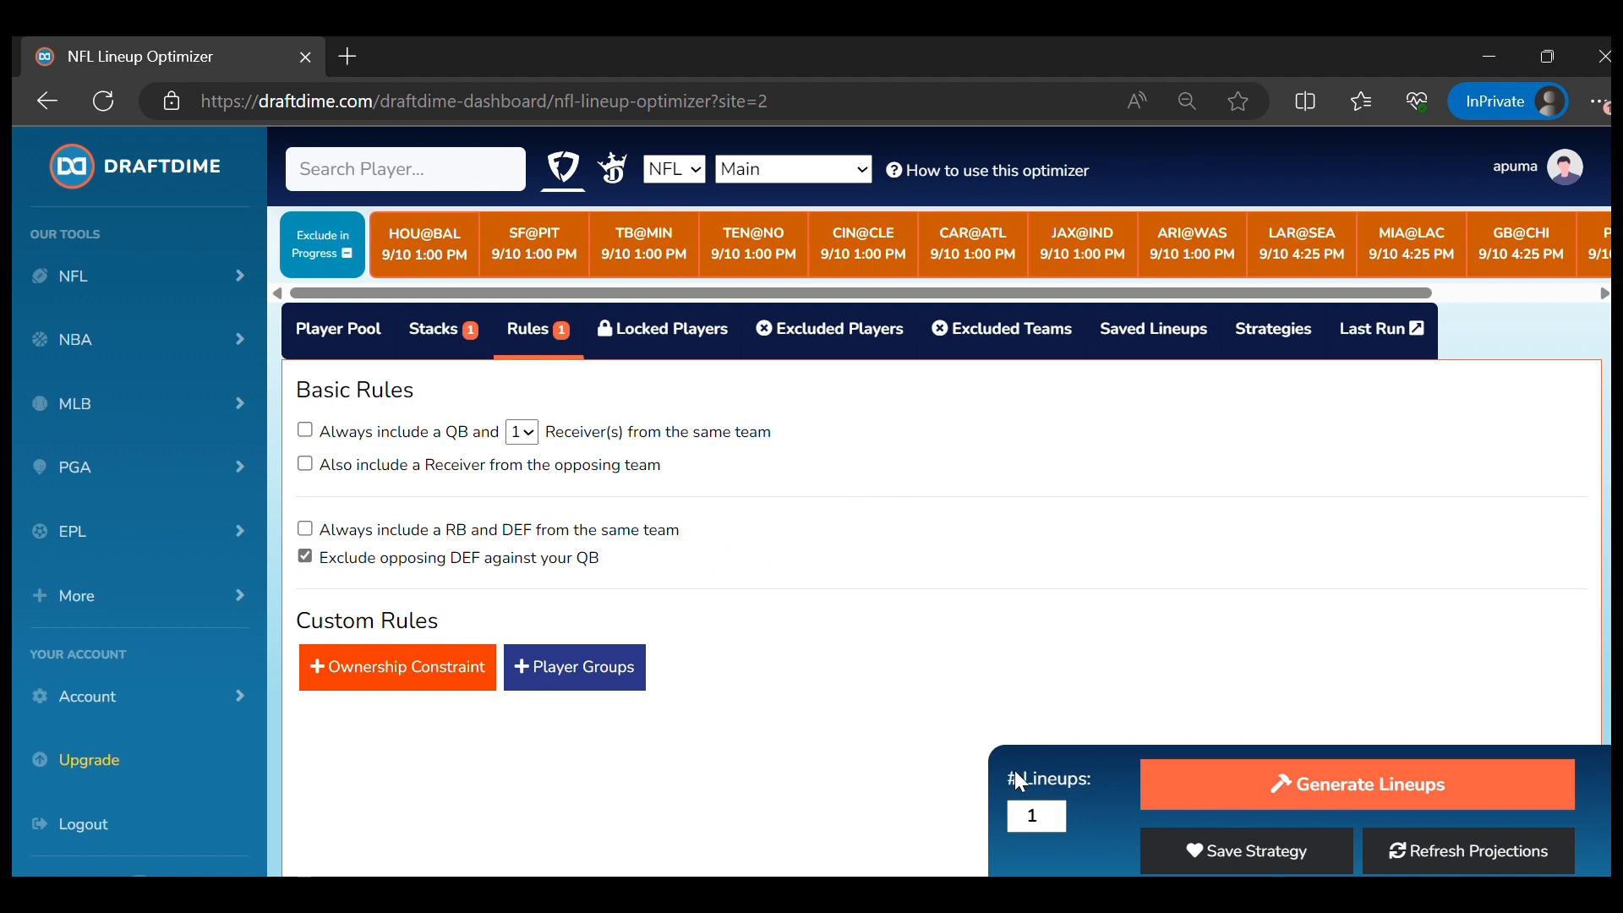
{"action": "left_click", "coordinate": [1210, 849]}
{"action": "left_click_drag", "start_coordinate": [616, 636], "coordinate": [967, 640]}
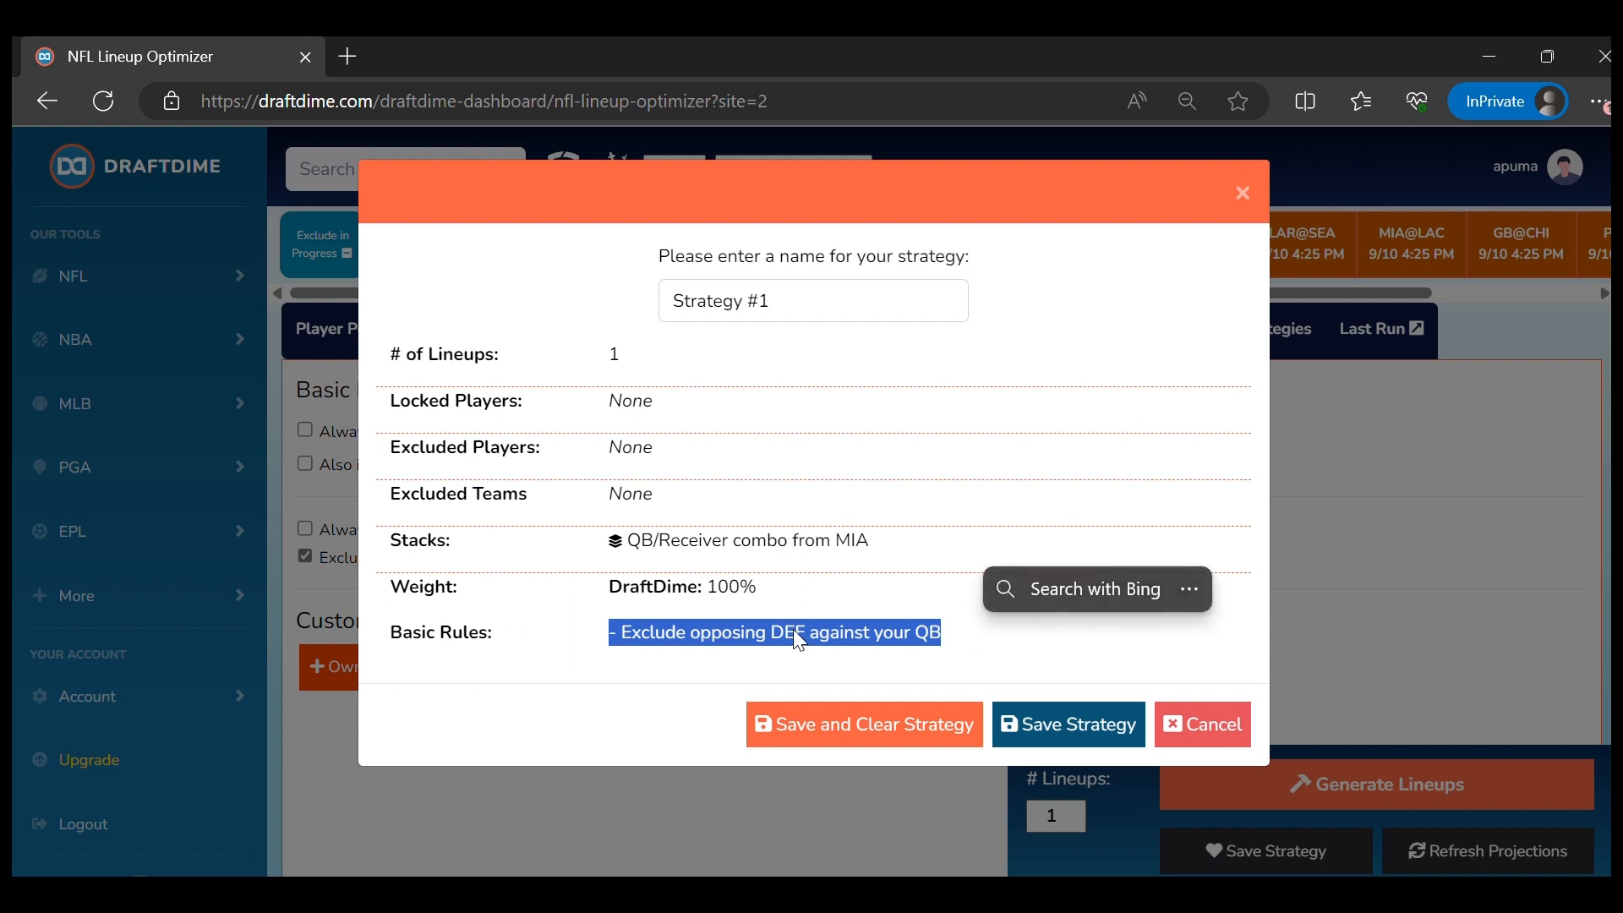
{"action": "left_click", "coordinate": [788, 301]}
{"action": "type", "text": "MIA Stack"}
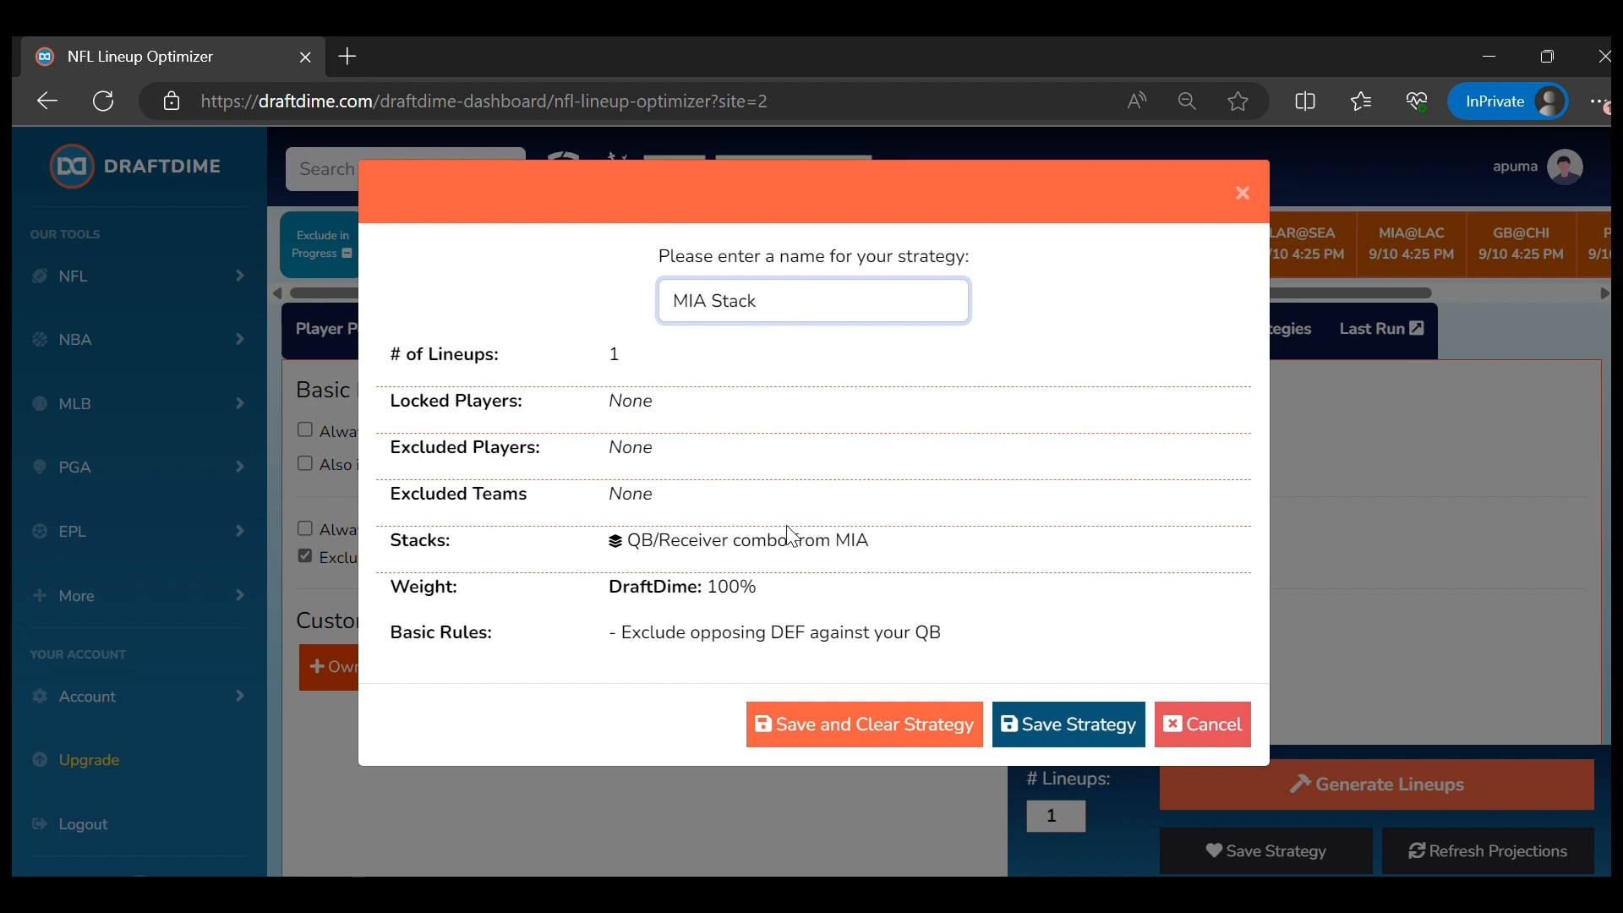
{"action": "left_click", "coordinate": [816, 723]}
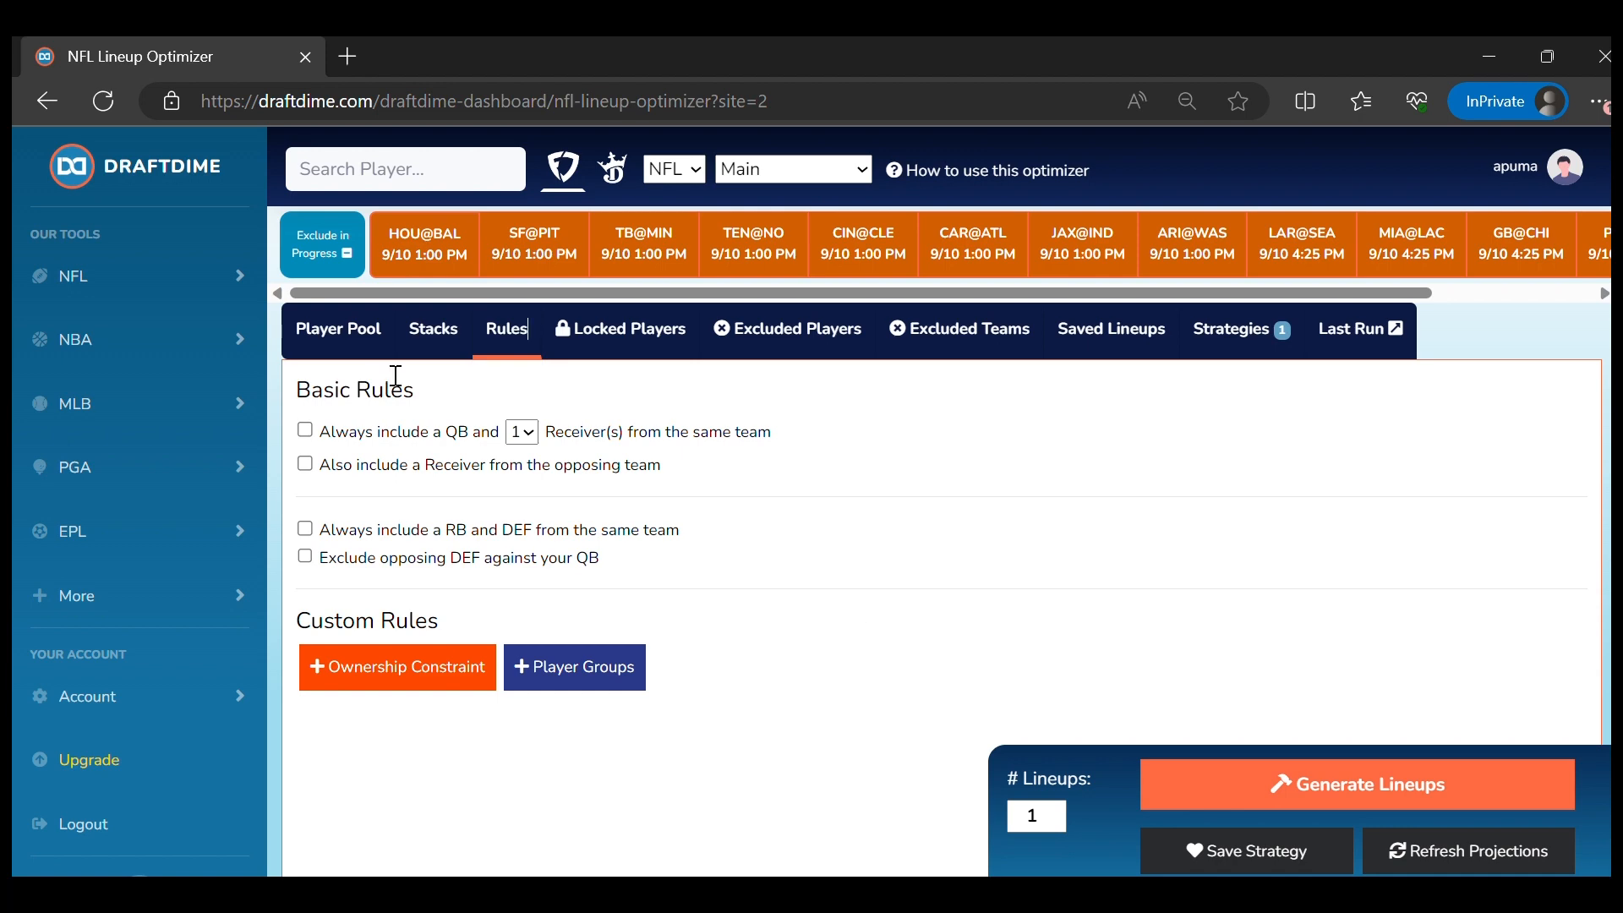
In the player pool, set the Draft Dime projection weight to 0% and the Prj1 weight to 100%
{"action": "left_click", "coordinate": [362, 346]}
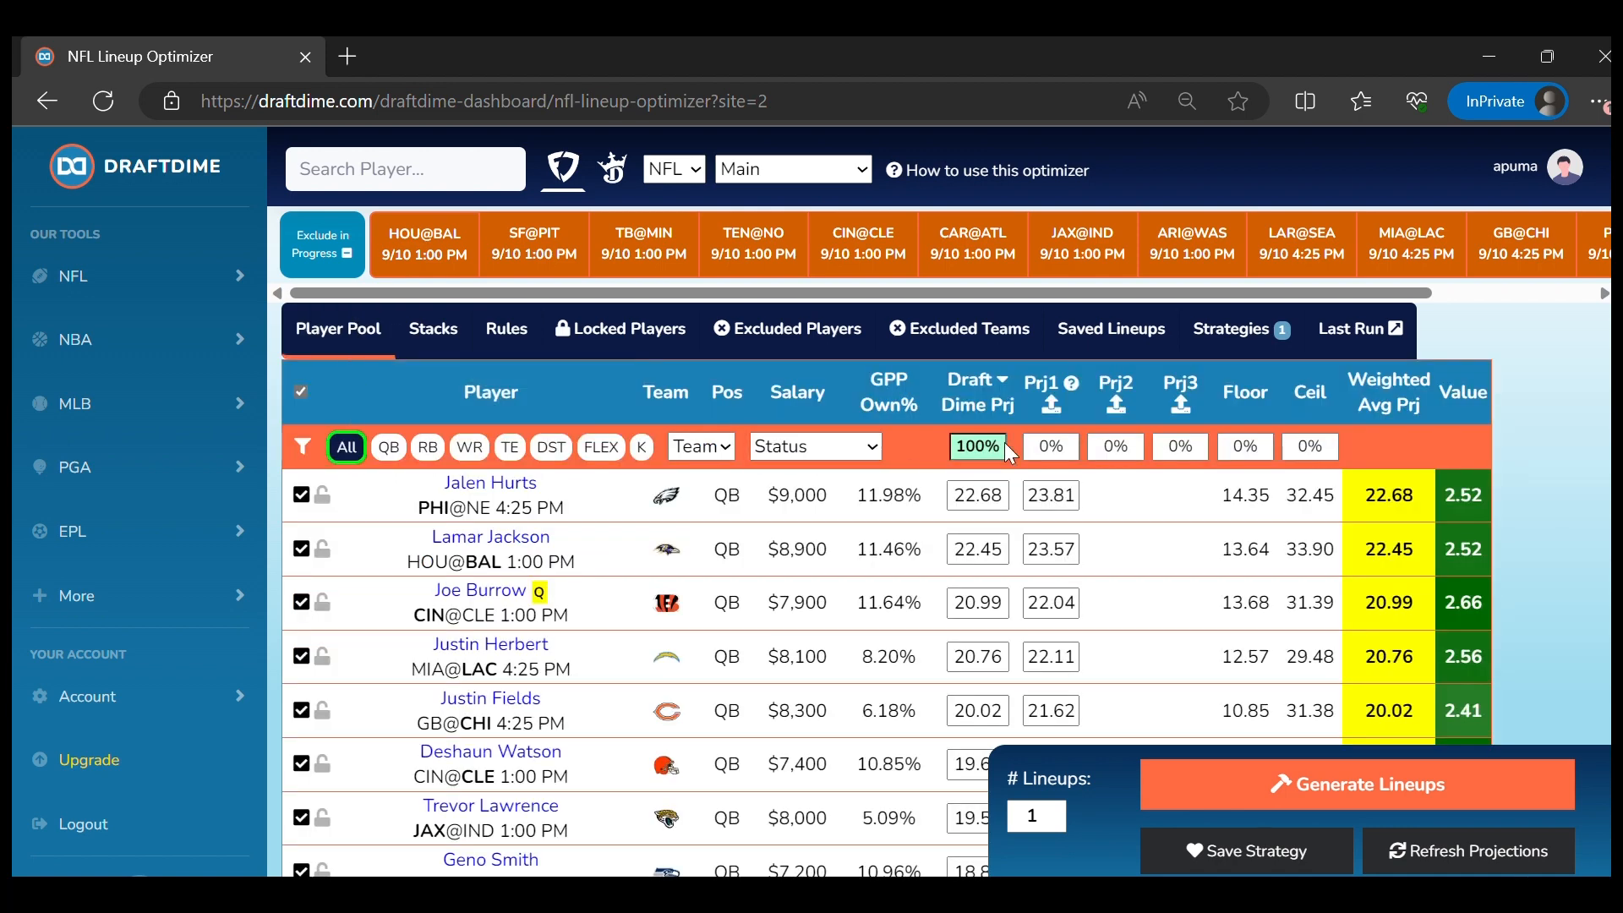
{"action": "double_click", "coordinate": [978, 446]}
{"action": "type", "text": "0"}
{"action": "key", "text": "Tab"}
{"action": "type", "text": "100"}
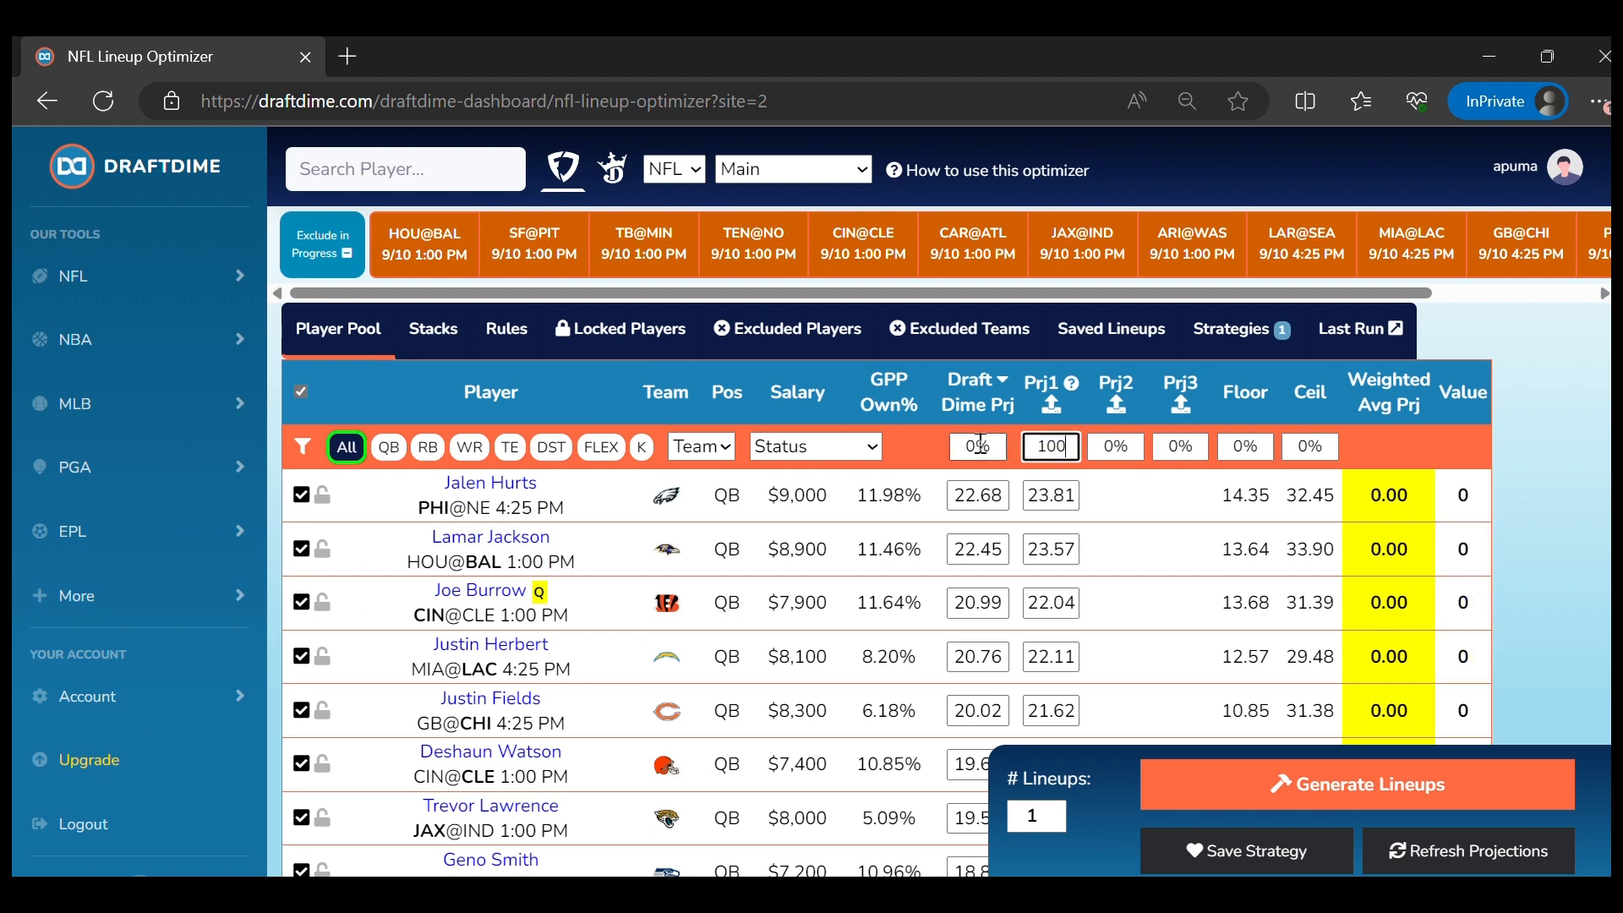
{"action": "left_click", "coordinate": [1151, 526]}
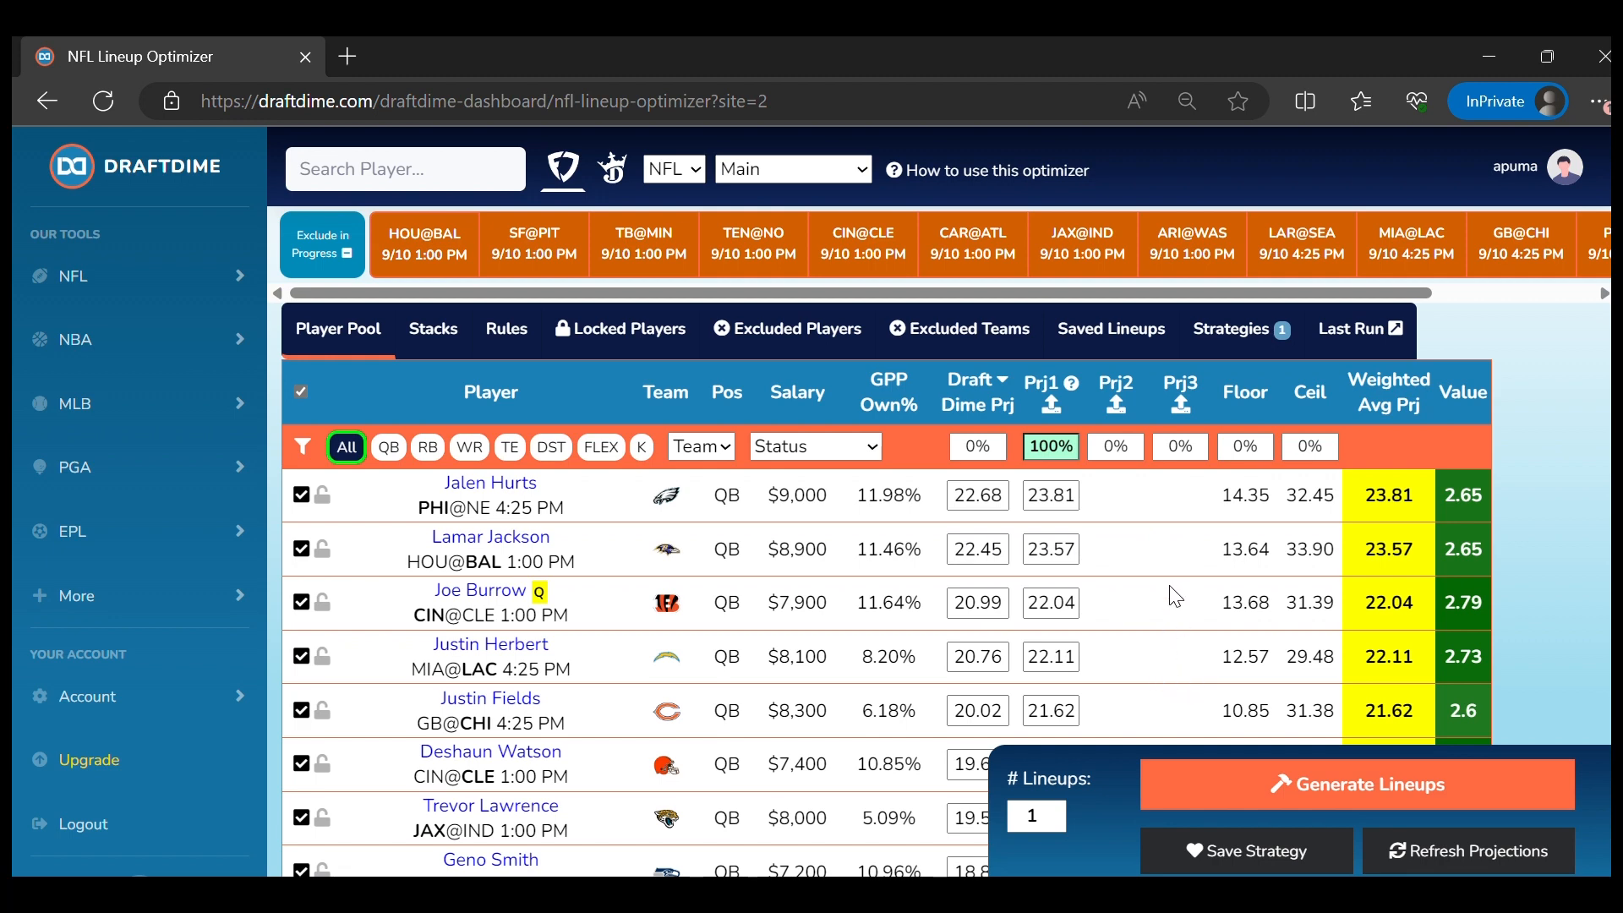
Save the current setup as a strategy named Own Adjusted Prj without clearing its settings
{"action": "left_click", "coordinate": [1217, 854]}
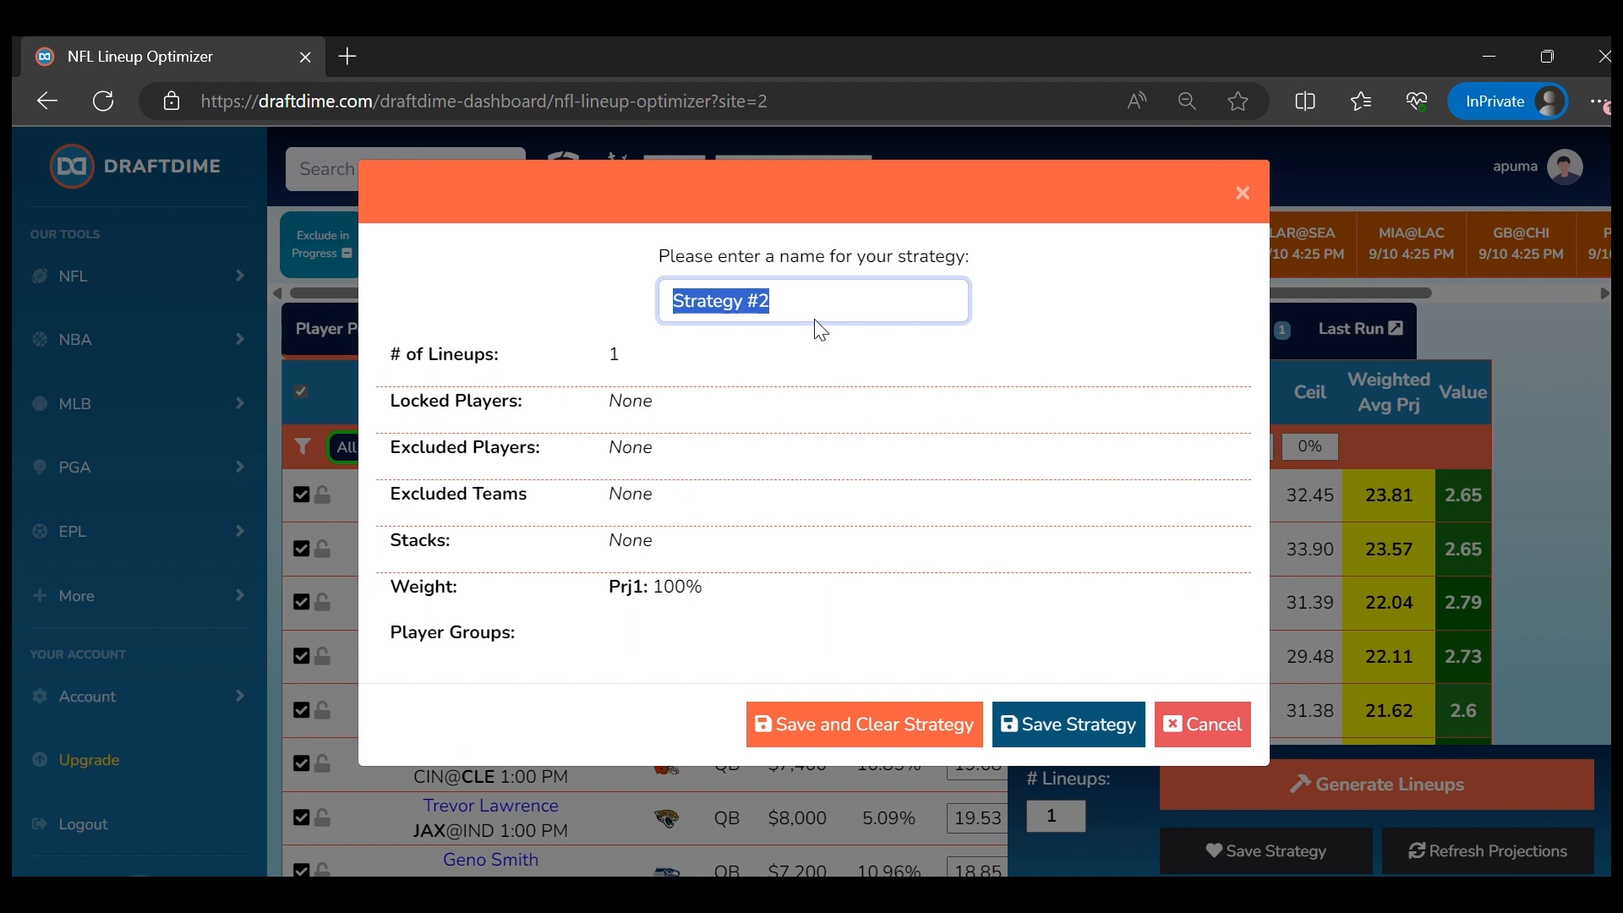
{"action": "type", "text": "O"}
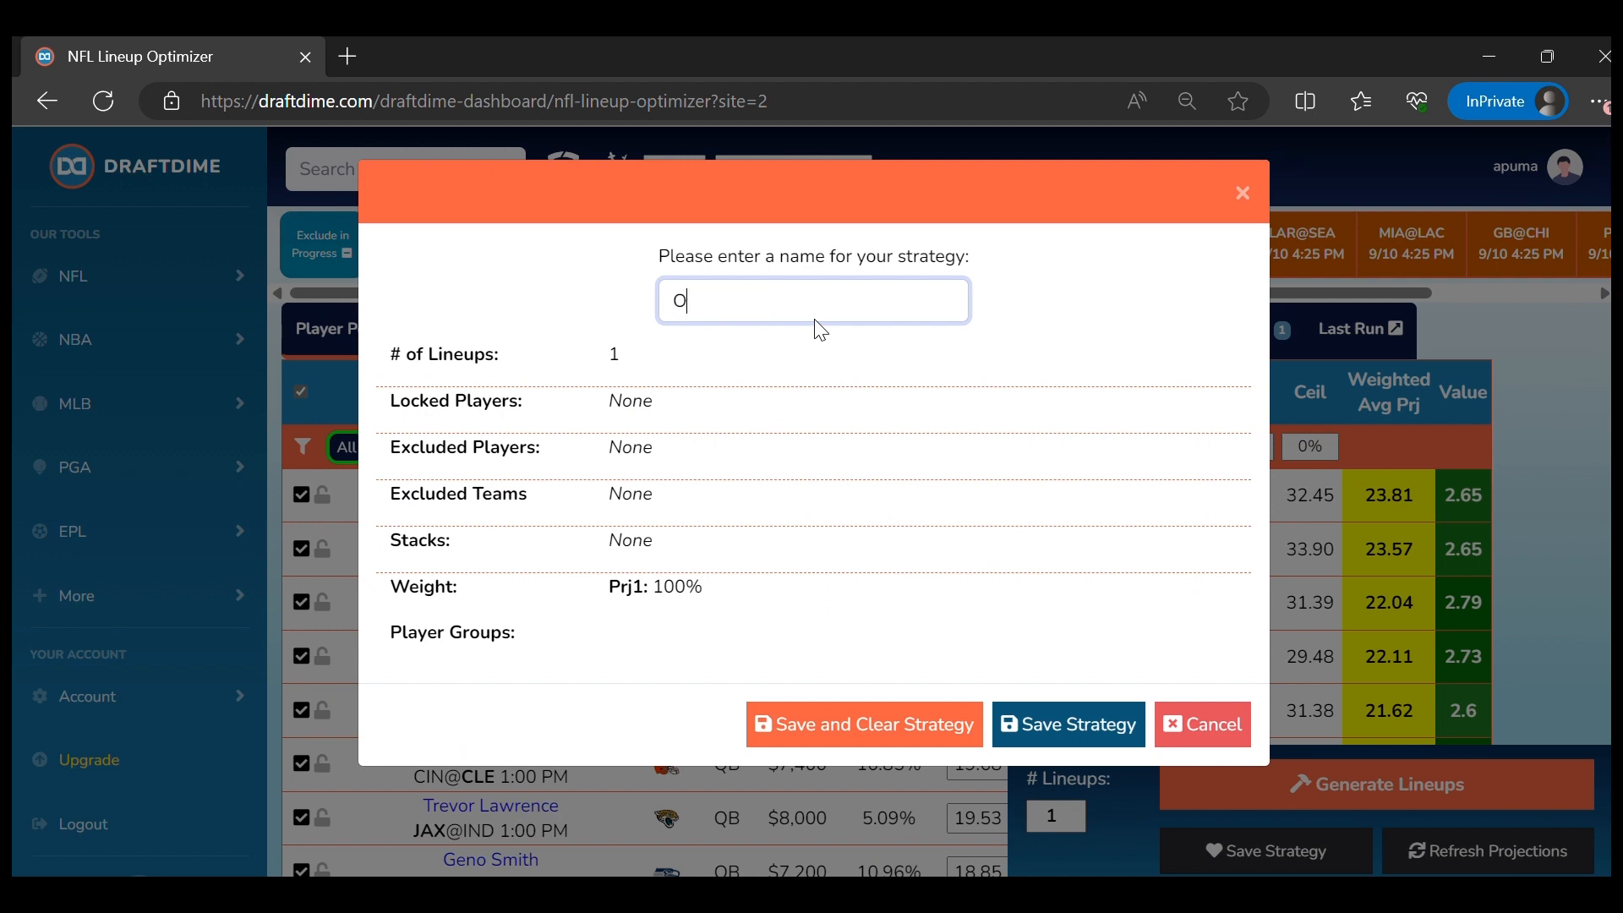
{"action": "type", "text": "wn Adjusted Prj"}
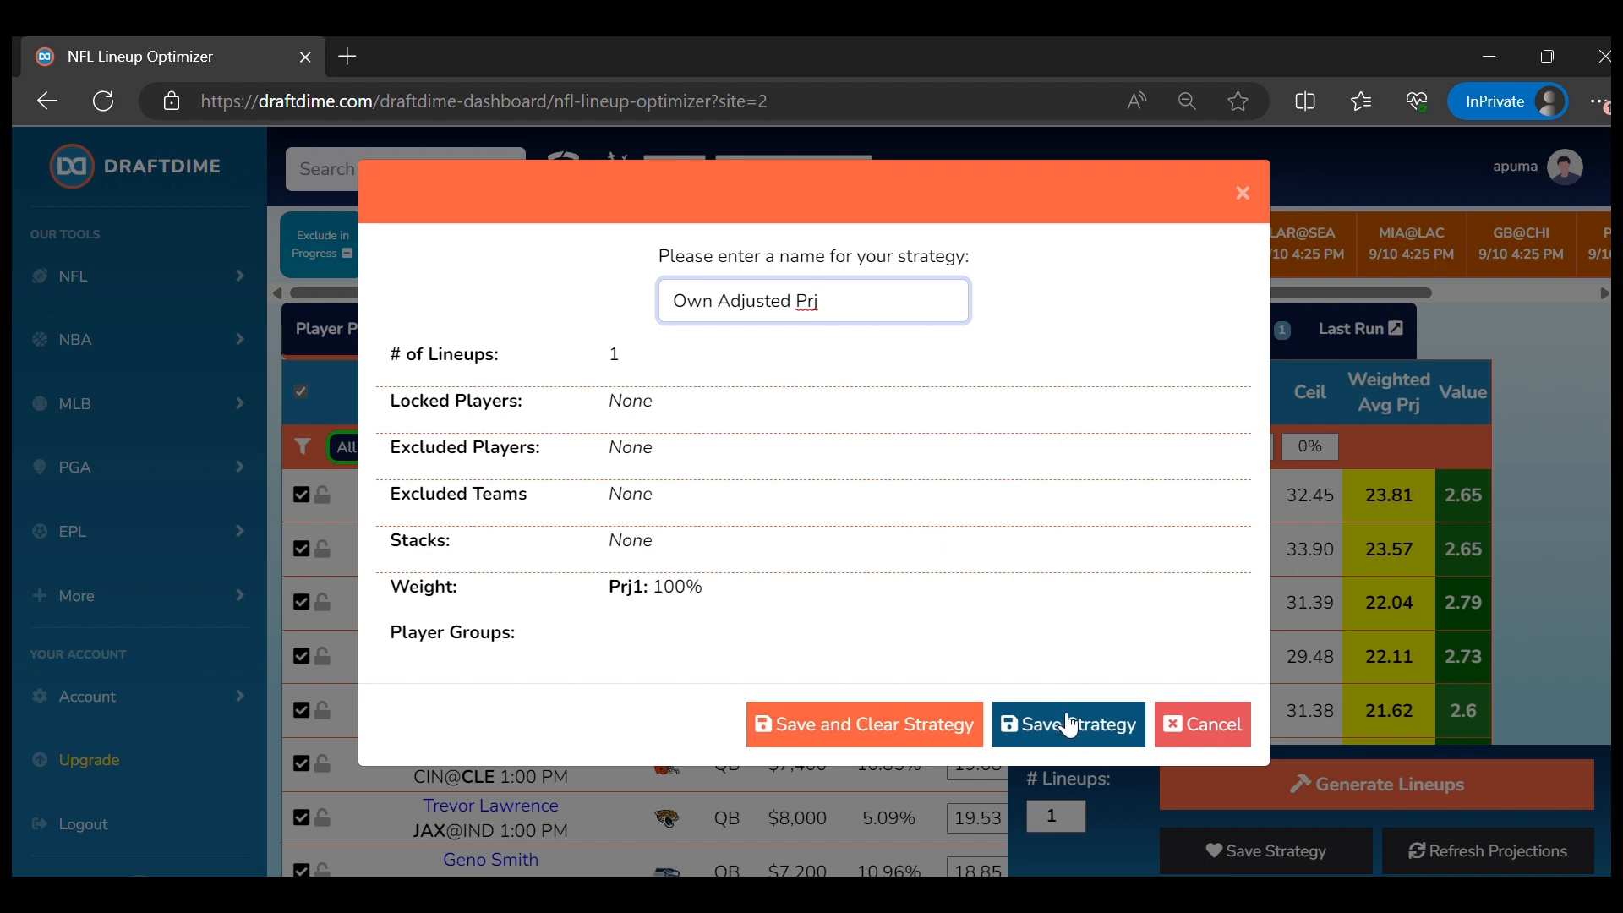
{"action": "left_click", "coordinate": [1068, 727]}
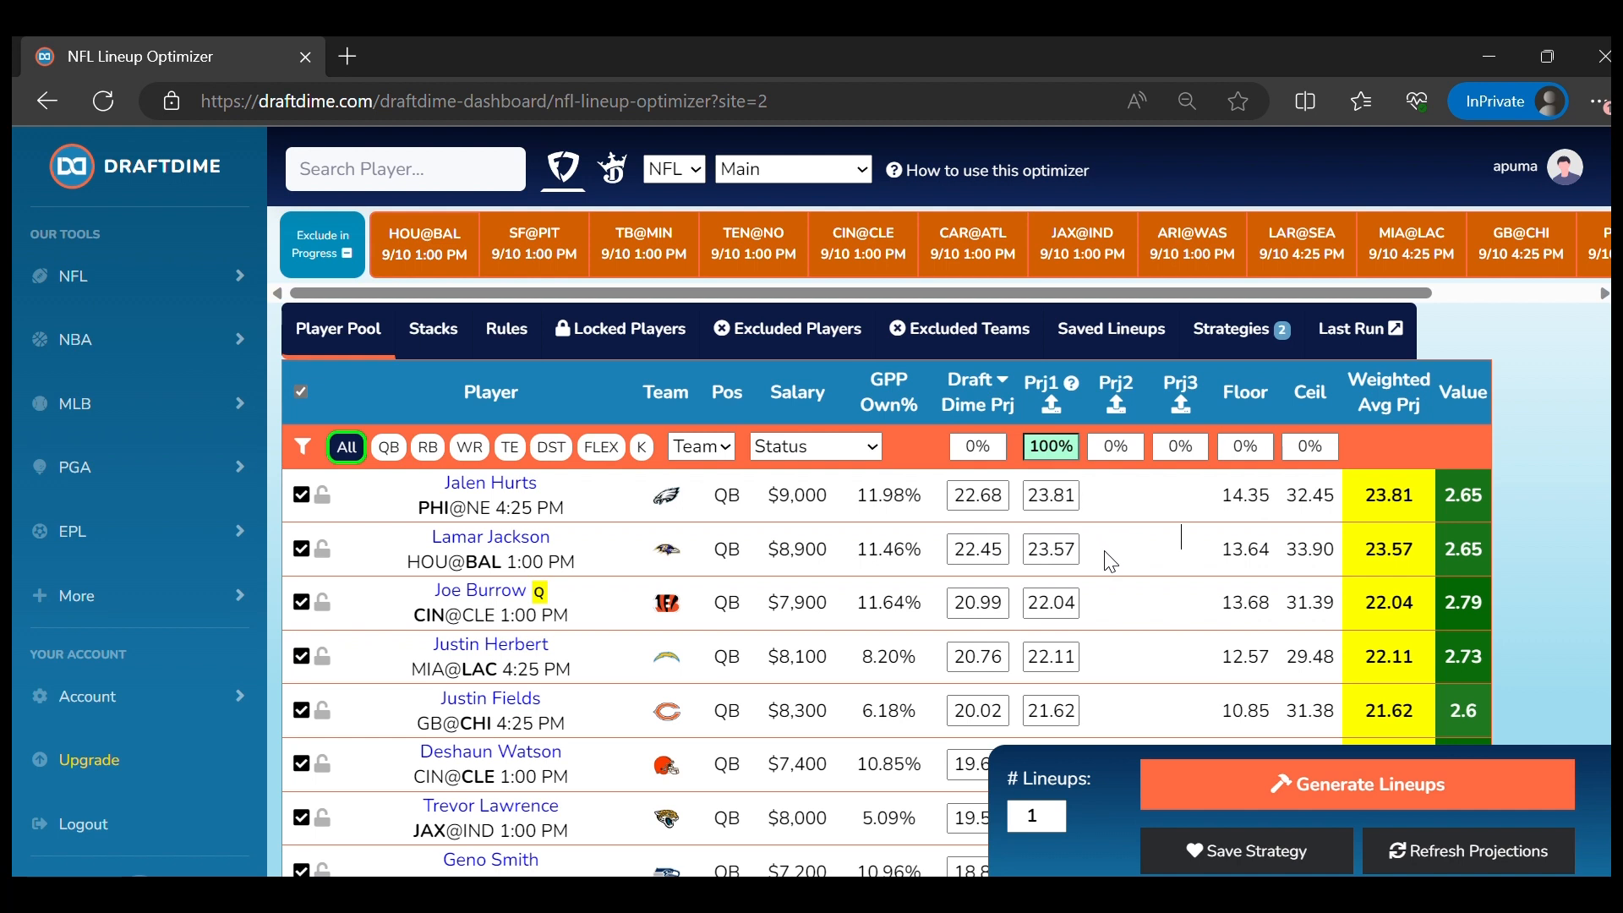
Set basic rules to include a QB with 2 receivers from the same team and an opposing receiver, and exclude the opposing DEF
{"action": "left_click", "coordinate": [505, 331]}
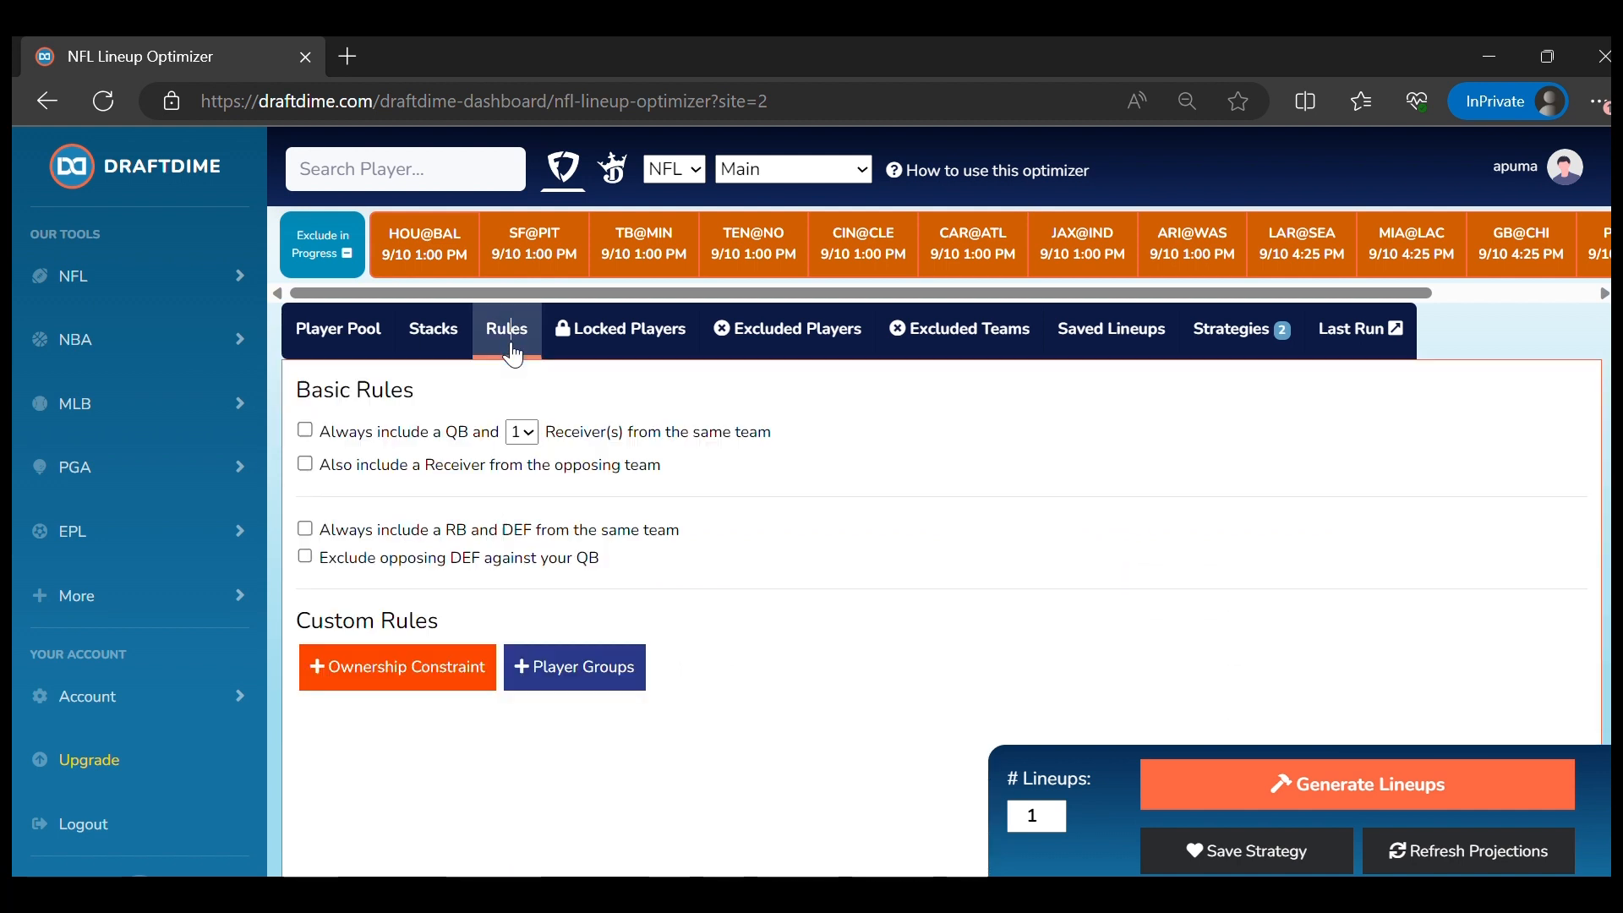
{"action": "left_click", "coordinate": [305, 431]}
{"action": "left_click", "coordinate": [522, 432]}
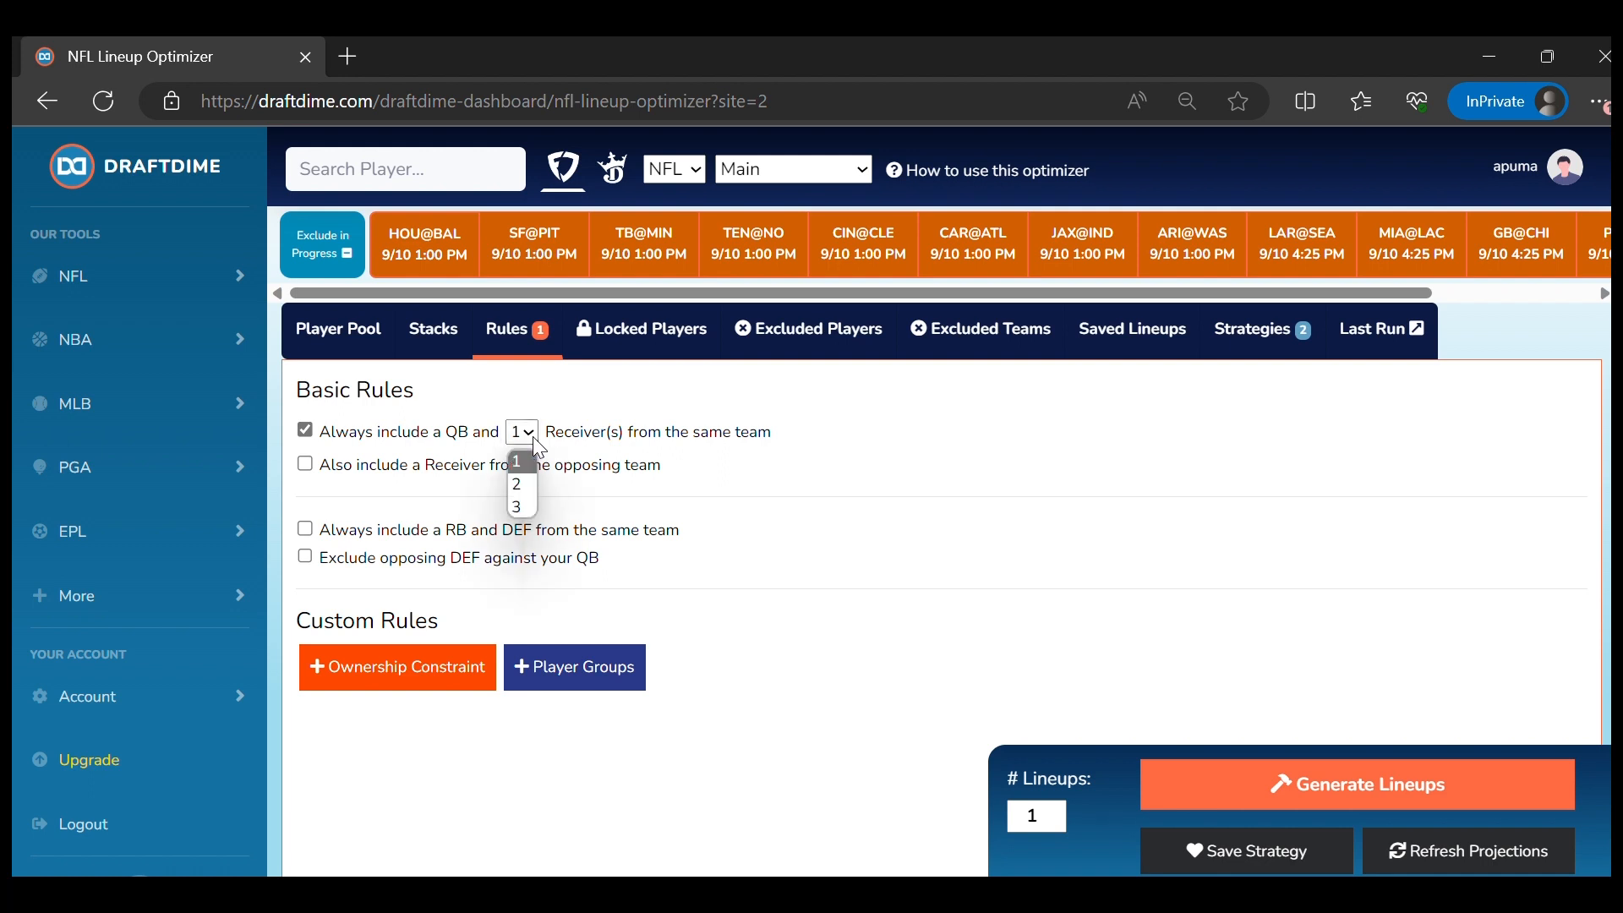
{"action": "left_click", "coordinate": [522, 480]}
{"action": "left_click", "coordinate": [779, 467]}
{"action": "left_click", "coordinate": [305, 464]}
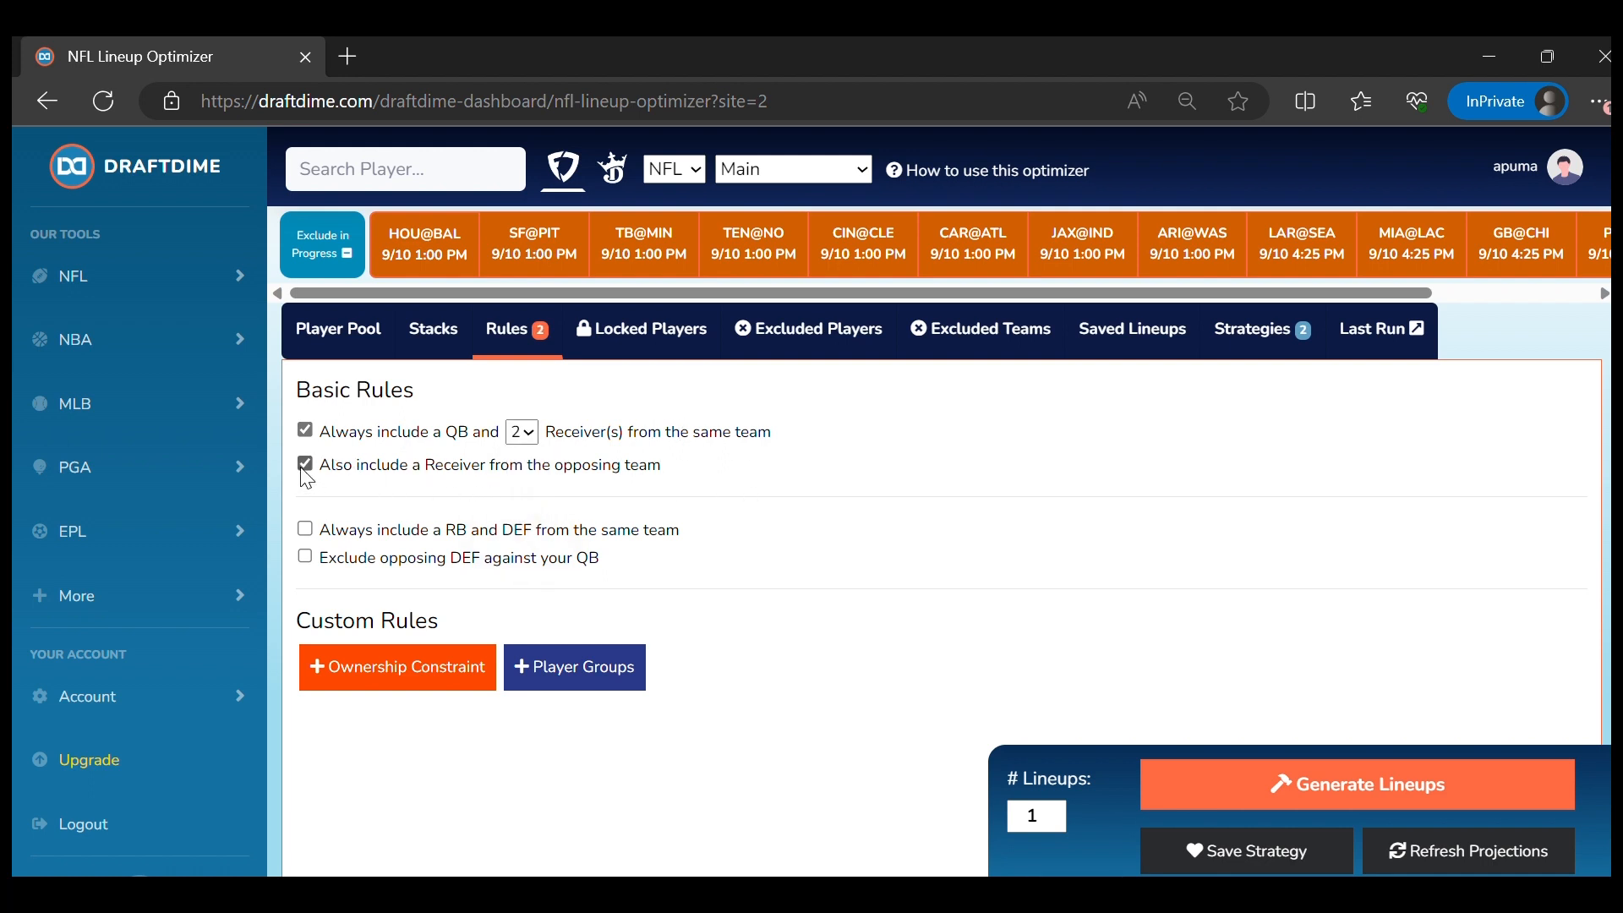
{"action": "left_click", "coordinate": [306, 558]}
Set the number of lineups to 2, and save and clear the strategy under the name High Upside
{"action": "left_click", "coordinate": [1060, 812]}
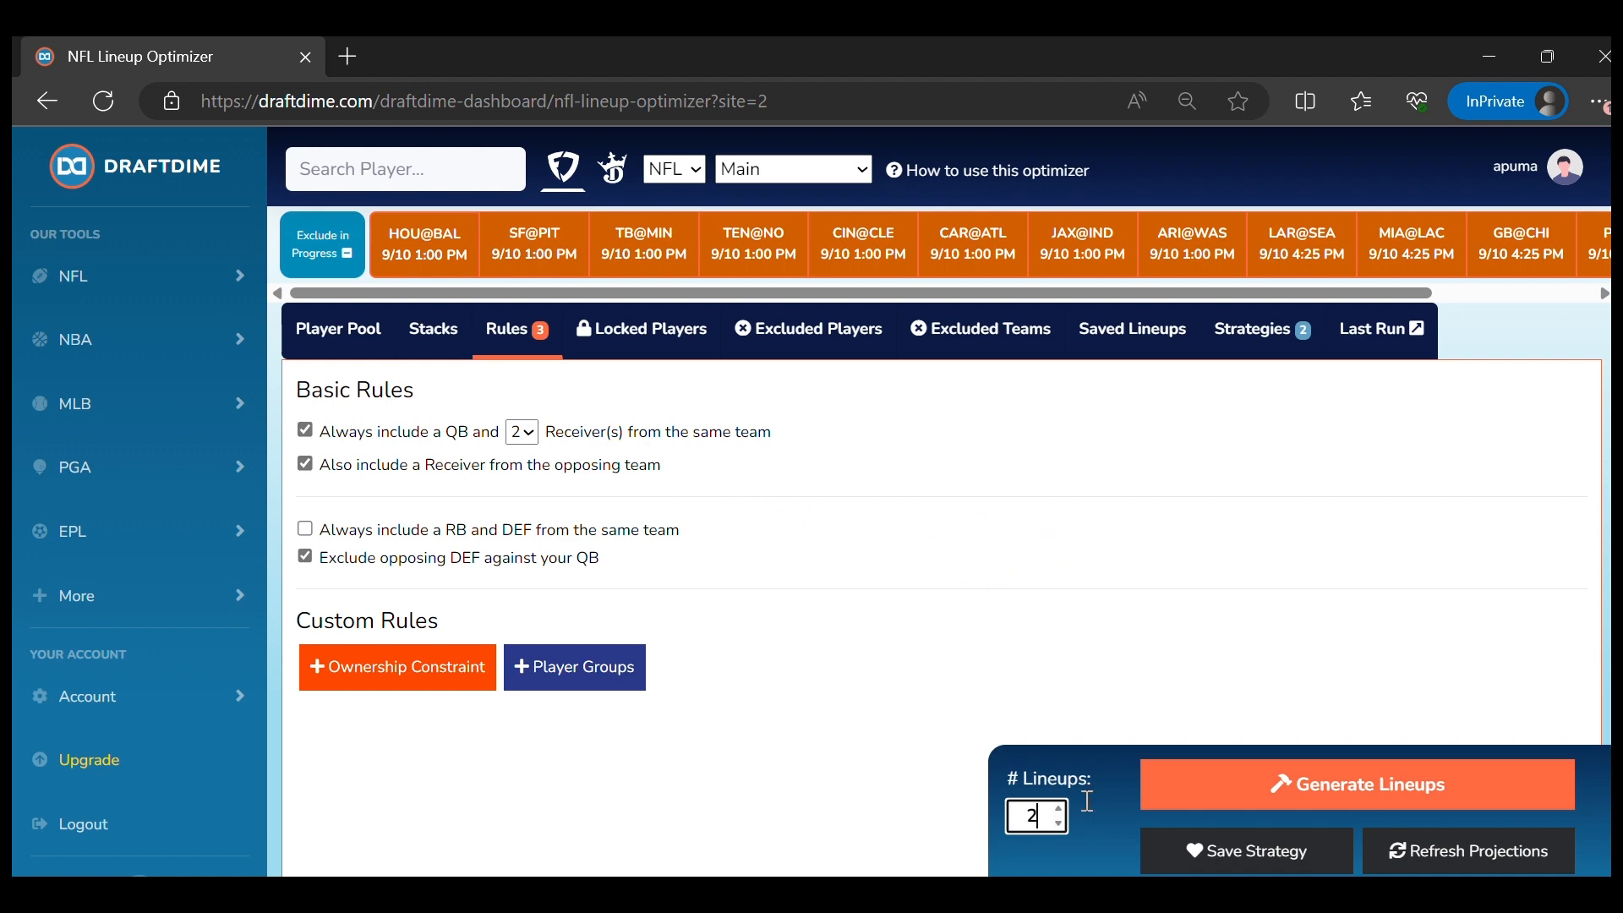
{"action": "left_click", "coordinate": [1186, 853]}
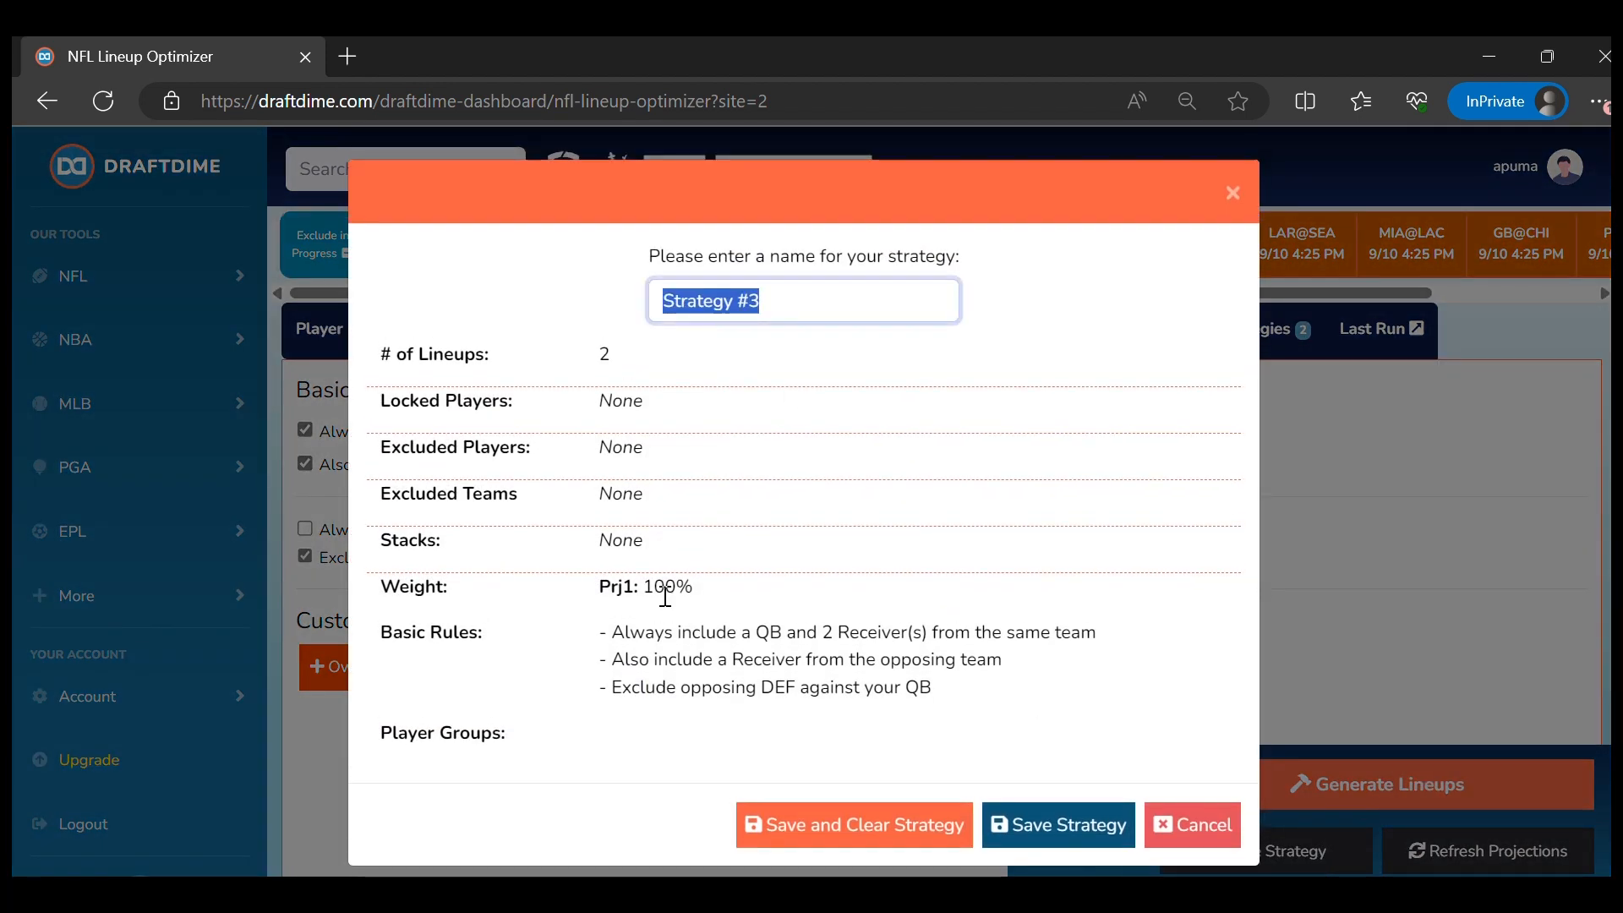
{"action": "left_click_drag", "start_coordinate": [595, 592], "coordinate": [710, 591]}
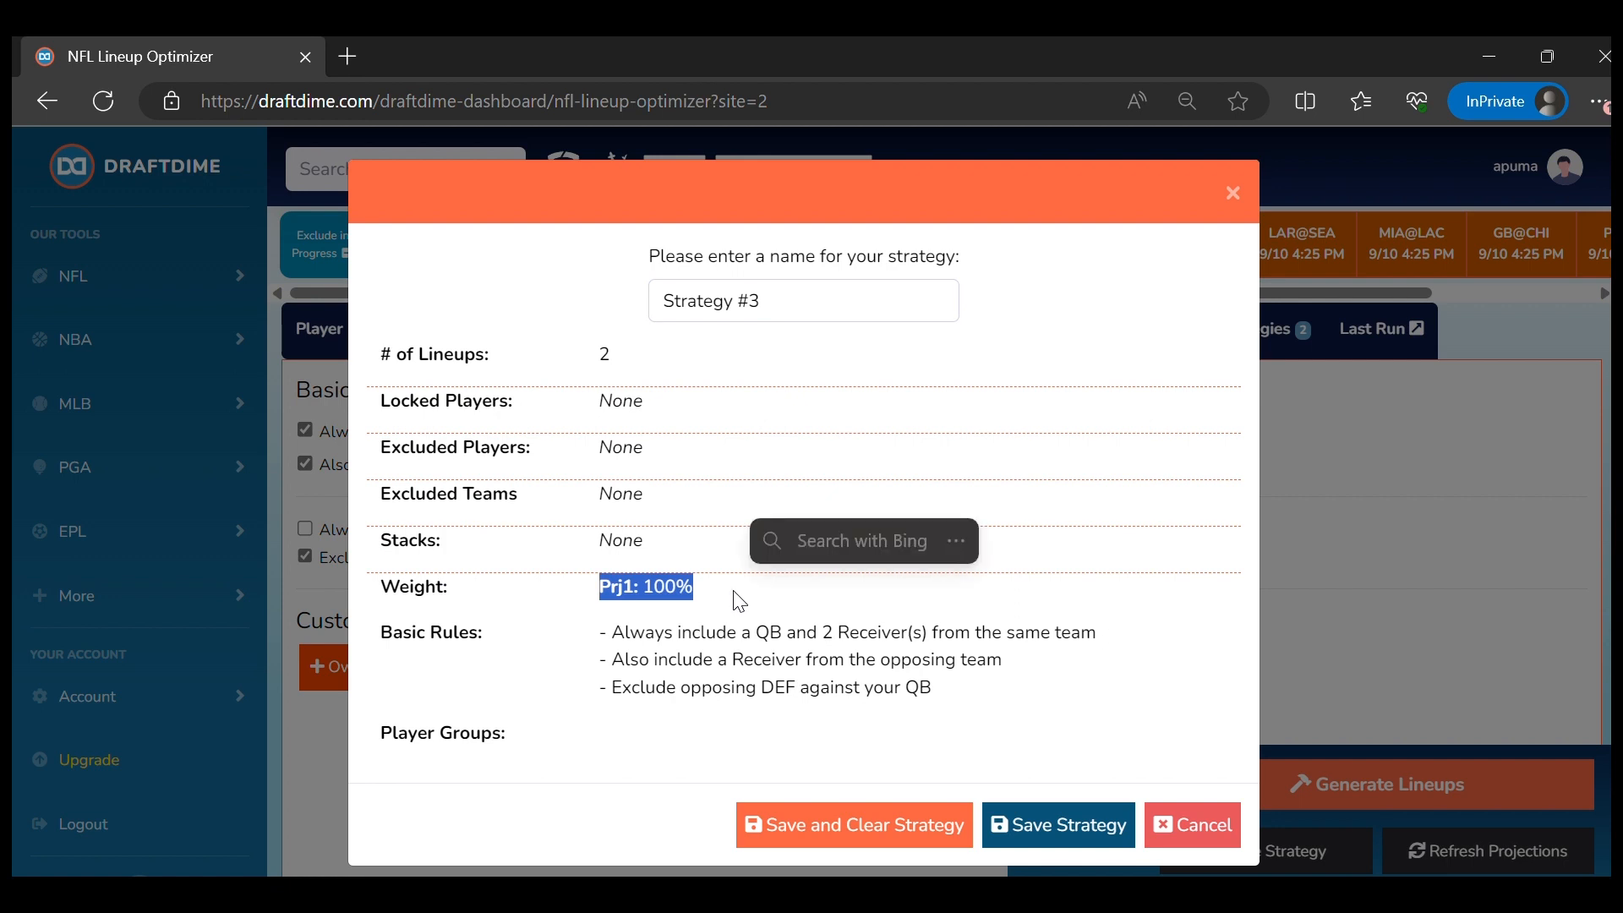
{"action": "left_click_drag", "start_coordinate": [603, 634], "coordinate": [983, 710]}
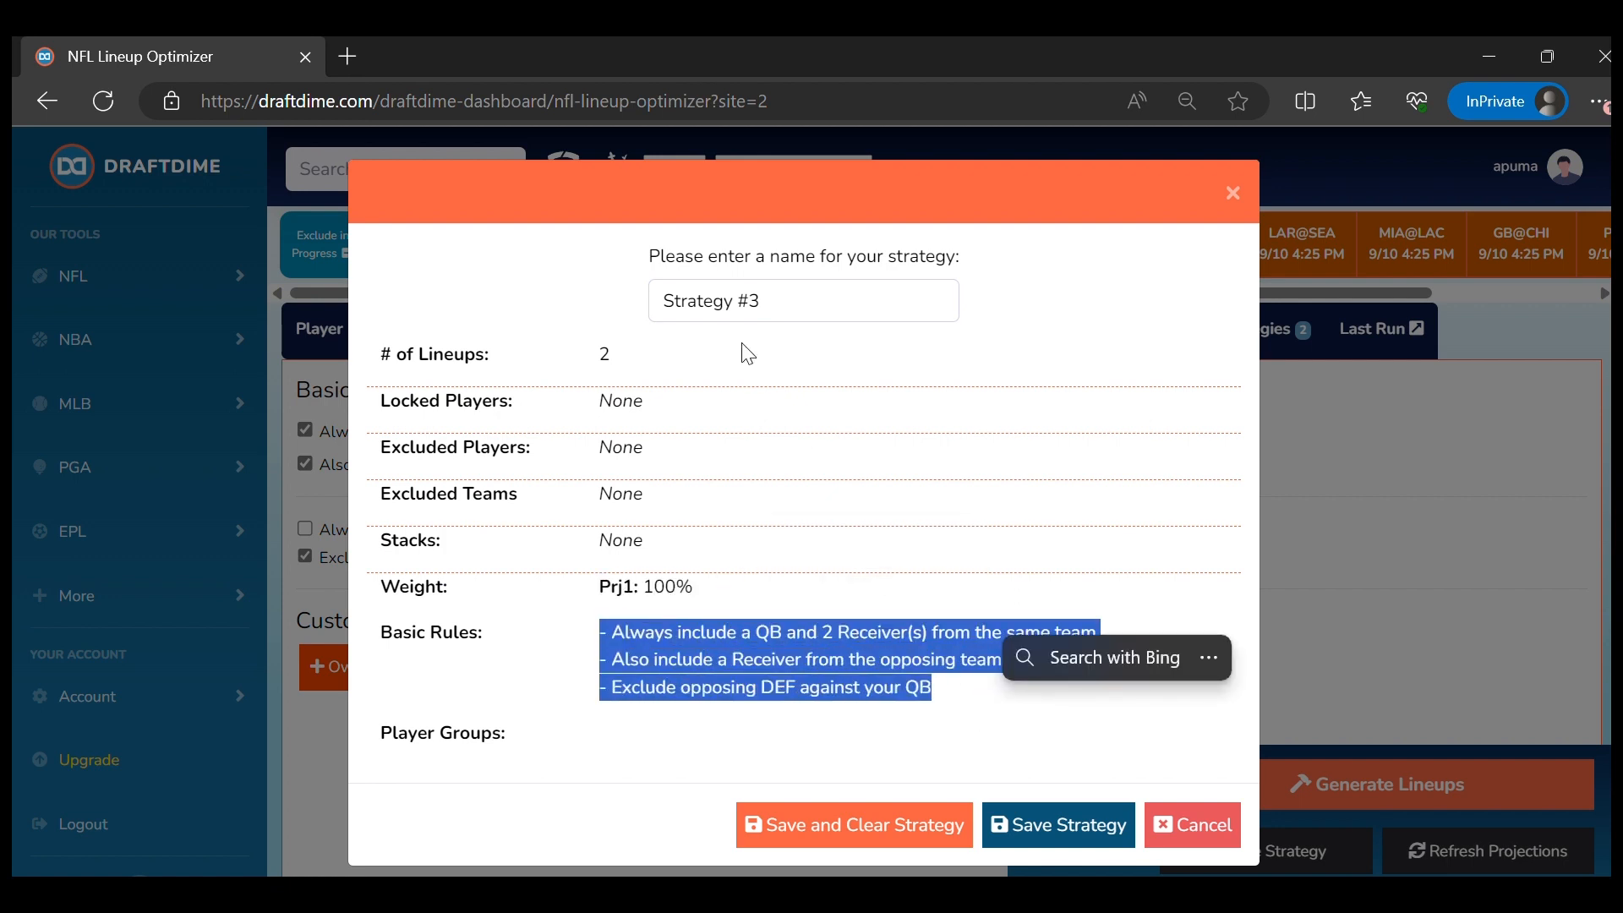
{"action": "triple_click", "coordinate": [777, 298]}
{"action": "type", "text": "H"}
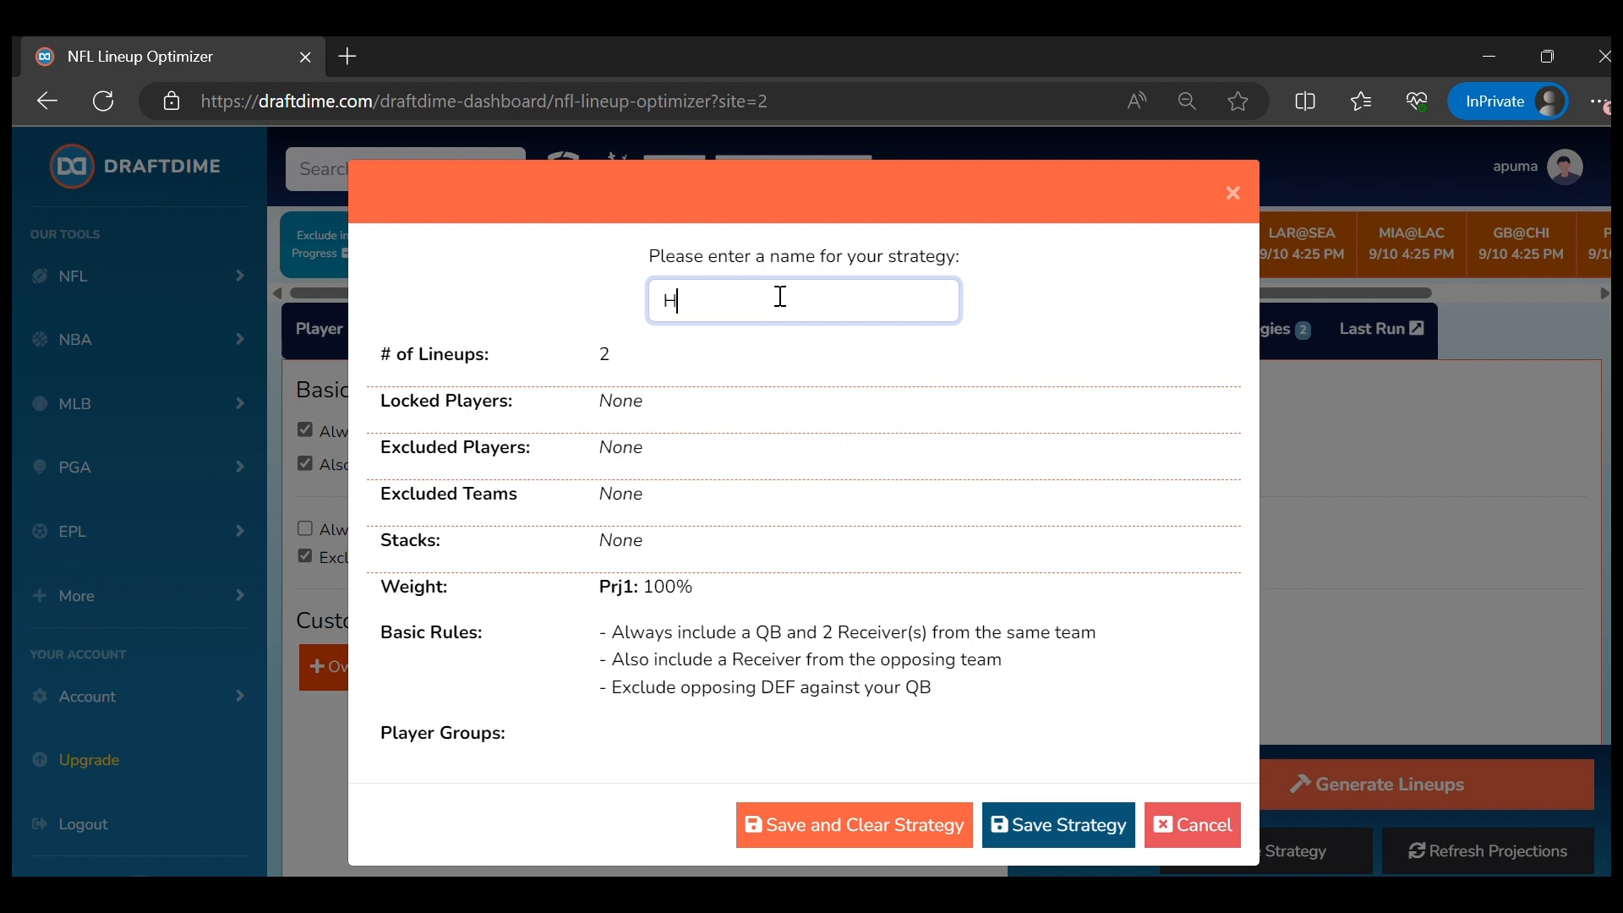
{"action": "type", "text": "igh Upside"}
{"action": "key", "text": "Tab"}
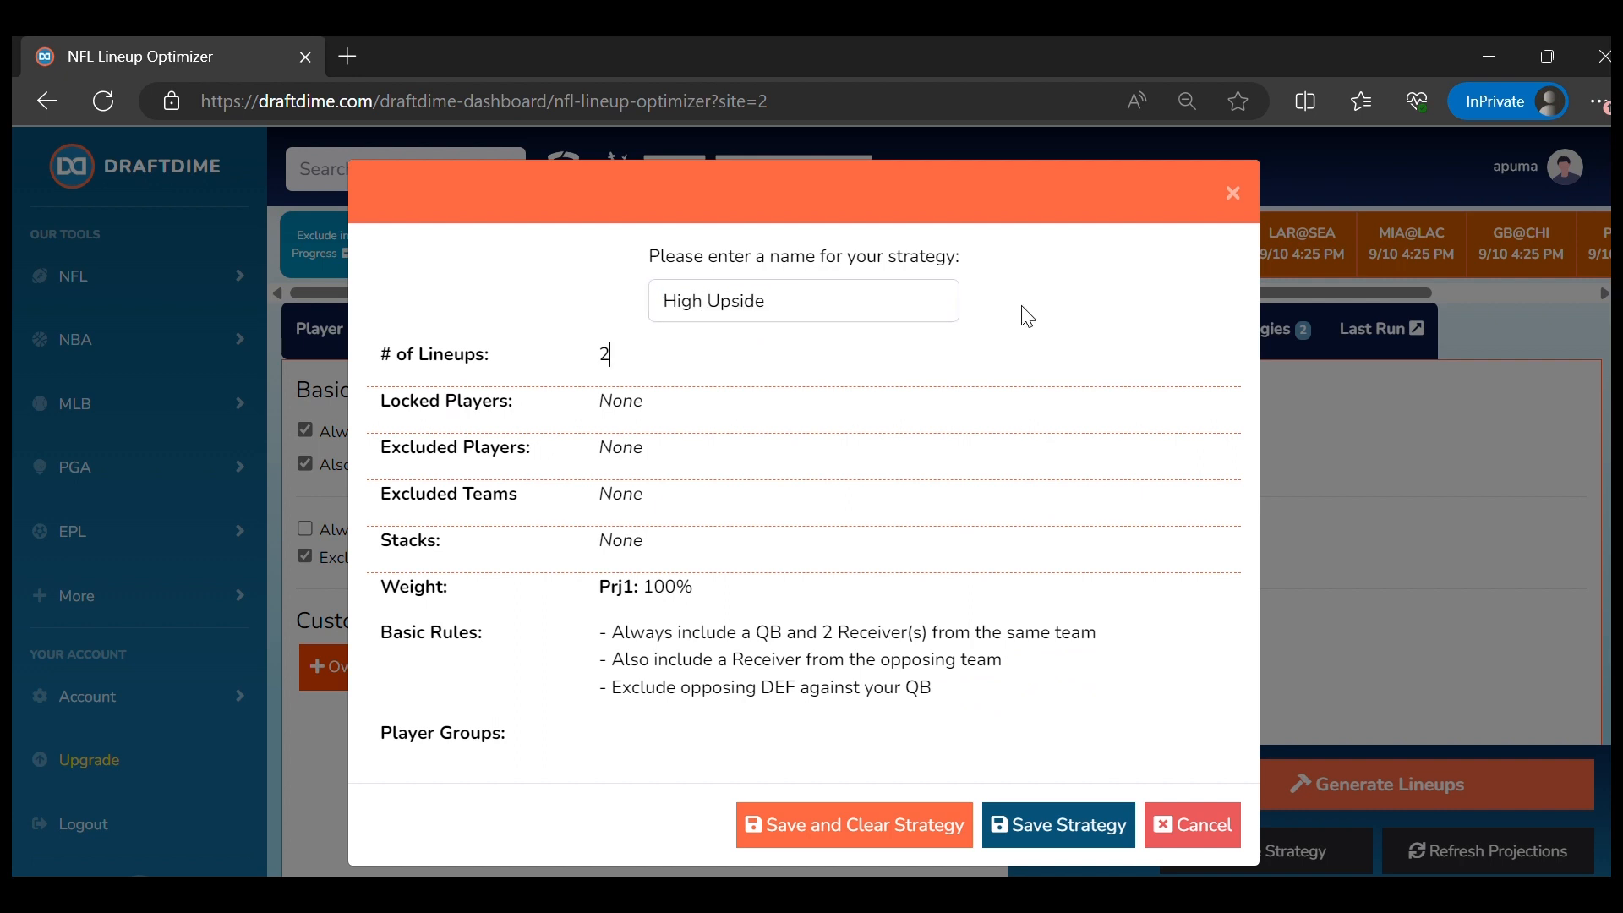
{"action": "left_click", "coordinate": [850, 835]}
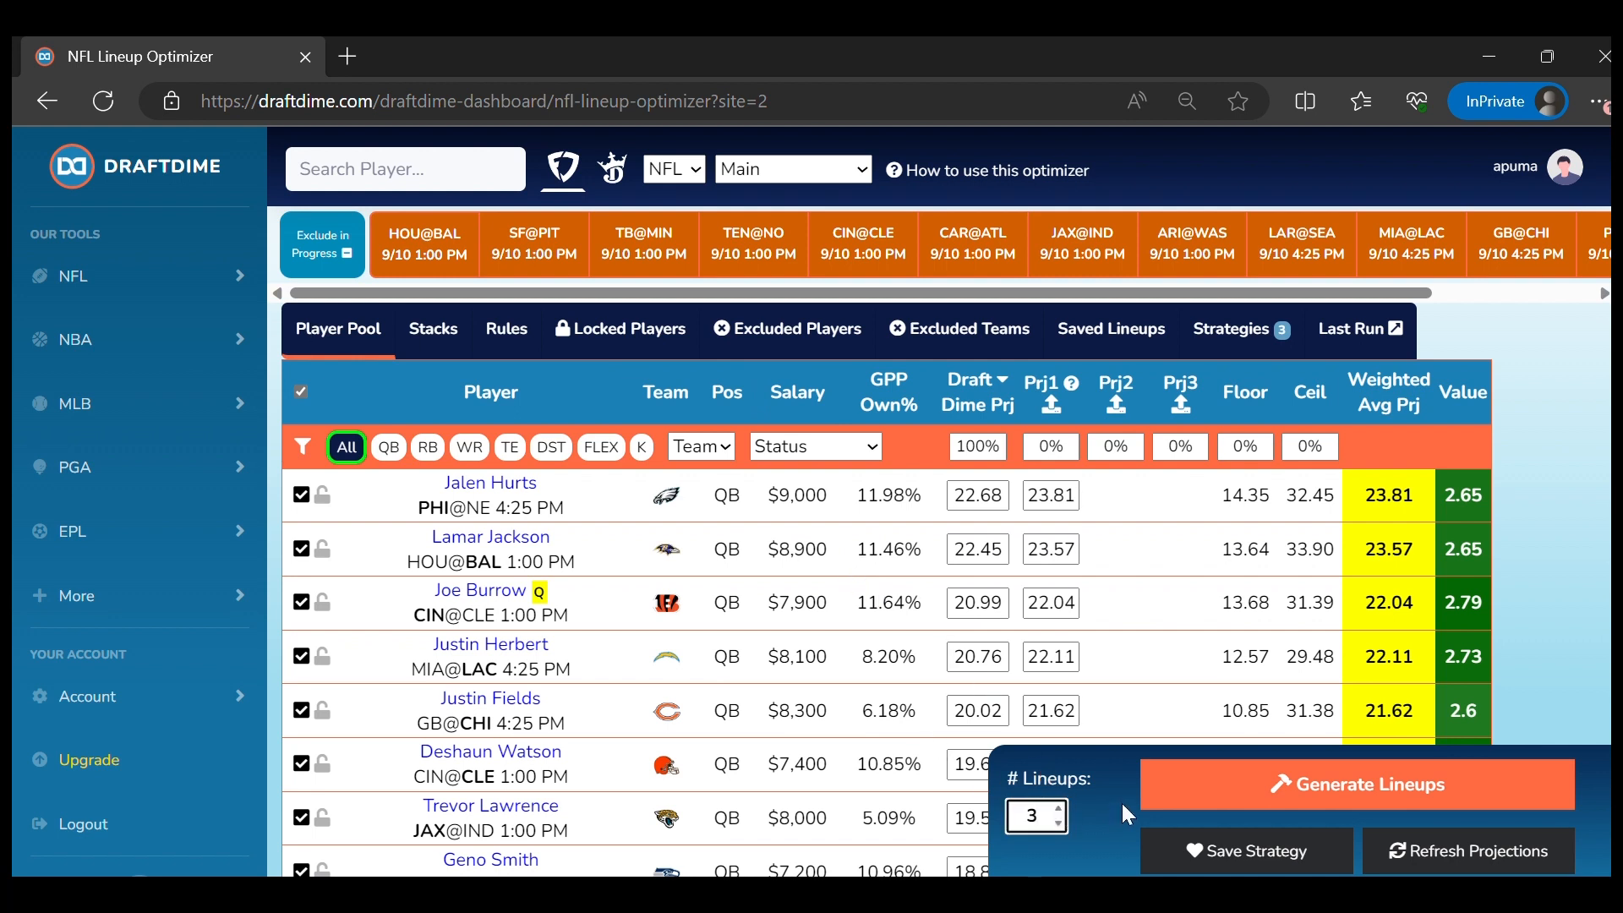
Set the number of lineups to 3, and save and clear the default setup as a strategy named default top 3
{"action": "left_click", "coordinate": [1101, 811]}
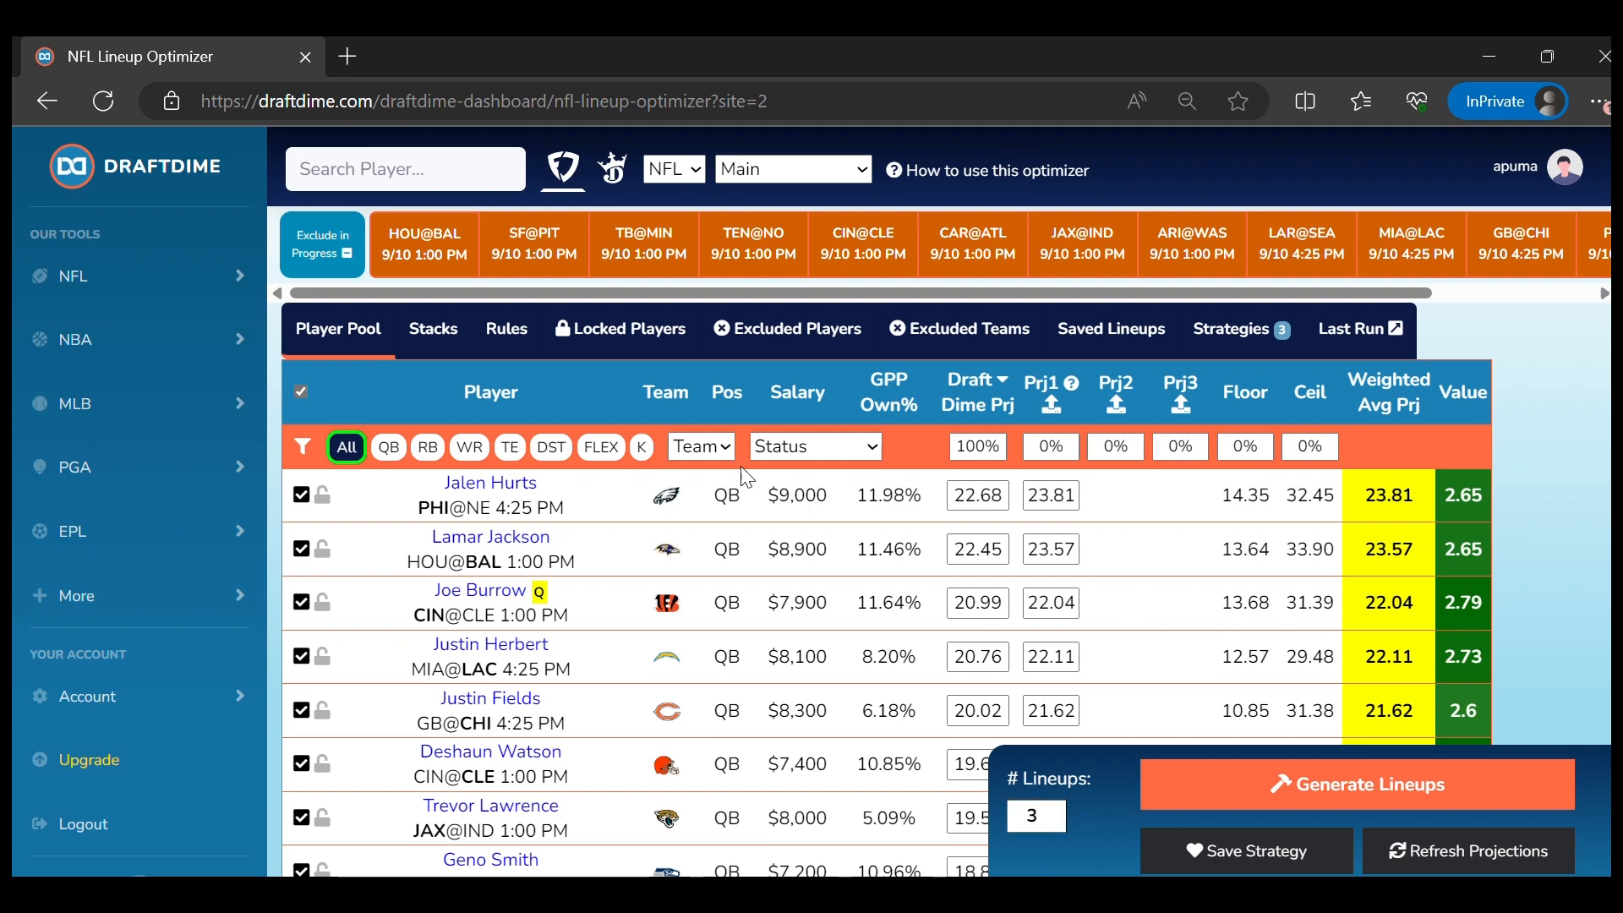
{"action": "left_click", "coordinate": [1247, 850]}
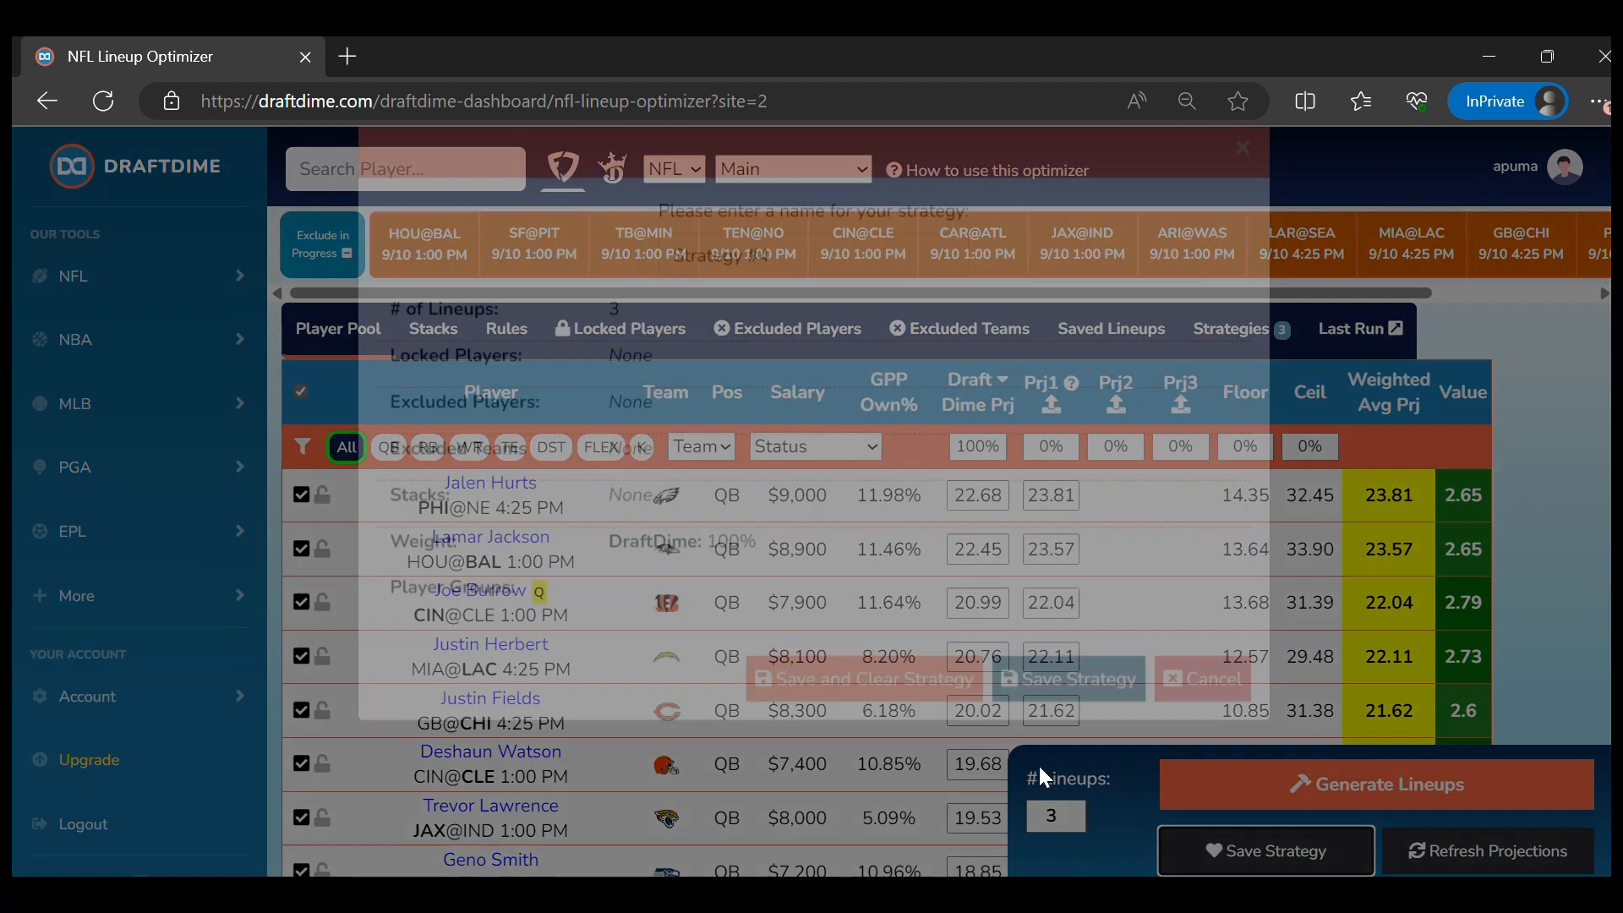
{"action": "type", "text": "default top"}
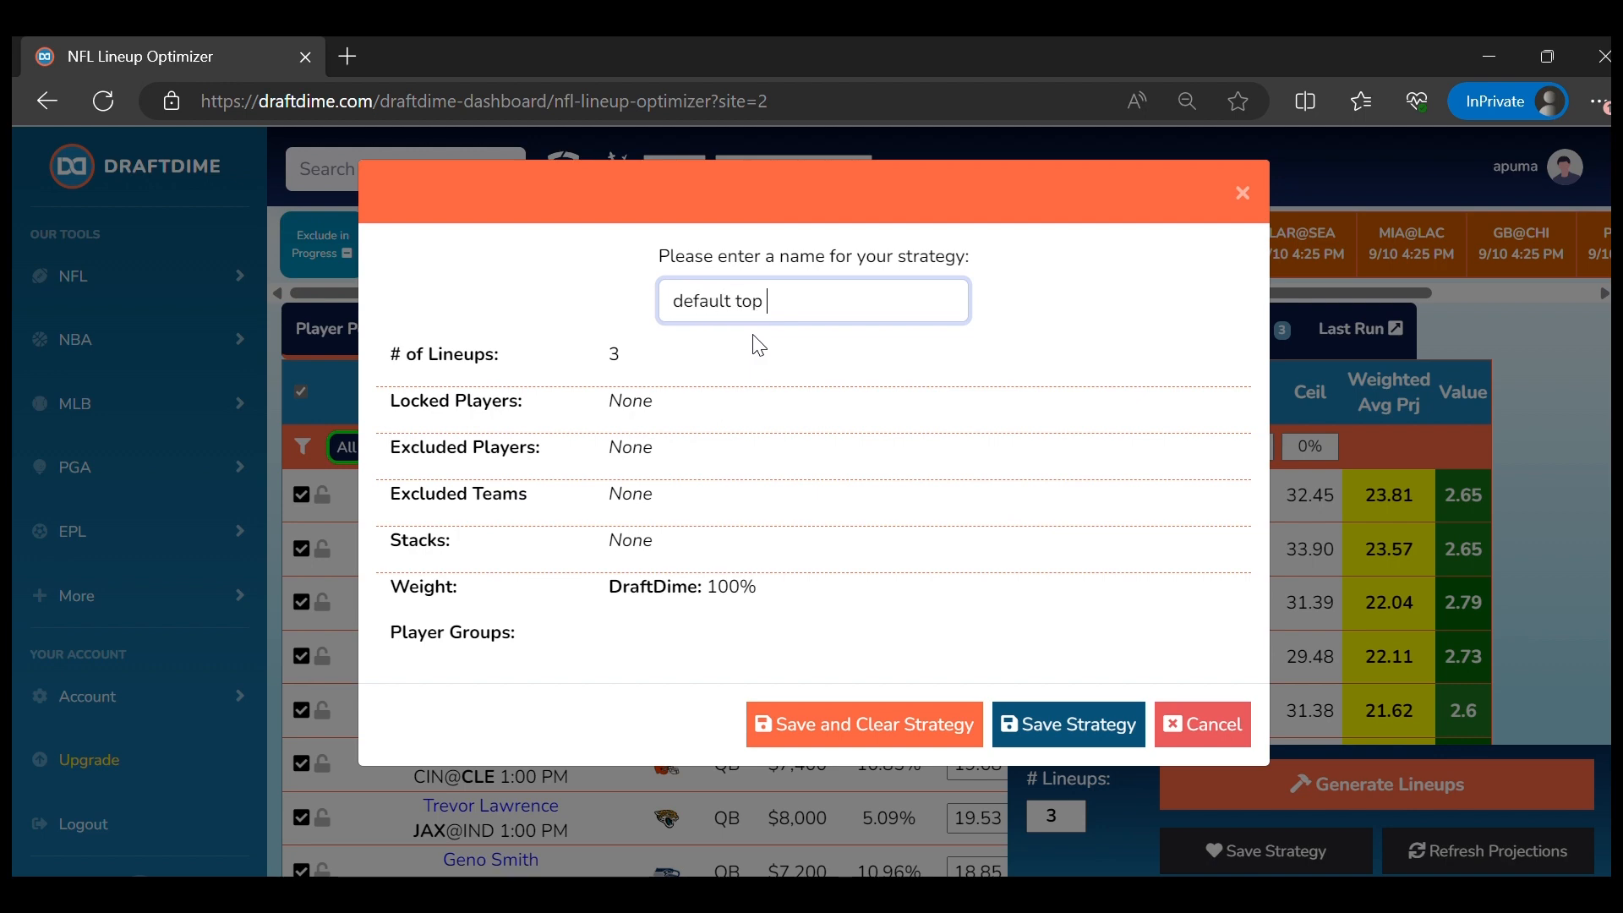
{"action": "left_click", "coordinate": [875, 744]}
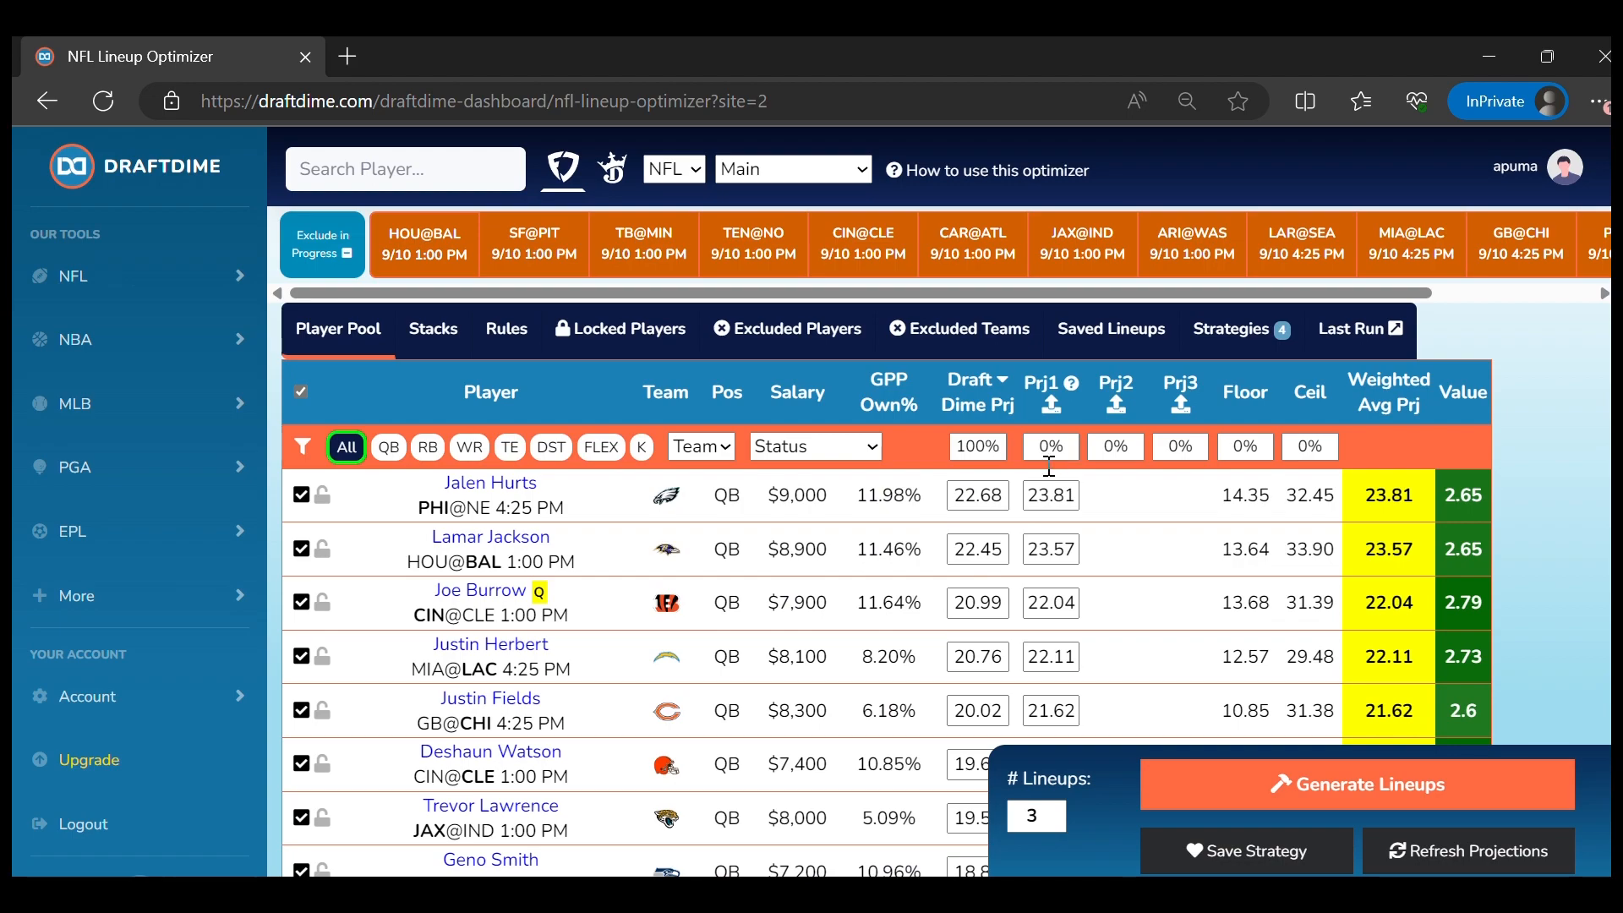
Review the settings and lineup numbers of all the saved strategies
{"action": "left_click", "coordinate": [1231, 329]}
{"action": "scroll", "coordinate": [427, 495], "scroll_direction": "down", "scroll_amount": 1}
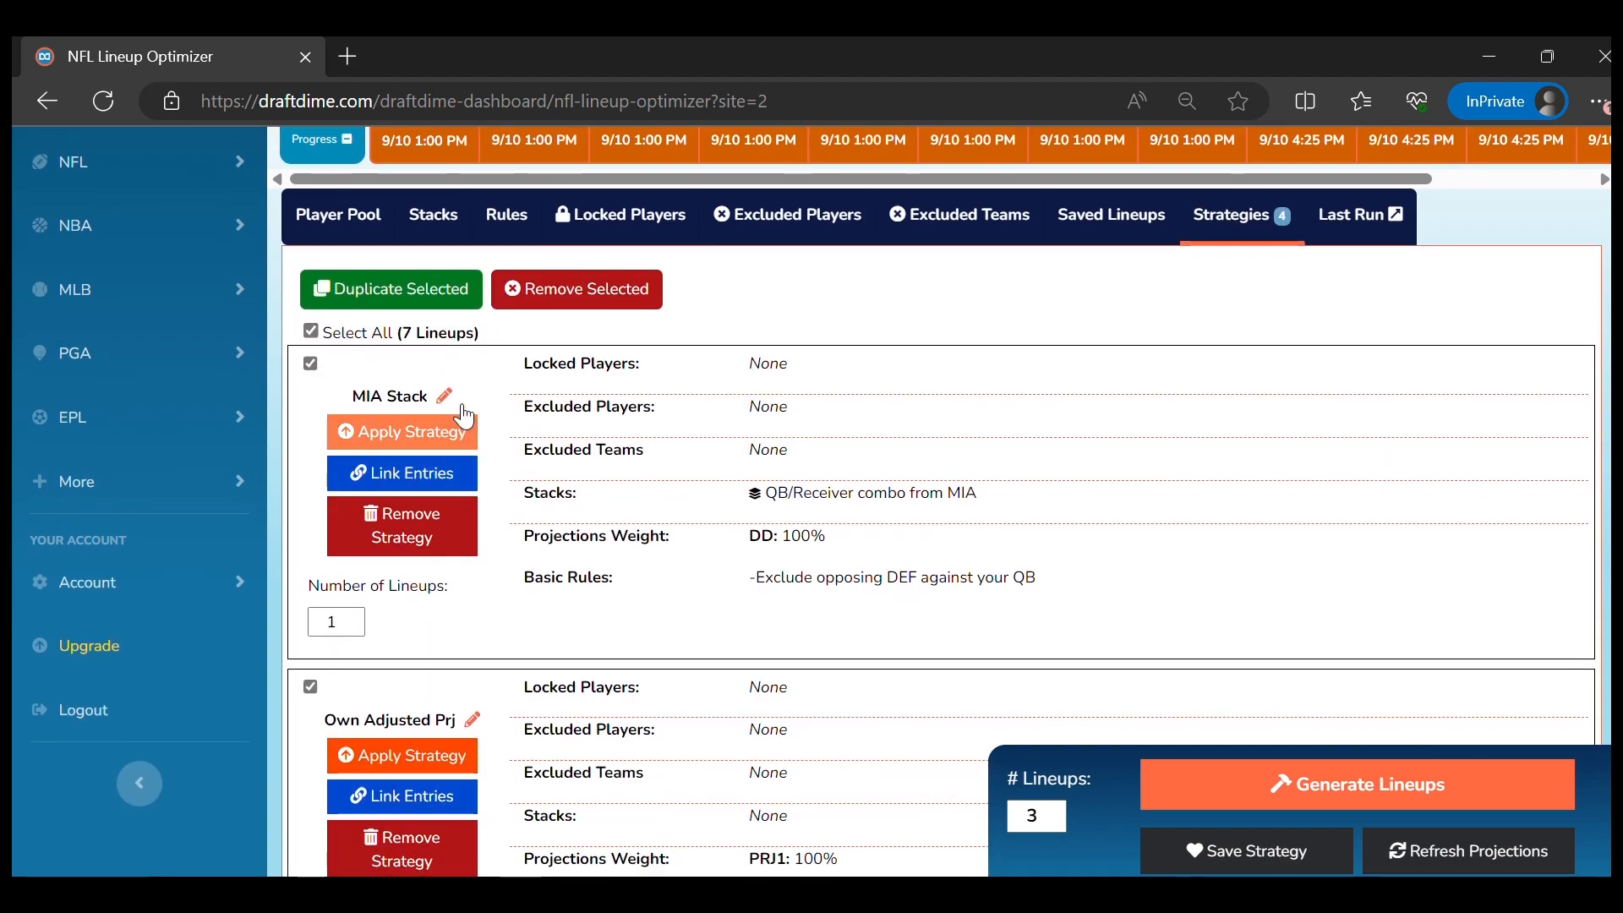
{"action": "scroll", "coordinate": [427, 494], "scroll_direction": "down", "scroll_amount": 10}
{"action": "scroll", "coordinate": [626, 630], "scroll_direction": "up", "scroll_amount": 3}
{"action": "scroll", "coordinate": [623, 545], "scroll_direction": "up", "scroll_amount": 6}
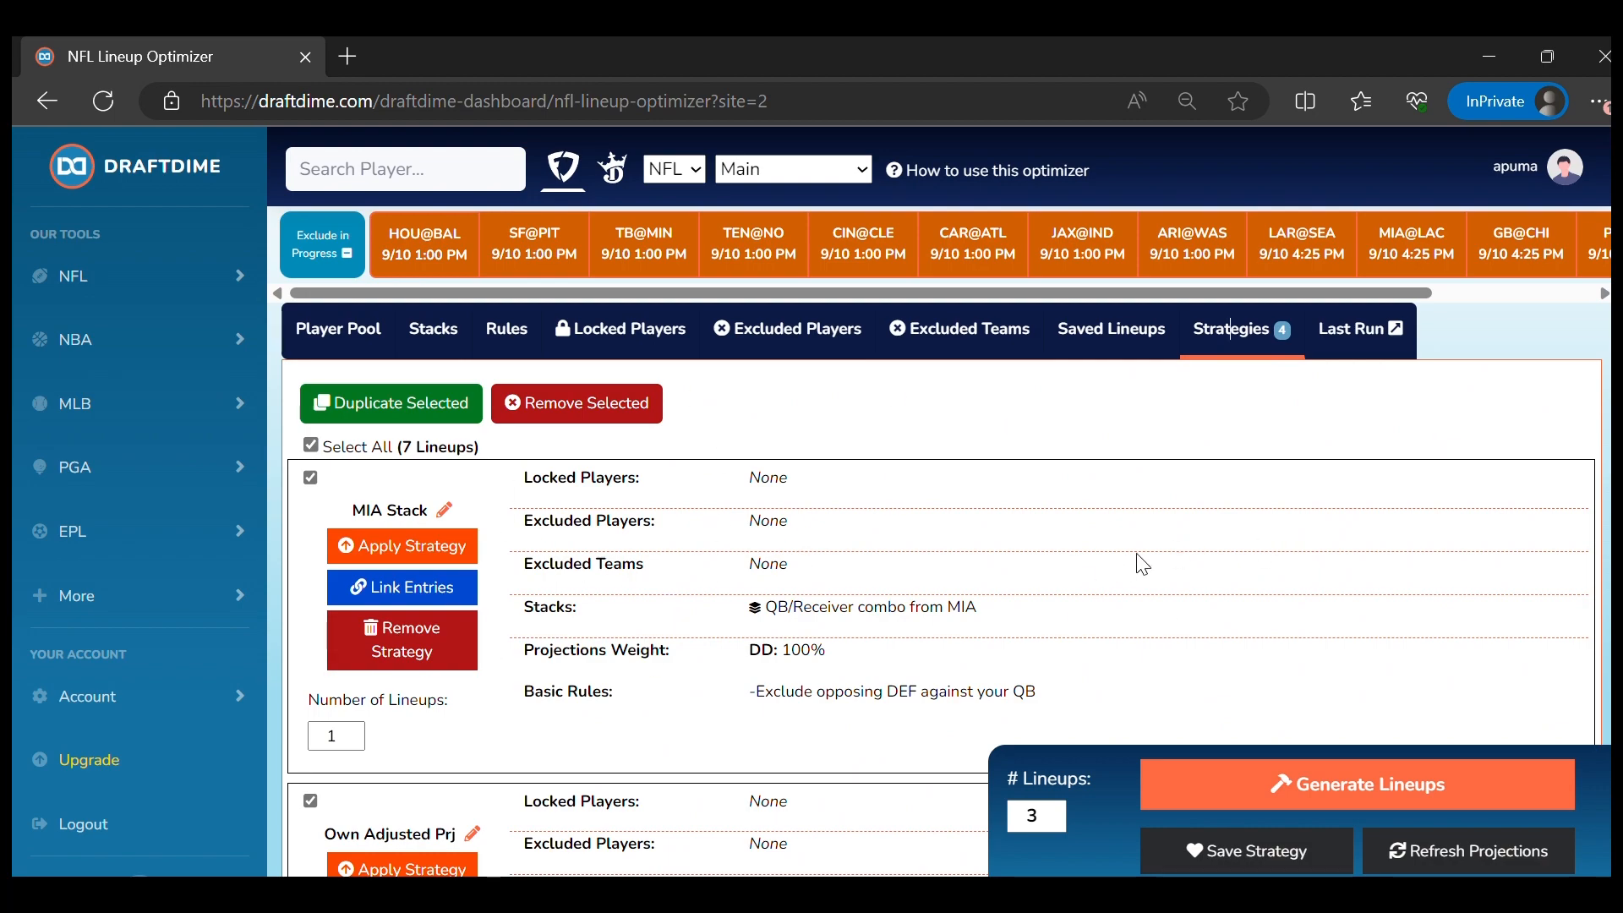
{"action": "scroll", "coordinate": [856, 476], "scroll_direction": "down", "scroll_amount": 10}
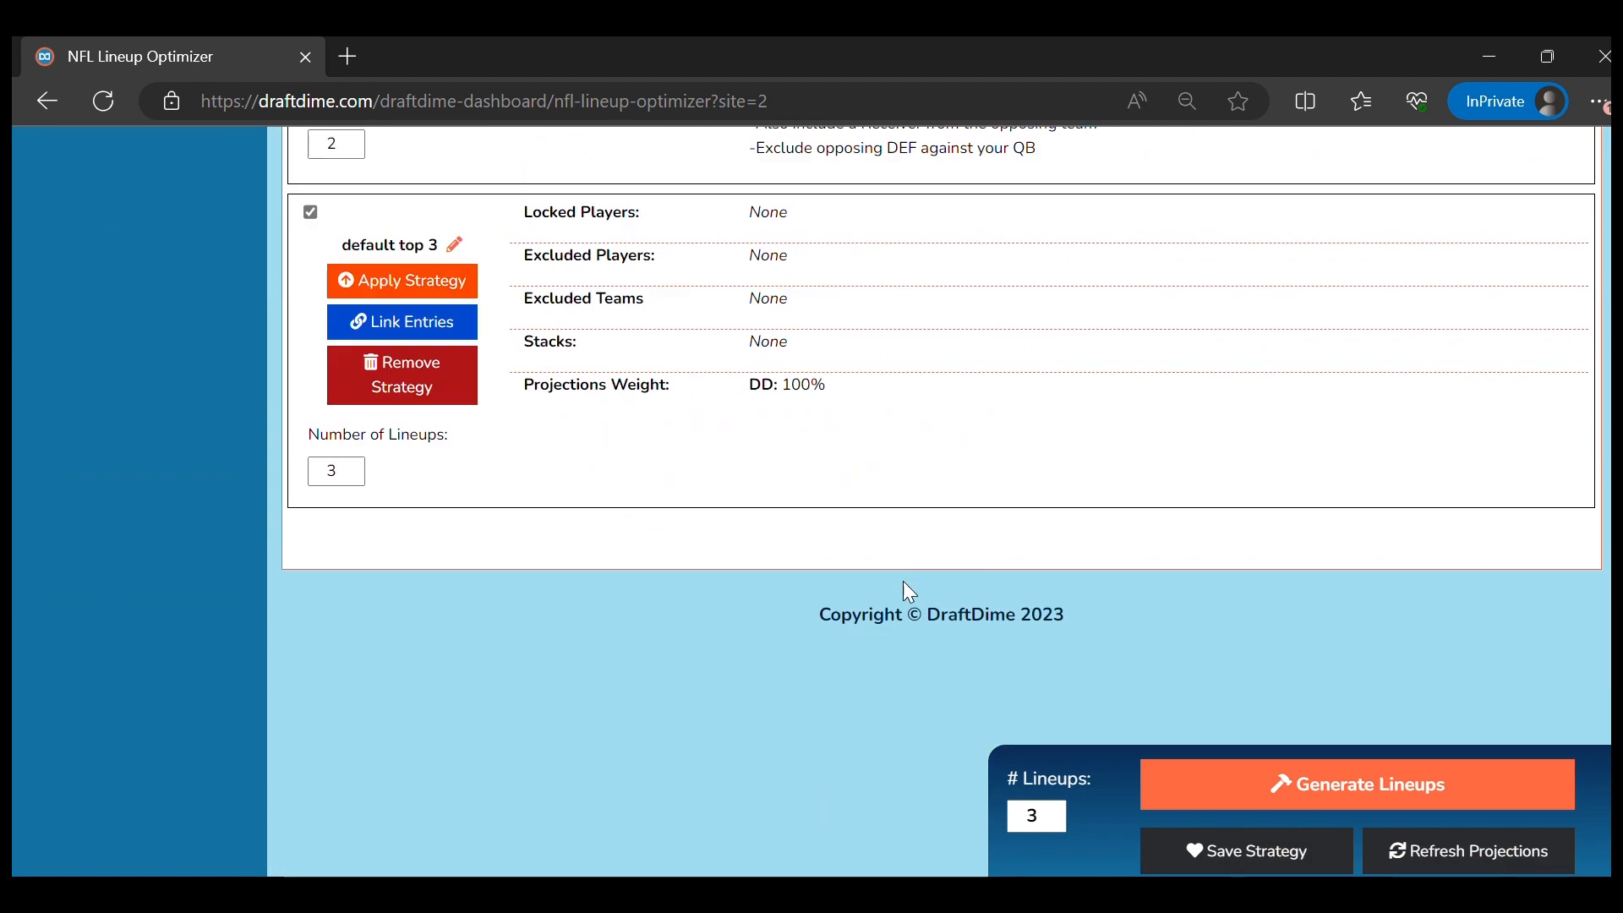
{"action": "scroll", "coordinate": [909, 580], "scroll_direction": "up", "scroll_amount": 10}
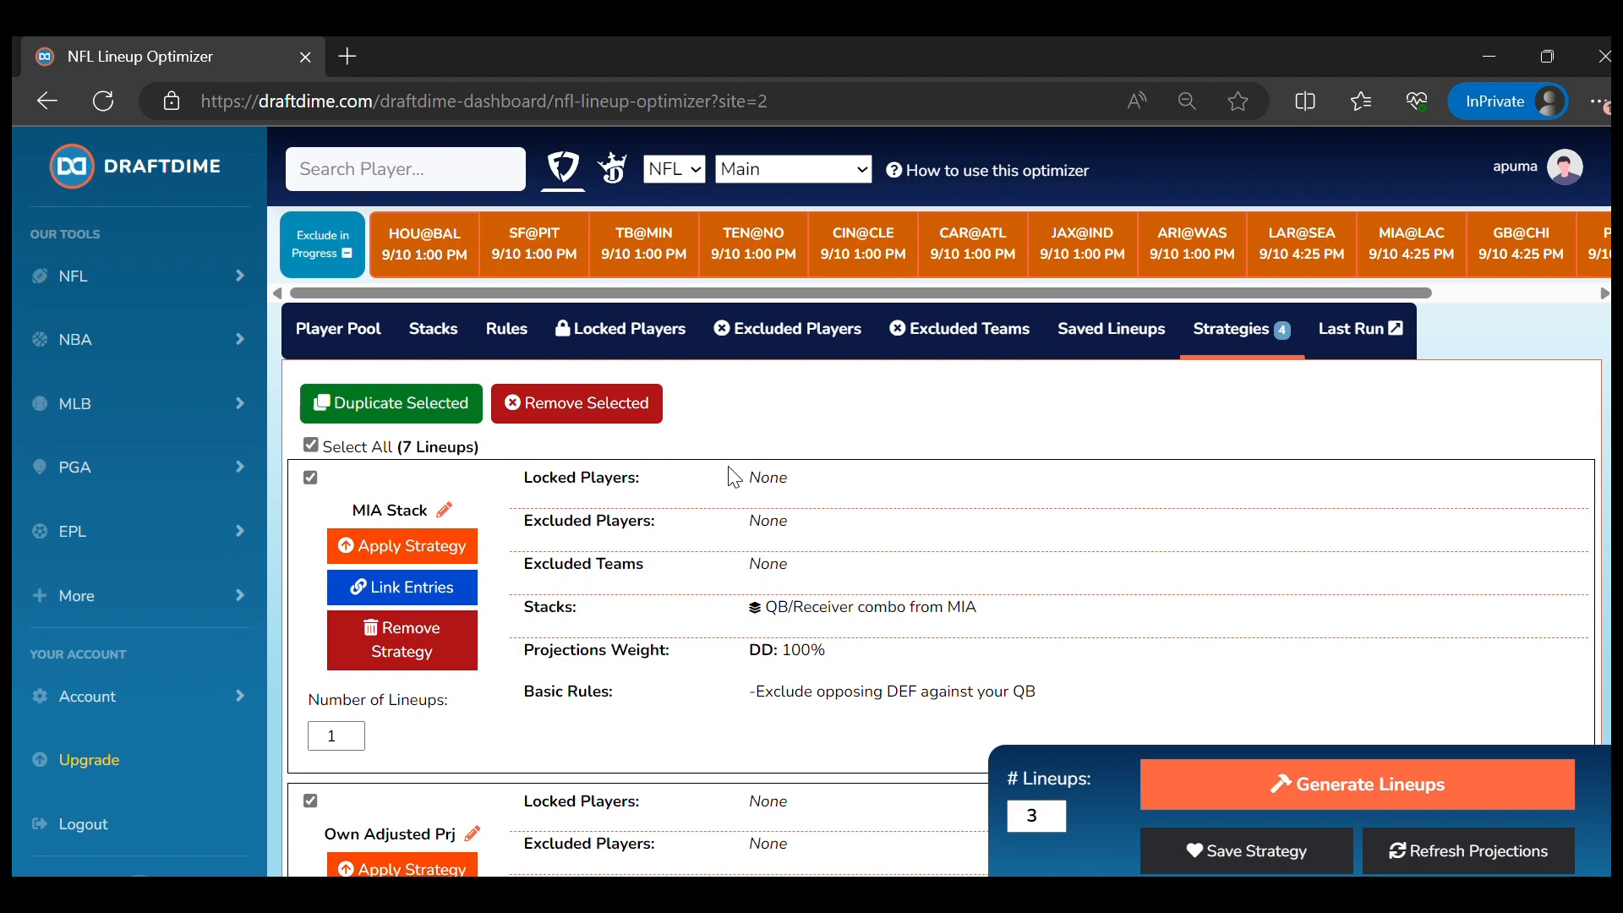
{"action": "scroll", "coordinate": [670, 460], "scroll_direction": "down", "scroll_amount": 6}
{"action": "scroll", "coordinate": [1099, 642], "scroll_direction": "up", "scroll_amount": 6}
Apply the default top 3 strategy and generate its lineups
{"action": "scroll", "coordinate": [813, 509], "scroll_direction": "down", "scroll_amount": 10}
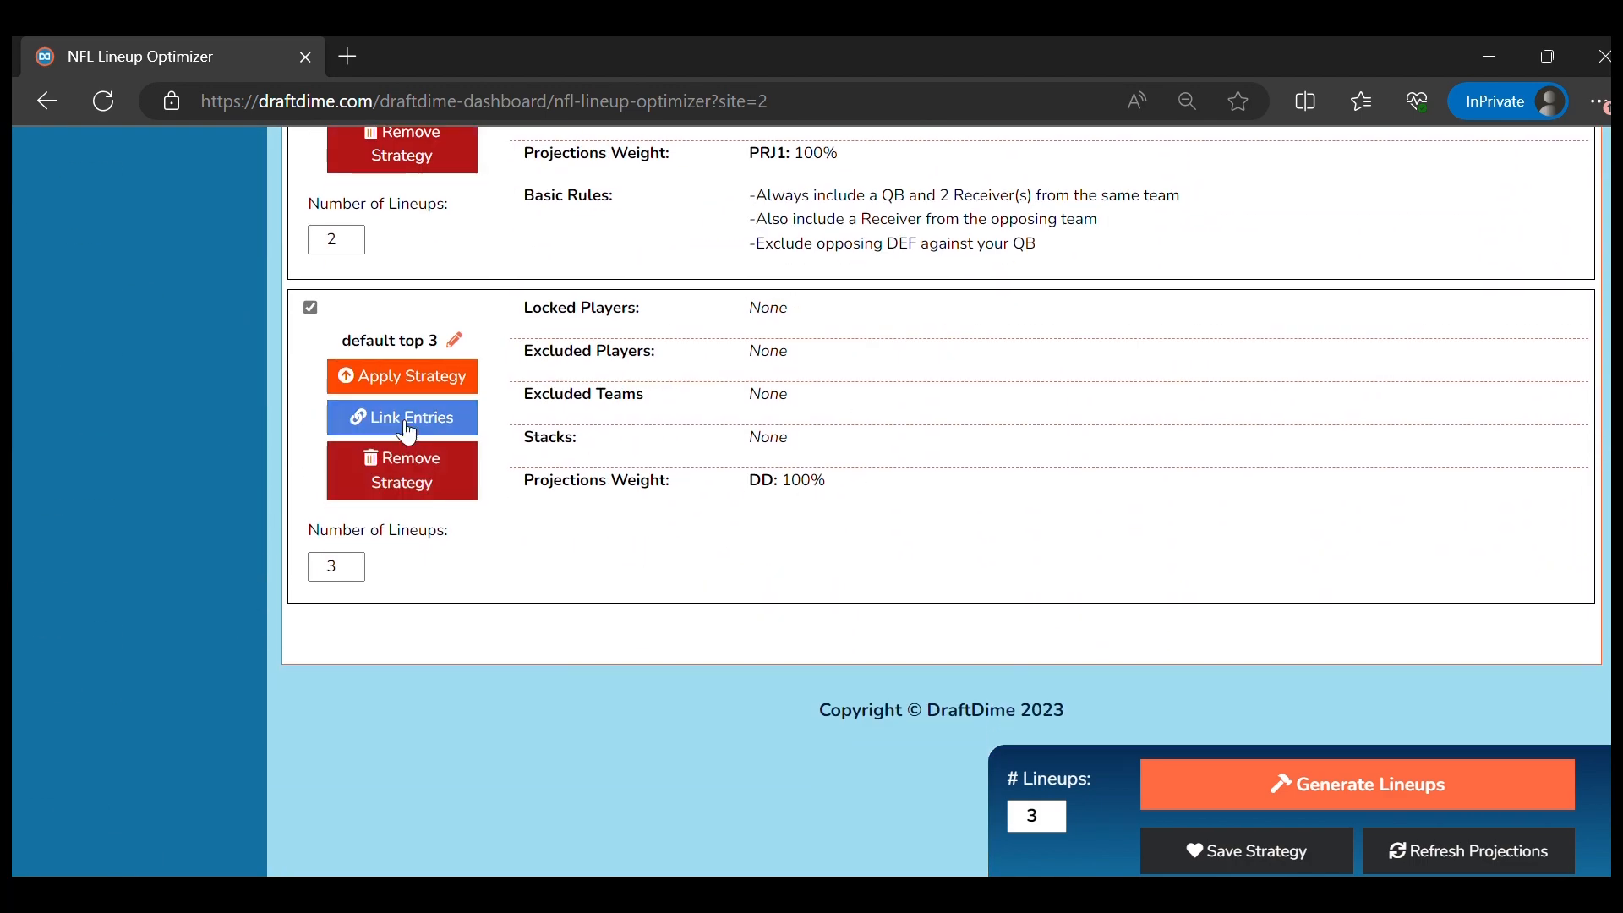
{"action": "left_click", "coordinate": [435, 378]}
{"action": "left_click", "coordinate": [955, 255]}
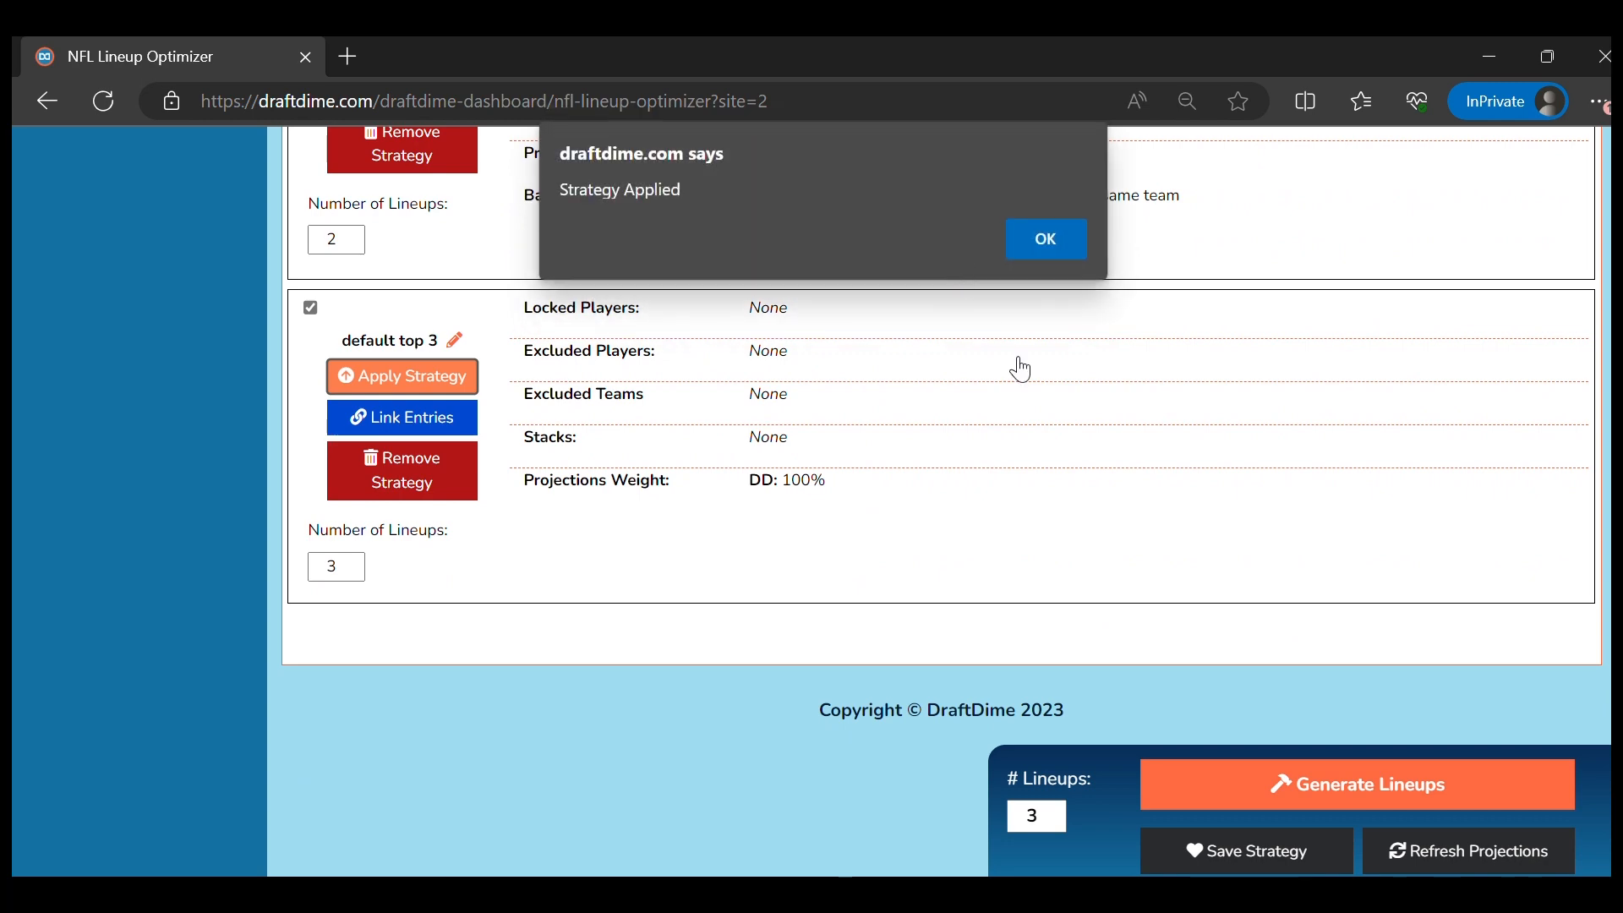
{"action": "left_click", "coordinate": [1045, 253]}
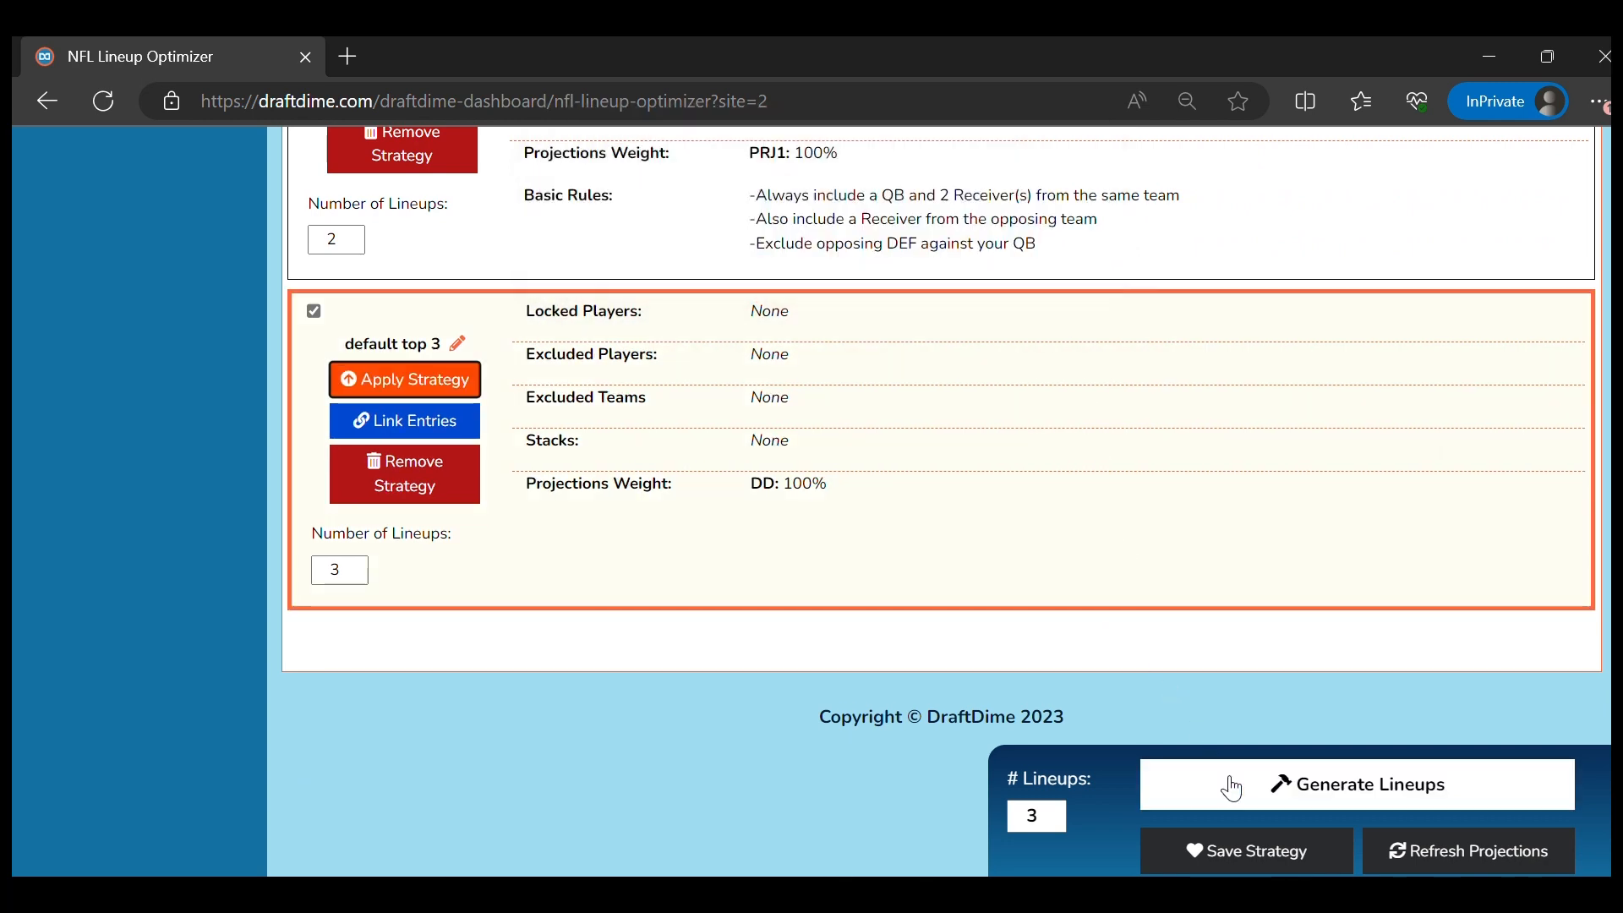
{"action": "left_click", "coordinate": [1228, 778]}
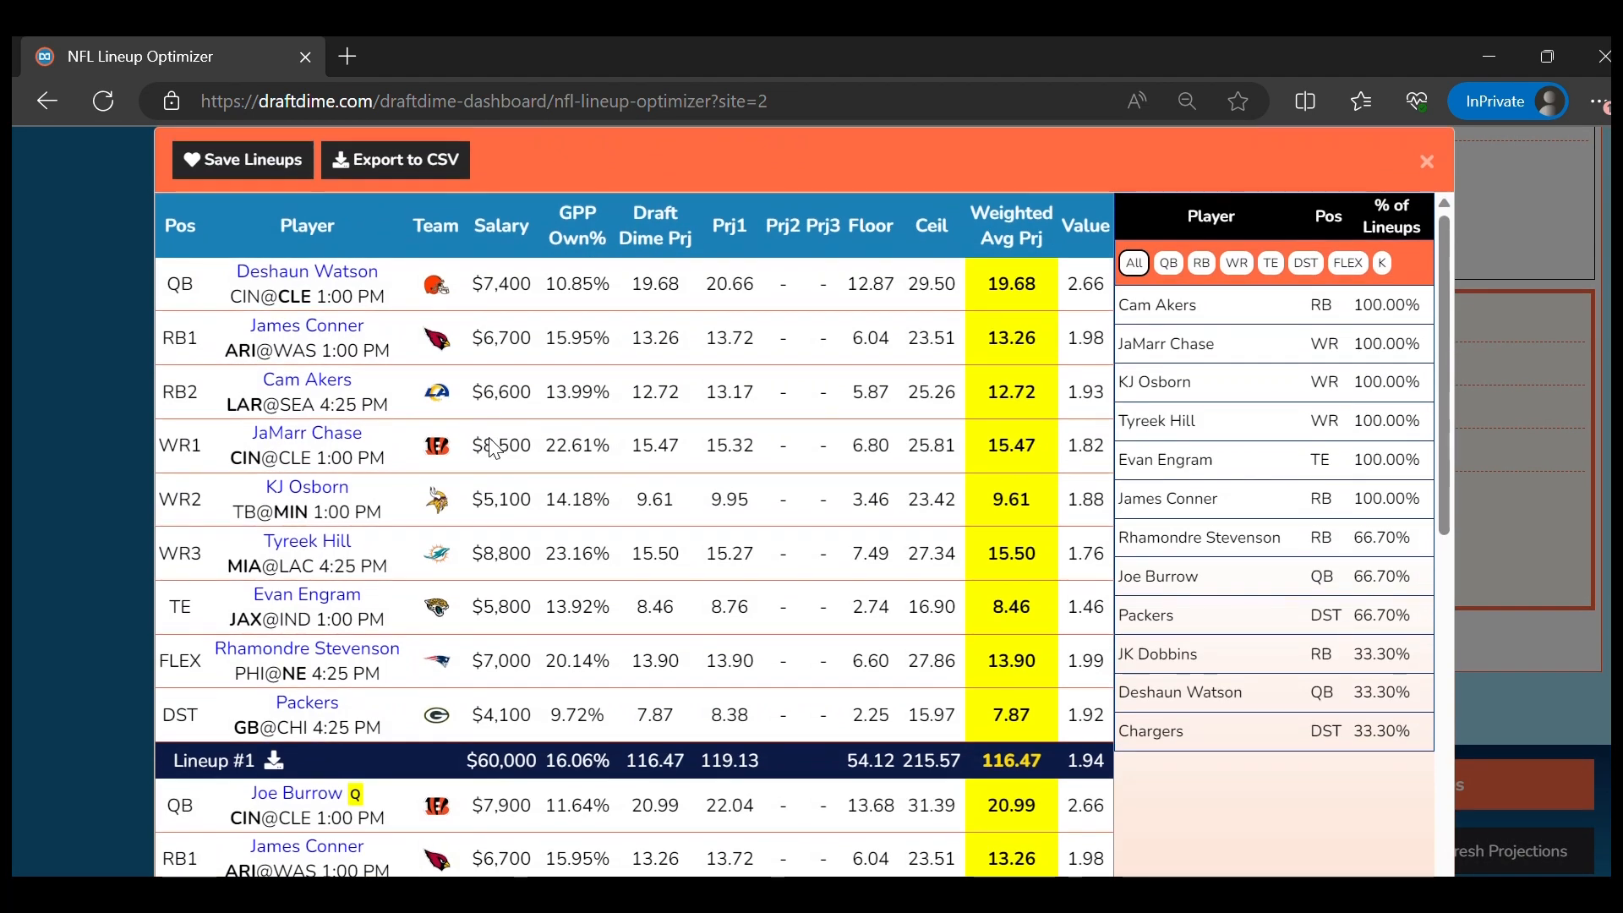
Look through the generated lineups and save them as a new set of lineups named default top 3
{"action": "scroll", "coordinate": [383, 399], "scroll_direction": "down", "scroll_amount": 8}
{"action": "scroll", "coordinate": [383, 399], "scroll_direction": "up", "scroll_amount": 10}
{"action": "left_click", "coordinate": [204, 164]}
{"action": "left_click", "coordinate": [952, 360]}
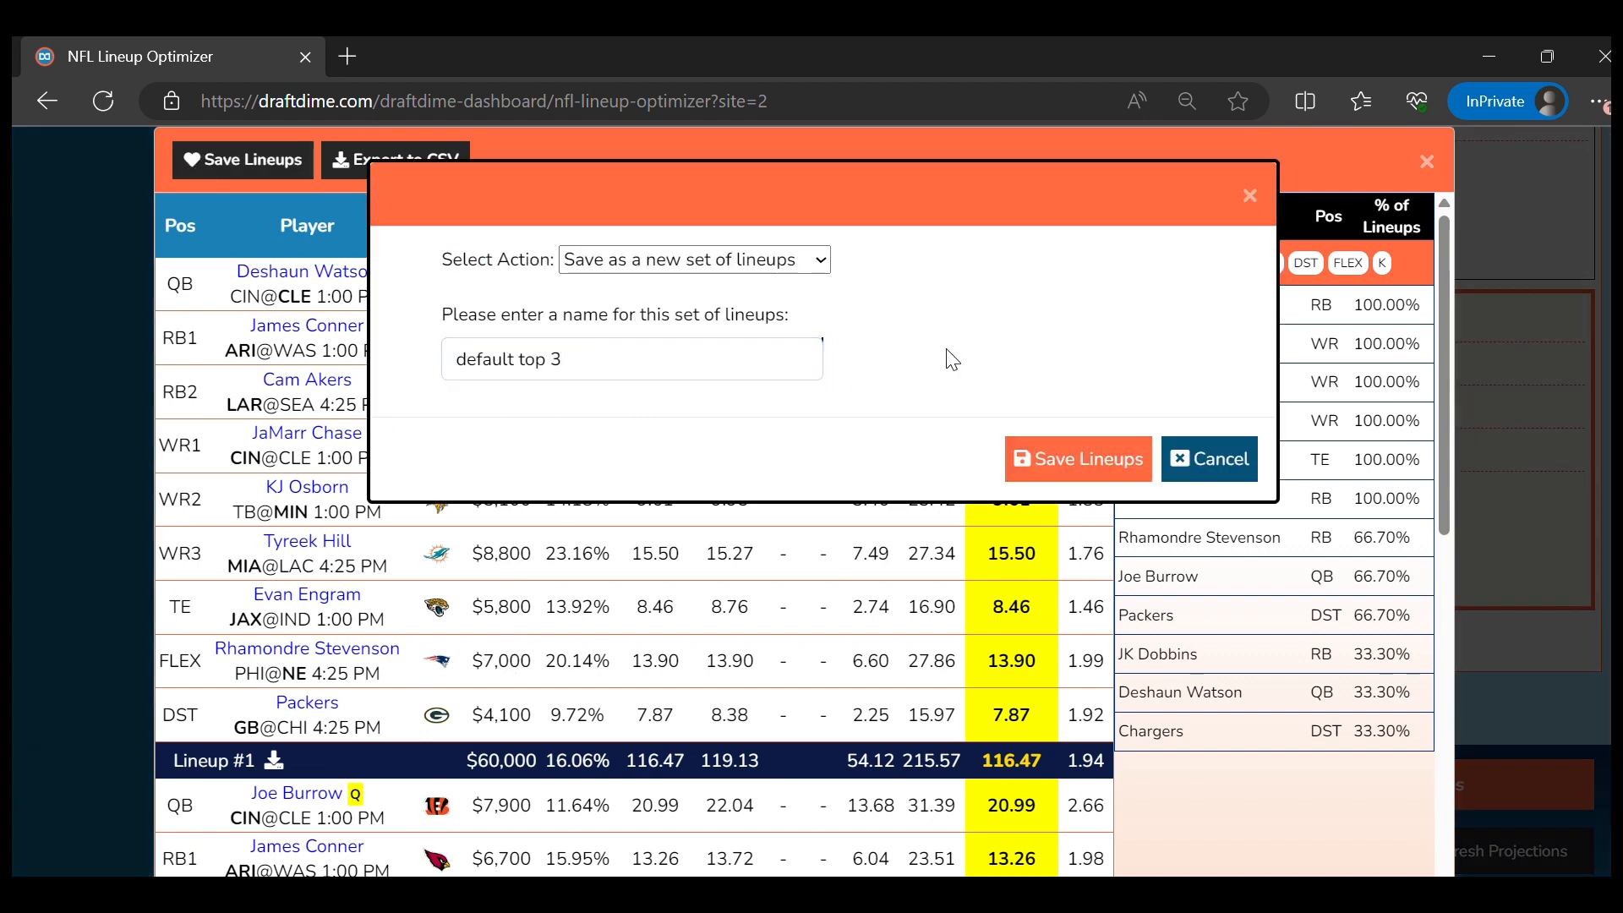
{"action": "left_click", "coordinate": [1069, 464]}
{"action": "left_click", "coordinate": [1033, 262]}
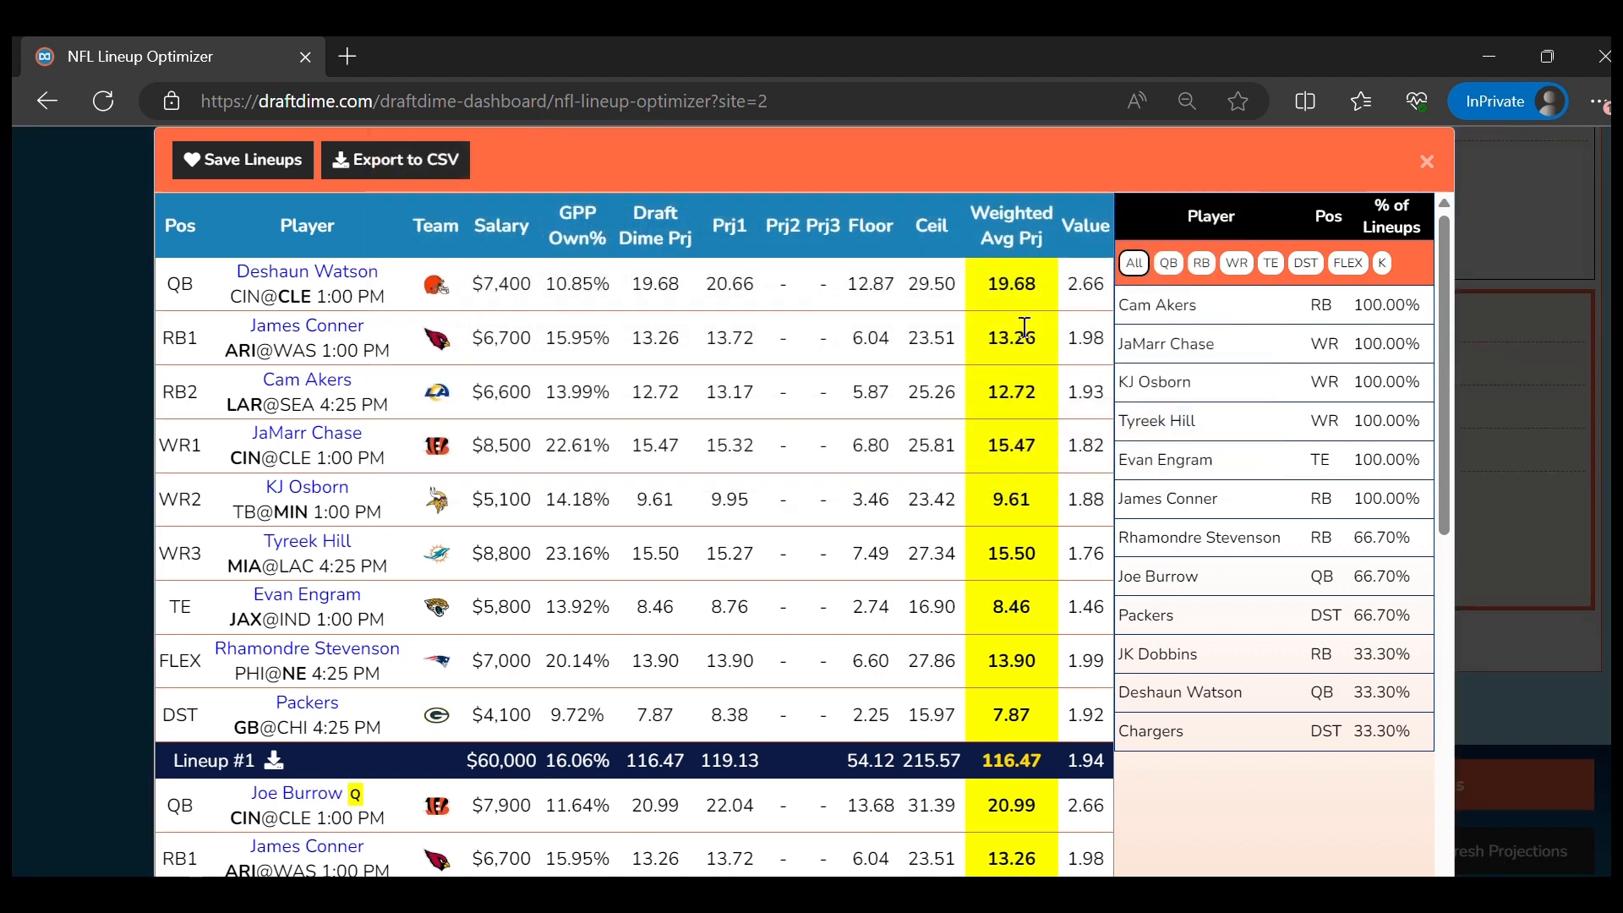
Apply the High Upside strategy in place of the current setup and generate its lineups
{"action": "left_click", "coordinate": [1412, 177]}
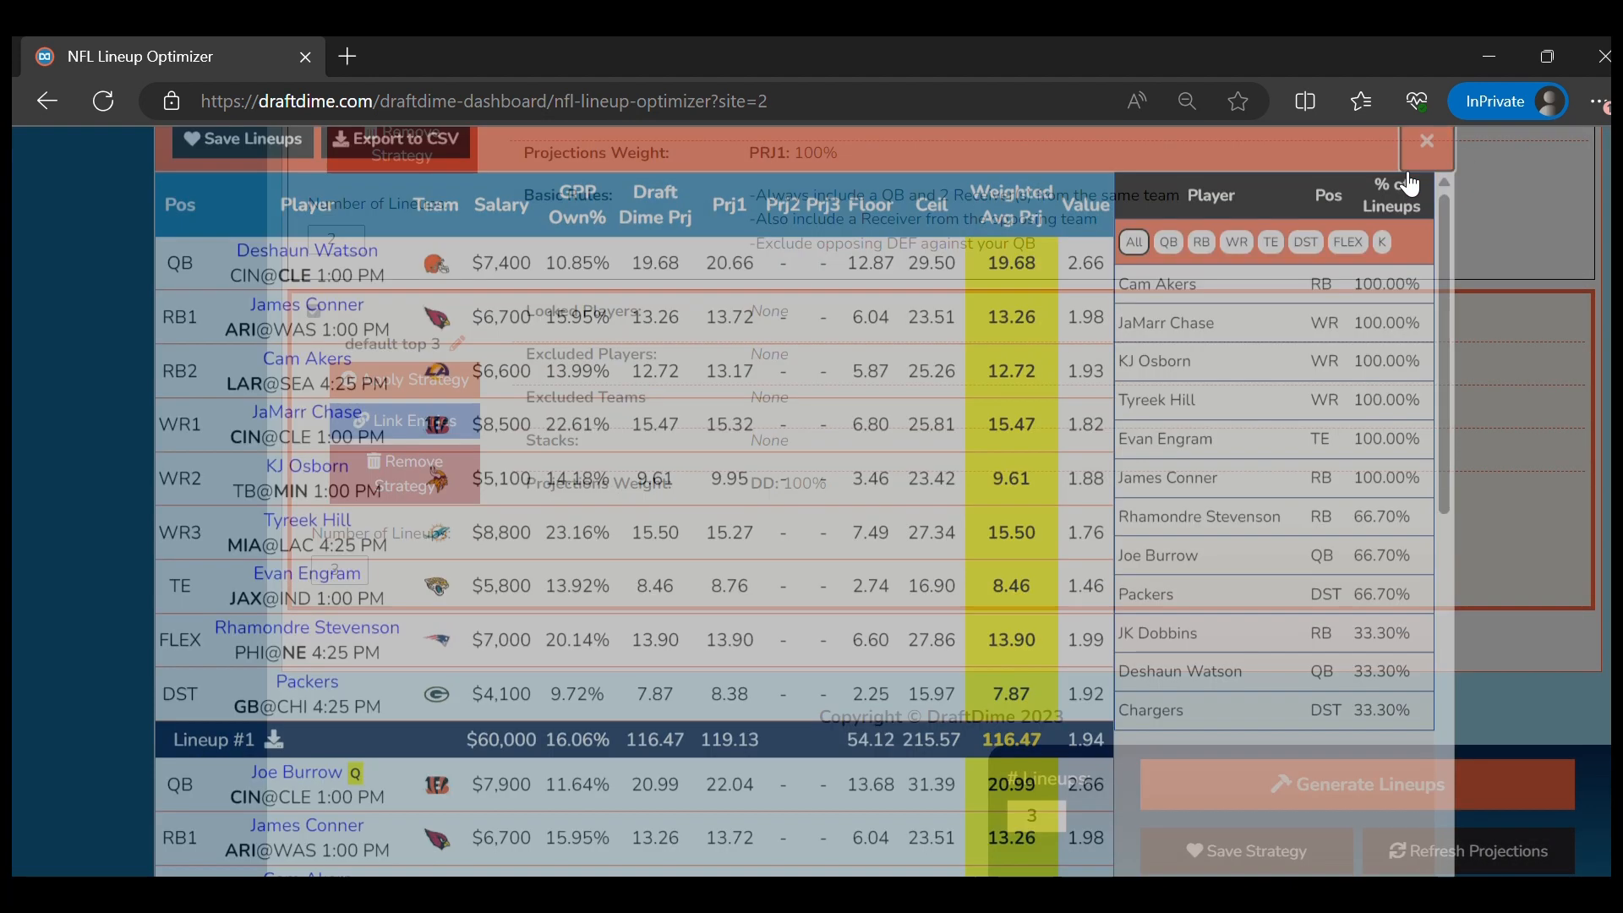
{"action": "scroll", "coordinate": [623, 558], "scroll_direction": "down", "scroll_amount": 5}
{"action": "left_click", "coordinate": [409, 623]}
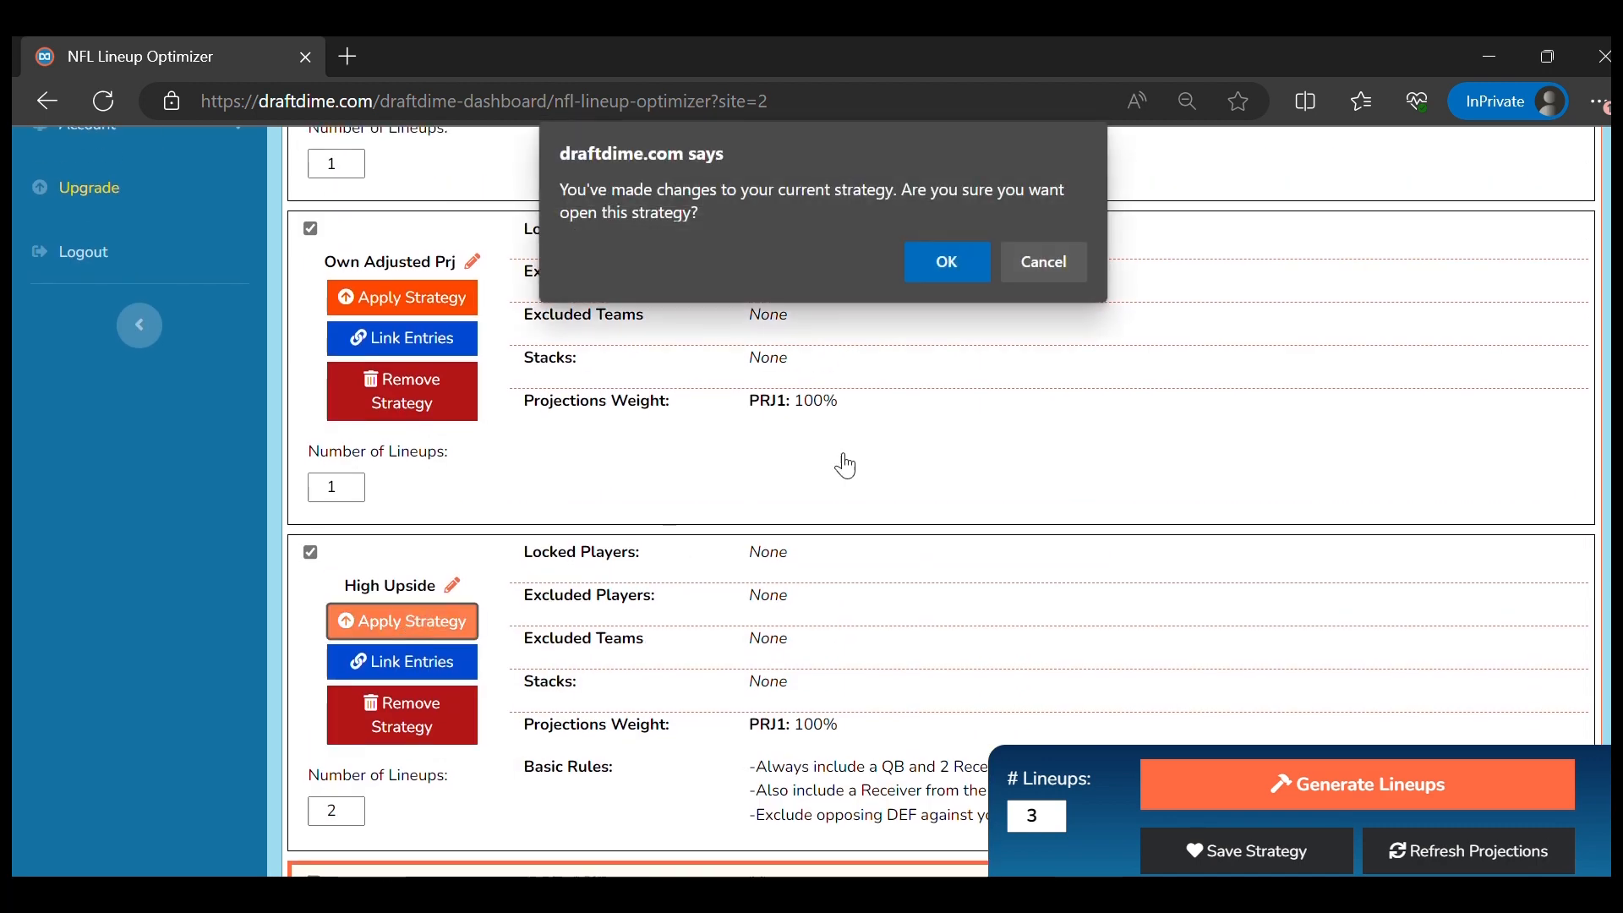
{"action": "left_click", "coordinate": [949, 263]}
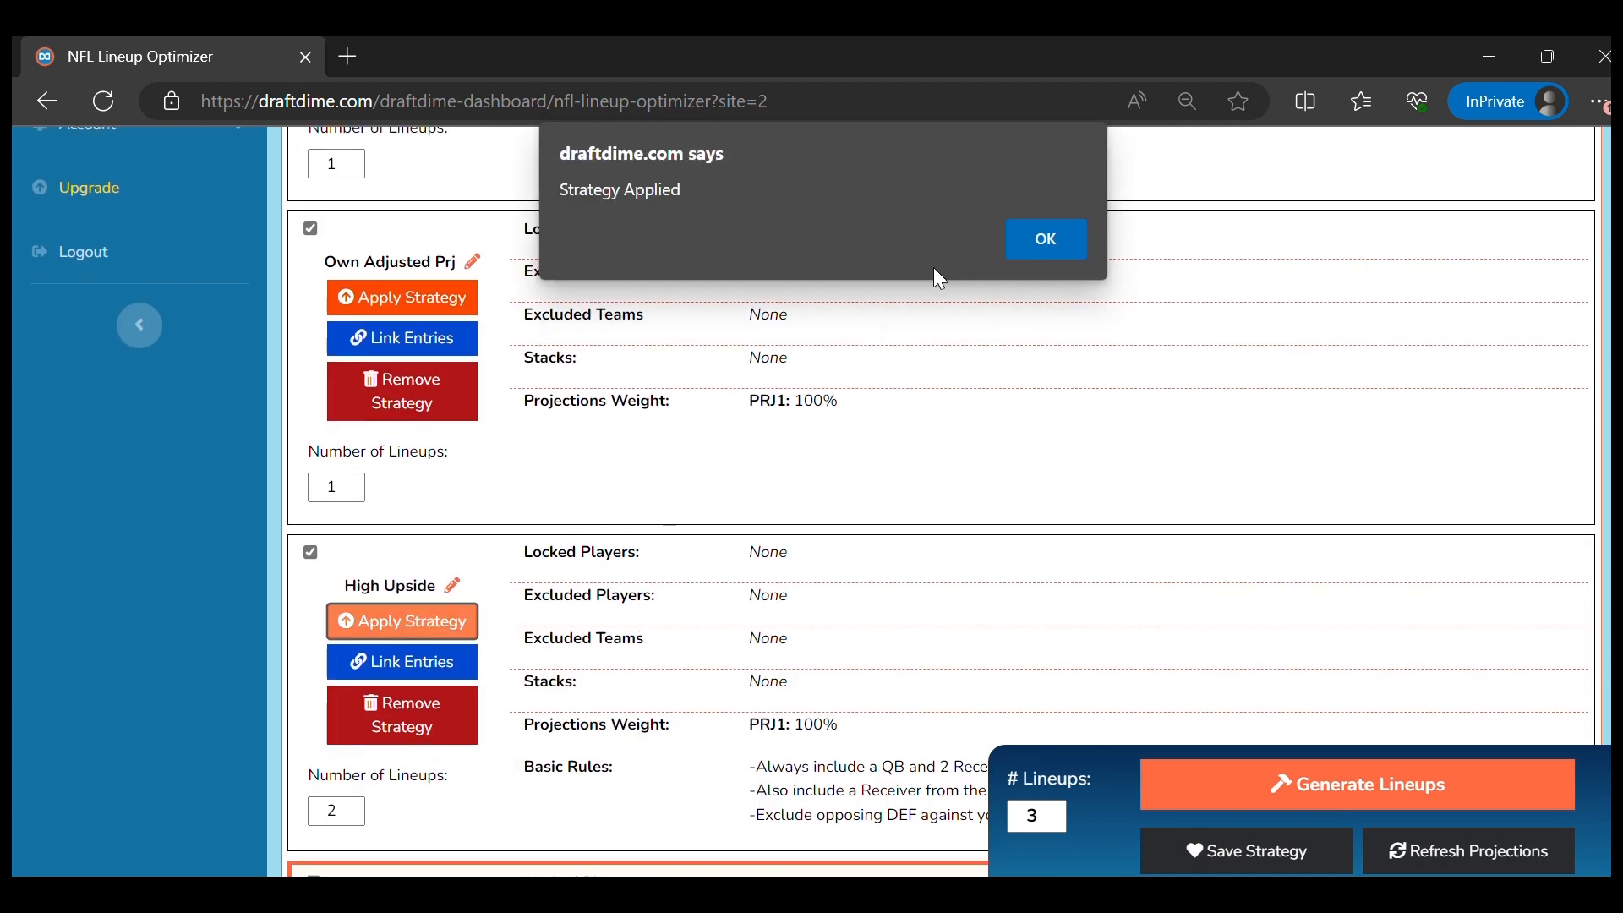
{"action": "left_click", "coordinate": [1046, 247]}
{"action": "left_click", "coordinate": [1293, 782]}
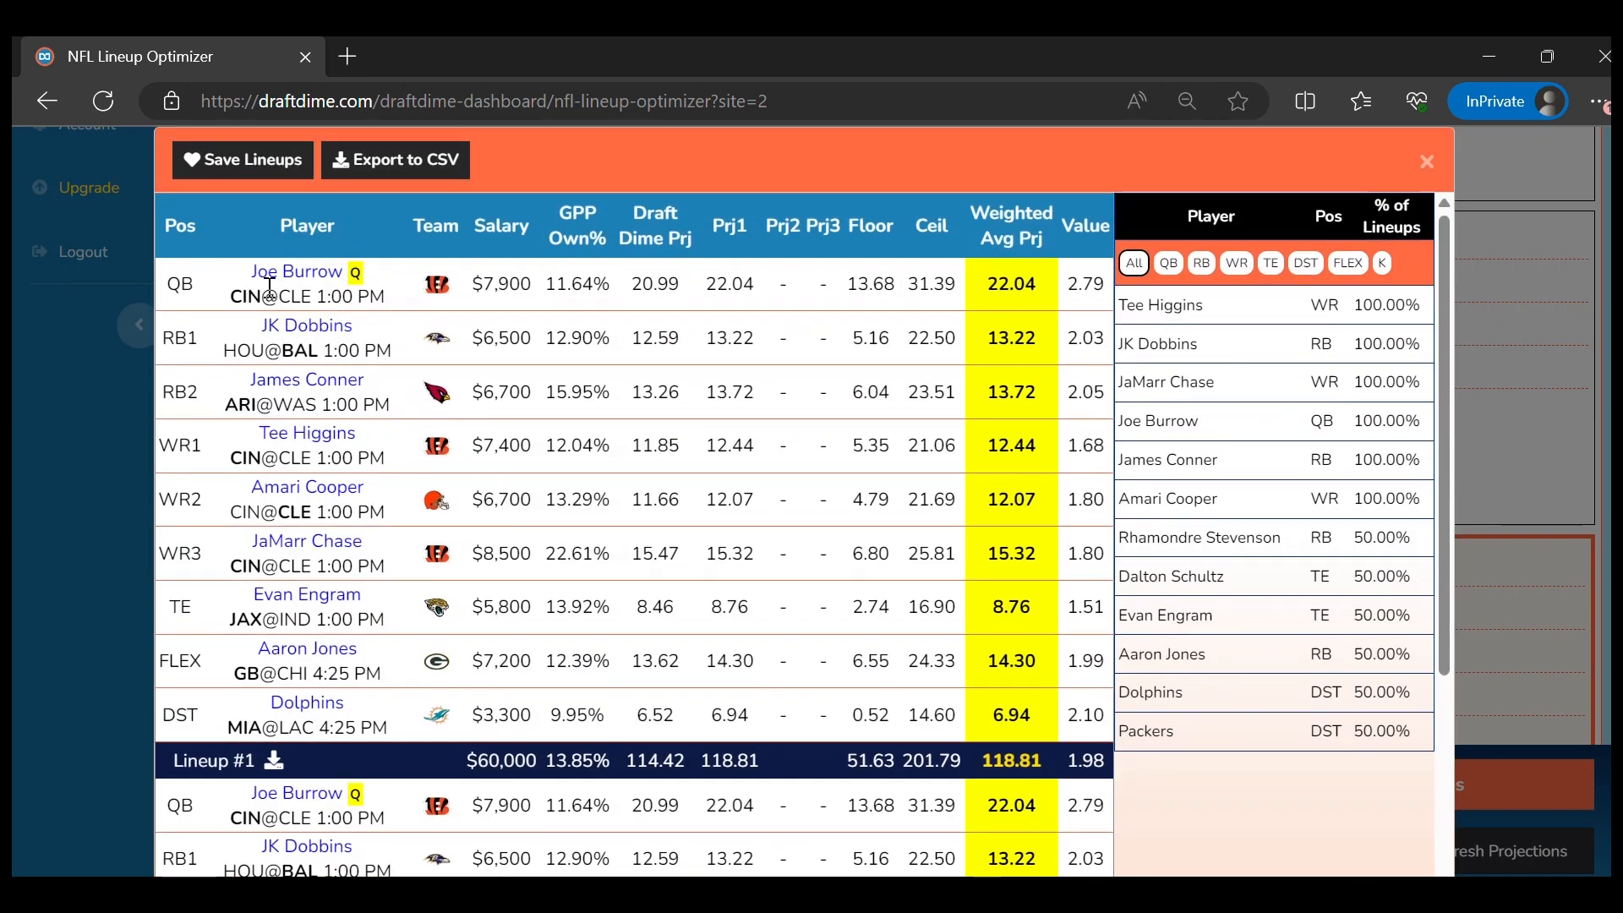
Check the first lineup's player stack and average ownership, and save the lineups as a new set named High Upside
{"action": "left_click_drag", "start_coordinate": [247, 271], "coordinate": [457, 443]}
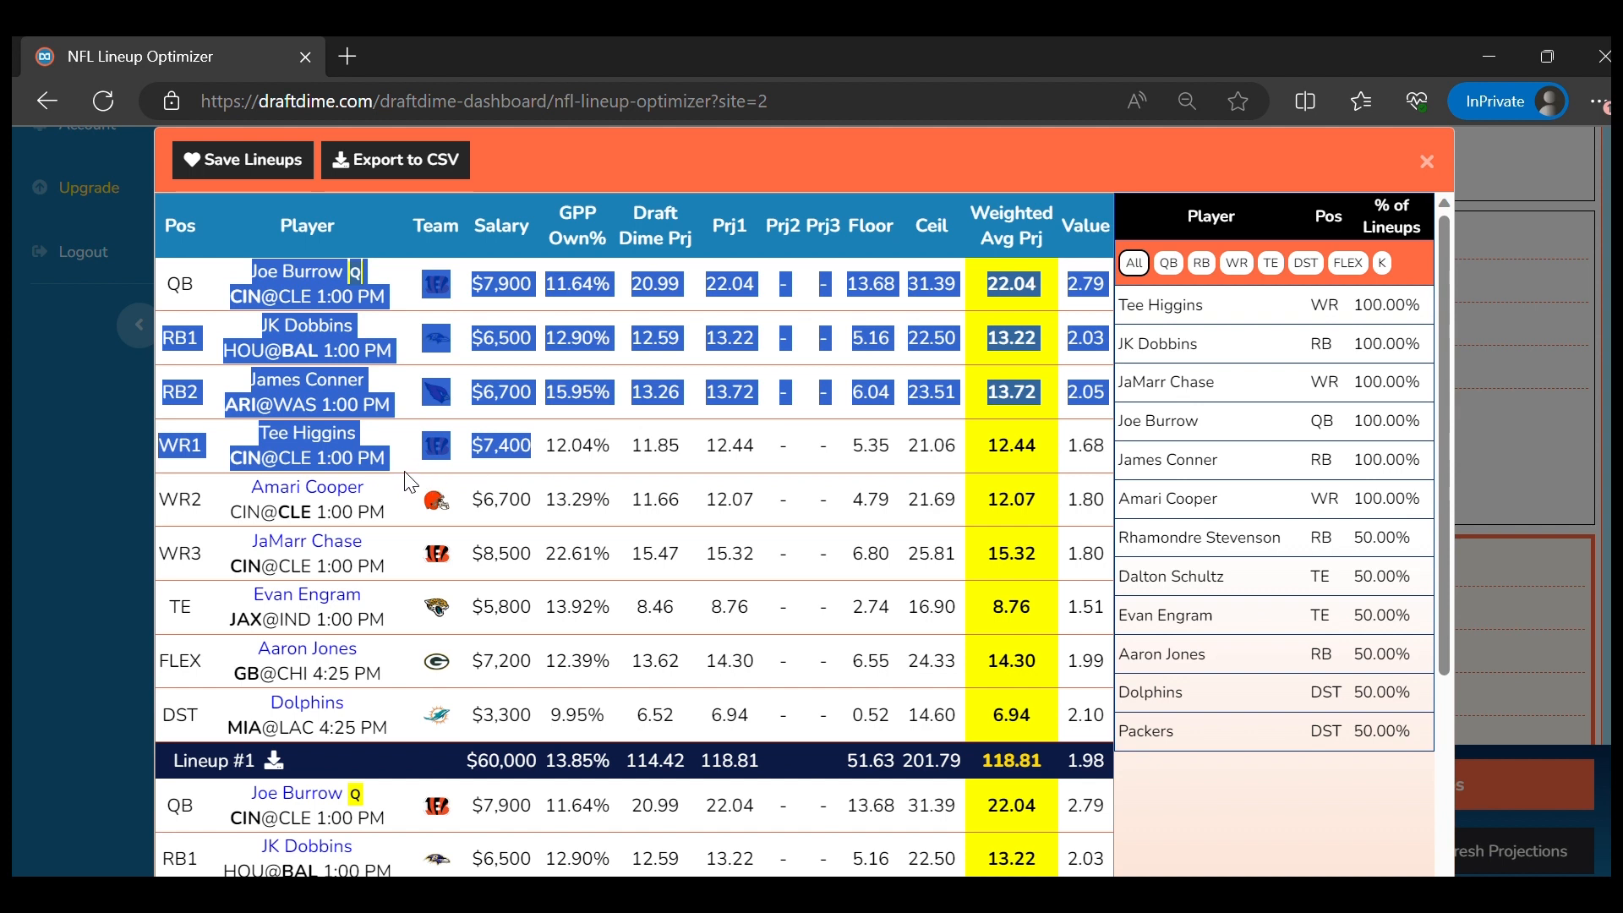
{"action": "left_click", "coordinate": [403, 555]}
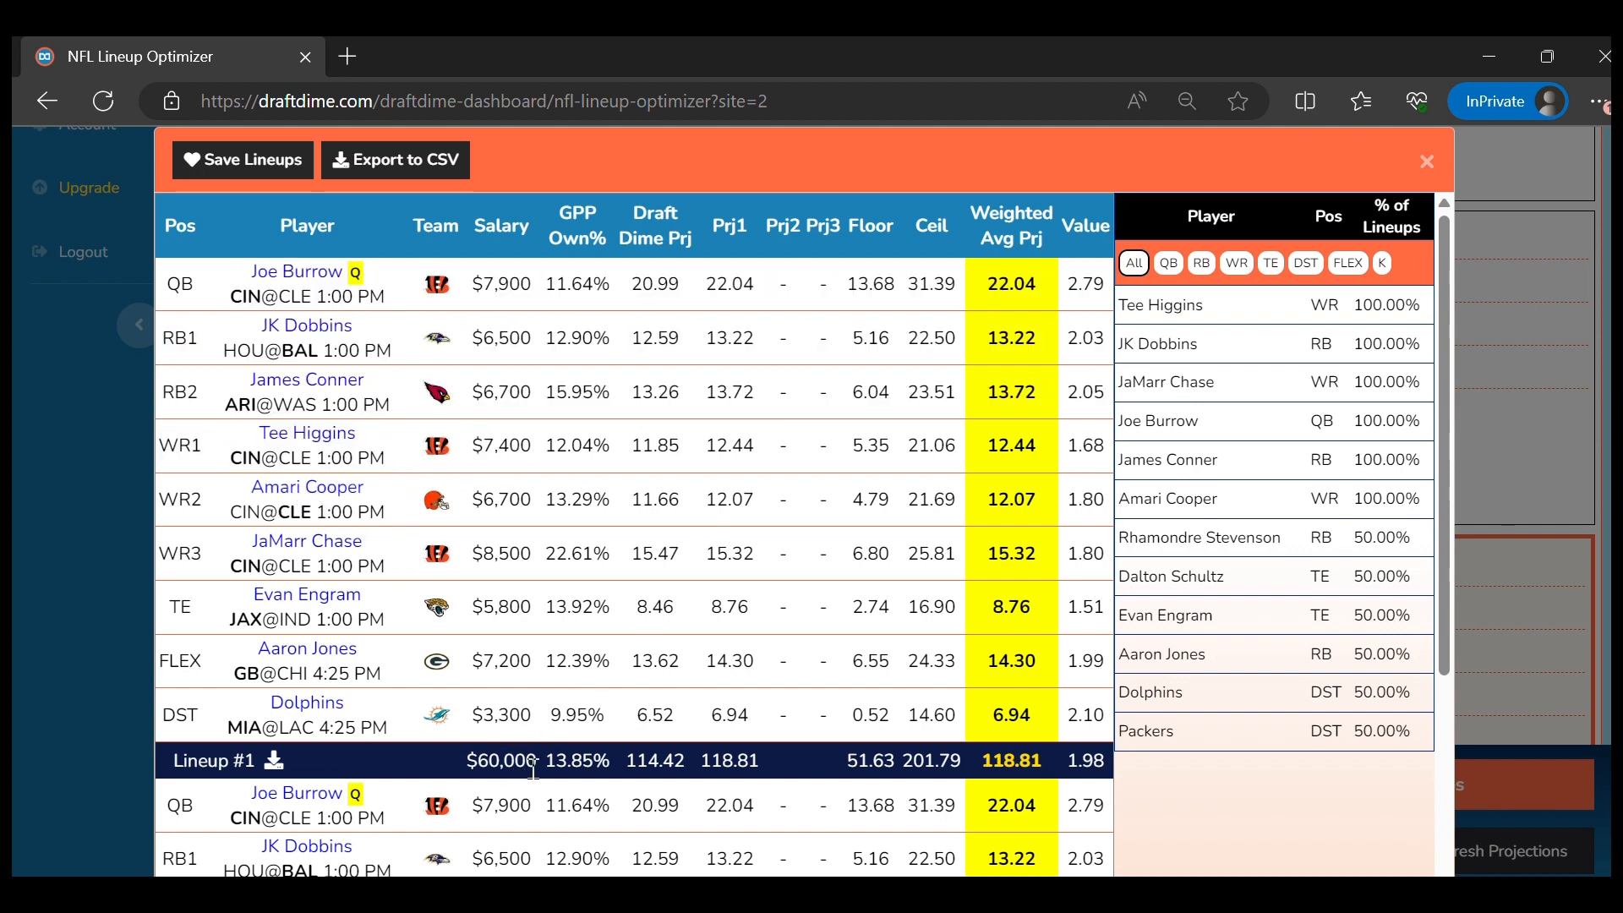
{"action": "left_click_drag", "start_coordinate": [553, 767], "coordinate": [623, 777]}
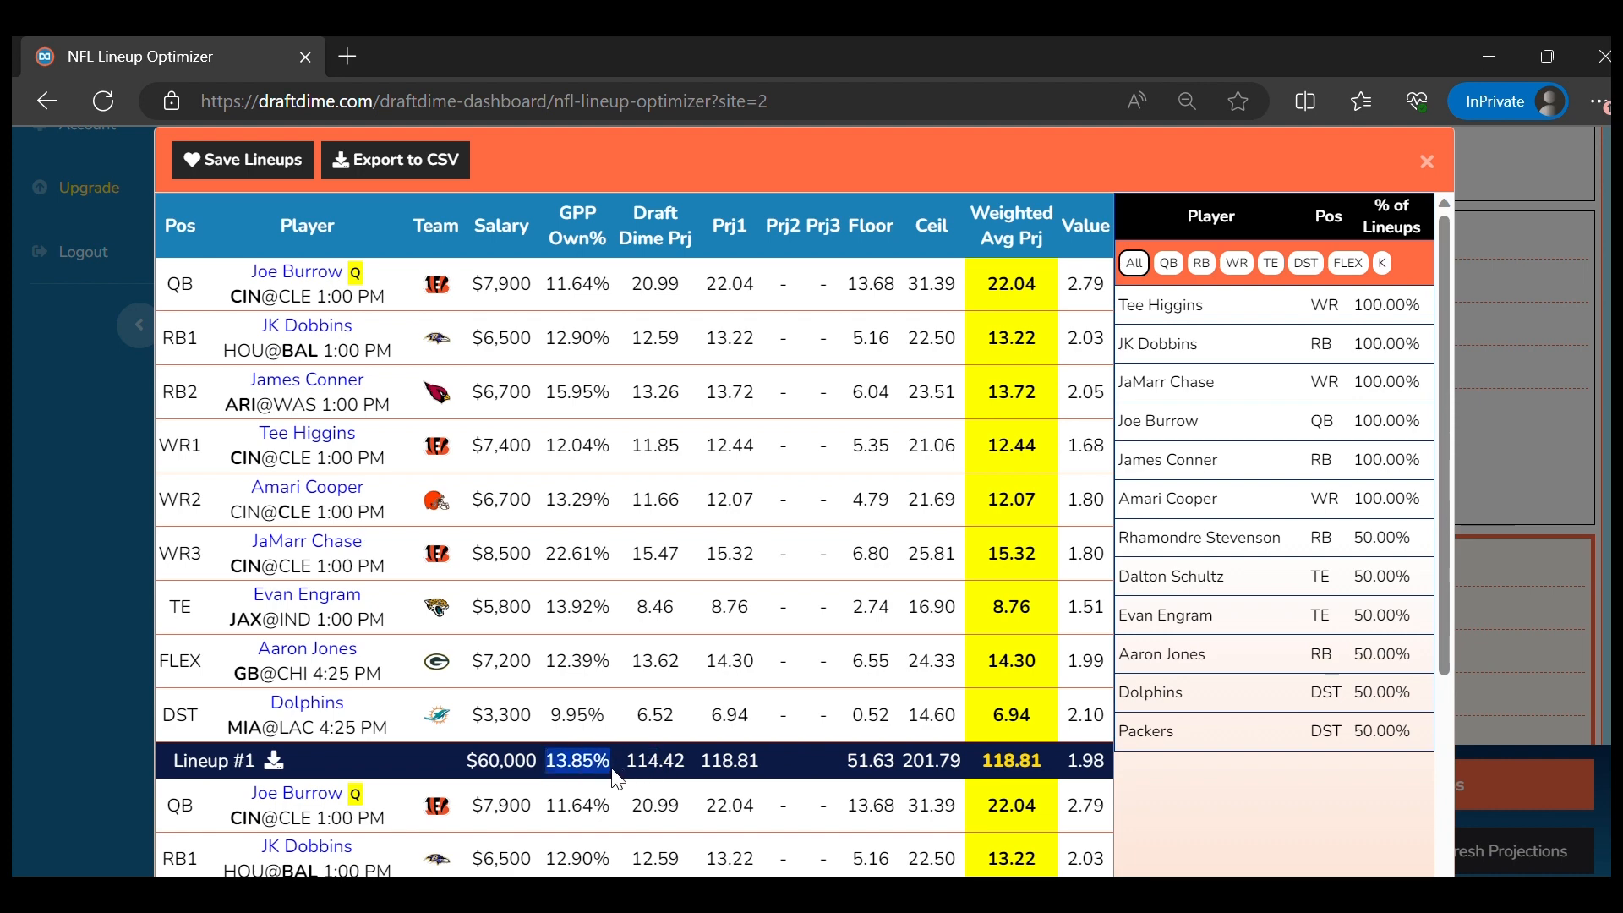
{"action": "left_click", "coordinate": [705, 362]}
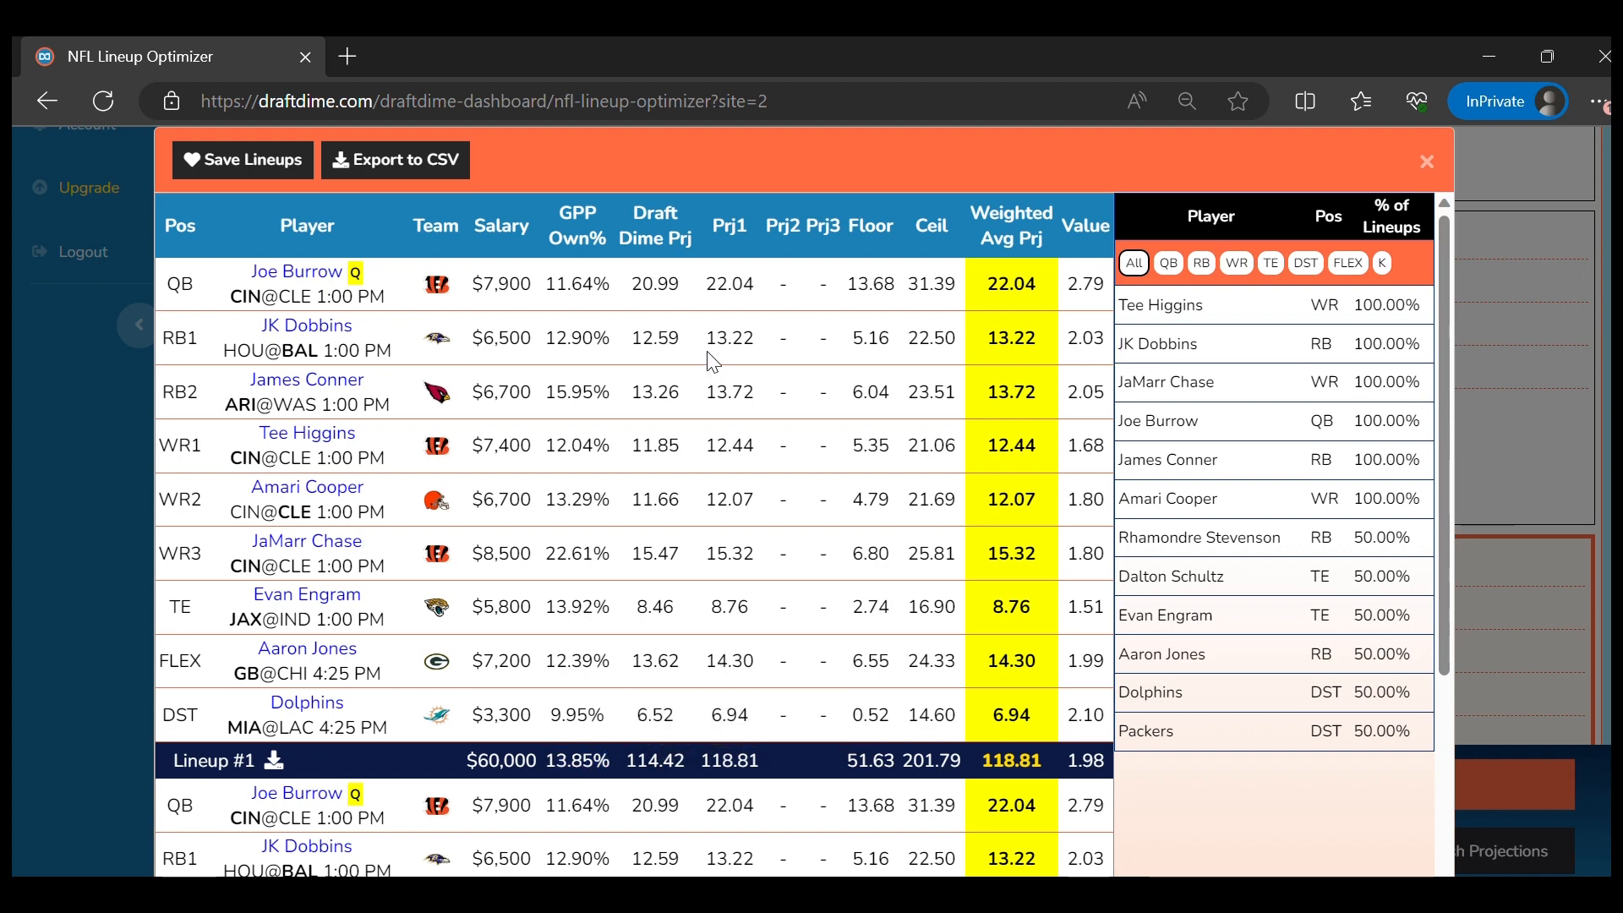
{"action": "left_click", "coordinate": [199, 163]}
{"action": "left_click", "coordinate": [1063, 472]}
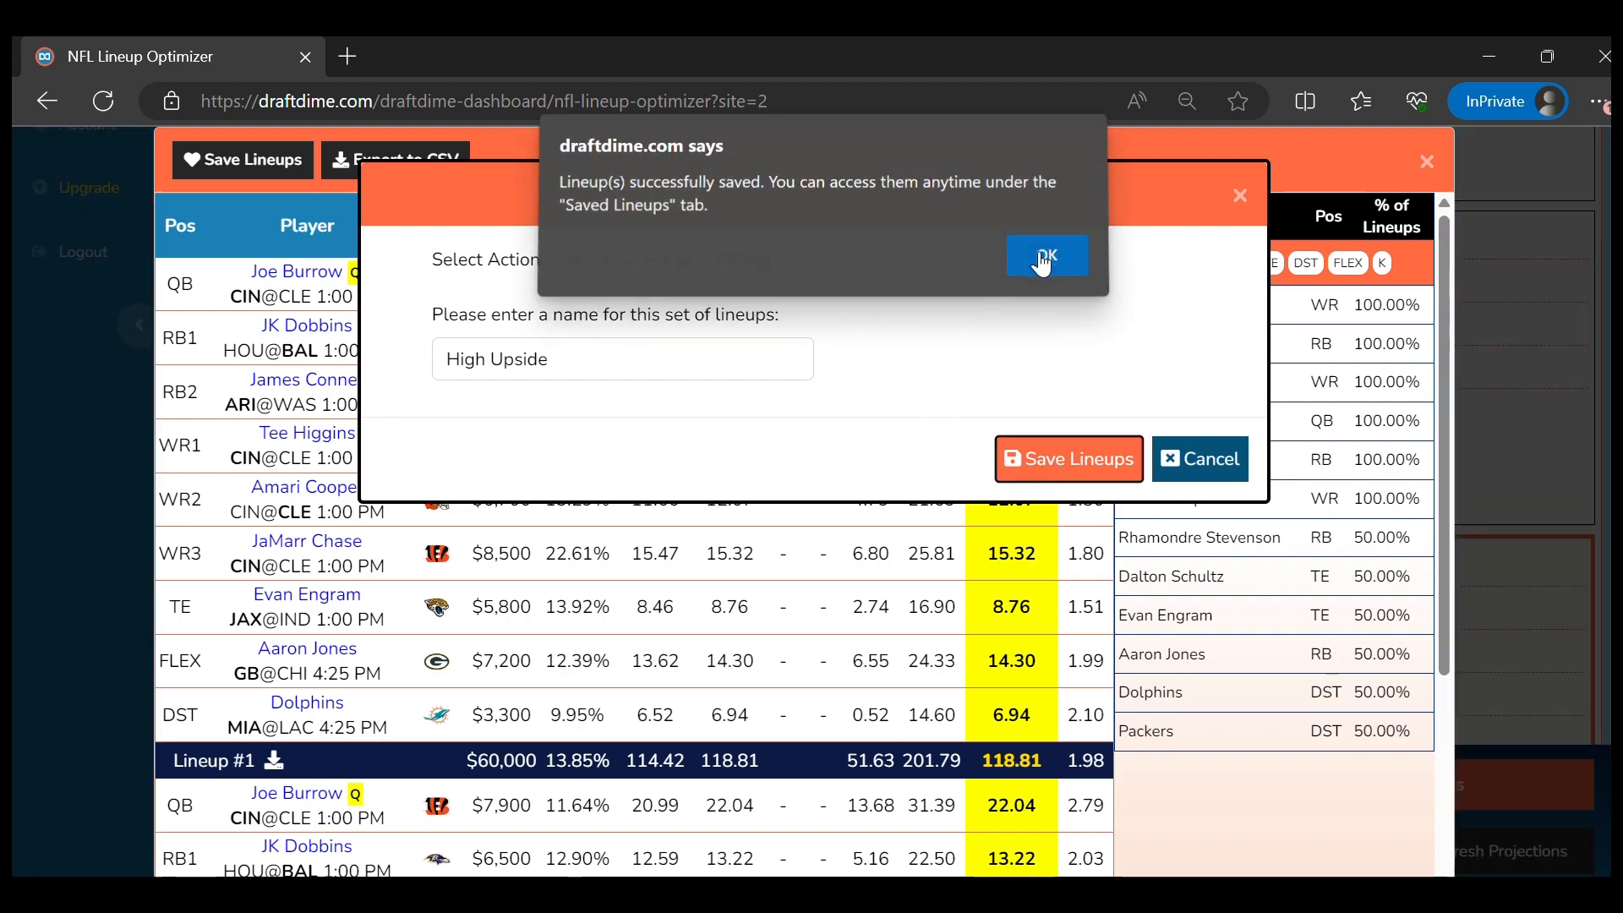
{"action": "left_click", "coordinate": [1046, 255]}
{"action": "left_click", "coordinate": [1428, 162]}
Apply the Own Adjusted Prj strategy in place of the current setup and generate its lineup
{"action": "scroll", "coordinate": [768, 605], "scroll_direction": "up", "scroll_amount": 5}
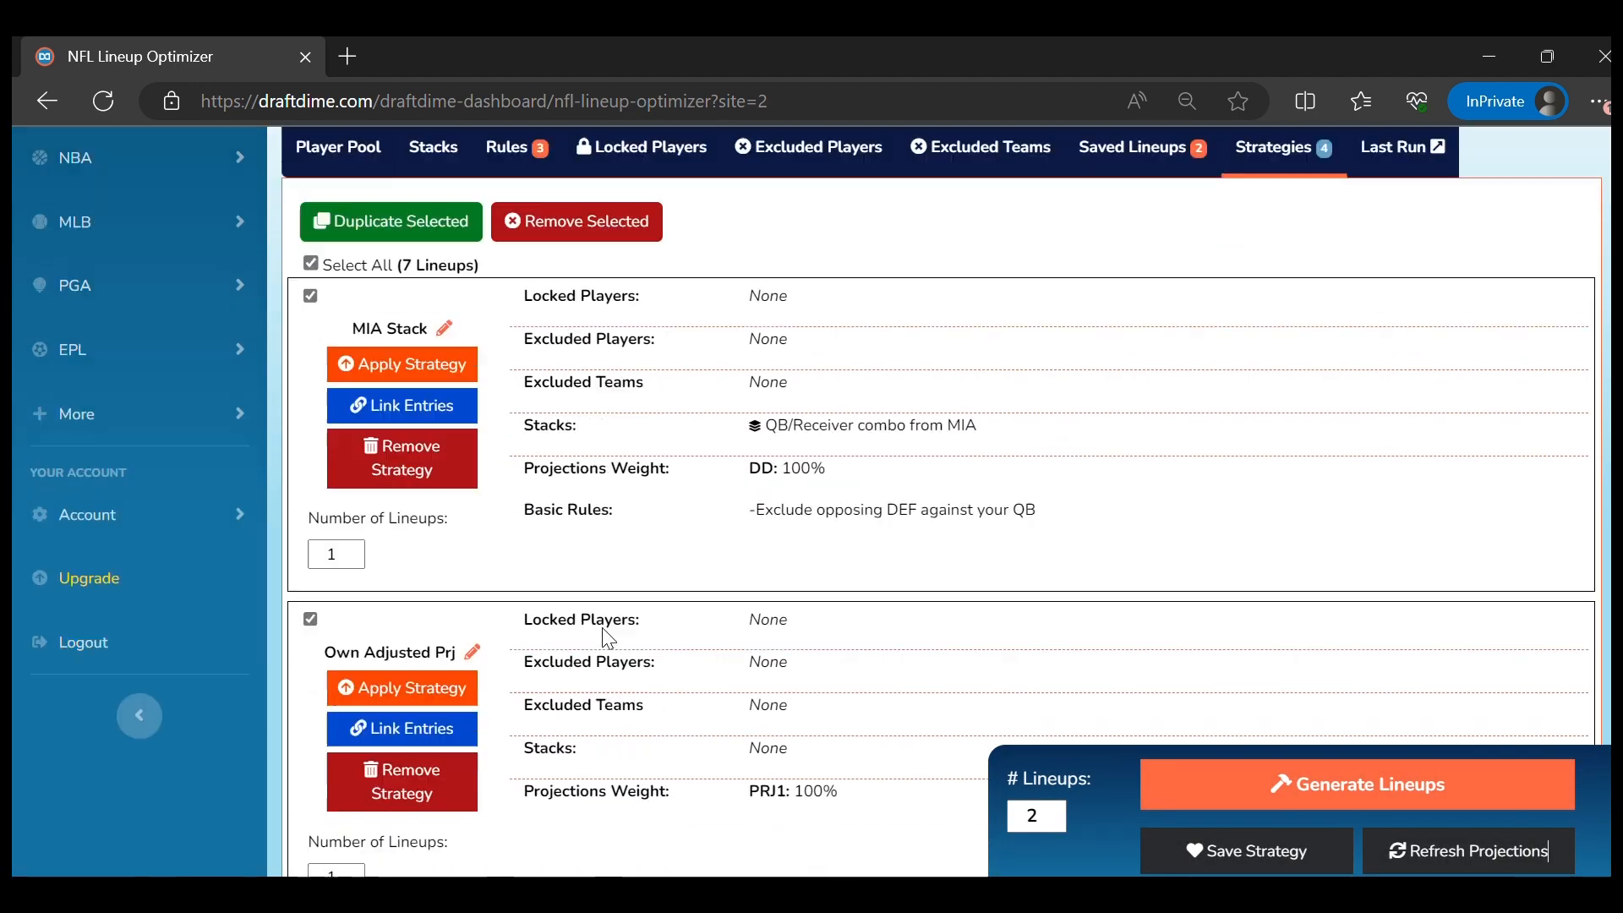
{"action": "scroll", "coordinate": [608, 638], "scroll_direction": "down", "scroll_amount": 1}
{"action": "left_click", "coordinate": [363, 640]}
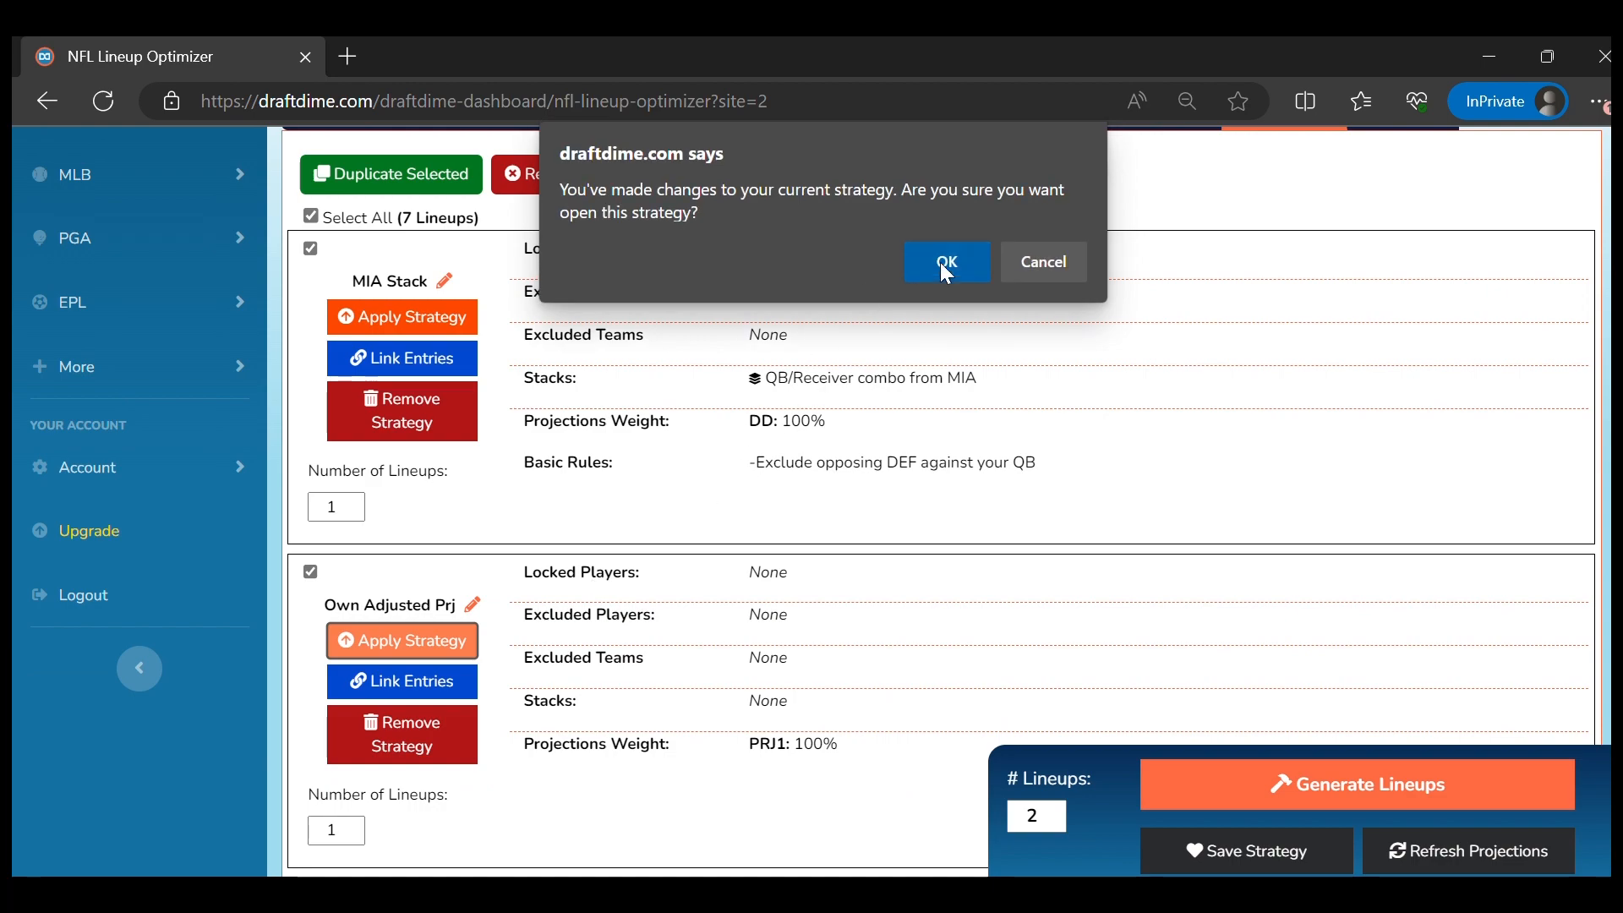
{"action": "left_click", "coordinate": [946, 264]}
{"action": "left_click", "coordinate": [1040, 237]}
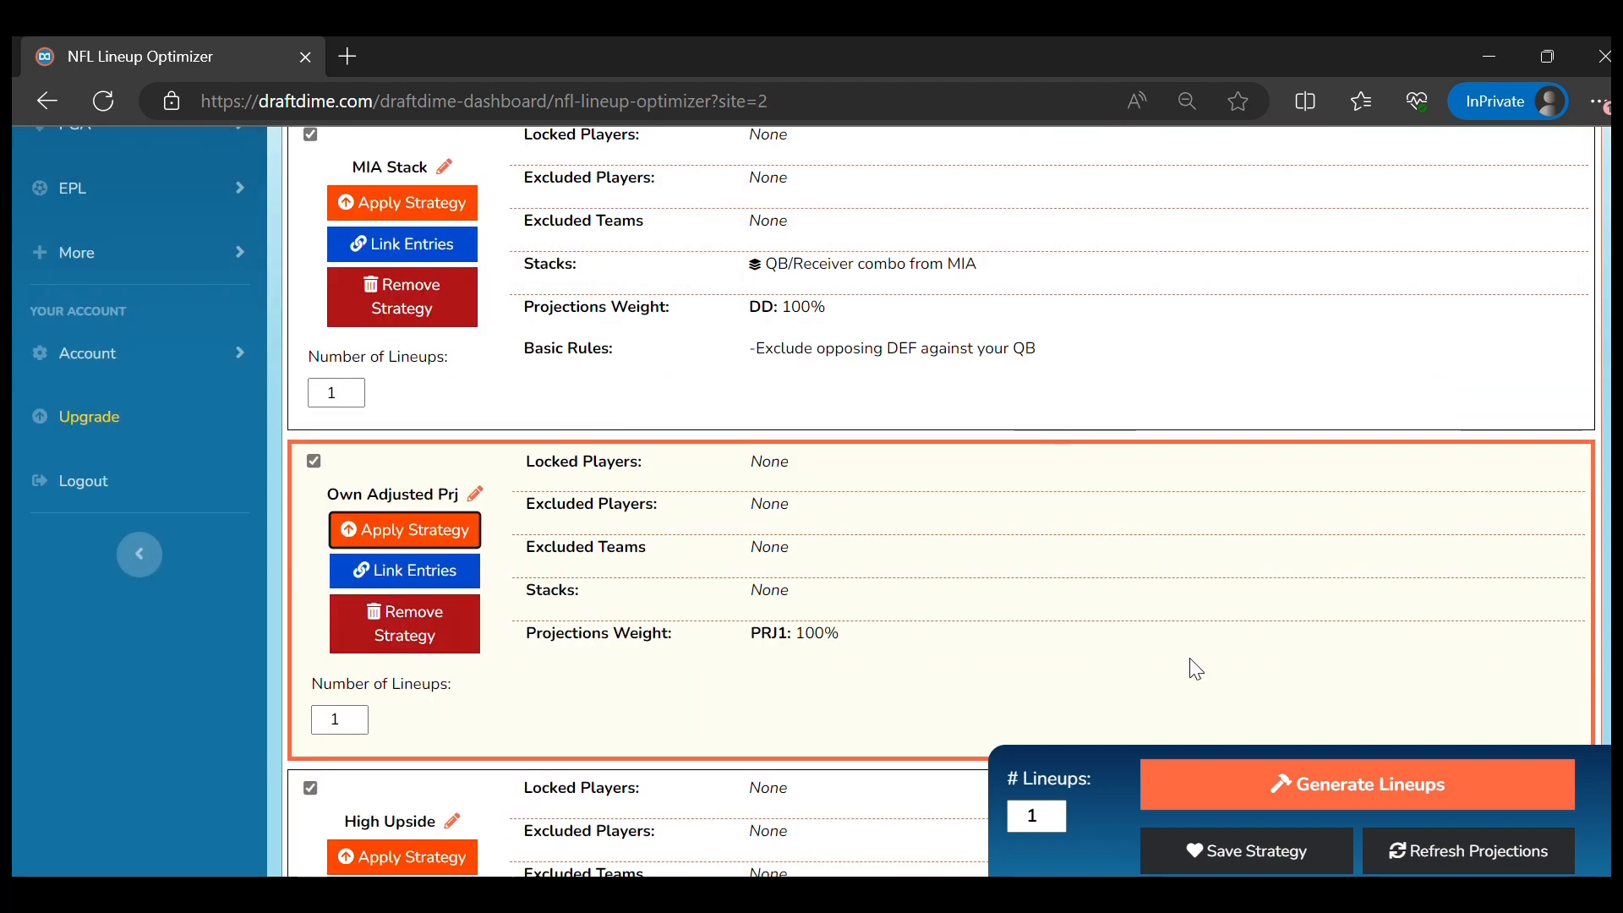
{"action": "left_click", "coordinate": [1245, 783]}
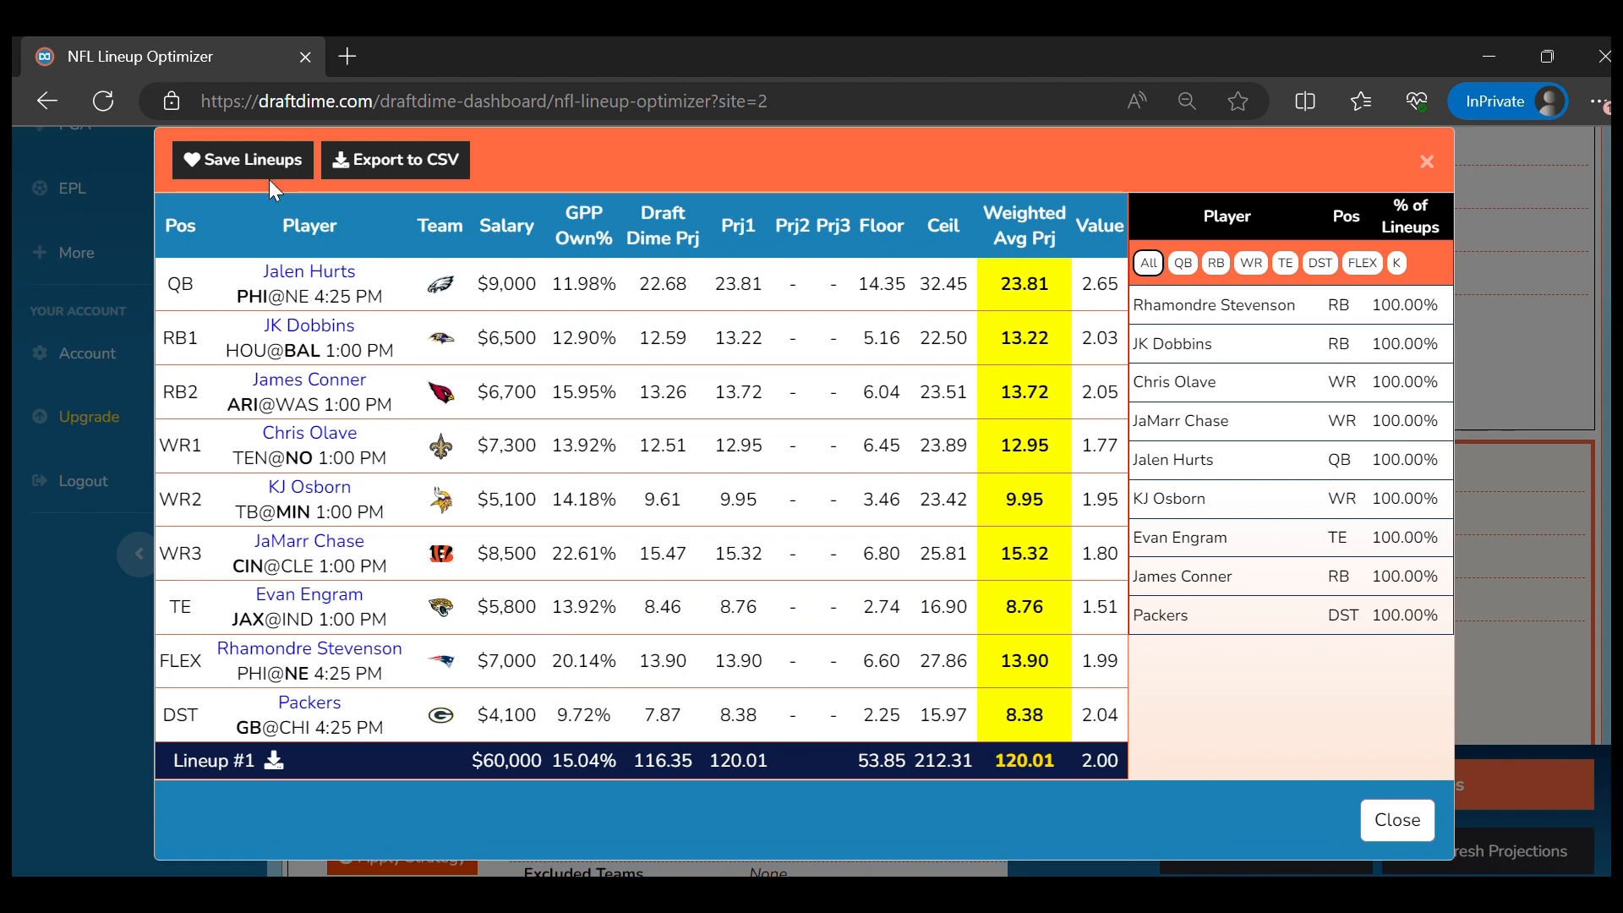
Save the generated lineup as a new set of lineups named Own Adjusted Prj and close the results
{"action": "left_click", "coordinate": [245, 160]}
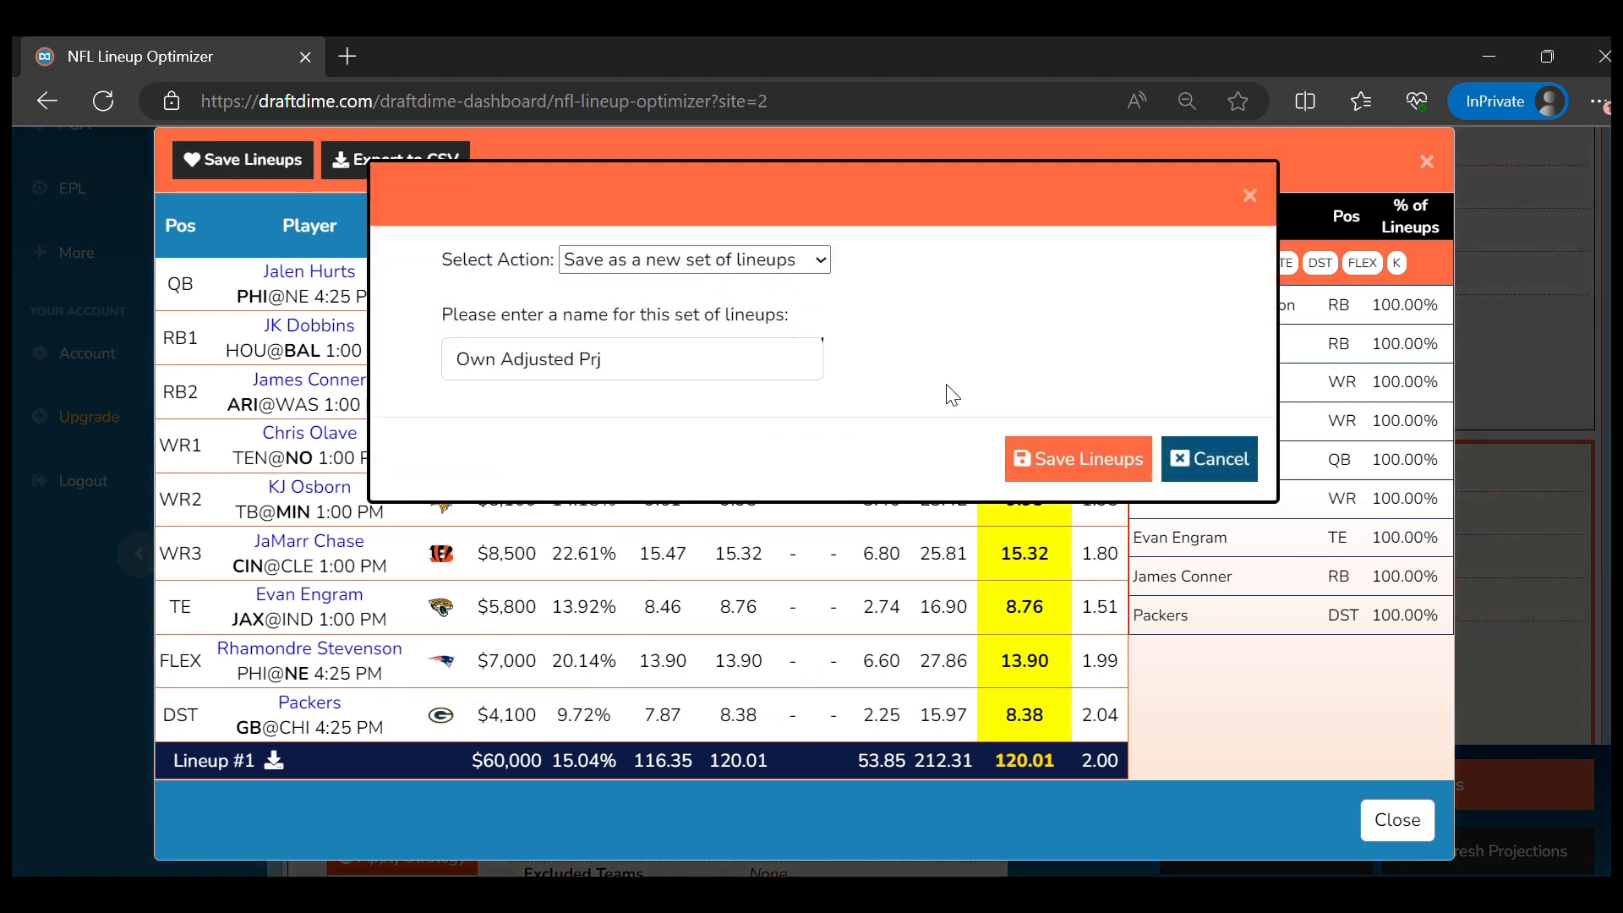
{"action": "left_click", "coordinate": [1058, 468]}
{"action": "left_click", "coordinate": [1045, 262]}
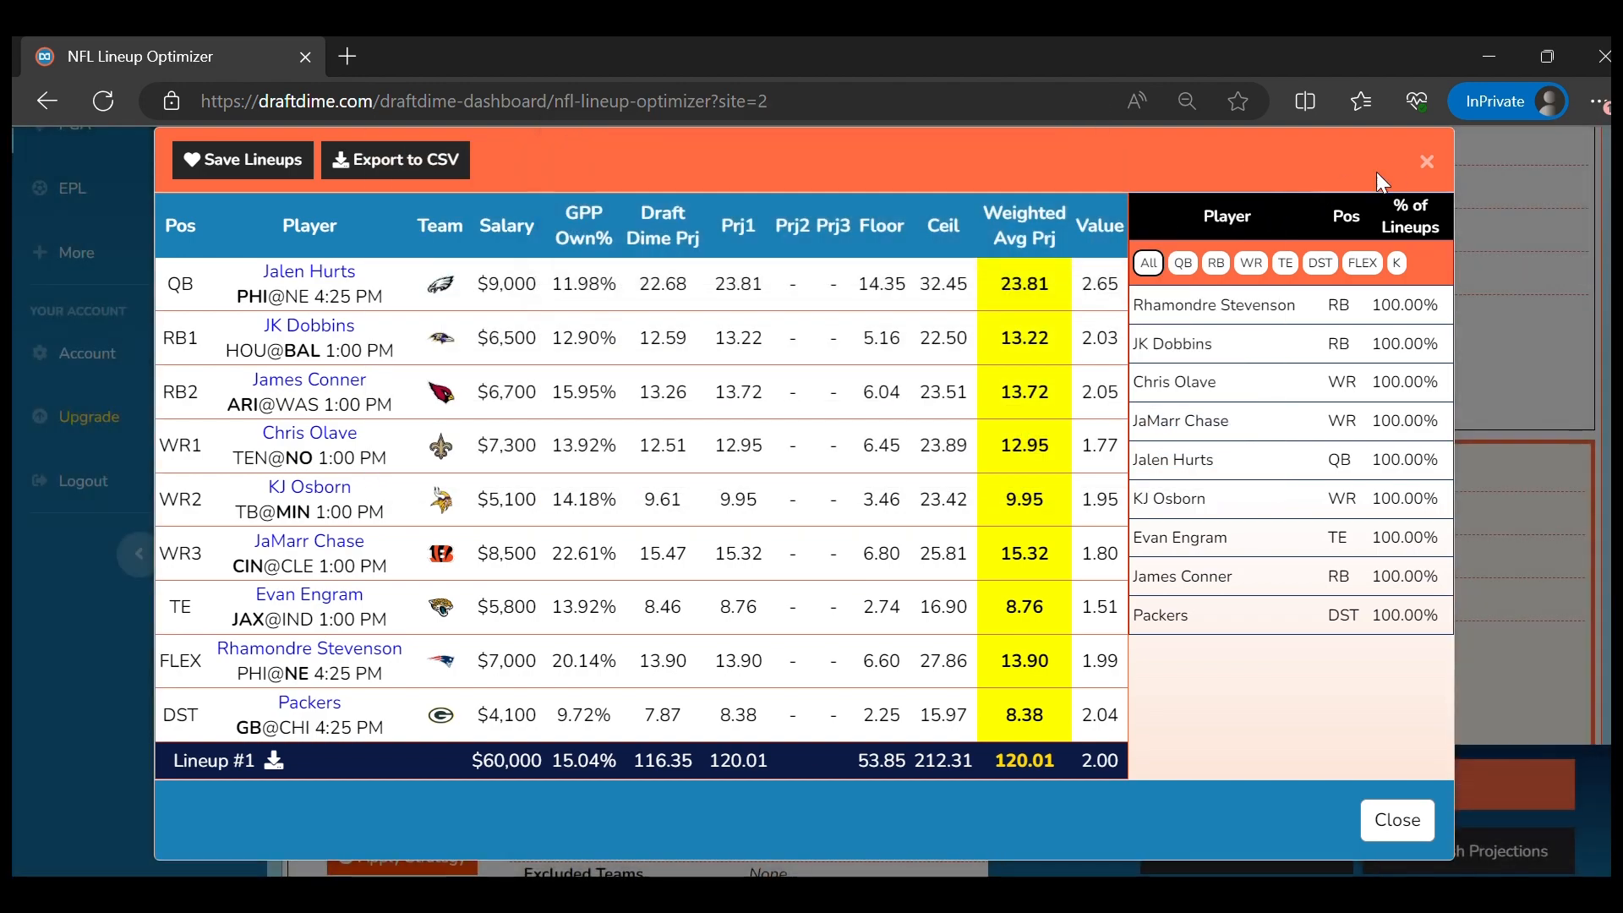
{"action": "left_click", "coordinate": [1426, 161]}
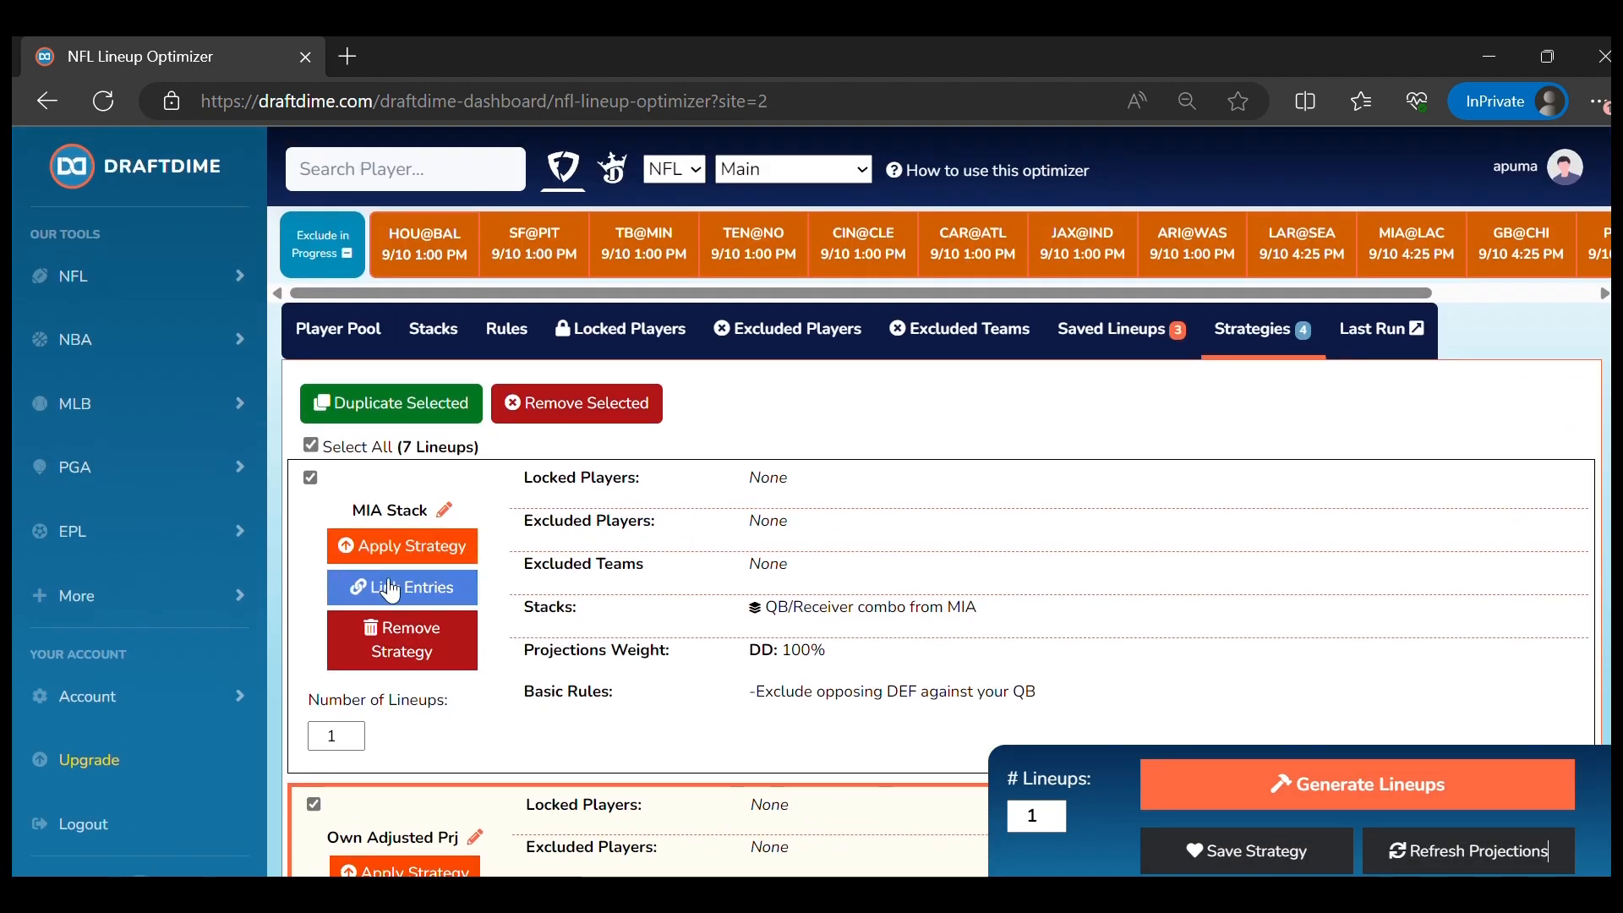
Apply the MIA Stack strategy in place of the current setup and generate its lineup
{"action": "left_click", "coordinate": [412, 556]}
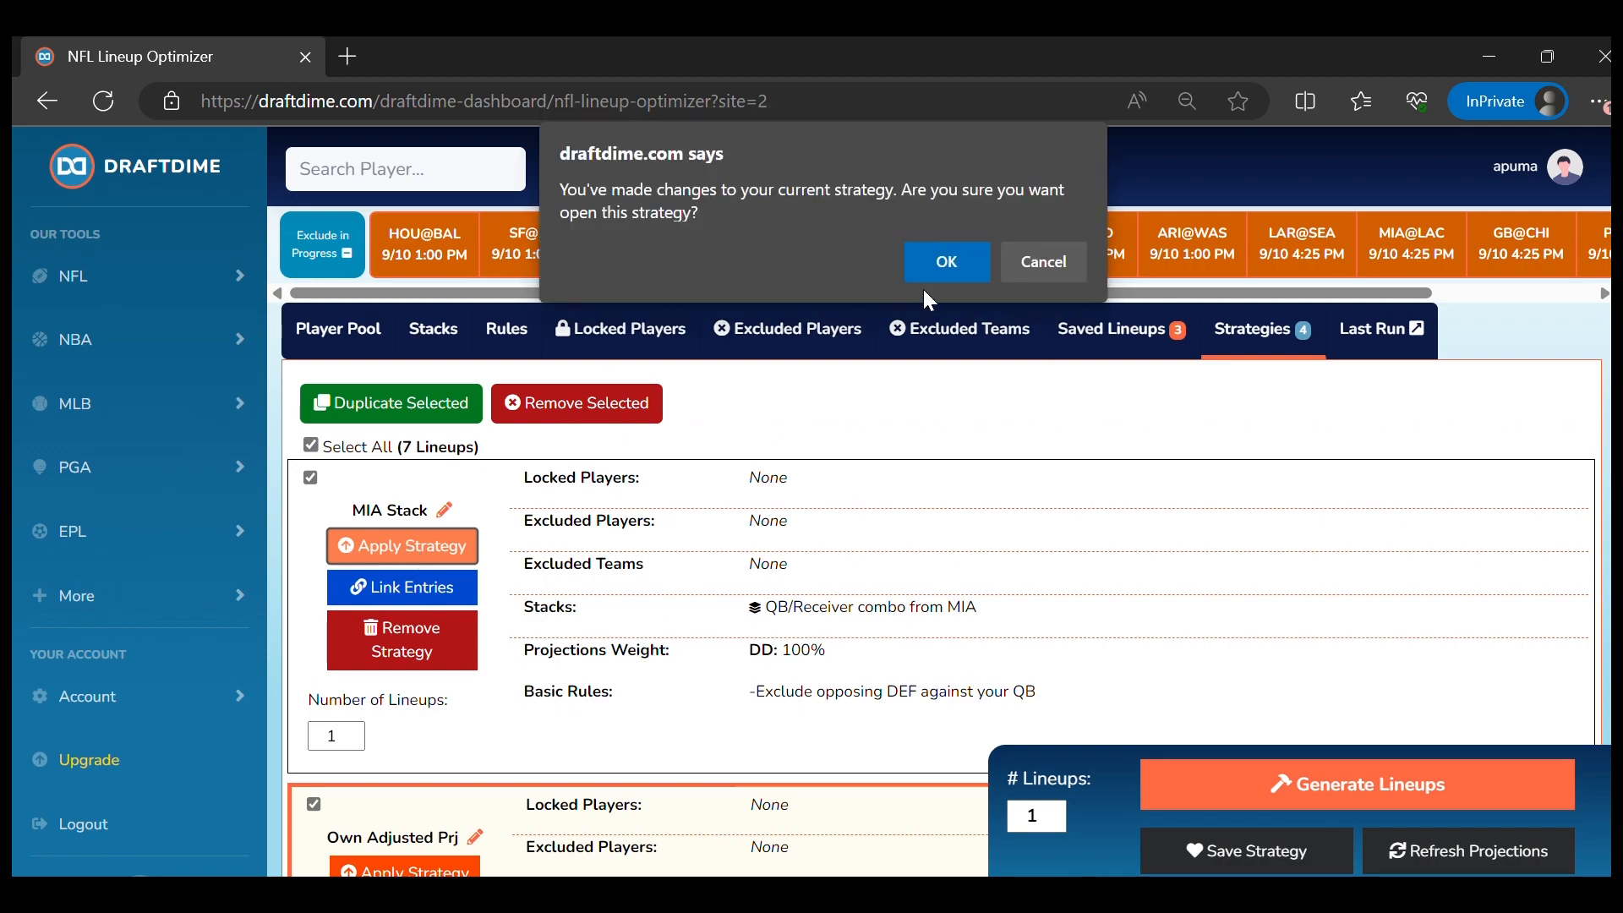
{"action": "left_click", "coordinate": [950, 267]}
{"action": "left_click", "coordinate": [1051, 249]}
{"action": "left_click", "coordinate": [1266, 780]}
Check the quarterback and receivers in the generated lineup, and save it as a new set of lineups named MIA Stack
{"action": "left_click_drag", "start_coordinate": [237, 280], "coordinate": [293, 276]}
{"action": "left_click", "coordinate": [246, 556]}
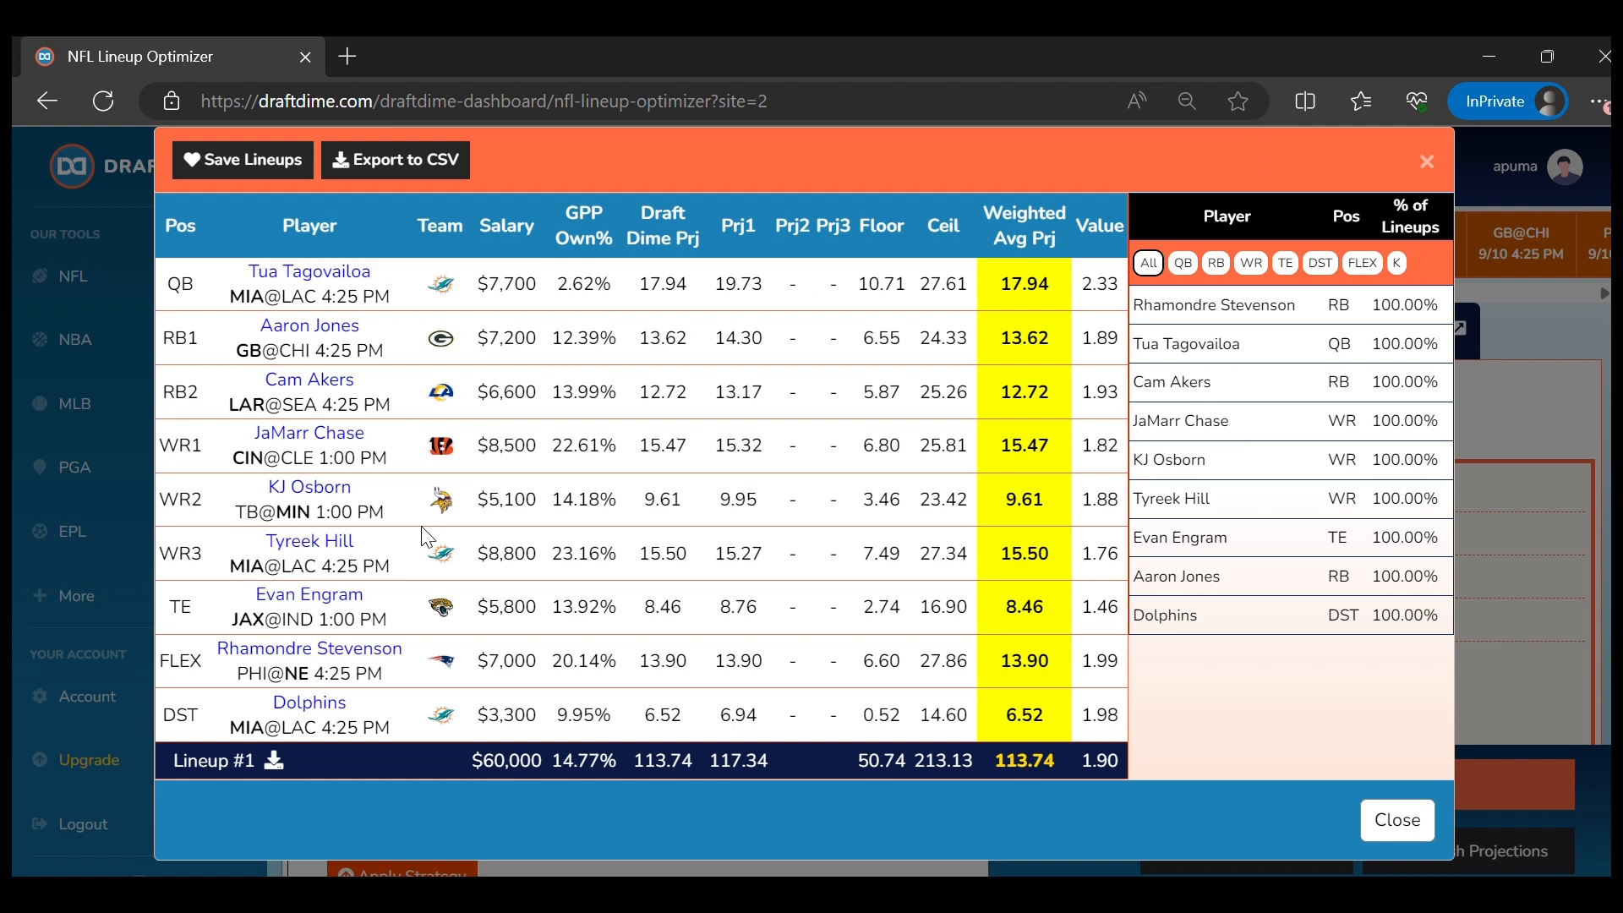
{"action": "left_click", "coordinate": [243, 159]}
{"action": "left_click", "coordinate": [1069, 459]}
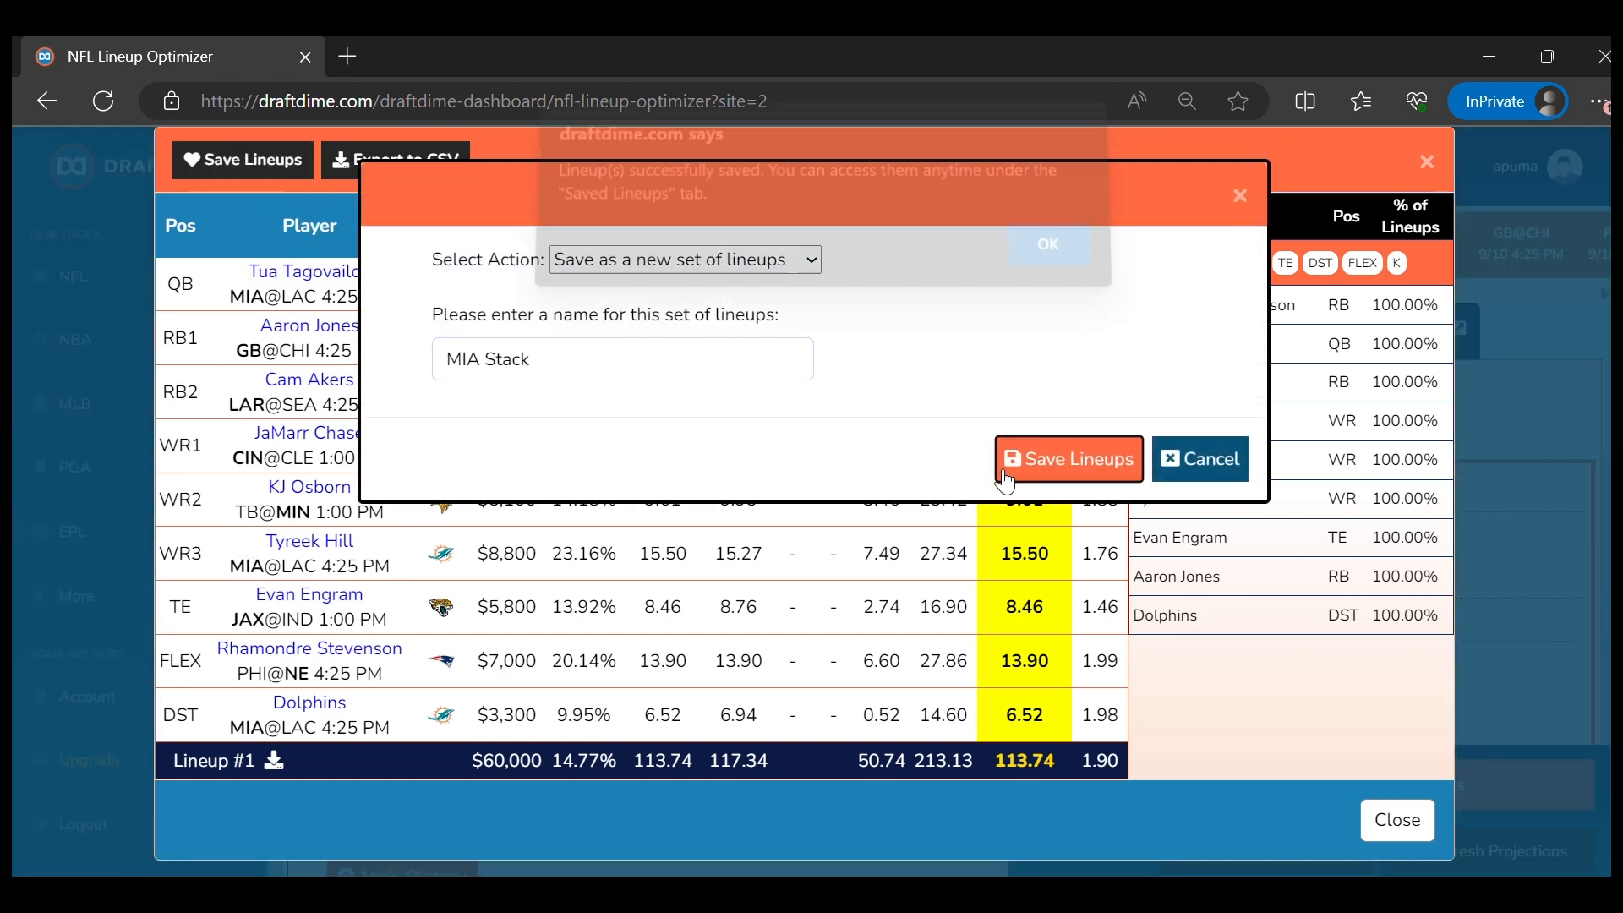
{"action": "left_click", "coordinate": [1023, 258]}
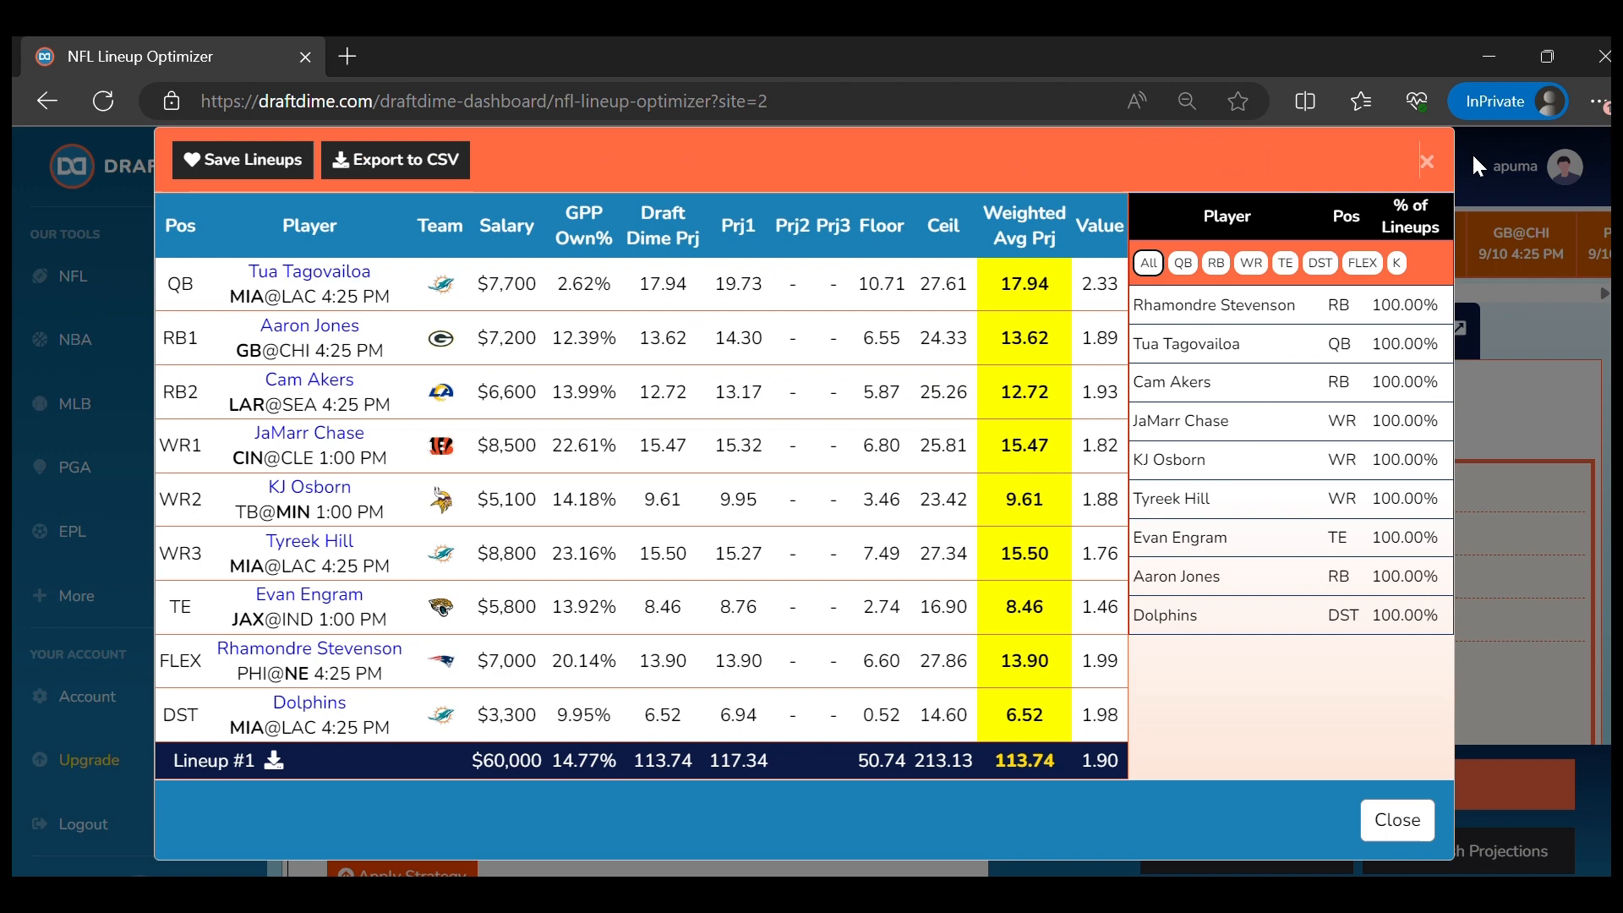
{"action": "left_click", "coordinate": [1428, 165]}
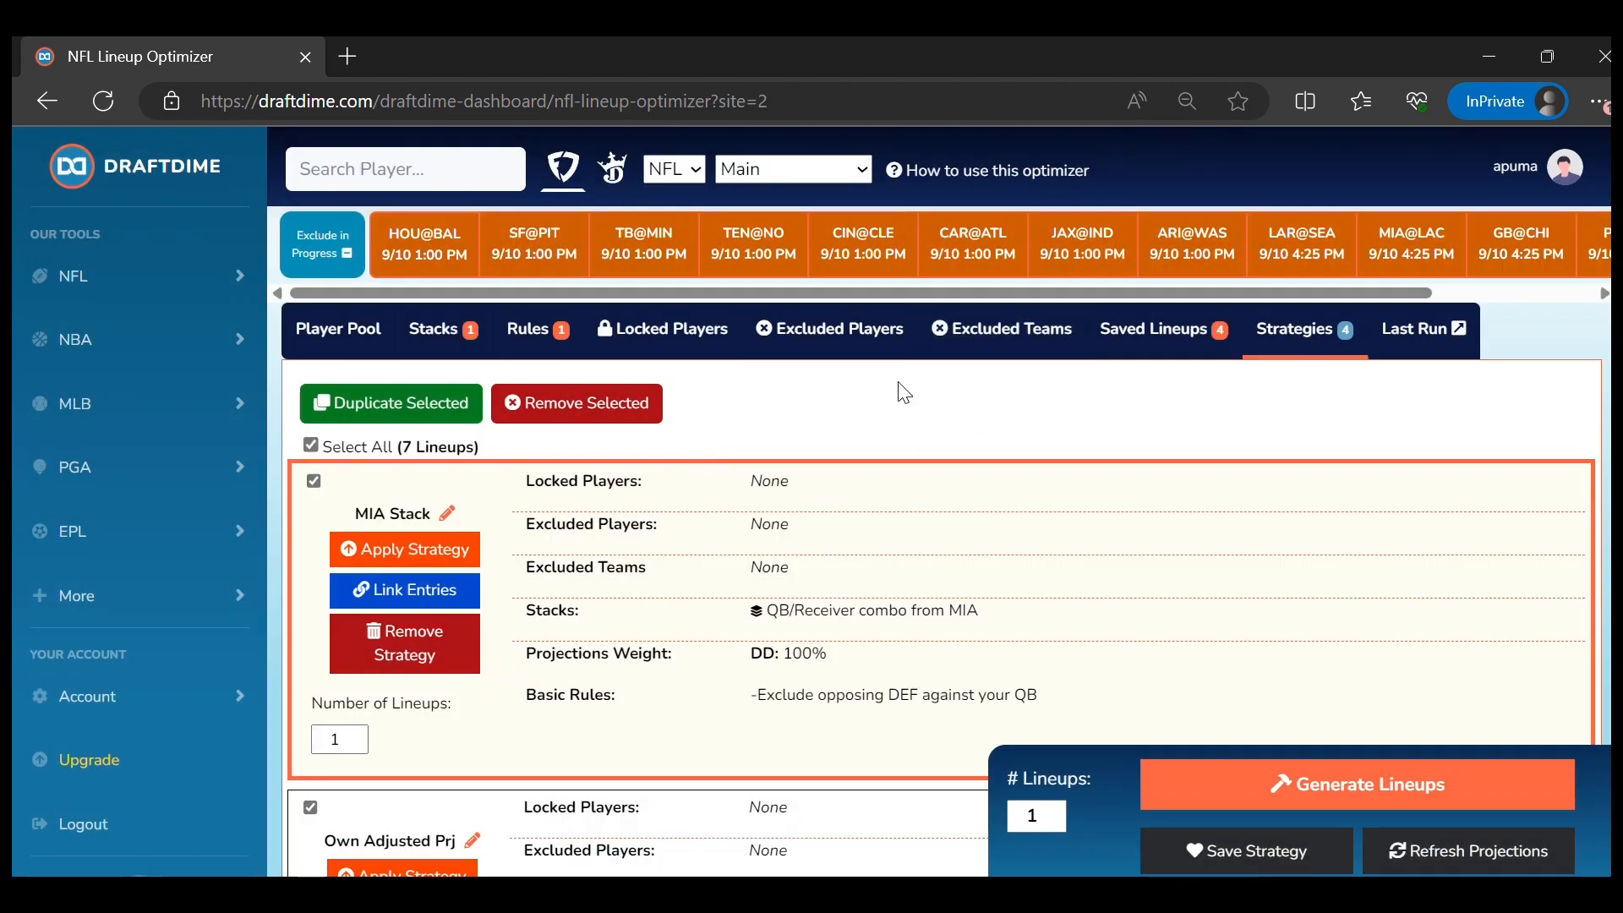
Review the saved lineup sets default top 3, High Upside and MIA Stack
{"action": "left_click", "coordinate": [1158, 334]}
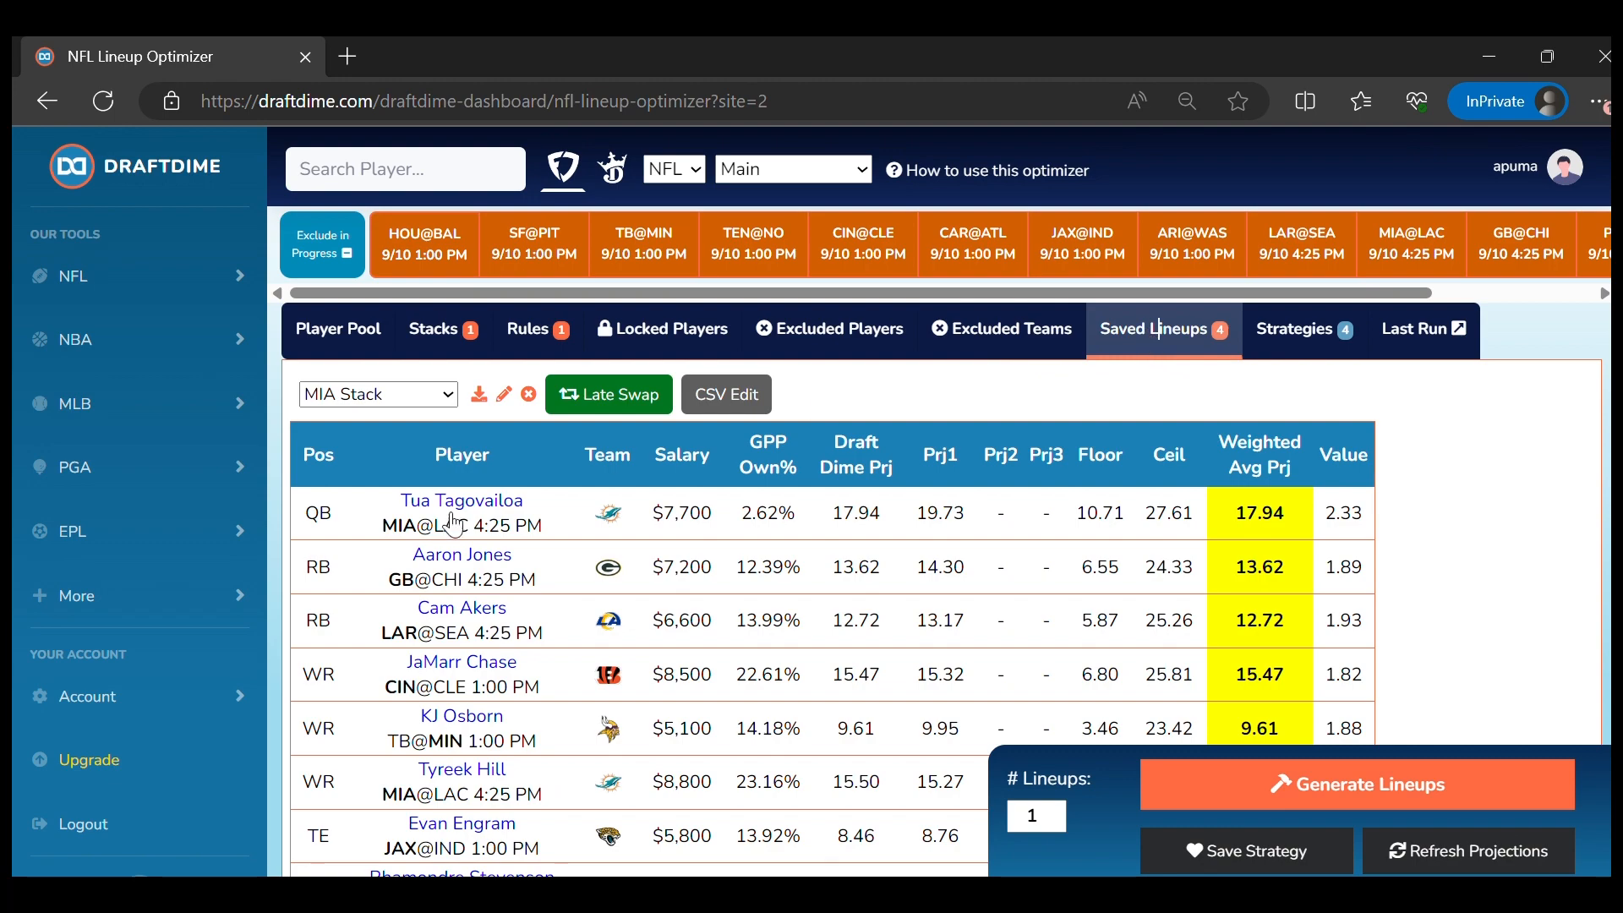
{"action": "left_click", "coordinate": [400, 393]}
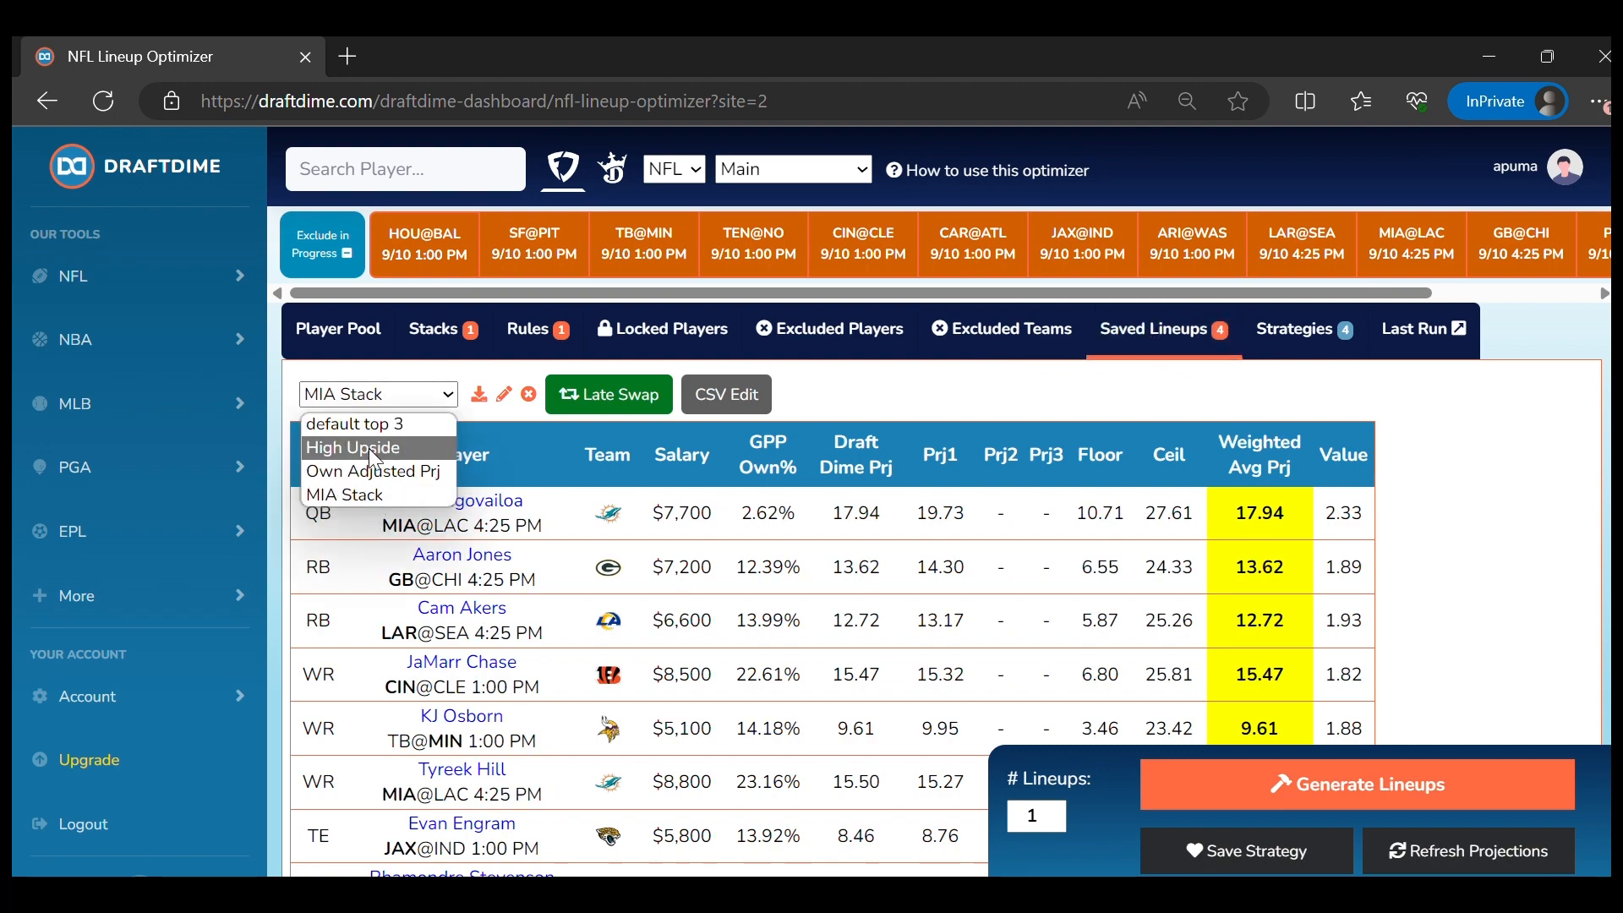
{"action": "left_click", "coordinate": [376, 426]}
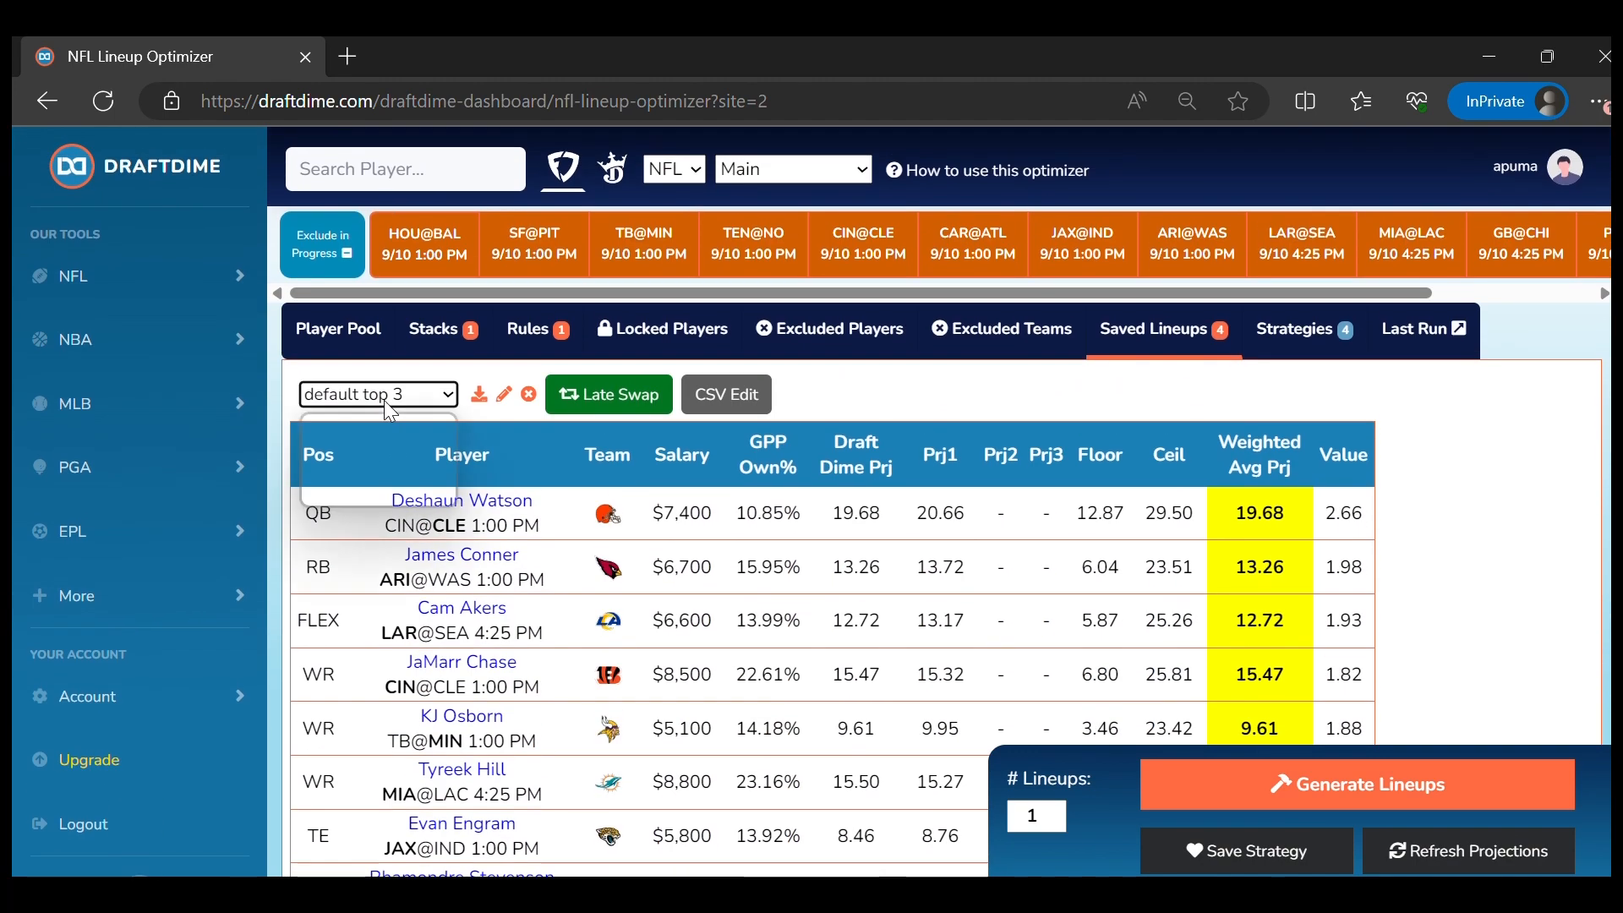
{"action": "left_click", "coordinate": [383, 399]}
{"action": "left_click", "coordinate": [382, 448]}
{"action": "left_click", "coordinate": [408, 396]}
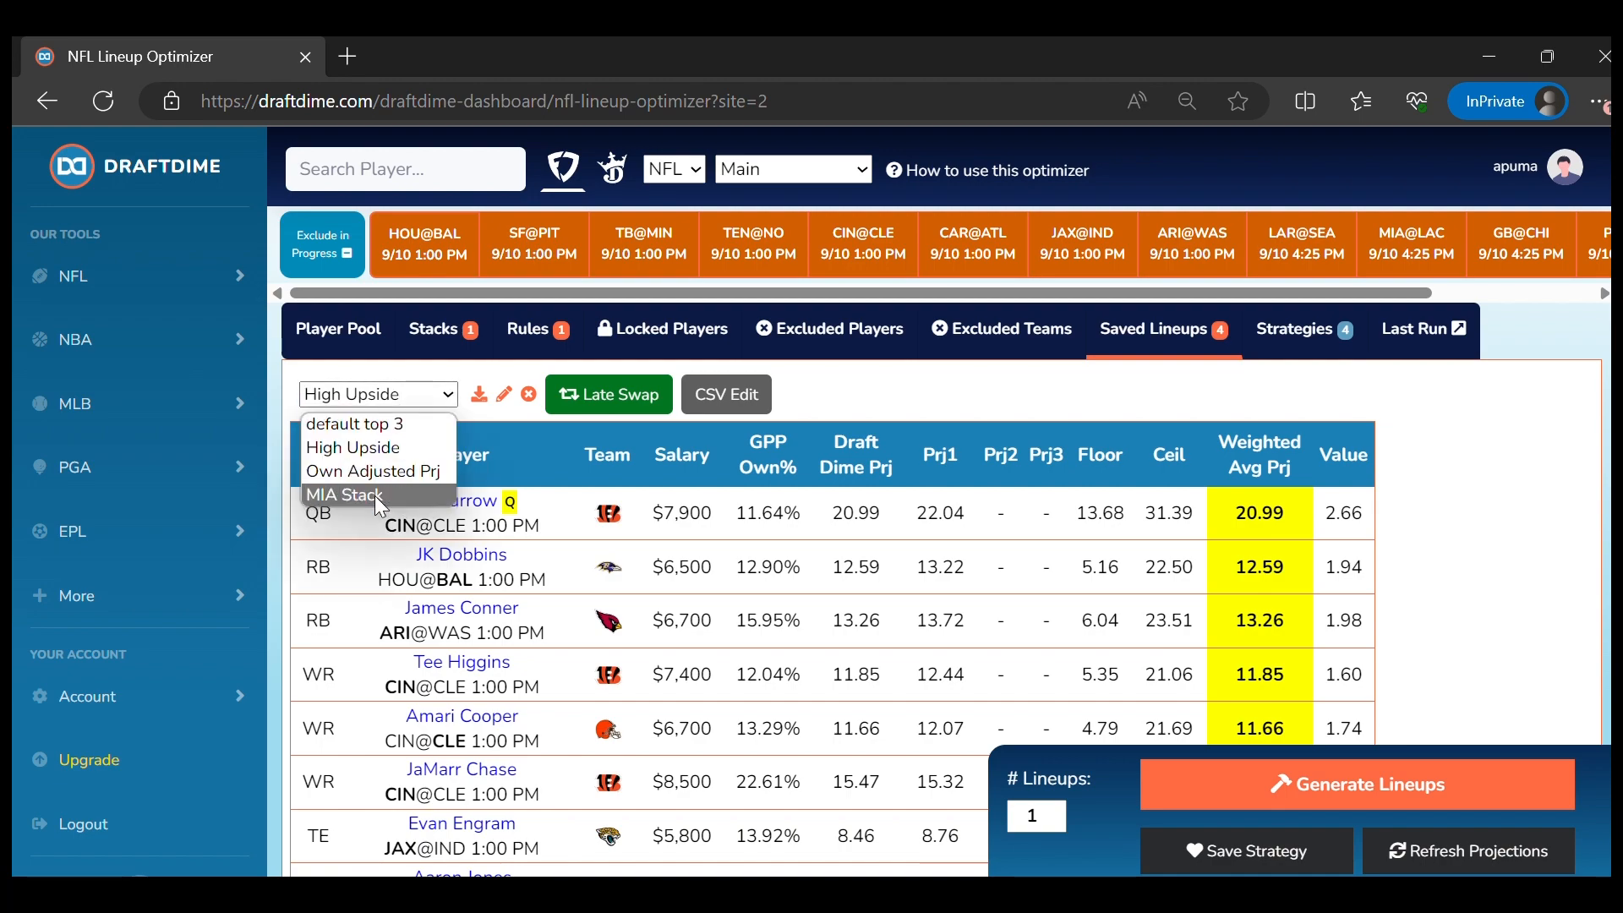
{"action": "left_click", "coordinate": [375, 496]}
{"action": "scroll", "coordinate": [460, 456], "scroll_direction": "down", "scroll_amount": 4}
{"action": "scroll", "coordinate": [460, 456], "scroll_direction": "up", "scroll_amount": 4}
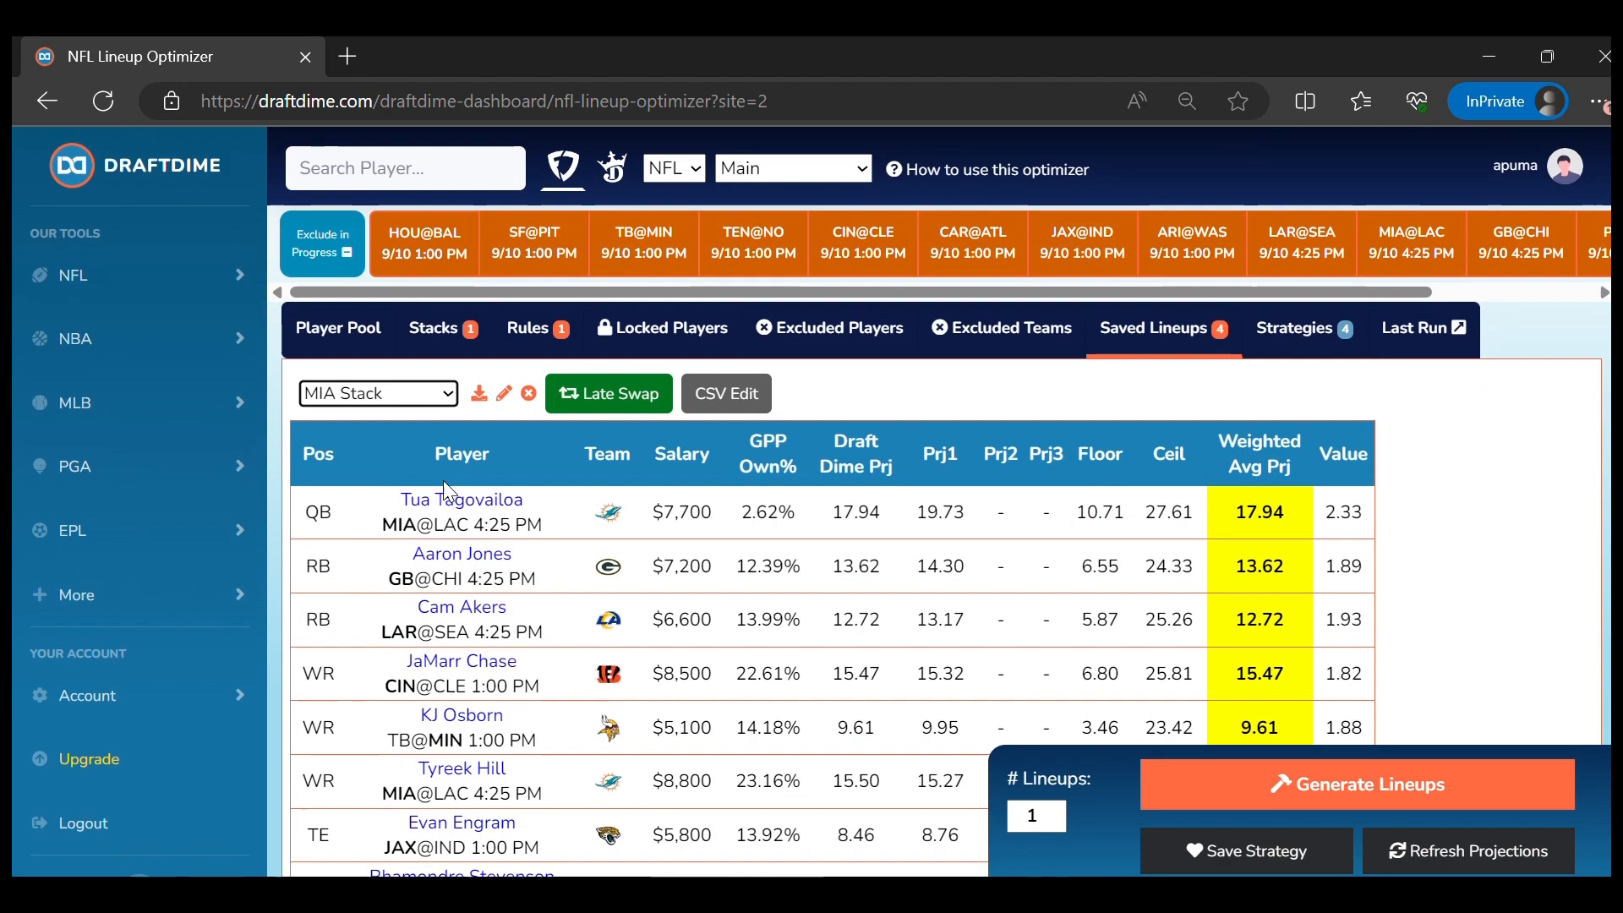
Open the CSV editor for the MIA Stack set, view Lineup #1, link it to the first $4M NFL Sunday Million entry and save the changes
{"action": "left_click", "coordinate": [732, 404]}
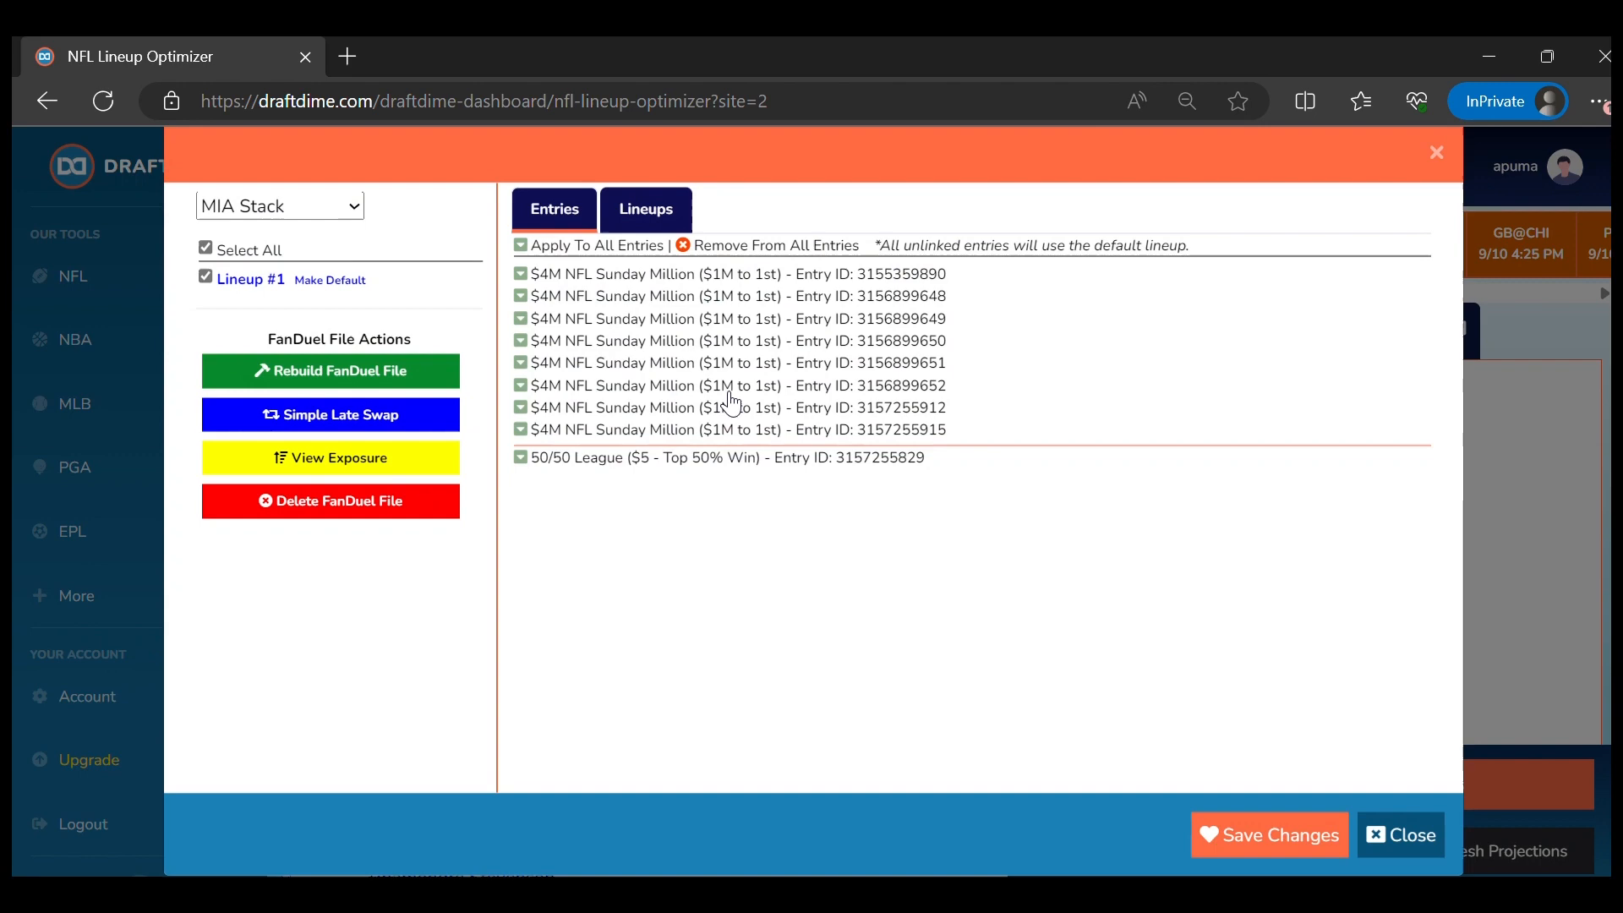
{"action": "left_click", "coordinate": [252, 292]}
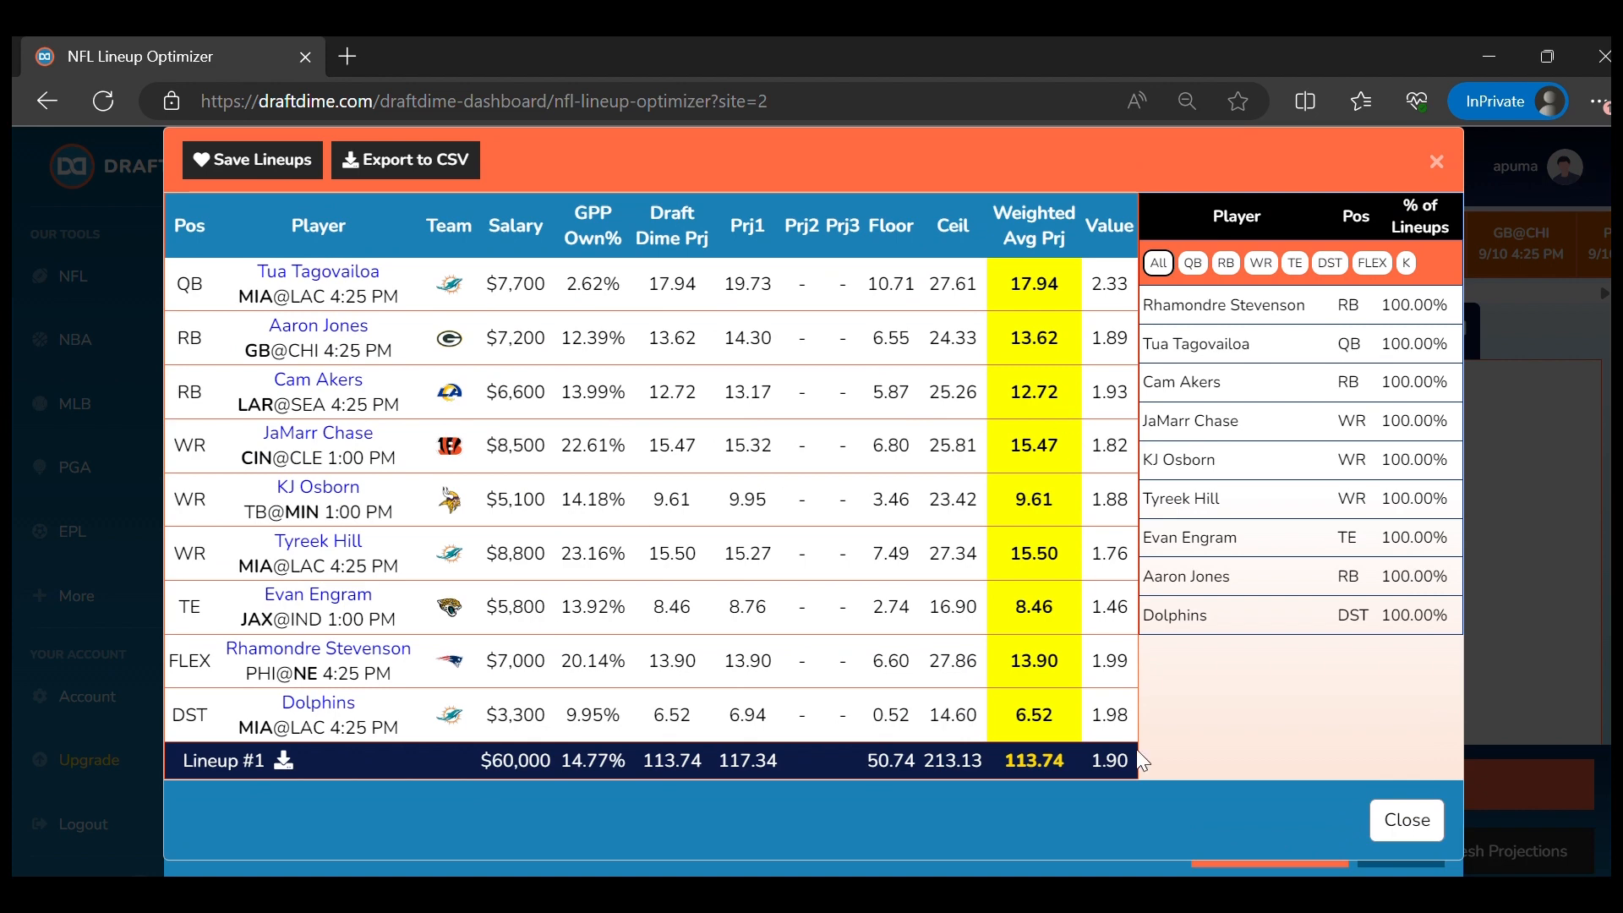
{"action": "left_click", "coordinate": [1404, 819]}
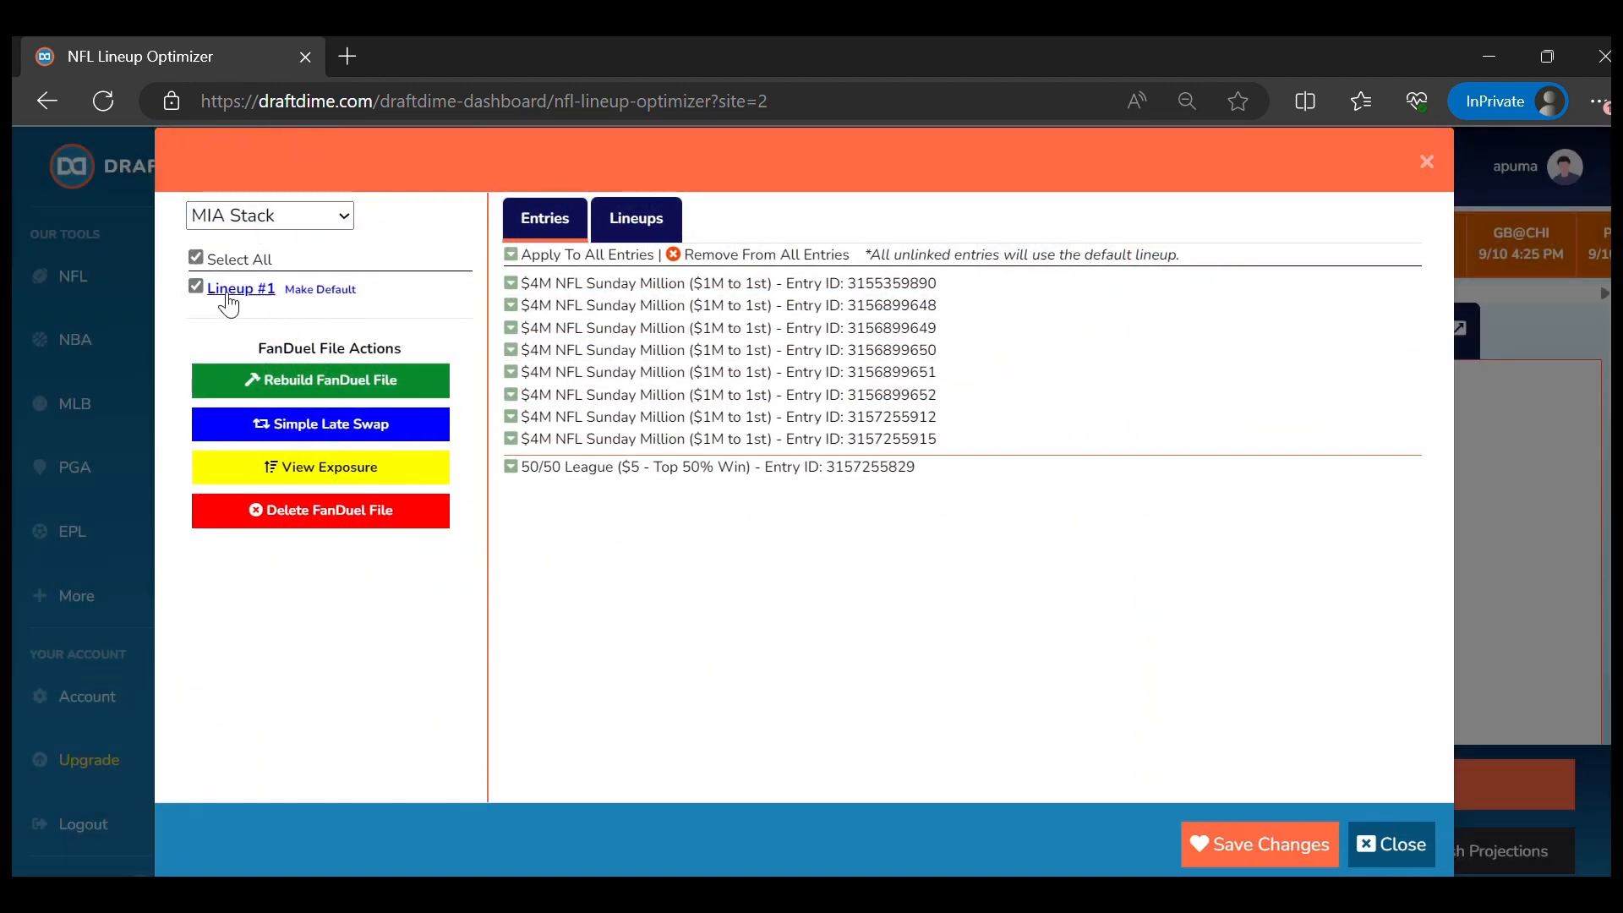
{"action": "left_click", "coordinate": [510, 284]}
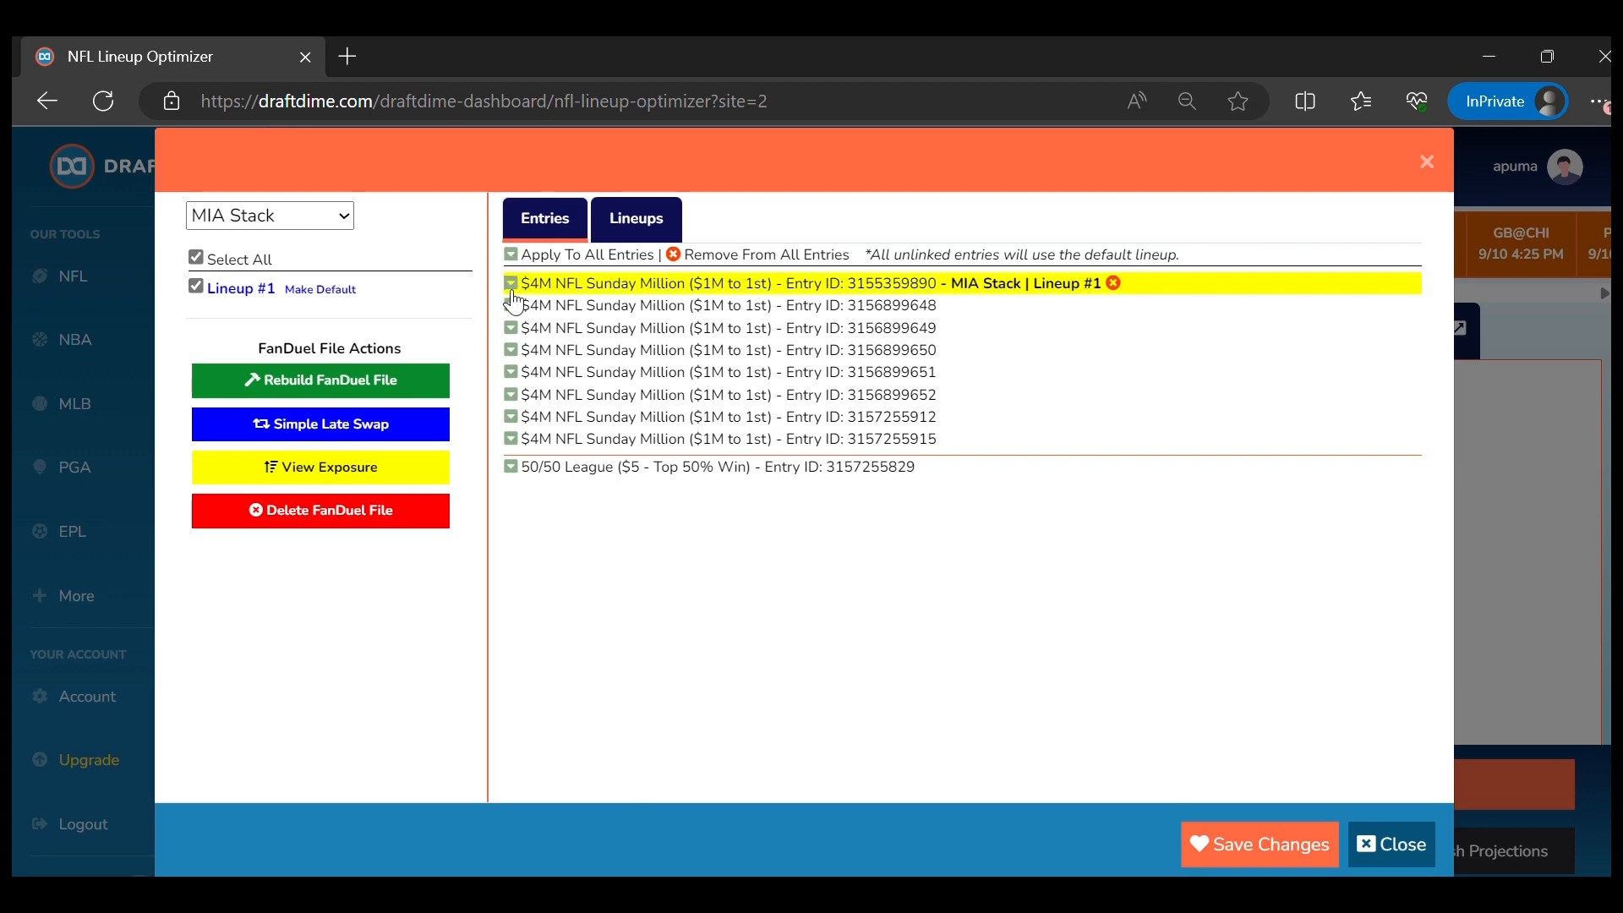
{"action": "left_click", "coordinate": [1263, 845]}
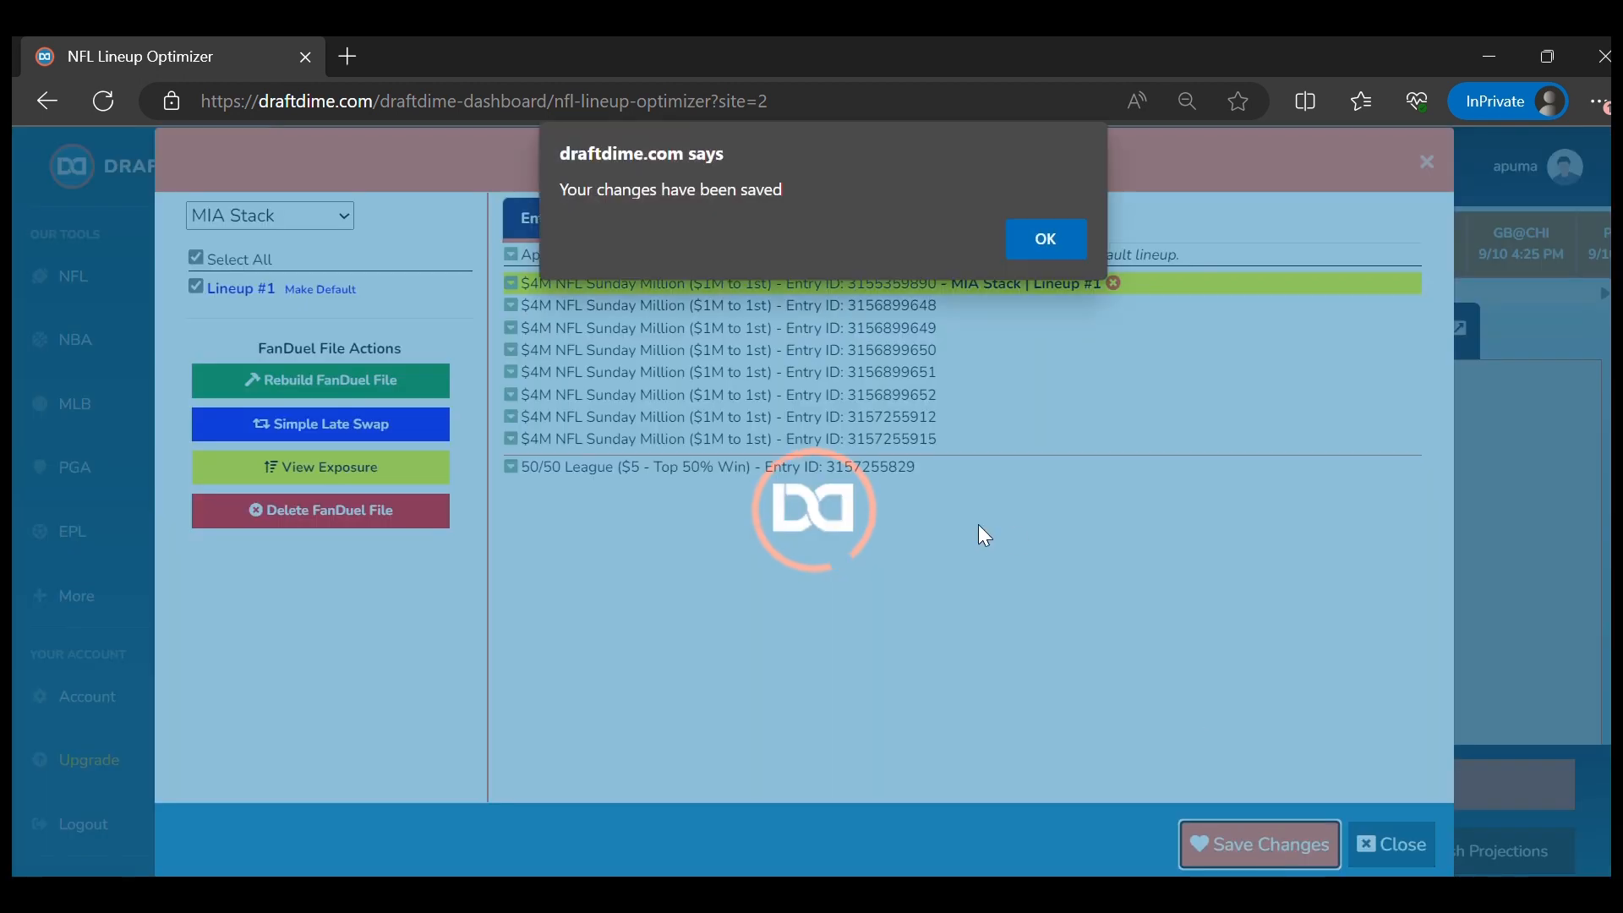
{"action": "left_click", "coordinate": [1027, 245]}
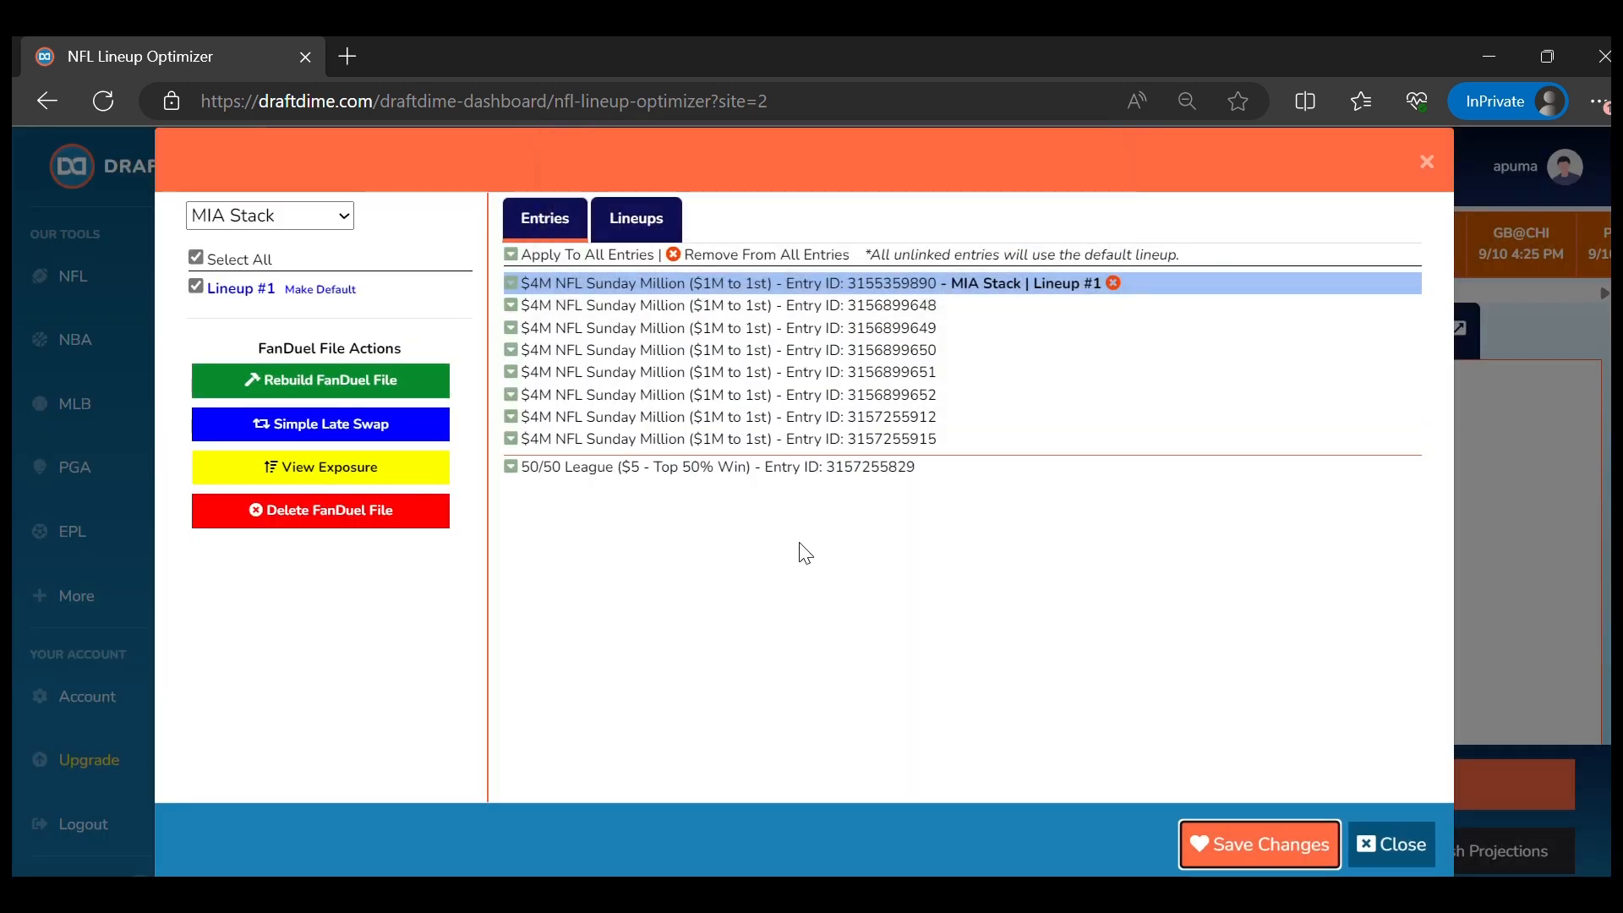
{"action": "left_click_drag", "start_coordinate": [645, 292], "coordinate": [734, 283]}
{"action": "left_click", "coordinate": [930, 632]}
Switch the CSV editor to the High Upside lineup set and view the players in its Lineup #1
{"action": "left_click", "coordinate": [280, 226]}
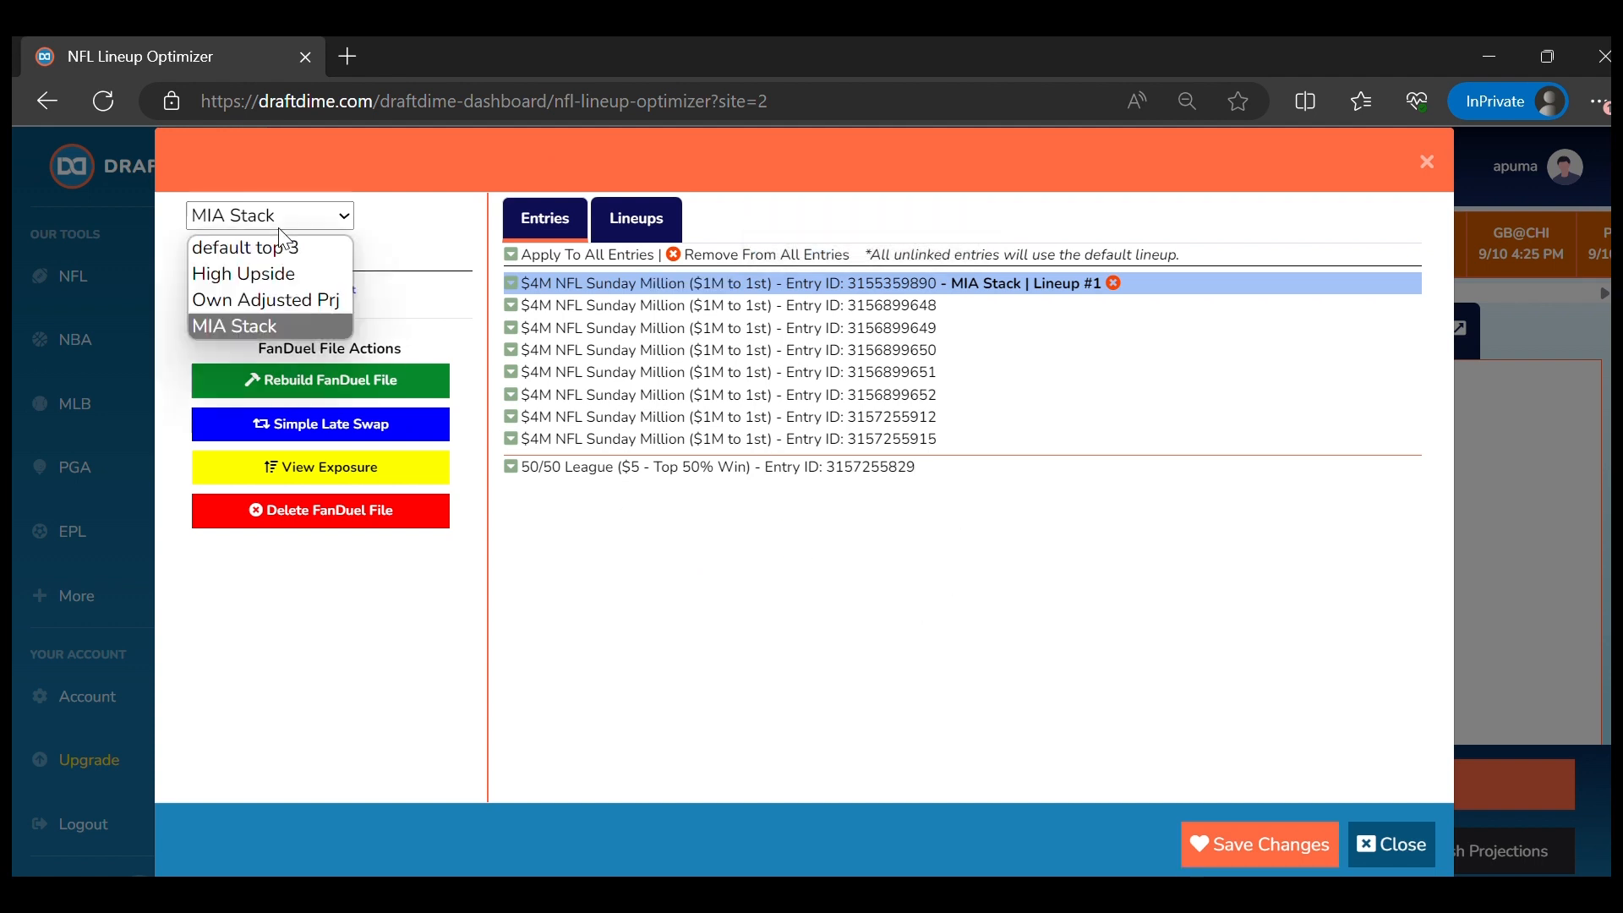
{"action": "left_click", "coordinate": [278, 274]}
{"action": "left_click", "coordinate": [245, 289]}
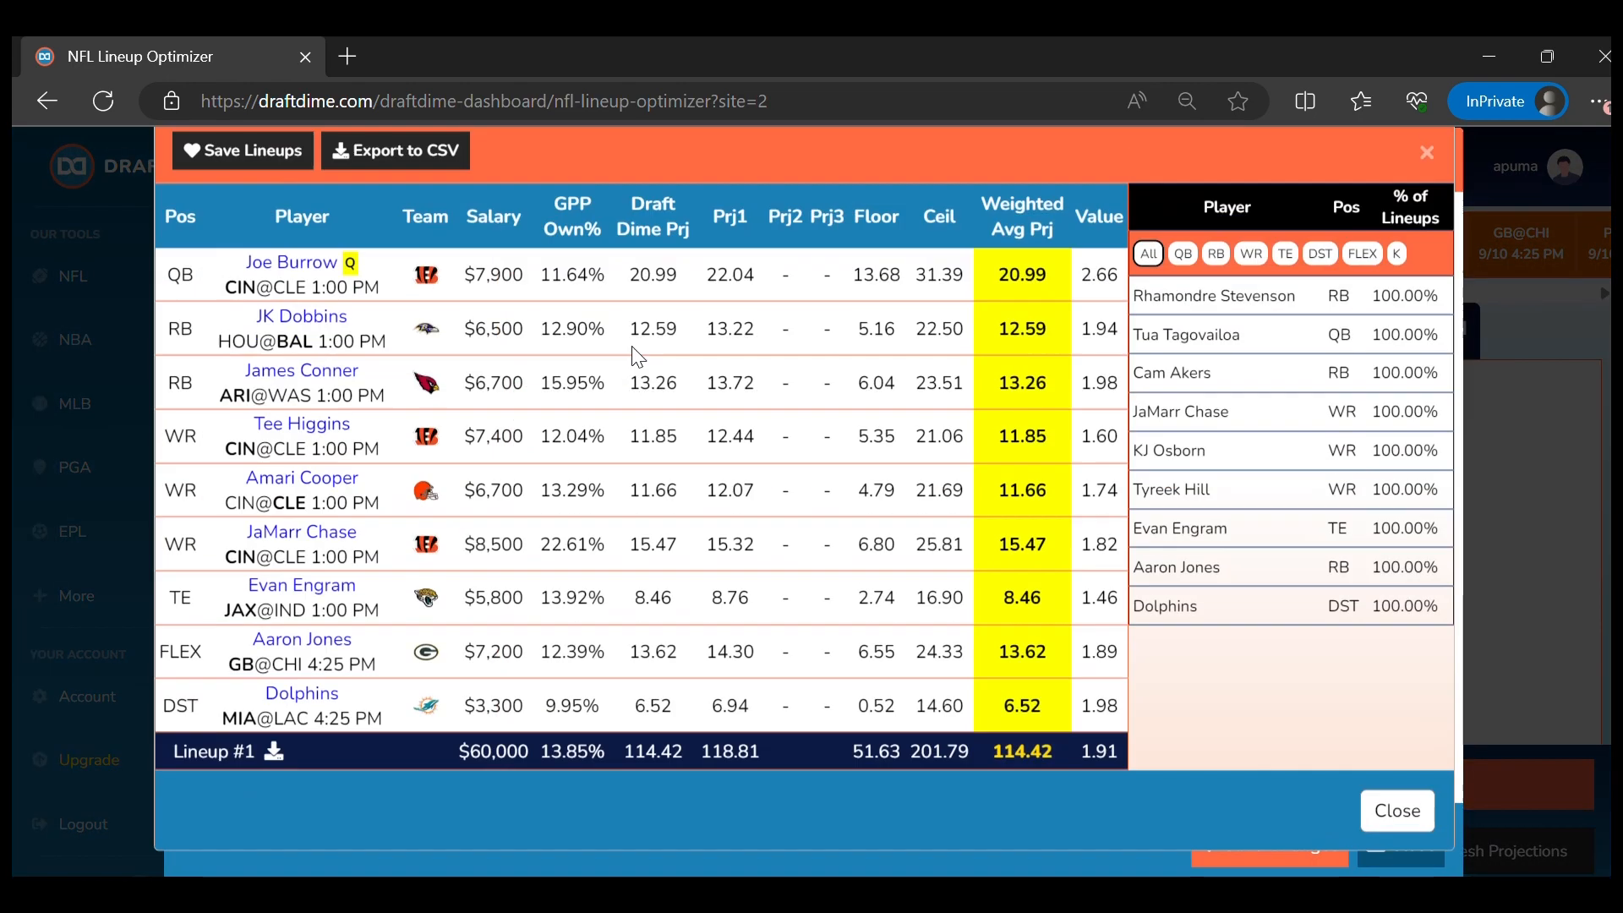
{"action": "left_click", "coordinate": [1428, 161]}
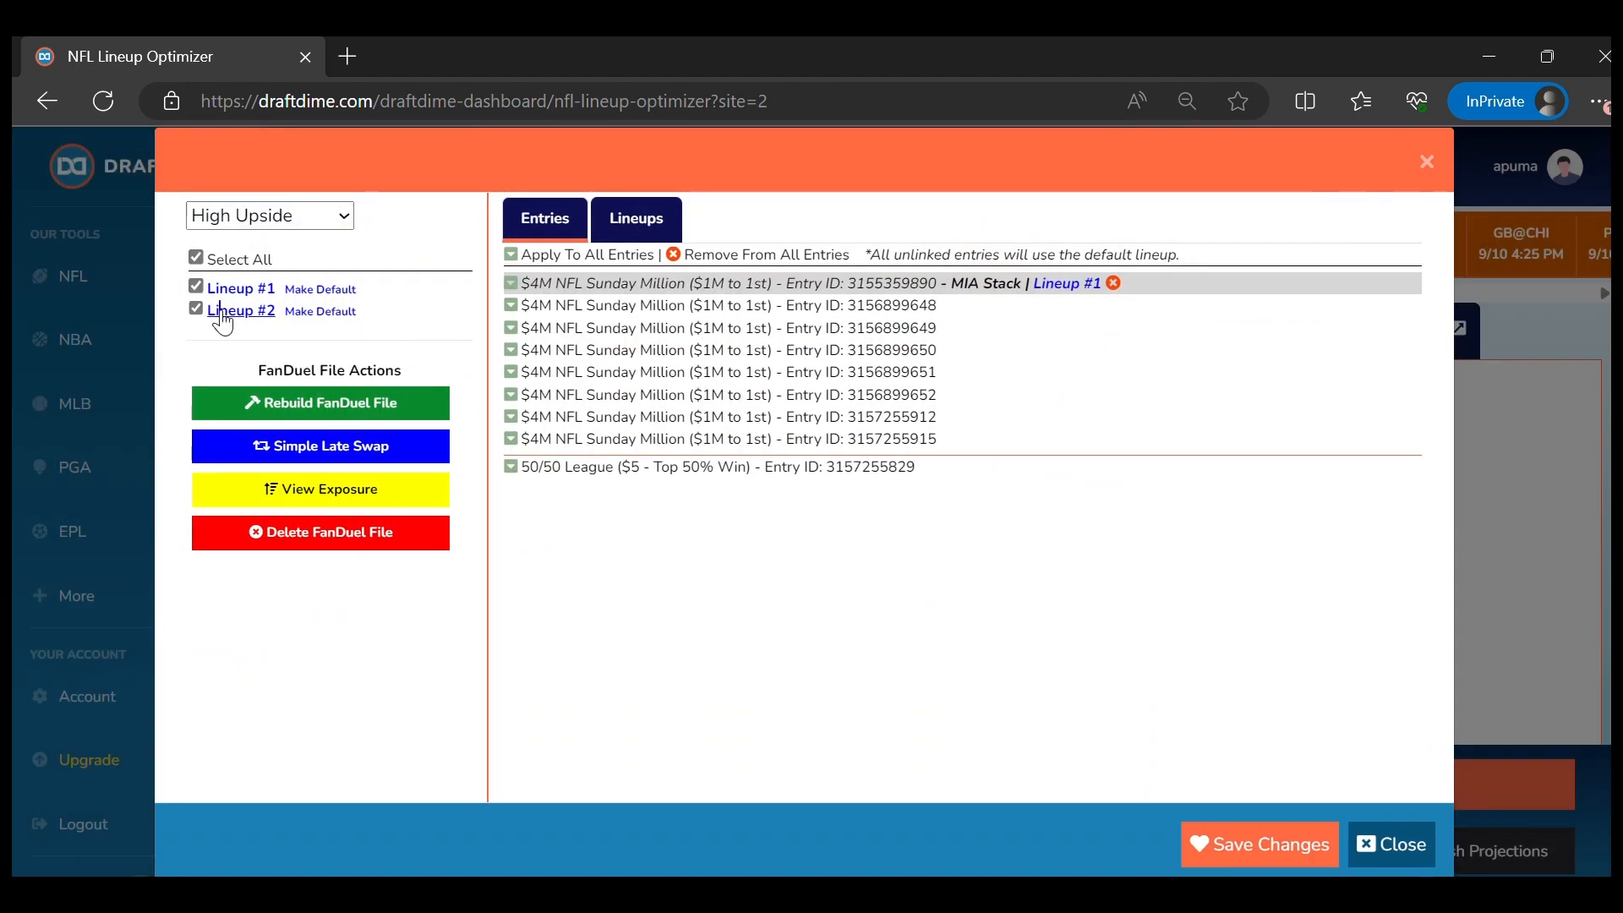
Link High Upside Lineup #1 alone to the second $4M NFL Sunday Million entry, Lineup #2 alone to the third, and save the changes
{"action": "left_click", "coordinate": [222, 312]}
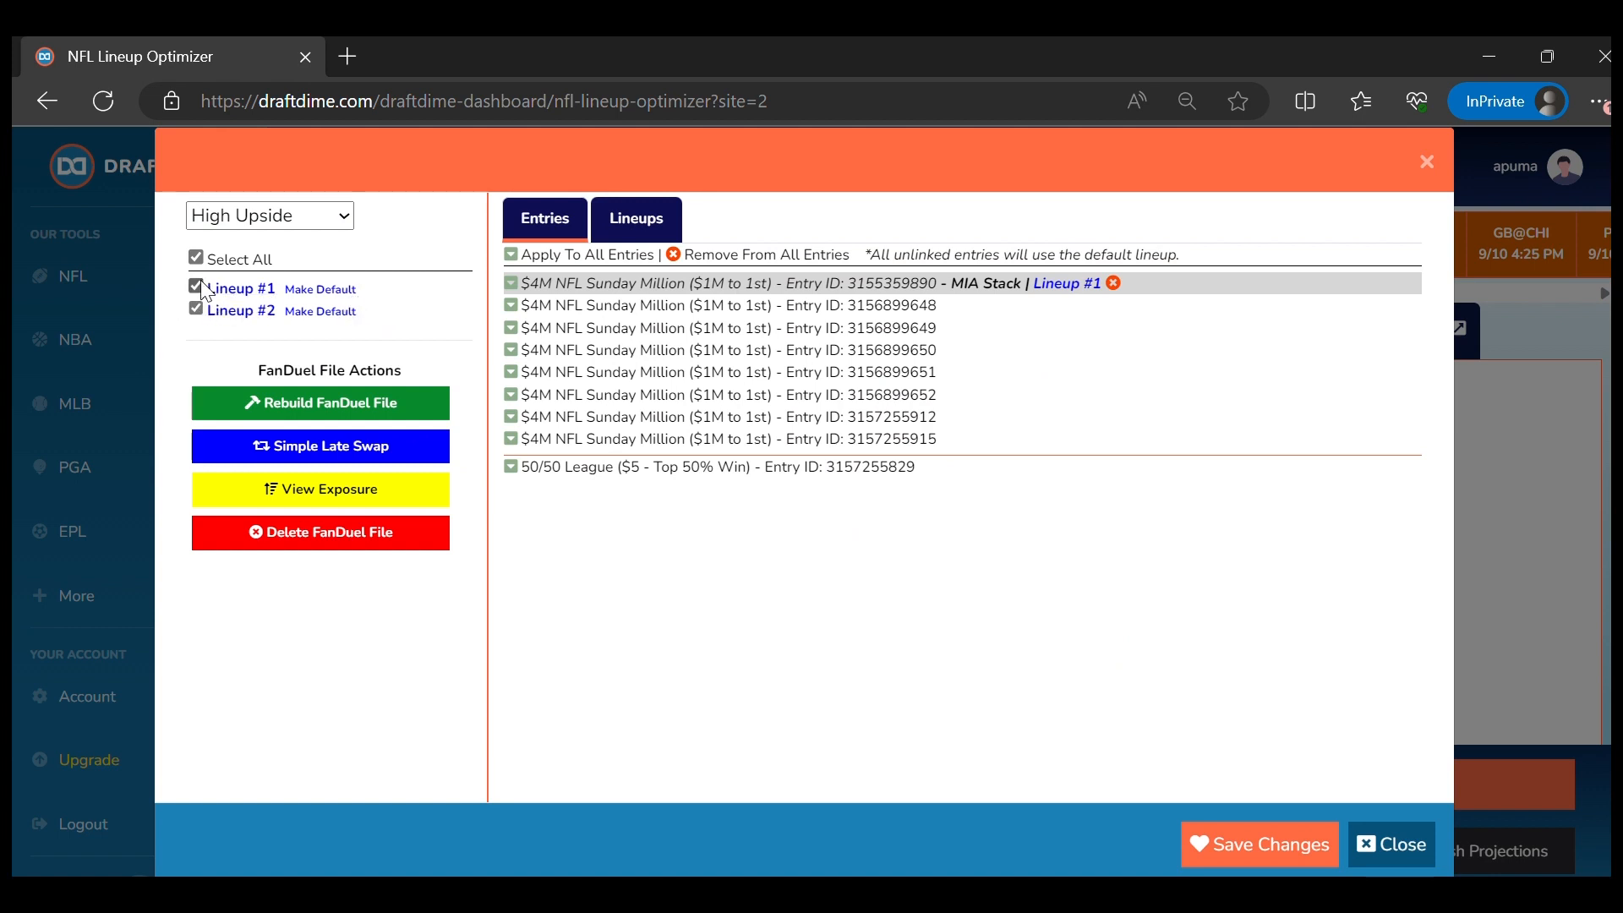
{"action": "left_click", "coordinate": [197, 287]}
{"action": "left_click", "coordinate": [197, 310]}
{"action": "left_click", "coordinate": [196, 286]}
{"action": "left_click", "coordinate": [509, 306]}
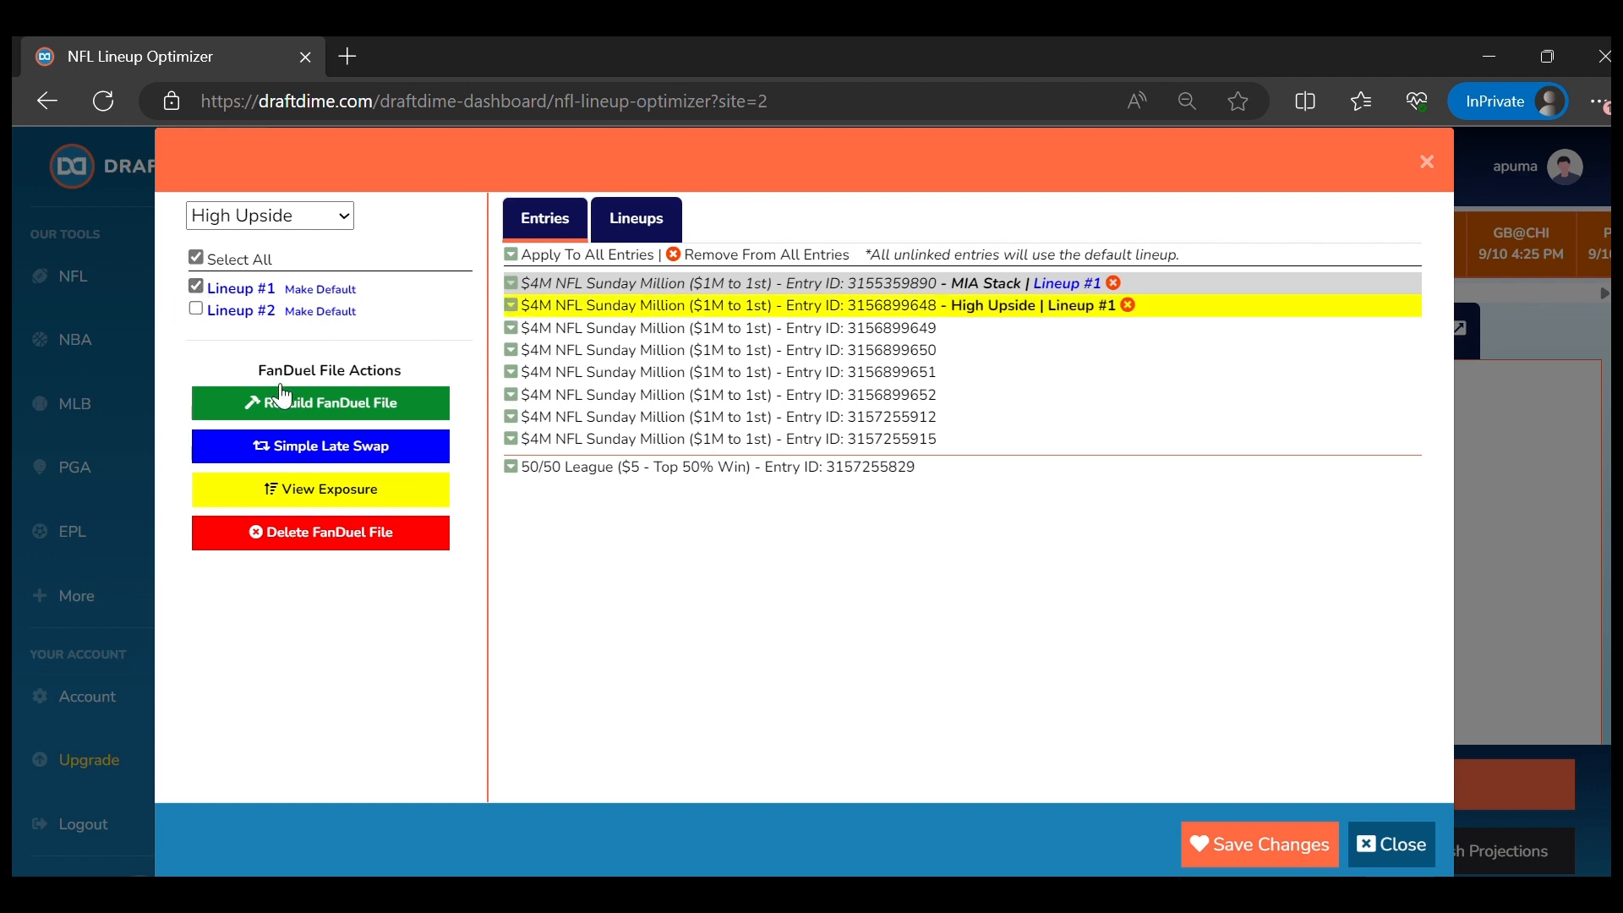
{"action": "left_click", "coordinate": [197, 309]}
{"action": "left_click", "coordinate": [510, 327]}
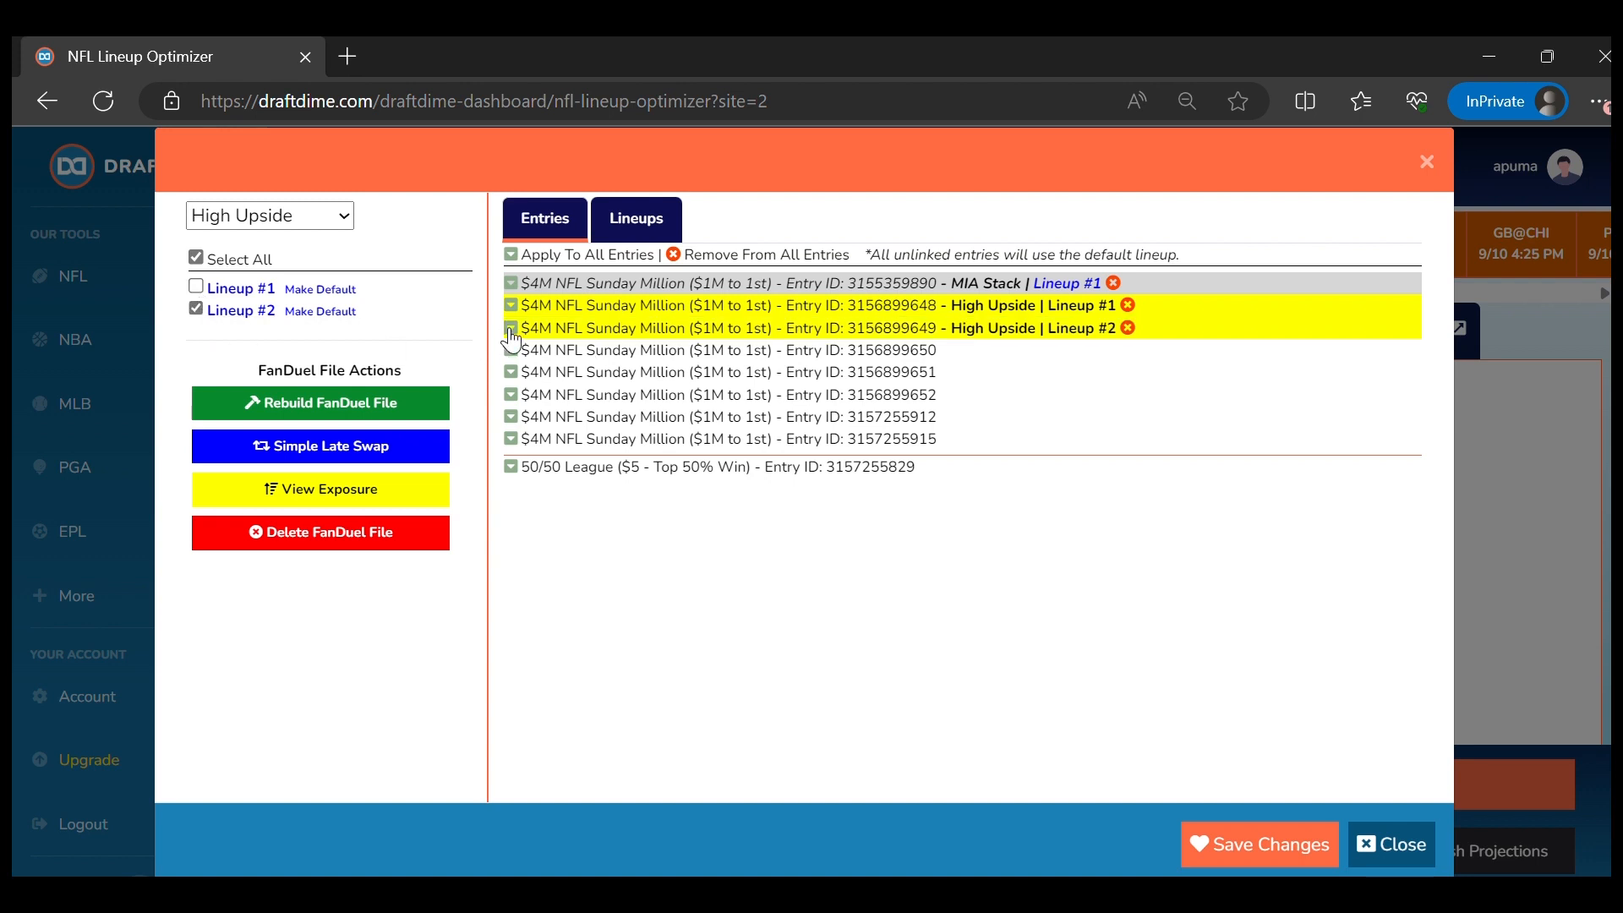
{"action": "left_click", "coordinate": [1232, 845]}
{"action": "left_click", "coordinate": [1039, 238]}
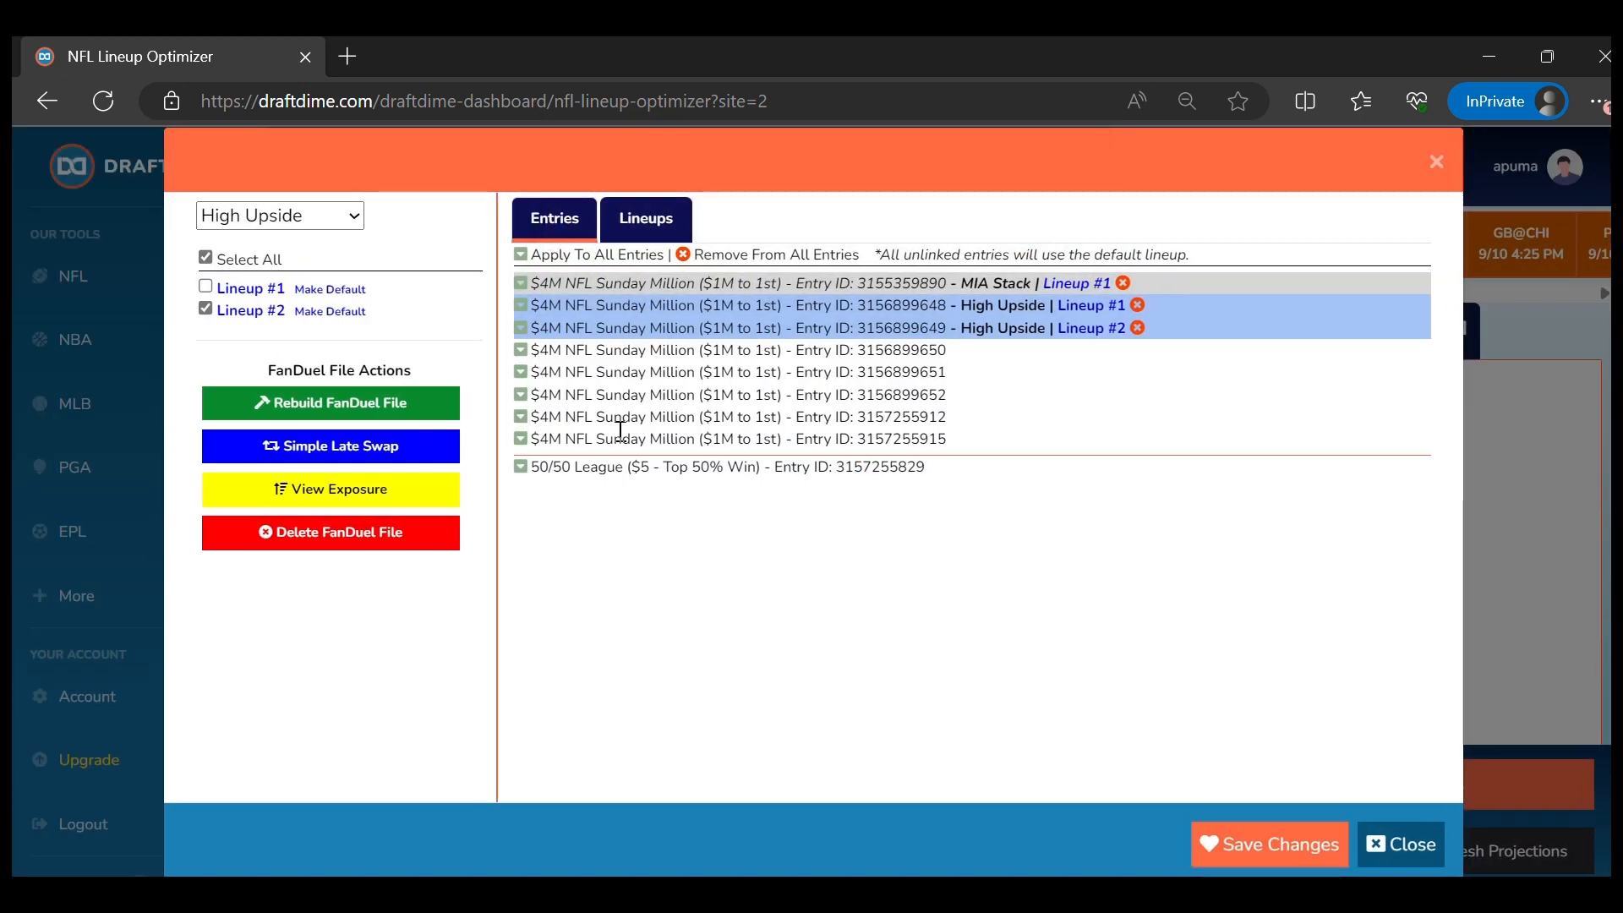
Remove the High Upside lineups from the second and third Sunday Million entries and save the changes
{"action": "left_click", "coordinate": [1136, 305]}
{"action": "left_click", "coordinate": [1138, 328]}
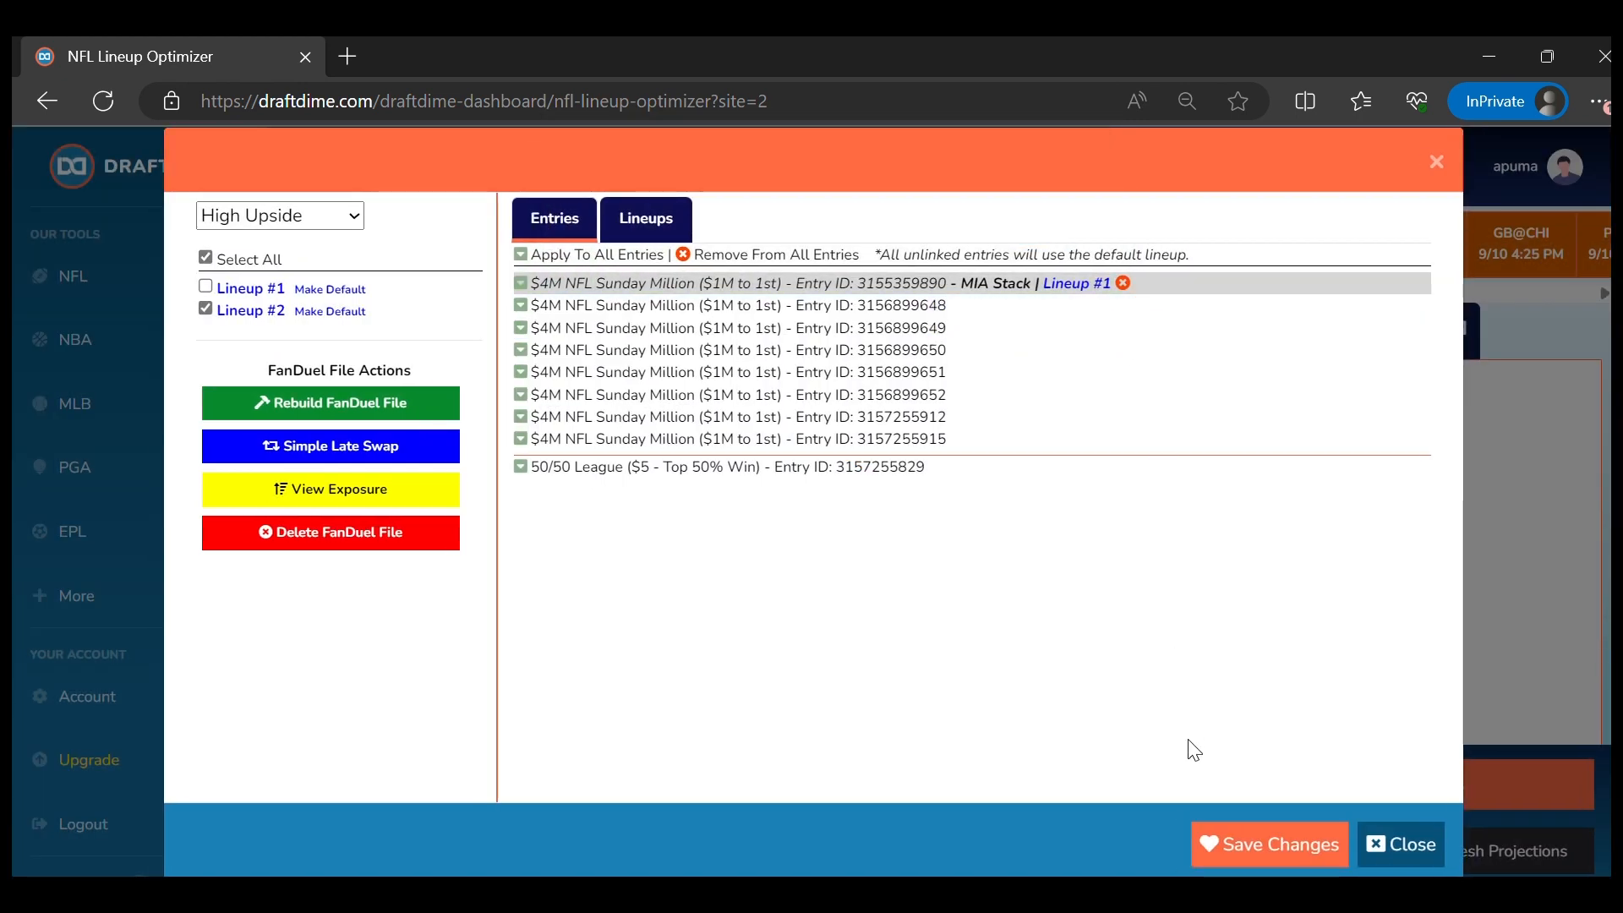
{"action": "left_click", "coordinate": [1239, 844]}
{"action": "left_click", "coordinate": [1041, 239]}
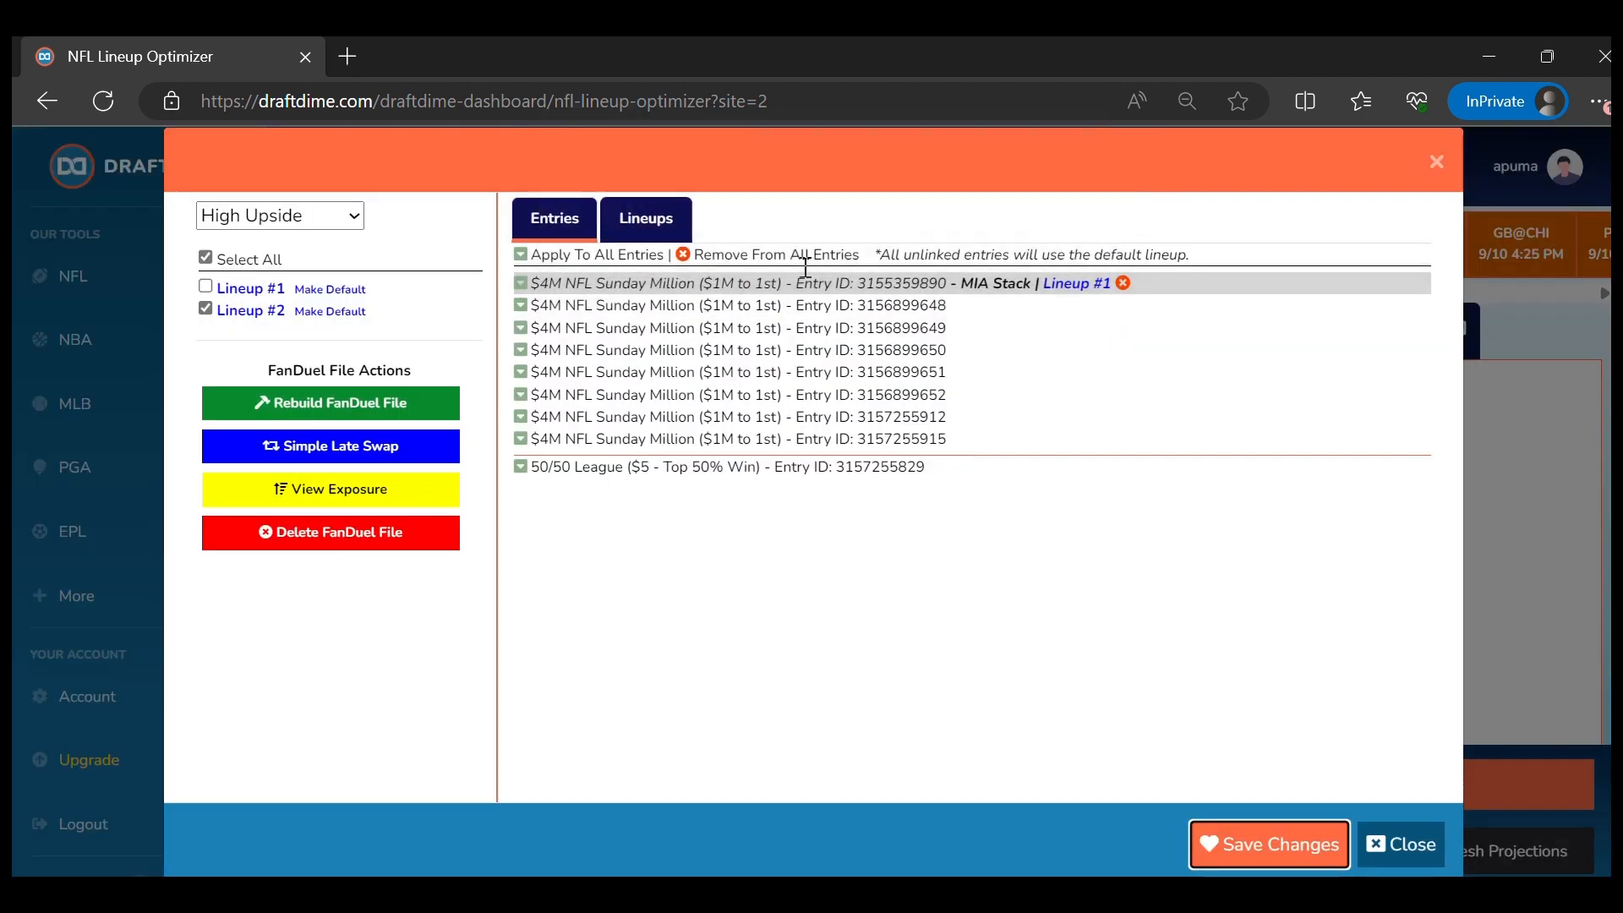
Select all High Upside lineups, apply them together starting at the second Sunday Million entry, and save the changes
{"action": "left_click", "coordinate": [216, 261]}
{"action": "left_click", "coordinate": [217, 261]}
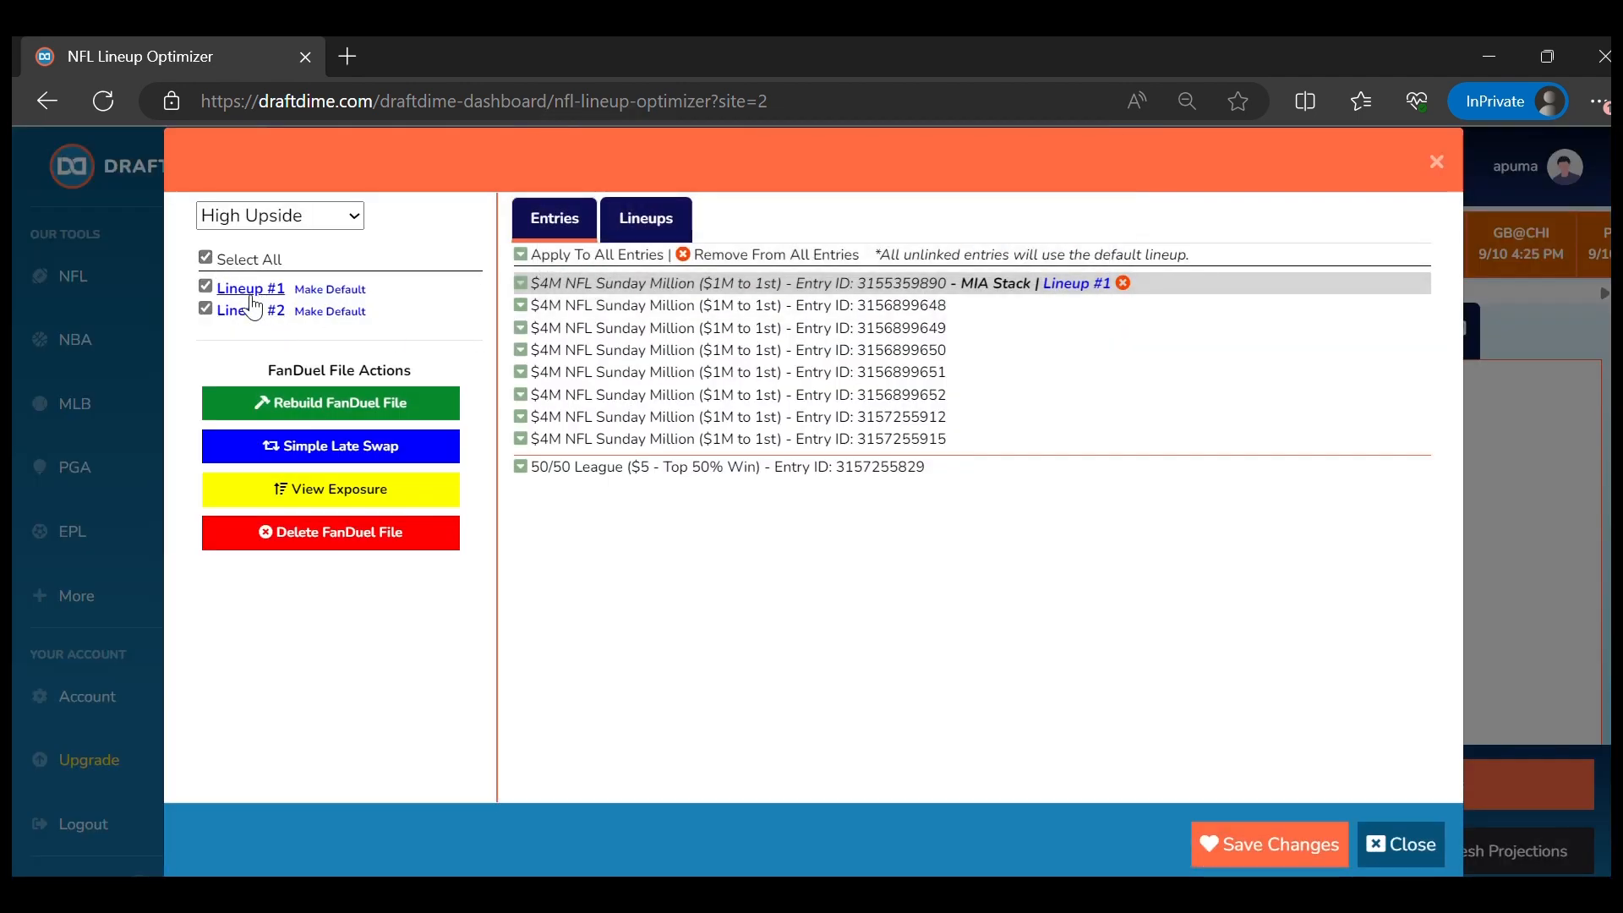
{"action": "left_click", "coordinate": [519, 308]}
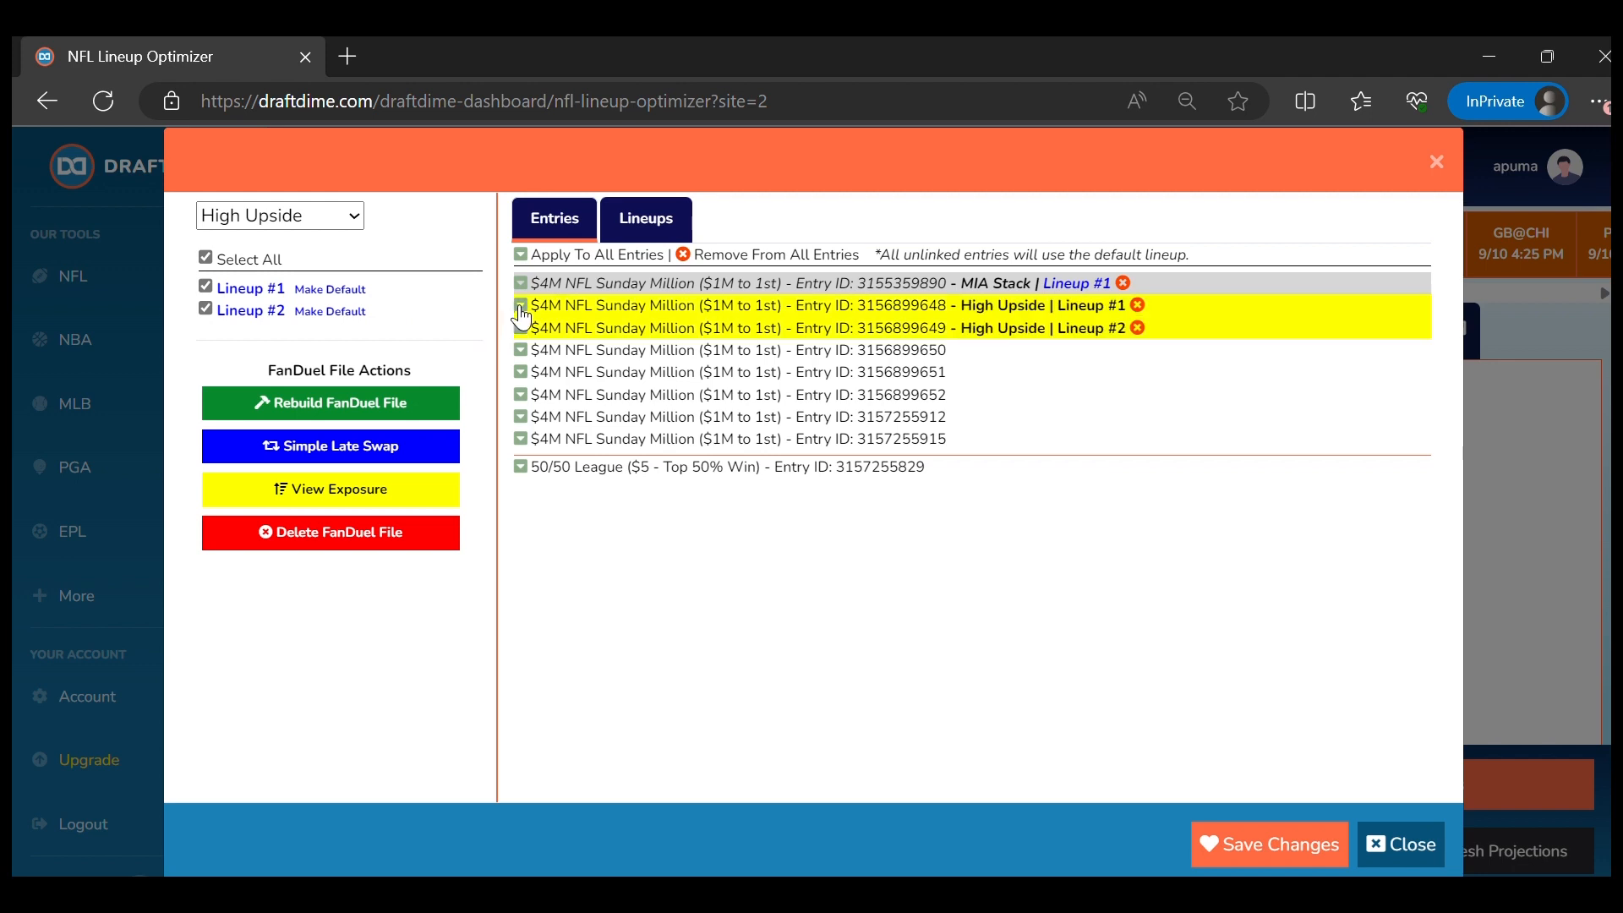
{"action": "left_click_drag", "start_coordinate": [540, 304], "coordinate": [694, 328]}
{"action": "left_click", "coordinate": [849, 602]}
{"action": "left_click", "coordinate": [1302, 860]}
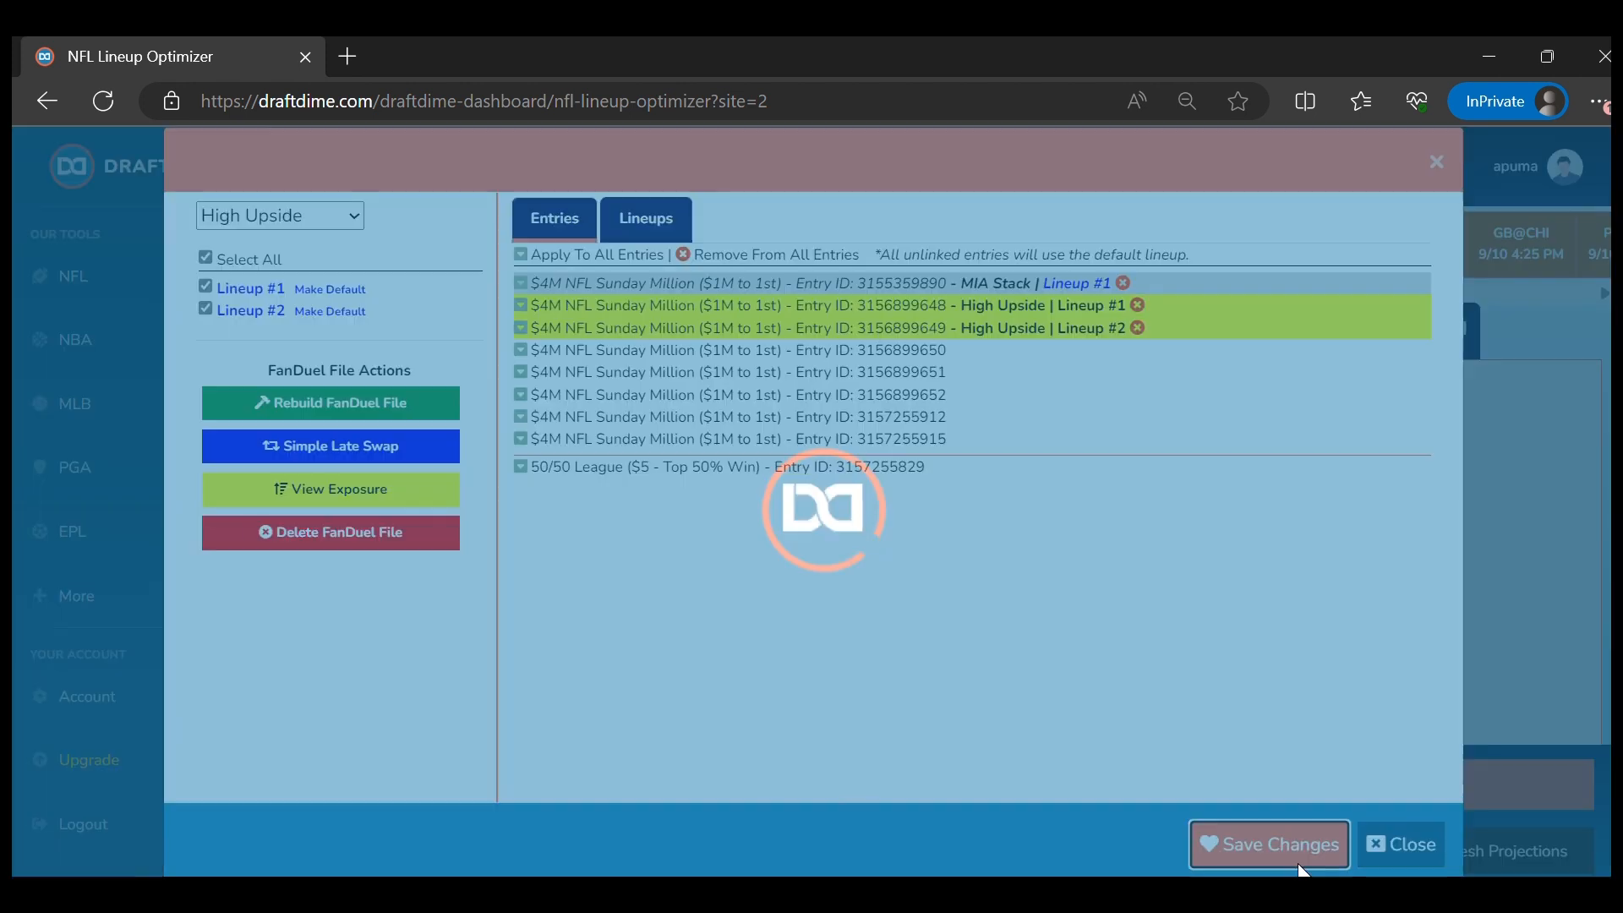
{"action": "left_click", "coordinate": [1036, 252]}
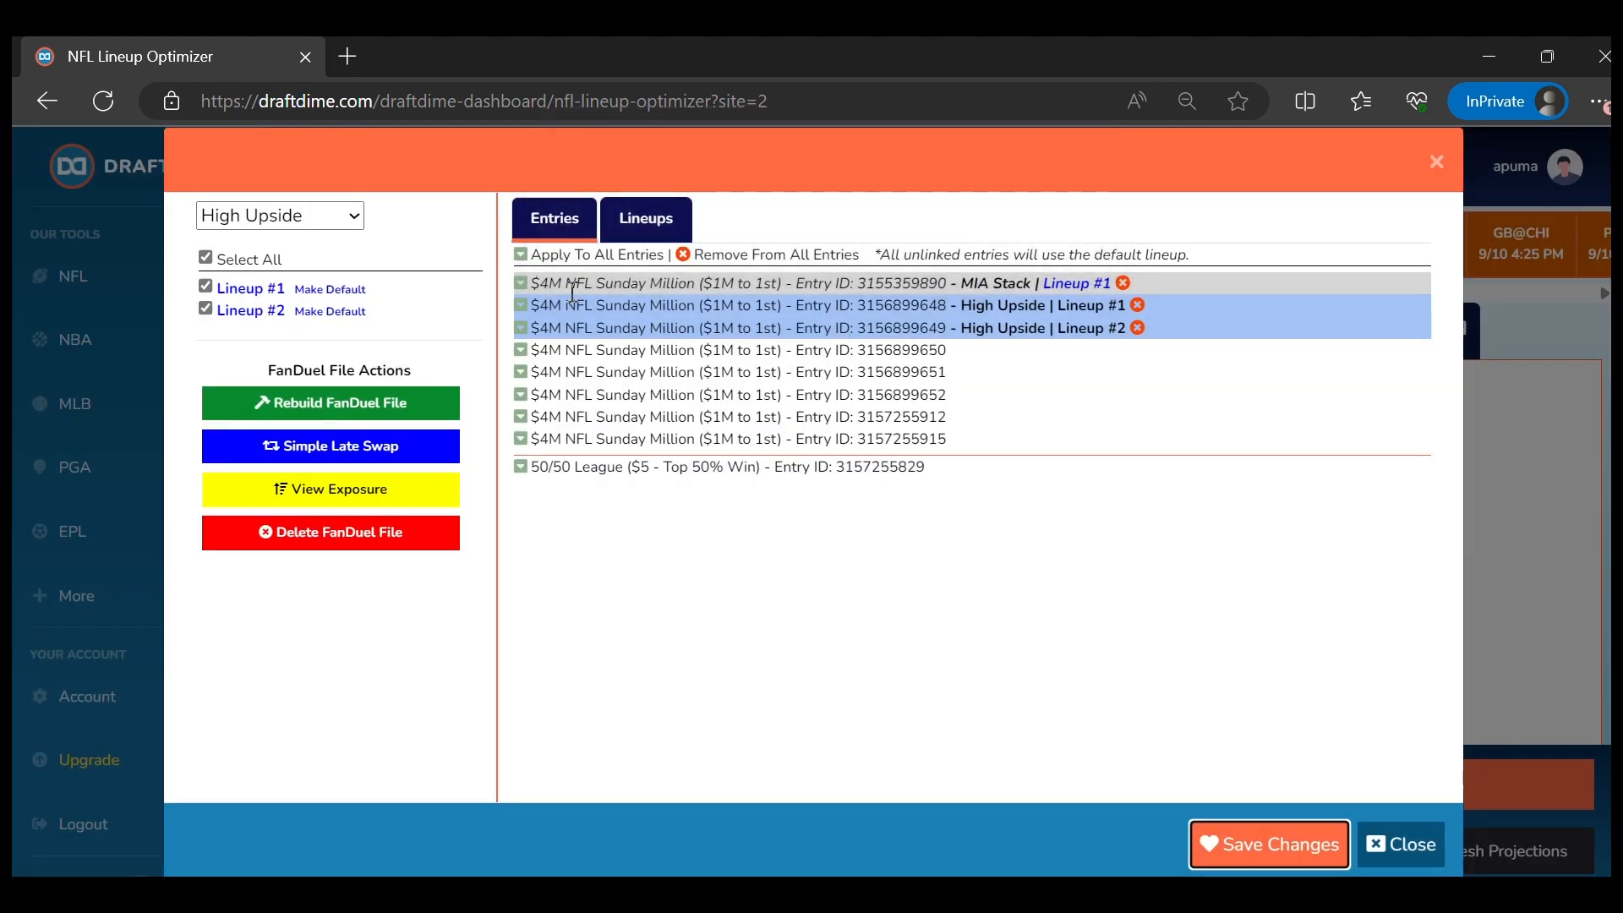
Link Lineup #1 of the Own Adjusted Prj set to the fourth Sunday Million entry and save the changes
{"action": "left_click", "coordinate": [286, 218]}
{"action": "left_click", "coordinate": [292, 303]}
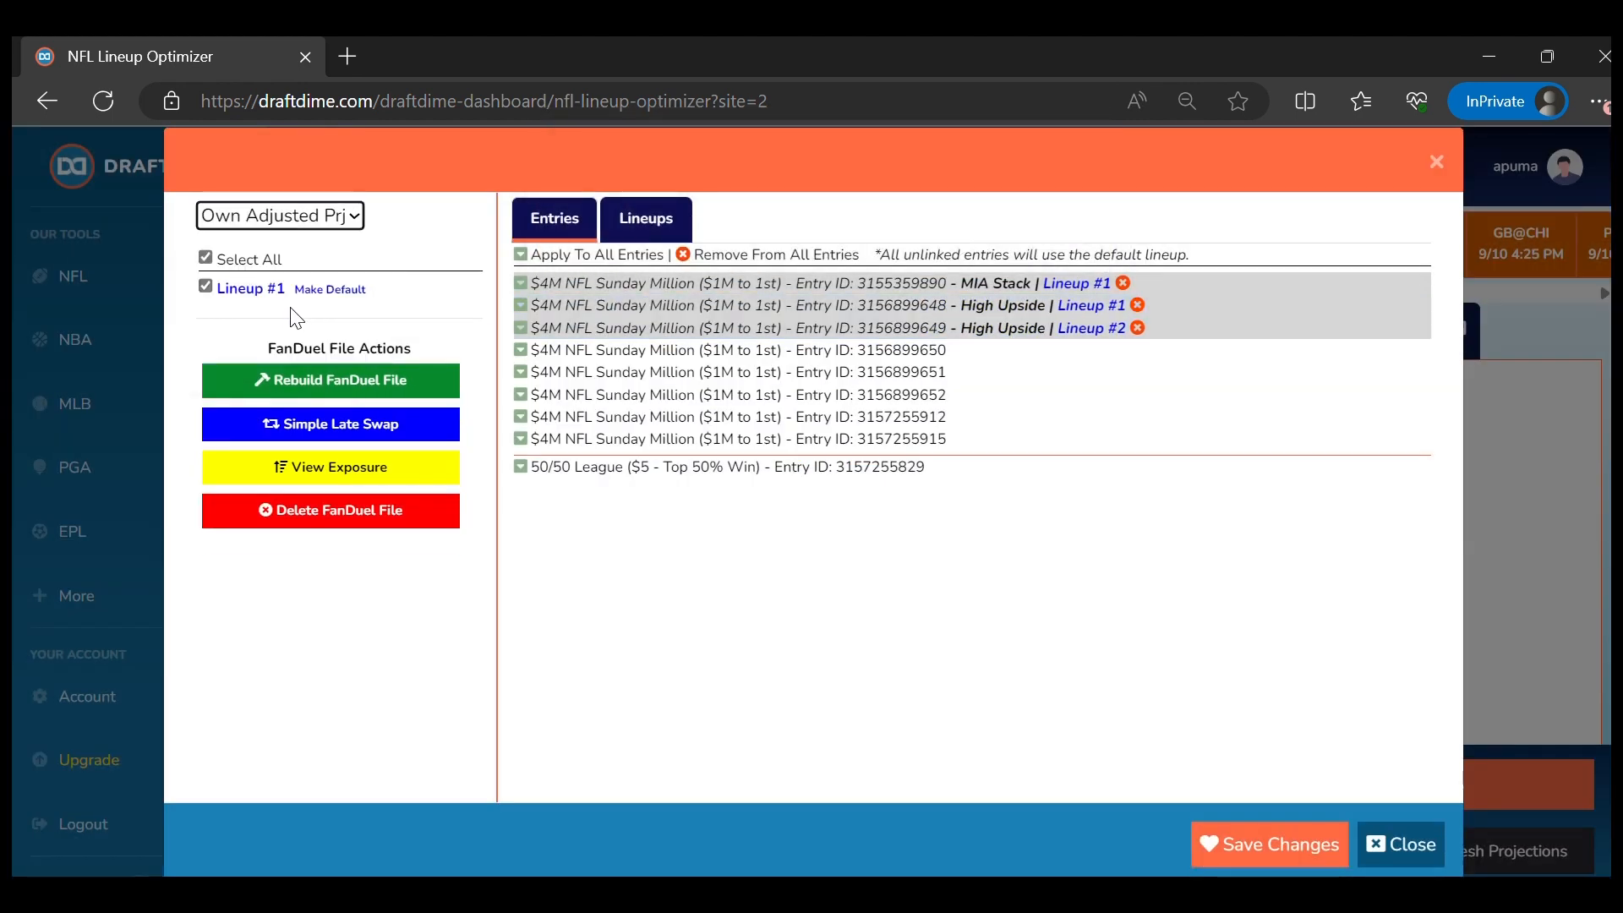
{"action": "left_click", "coordinate": [521, 350]}
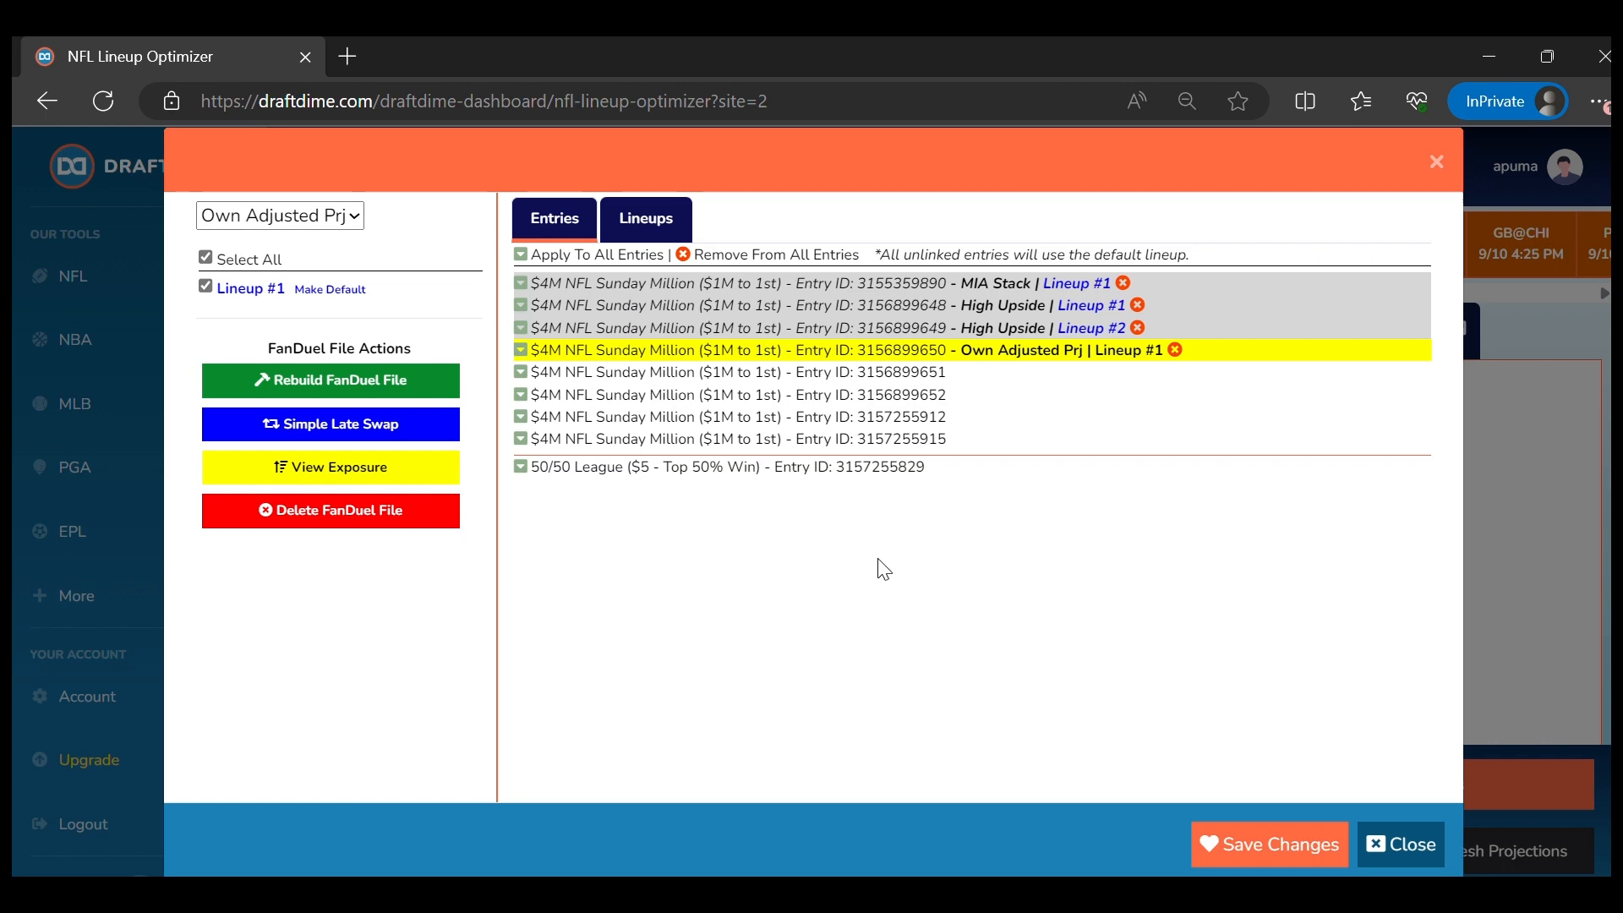
{"action": "left_click", "coordinate": [1269, 860]}
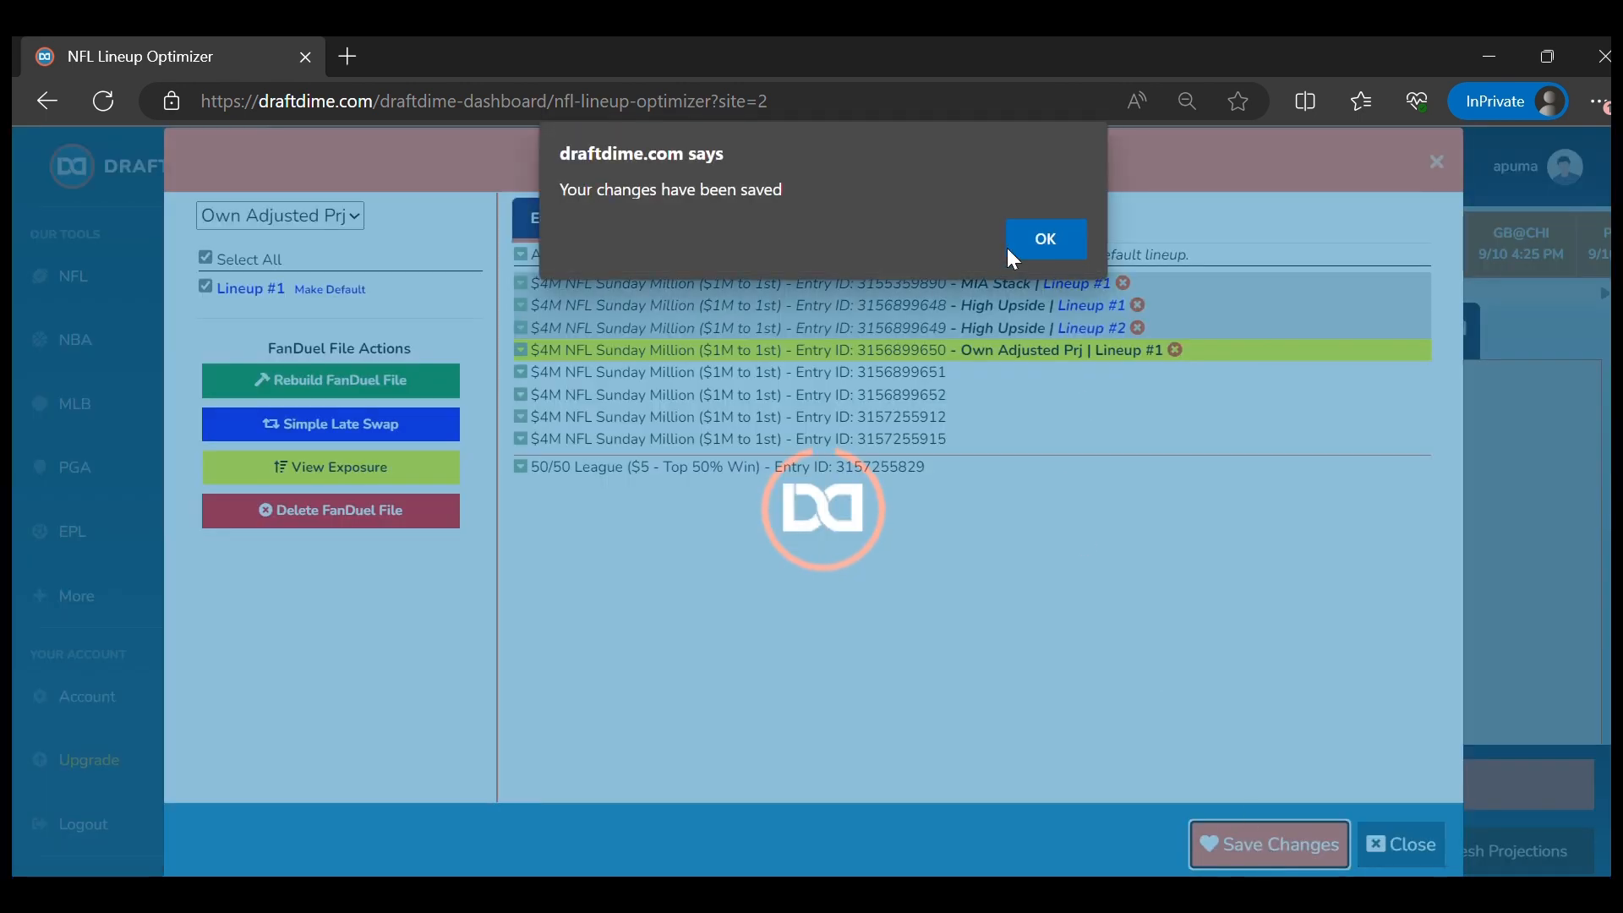
{"action": "left_click", "coordinate": [1038, 245]}
Apply all three lineups of the default top 3 set starting at the fifth Sunday Million entry and save the changes
{"action": "left_click", "coordinate": [279, 218]}
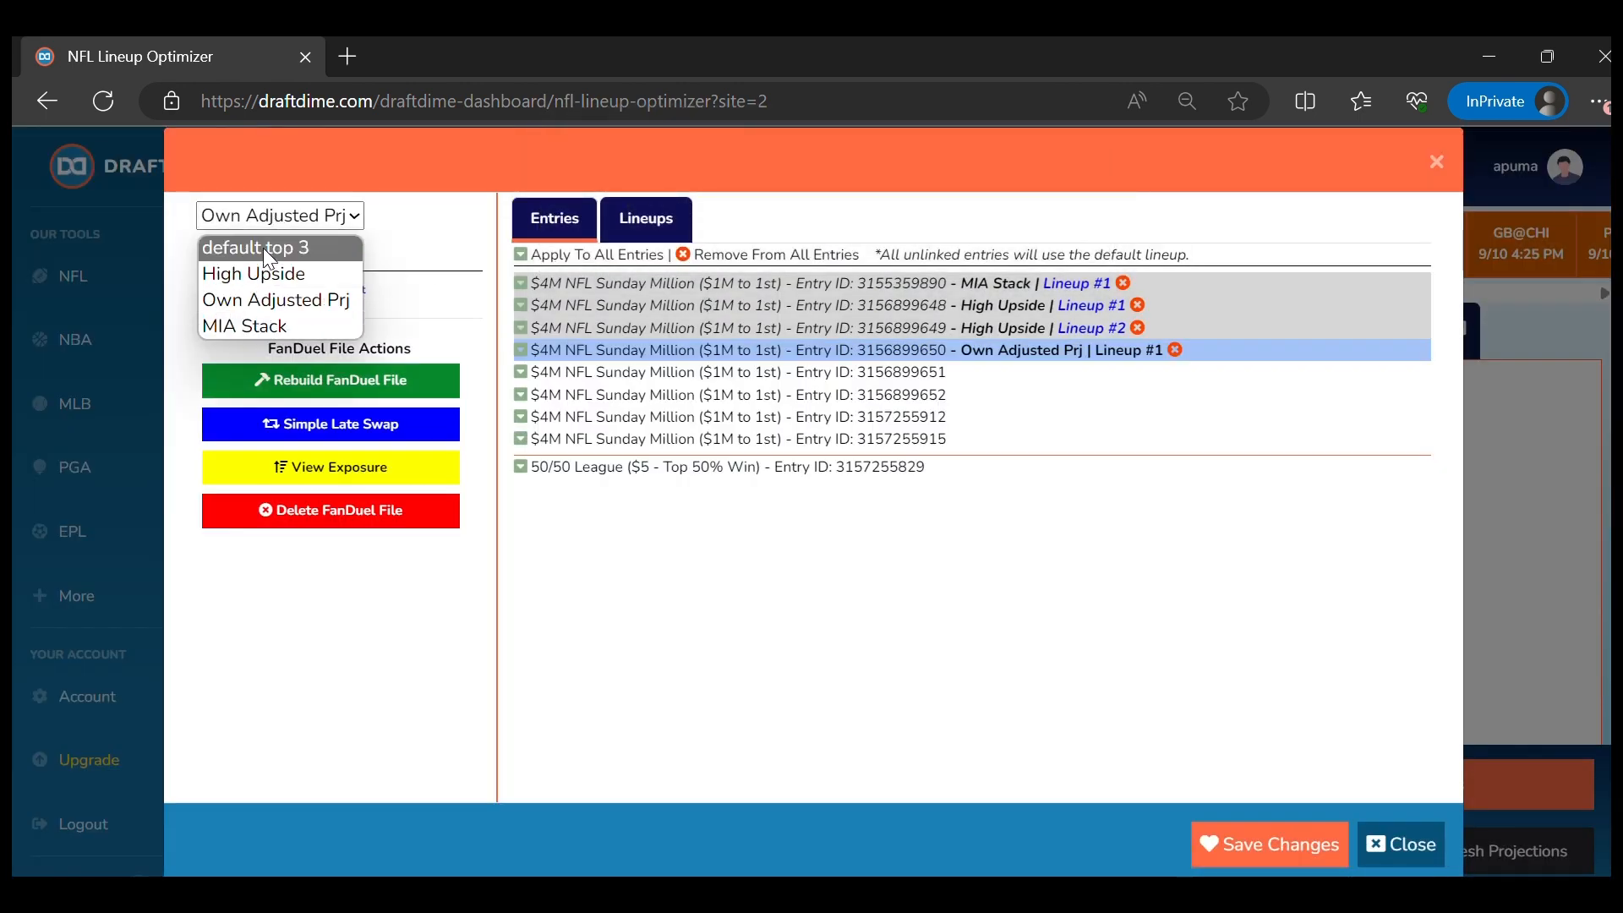
{"action": "left_click", "coordinate": [262, 247]}
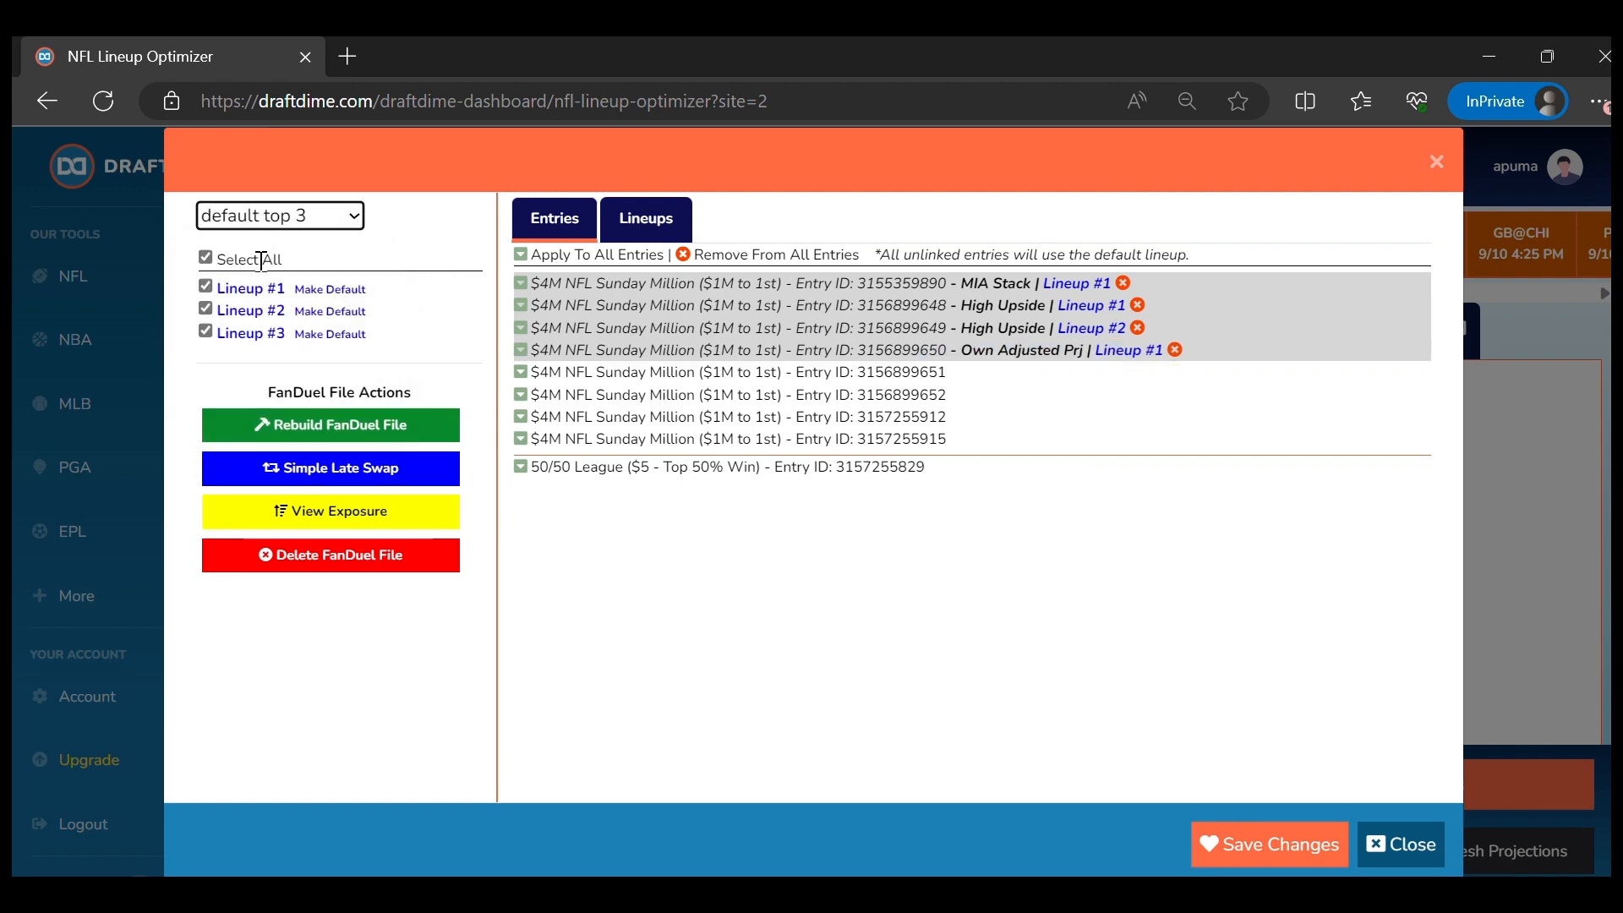
{"action": "left_click", "coordinate": [522, 374]}
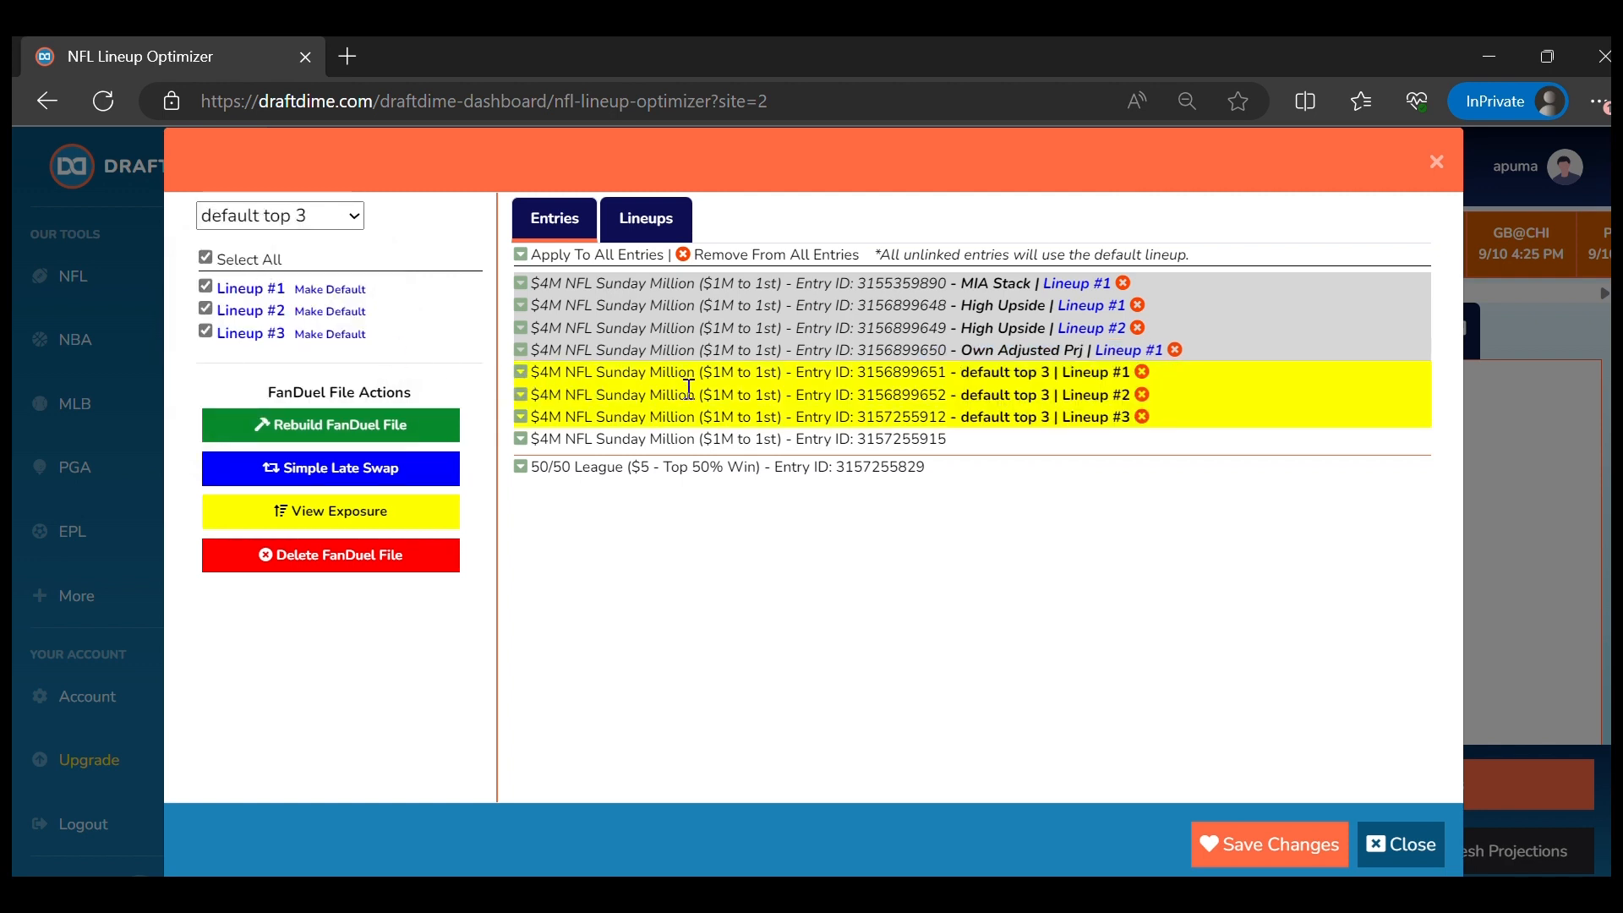
{"action": "left_click", "coordinate": [1254, 828]}
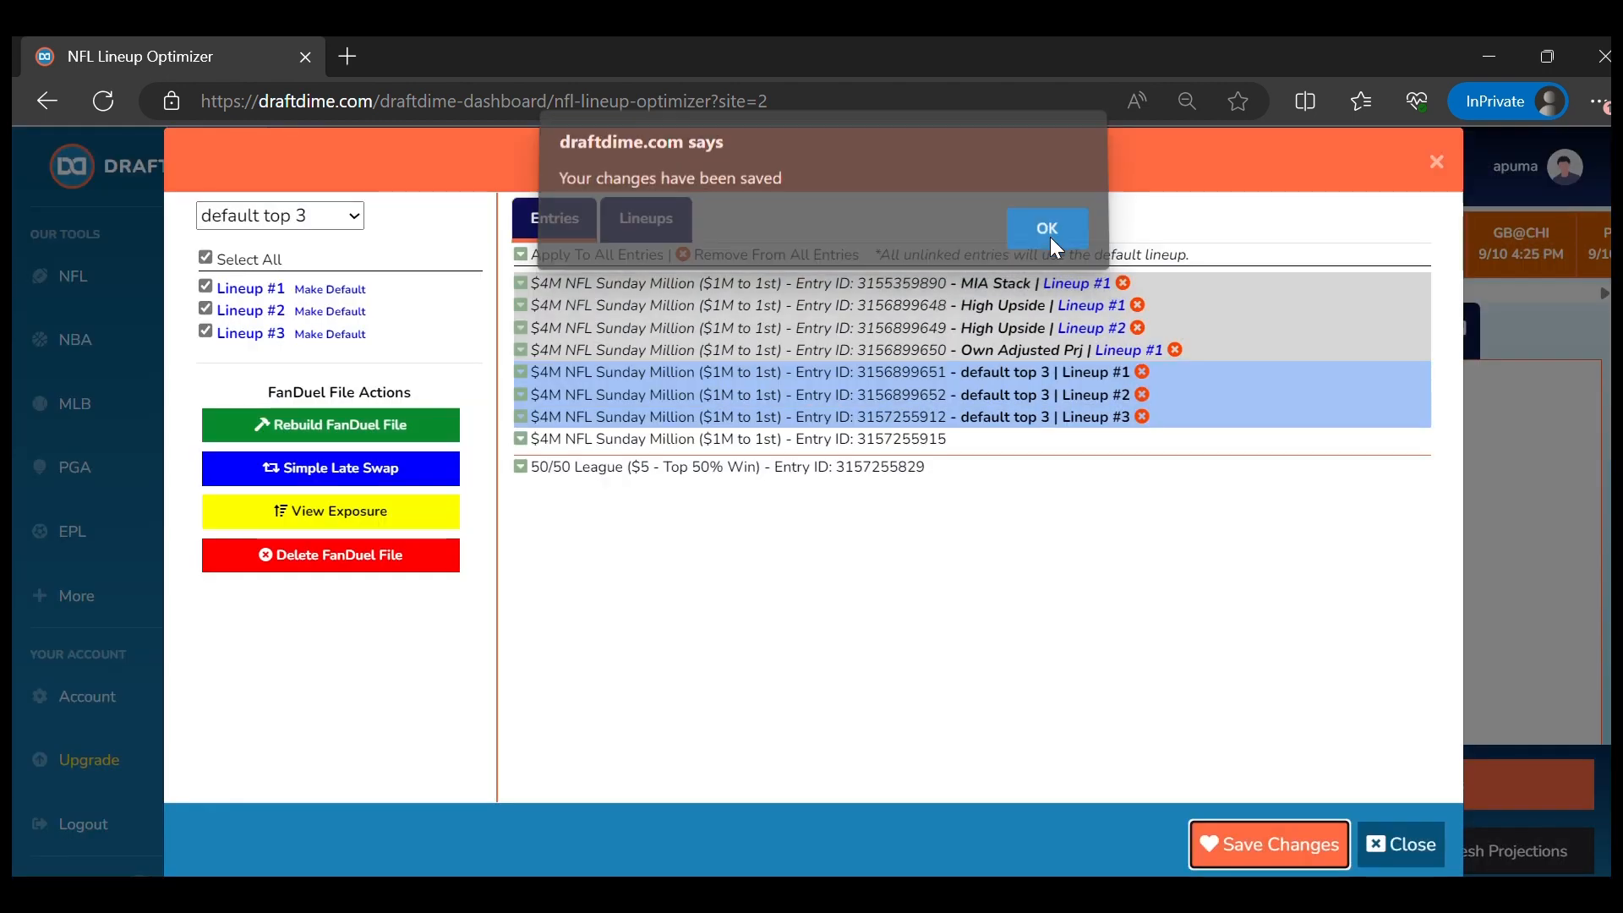
{"action": "left_click", "coordinate": [1048, 230]}
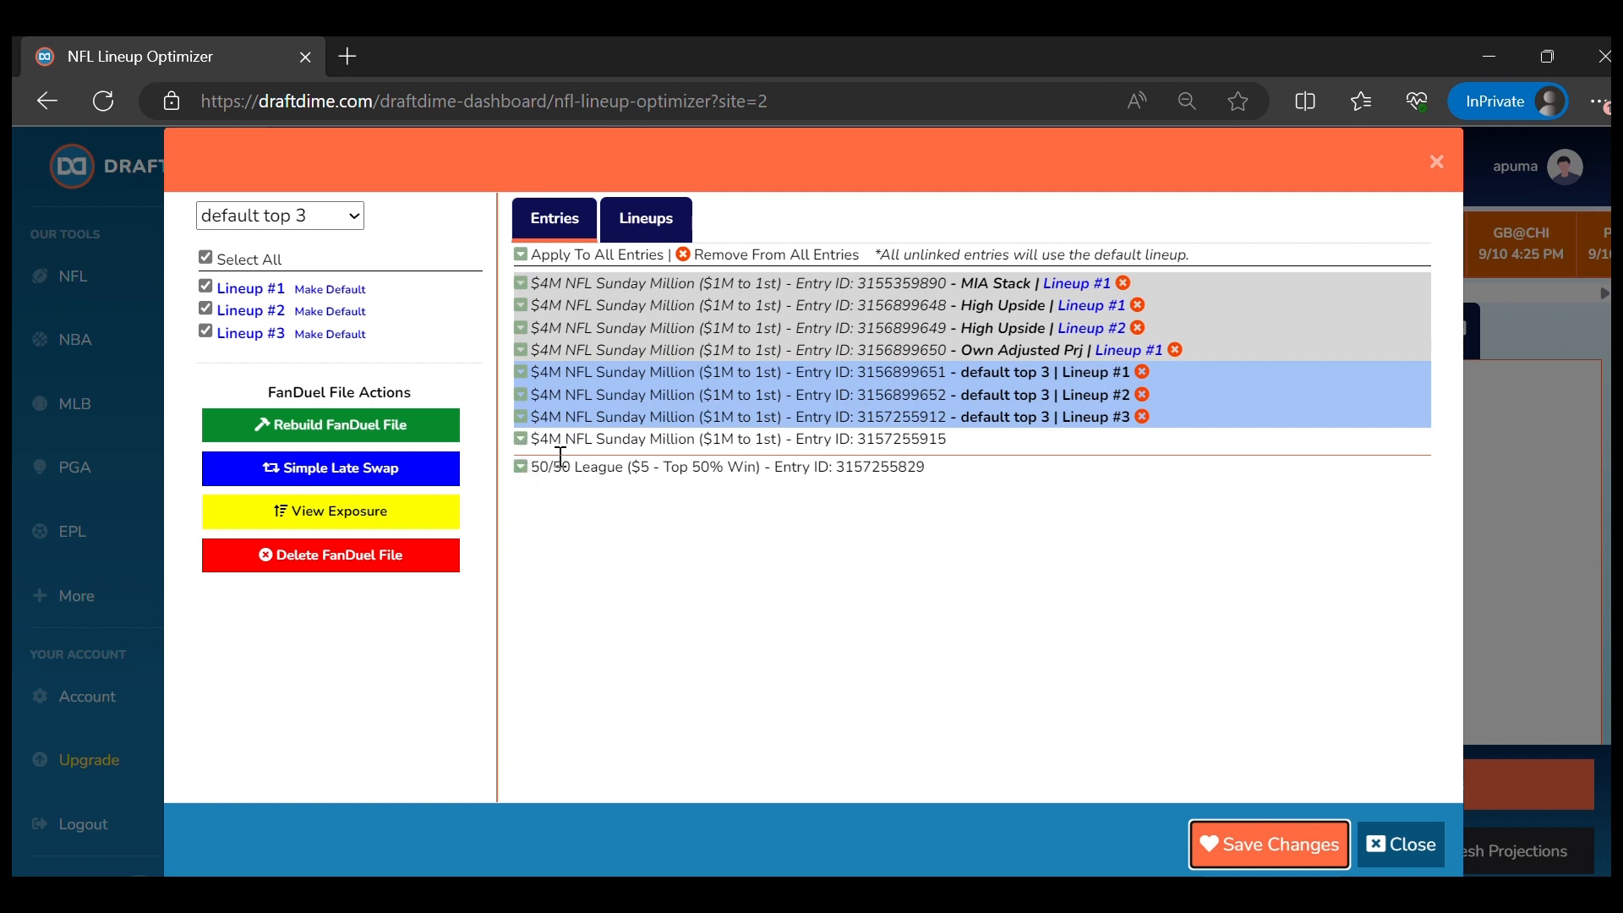
Make Lineup #1 of the default top 3 set the default lineup for the unlinked Sunday Million and 50/50 League entries
{"action": "left_click_drag", "start_coordinate": [538, 437], "coordinate": [589, 470]}
{"action": "left_click", "coordinate": [719, 476]}
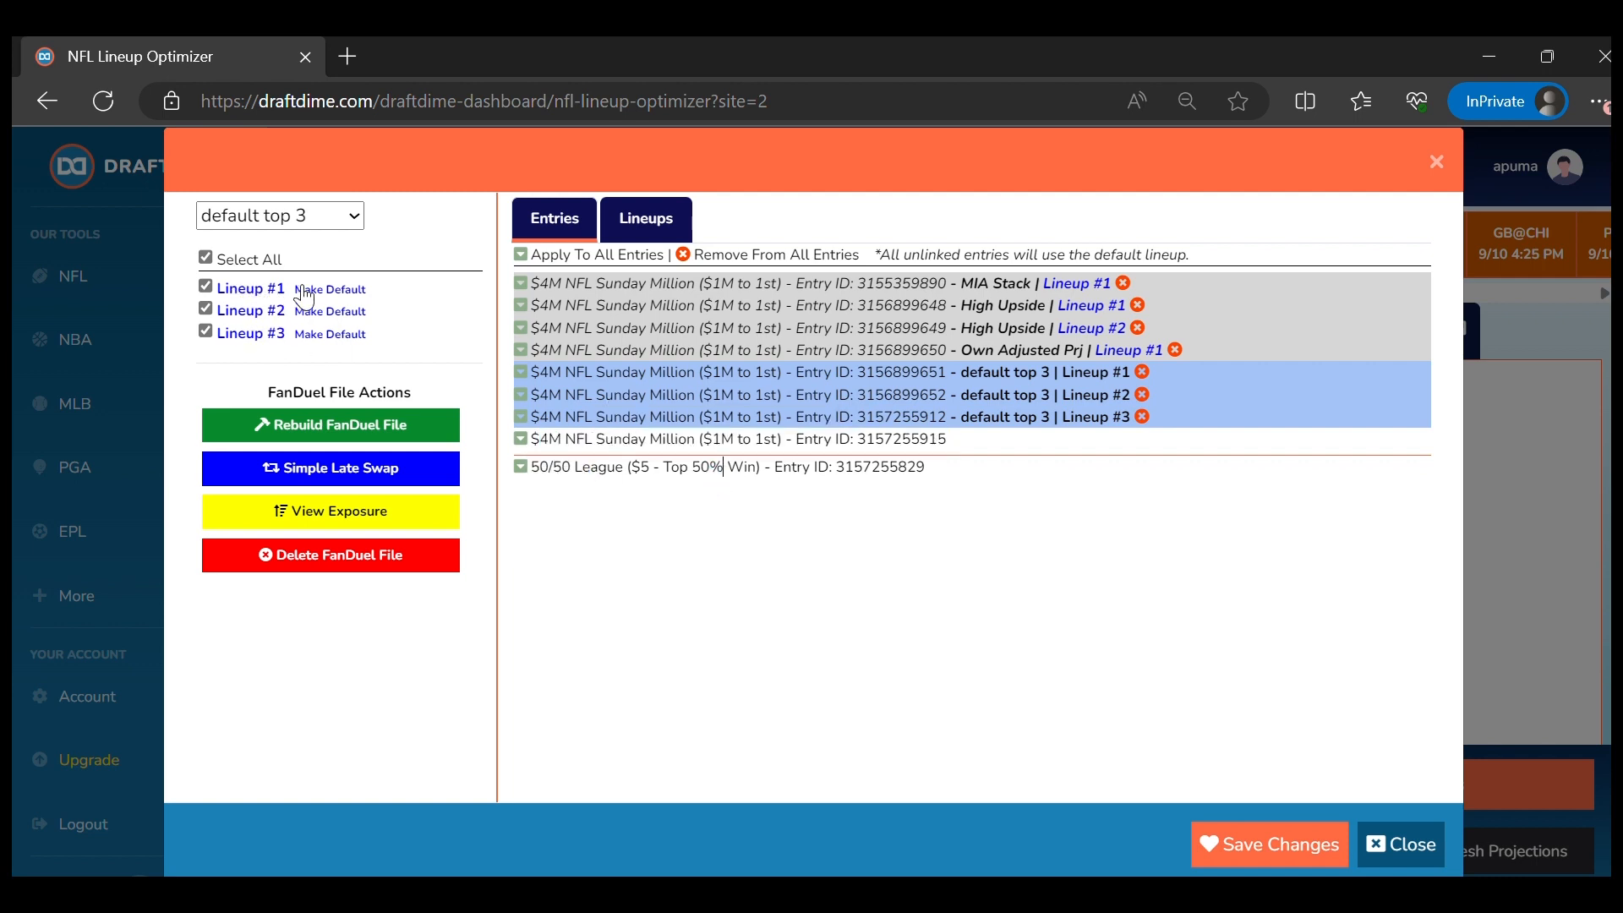
{"action": "left_click", "coordinate": [333, 291]}
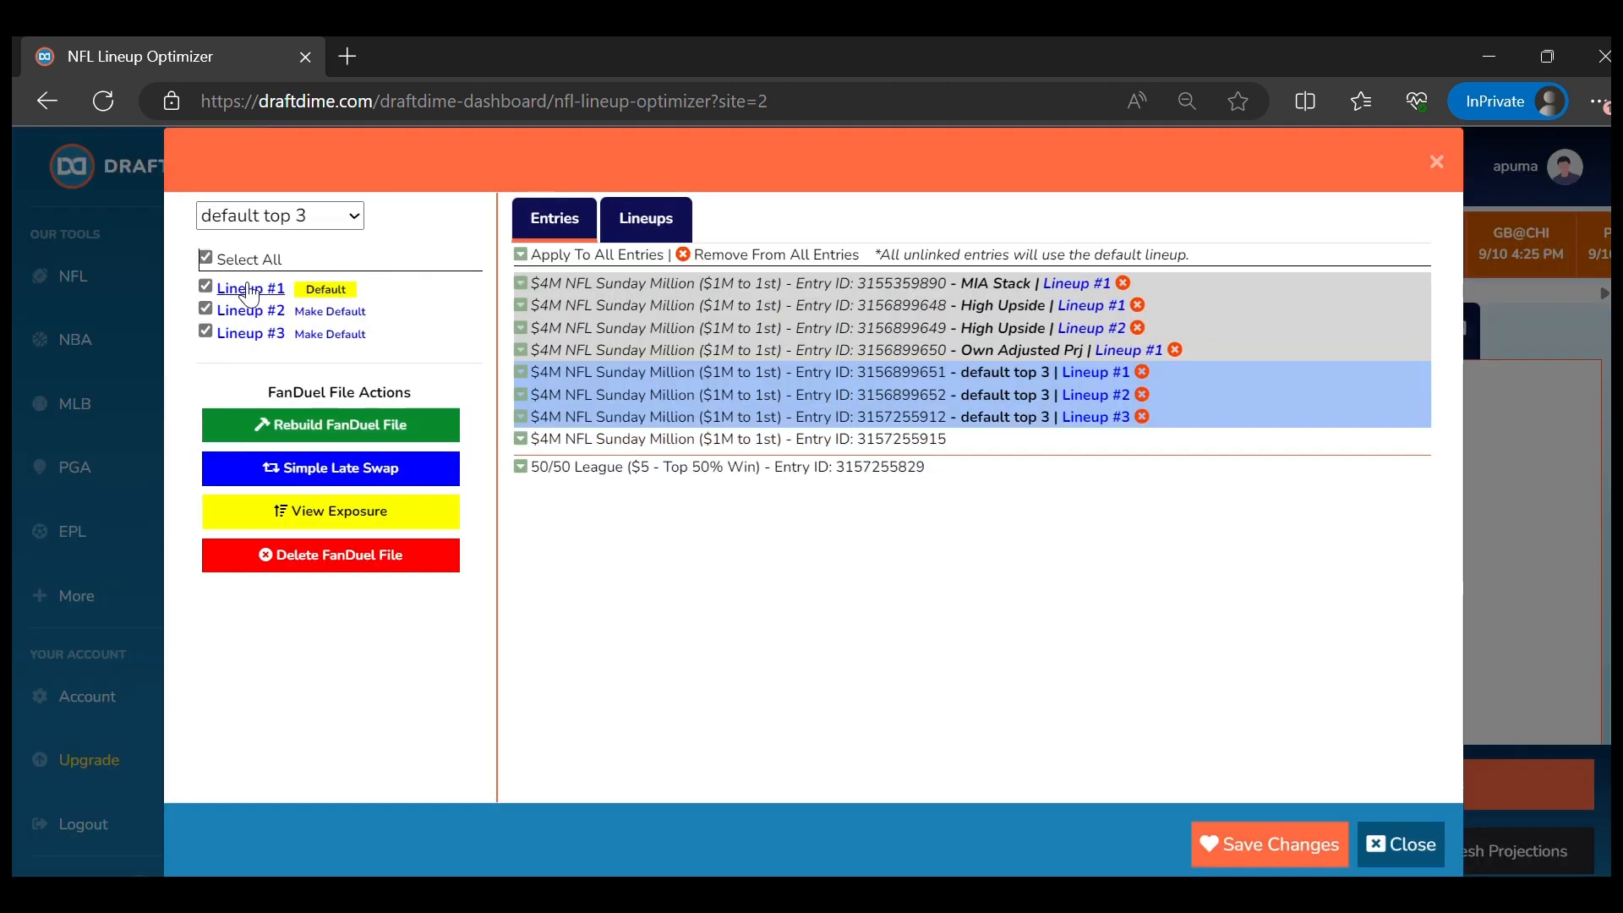
{"action": "left_click_drag", "start_coordinate": [512, 445], "coordinate": [1006, 483]}
{"action": "left_click", "coordinate": [857, 473]}
Rebuild the FanDuel file, switch to the FanDuel window and upload the rebuilt CSV to edit the entries
{"action": "left_click", "coordinate": [375, 433]}
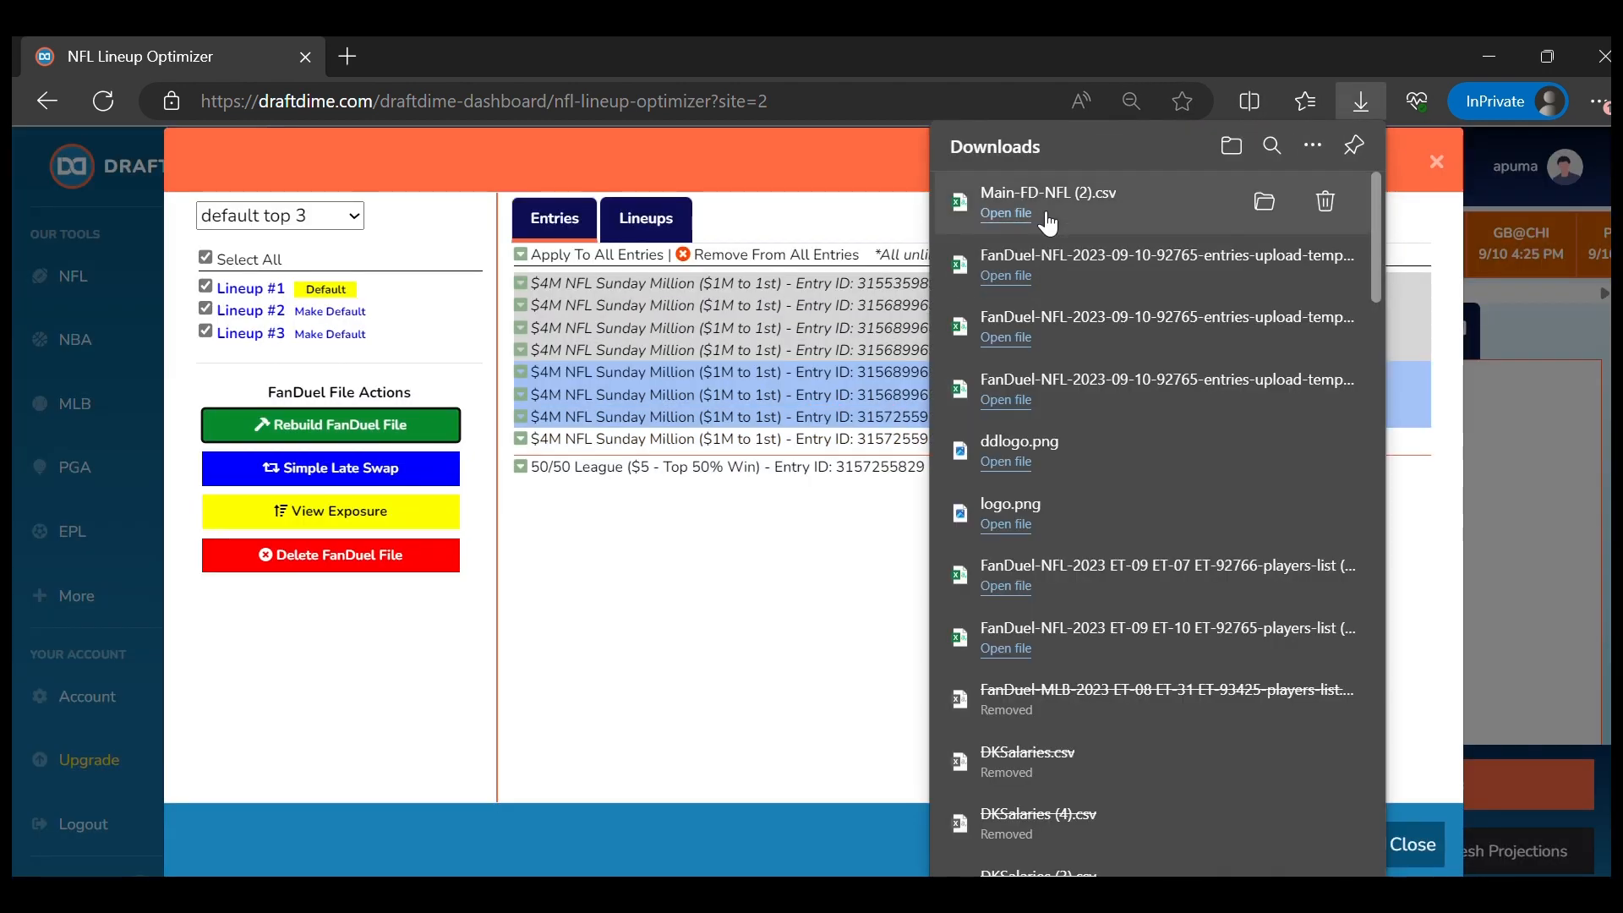
{"action": "mouse_move", "coordinate": [826, 895]}
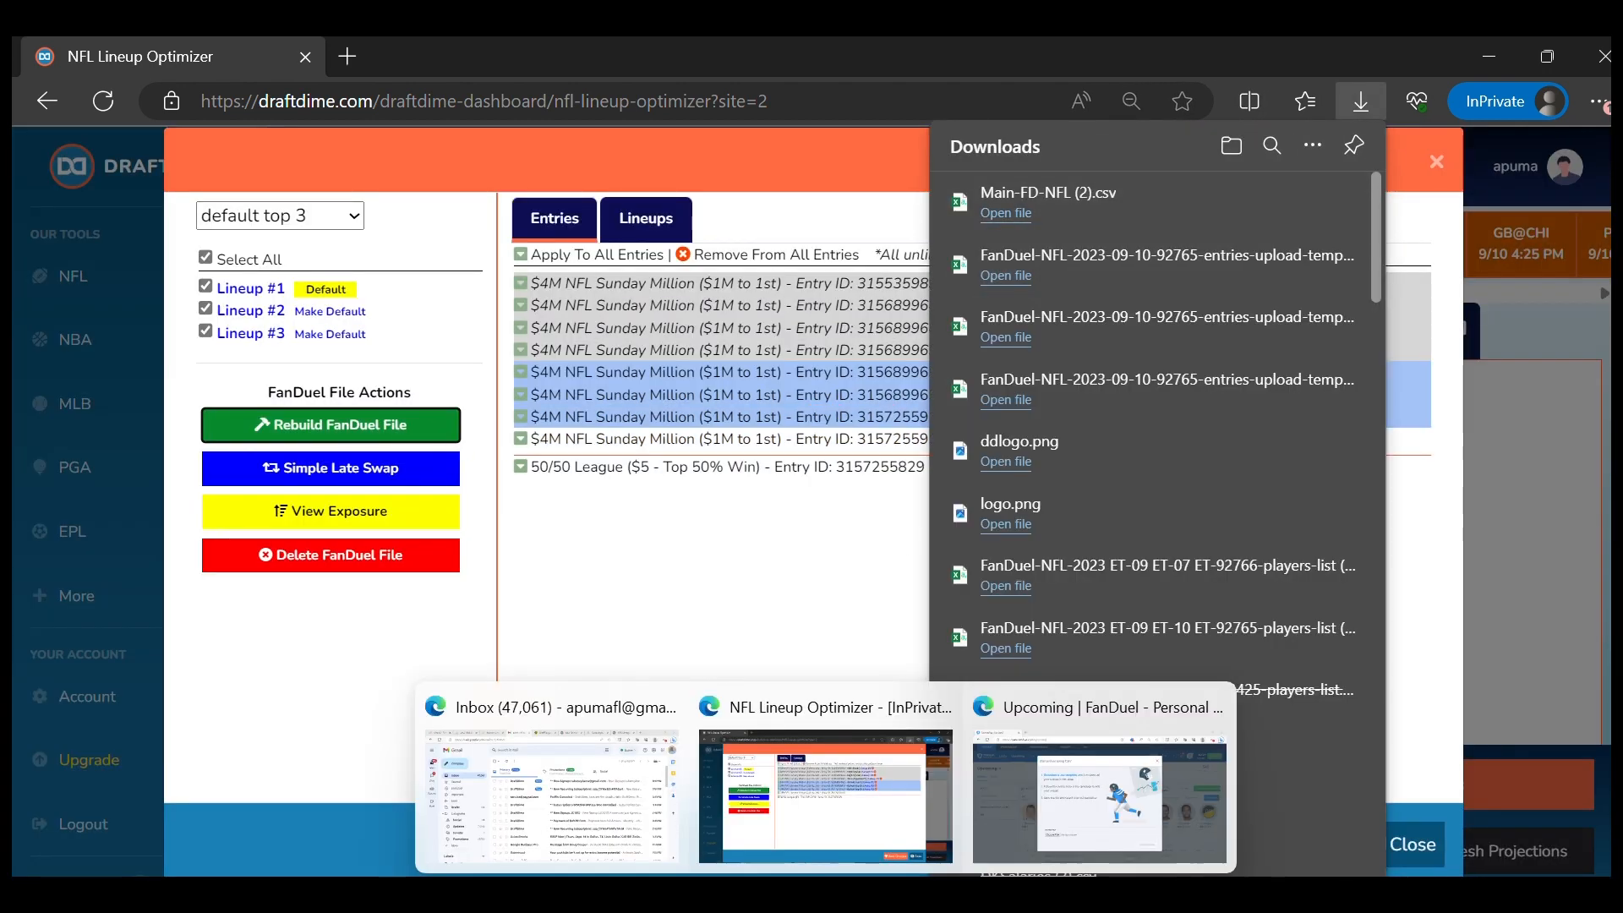
{"action": "left_click", "coordinate": [1003, 791]}
{"action": "left_click", "coordinate": [615, 782]}
{"action": "double_click", "coordinate": [390, 233]}
{"action": "left_click", "coordinate": [1325, 856]}
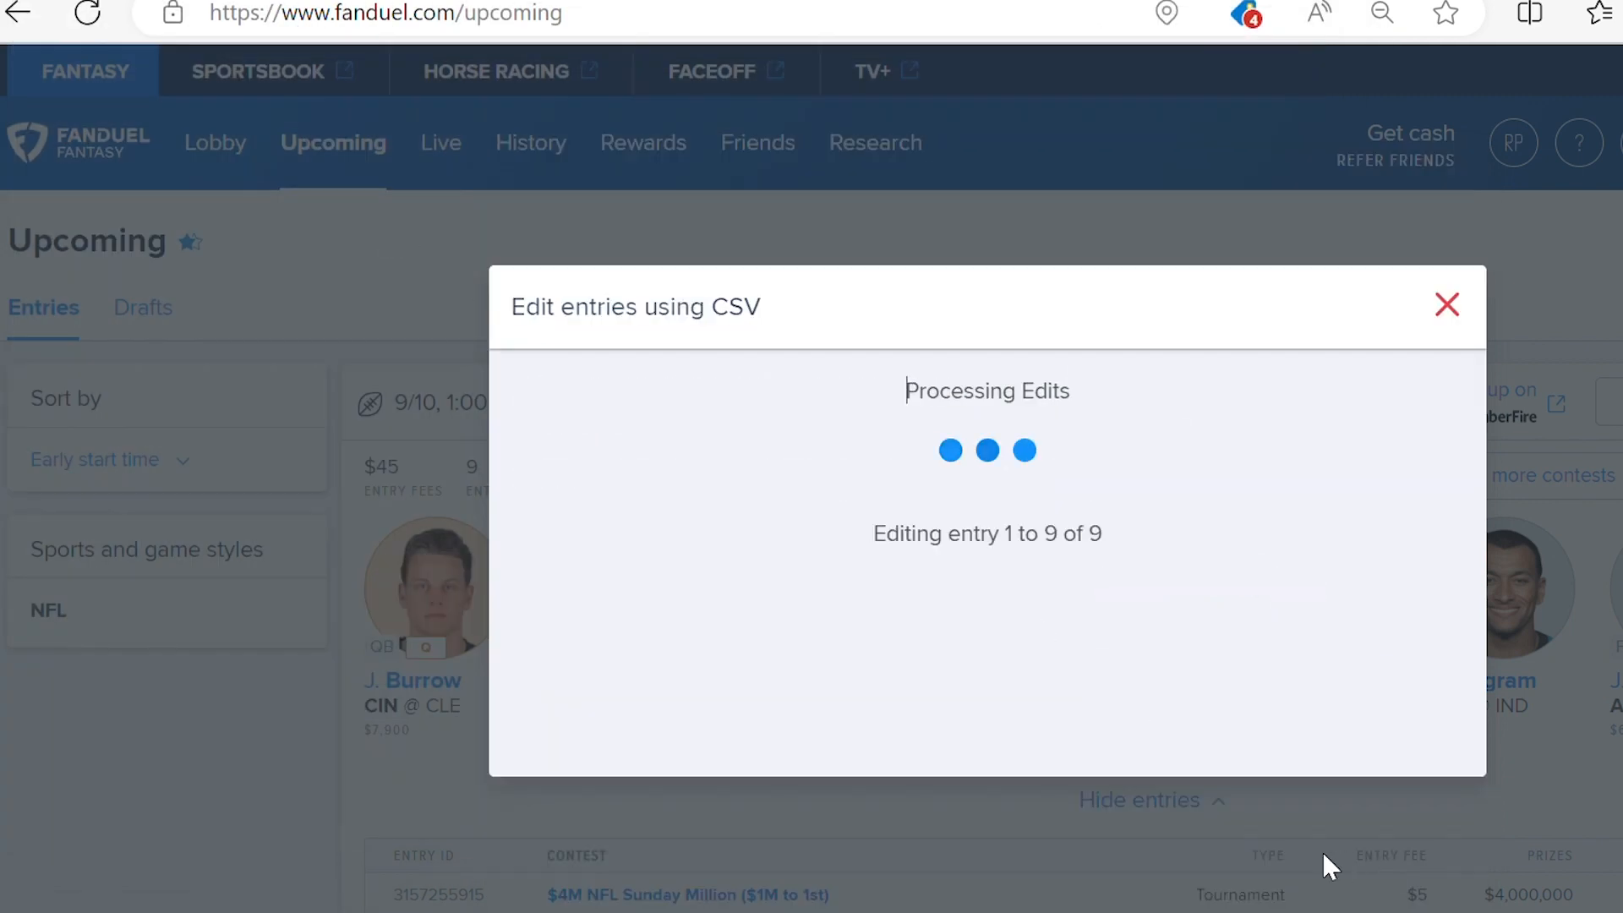
{"action": "left_click", "coordinate": [1024, 811]}
Reload the upcoming FanDuel entries and review the lineups of the 9/10 Main slate
{"action": "left_click", "coordinate": [334, 156]}
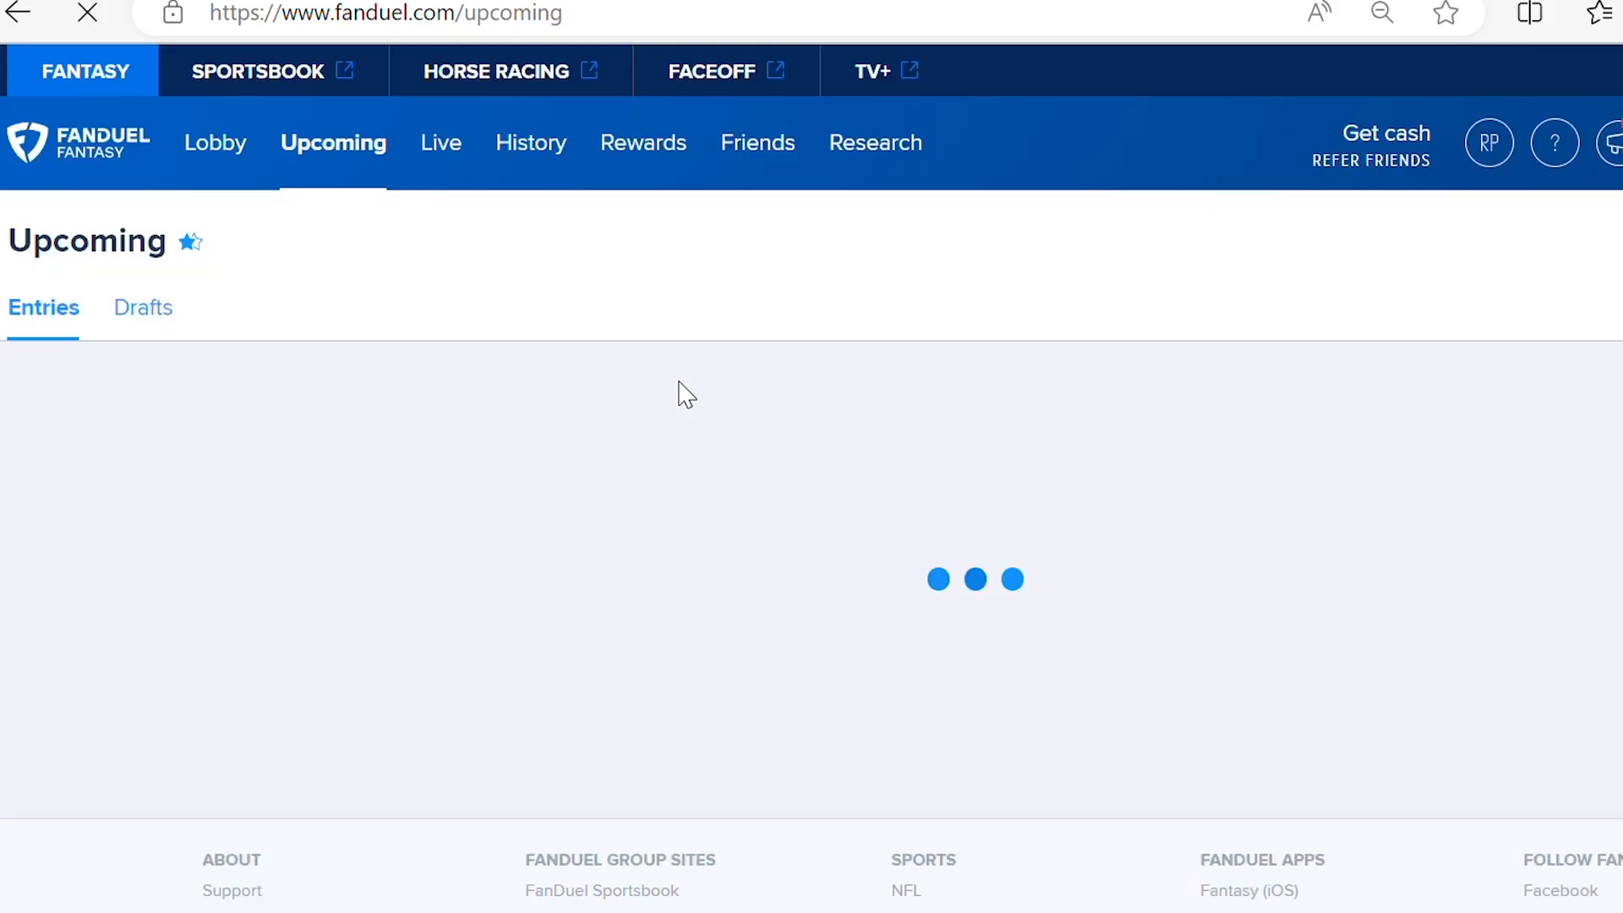
{"action": "scroll", "coordinate": [464, 377], "scroll_direction": "down", "scroll_amount": 15}
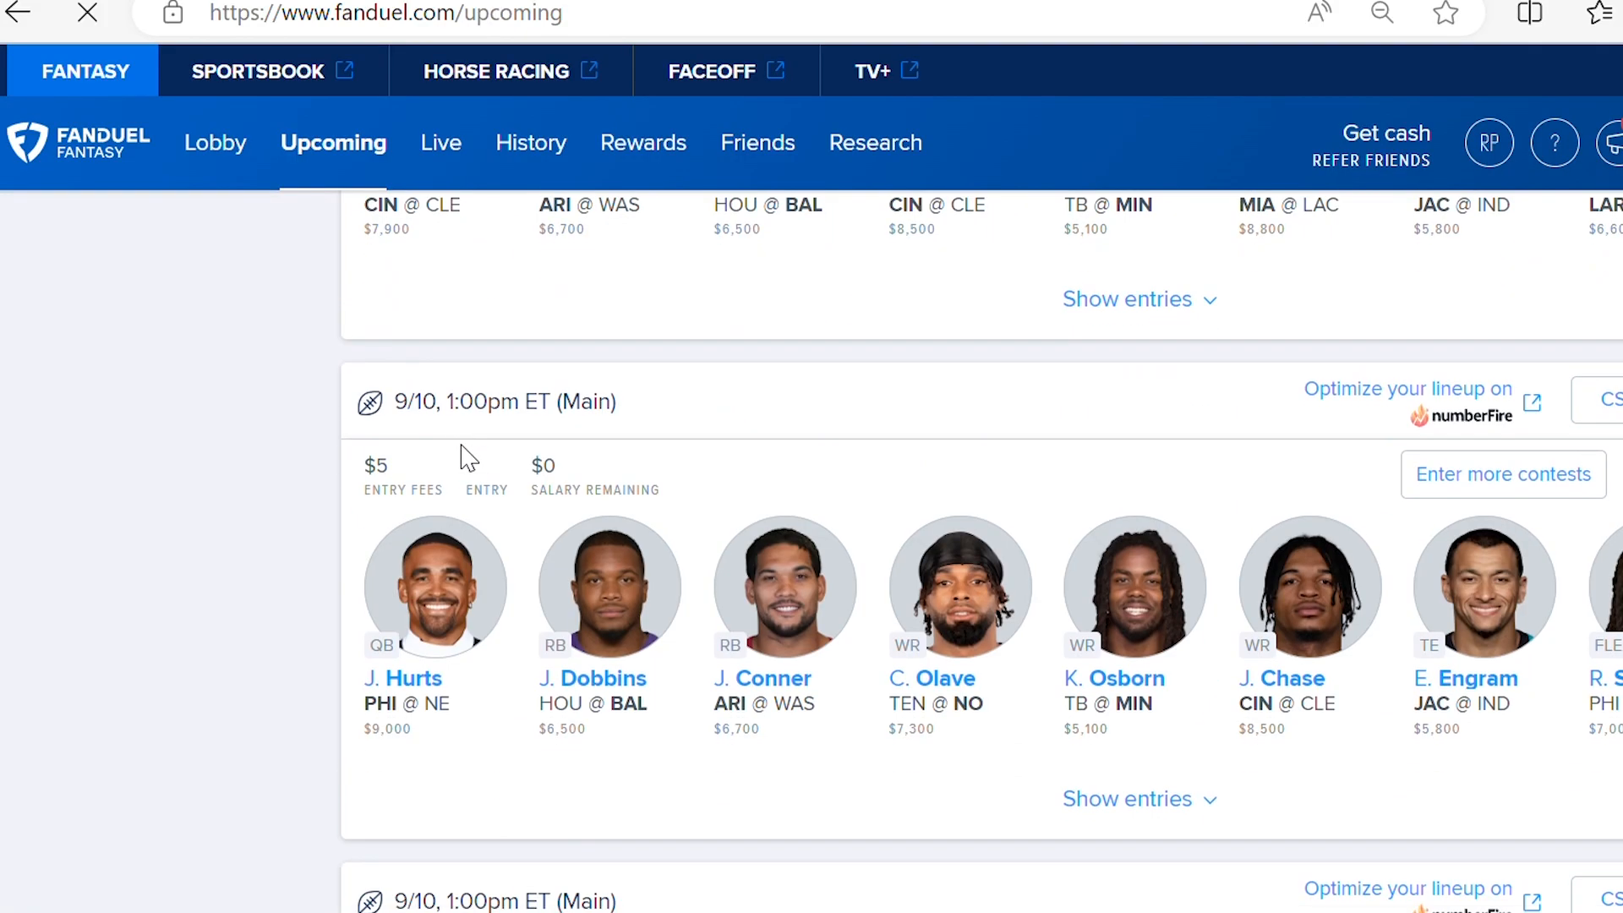
{"action": "scroll", "coordinate": [486, 499], "scroll_direction": "down", "scroll_amount": 8}
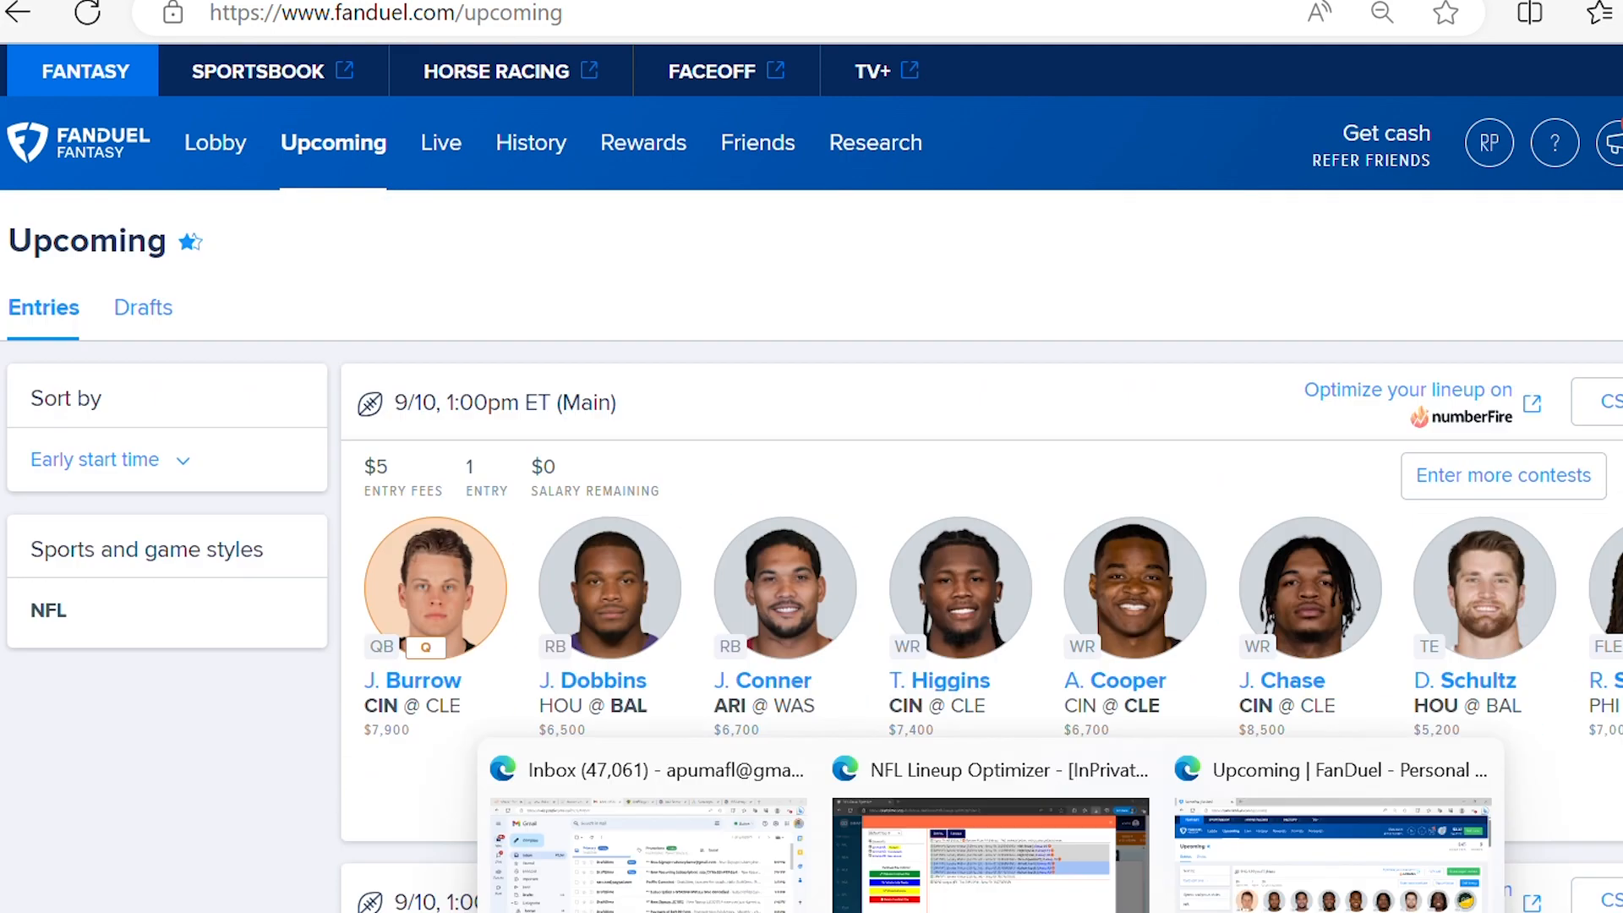
Switch back to the NFL Lineup Optimizer window, review the lineups assigned in the CSV editor and return to the entries list
{"action": "left_click", "coordinate": [994, 903]}
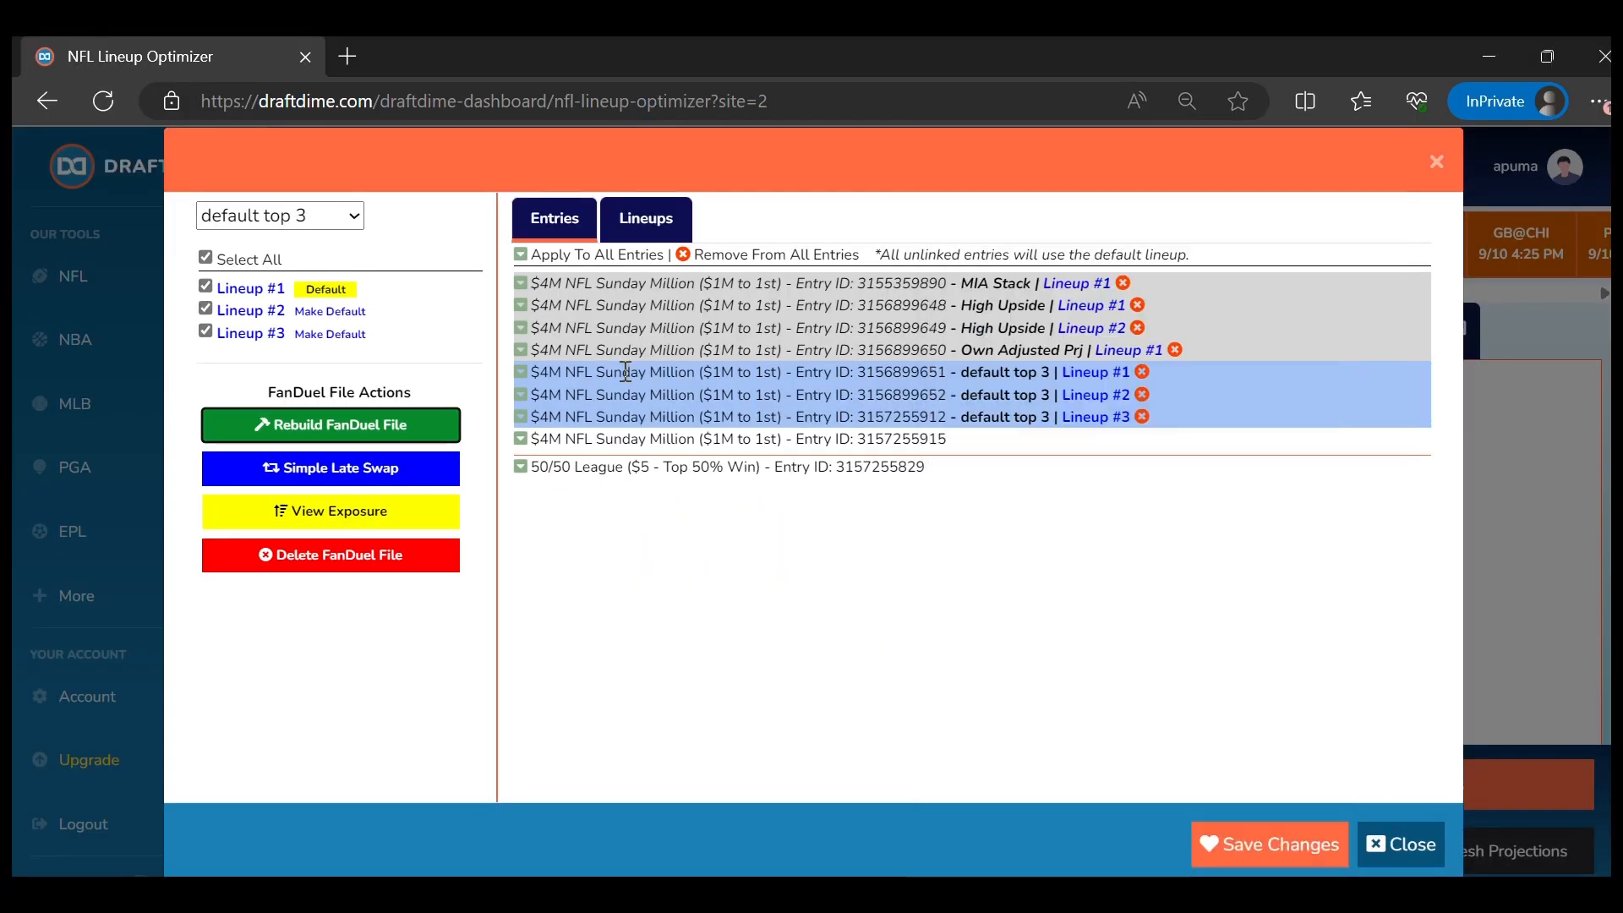
{"action": "left_click", "coordinate": [645, 218]}
{"action": "scroll", "coordinate": [565, 454], "scroll_direction": "down", "scroll_amount": 2}
{"action": "scroll", "coordinate": [564, 455], "scroll_direction": "up", "scroll_amount": 2}
{"action": "scroll", "coordinate": [563, 454], "scroll_direction": "down", "scroll_amount": 2}
{"action": "scroll", "coordinate": [563, 455], "scroll_direction": "up", "scroll_amount": 2}
{"action": "left_click", "coordinate": [542, 218]}
View the exposure by player across the entries, check the most used players and close the report
{"action": "left_click", "coordinate": [335, 518]}
{"action": "scroll", "coordinate": [428, 348], "scroll_direction": "down", "scroll_amount": 1}
{"action": "scroll", "coordinate": [513, 445], "scroll_direction": "up", "scroll_amount": 1}
{"action": "scroll", "coordinate": [464, 478], "scroll_direction": "down", "scroll_amount": 1}
{"action": "scroll", "coordinate": [511, 430], "scroll_direction": "up", "scroll_amount": 1}
{"action": "scroll", "coordinate": [494, 409], "scroll_direction": "down", "scroll_amount": 1}
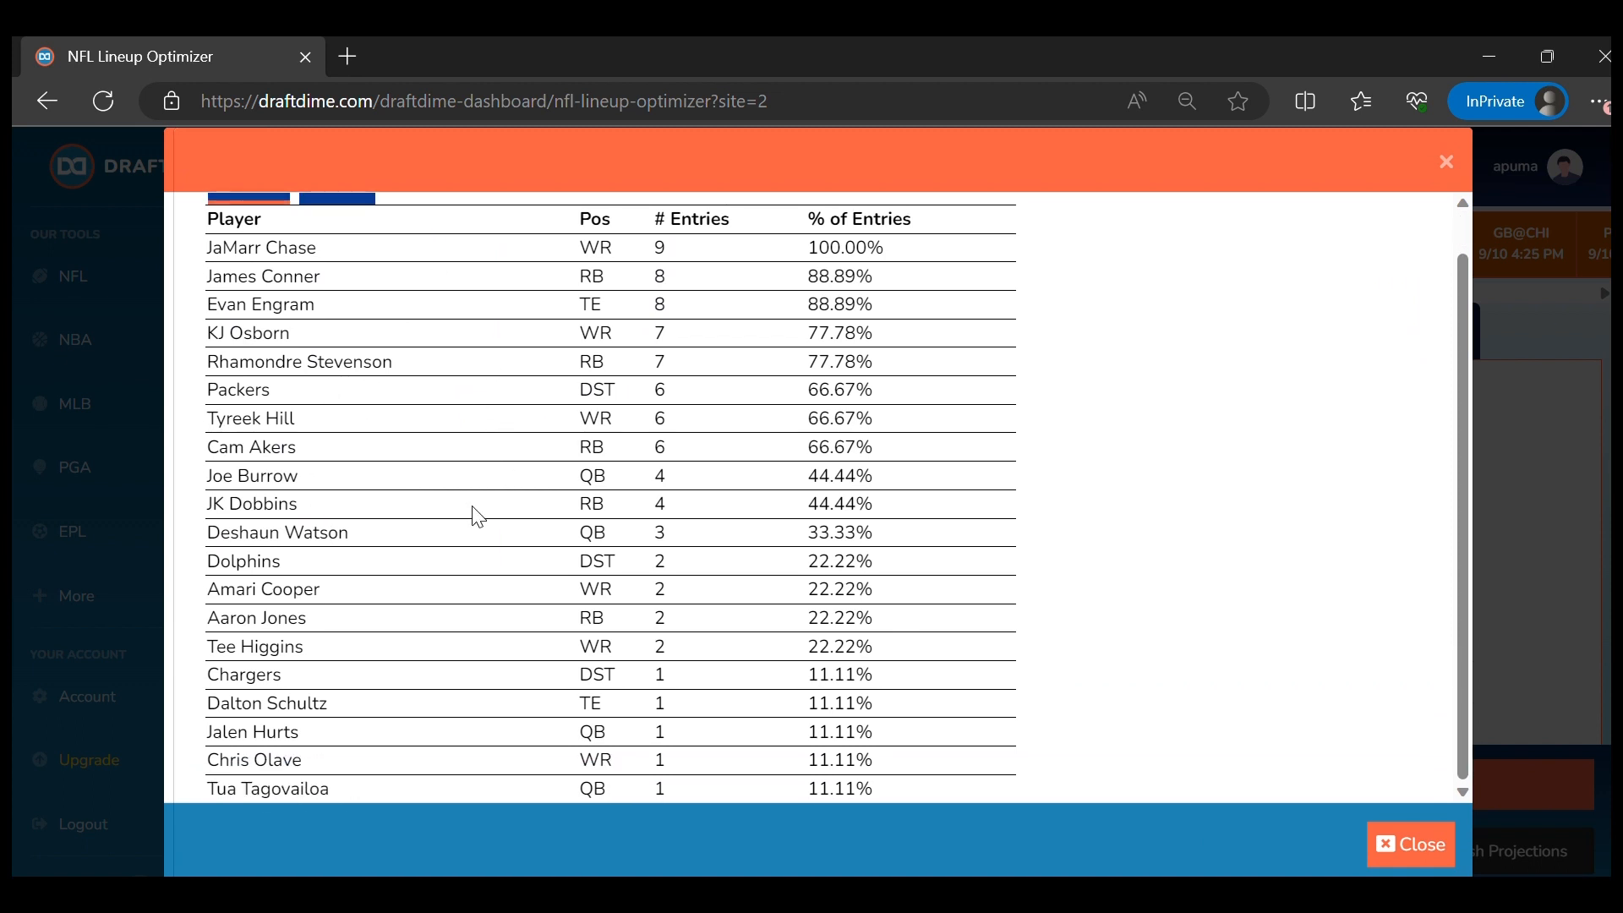
{"action": "left_click_drag", "start_coordinate": [289, 248], "coordinate": [842, 304]}
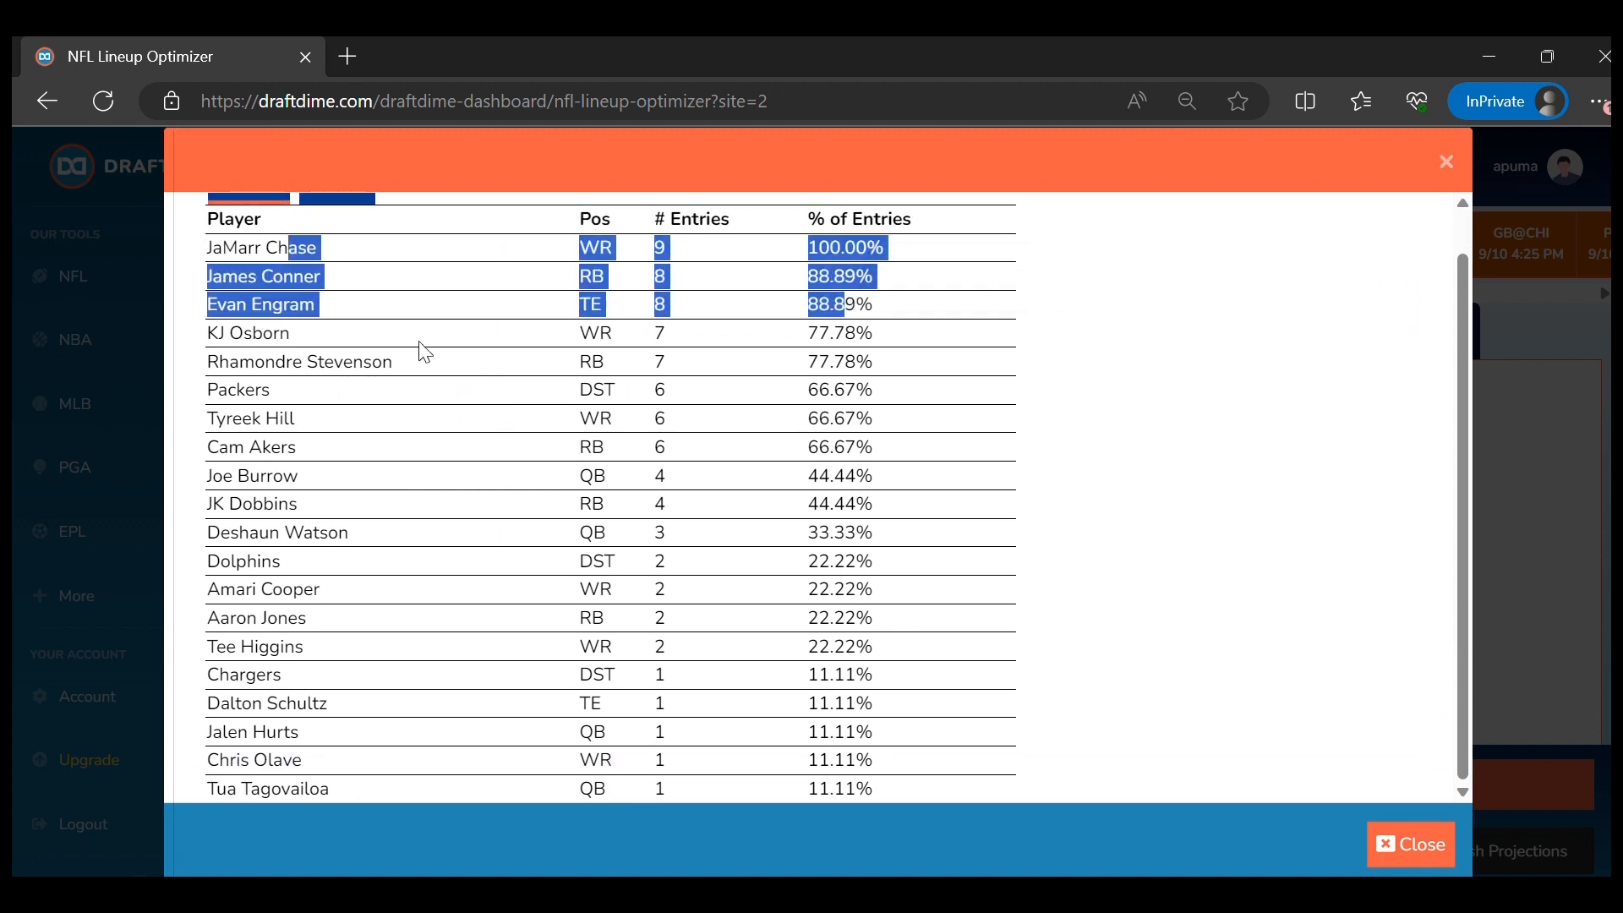
{"action": "scroll", "coordinate": [621, 437], "scroll_direction": "up", "scroll_amount": 1}
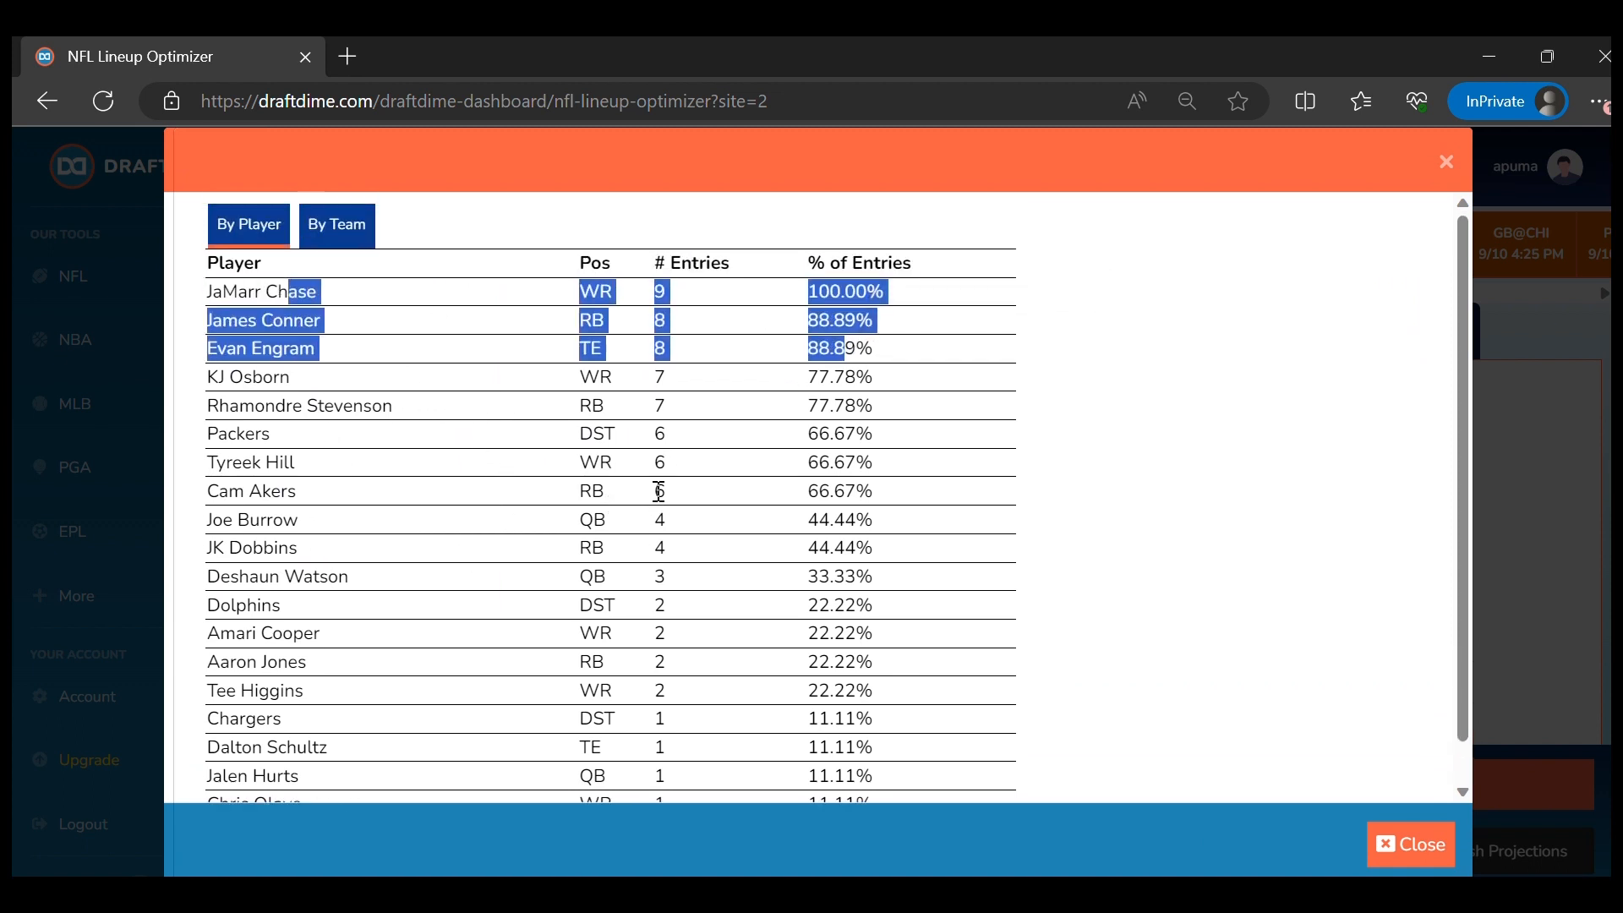
{"action": "left_click", "coordinate": [1398, 845]}
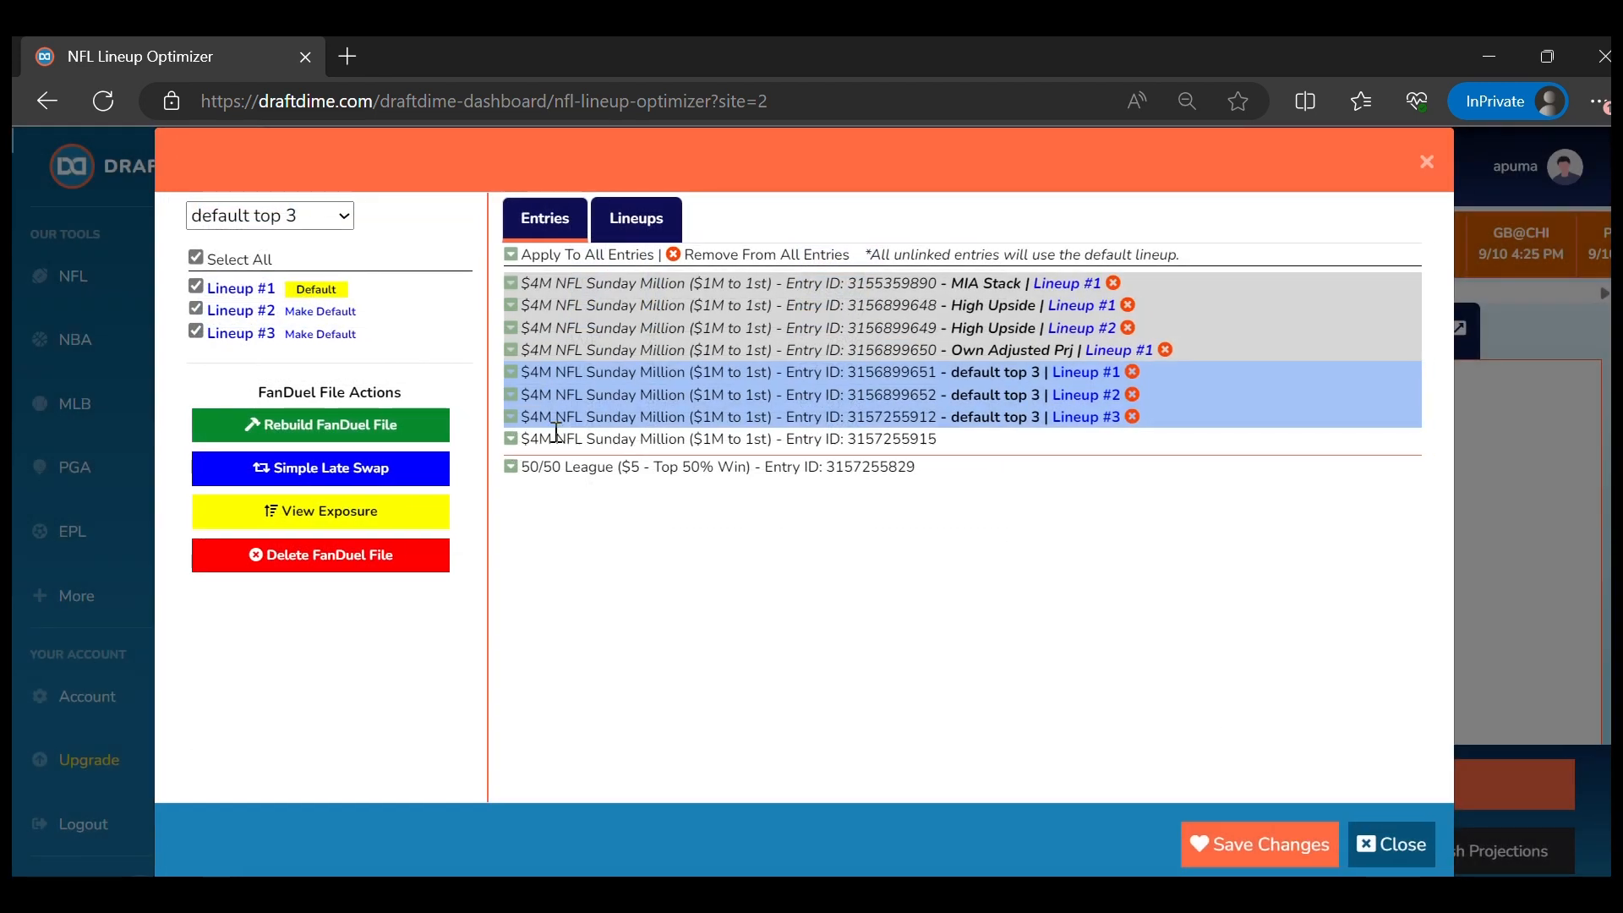